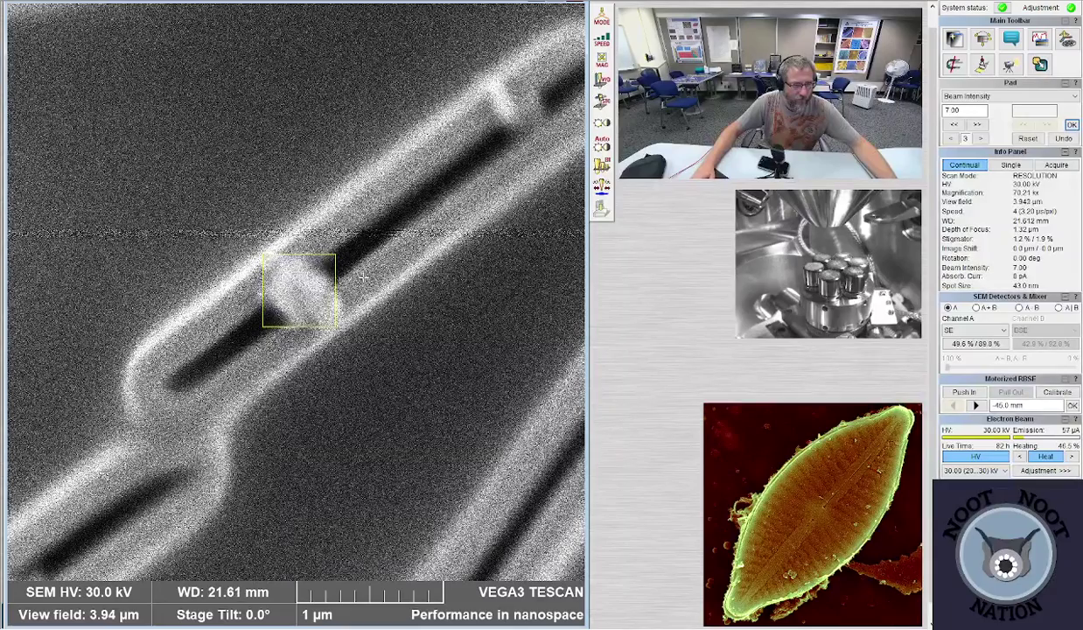
# - Frame the diatom's central ring of slits at a 54.7 µm view field and acquire a 1280x1280 image at scan speed 7
pyautogui.scroll(-1, 361, 276)
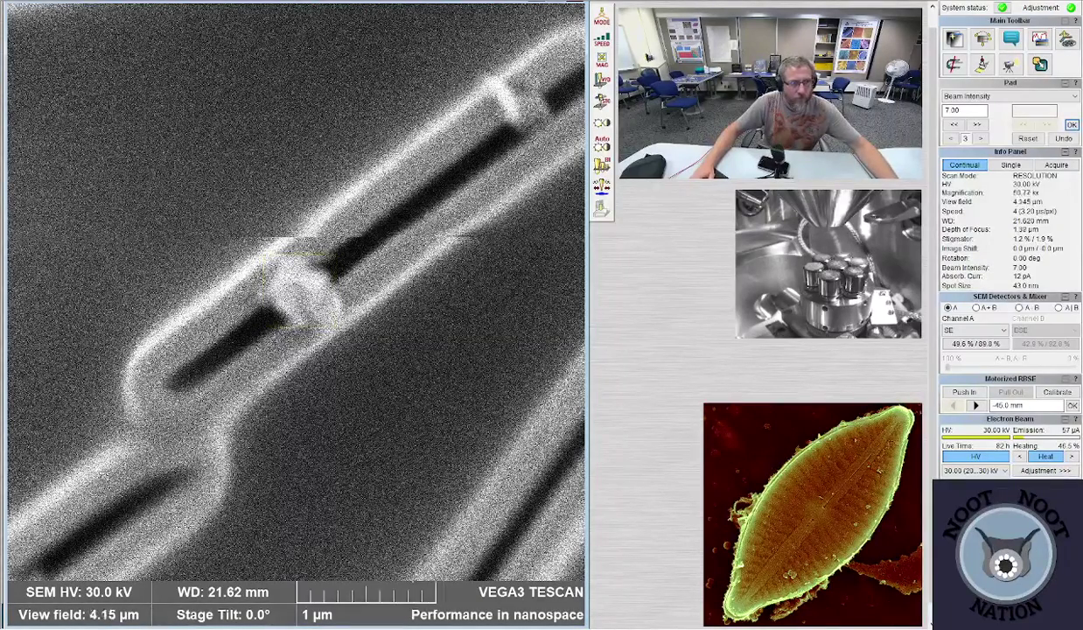
pyautogui.scroll(-15, 352, 308)
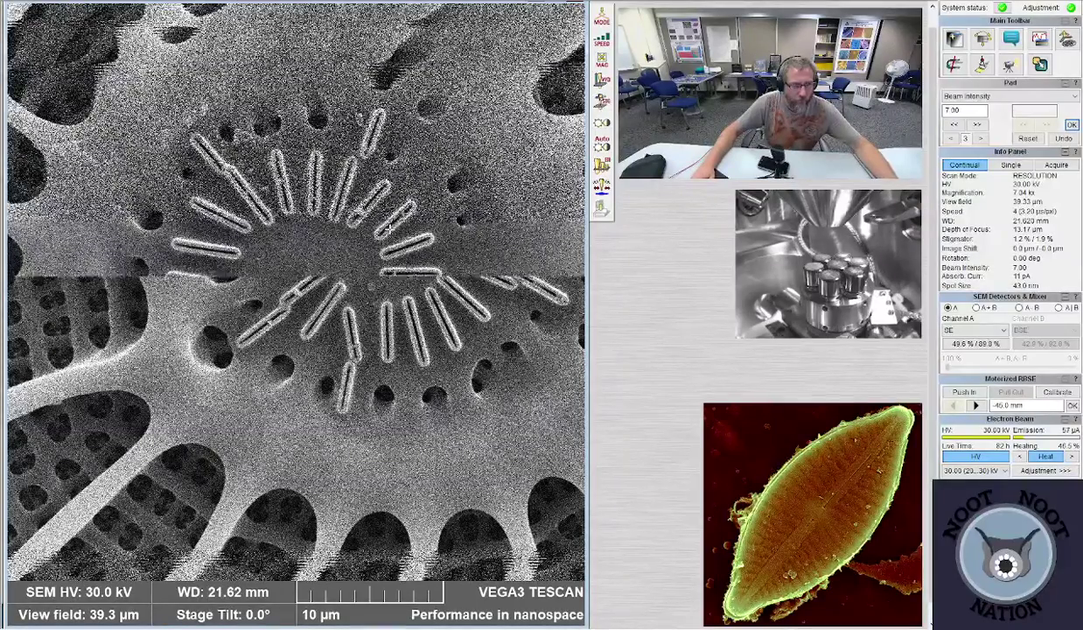
pyautogui.scroll(-1, 295, 293)
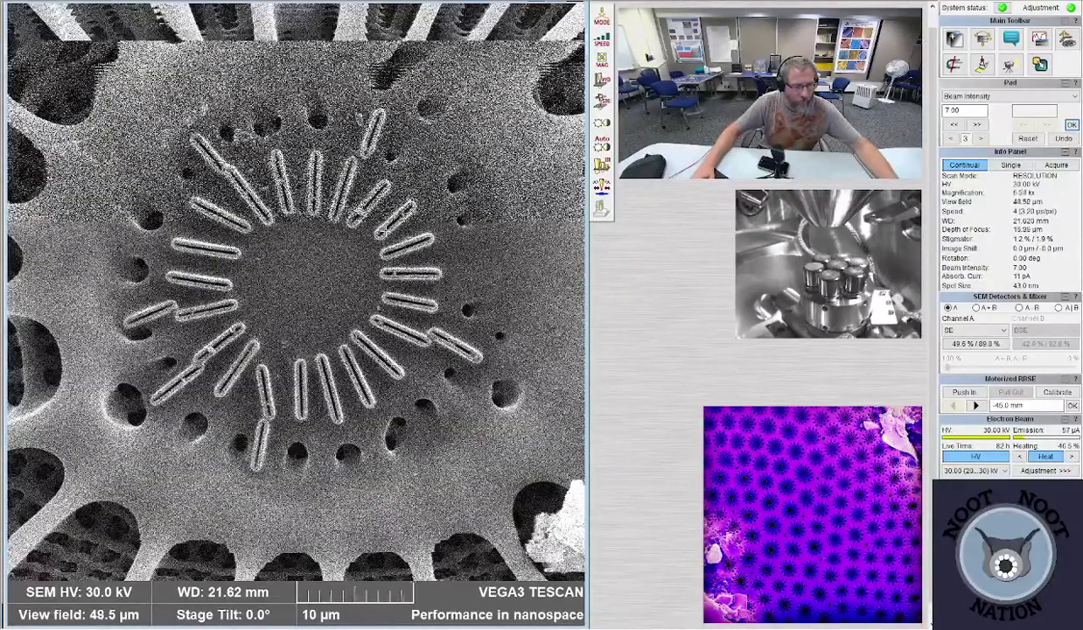
pyautogui.scroll(-1, 294, 293)
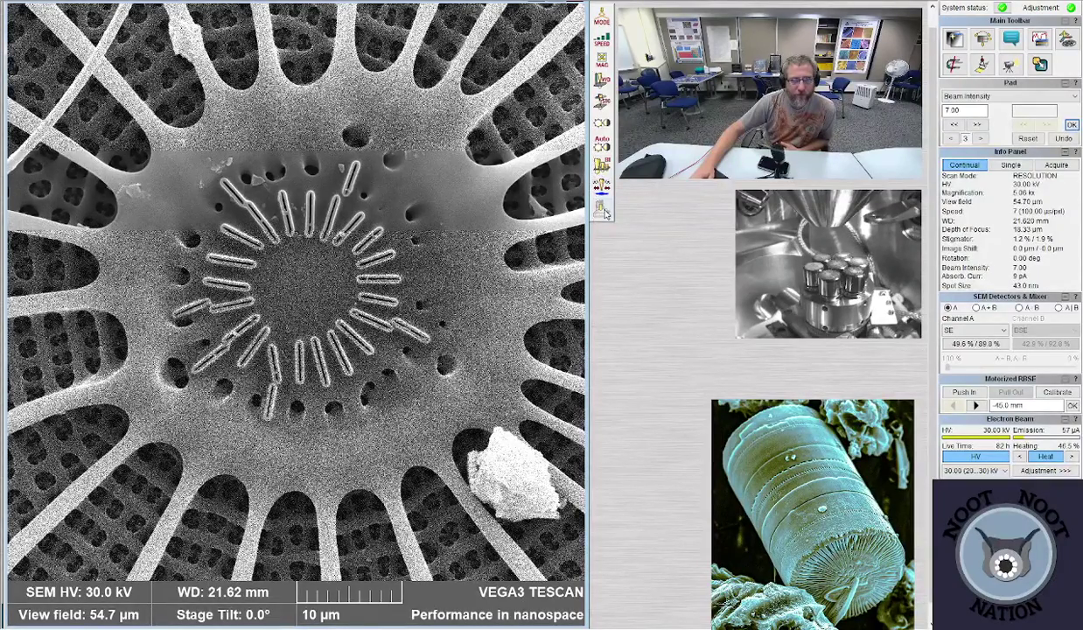
pyautogui.click(604, 210)
pyautogui.moveTo(514, 31); pyautogui.dragTo(500, 15)
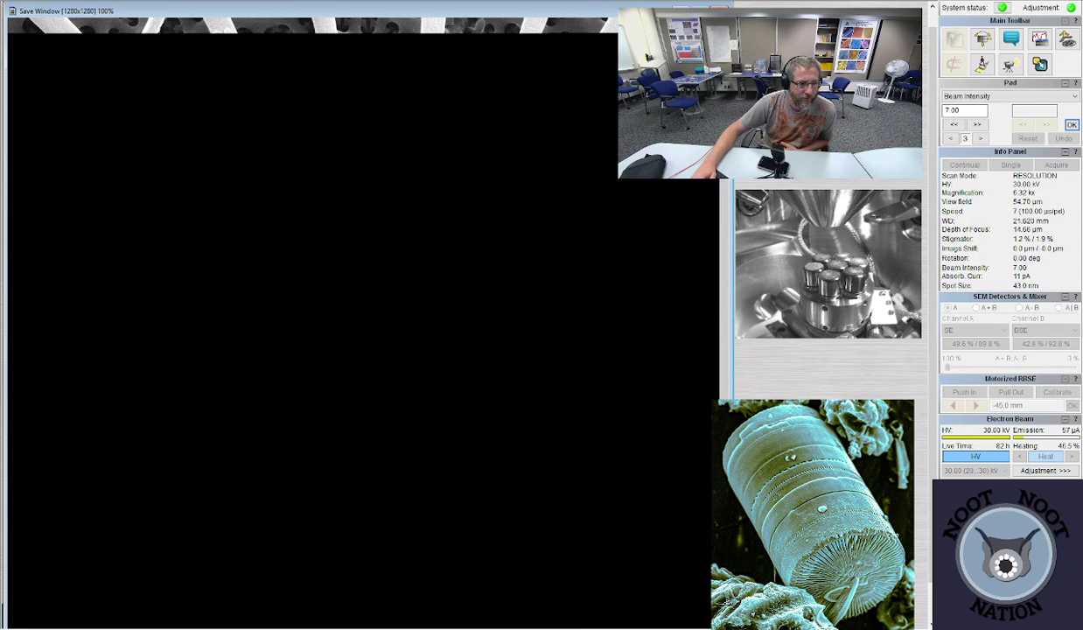
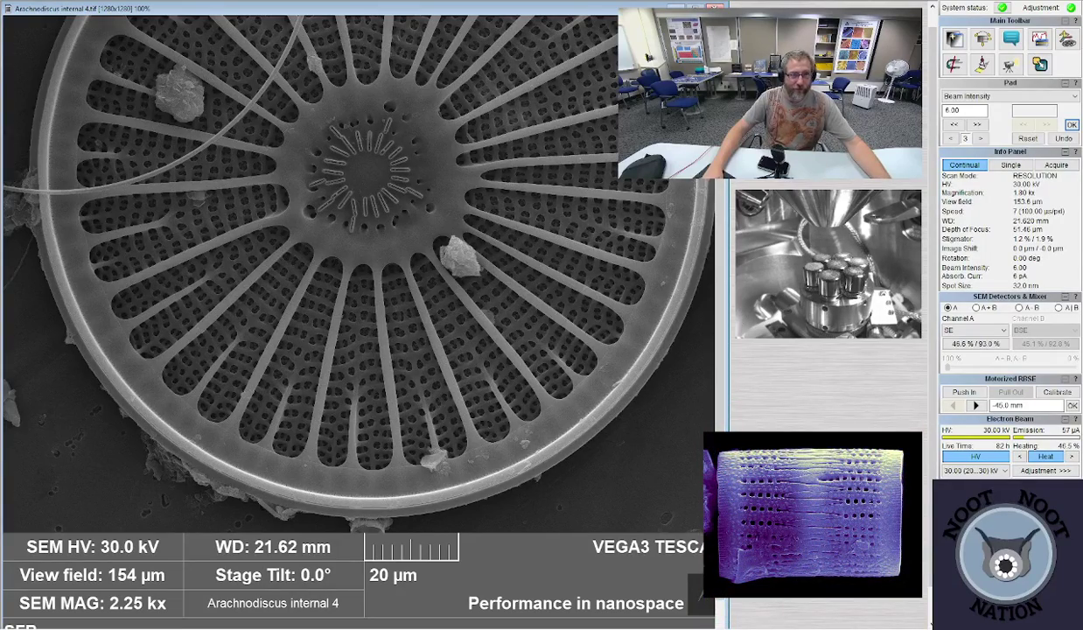
# - Close the Arachnodiscus internal 4 image, set scan speed 4, and survey the surrounding specimen at a 2.76 mm view field
pyautogui.hotkey('alt', 'F4')
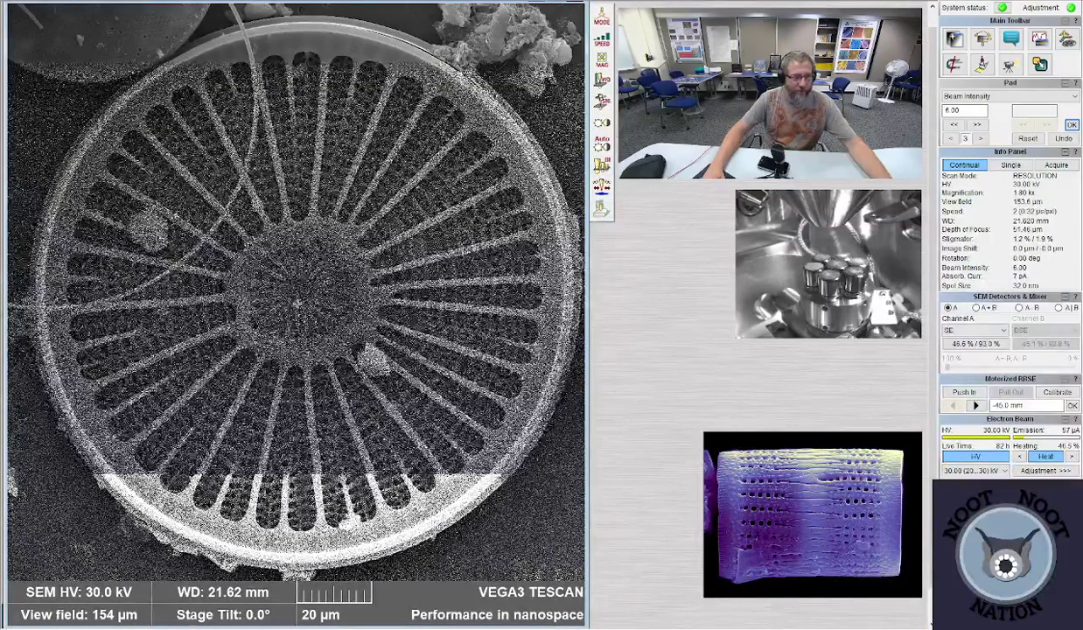
pyautogui.scroll(-5, 293, 297)
pyautogui.scroll(-1, 293, 297)
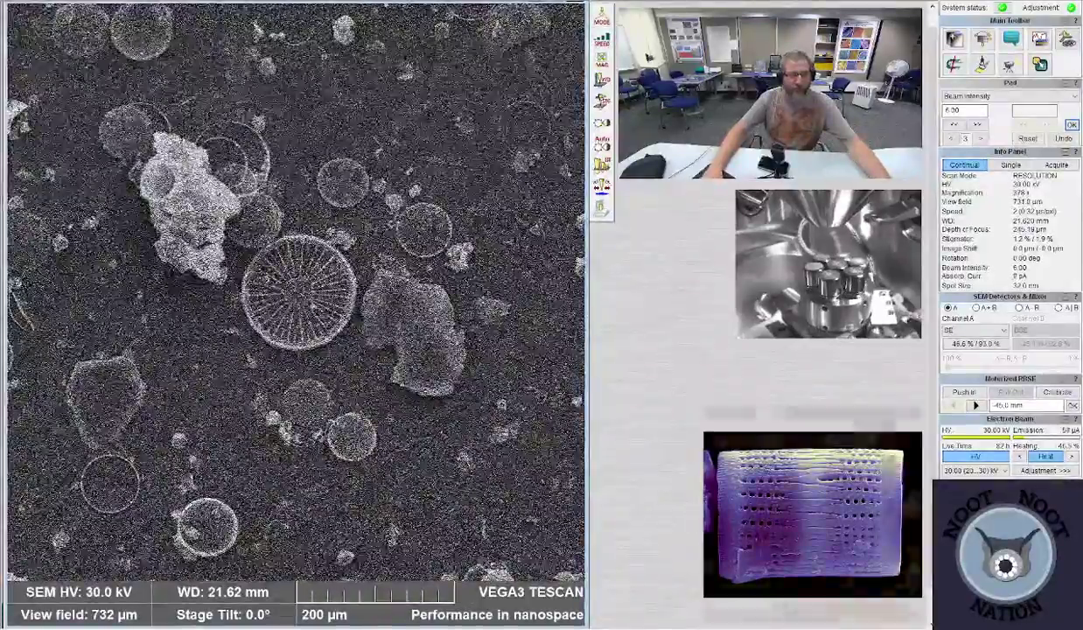
pyautogui.press('4')
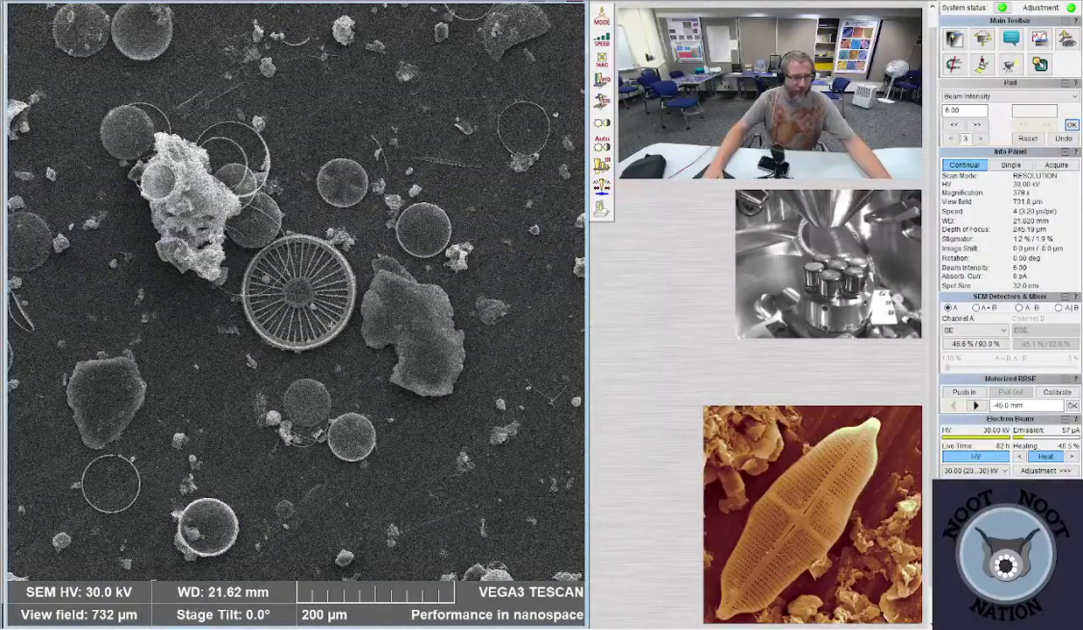
pyautogui.scroll(-4, 175, 309)
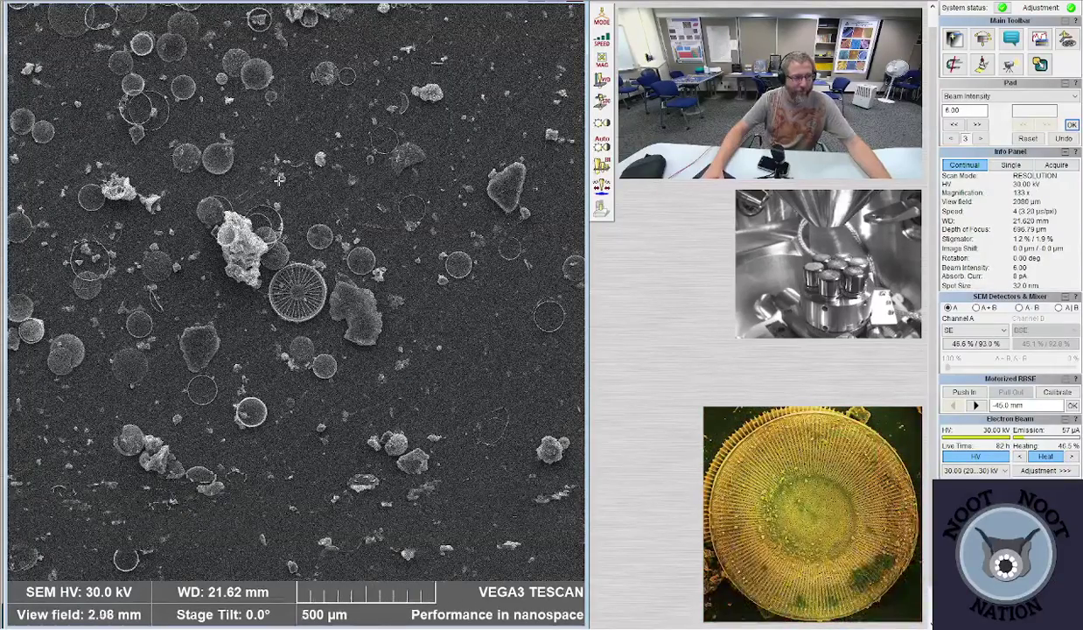
pyautogui.scroll(-1, 279, 180)
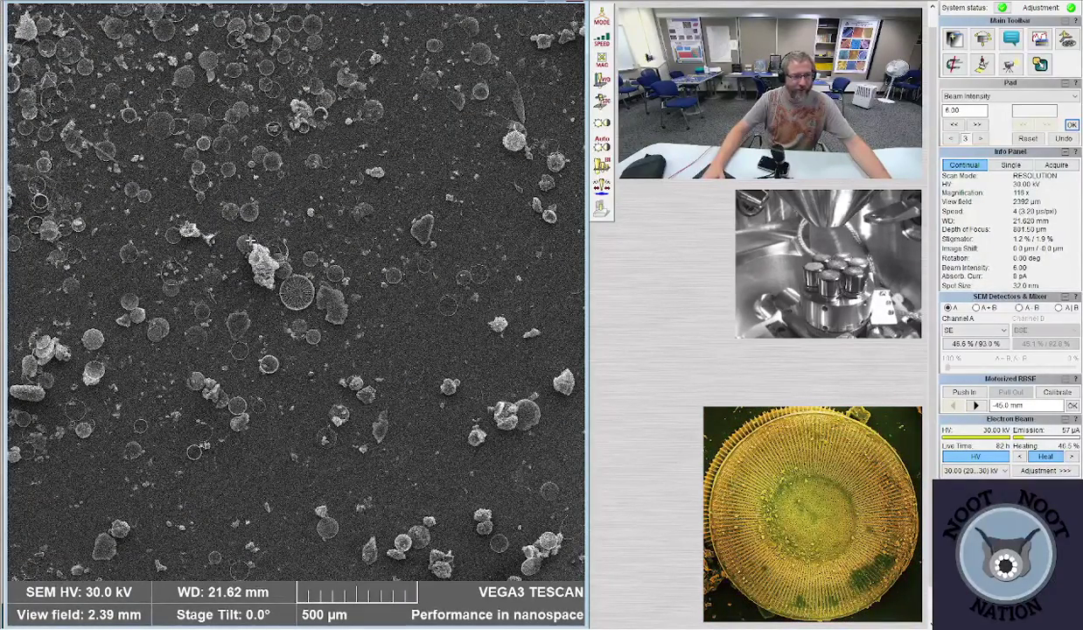
pyautogui.scroll(-1, 249, 236)
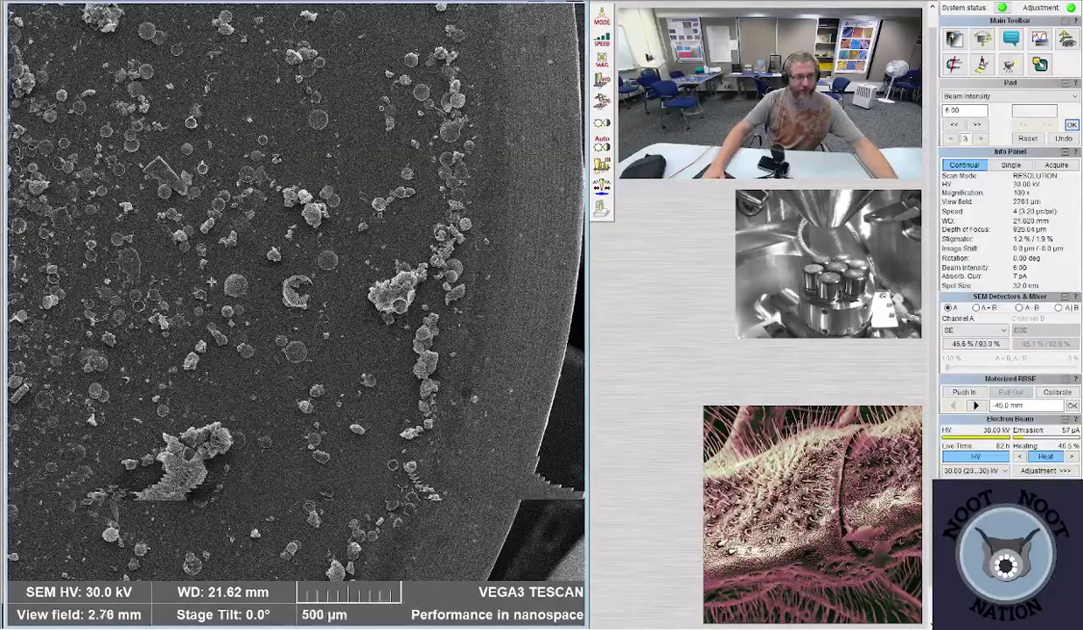
# - Examine the broken ribbed diatom and the nearby honeycomb-patterned valve, and check the particles around them
pyautogui.scroll(5, 212, 281)
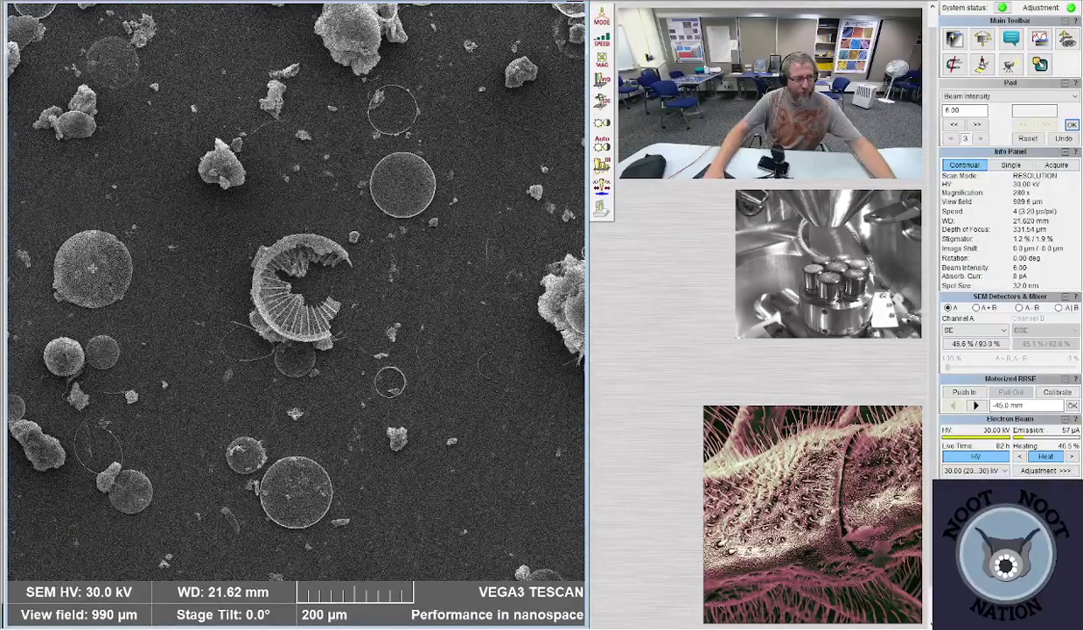
pyautogui.scroll(6, 306, 332)
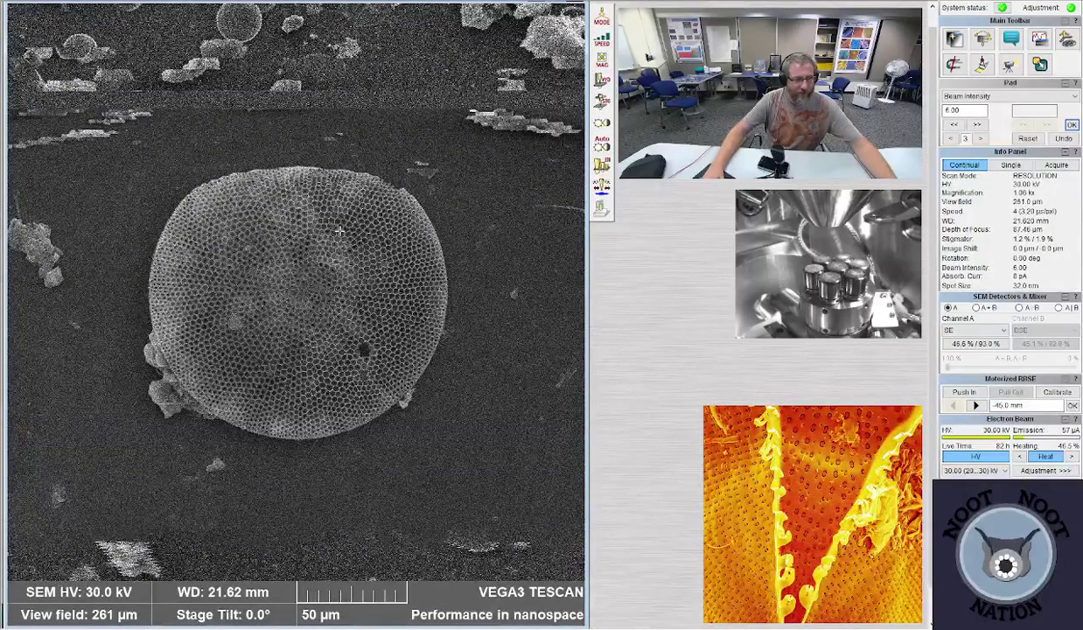
pyautogui.scroll(-8, 341, 230)
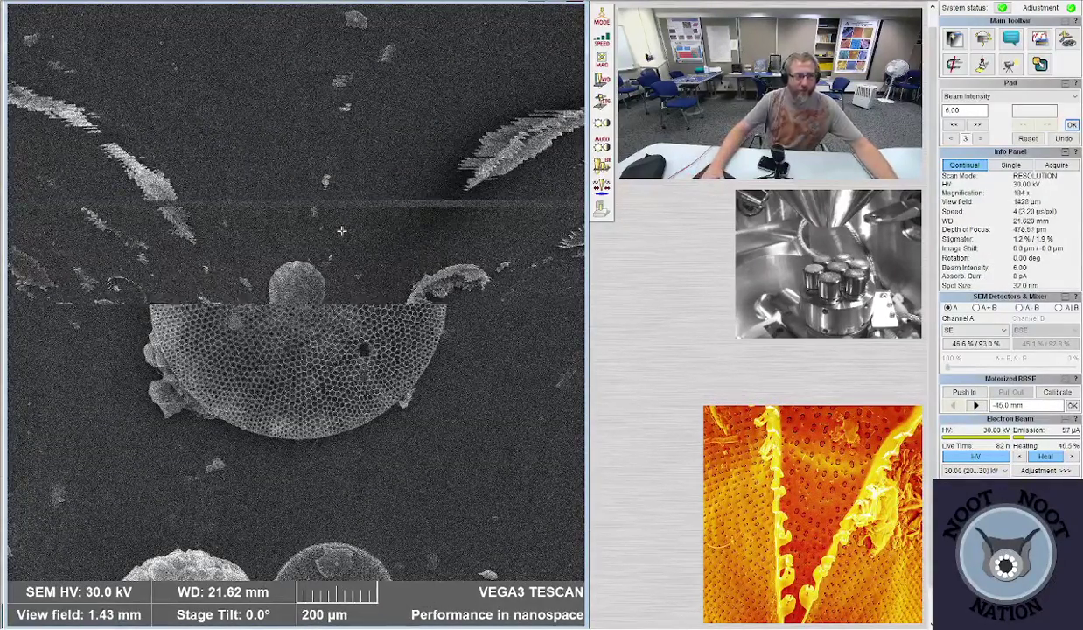
pyautogui.scroll(-1, 340, 245)
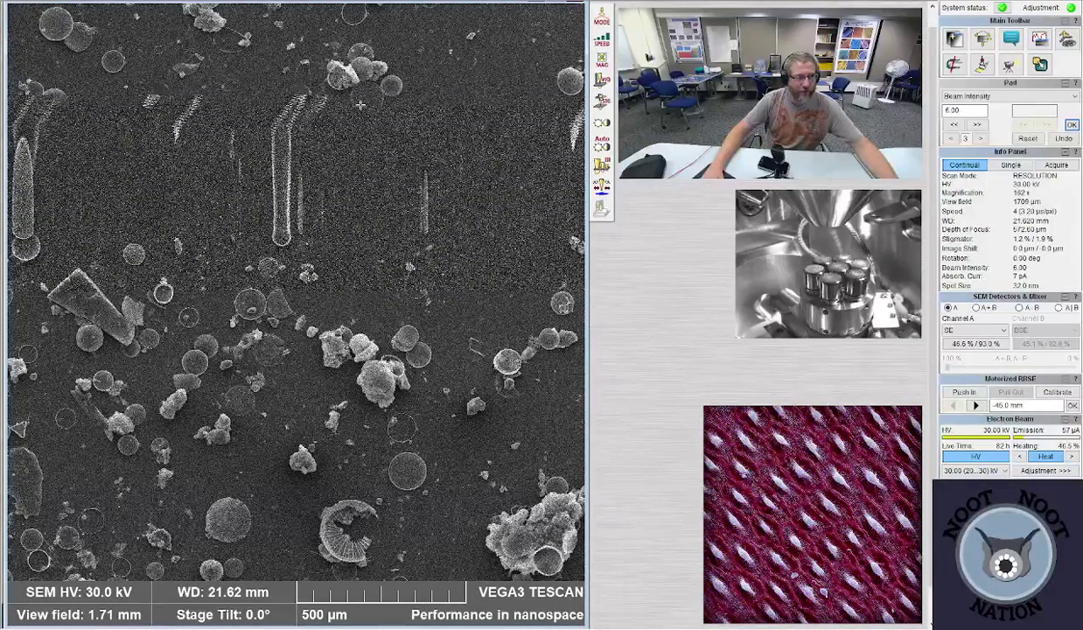
pyautogui.scroll(-3, 494, 237)
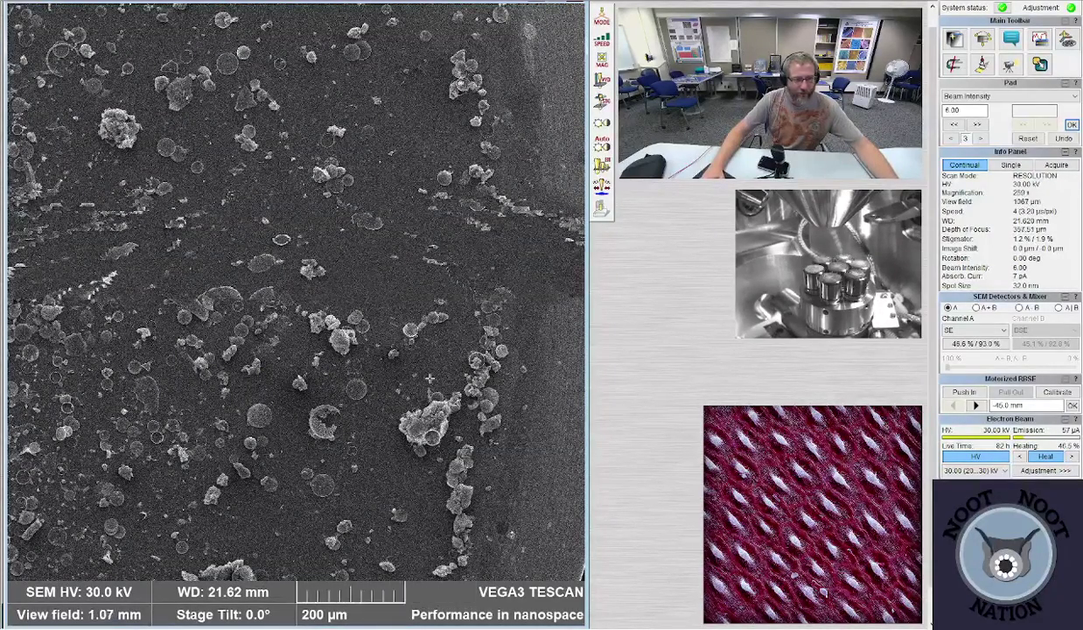
pyautogui.scroll(1, 430, 378)
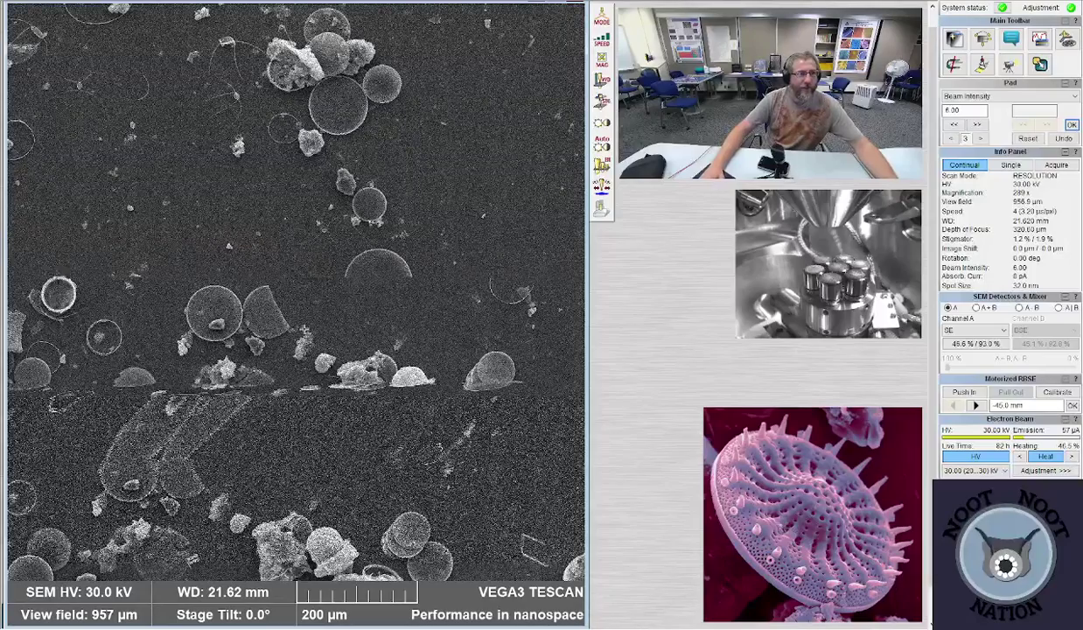
# - Search the scattered diatoms up to the stub's edge and examine the perforated round valve among them
pyautogui.doubleClick(238, 47)
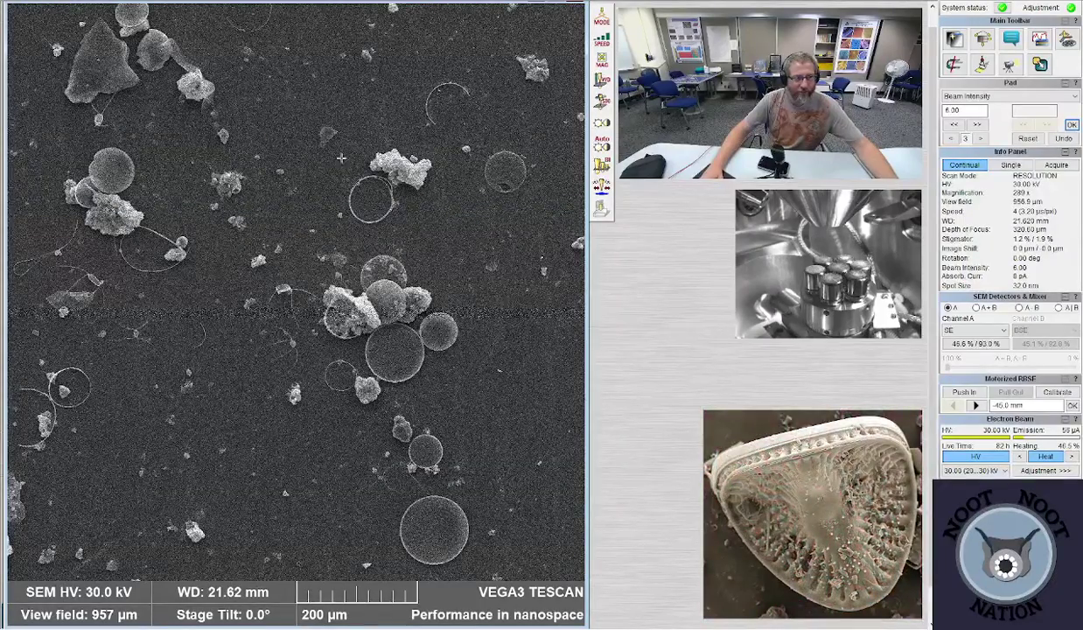
pyautogui.doubleClick(234, 98)
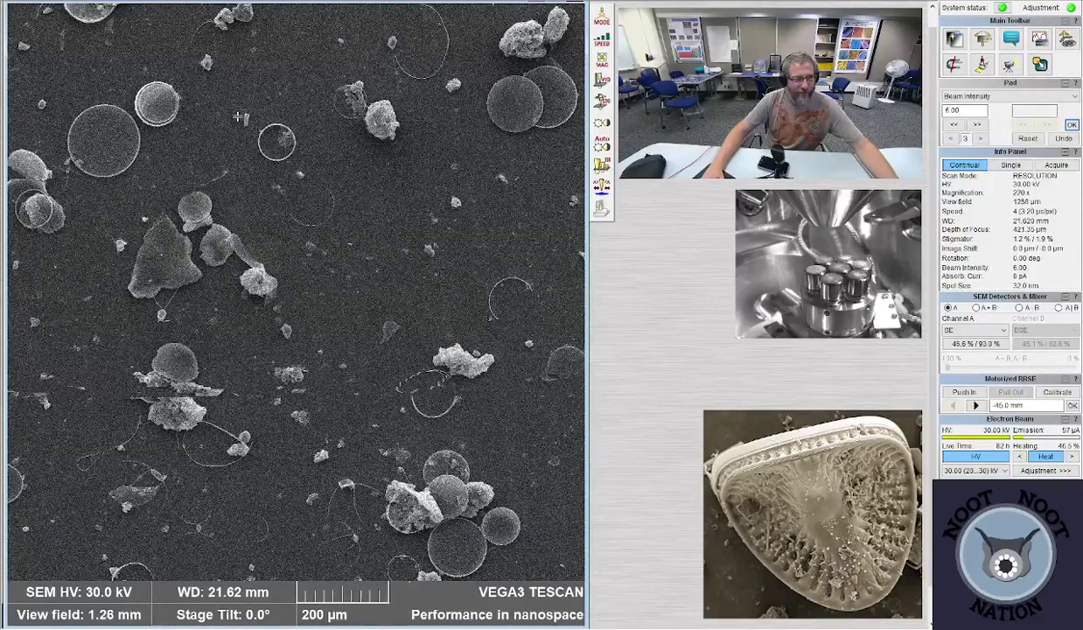
pyautogui.scroll(-2, 238, 116)
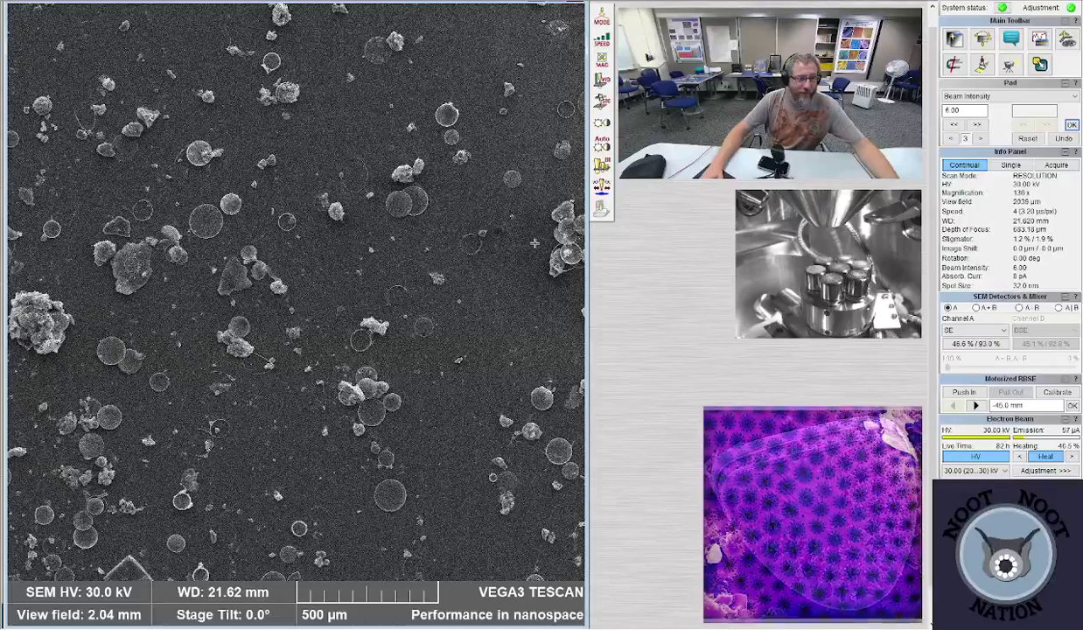
pyautogui.moveTo(477, 287); pyautogui.dragTo(534, 243)
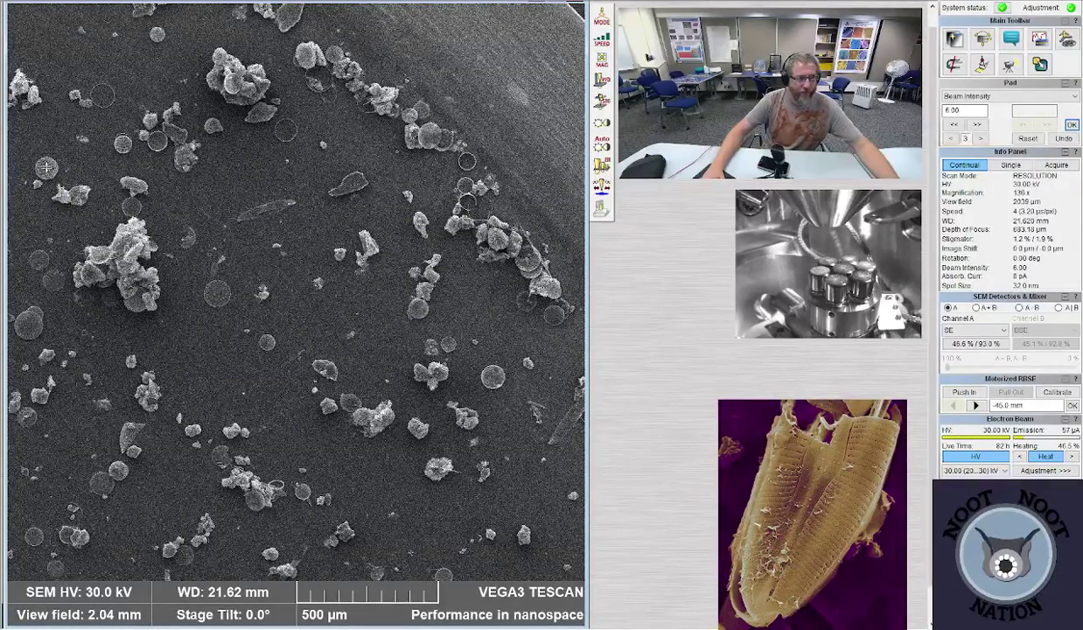
pyautogui.scroll(3, 131, 255)
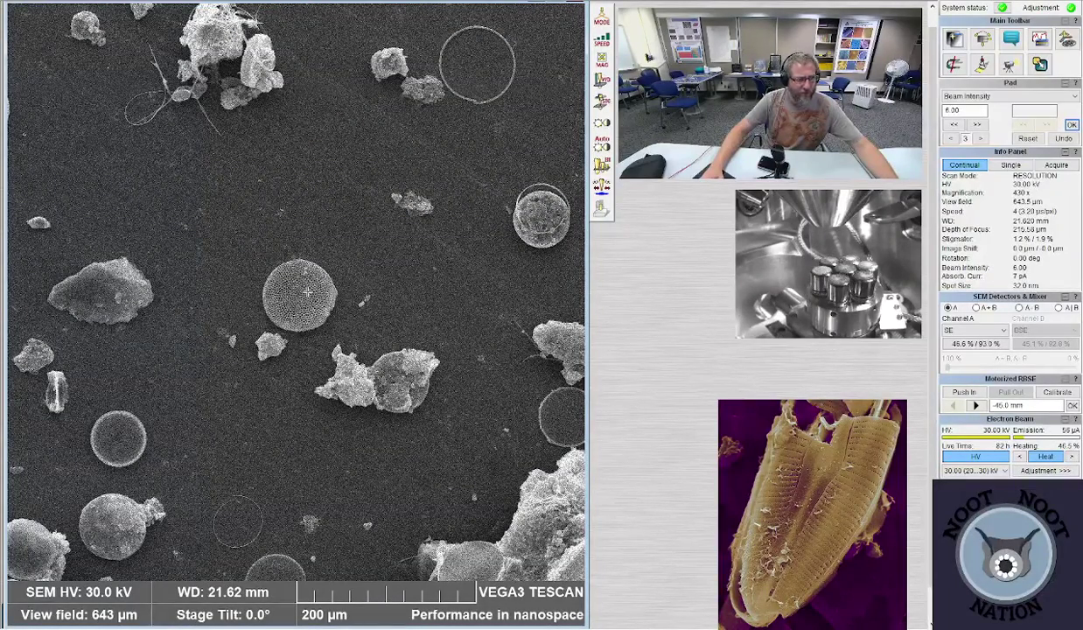
pyautogui.scroll(-2, 260, 371)
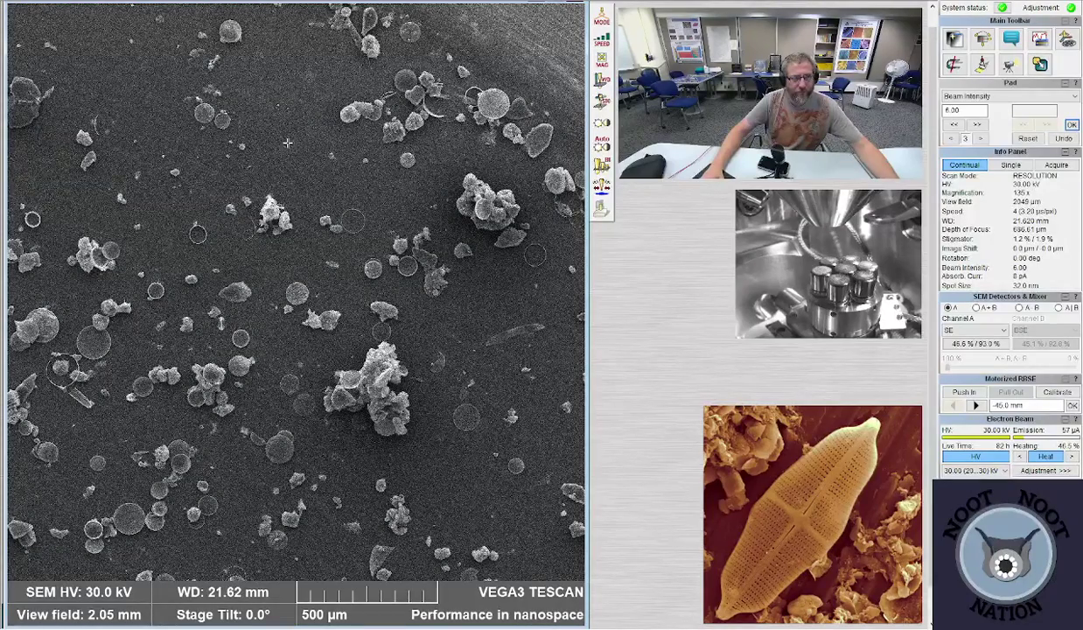
pyautogui.scroll(5, 248, 312)
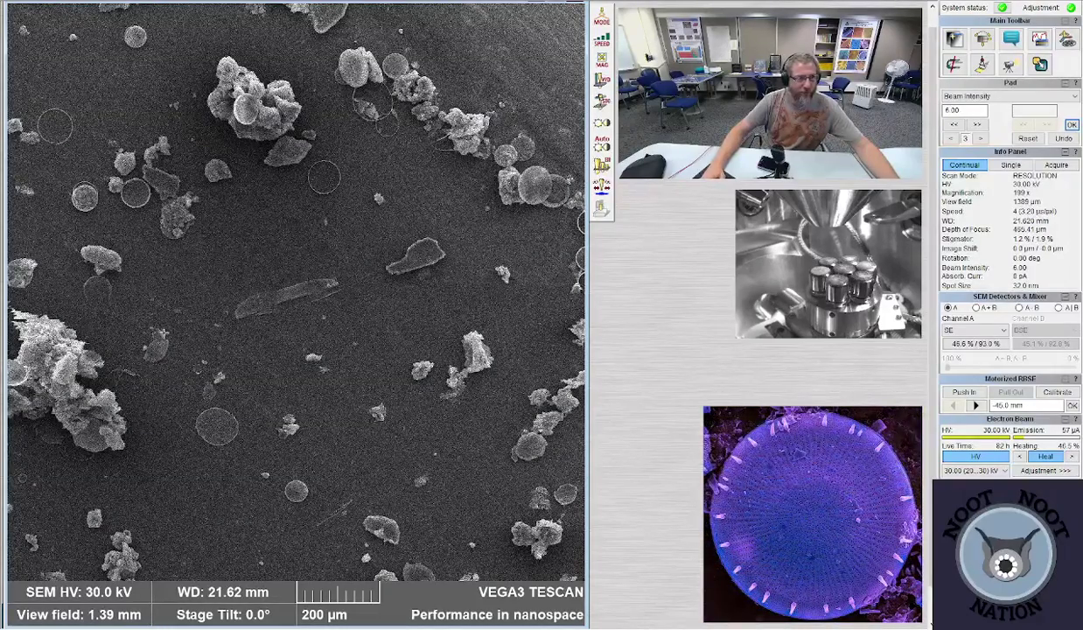
pyautogui.scroll(-5, 230, 242)
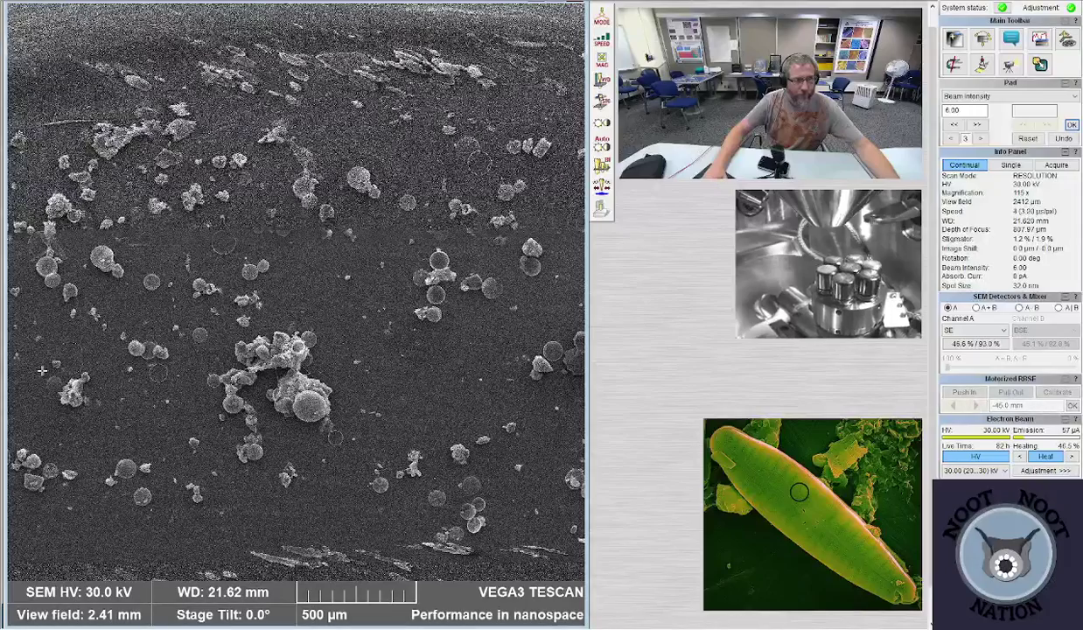
# - Set scan speed 4 and inspect the debris cluster with the large domed diatom and the curved rectangular fragment
pyautogui.press('4')
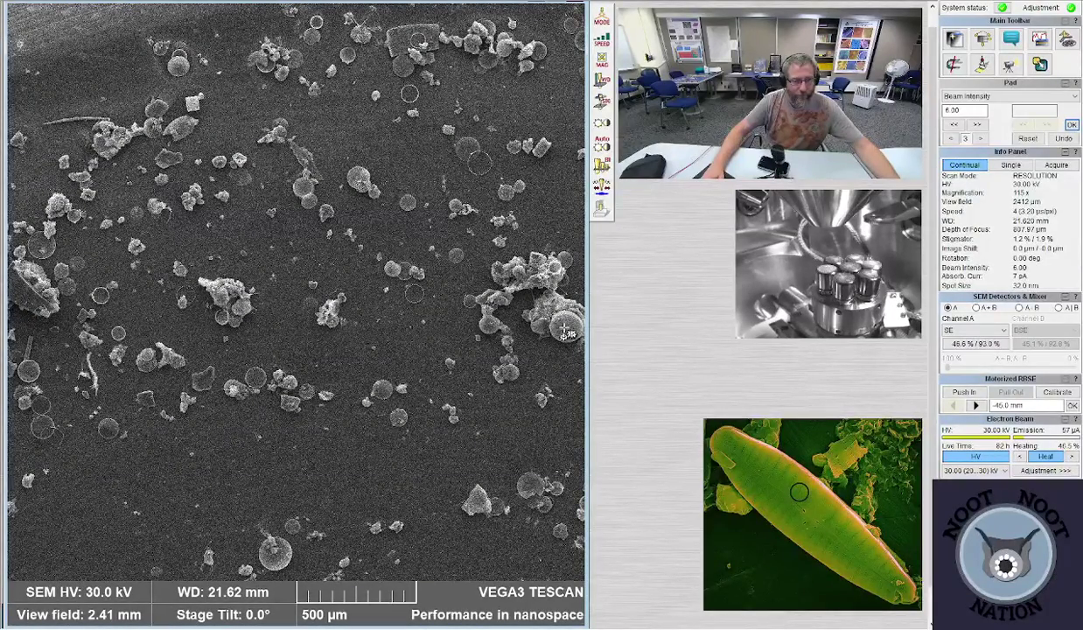
pyautogui.scroll(3, 567, 331)
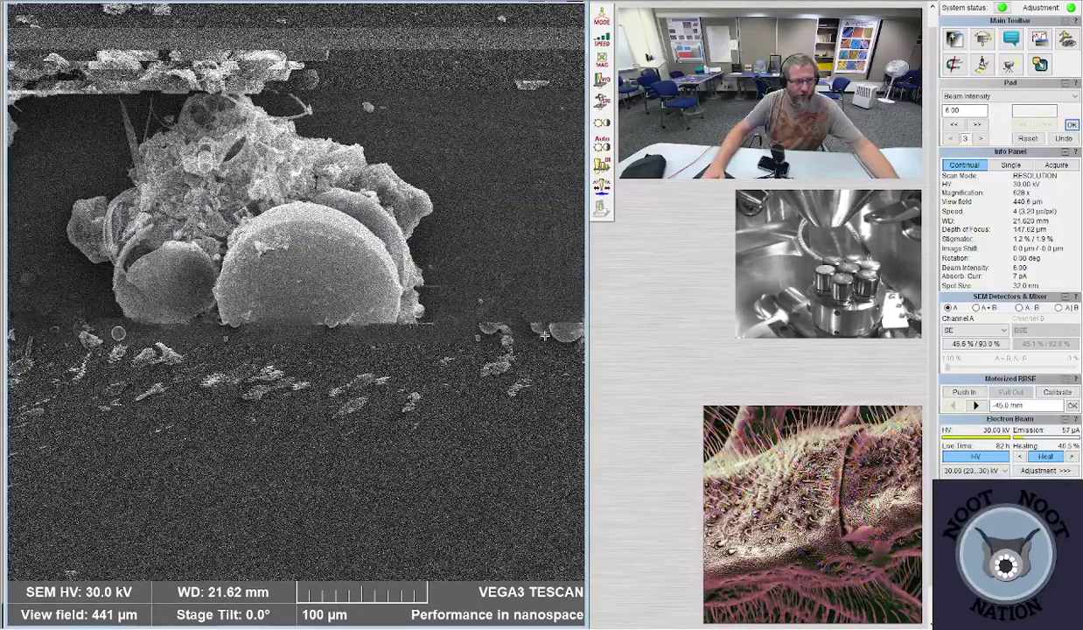
pyautogui.scroll(4, 535, 341)
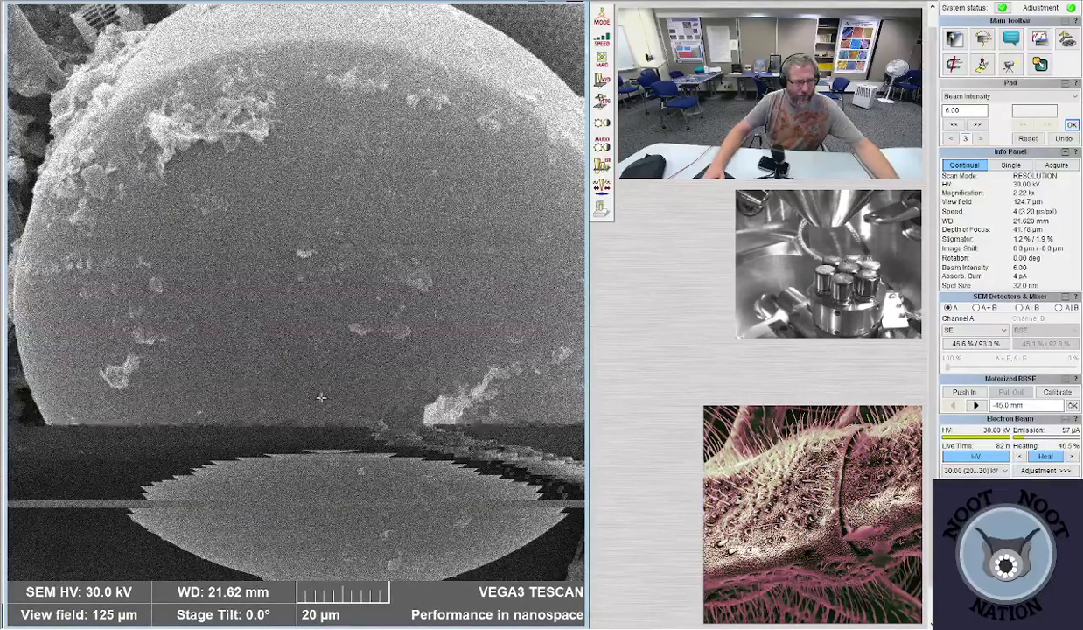
pyautogui.scroll(-4, 250, 300)
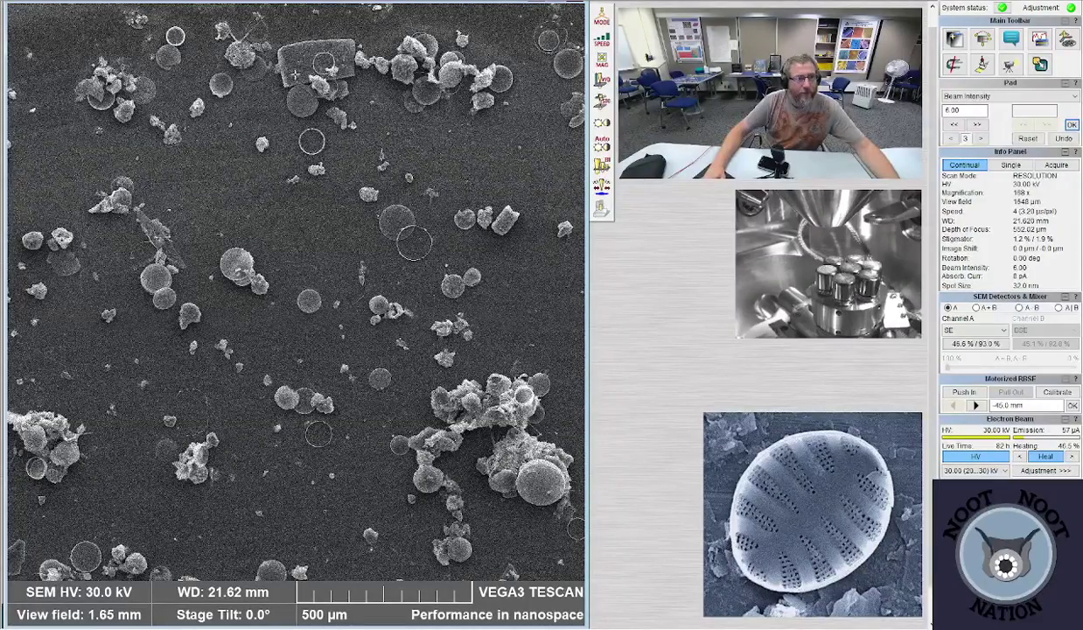
pyautogui.scroll(5, 309, 71)
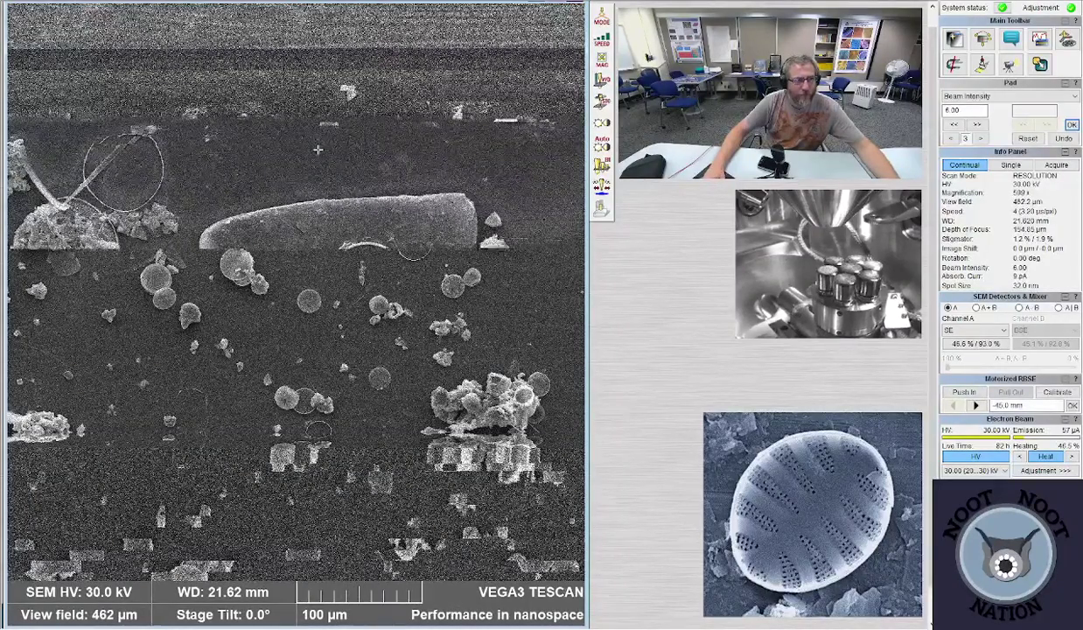
pyautogui.scroll(-5, 178, 416)
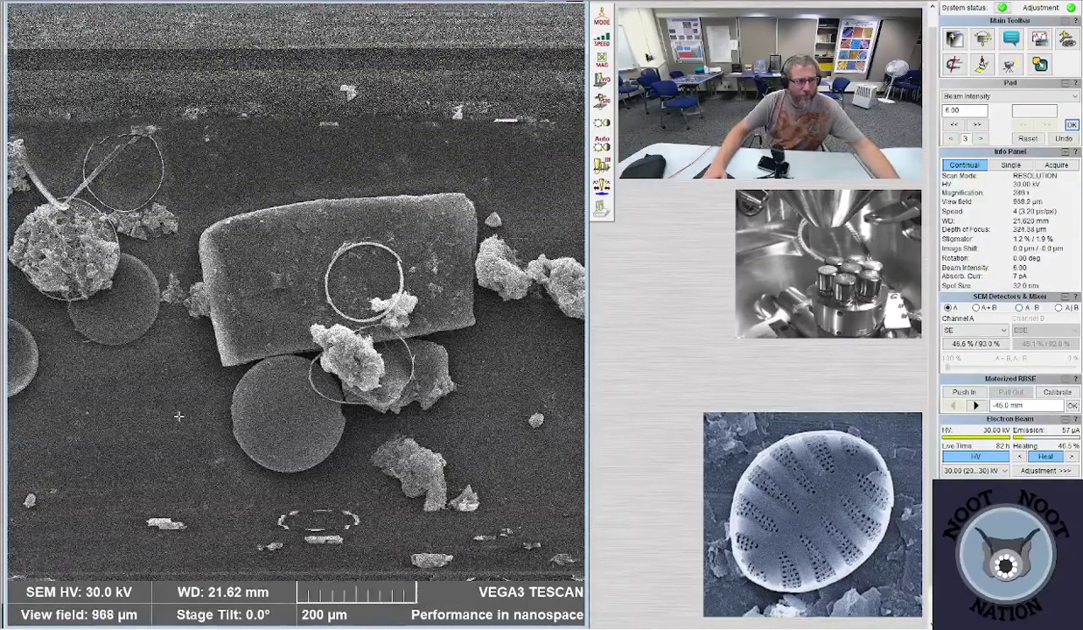
# - Inspect the isolated round honeycomb valve and survey the densely covered area at a 3.05 mm view field
pyautogui.scroll(-1, 179, 416)
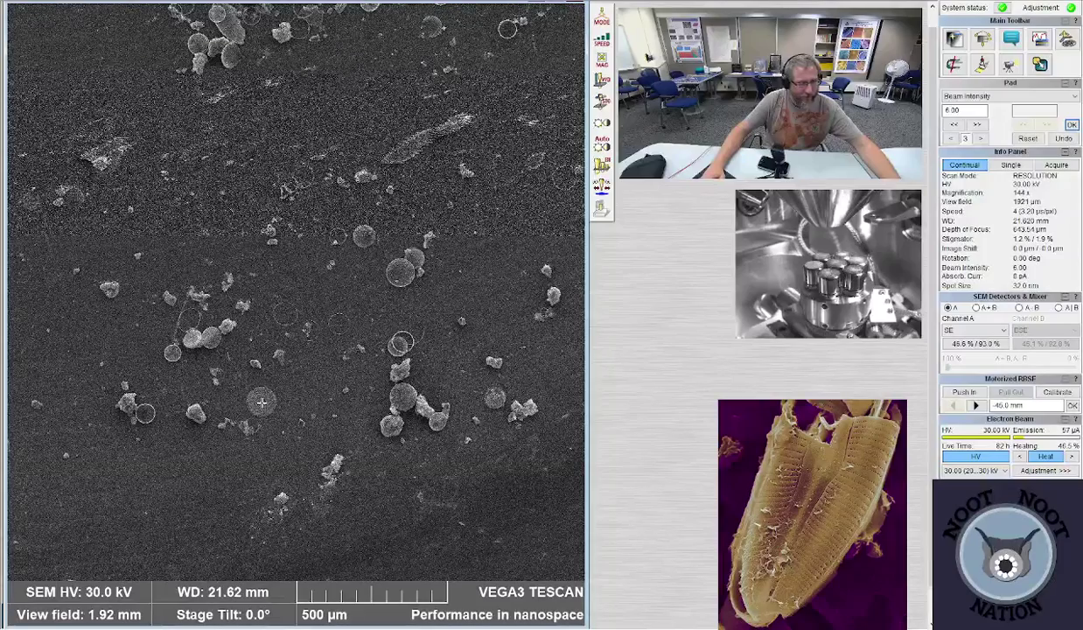
pyautogui.scroll(3, 262, 403)
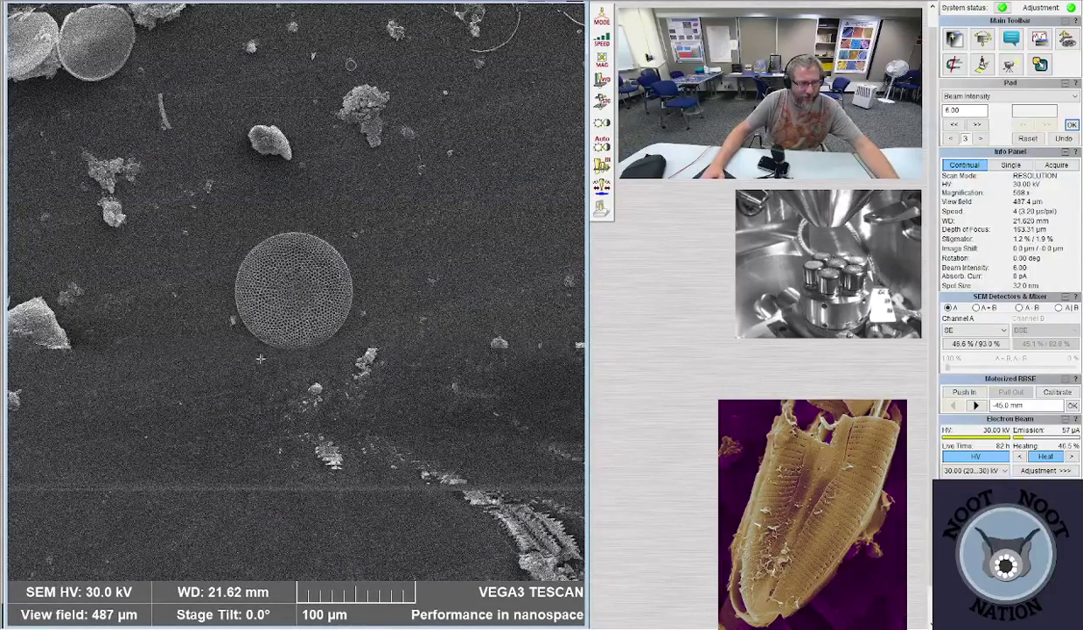
pyautogui.scroll(-6, 471, 187)
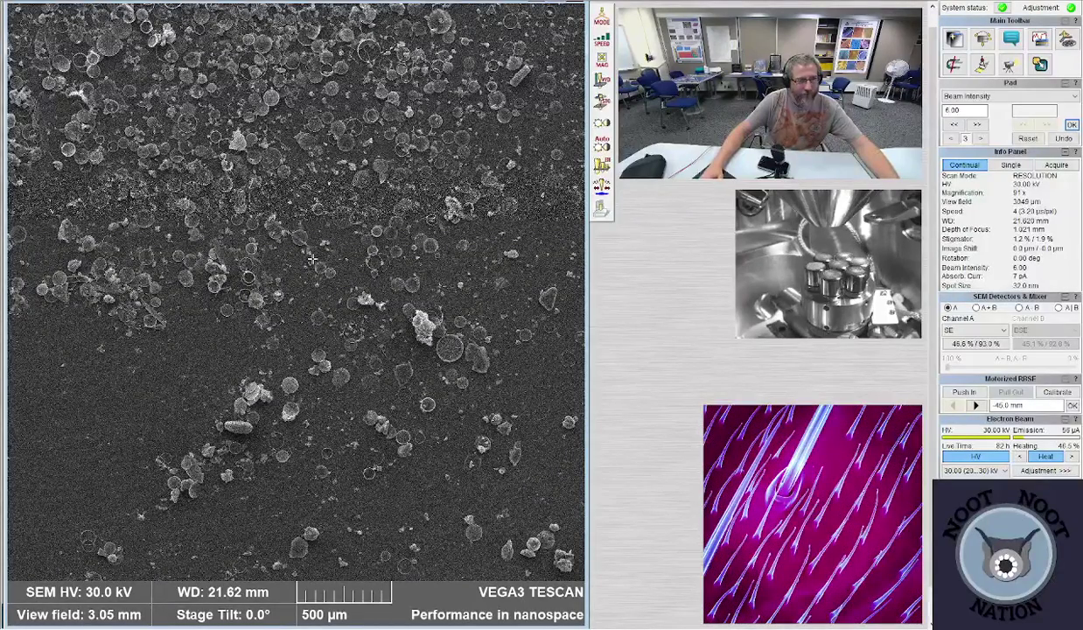
# - Find the triangular diatom among the scattered round valves and frame it at an 82.8 µm view field
pyautogui.scroll(4, 311, 259)
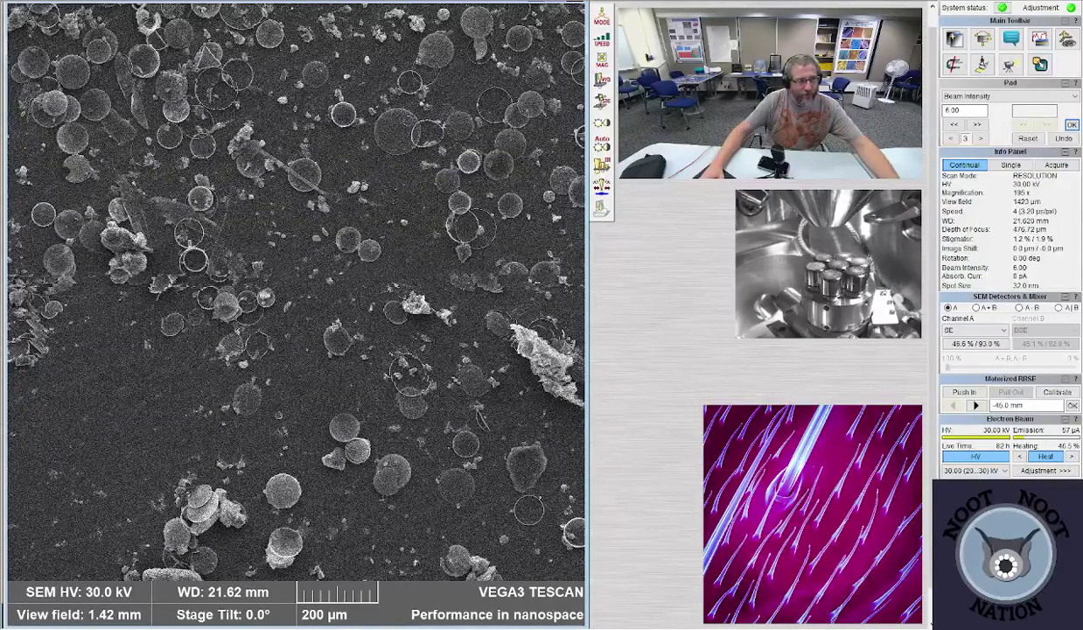
pyautogui.scroll(4, 311, 259)
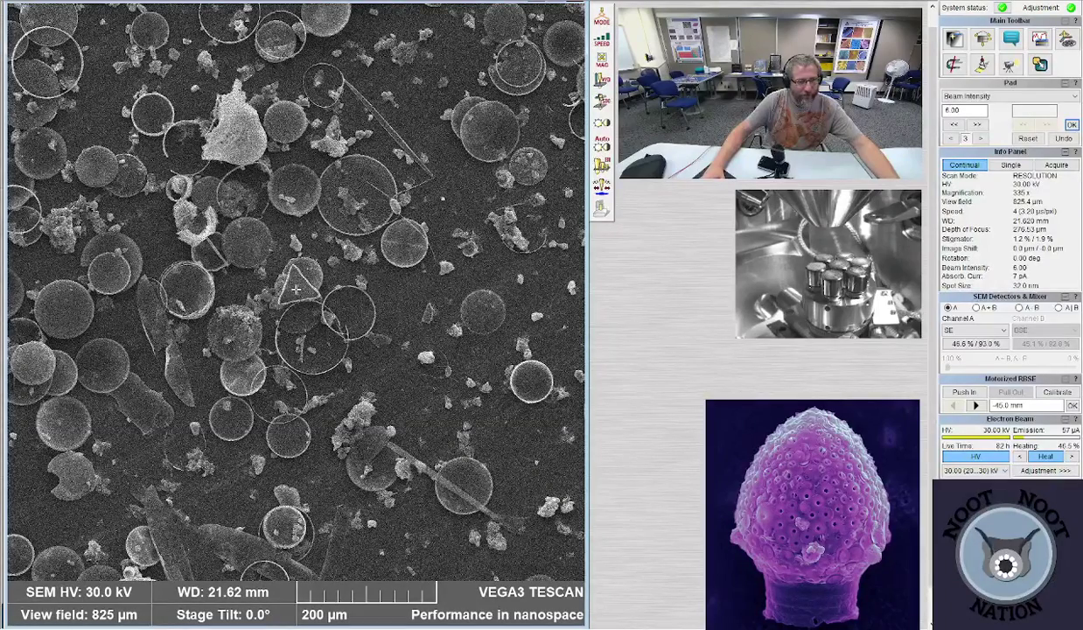
pyautogui.scroll(5, 297, 289)
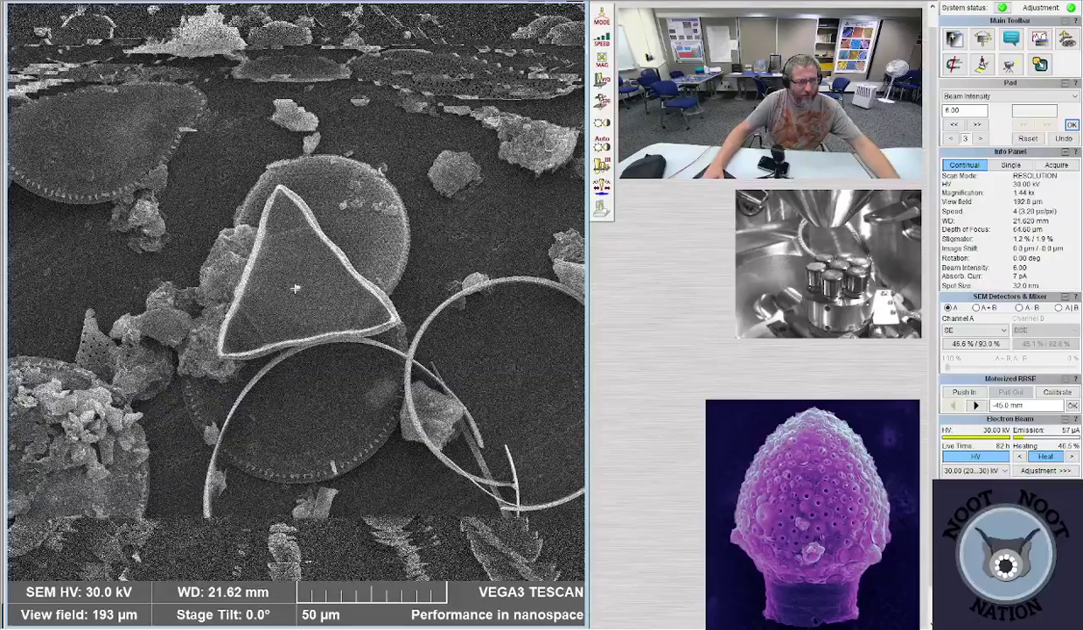
pyautogui.scroll(3, 297, 288)
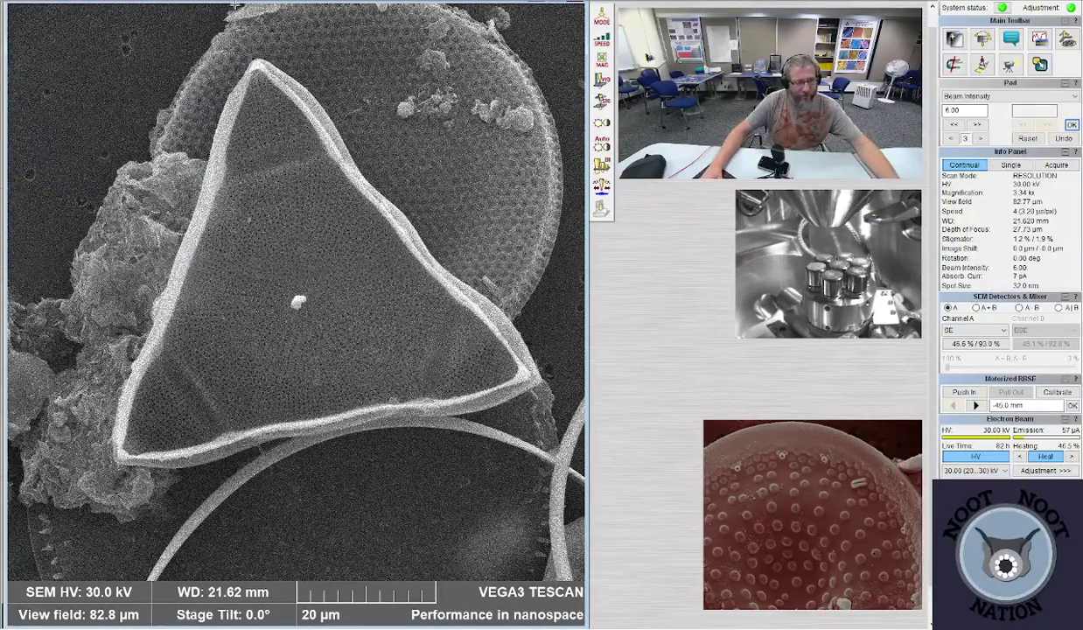
pyautogui.scroll(1, 296, 325)
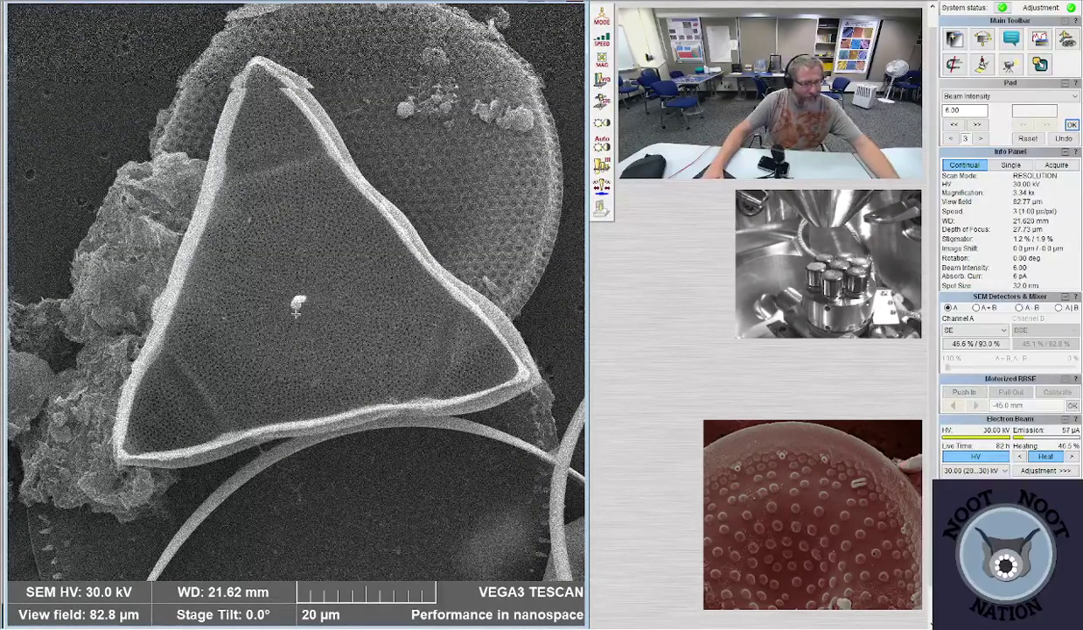
# - Examine the triangular valve's pores and refocus on them at a view field of about 9.6 µm
pyautogui.scroll(5, 295, 326)
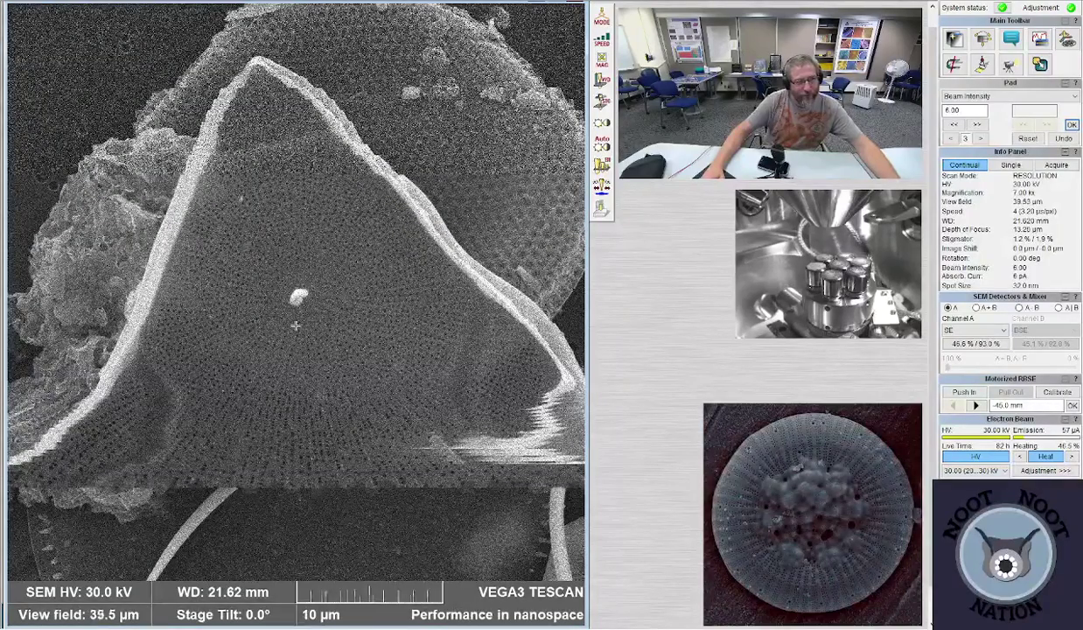
pyautogui.scroll(2, 287, 324)
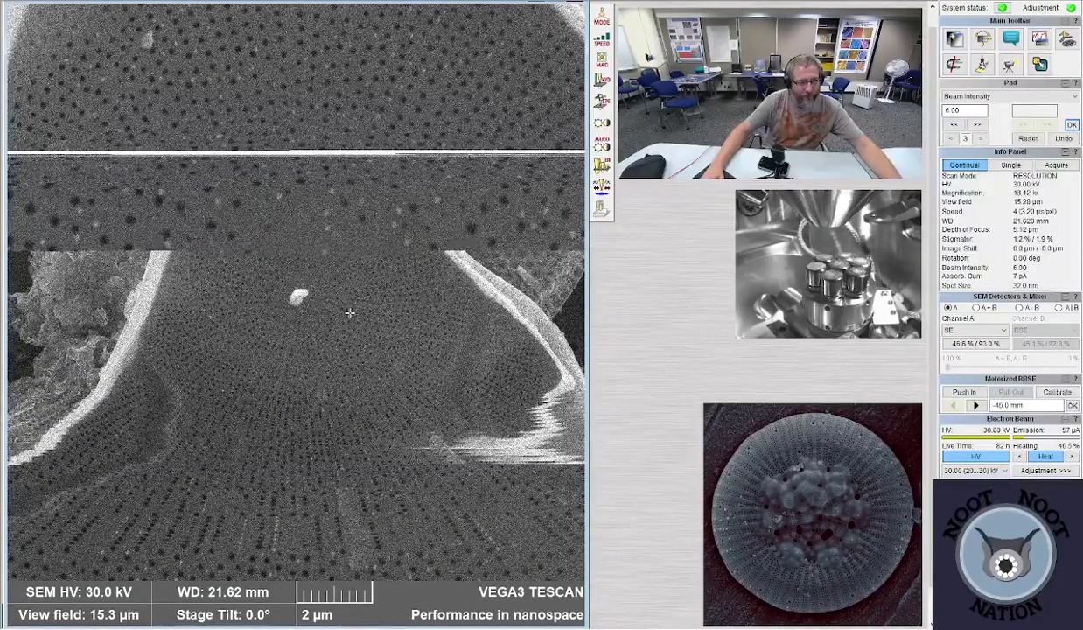
pyautogui.scroll(1, 370, 322)
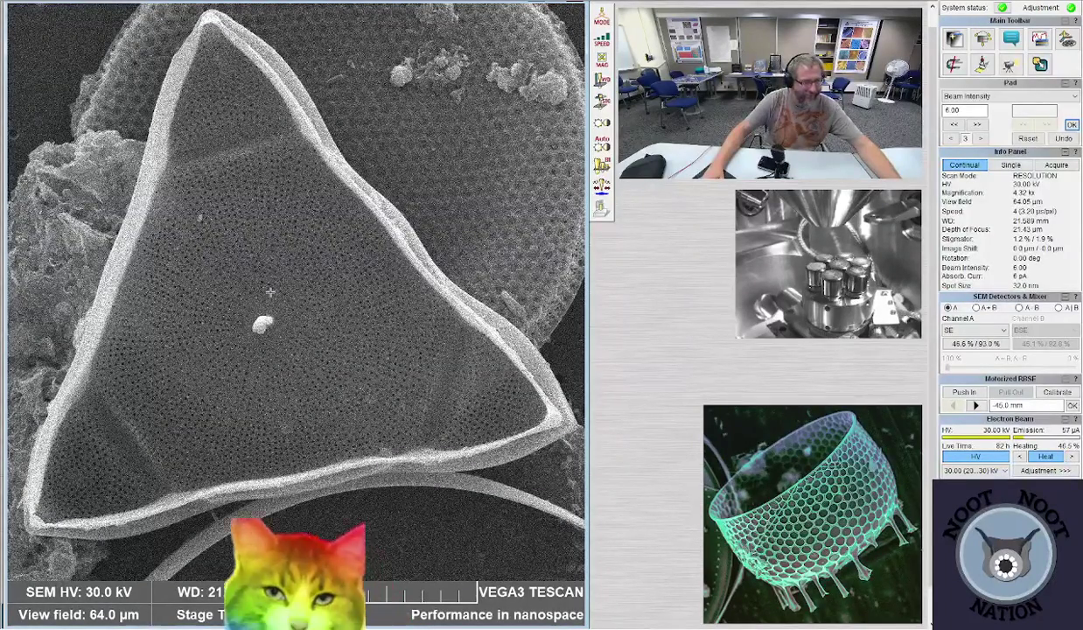
pyautogui.scroll(10, 270, 292)
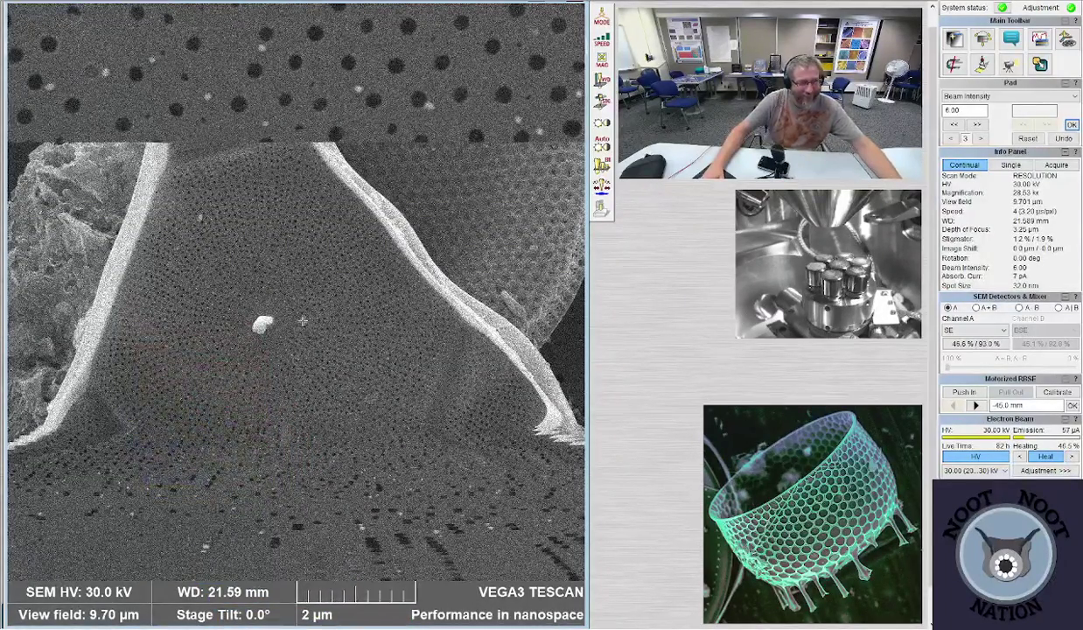
pyautogui.scroll(1, 302, 322)
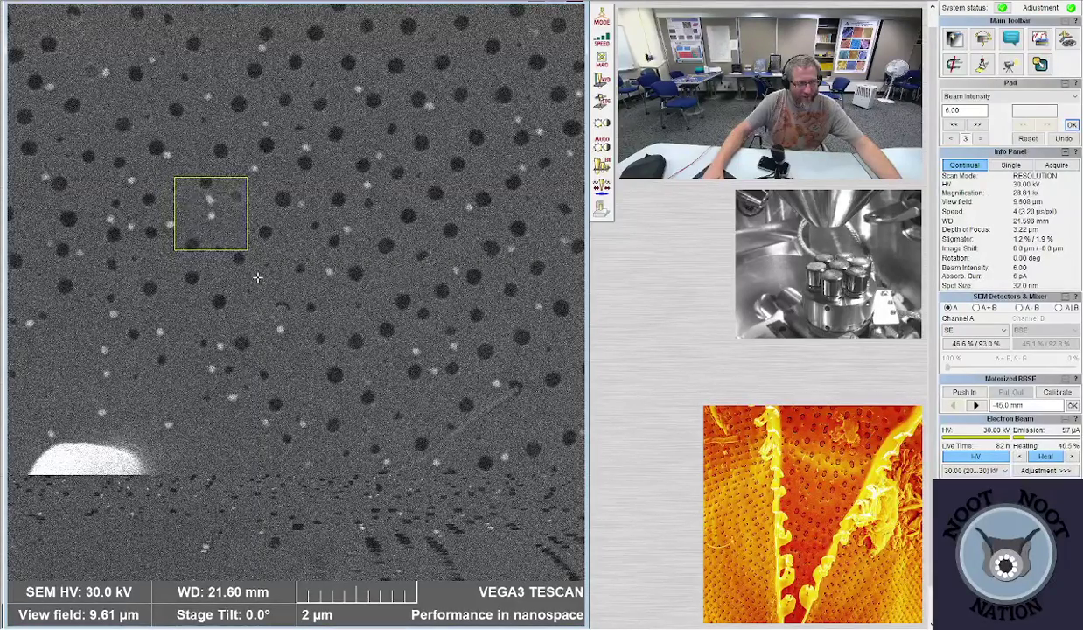
# - Frame the whole triangular diatom at a 64.4 µm view field and acquire its image at scan speed 7
pyautogui.scroll(-10, 257, 278)
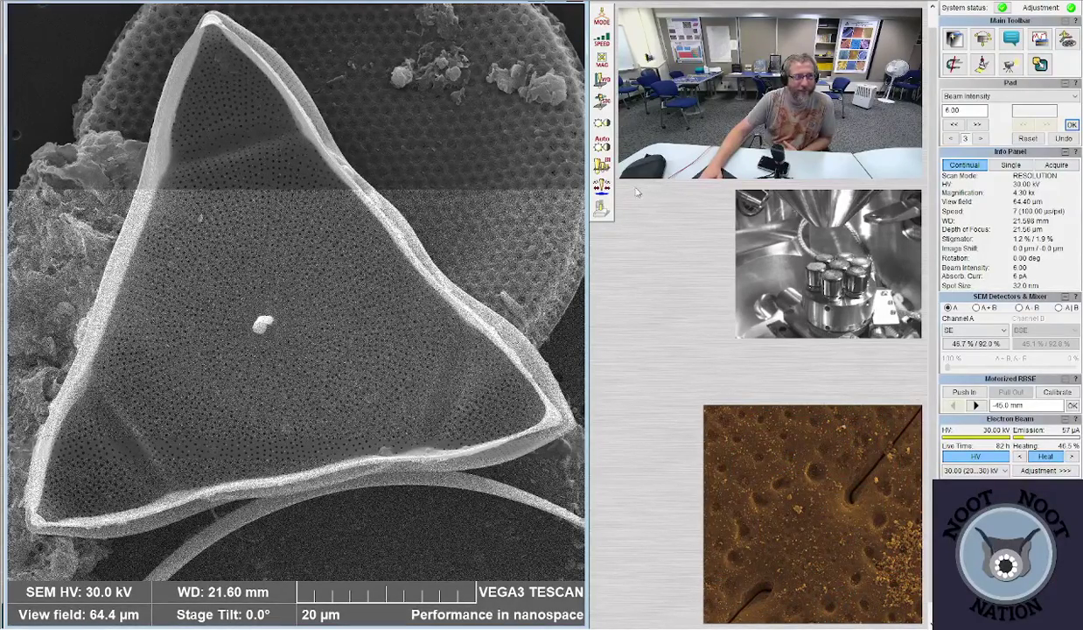
pyautogui.click(600, 208)
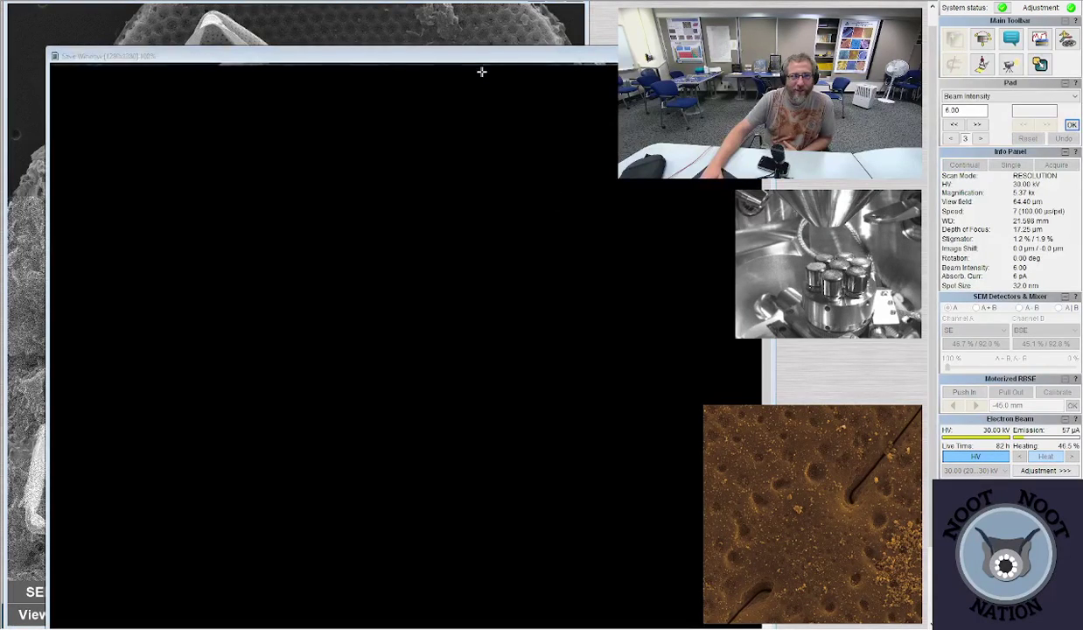
pyautogui.moveTo(470, 57); pyautogui.dragTo(424, 14)
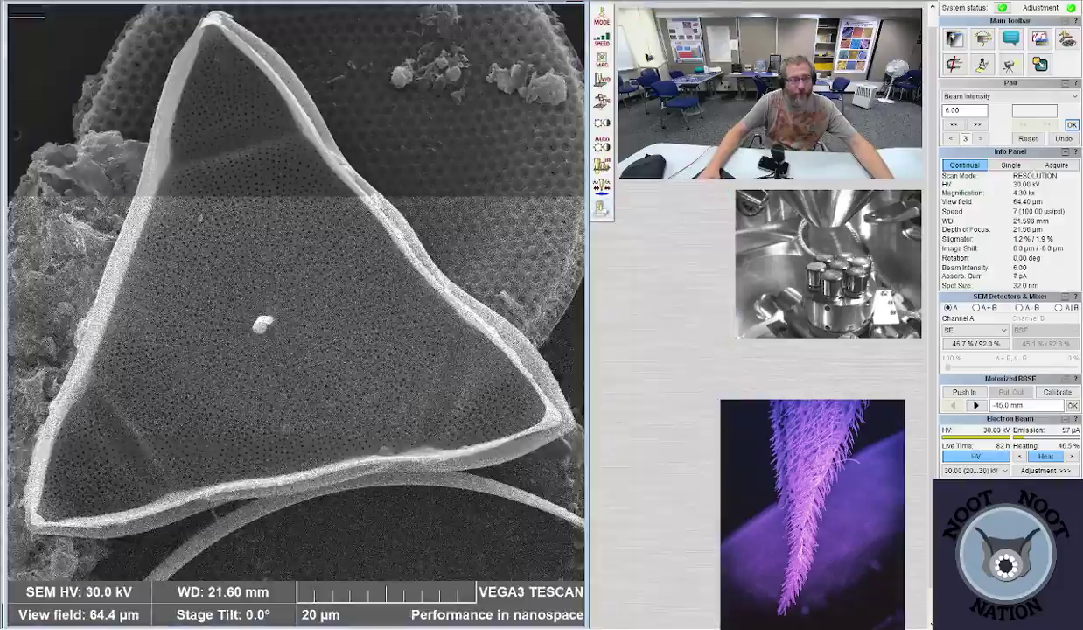
# - Set scan speed 4 and survey the round valves and rings around the triangular diatom out to a 549 µm view field
pyautogui.scroll(-5, 295, 296)
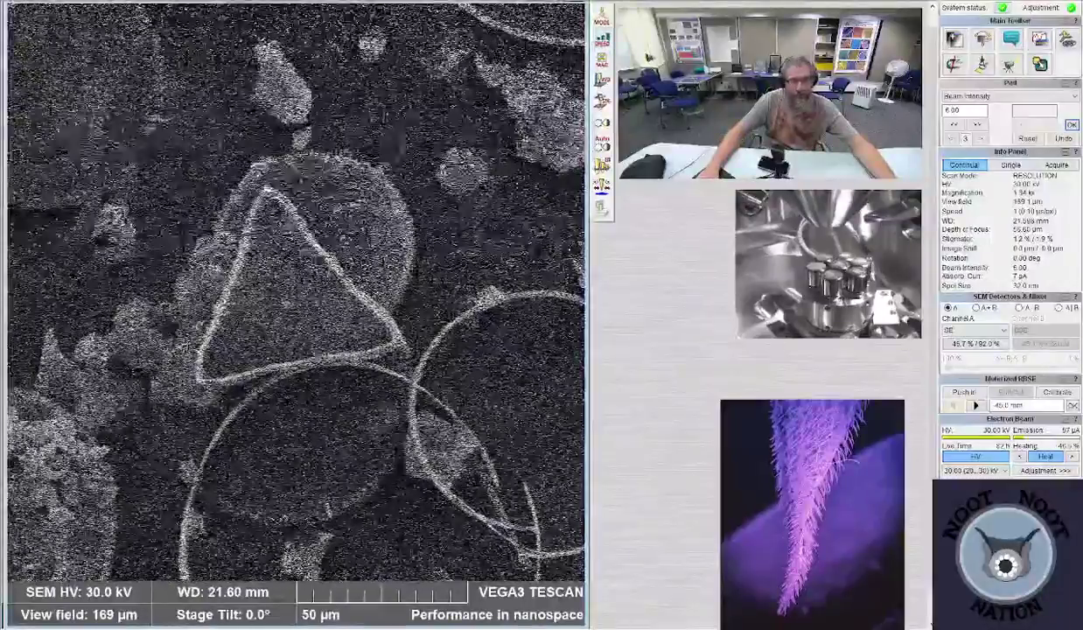
pyautogui.press('4')
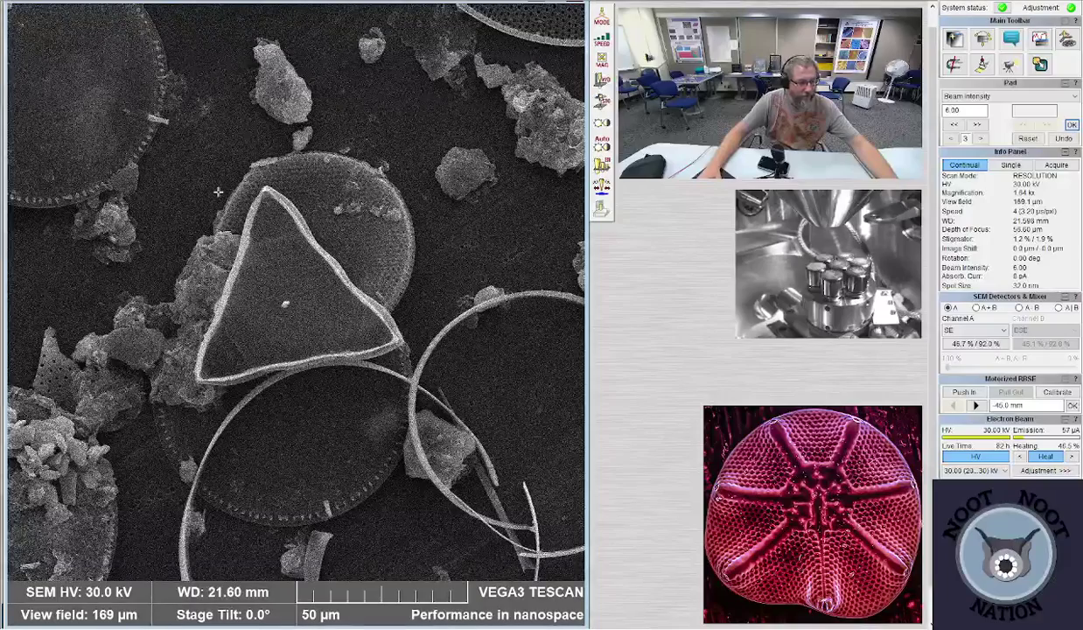
pyautogui.scroll(-3, 218, 188)
pyautogui.scroll(-1, 218, 246)
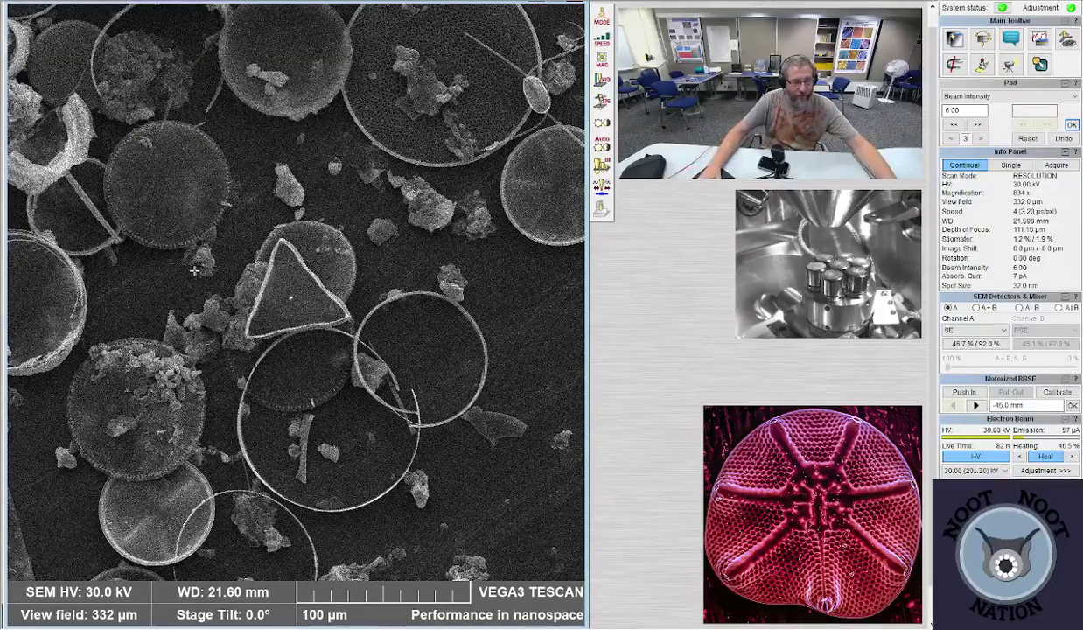
pyautogui.scroll(-2, 194, 265)
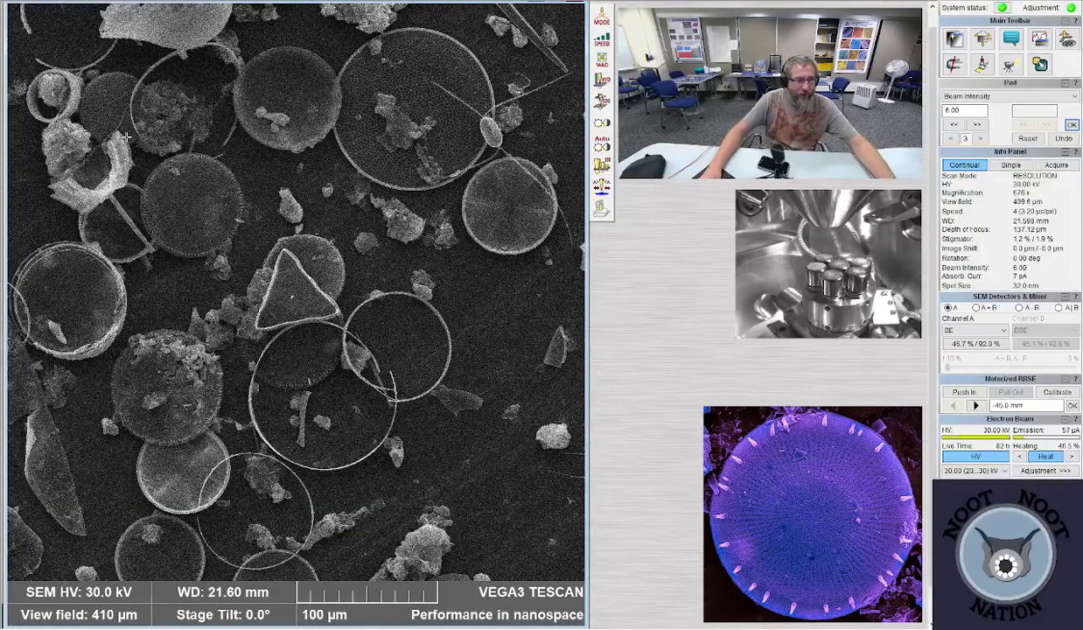
pyautogui.scroll(-3, 127, 138)
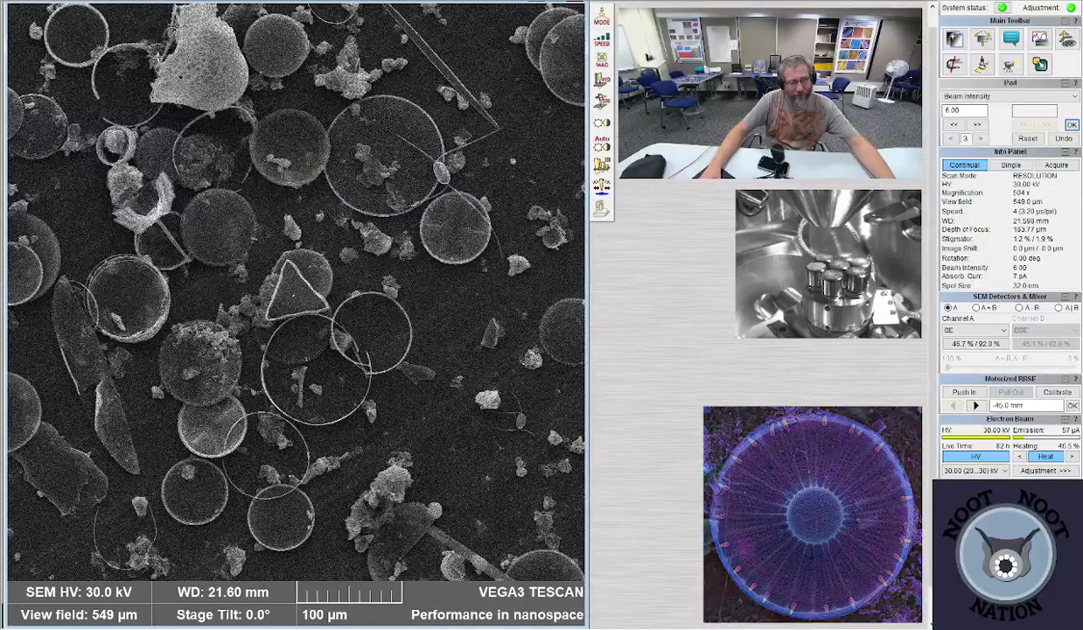
# - Centre the bright irregular fragment, inspect the long needle-shaped diatom beside it, and return to a 585 µm overview
pyautogui.doubleClick(189, 66)
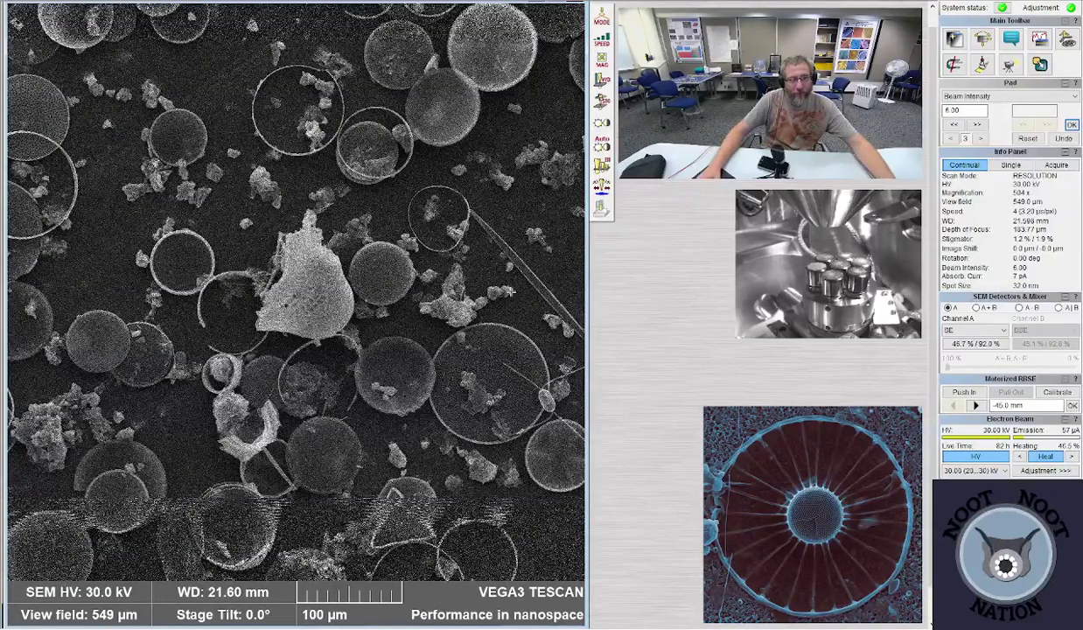
pyautogui.scroll(5, 538, 287)
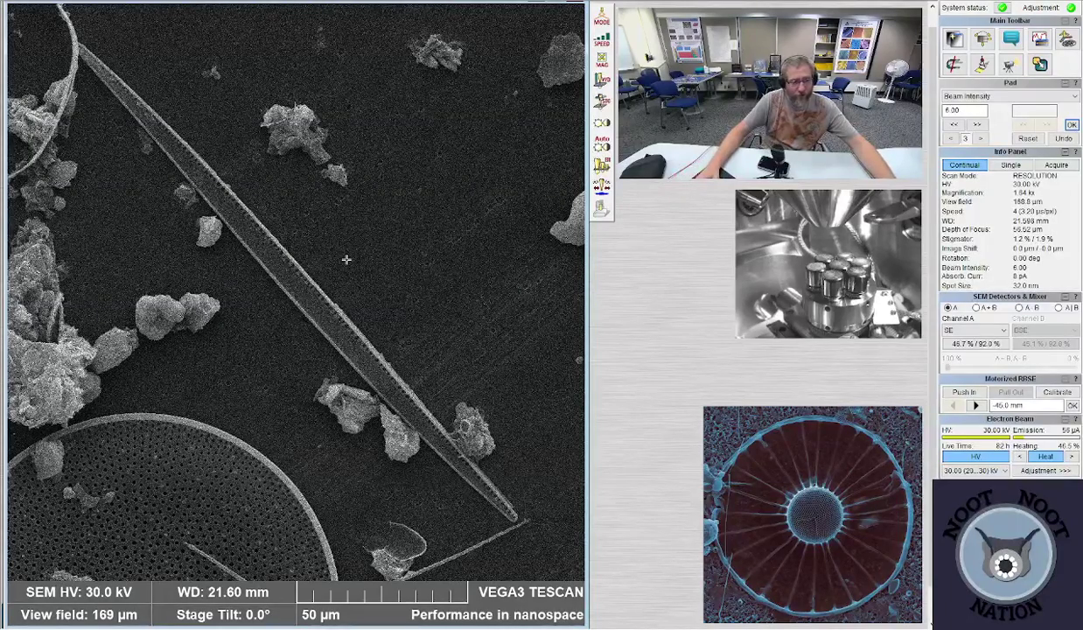
pyautogui.scroll(-3, 347, 259)
pyautogui.scroll(-3, 346, 259)
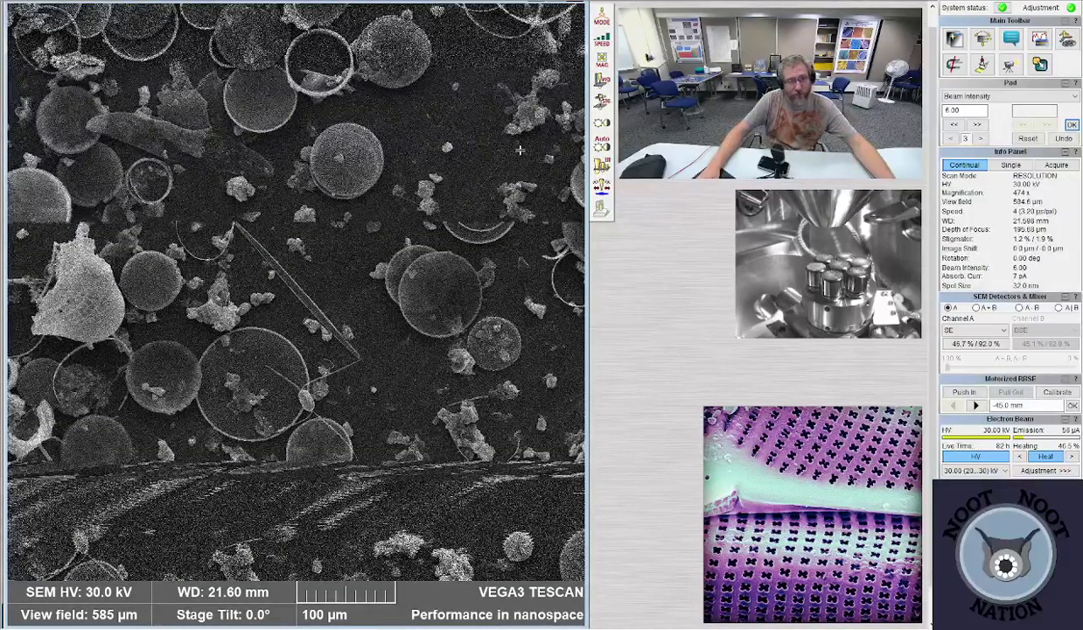
# - Locate the spined diatom lying across the perforated valve and examine its spines and porous surface
pyautogui.scroll(-3, 409, 212)
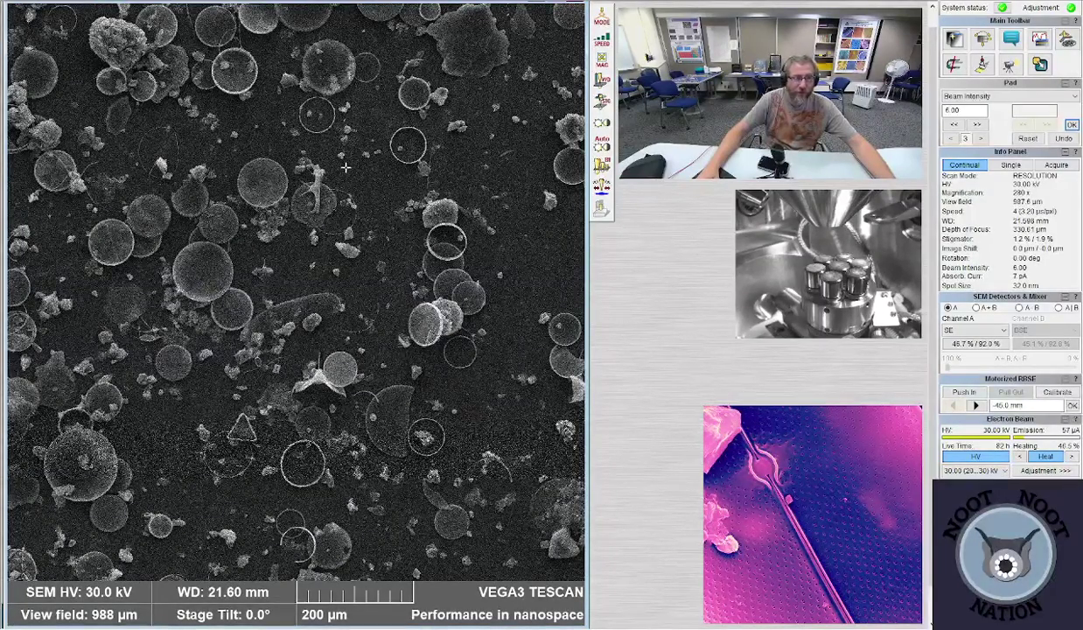
pyautogui.scroll(1, 317, 191)
pyautogui.scroll(10, 317, 190)
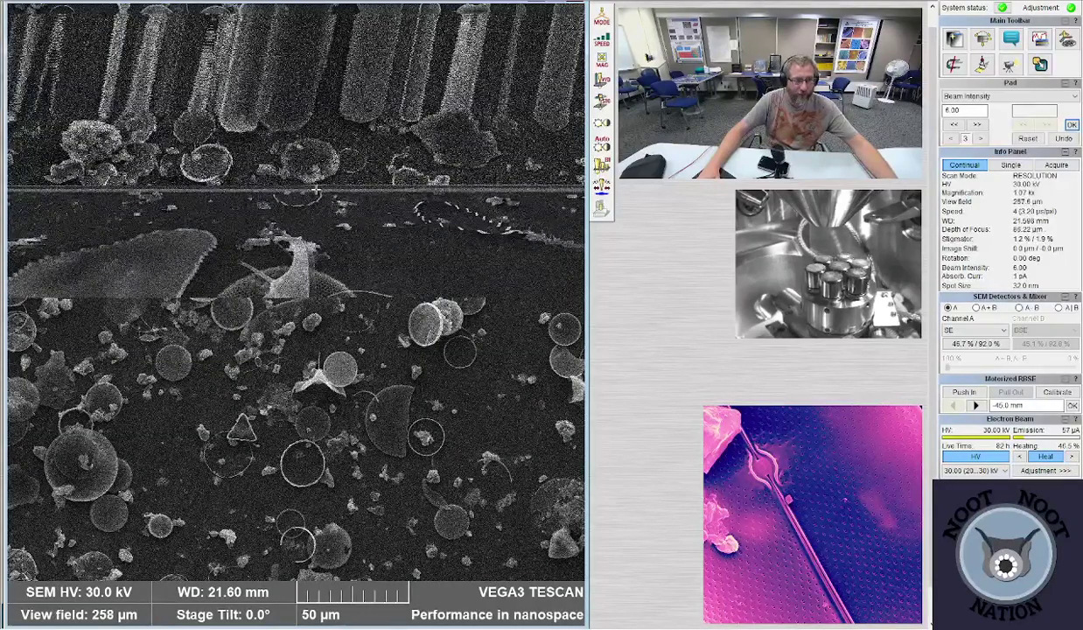
pyautogui.scroll(8, 269, 256)
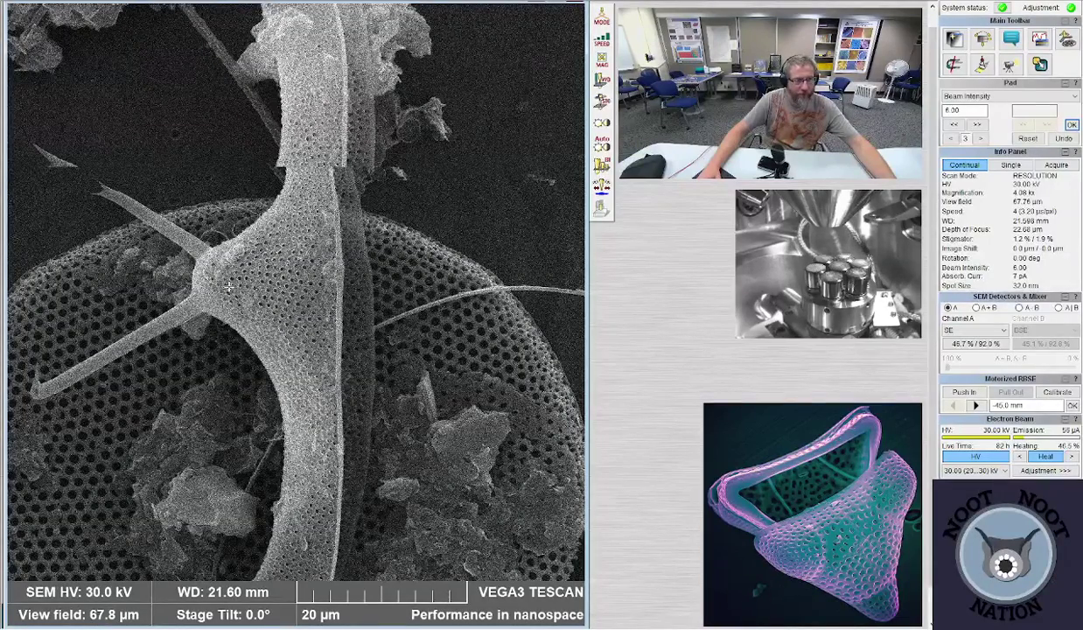
pyautogui.scroll(-2, 229, 286)
pyautogui.scroll(-3, 229, 286)
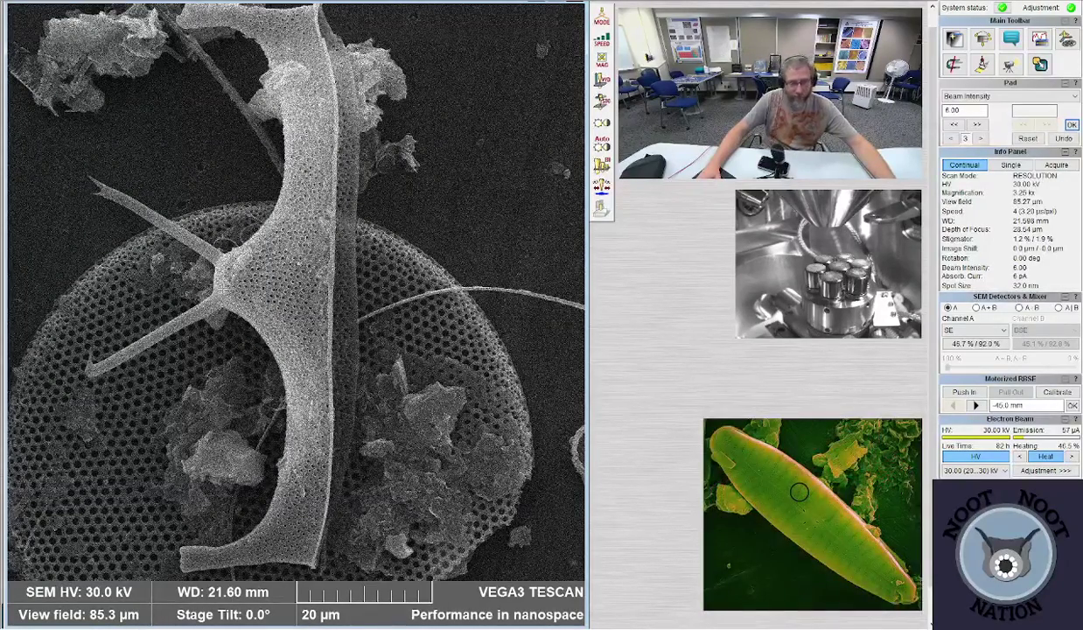
# - Survey the valves around the spined diatom and frame the intact rimmed round valve at a 98.7 µm view field
pyautogui.scroll(-5, 224, 286)
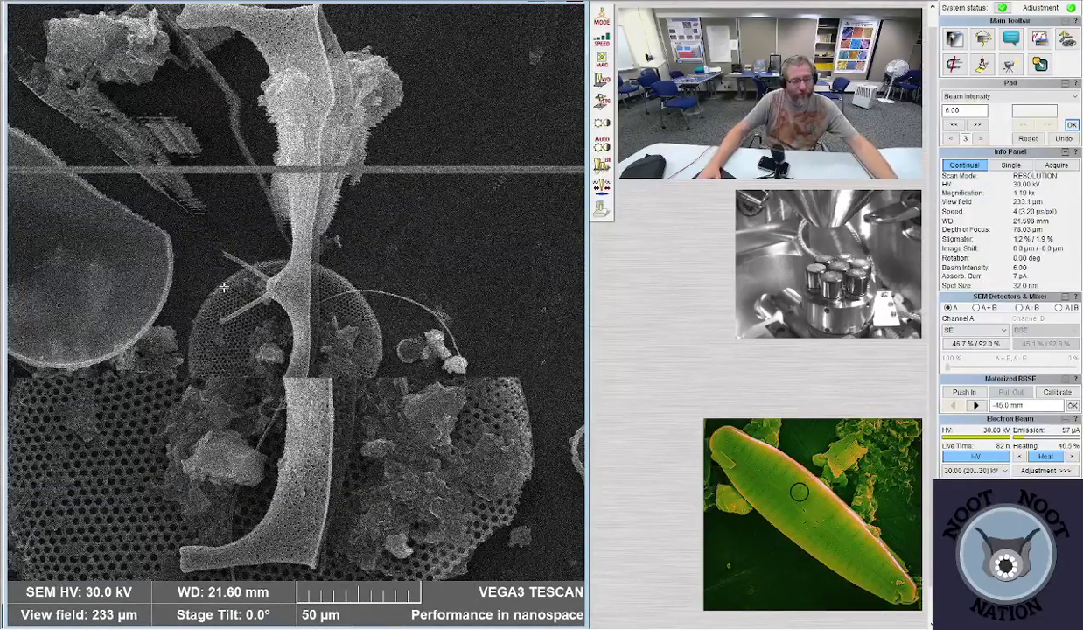
pyautogui.scroll(-1, 224, 286)
pyautogui.scroll(-1, 224, 286)
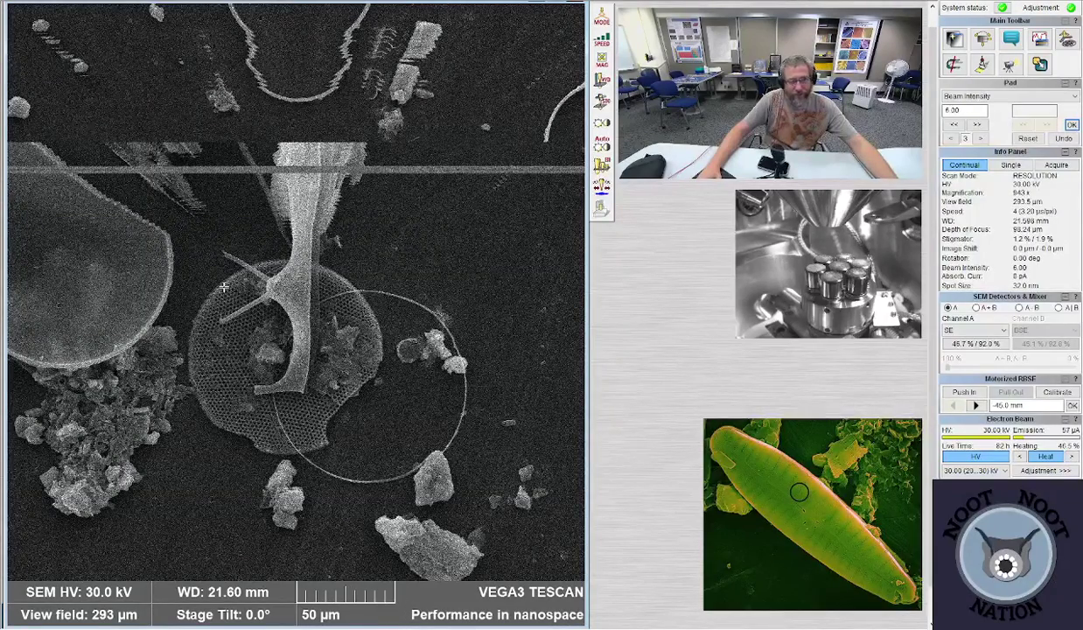
pyautogui.scroll(-3, 224, 286)
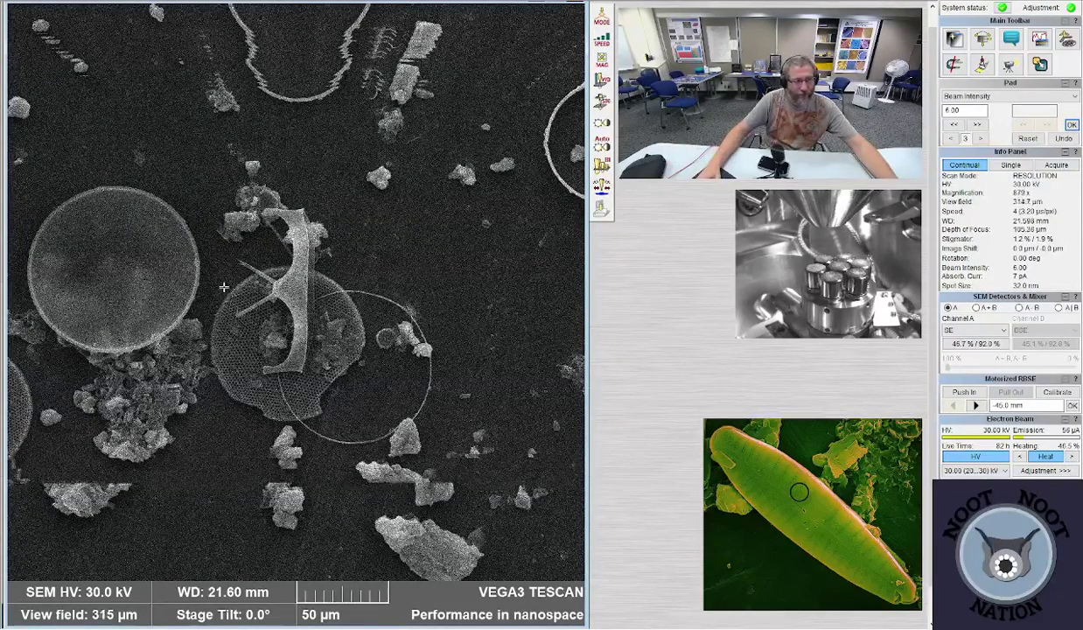
pyautogui.scroll(-2, 224, 287)
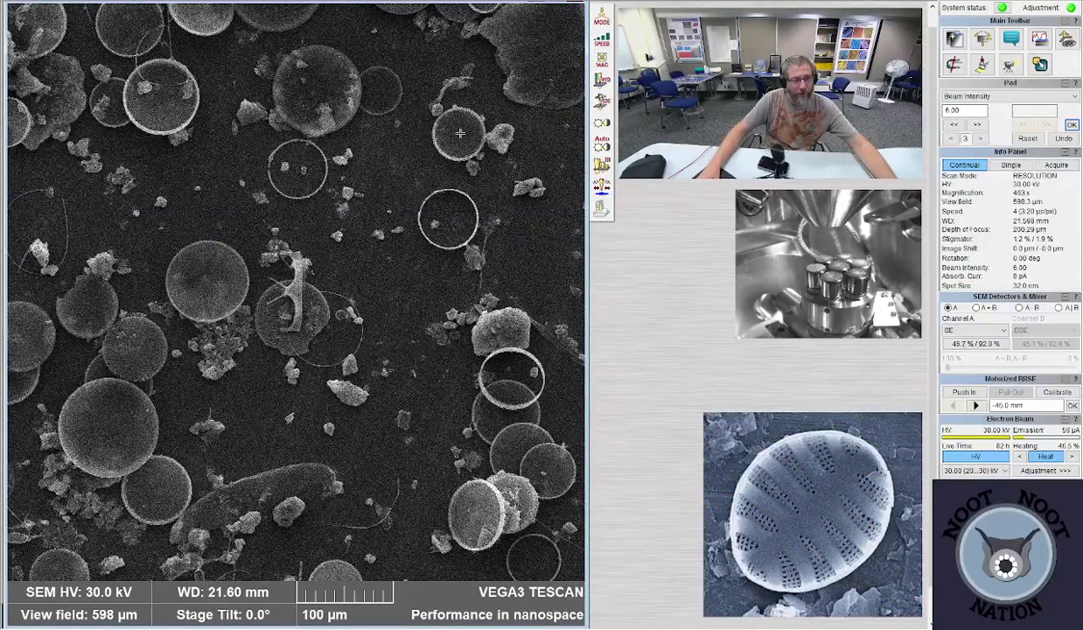
pyautogui.scroll(7, 415, 230)
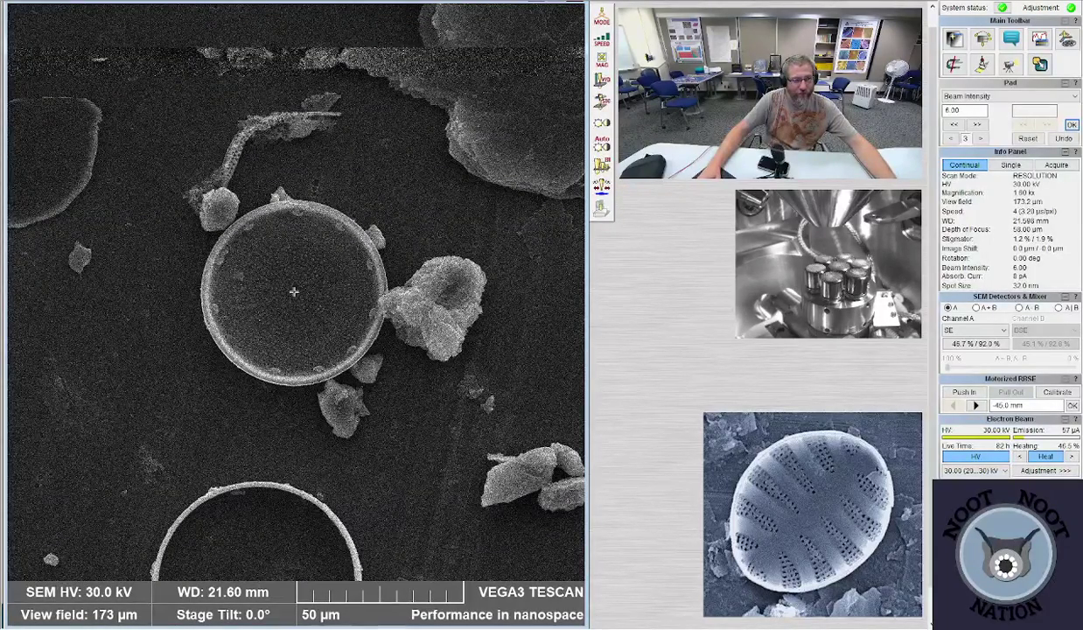
pyautogui.scroll(3, 292, 298)
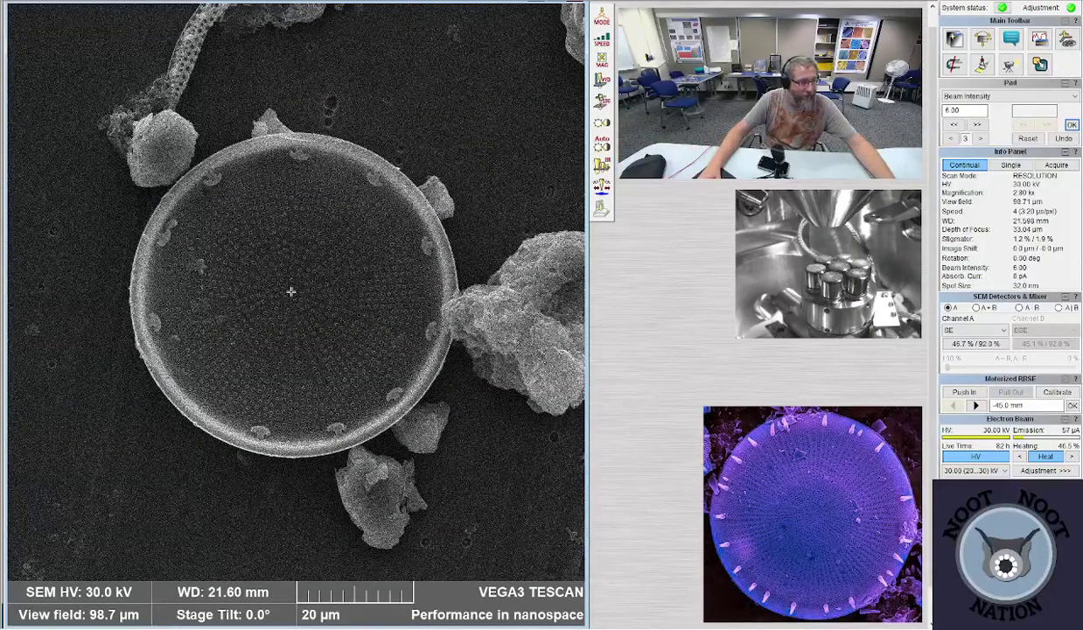
# - Examine the pore pattern of the rimmed round valve at a 35.3 µm view field with scan speed 4
pyautogui.press('3')
pyautogui.scroll(3, 285, 305)
pyautogui.press('4')
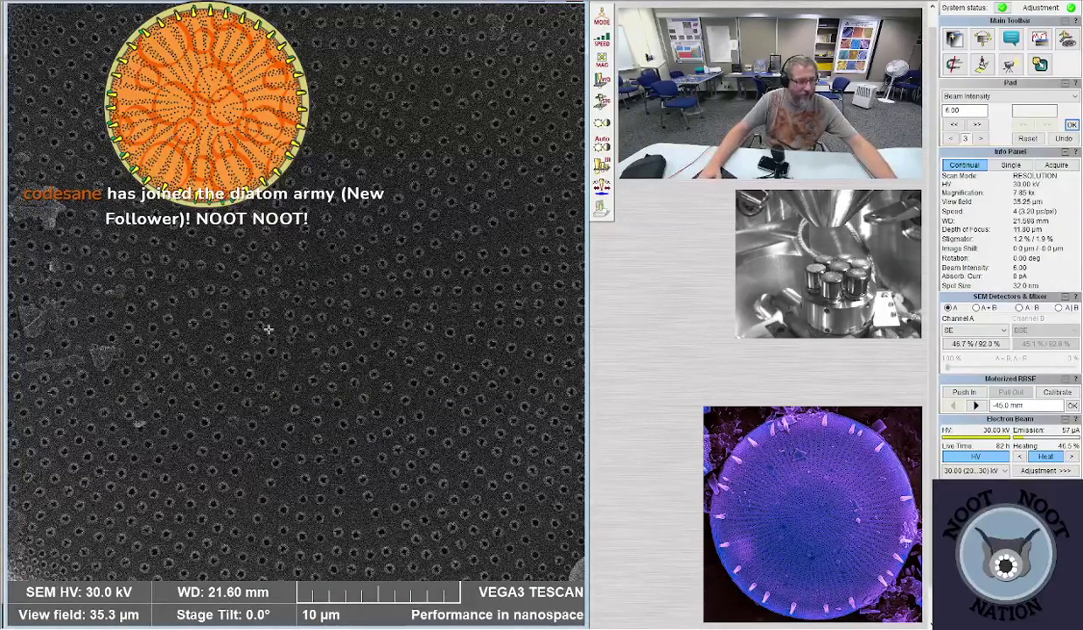
# - Frame the whole rimmed round valve at a 61.1 µm view field and acquire its image at scan speed 7
pyautogui.scroll(-2, 263, 331)
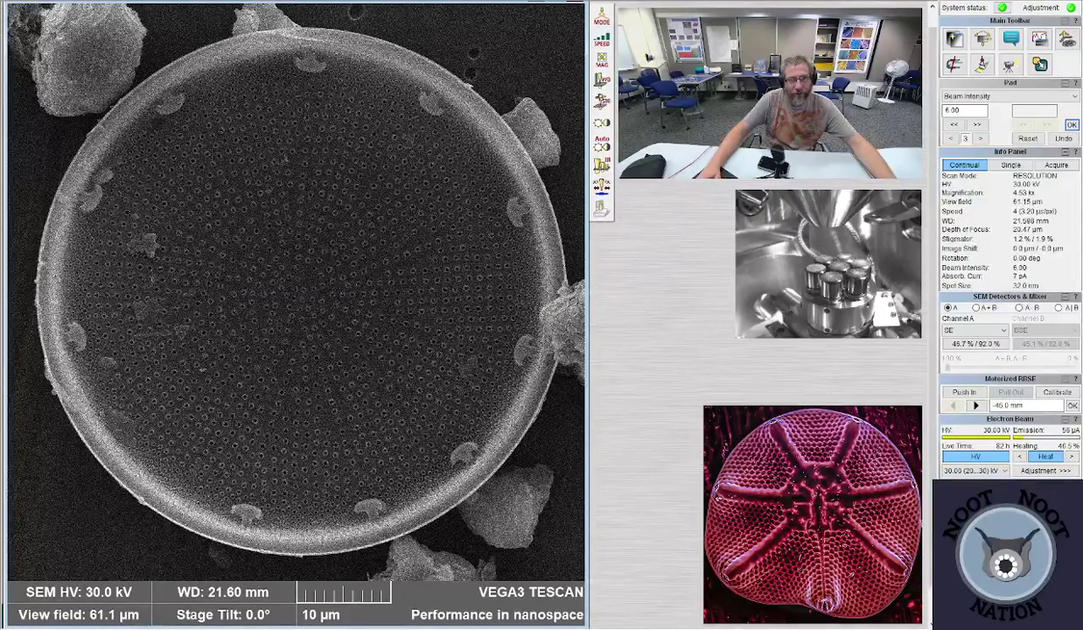
pyautogui.press('7')
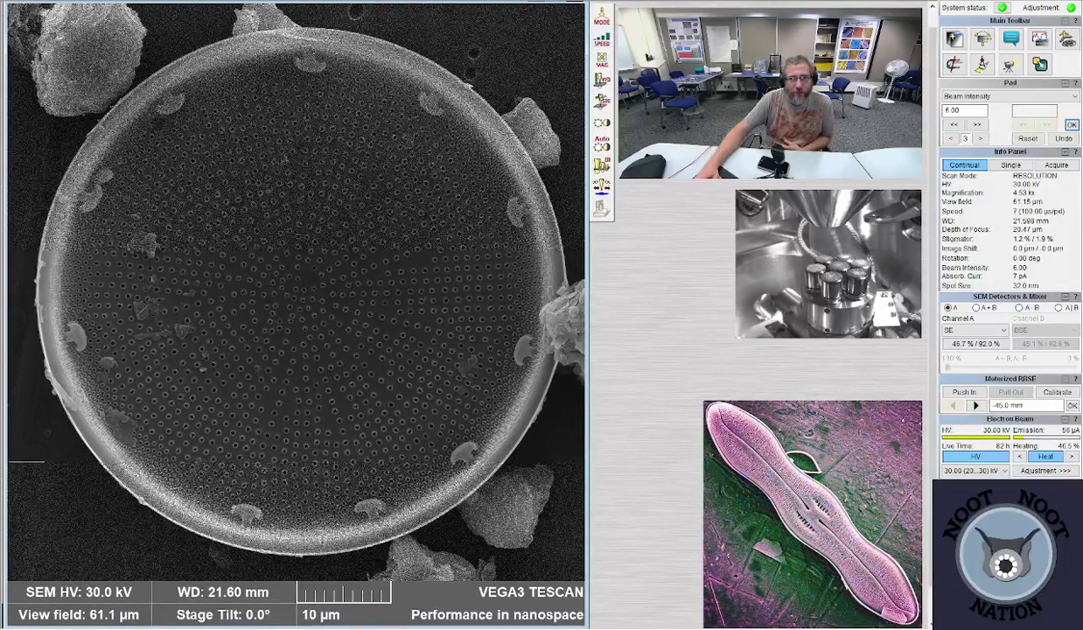
pyautogui.click(602, 210)
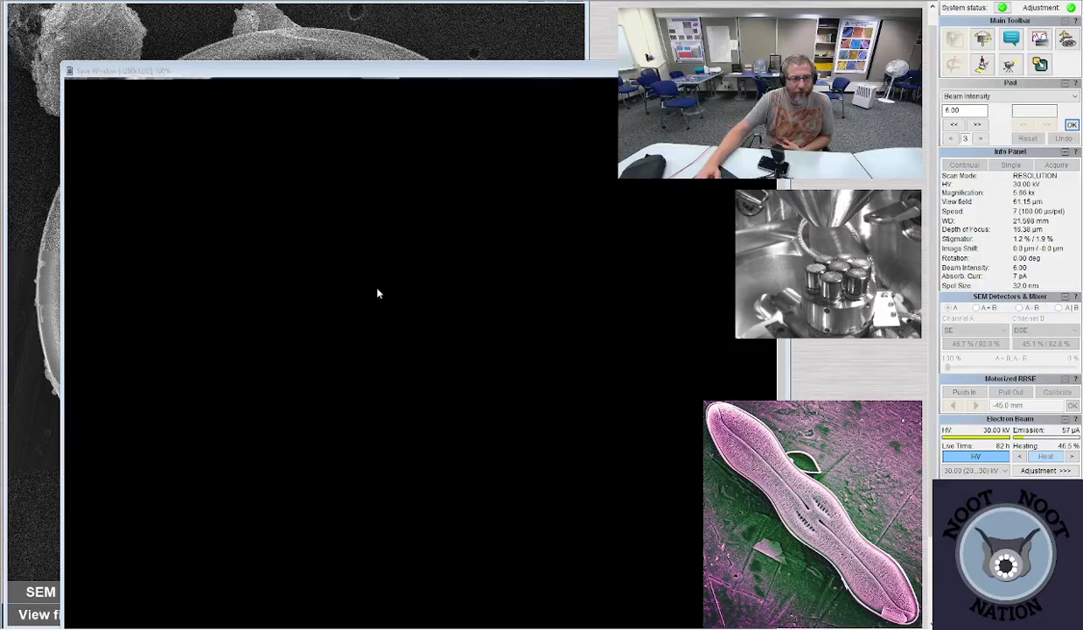
# - Save the acquired internal view of the rimmed round valve as Actinocyclus internal.tif and close its image
pyautogui.moveTo(453, 77); pyautogui.dragTo(399, 18)
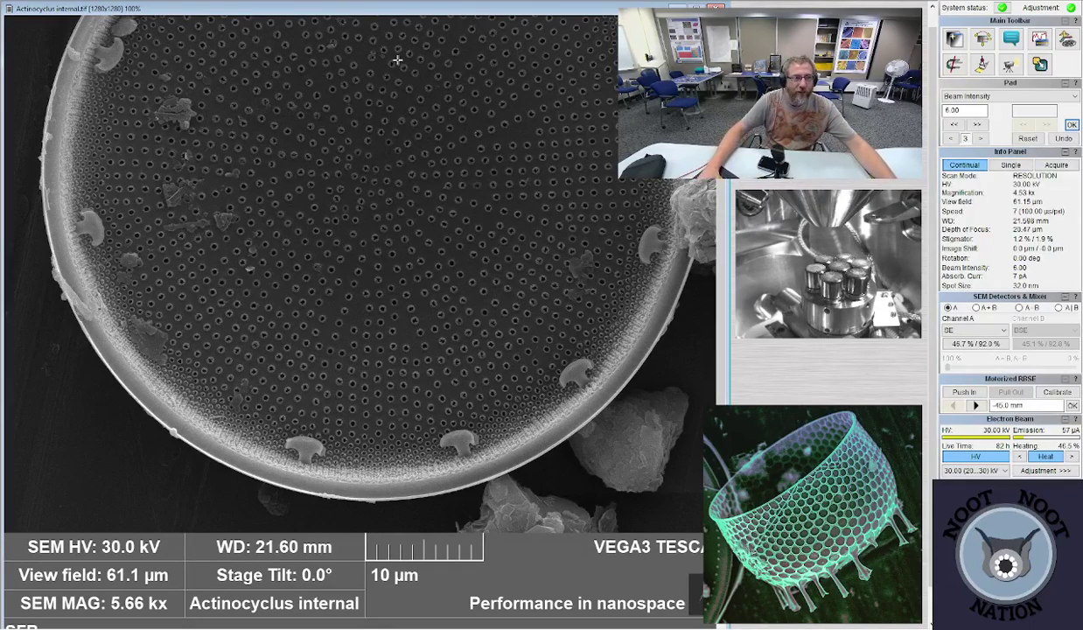
pyautogui.press('Escape')
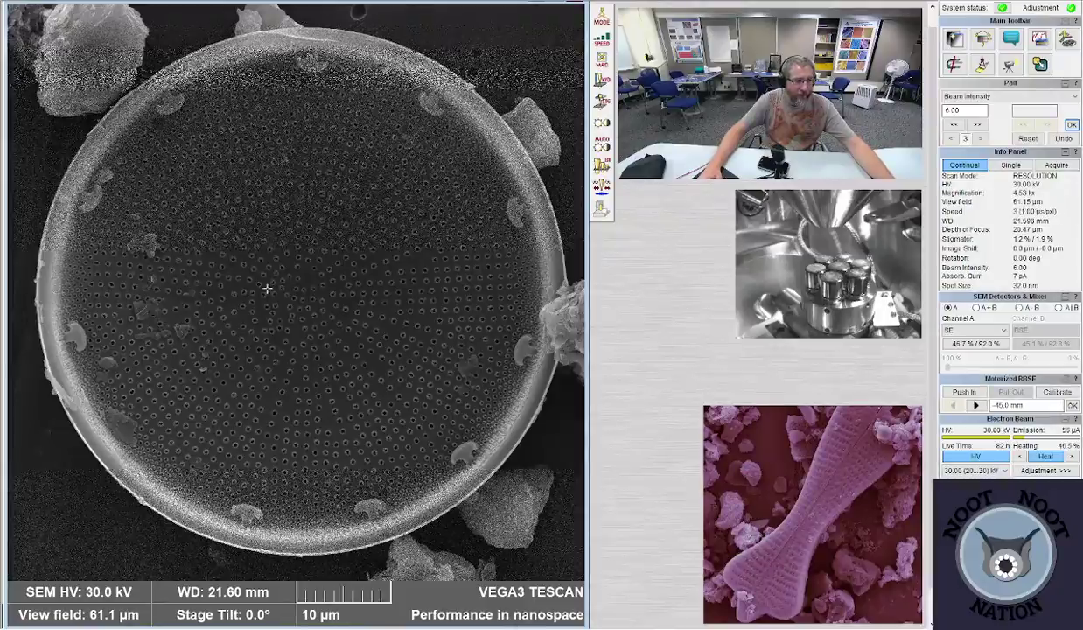
# - Survey the neighbouring valves at 299 and 638 µm view fields with scan speed 4, and examine a perforated round valve at 119 µm
pyautogui.scroll(-5, 272, 235)
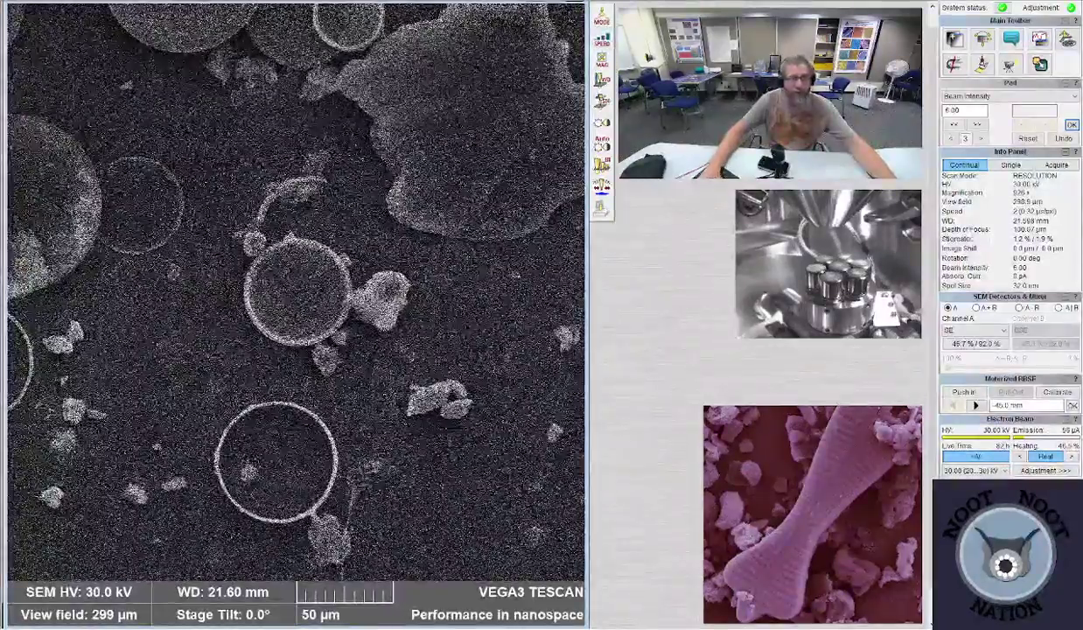
pyautogui.press('4')
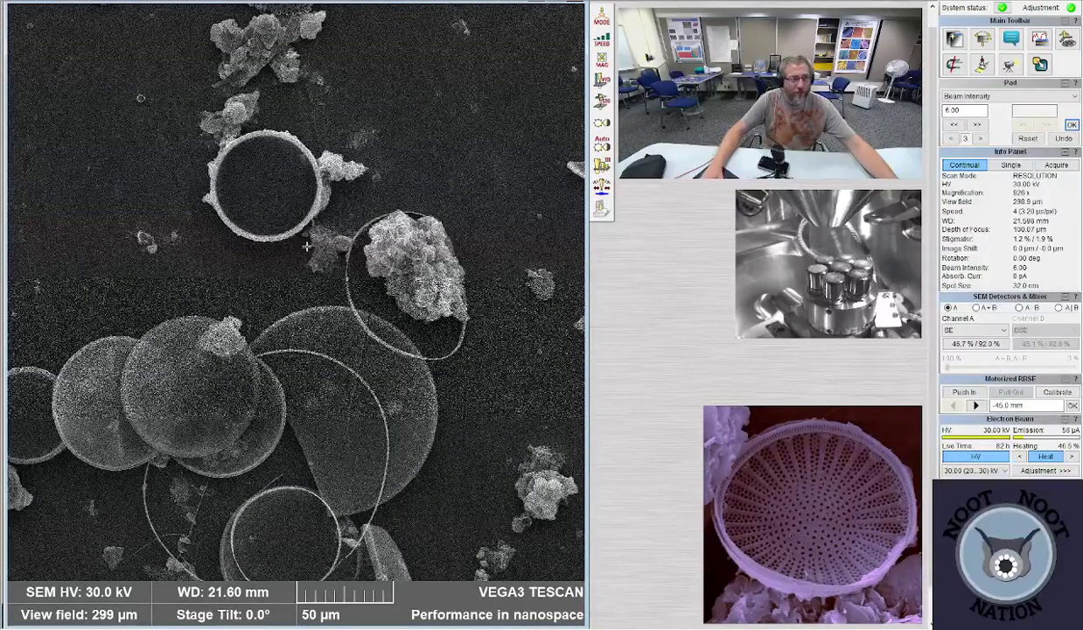
pyautogui.scroll(-4, 401, 196)
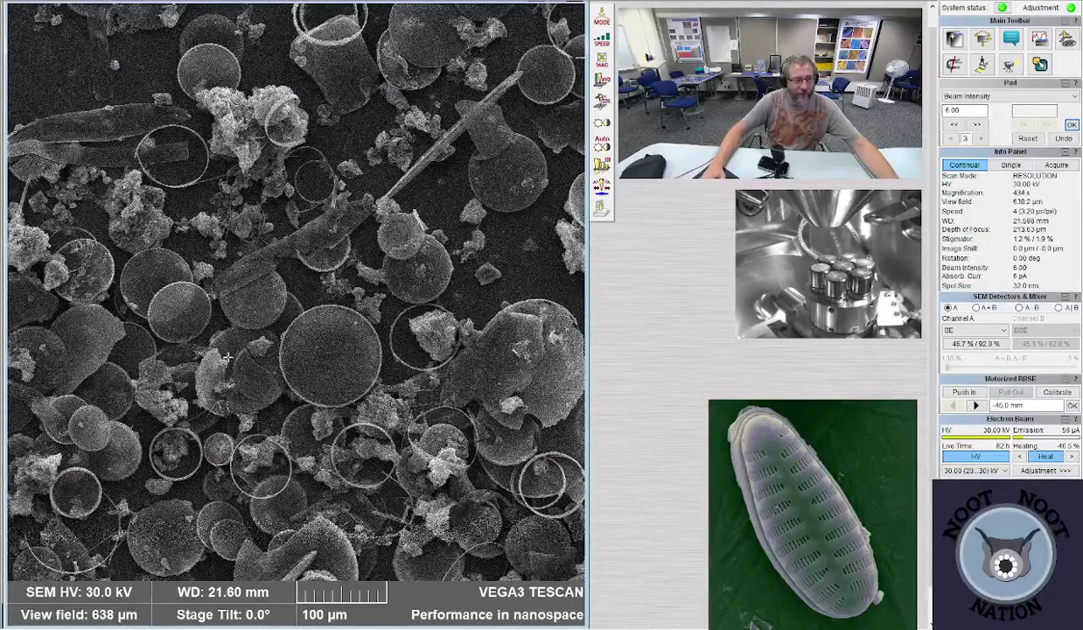
pyautogui.scroll(5, 332, 354)
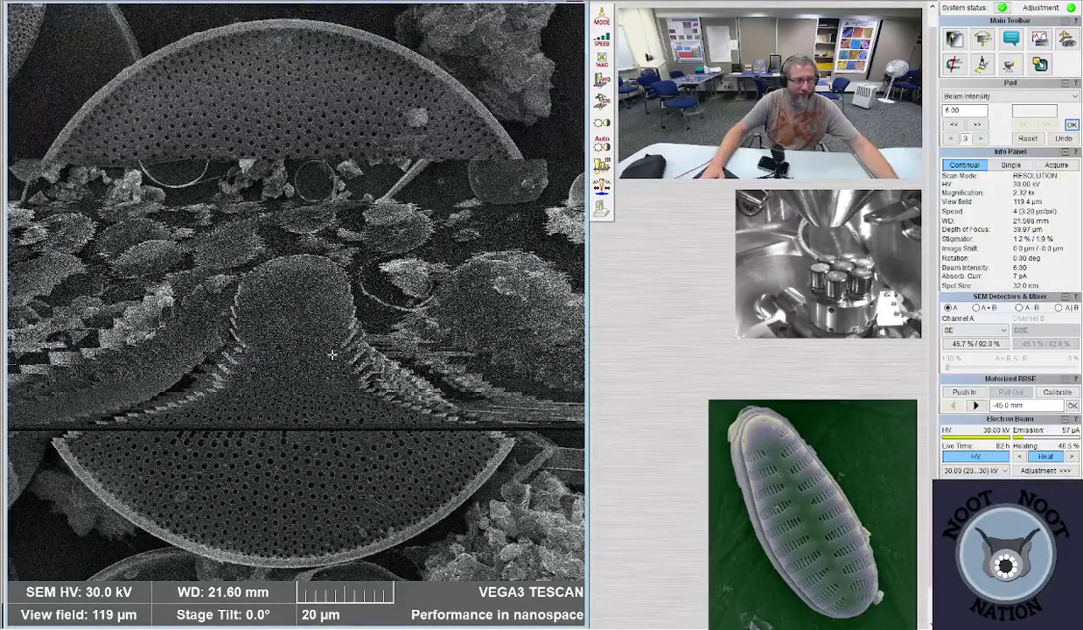
# - Locate the honeycomb-patterned fragment beneath the smooth elongated piece and examine it at a 93.4 µm view field
pyautogui.scroll(-4, 332, 355)
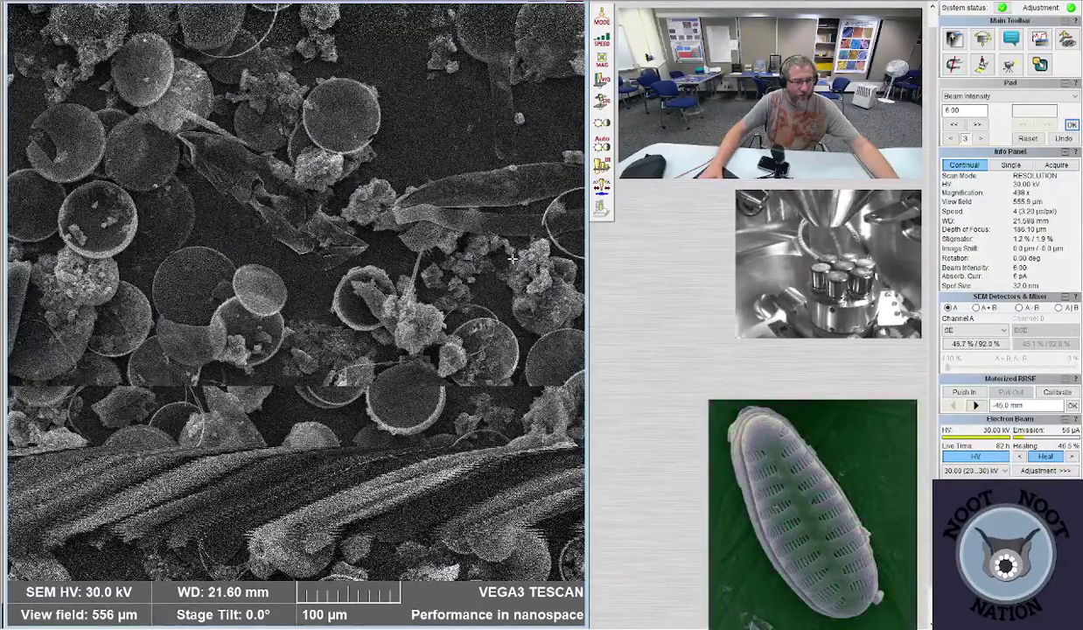
pyautogui.scroll(10, 424, 239)
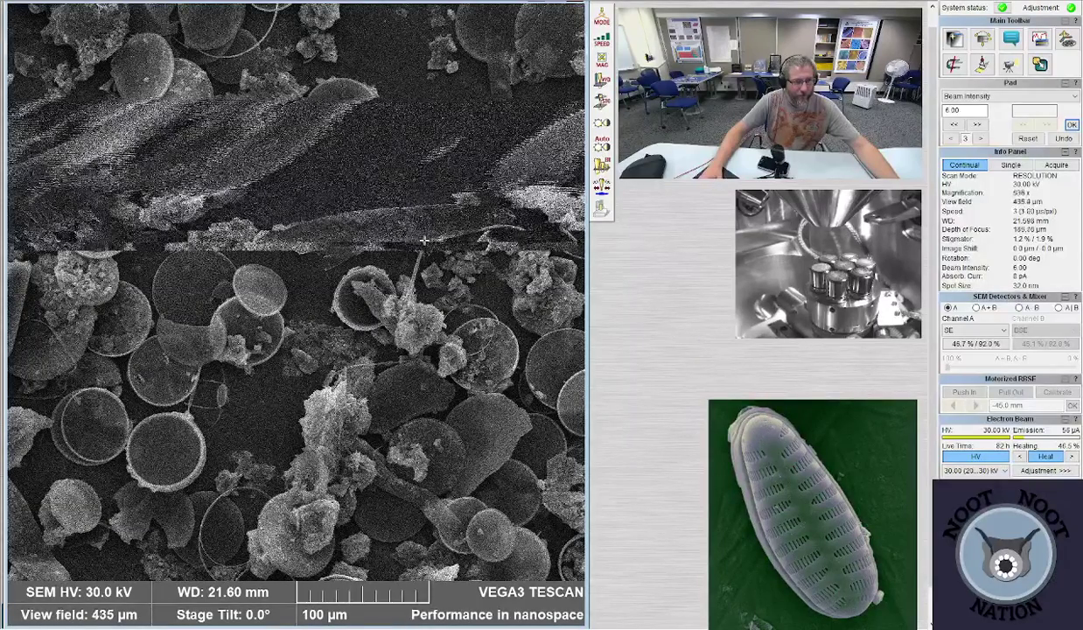
pyautogui.scroll(1, 283, 296)
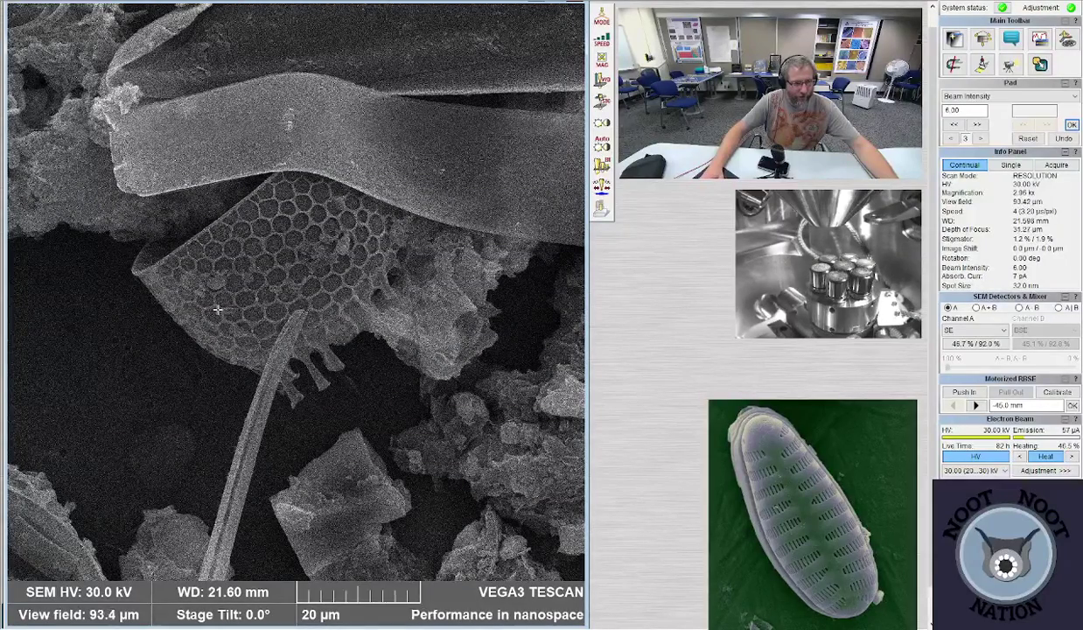
# - Search the surrounding valves for the teardrop-shaped valve with notched margins and examine it at an 86.5 µm view field
pyautogui.scroll(-7, 218, 310)
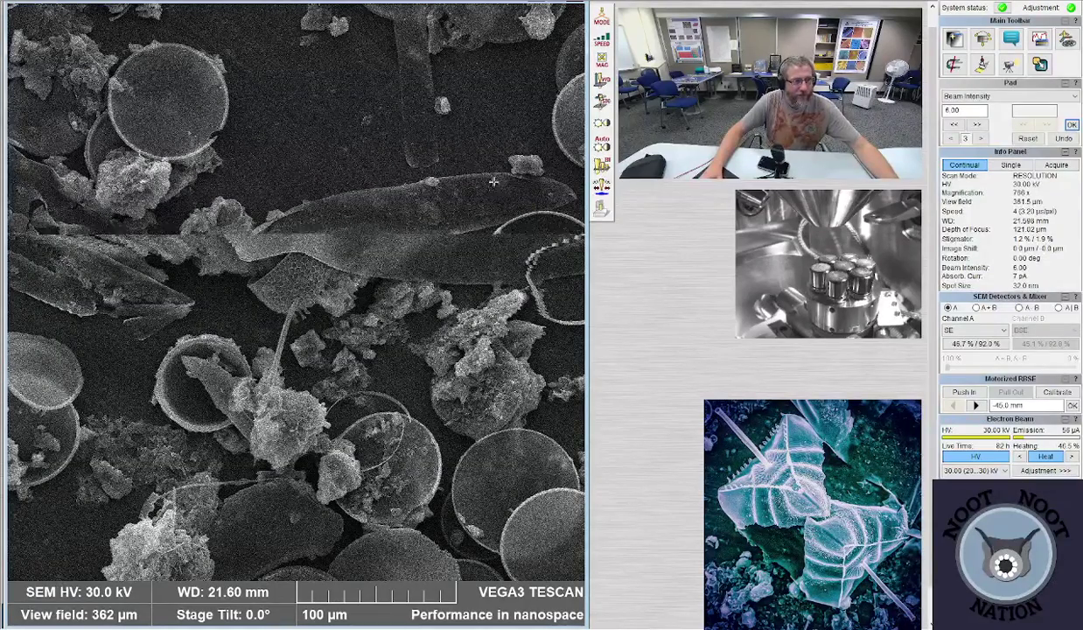
pyautogui.scroll(-3, 493, 181)
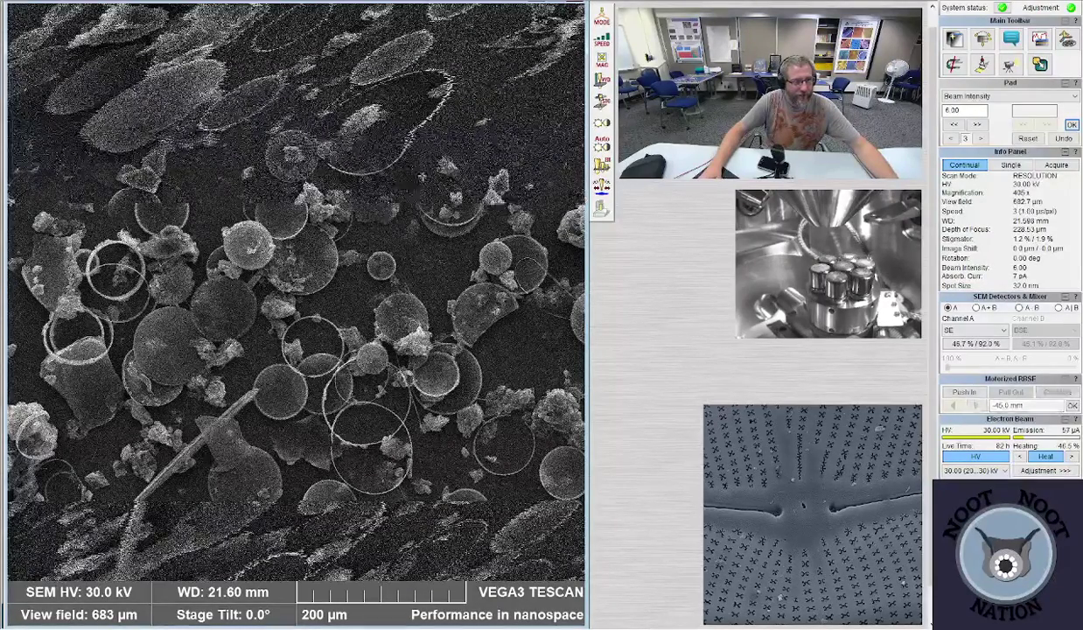
pyautogui.scroll(5, 318, 262)
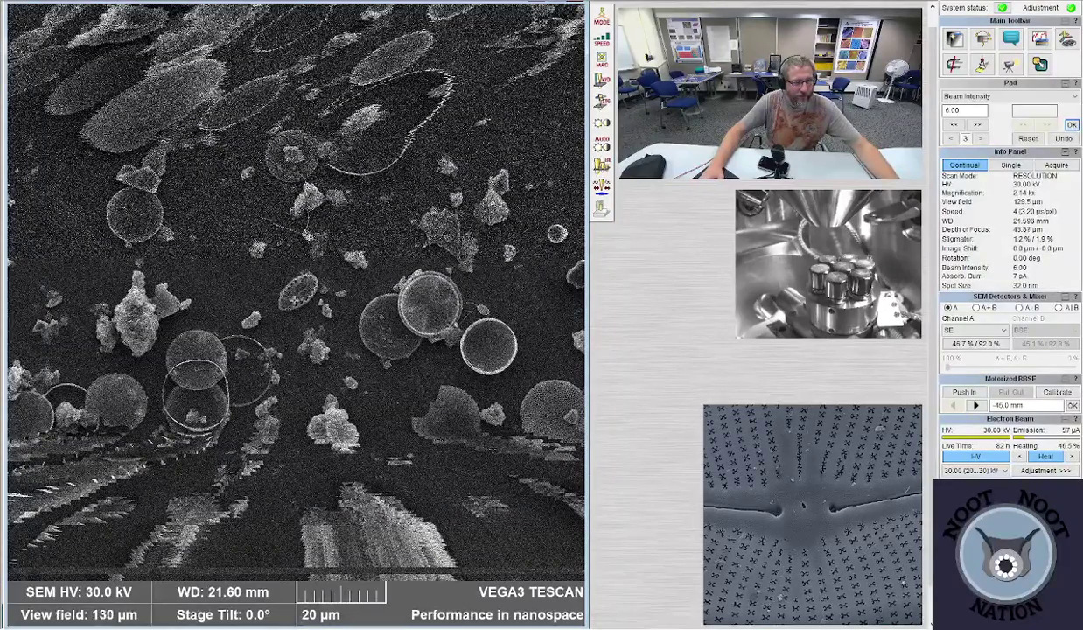
pyautogui.scroll(1, 344, 310)
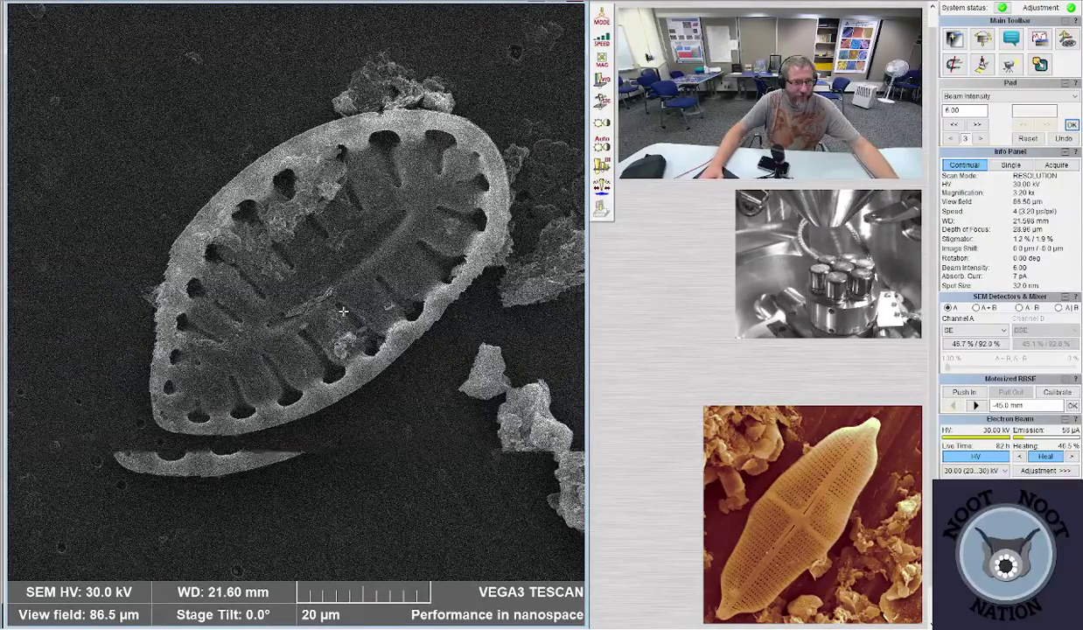
# - Survey the valves at a 529 µm view field and inspect the area around the long spine at 117 µm
pyautogui.scroll(-4, 363, 250)
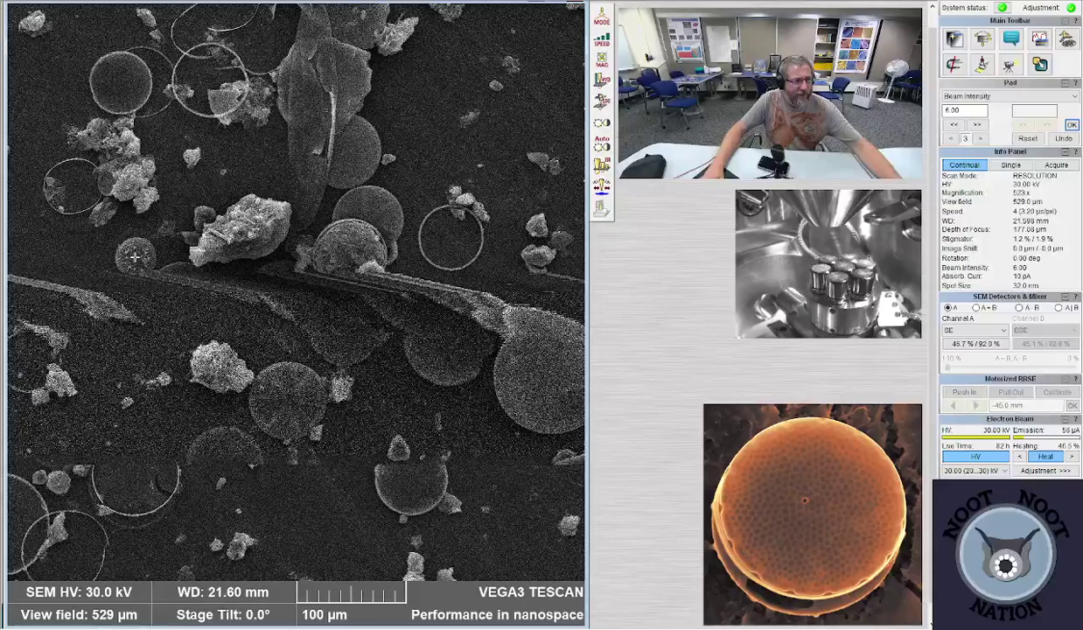
pyautogui.scroll(5, 231, 341)
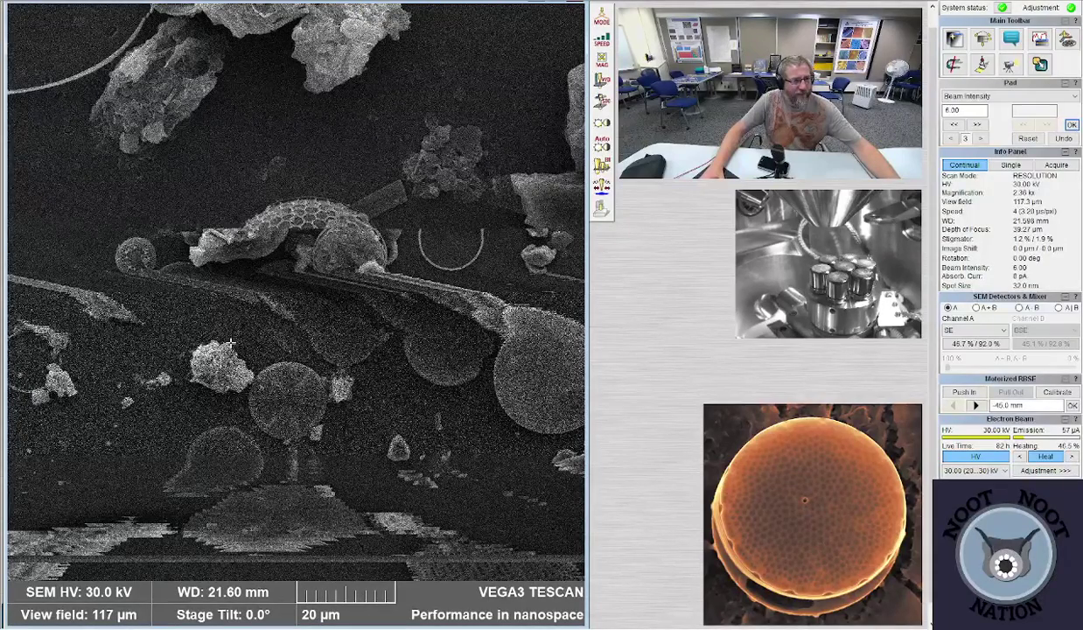
pyautogui.scroll(-1, 323, 286)
# - Locate the small rimmed valve inside a thin ring near the large round valve and examine it at a 69.7 µm view field
pyautogui.scroll(-6, 323, 286)
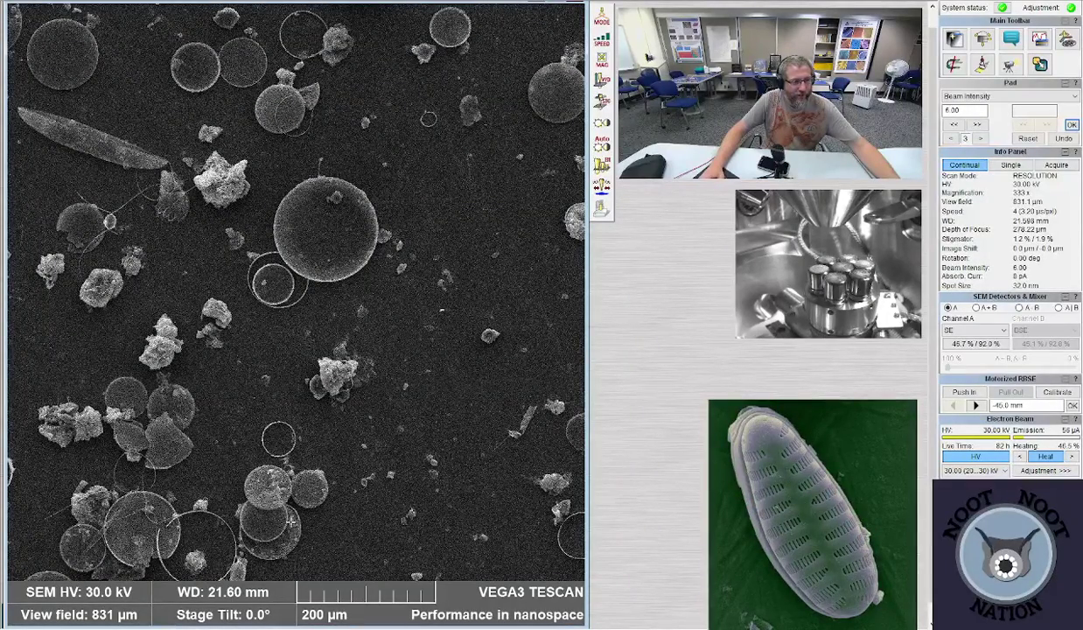
pyautogui.scroll(8, 273, 285)
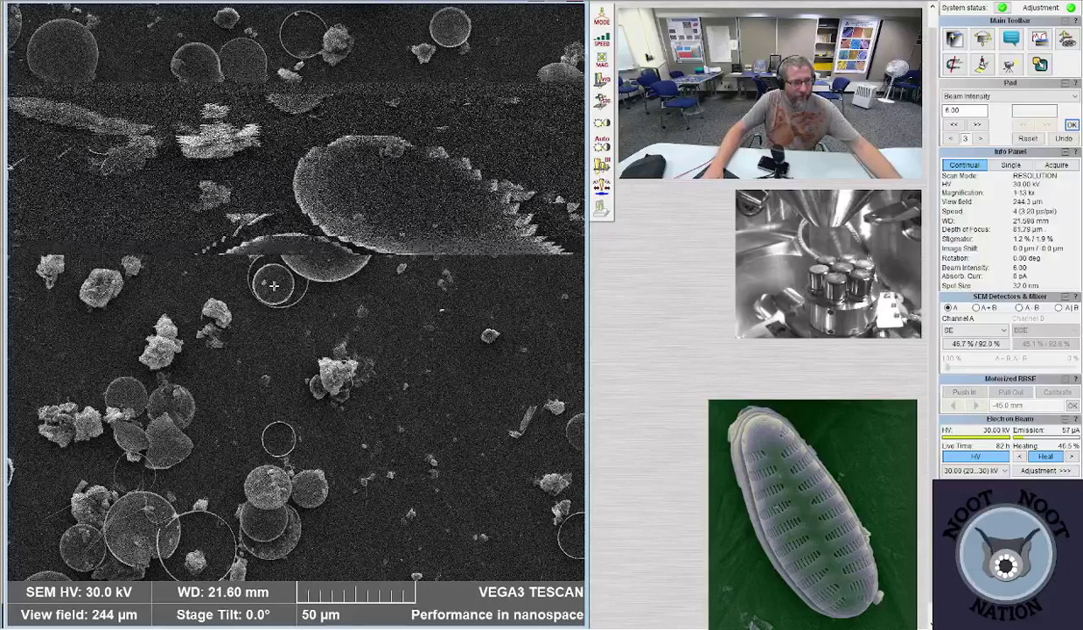
pyautogui.scroll(2, 280, 339)
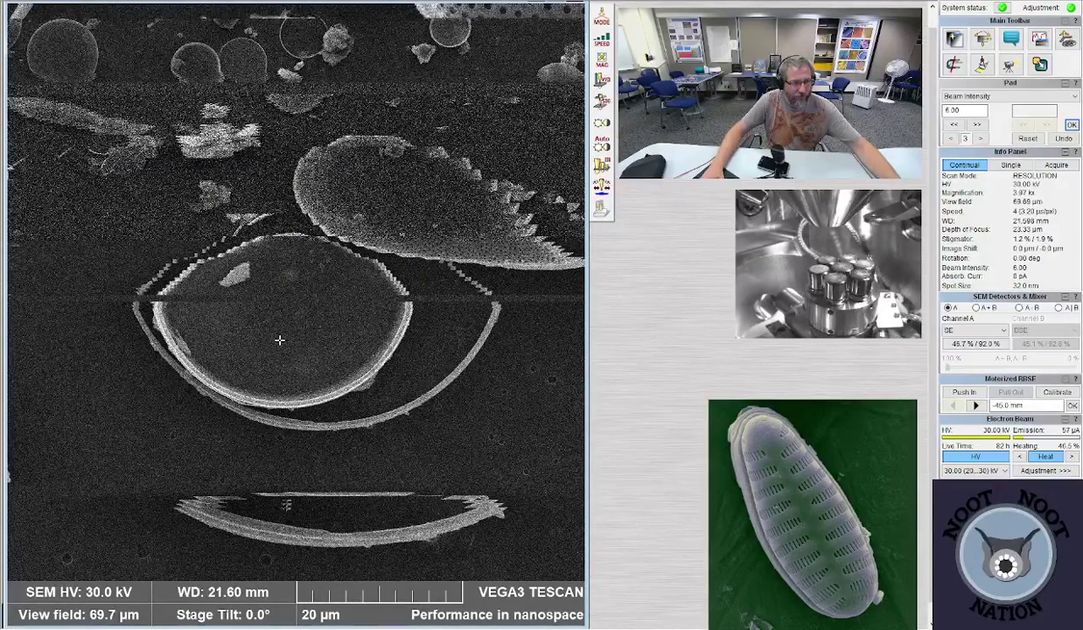
# - Examine the bar-shaped diatom with hairlike fringes at a 145 µm view field, and survey the neighbouring valves and debris
pyautogui.scroll(-10, 280, 339)
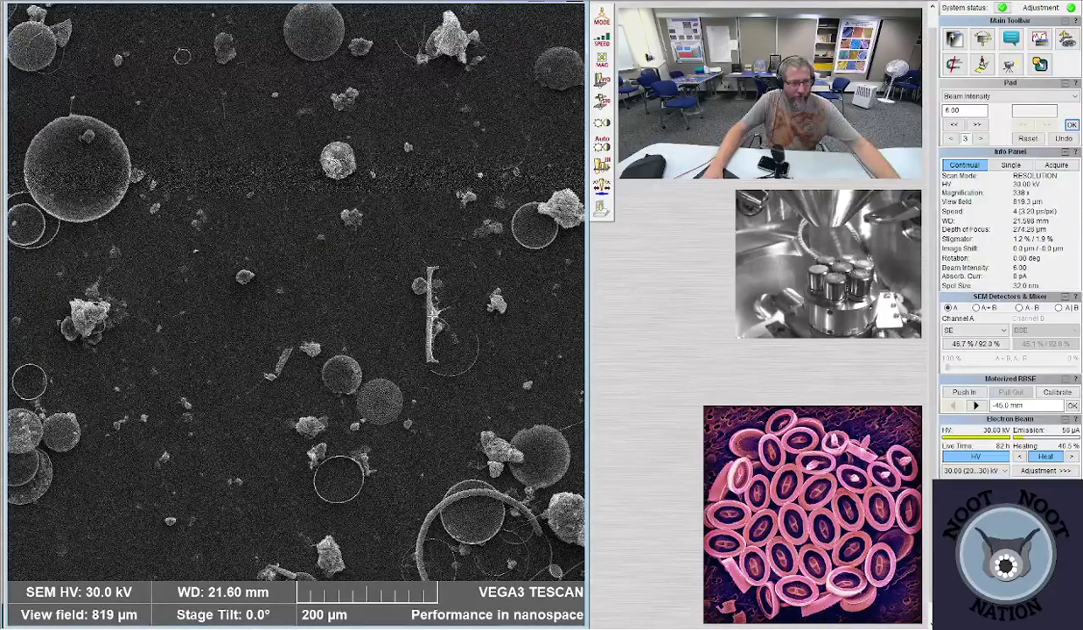
pyautogui.scroll(10, 431, 315)
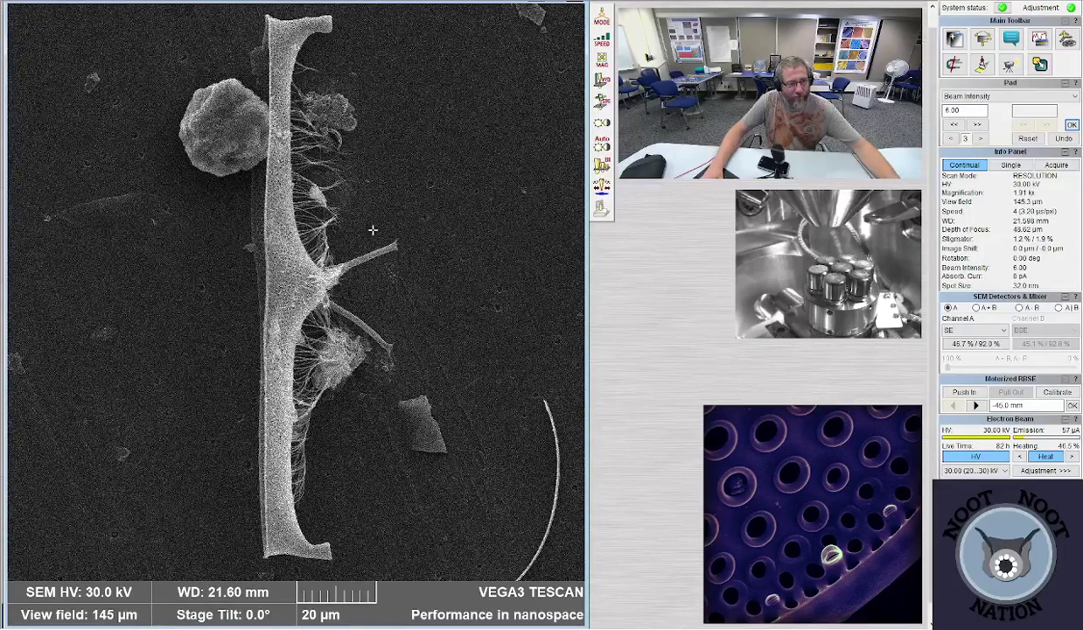
pyautogui.scroll(-3, 295, 289)
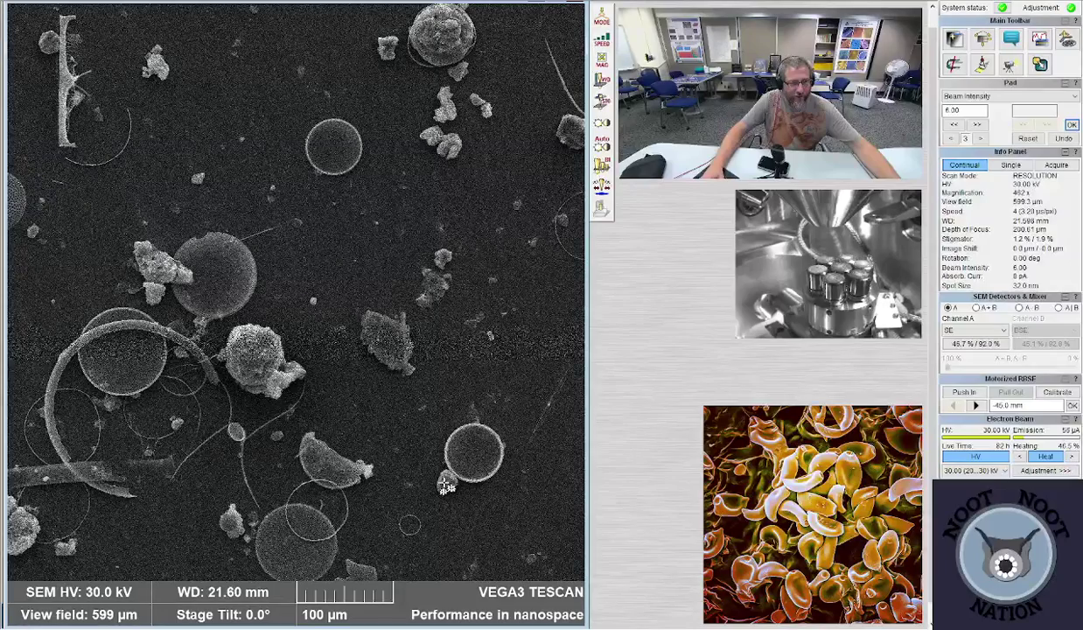
pyautogui.scroll(1, 444, 482)
pyautogui.scroll(5, 444, 481)
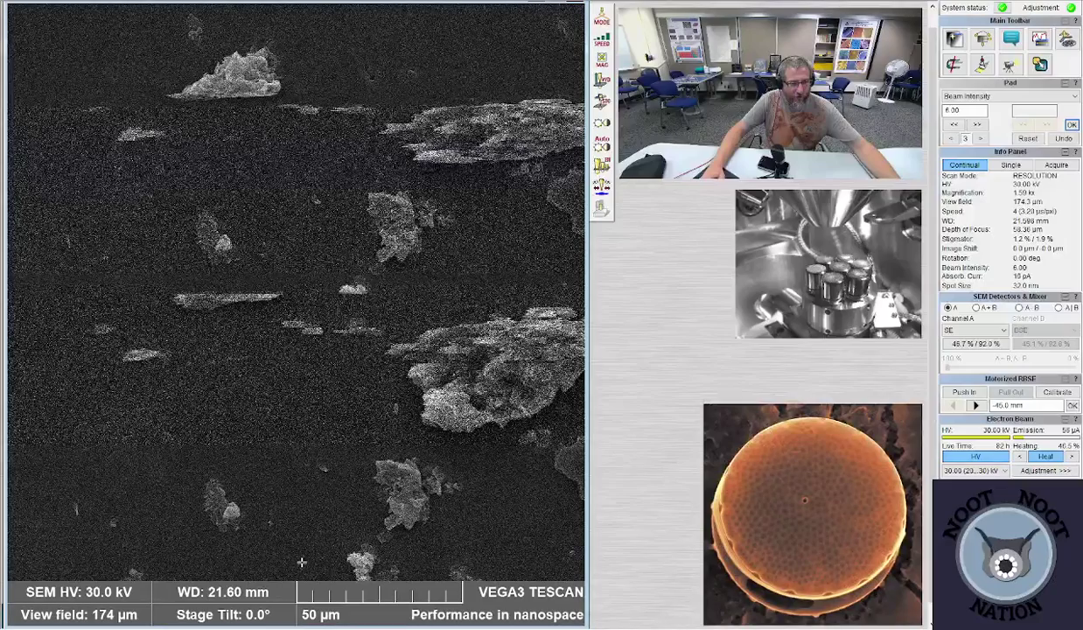
# - Locate the small rimmed valve overlapping a perforated valve and examine it at an 80.9 µm view field
pyautogui.scroll(-5, 242, 452)
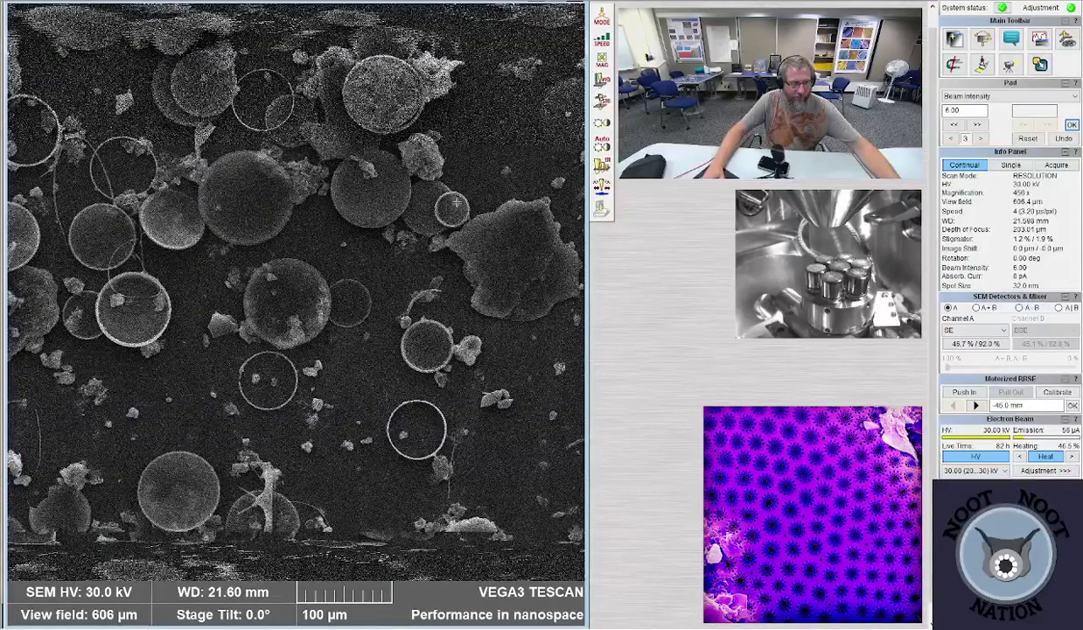
pyautogui.scroll(3, 447, 210)
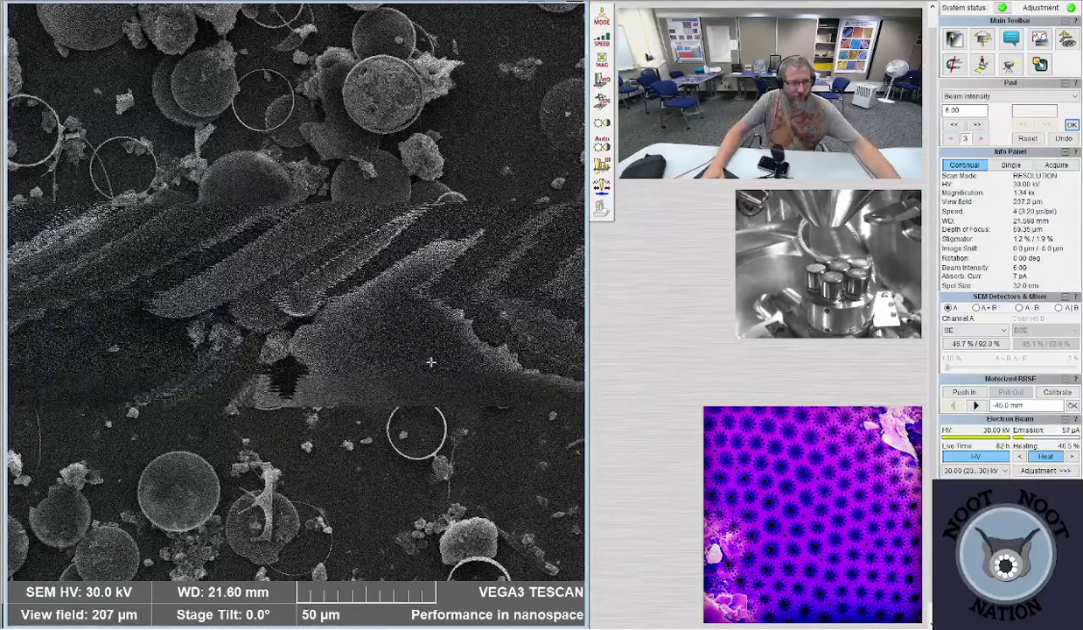
pyautogui.scroll(3, 353, 358)
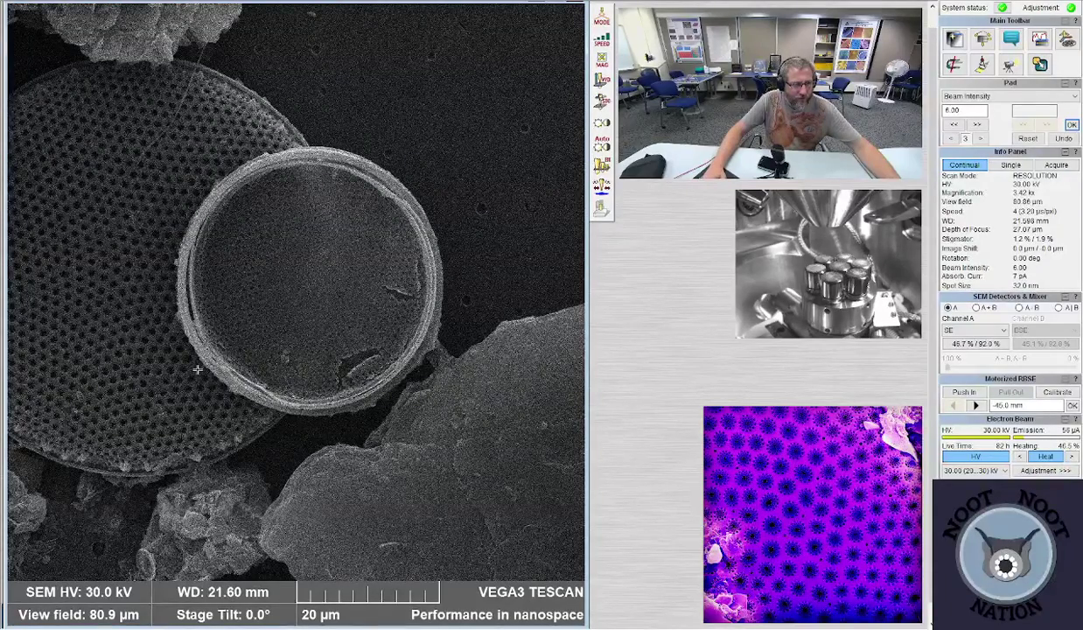
# - Survey the surrounding valves at a 736 µm view field and centre the view on the large round valve
pyautogui.scroll(-1, 219, 324)
pyautogui.scroll(-3, 123, 376)
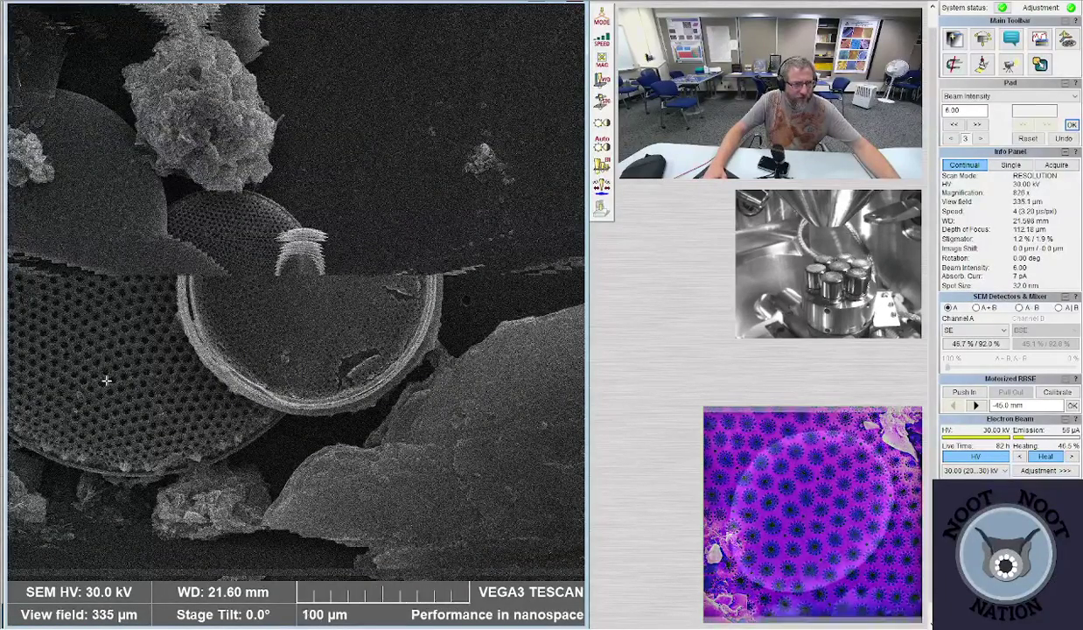
pyautogui.scroll(-1, 133, 412)
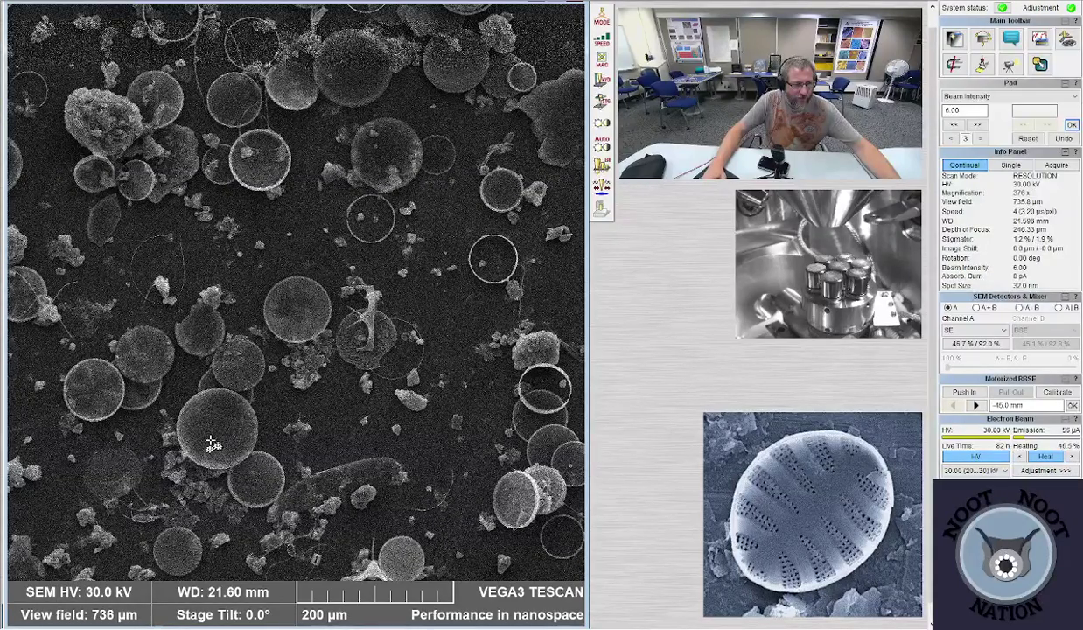
pyautogui.doubleClick(210, 437)
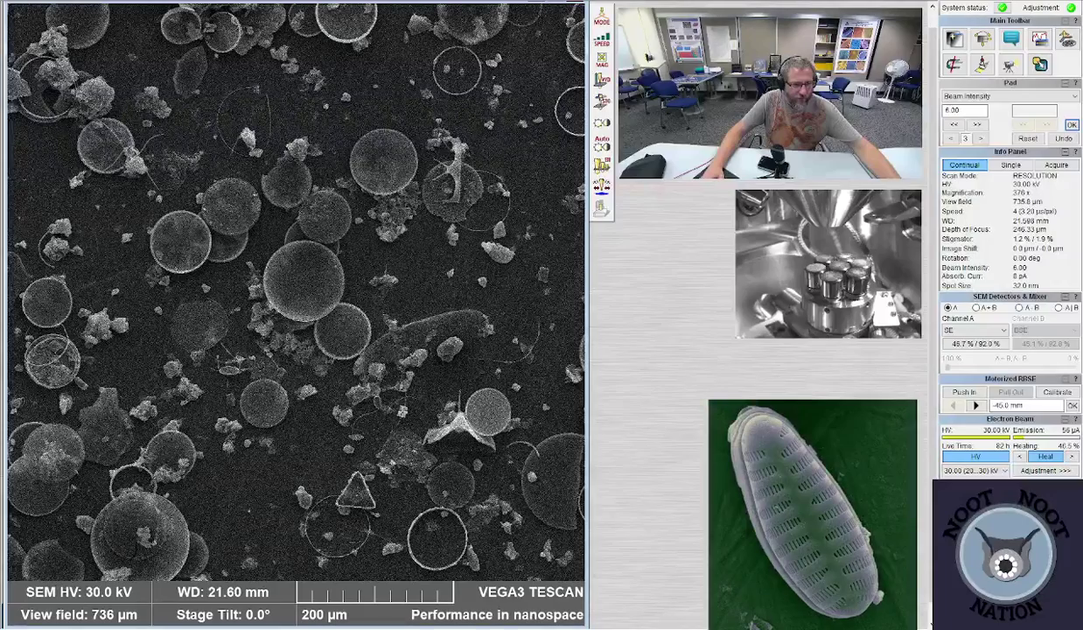
# - Locate the small rectangular diatom with an oval opening beside the spiny filament and examine it at a 14.2 µm view field
pyautogui.scroll(5, 296, 293)
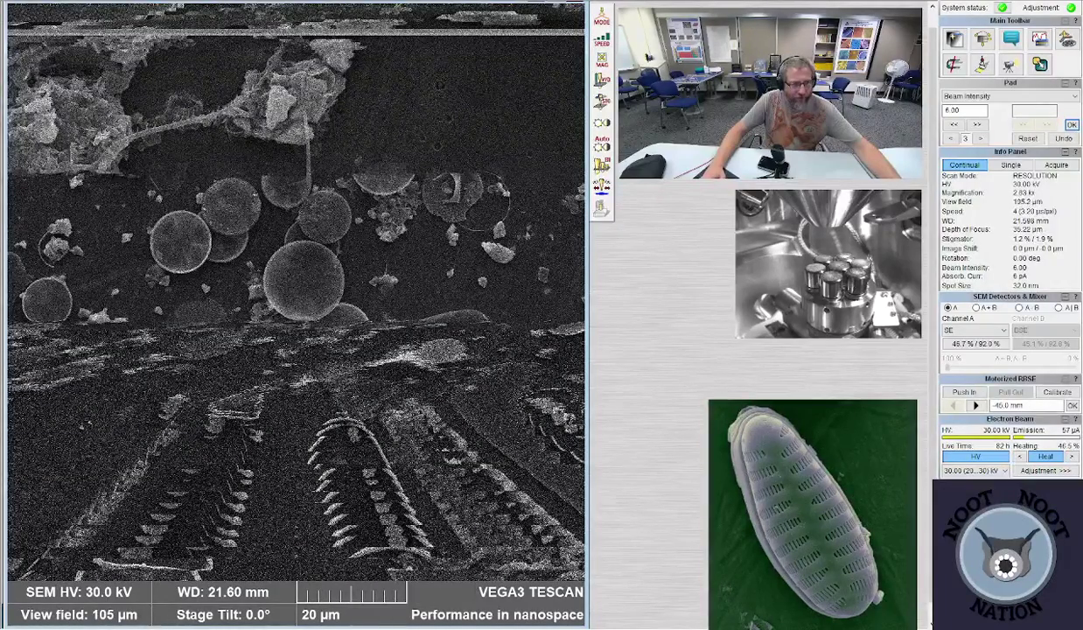
pyautogui.scroll(1, 306, 343)
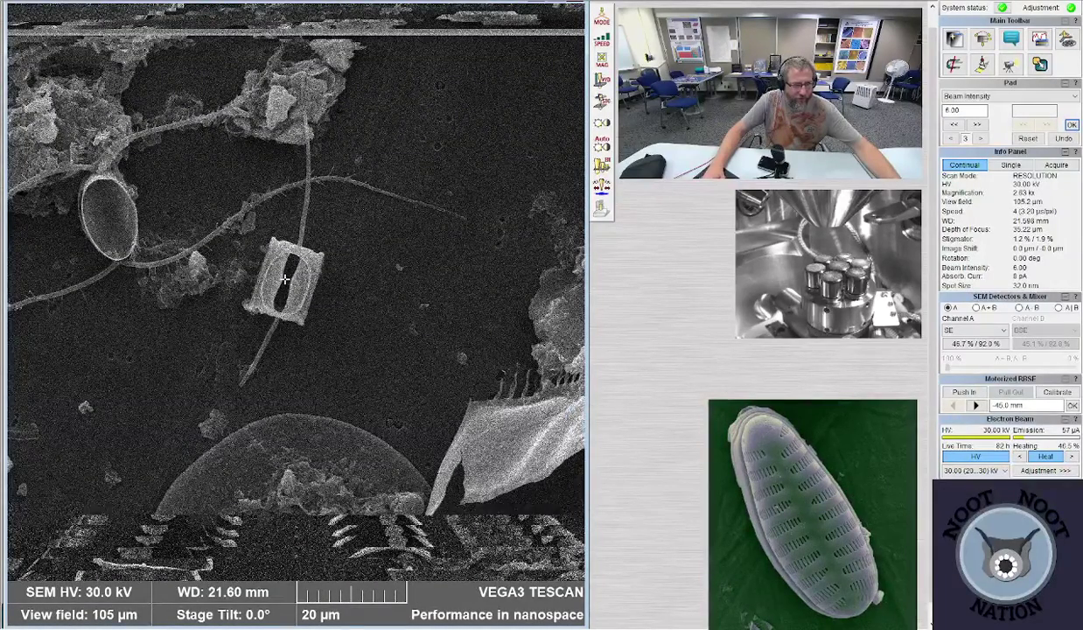
pyautogui.scroll(3, 306, 343)
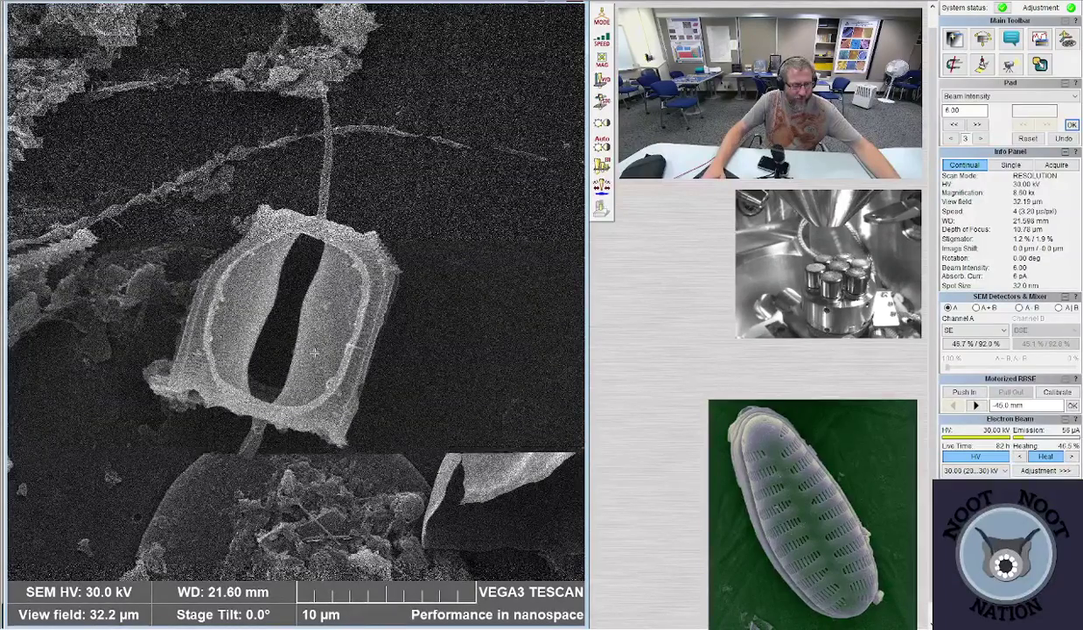
pyautogui.scroll(3, 313, 352)
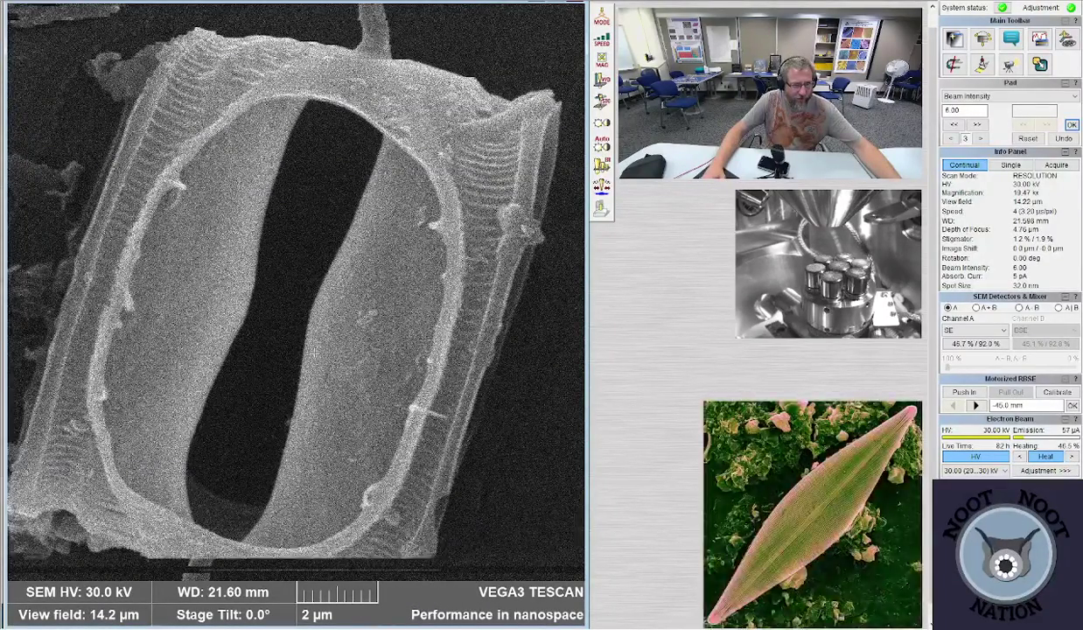
# - View the rectangular diatom with its long spines at a 42.1 µm view field, and re-examine its opening at 14.3 µm
pyautogui.scroll(-3, 315, 352)
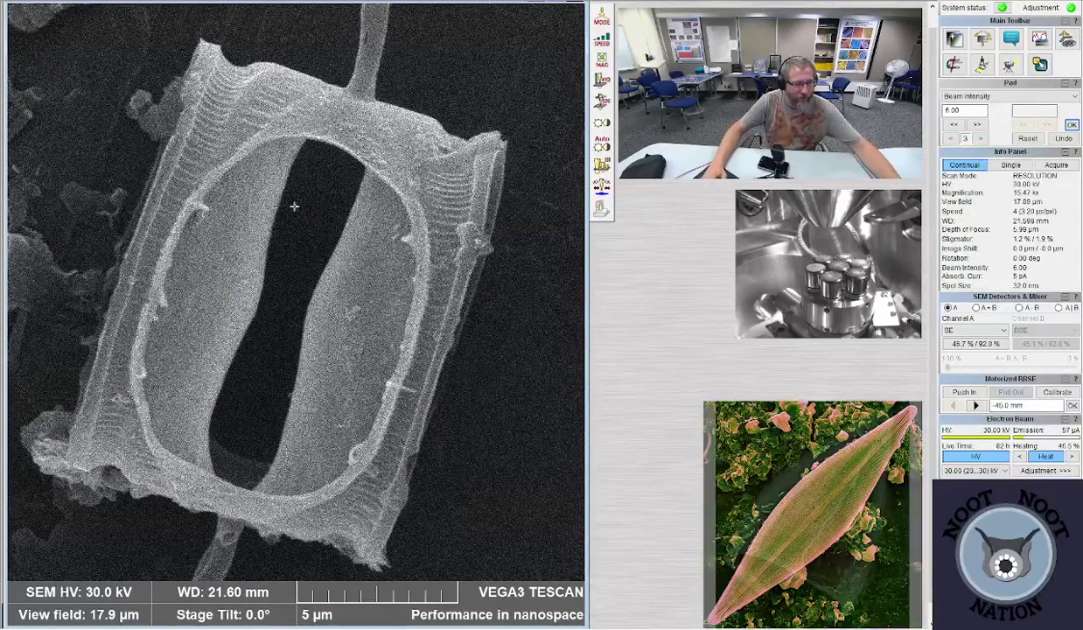
pyautogui.scroll(-5, 295, 205)
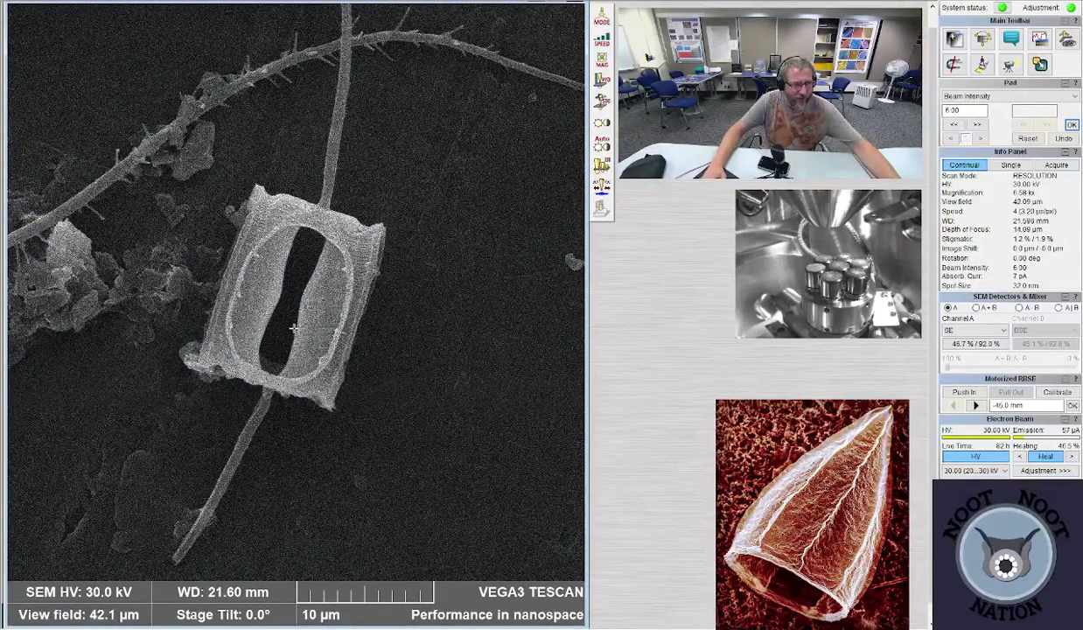
pyautogui.scroll(6, 295, 328)
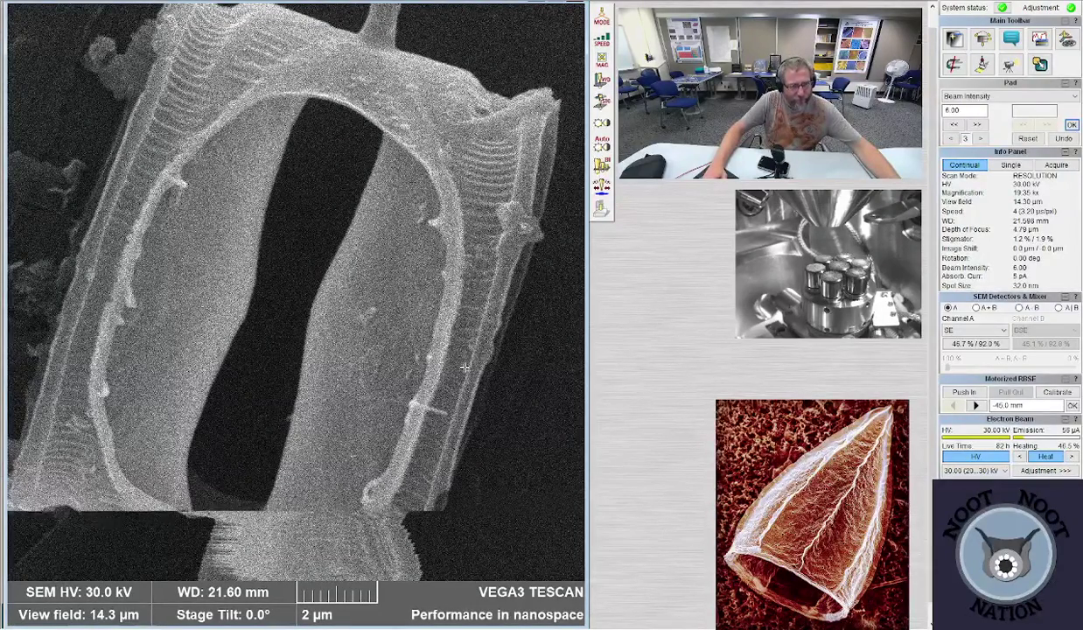
# - Refocus on the rectangular diatom, frame it at a 17.6 µm view field and acquire its image at scan speed 7
pyautogui.click(461, 368)
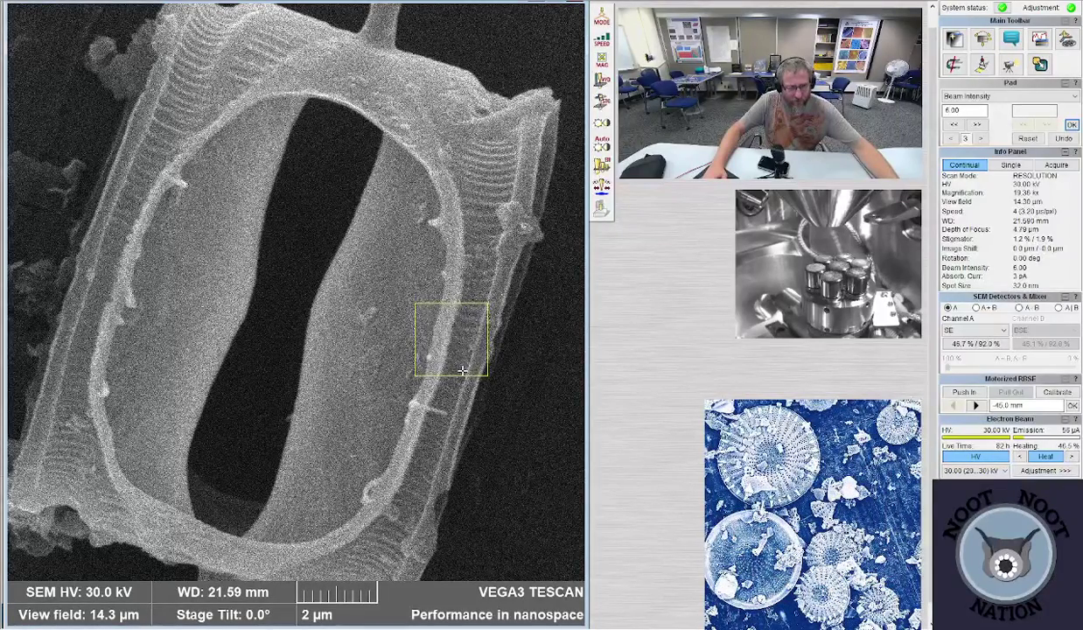
pyautogui.click(359, 311)
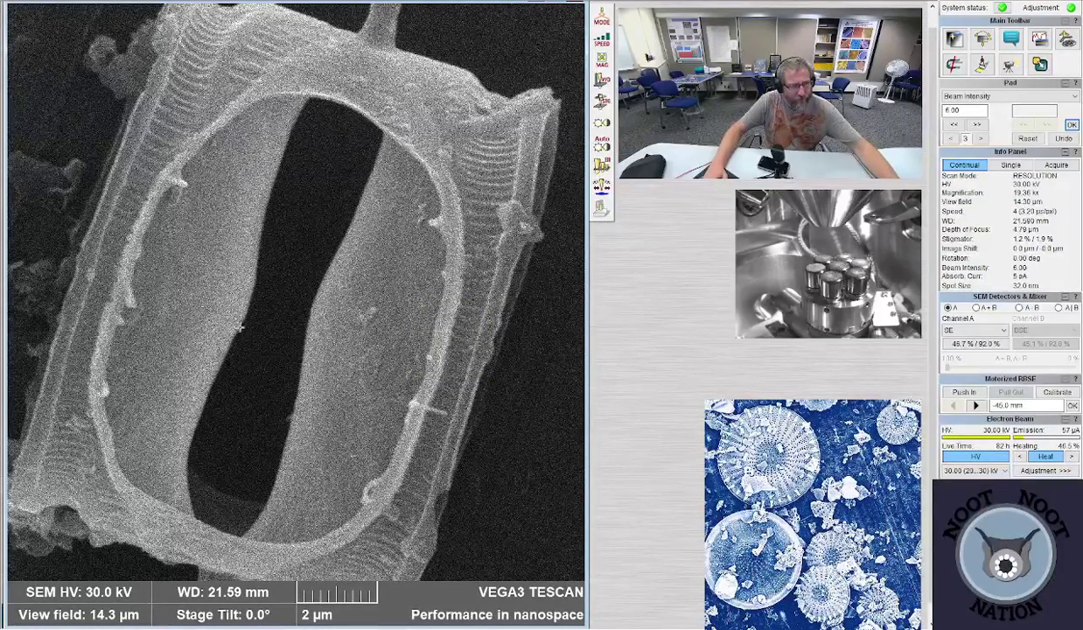
pyautogui.scroll(-2, 248, 314)
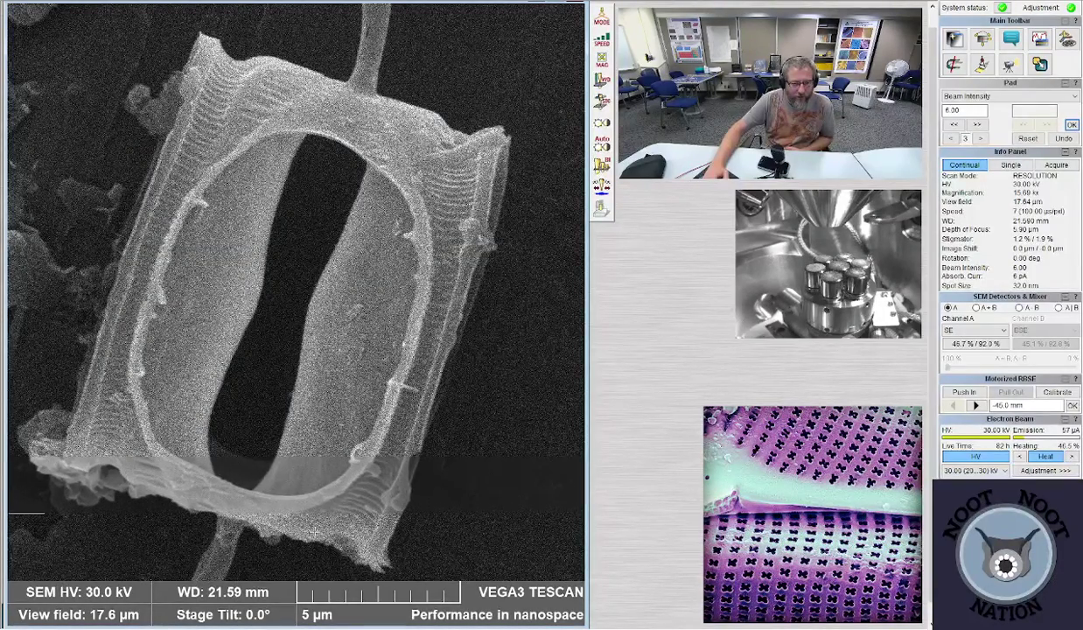
pyautogui.click(603, 208)
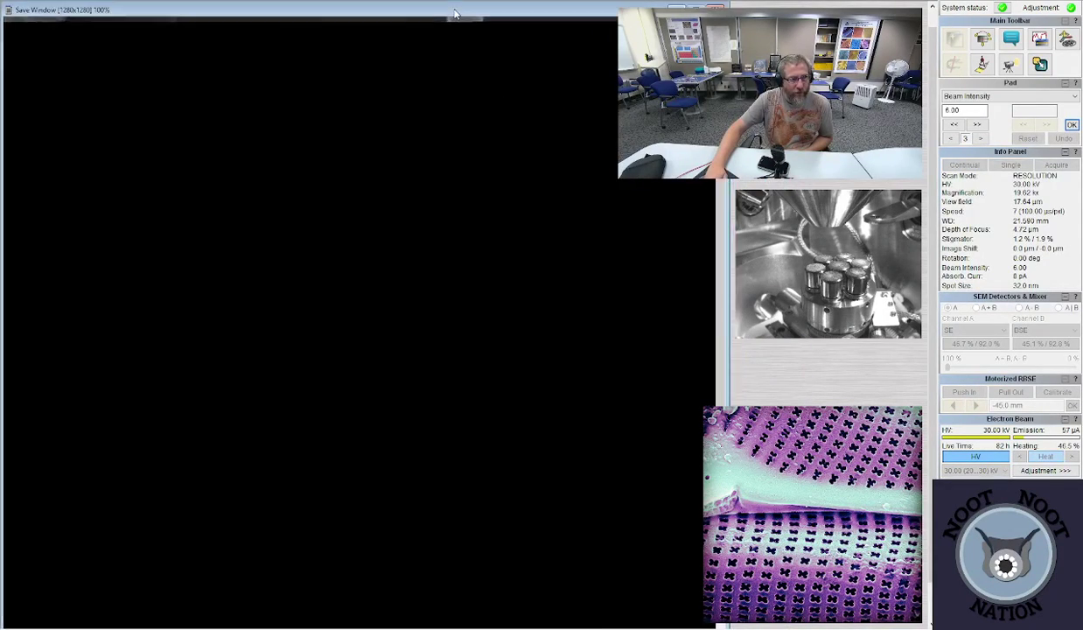
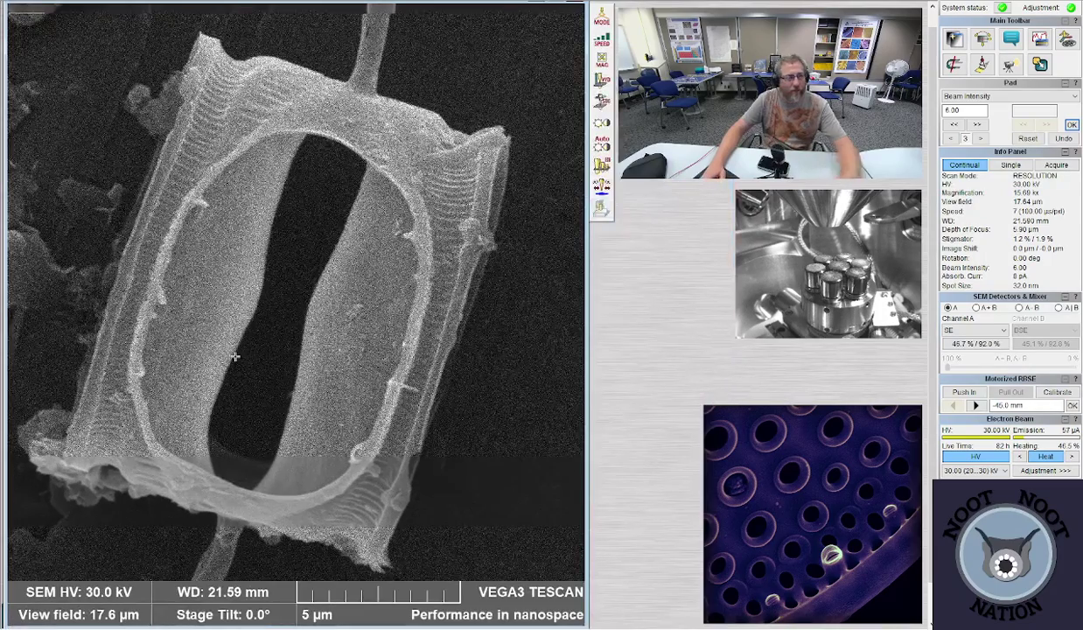
# - View the rectangular diatom with its spines at a 43.5 µm view field, and examine its lower rim at 5.82 µm
pyautogui.scroll(-3, 264, 496)
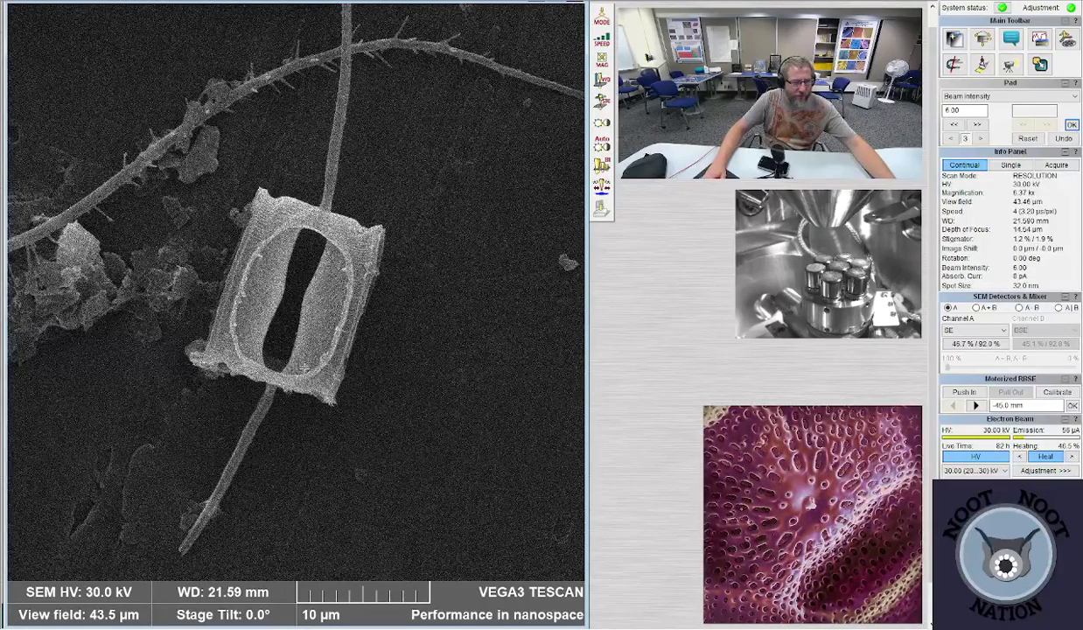
pyautogui.scroll(2, 298, 368)
pyautogui.scroll(6, 298, 369)
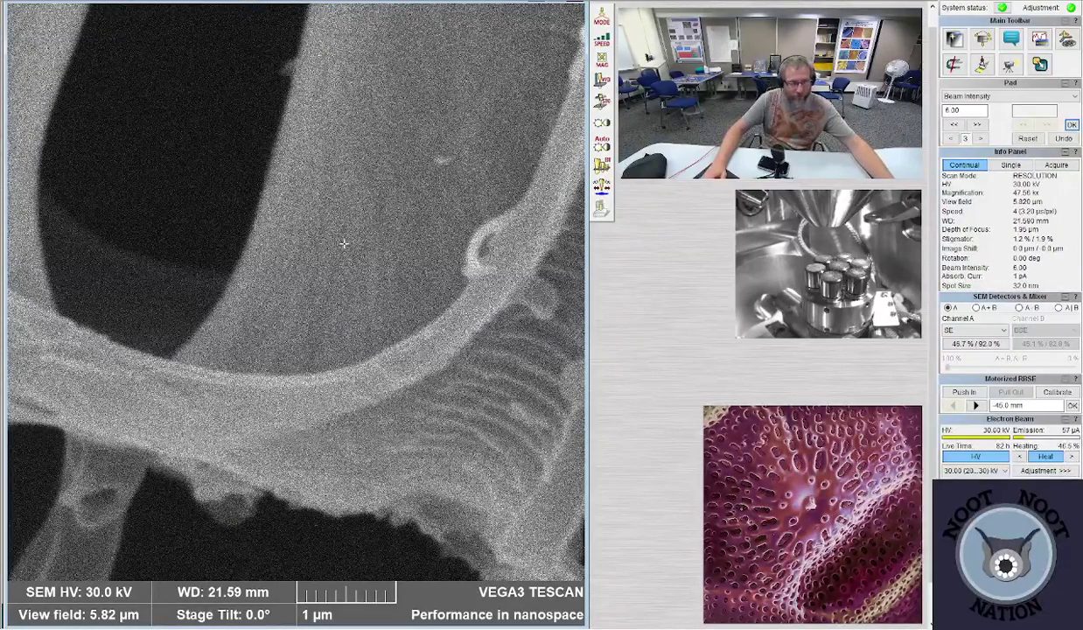
pyautogui.click(338, 236)
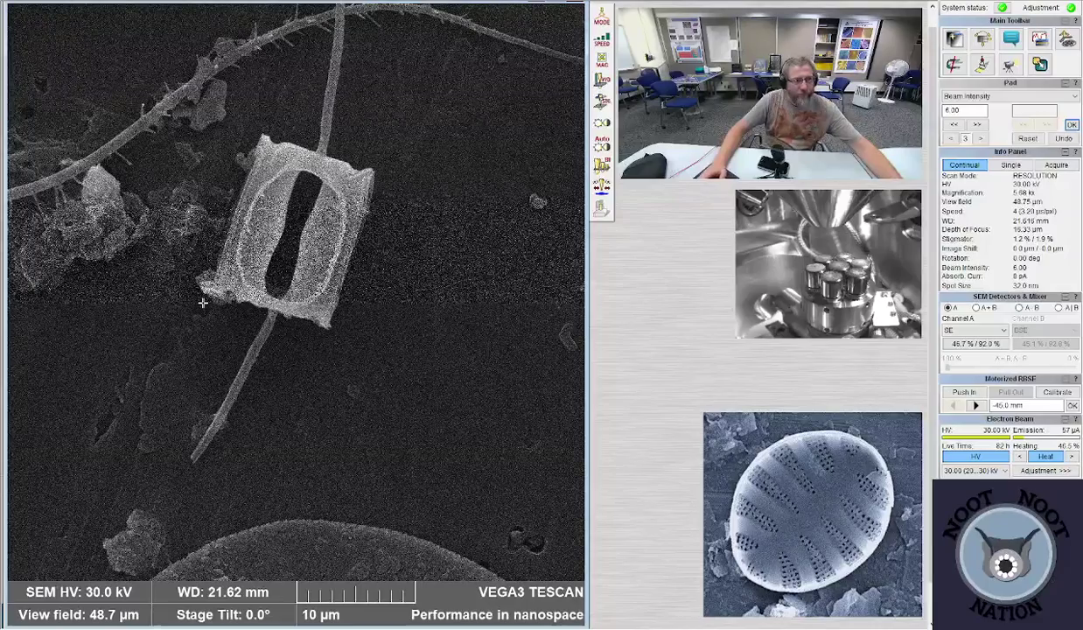
# - Locate the oval valve beside the spiny filament, examine it at an 18.3 µm view field and refocus on its edge at 6.19 µm
pyautogui.scroll(-3, 139, 285)
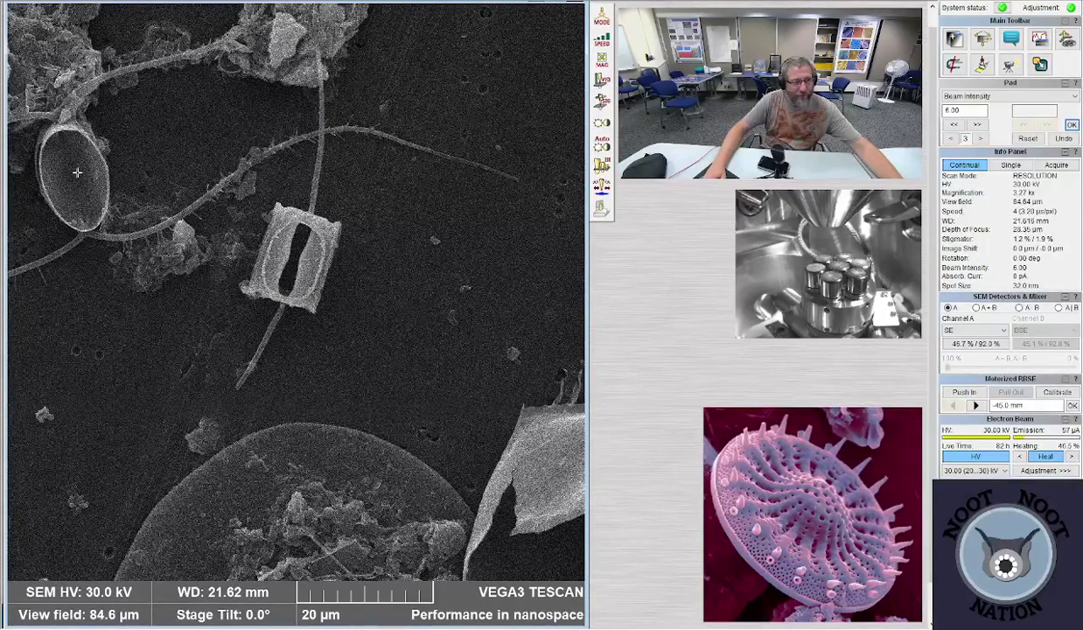
pyautogui.scroll(-3, 77, 173)
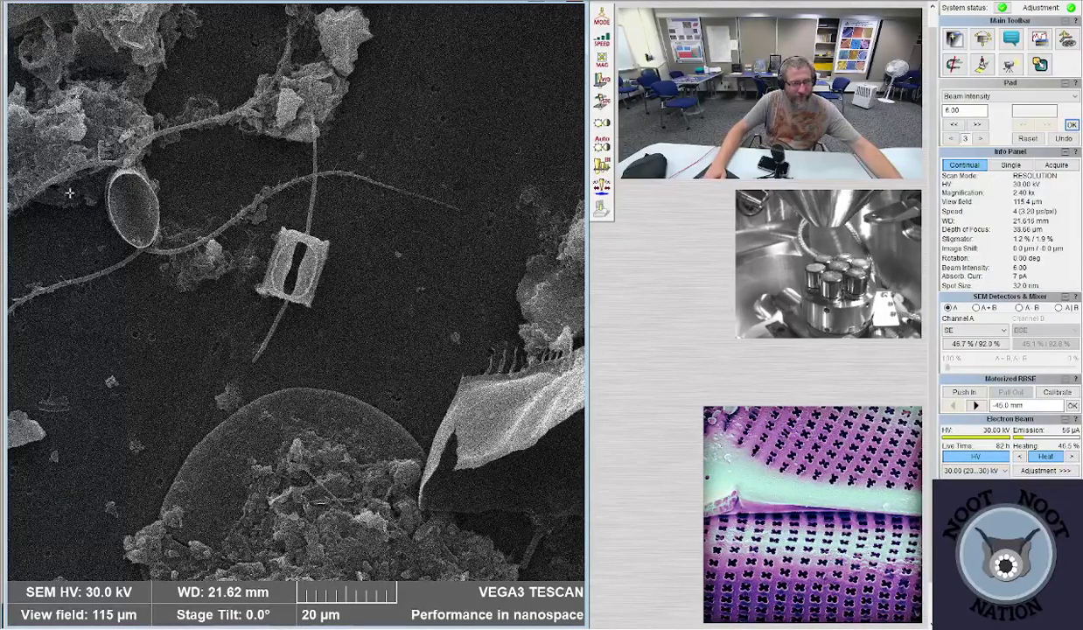
pyautogui.press('3')
pyautogui.scroll(5, 175, 333)
pyautogui.press('4')
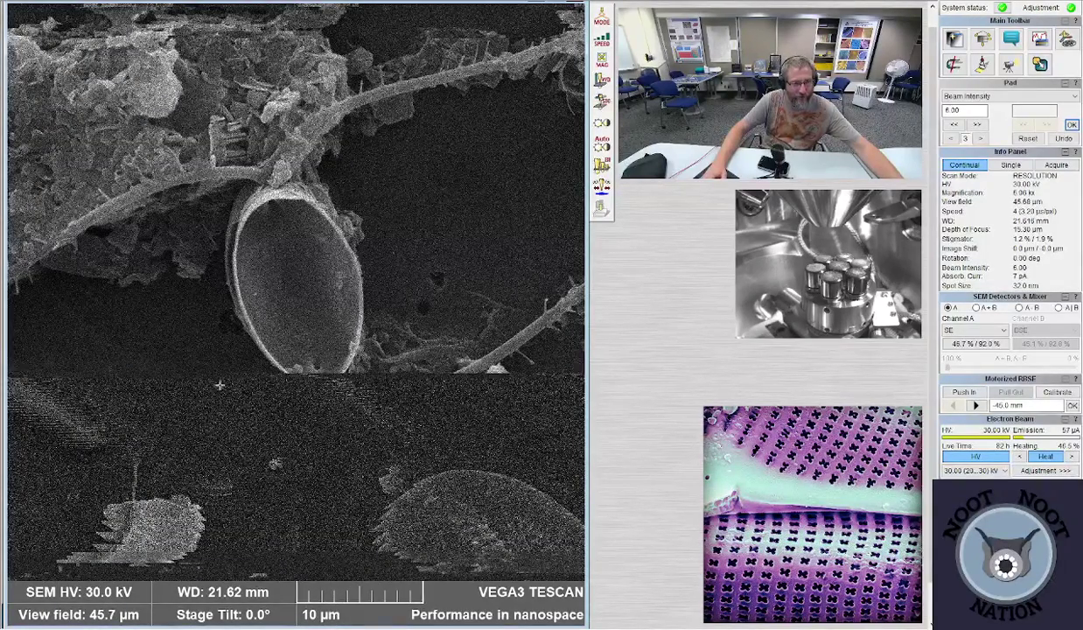
pyautogui.scroll(5, 329, 355)
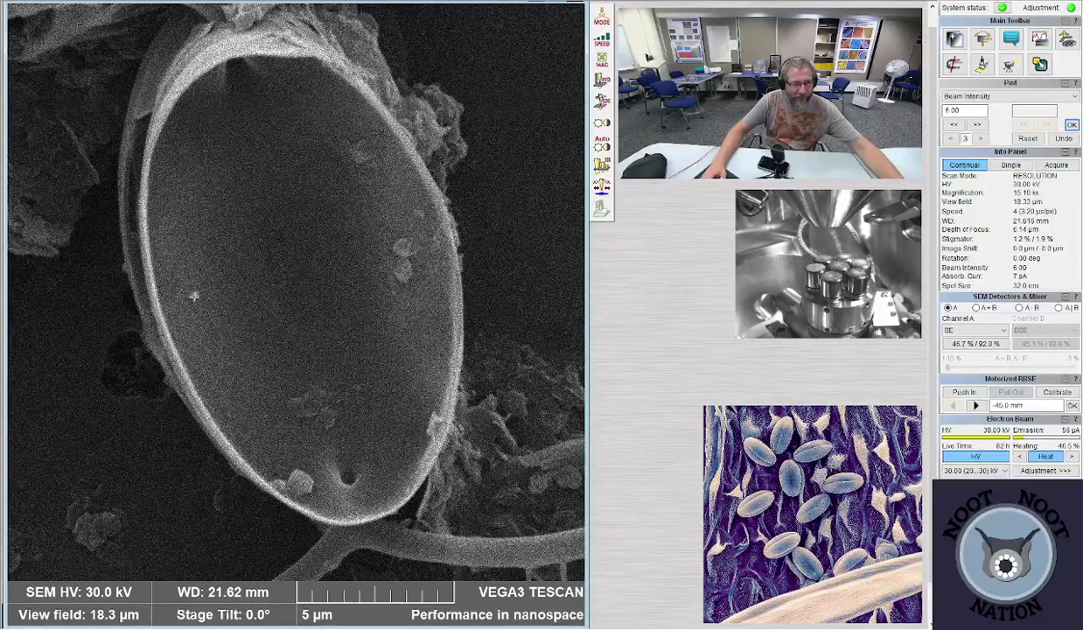
pyautogui.scroll(5, 219, 371)
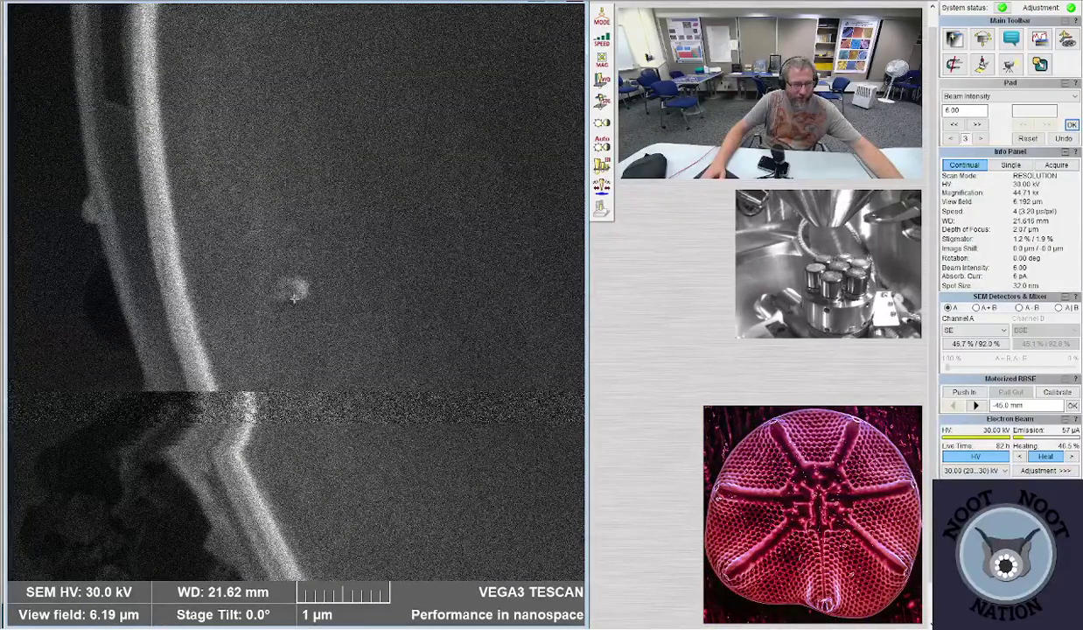
pyautogui.moveTo(256, 256); pyautogui.dragTo(329, 330)
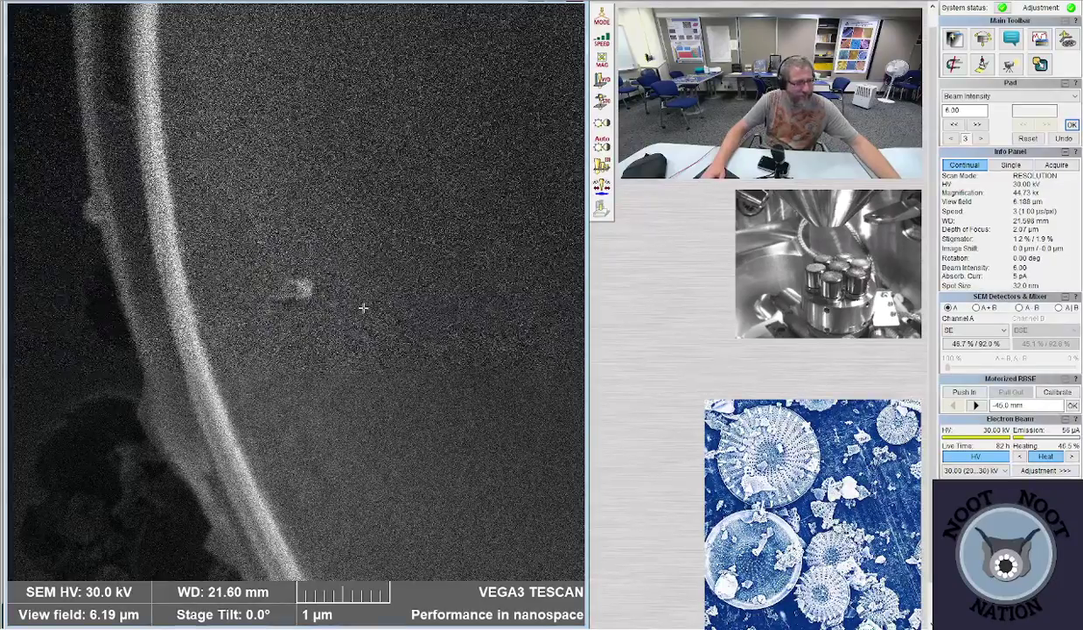
# - Examine the oval valve and the debris cluster around it, and survey the surrounding valves at a 483 µm view field
pyautogui.scroll(-5, 358, 286)
pyautogui.scroll(-2, 359, 286)
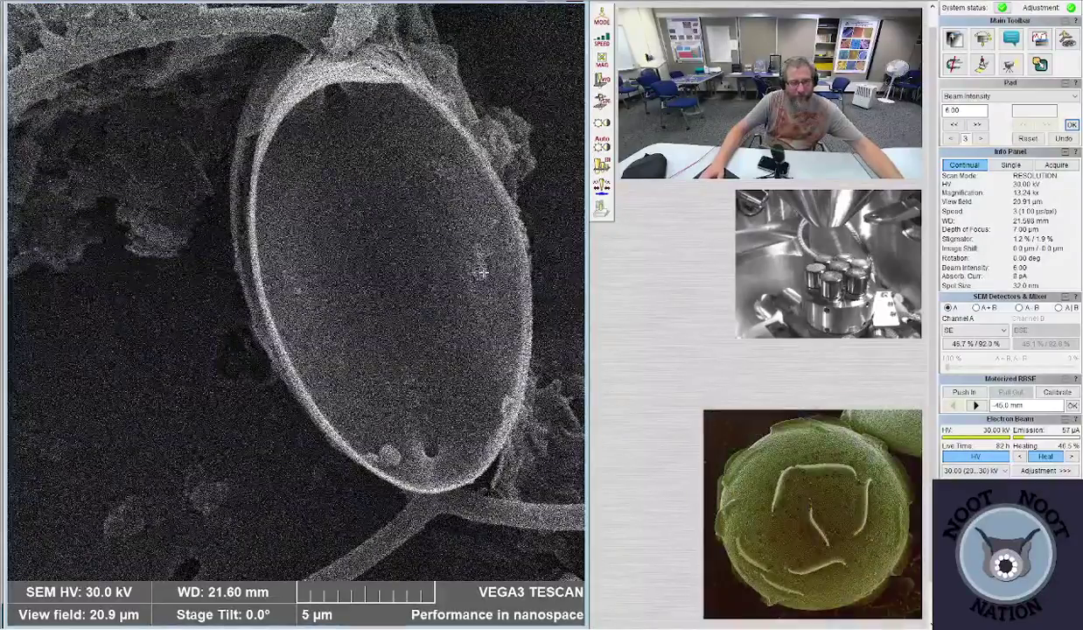
pyautogui.scroll(-3, 414, 278)
pyautogui.scroll(-1, 414, 278)
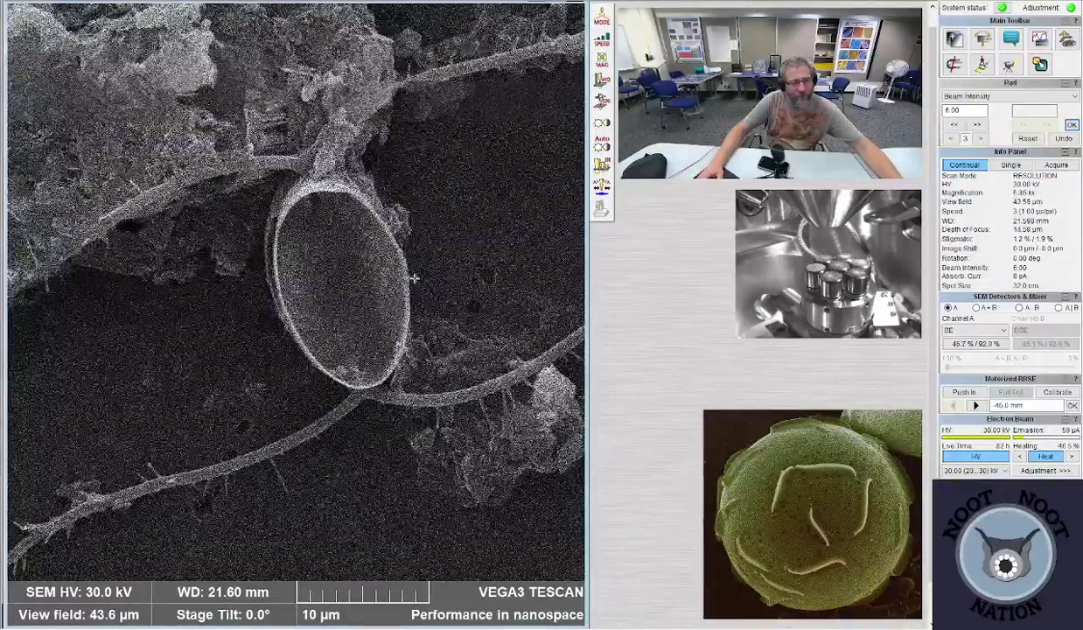
pyautogui.scroll(-1, 414, 279)
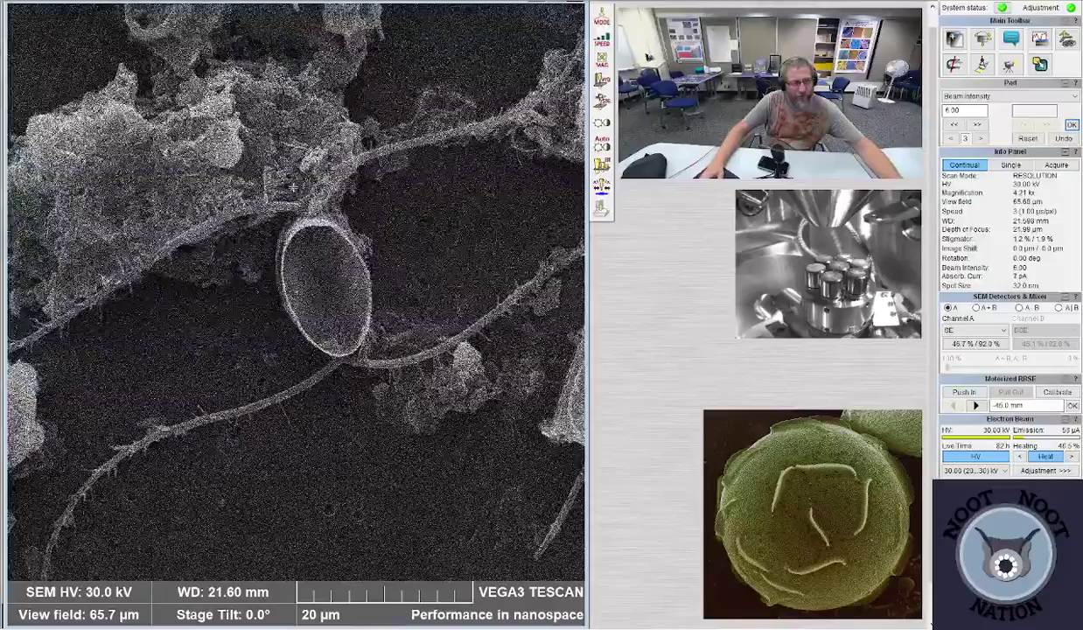
pyautogui.scroll(9, 414, 278)
pyautogui.scroll(2, 413, 278)
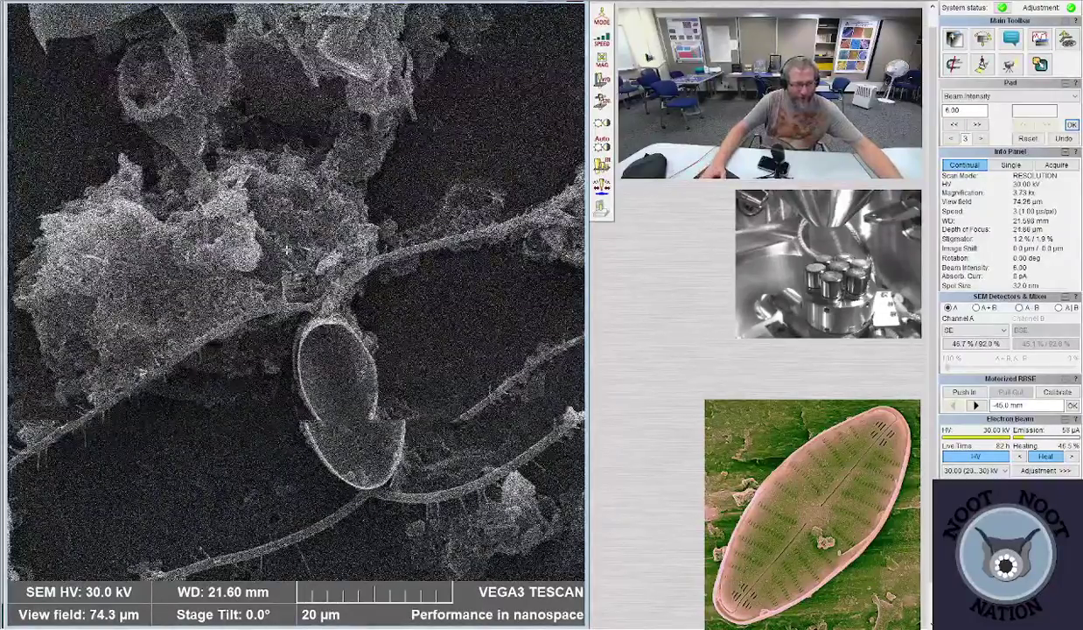
pyautogui.scroll(-1, 286, 250)
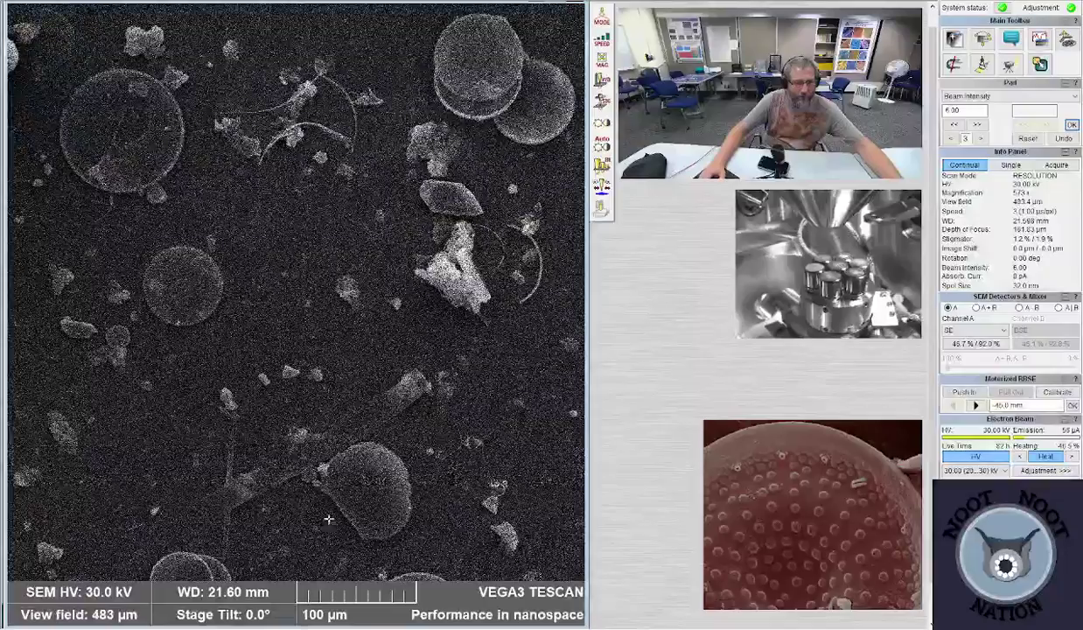
# - Recentre the survey view on the area beside the scalloped valve fragment and set the beam intensity to 10
pyautogui.doubleClick(467, 448)
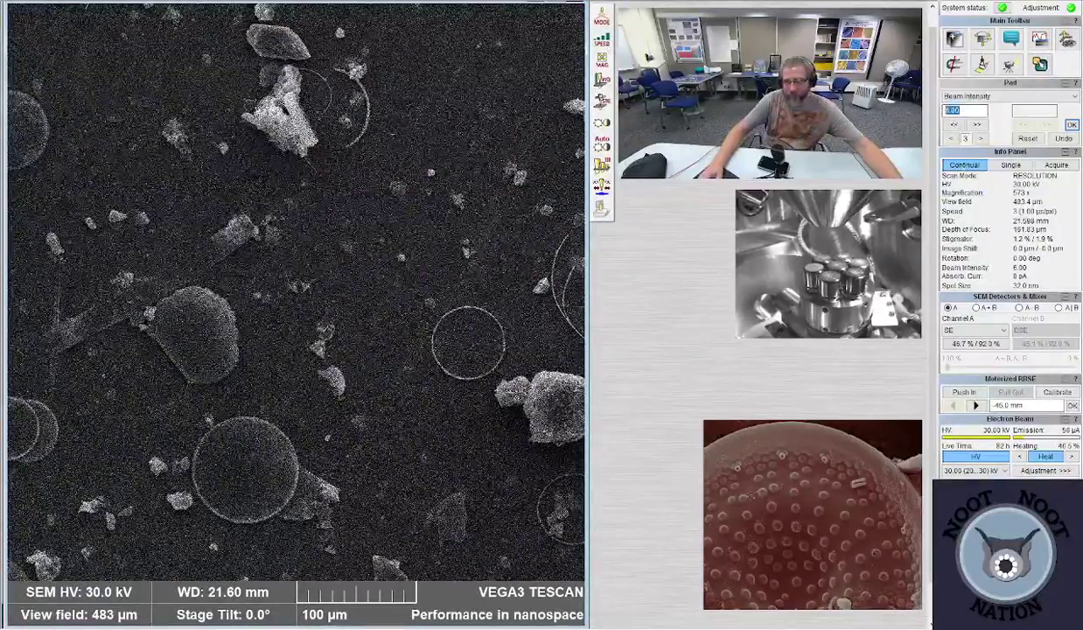
pyautogui.write('10')
pyautogui.press('Return')
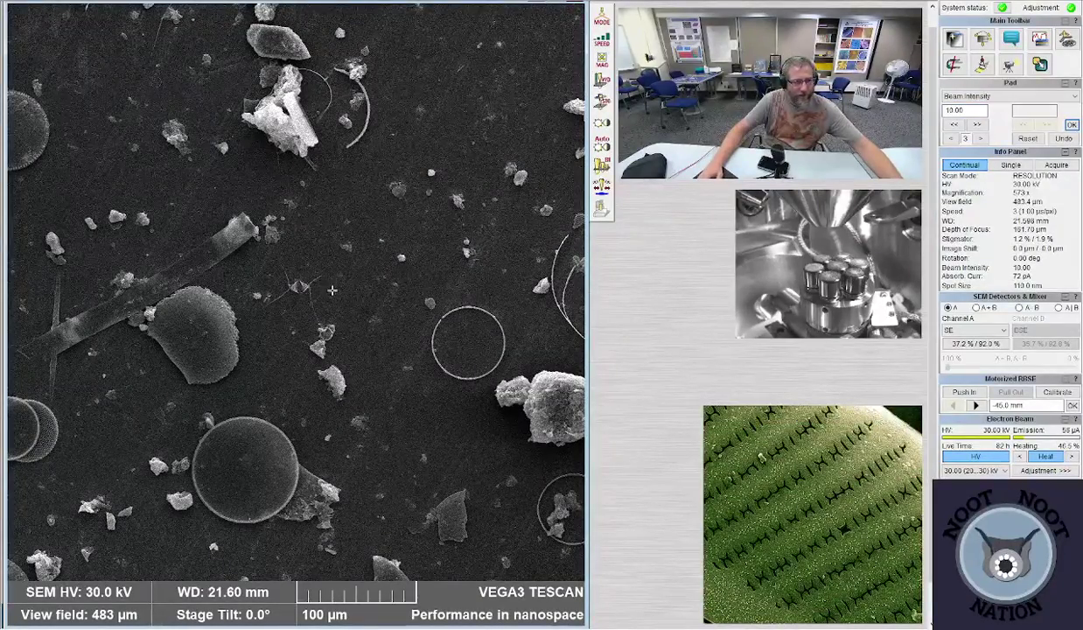
# - Locate the small diatom with four long spines beside the scalloped fragment and examine it at a 46.9 µm view field
pyautogui.scroll(10, 300, 290)
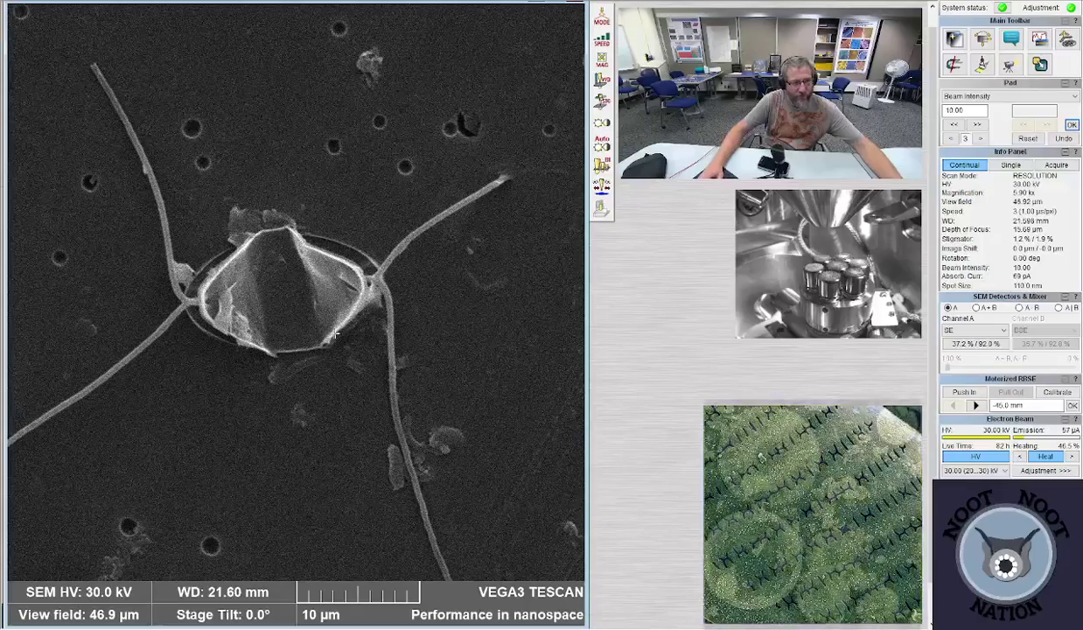
pyautogui.scroll(4, 280, 301)
pyautogui.scroll(-10, 331, 332)
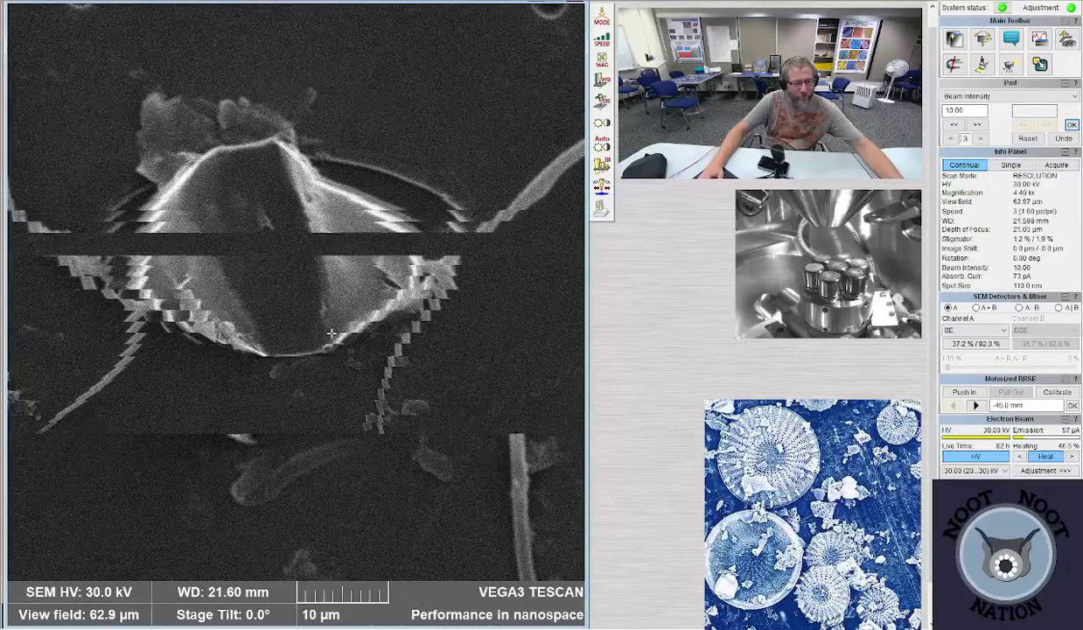
# - Survey the stub at a 1.02 mm view field, moving across the neighbouring areas to look for more diatoms
pyautogui.scroll(-4, 332, 332)
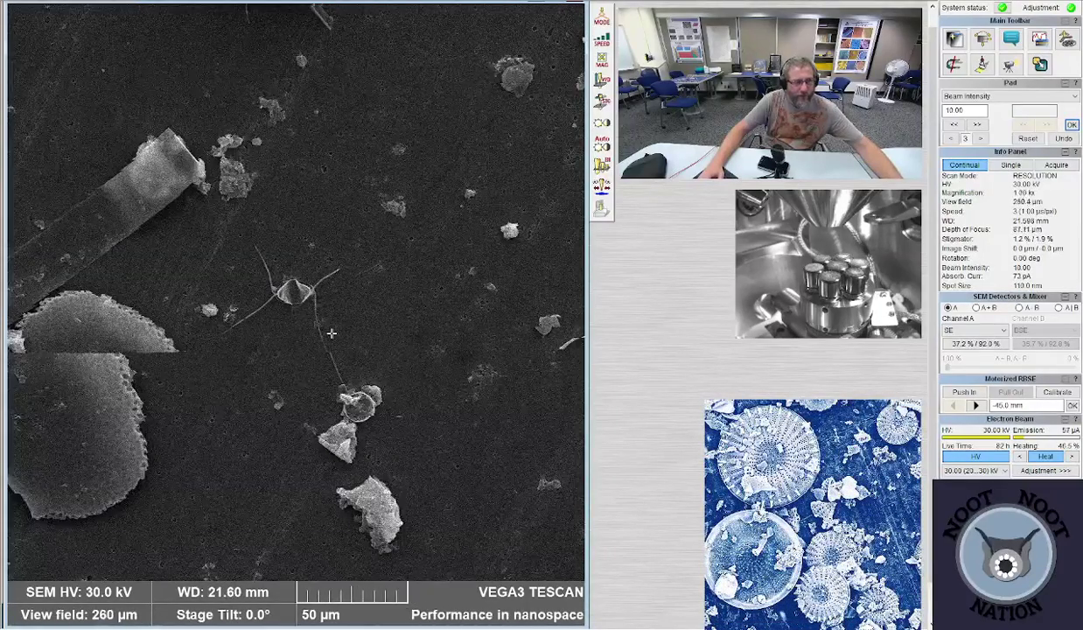
pyautogui.scroll(-1, 332, 332)
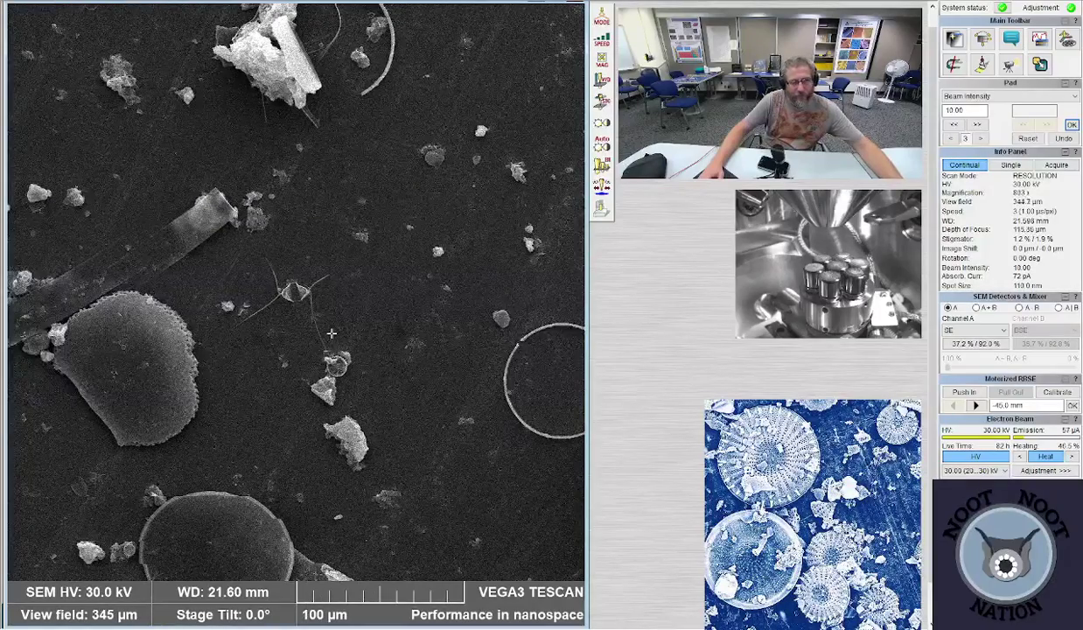
pyautogui.scroll(-3, 296, 416)
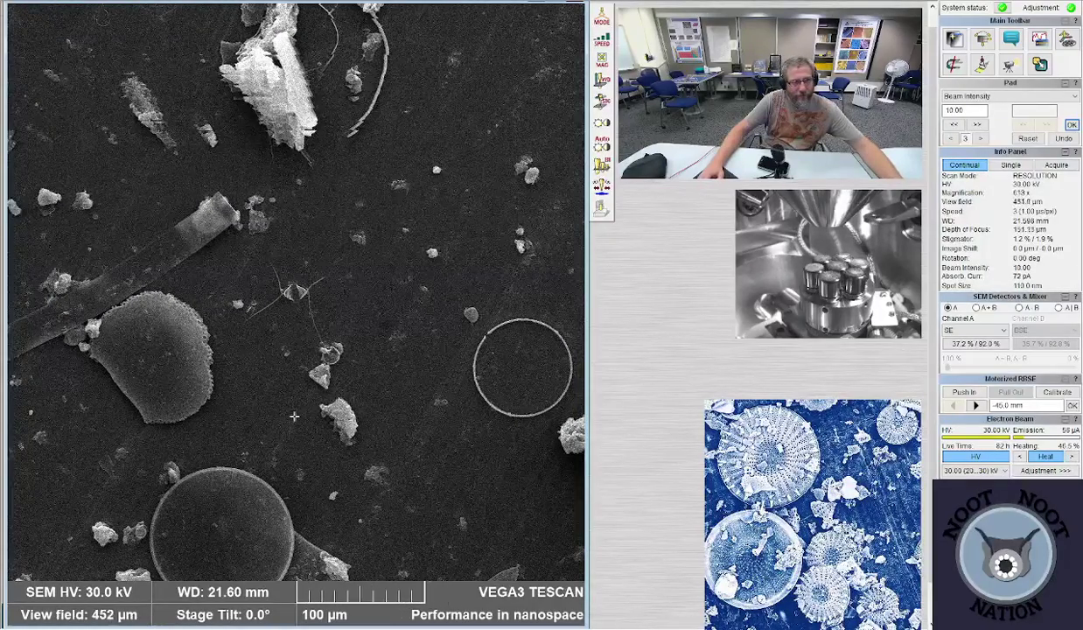
pyautogui.scroll(-3, 296, 415)
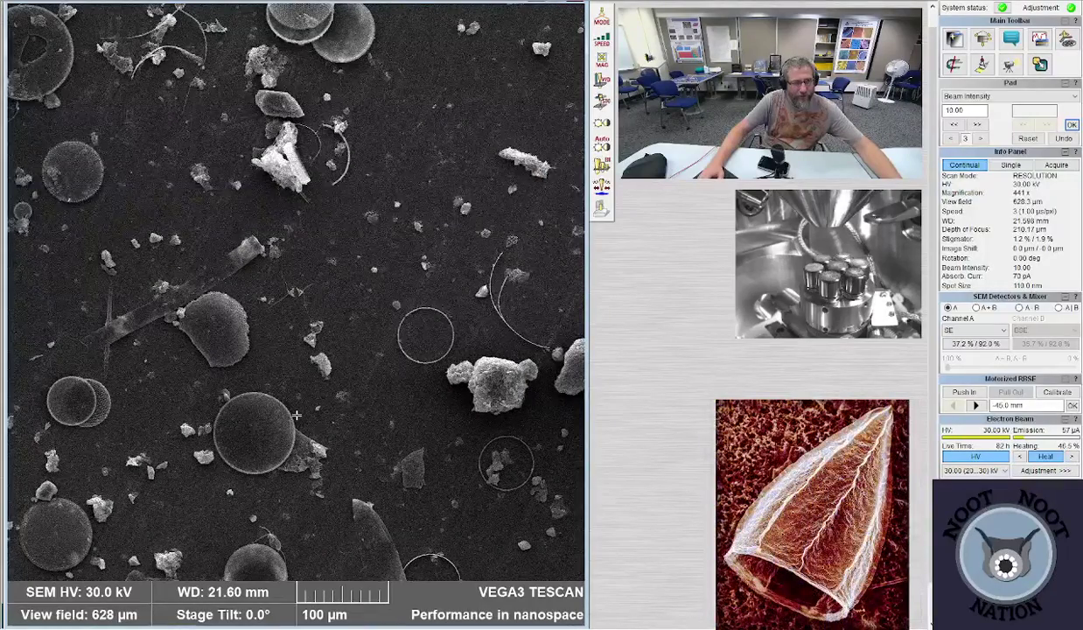
pyautogui.scroll(-3, 295, 416)
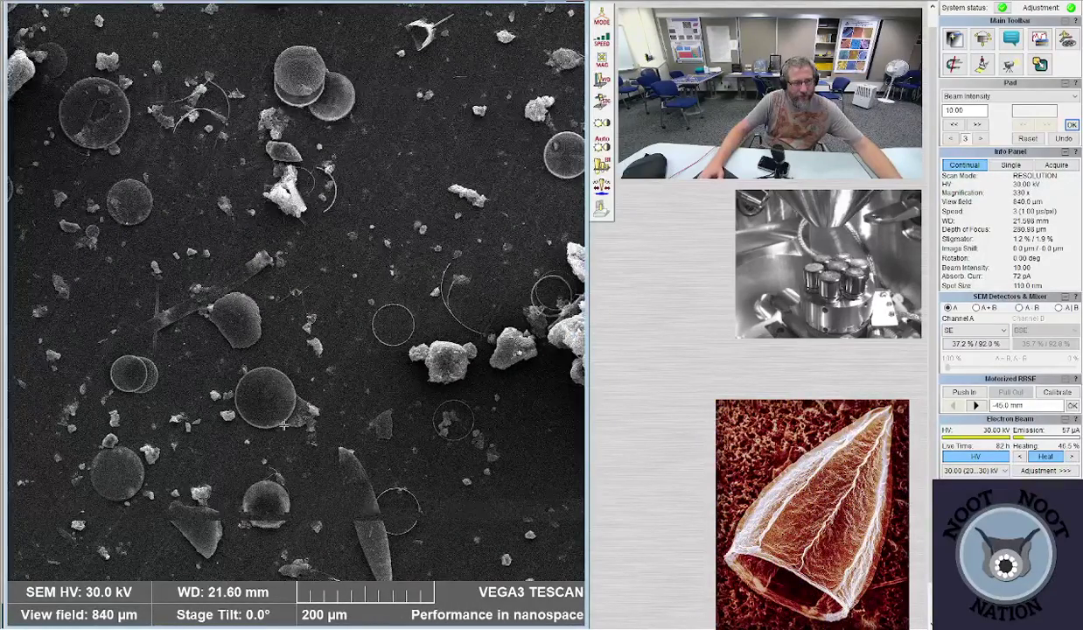
pyautogui.scroll(-2, 296, 416)
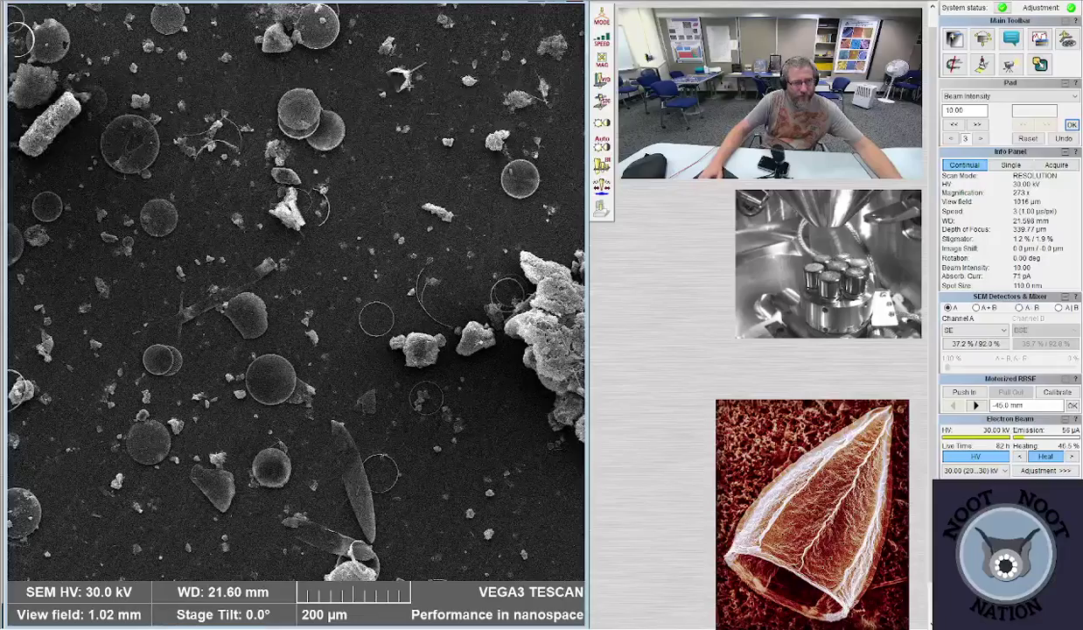
pyautogui.doubleClick(345, 519)
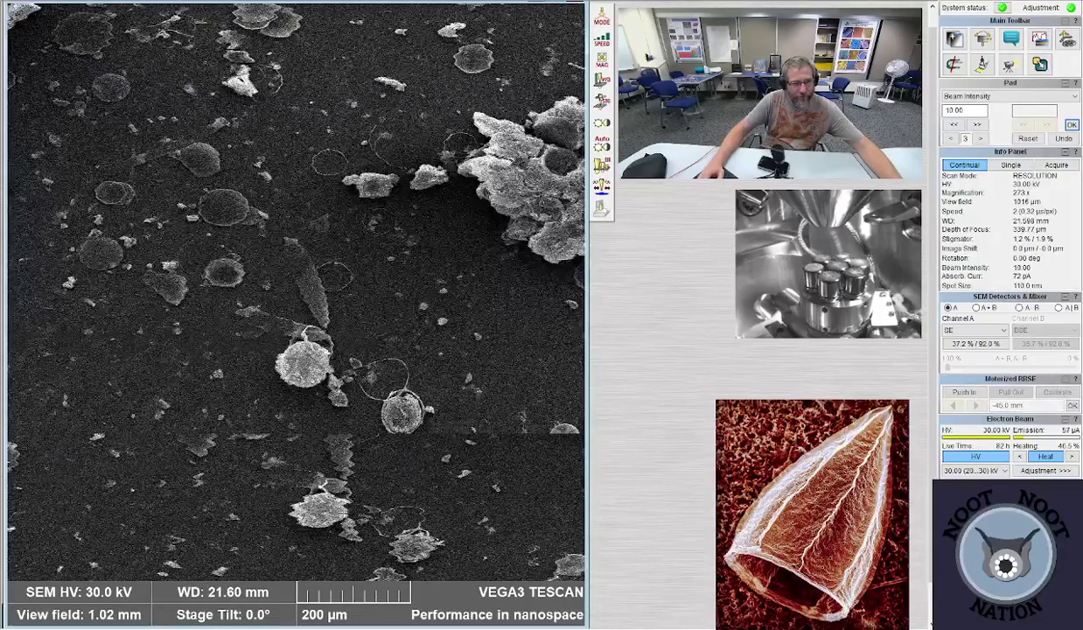
pyautogui.doubleClick(421, 496)
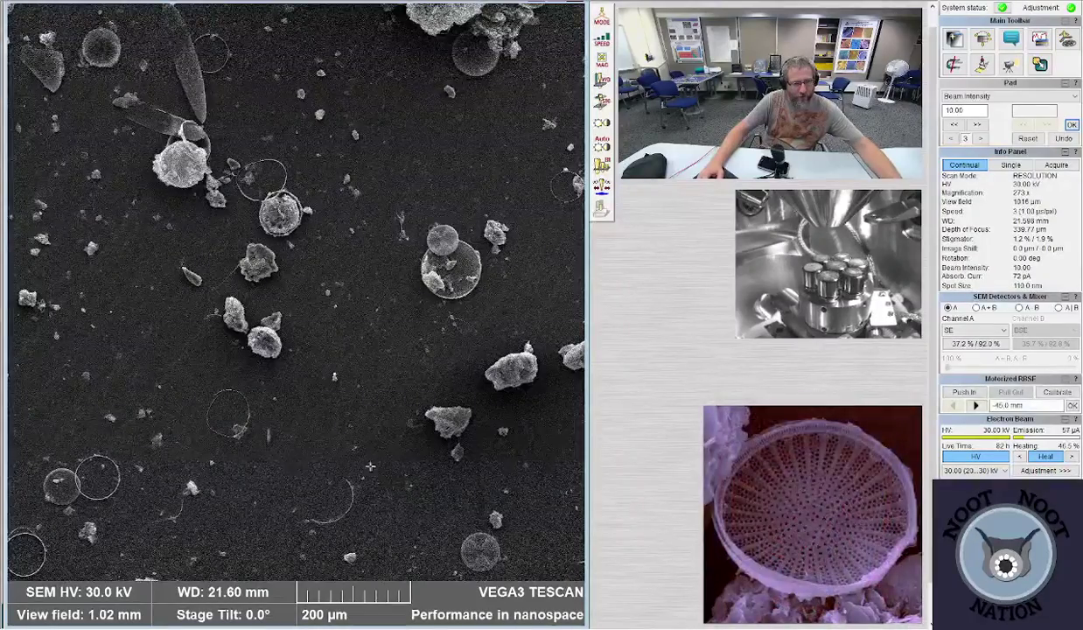
# - Centre on the round valve with radiating ridges, view it at a 70.2 µm field and examine its pores at 24.1 µm
pyautogui.doubleClick(479, 551)
pyautogui.scroll(10, 406, 376)
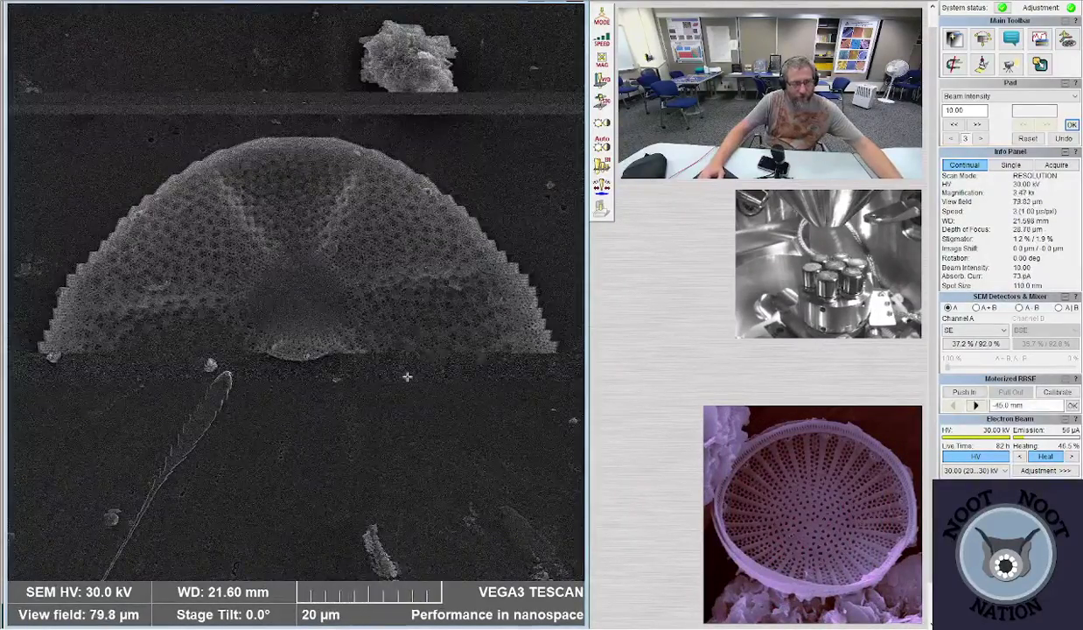
pyautogui.scroll(1, 407, 377)
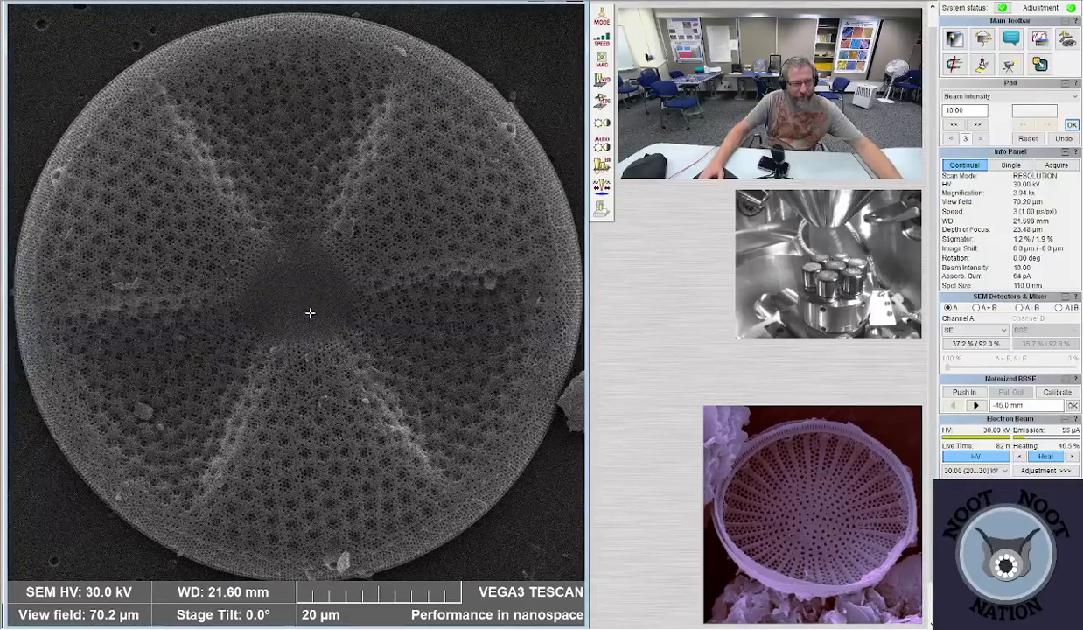
pyautogui.scroll(8, 310, 302)
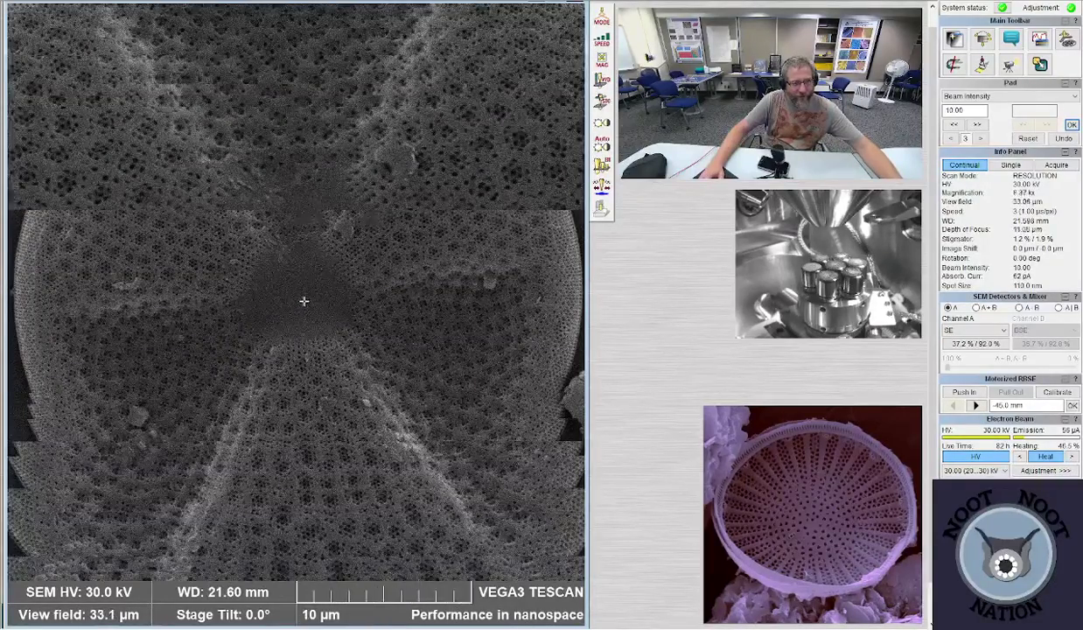
pyautogui.scroll(1, 303, 301)
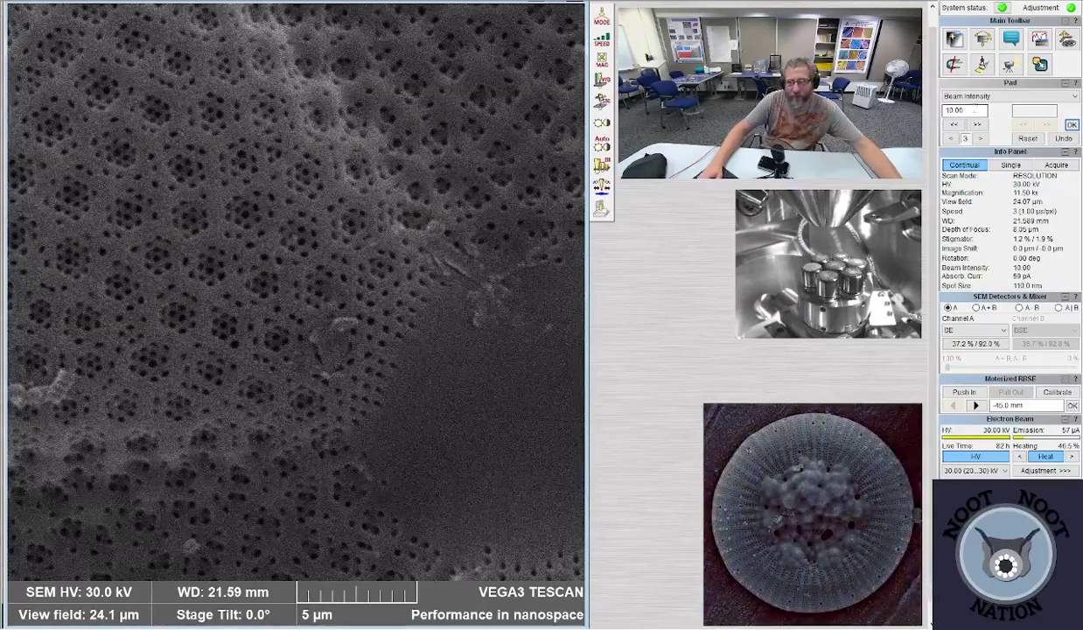
# - Set the beam intensity to 6 and refocus on the valve's pore clusters at scan speed 6 in the 24.1 µm view field
pyautogui.write('6')
pyautogui.press('Return')
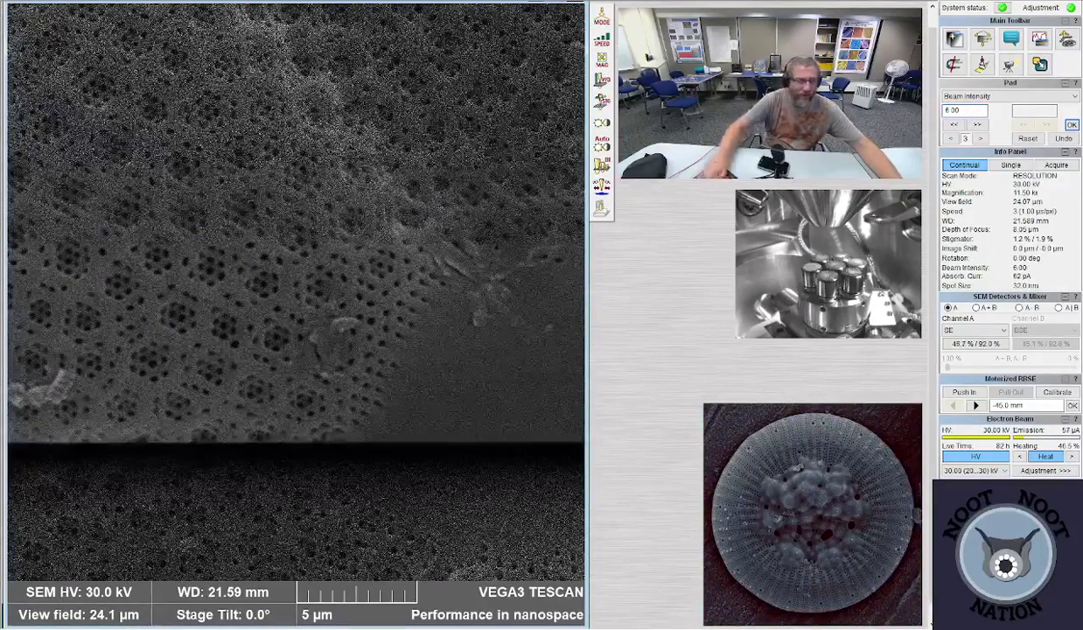
pyautogui.click(213, 264)
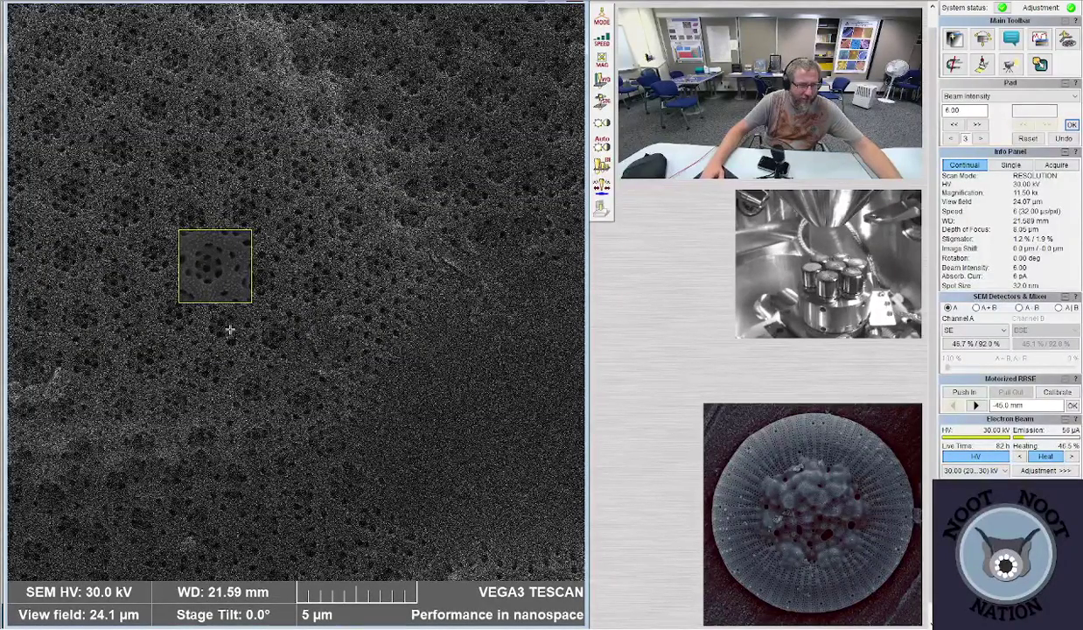
pyautogui.click(275, 263)
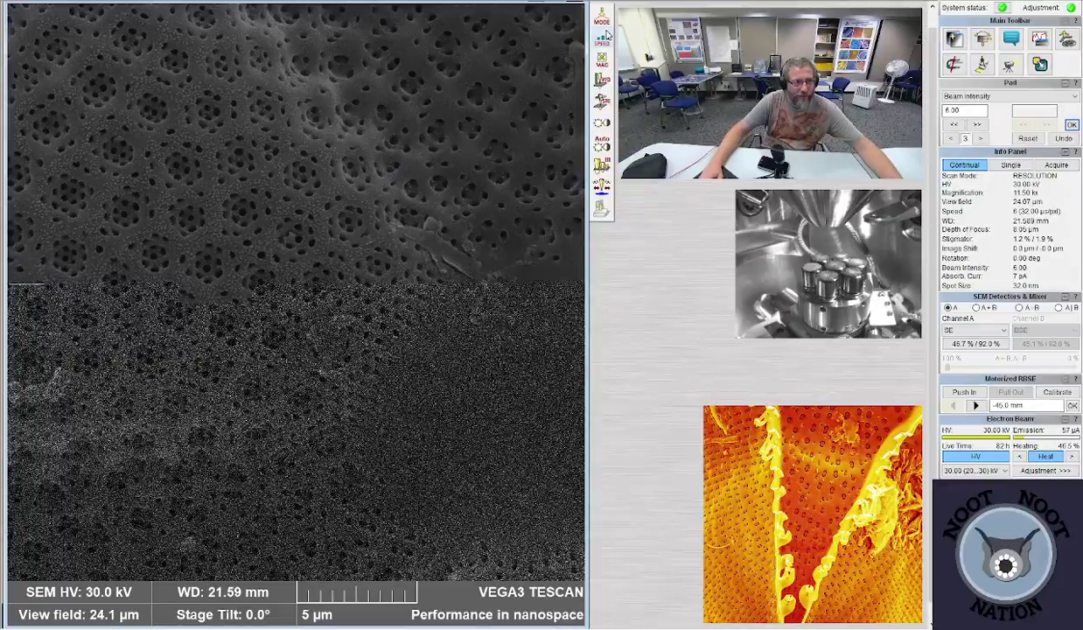
# - Frame the whole ridged valve at a 72.9 µm view field and acquire it at scan speed 7 as "Actinoptychus external clean"
pyautogui.scroll(-5, 383, 332)
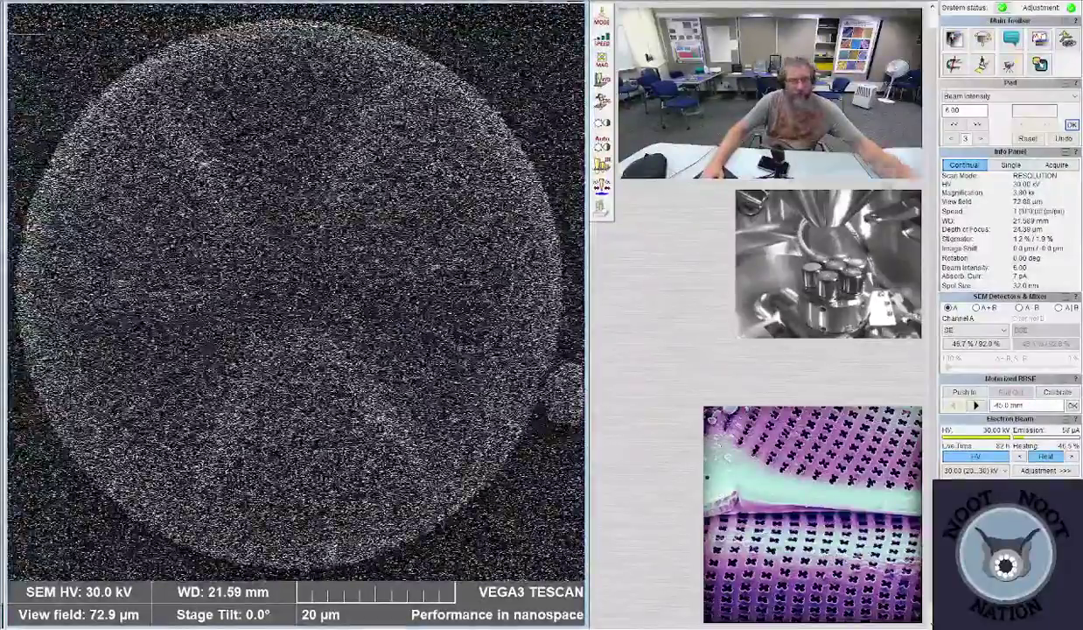
pyautogui.press('7')
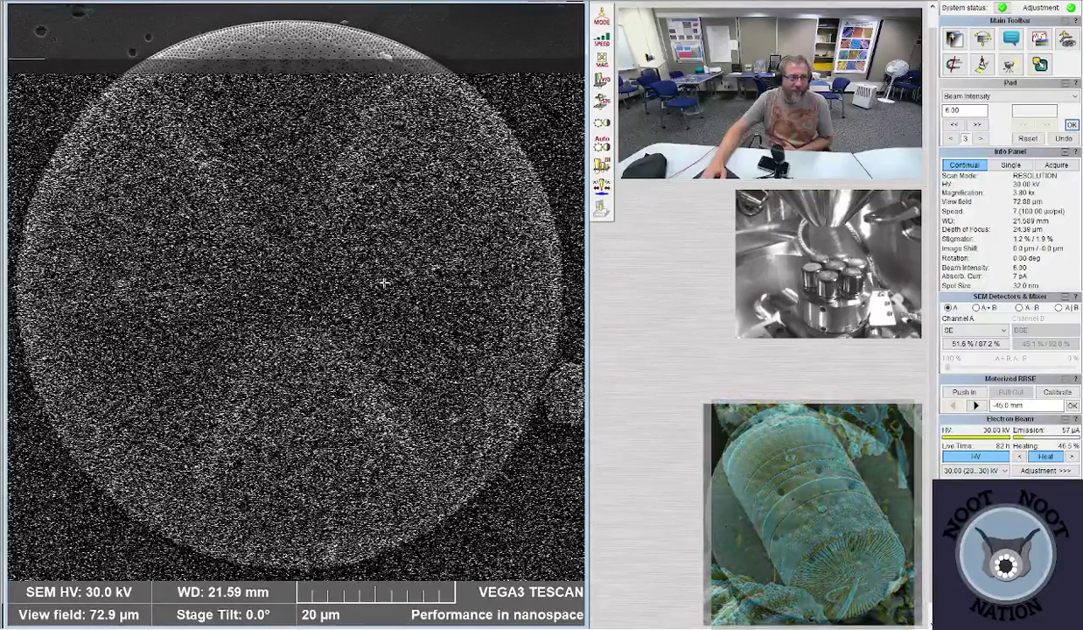
pyautogui.click(602, 209)
pyautogui.moveTo(414, 102); pyautogui.dragTo(326, 14)
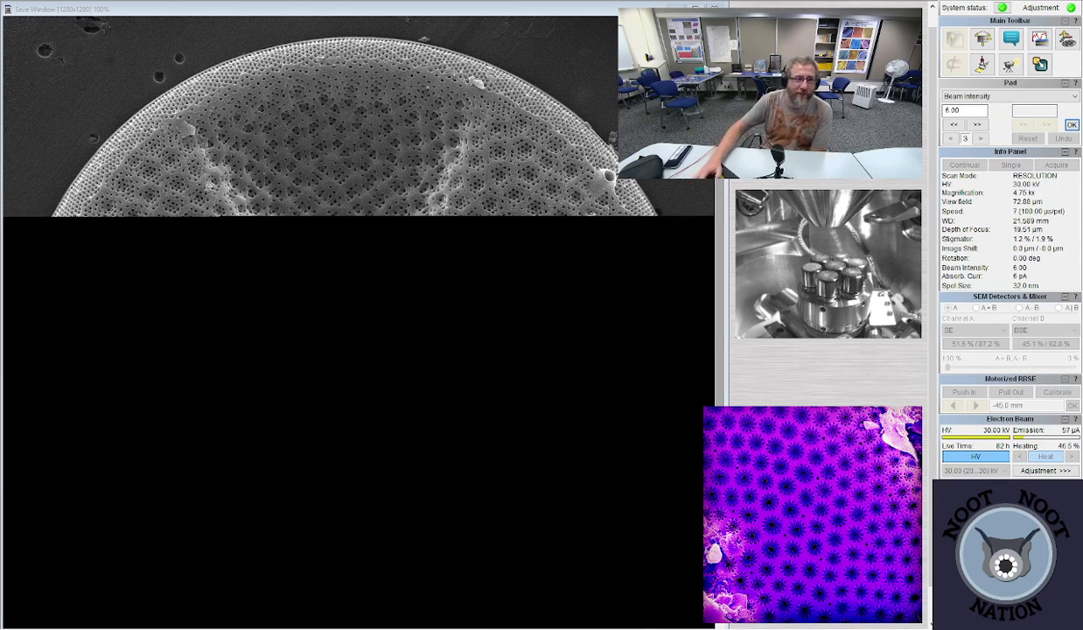
pyautogui.click(562, 190)
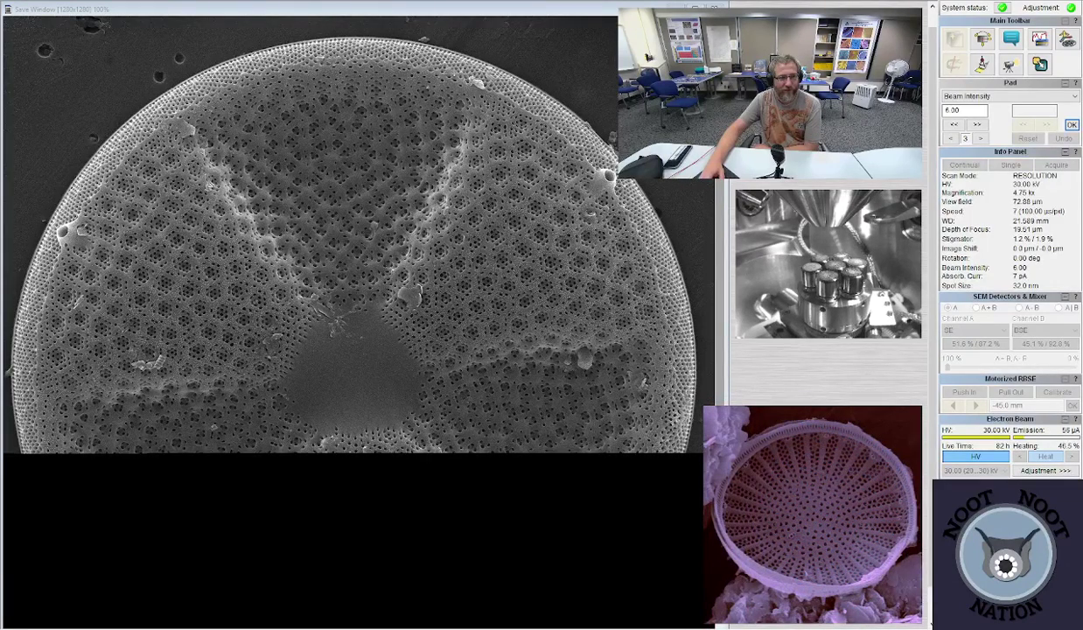
pyautogui.click(584, 279)
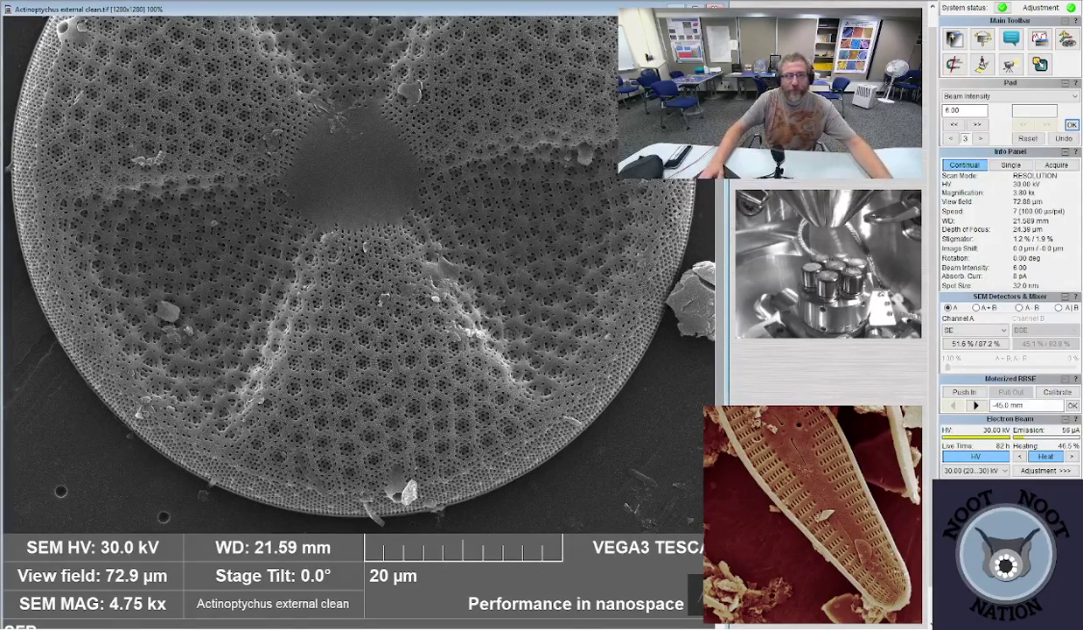
# - Close the acquired image, widen the live view to a 362 µm field at scan speed 4 and set the beam intensity to 10
pyautogui.hotkey('alt', 'F4')
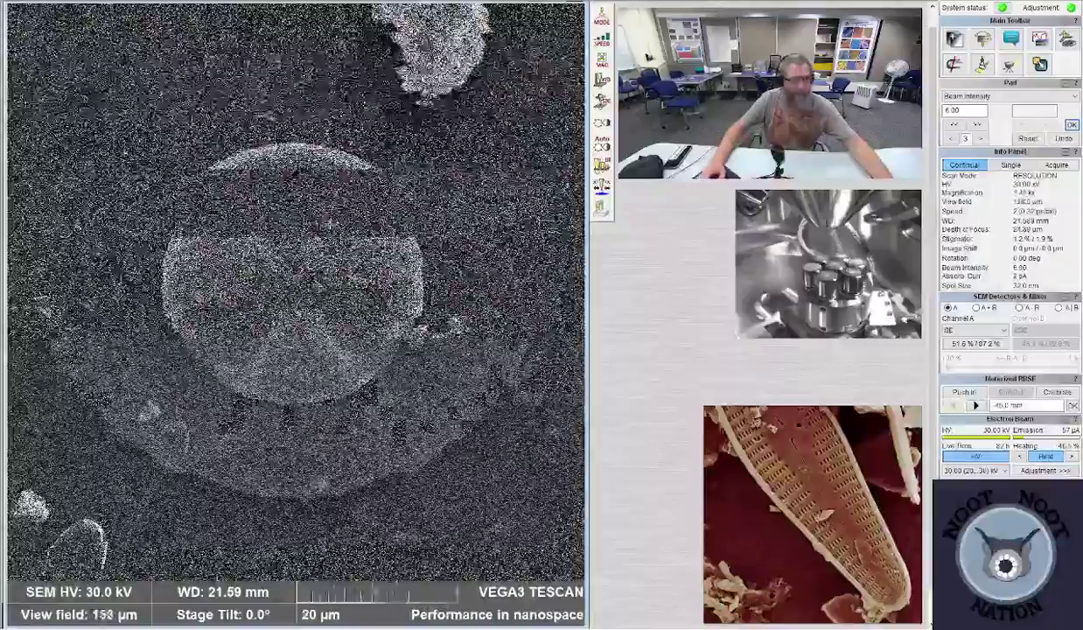
pyautogui.scroll(-4, 295, 293)
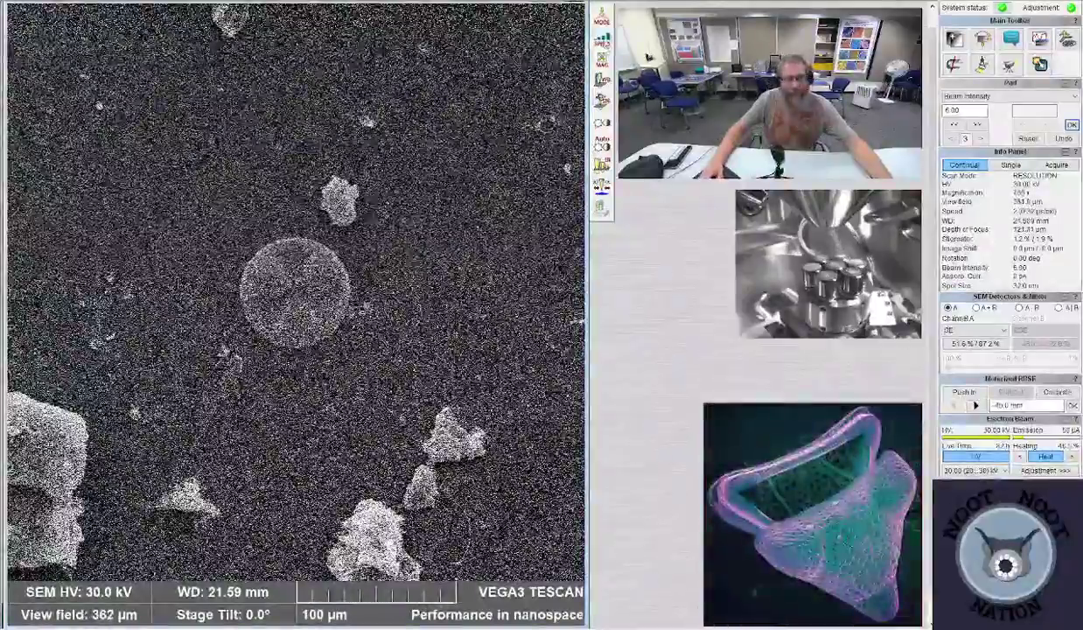
pyautogui.hotkey('ctrl', '4')
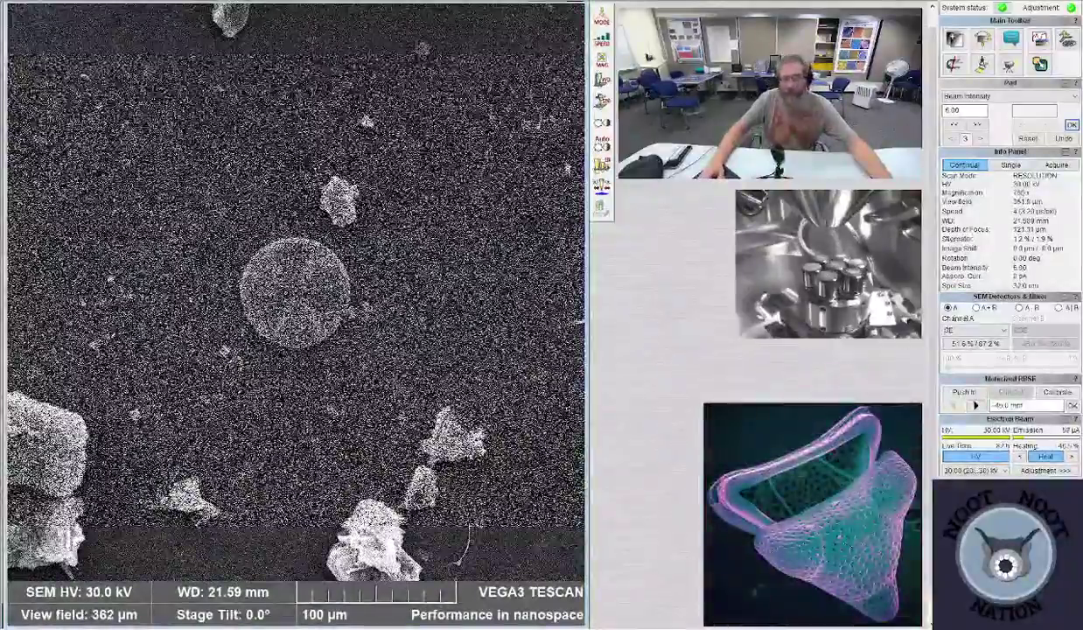
pyautogui.doubleClick(964, 110)
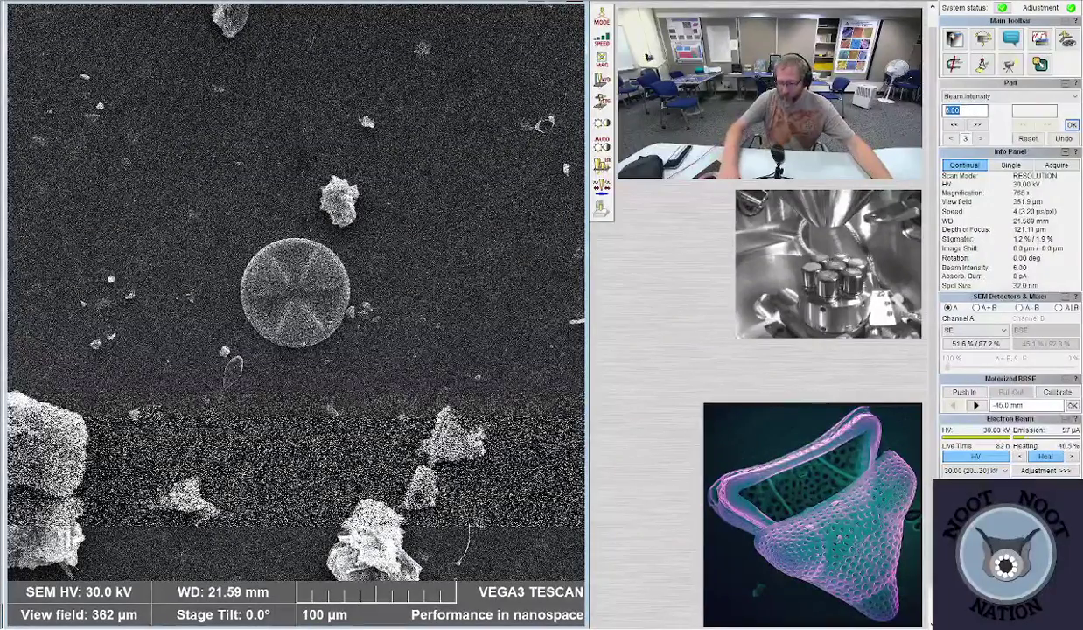
pyautogui.write('10')
pyautogui.press('Return')
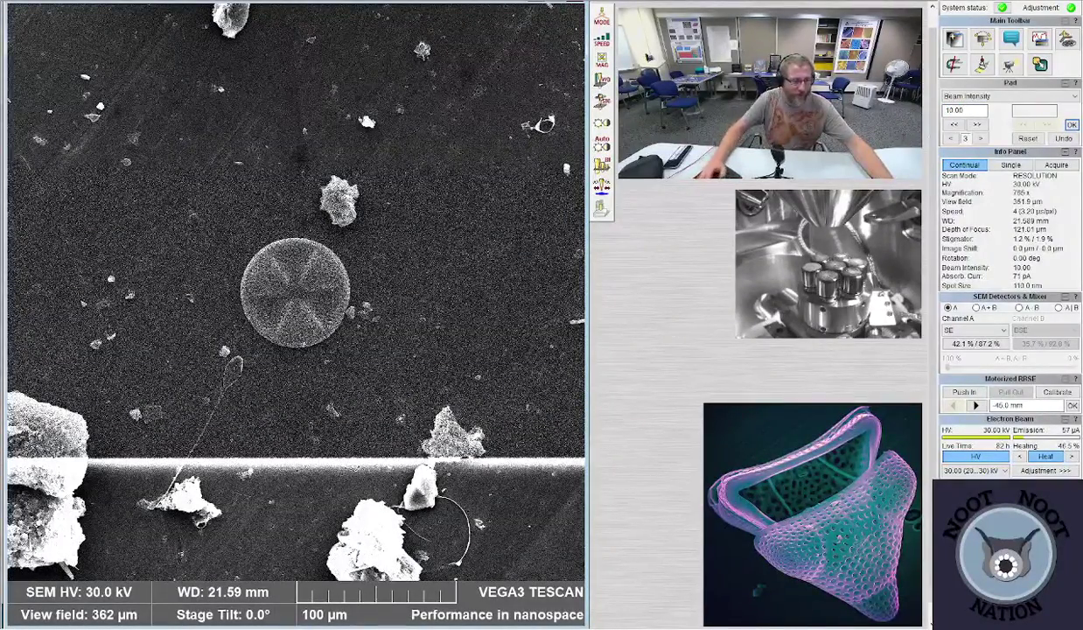
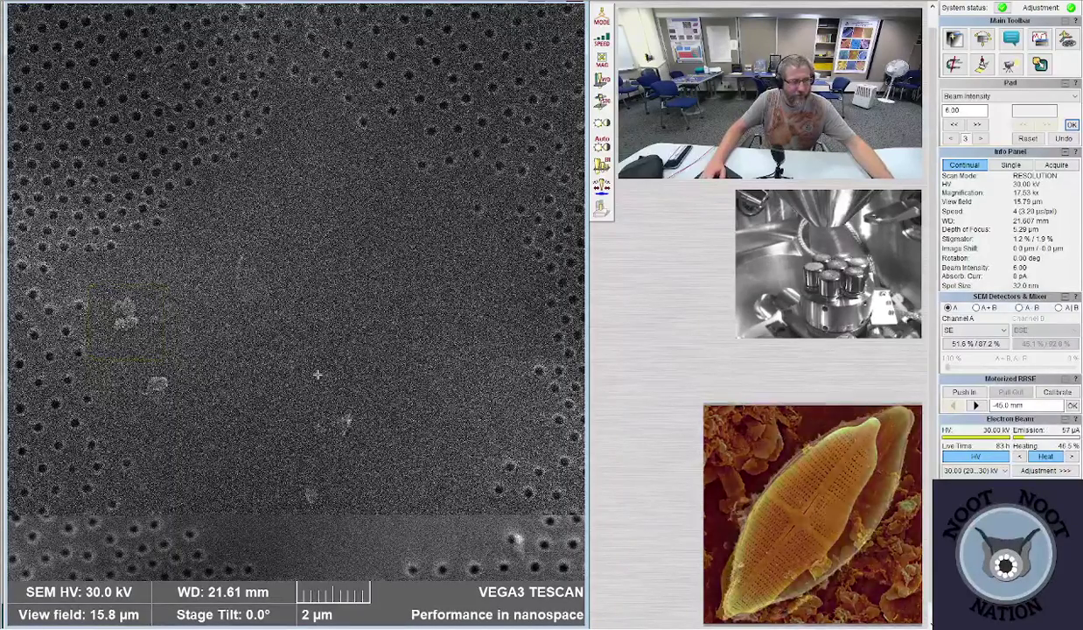
# - Frame the whole smooth-centred valve at a 67.6 µm view field and acquire it at scan speed 7 as "Actinoptychus internal clean"
pyautogui.scroll(-3, 319, 376)
pyautogui.scroll(-3, 320, 378)
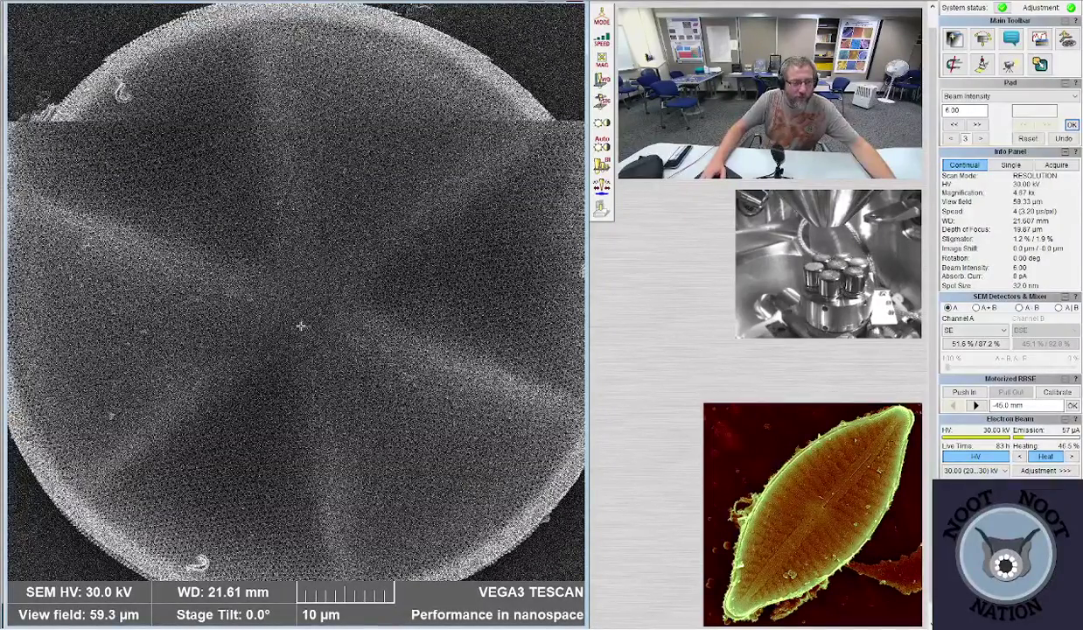
pyautogui.scroll(-1, 301, 324)
pyautogui.scroll(-1, 301, 324)
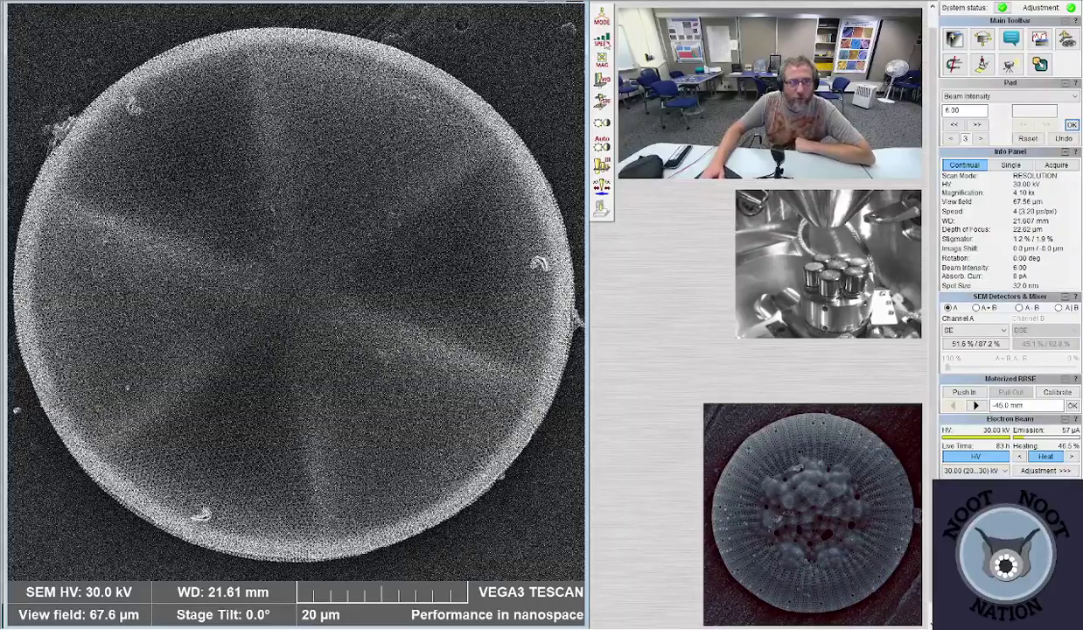
pyautogui.press('7')
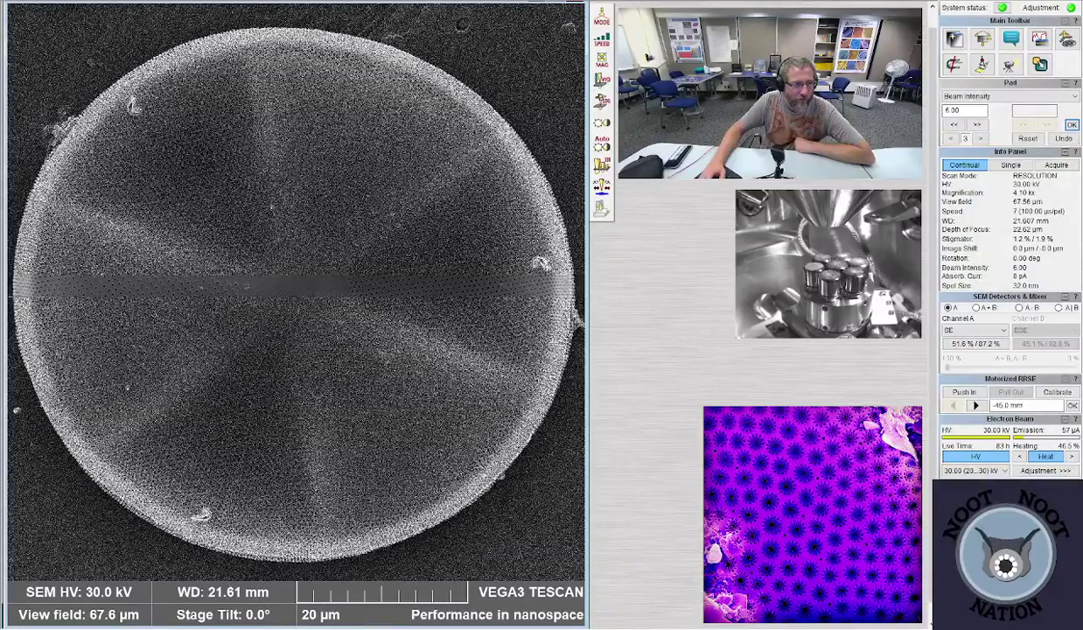
pyautogui.click(602, 210)
pyautogui.moveTo(489, 119); pyautogui.dragTo(378, 9)
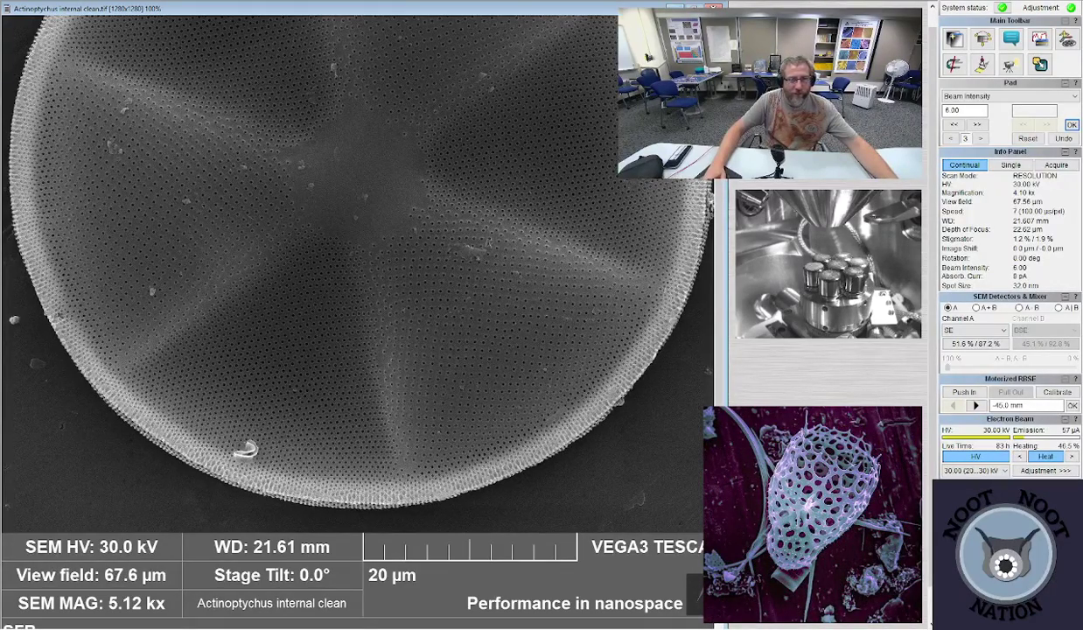
# - Close the acquired image and survey the area around the wheel-like spoked valve at a 585 µm view field
pyautogui.hotkey('alt', 'F4')
pyautogui.scroll(-5, 251, 237)
pyautogui.scroll(-1, 251, 237)
pyautogui.scroll(5, 296, 289)
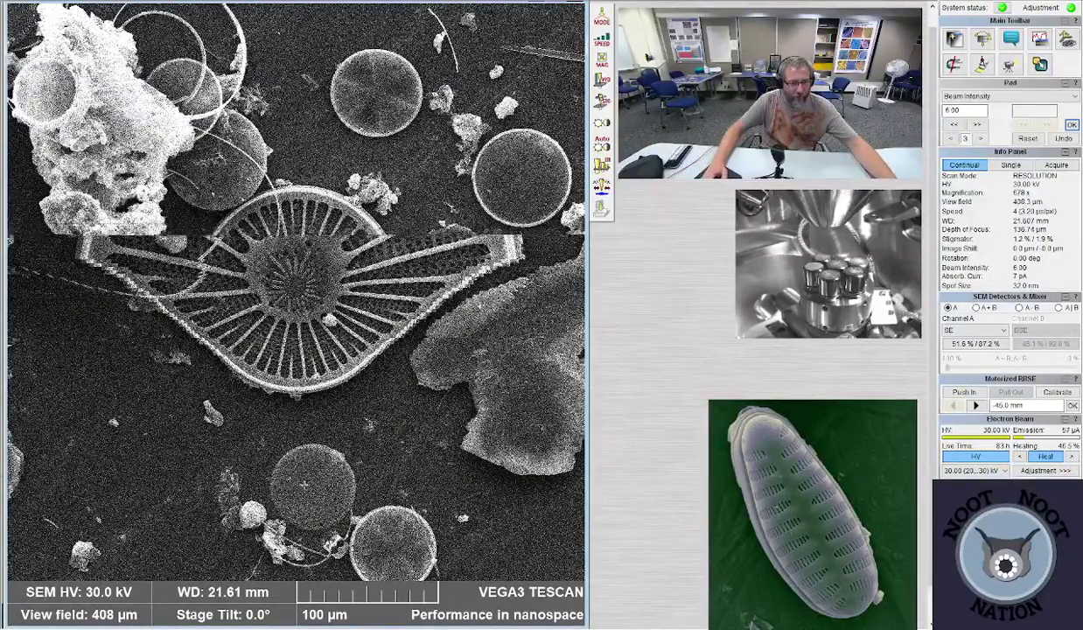
pyautogui.scroll(-2, 155, 348)
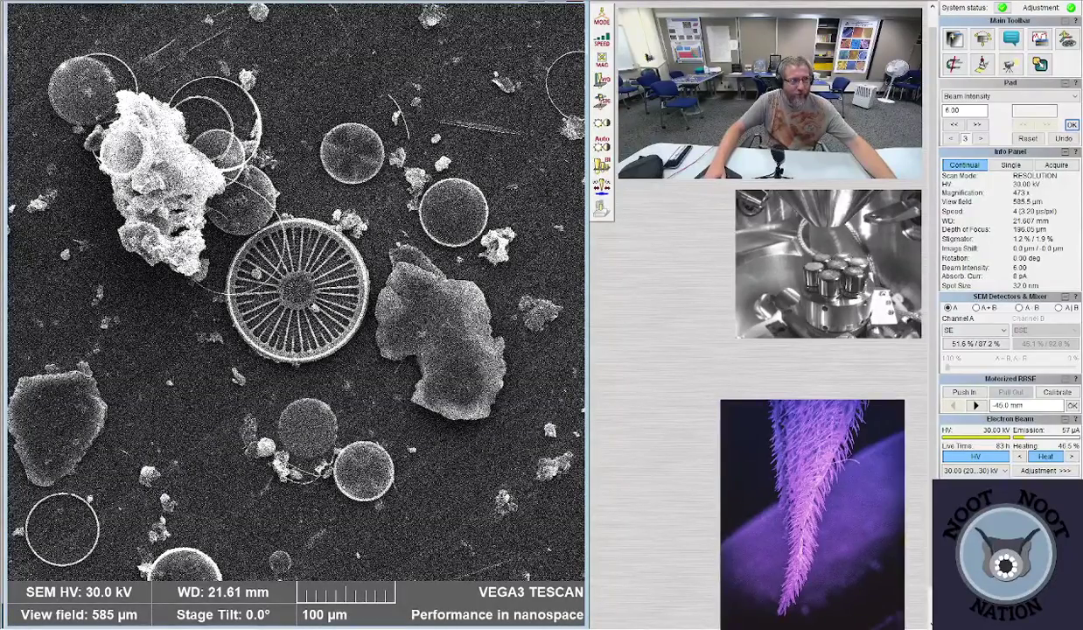
# - Centre on the round valve beside the large debris clump, examine its surface at a 35.7 µm field and return to a wide view
pyautogui.doubleClick(84, 90)
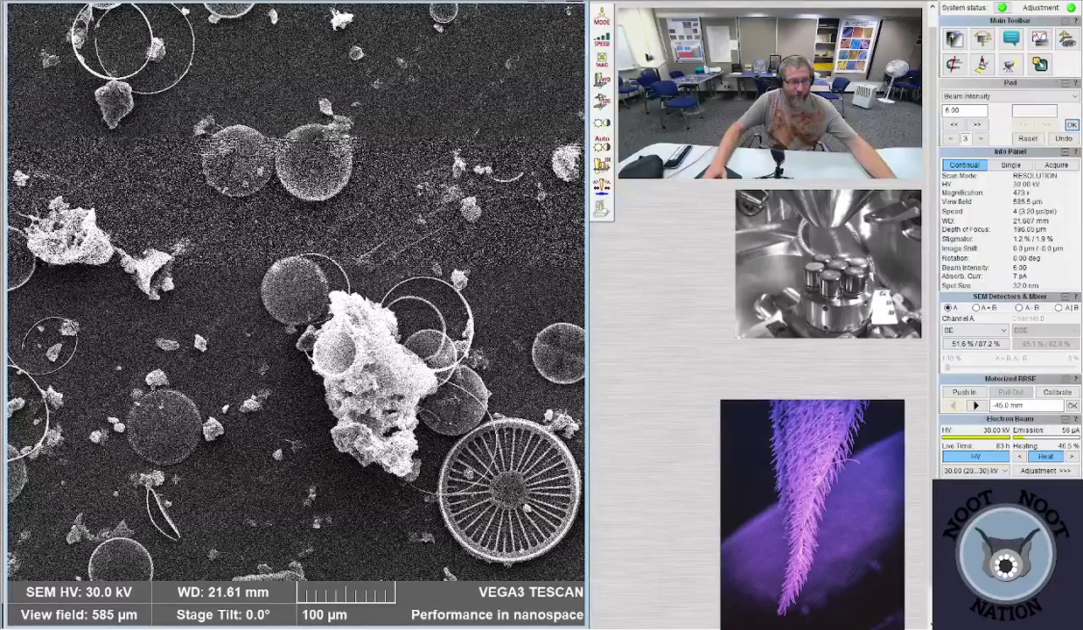
pyautogui.scroll(5, 162, 418)
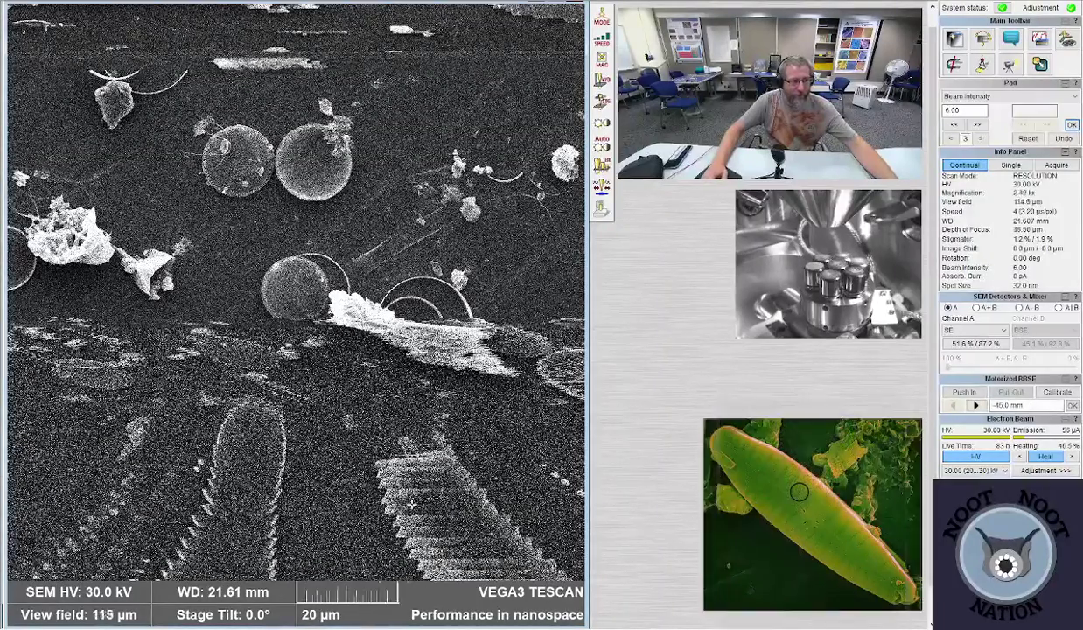
pyautogui.scroll(1, 411, 504)
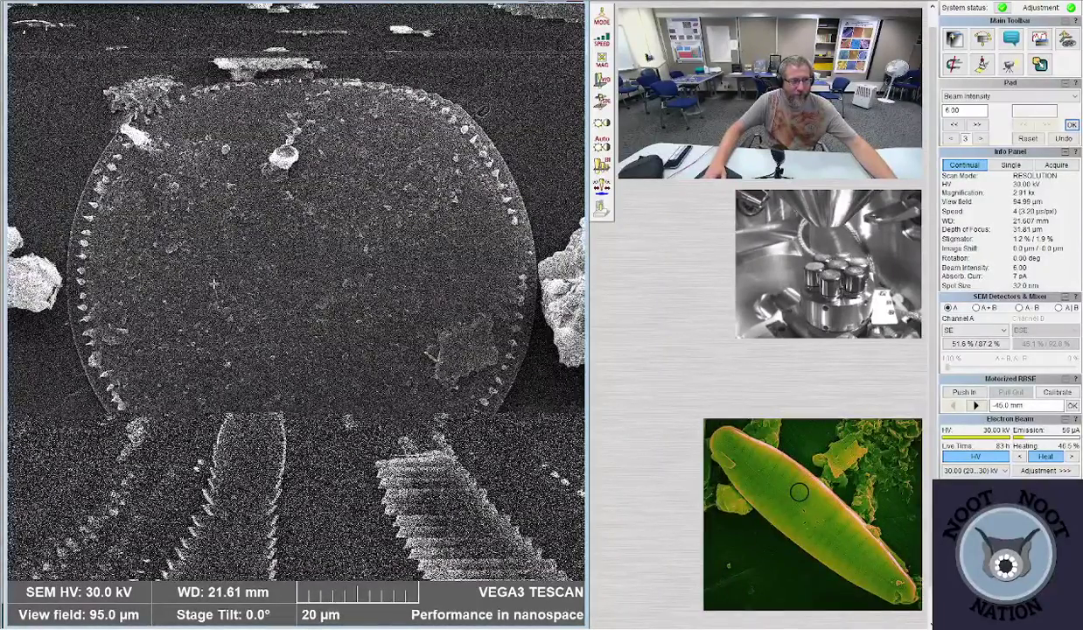
pyautogui.scroll(3, 214, 283)
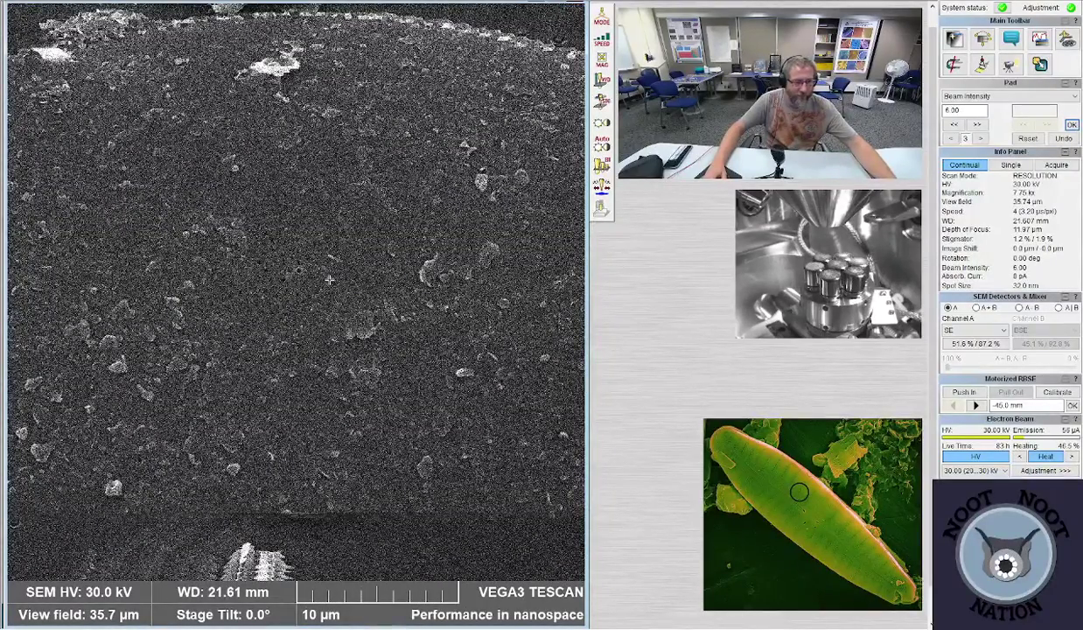
pyautogui.scroll(-6, 329, 279)
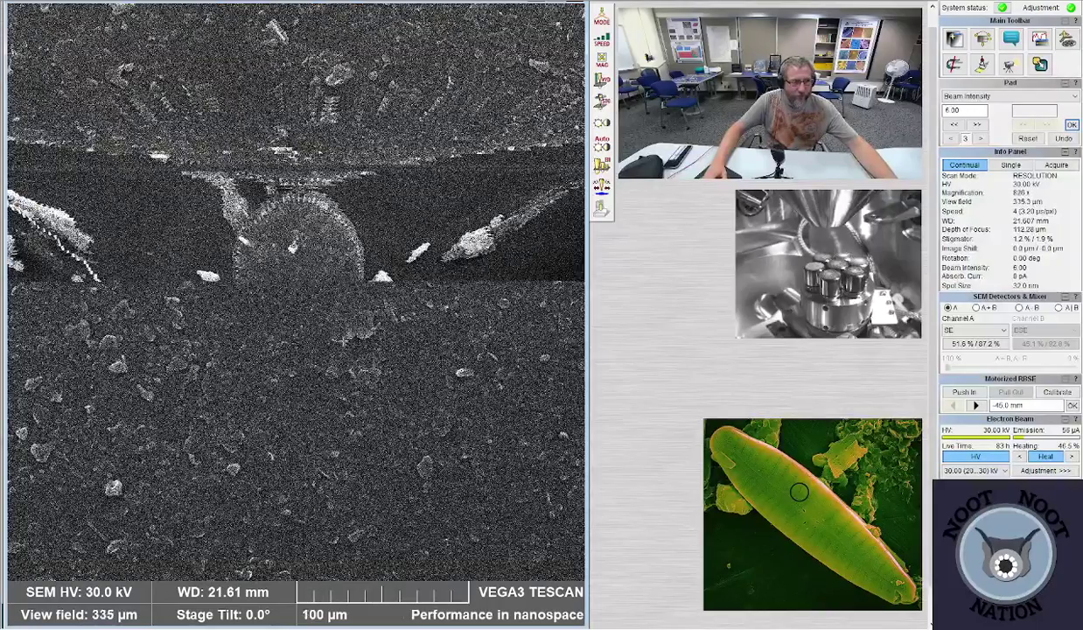
pyautogui.scroll(-1, 180, 477)
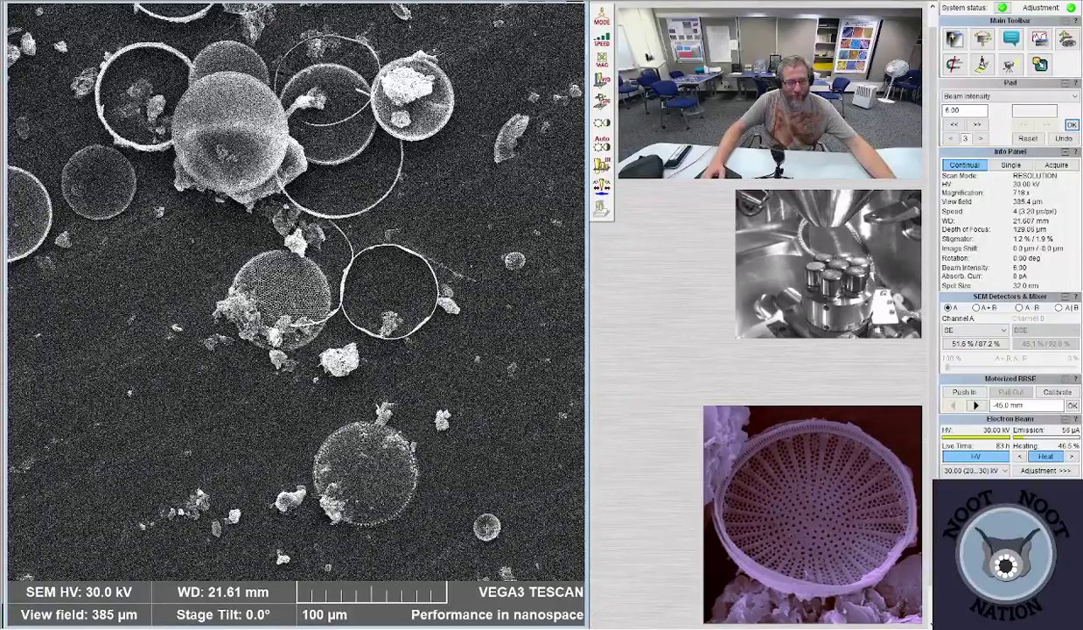
# - Locate the tiny bowl-shaped round valve and frame it whole at a 20.5 µm view field
pyautogui.scroll(5, 335, 294)
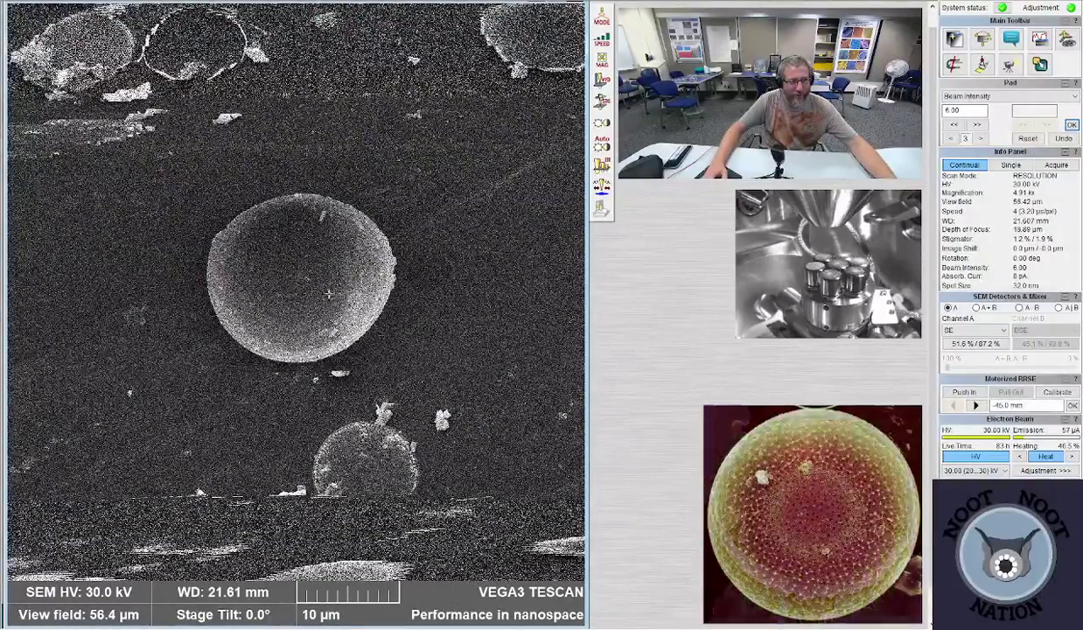
pyautogui.scroll(2, 335, 294)
pyautogui.scroll(2, 302, 306)
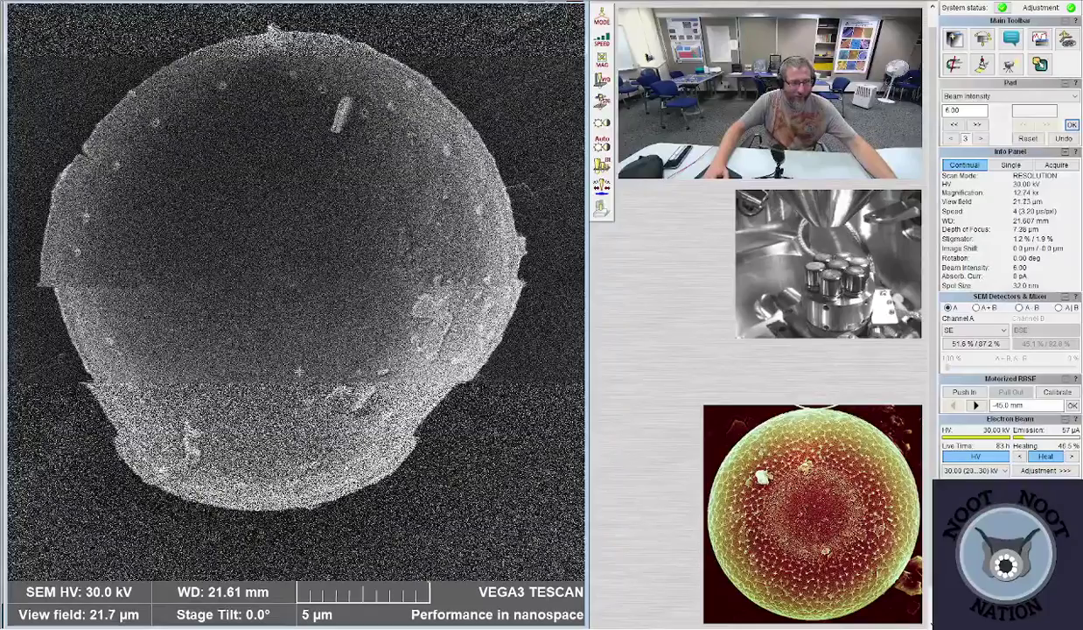
pyautogui.scroll(2, 299, 374)
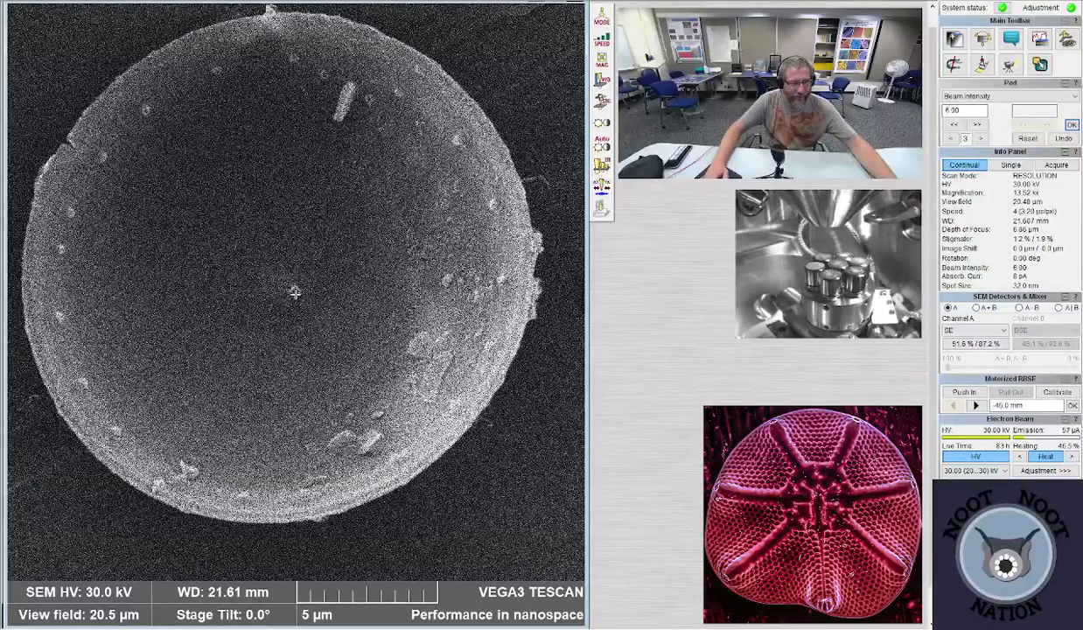
# - Focus on the small pore at the round valve's centre, examine it at a 2.09 µm field and widen the view to 14.1 µm
pyautogui.scroll(5, 295, 293)
pyautogui.click(292, 292)
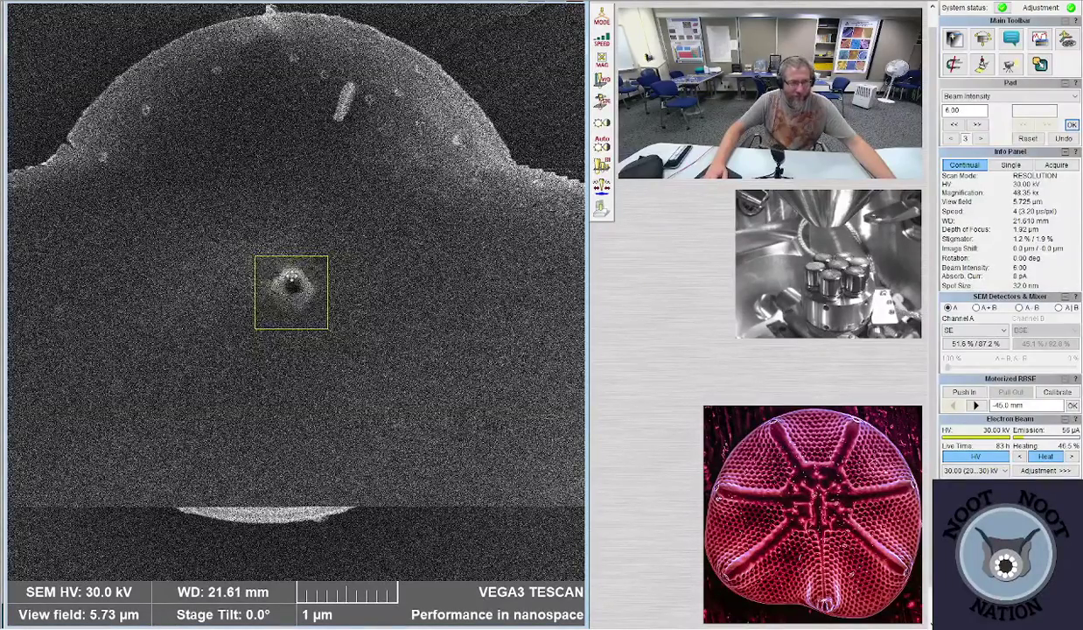
pyautogui.scroll(4, 285, 360)
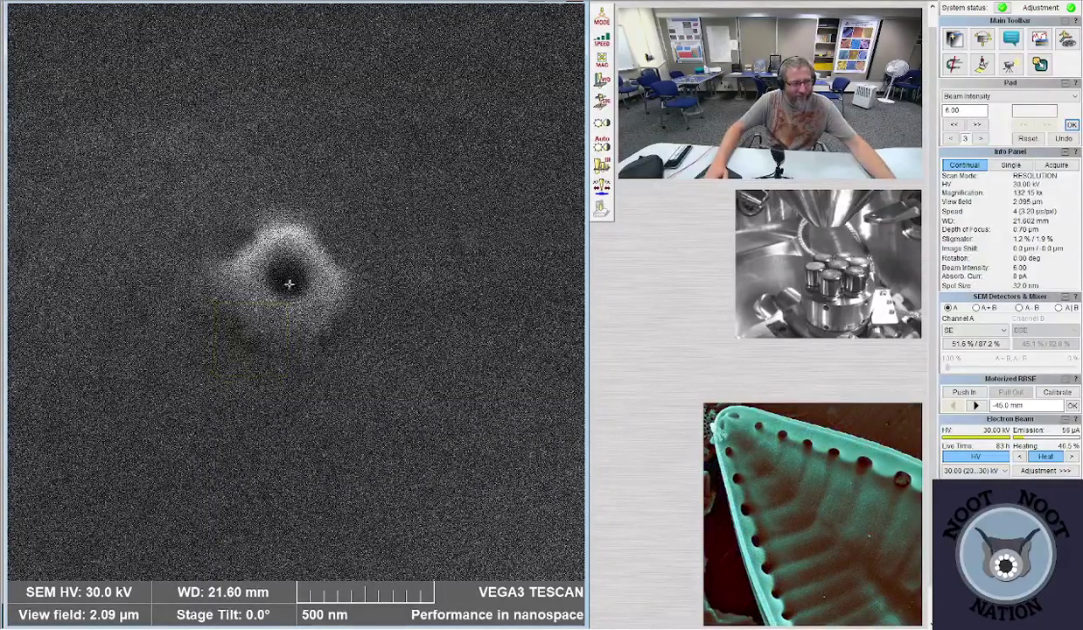
pyautogui.scroll(-5, 289, 293)
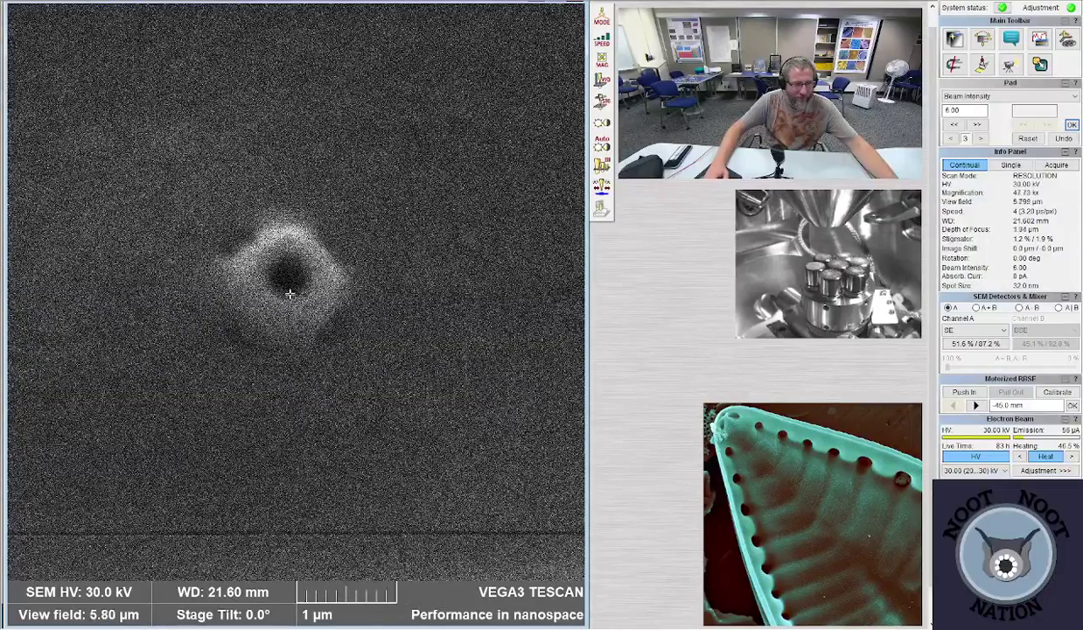
pyautogui.scroll(-2, 290, 293)
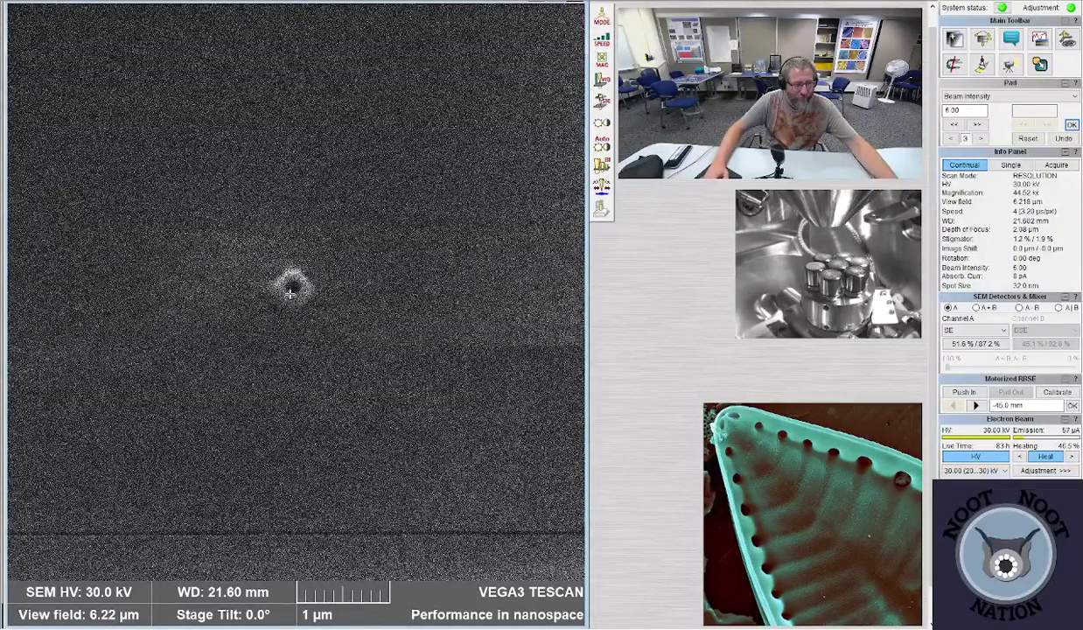
pyautogui.scroll(-2, 276, 329)
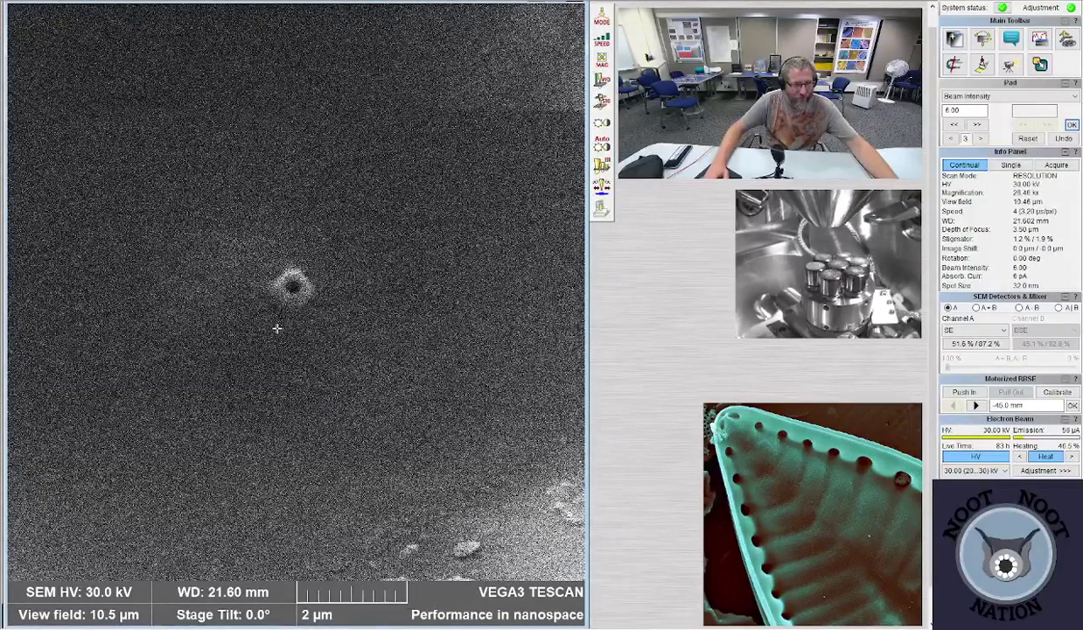
pyautogui.scroll(-3, 276, 328)
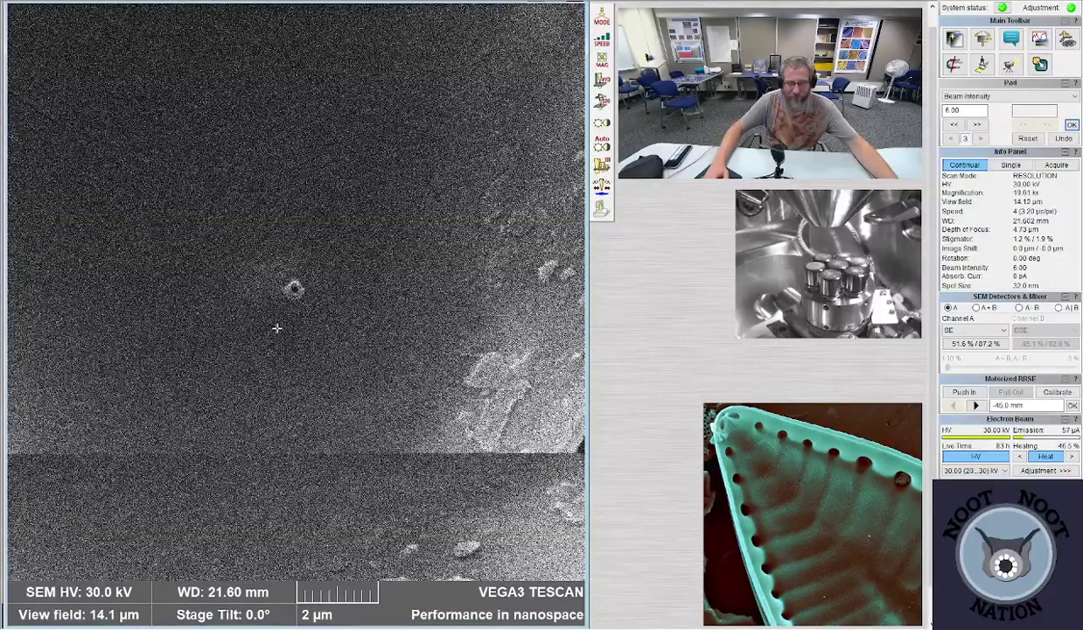
# - Frame the whole bowl-shaped round valve at a 19.2 µm view field and scan it slowly at speed 7
pyautogui.scroll(-3, 276, 328)
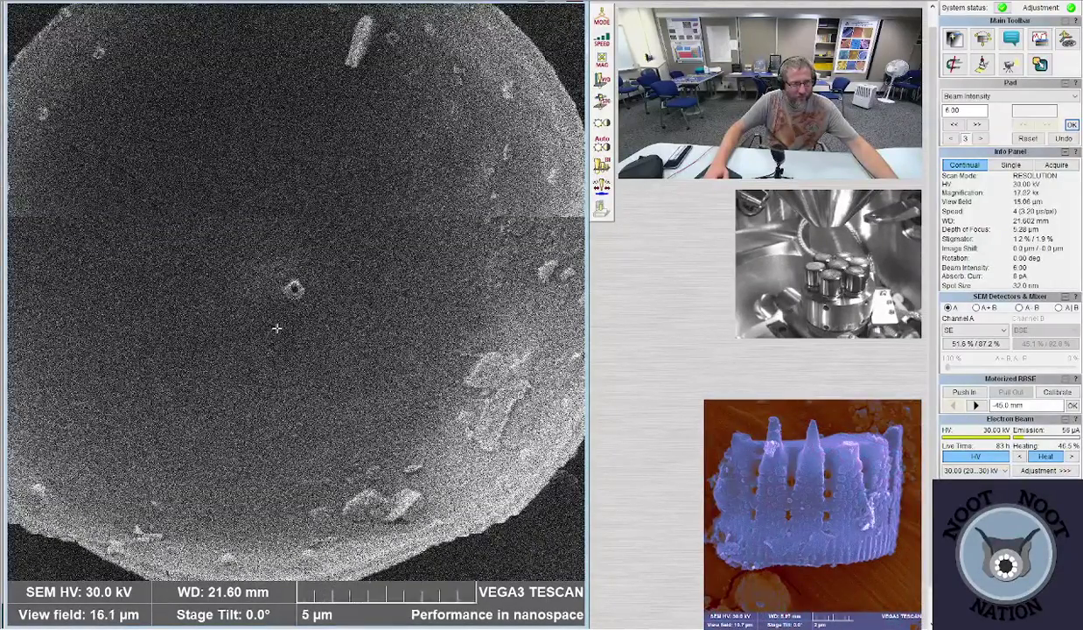
pyautogui.scroll(-2, 276, 328)
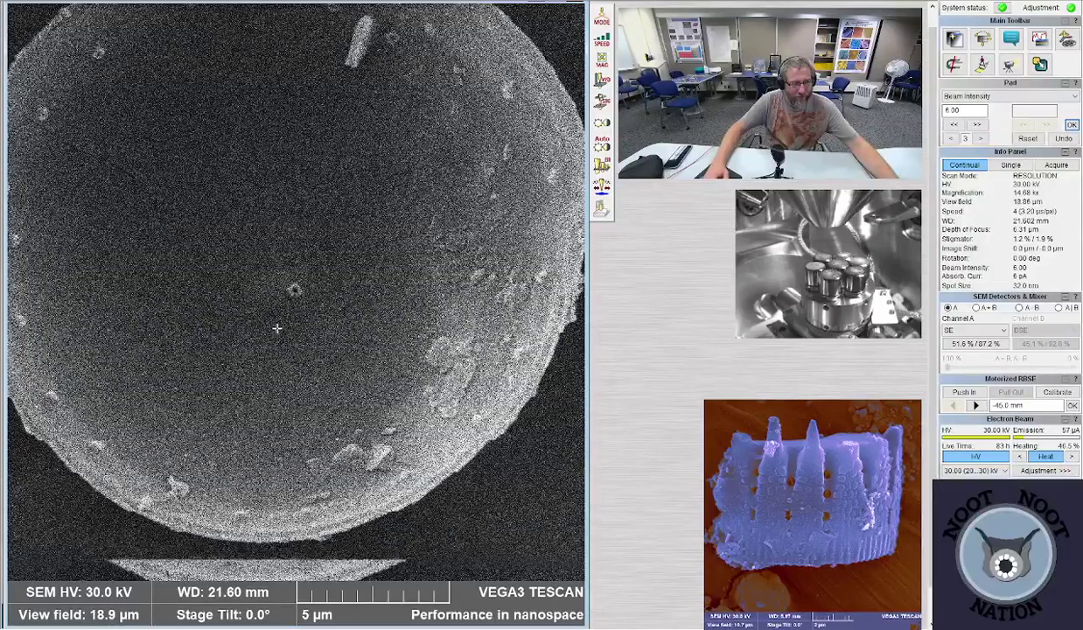
pyautogui.scroll(-1, 276, 328)
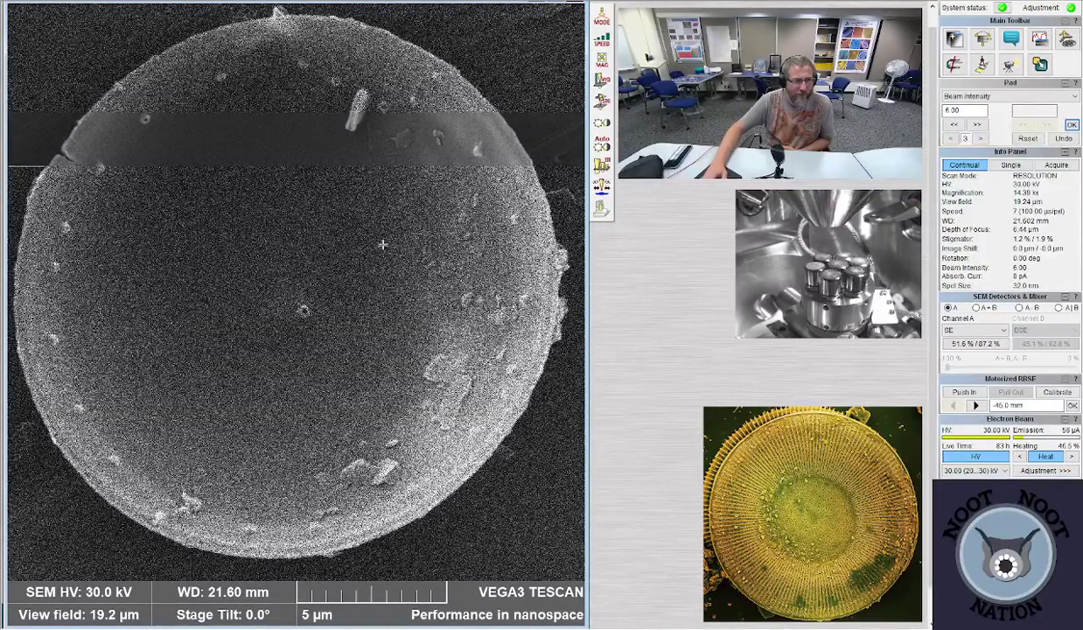
pyautogui.click(606, 215)
pyautogui.moveTo(531, 129); pyautogui.dragTo(416, 14)
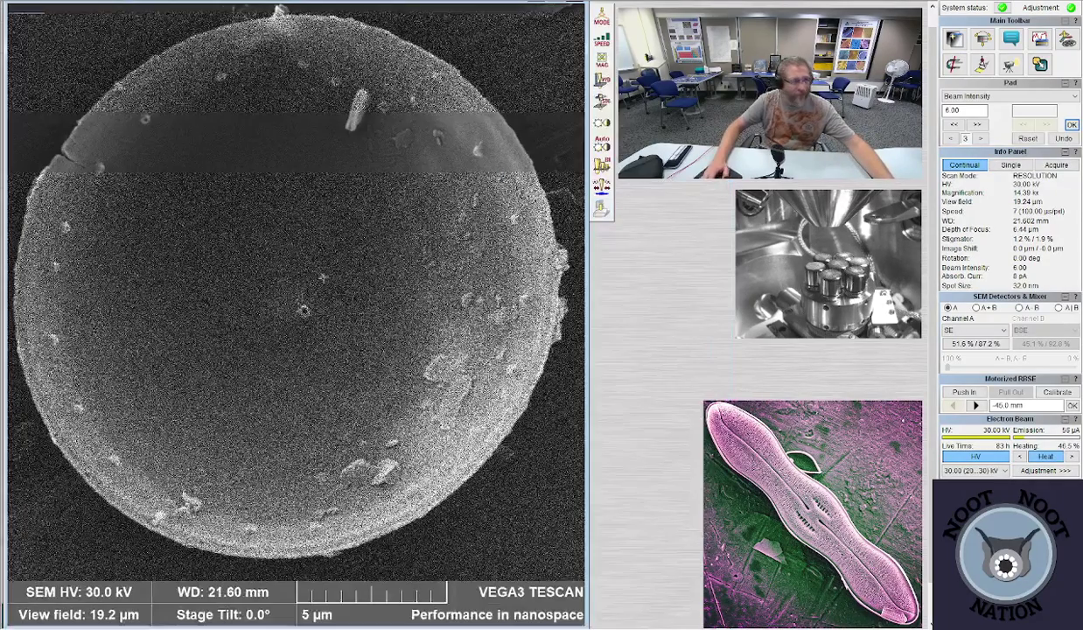
# - Widen the view from the bowl-shaped valve and survey the surrounding diatoms at an 856 µm view field
pyautogui.scroll(-3, 301, 359)
pyautogui.scroll(-1, 301, 360)
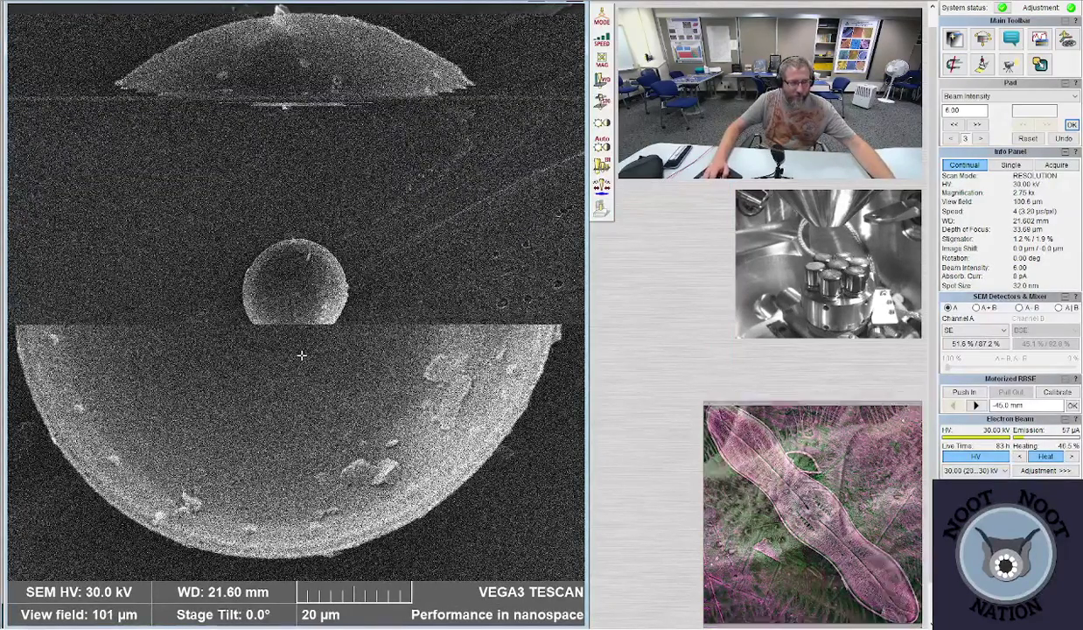
pyautogui.scroll(-4, 304, 354)
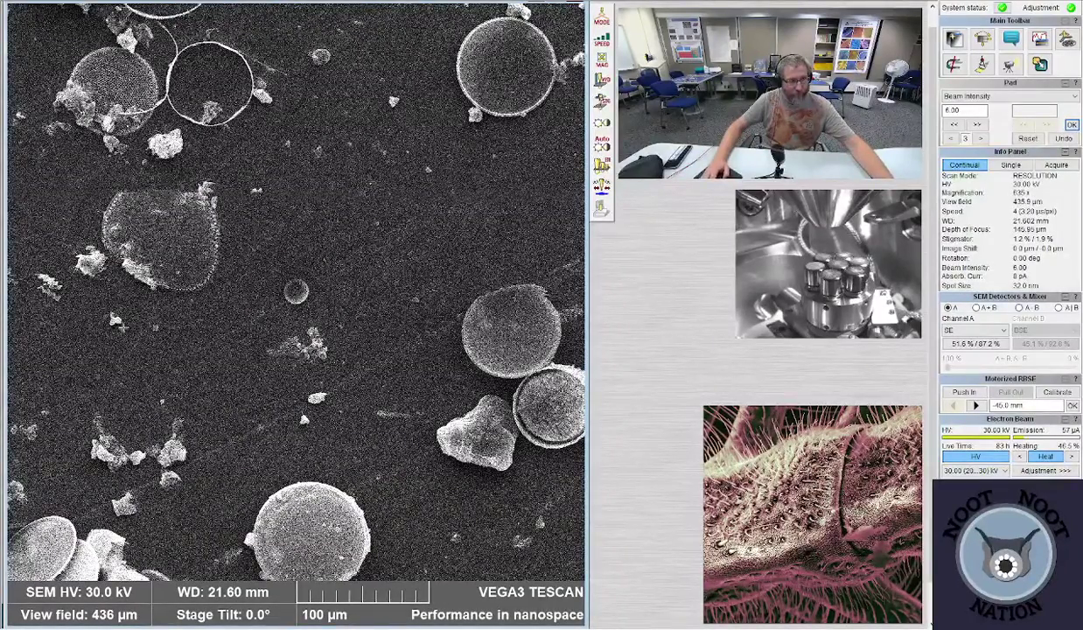
pyautogui.scroll(-3, 40, 426)
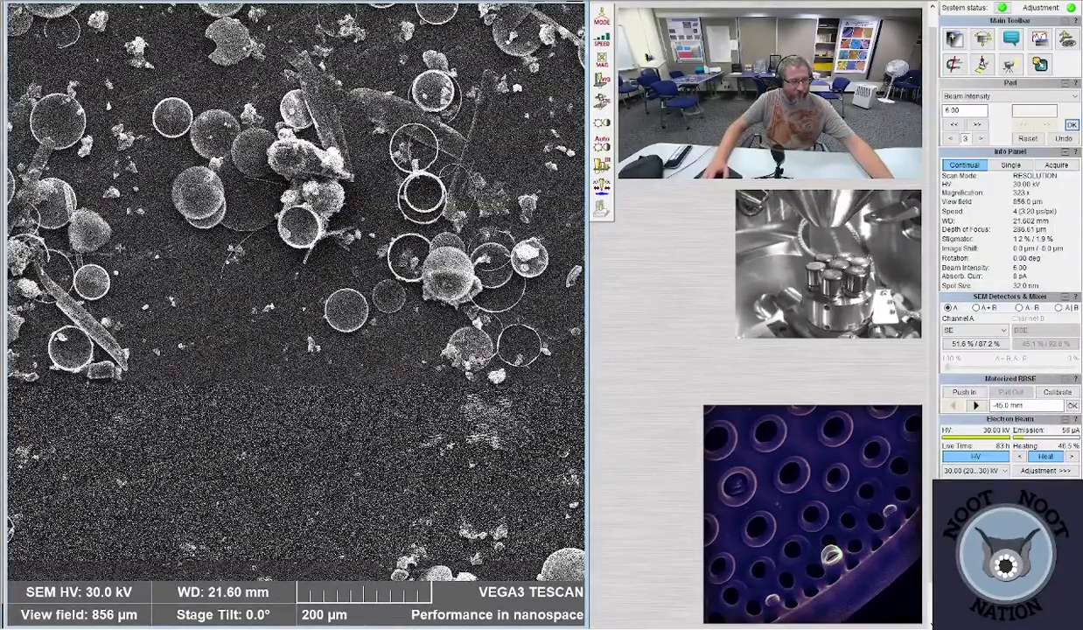
# - Examine the debris-topped round valve beside the long pointed diatom at a 46.8 µm field, returning to a 189 µm field
pyautogui.scroll(5, 296, 289)
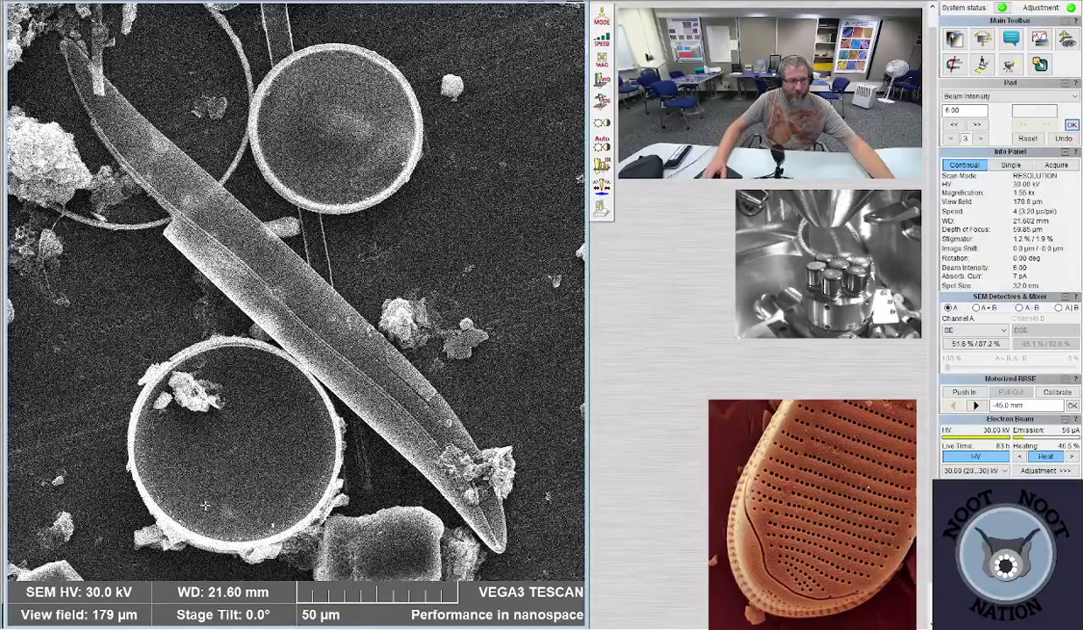
pyautogui.scroll(6, 234, 445)
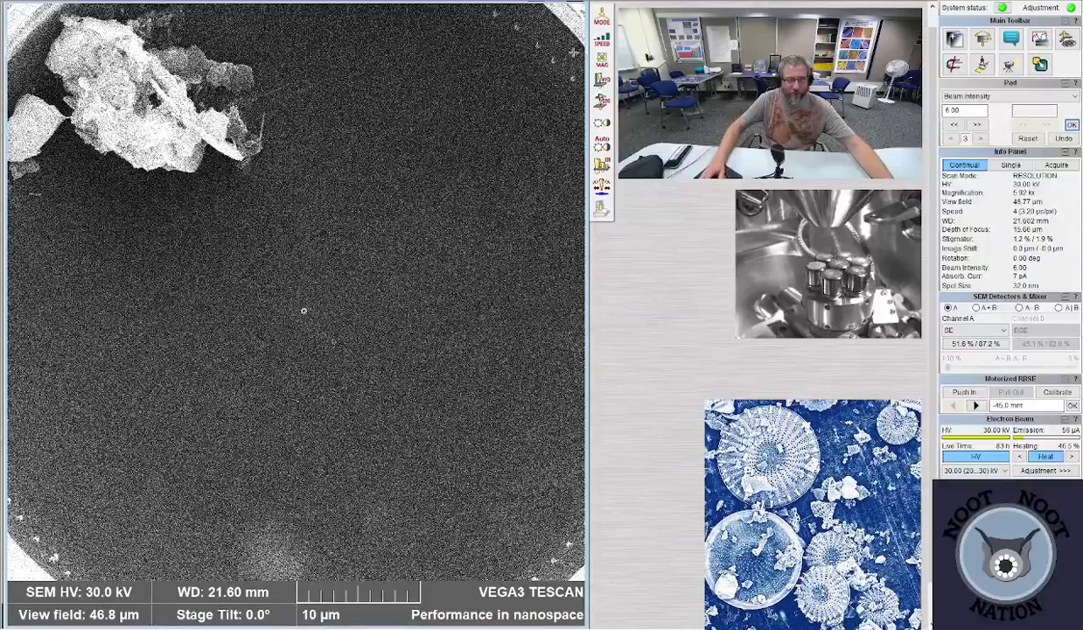
pyautogui.scroll(-10, 451, 3)
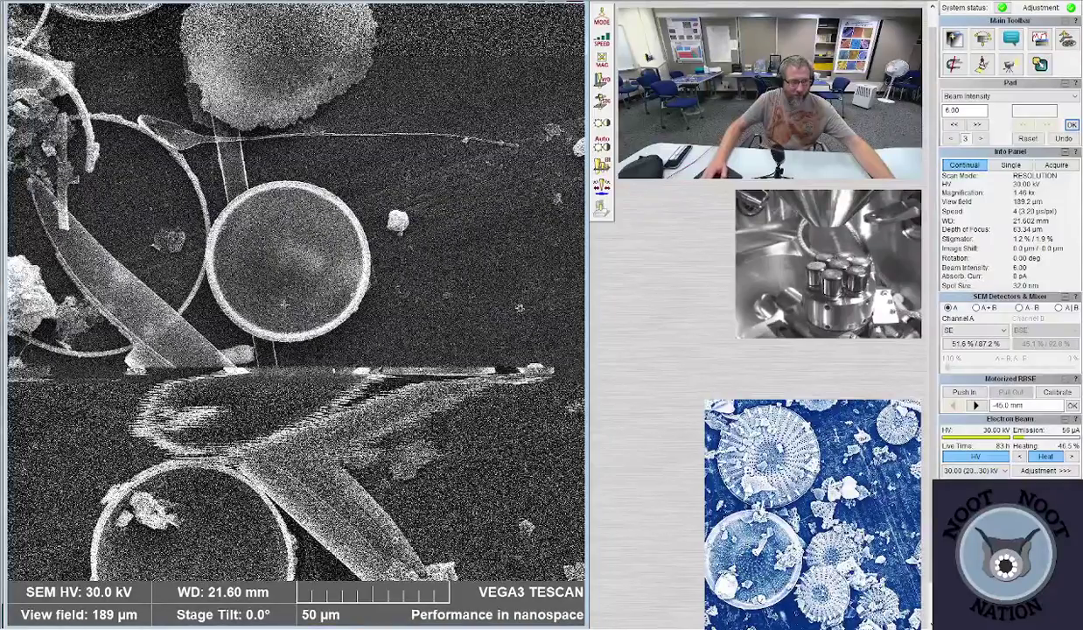
# - Examine the thick-rimmed round valve at a 62.2 µm view field and return to a 633 µm survey view
pyautogui.scroll(5, 326, 306)
pyautogui.scroll(3, 327, 302)
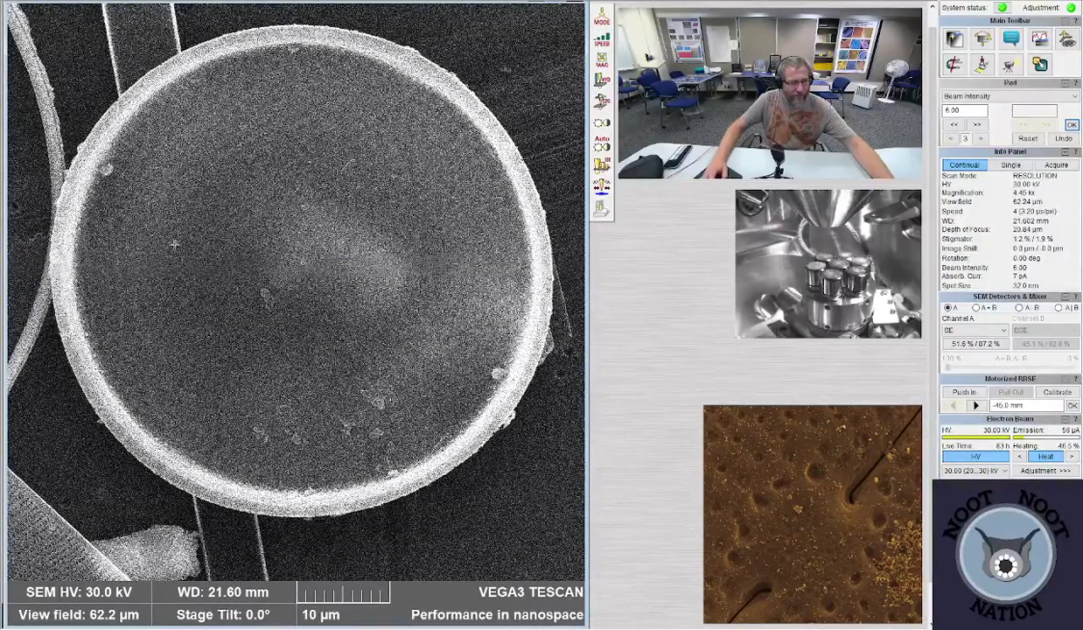
pyautogui.scroll(-5, 185, 287)
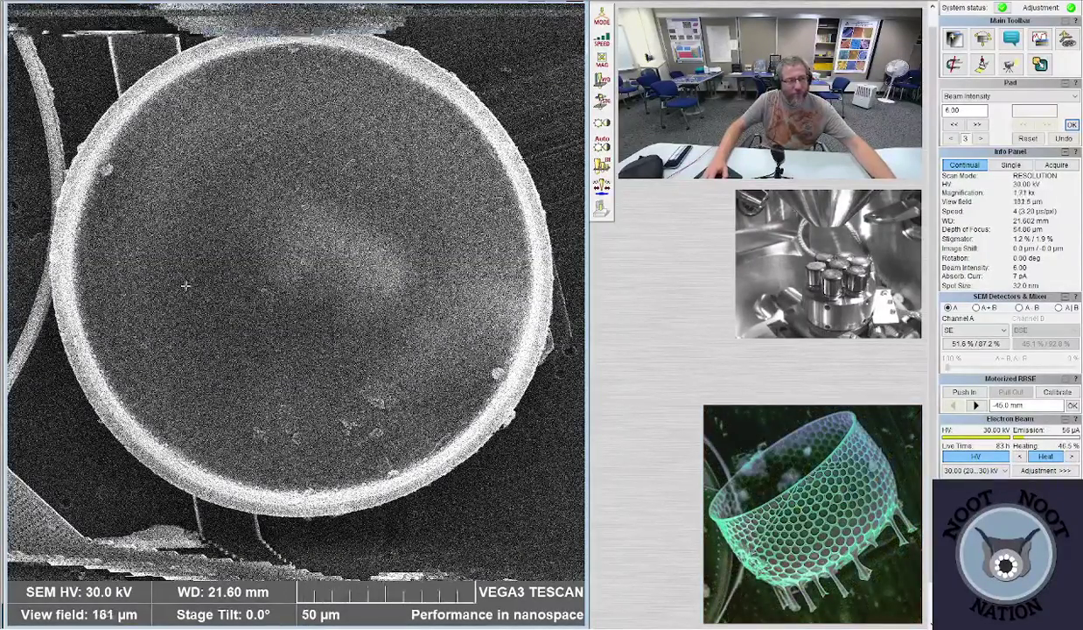
pyautogui.scroll(-1, 185, 287)
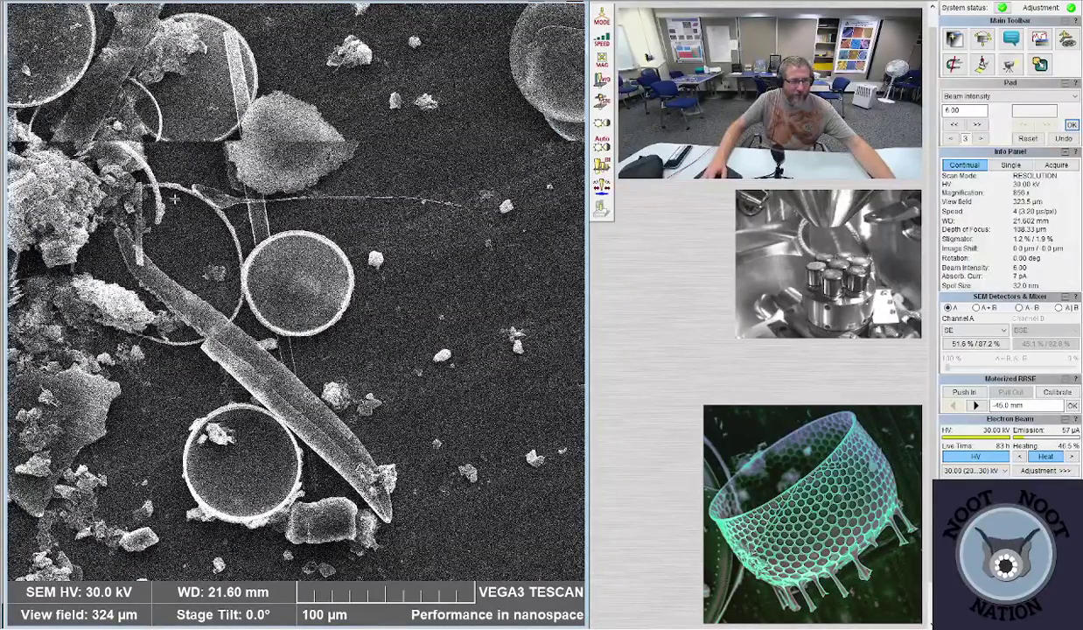
pyautogui.scroll(-3, 135, 362)
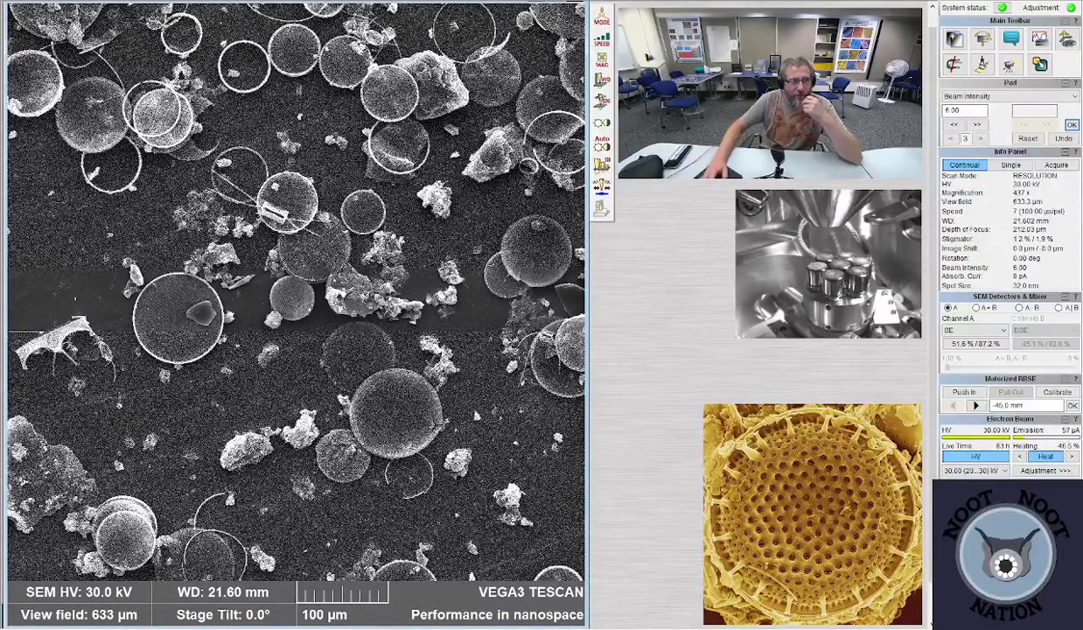
# - At scan speed 4, examine the box-shaped horned diatom beside the rings at a 68.1 µm field and widen to 395 µm
pyautogui.press('4')
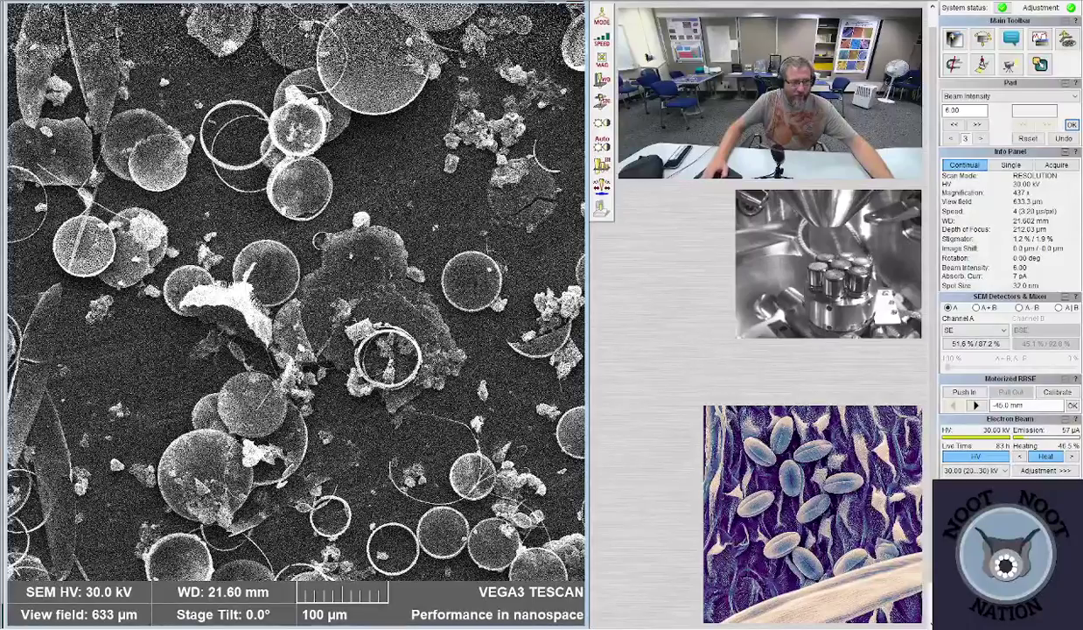
pyautogui.scroll(5, 296, 293)
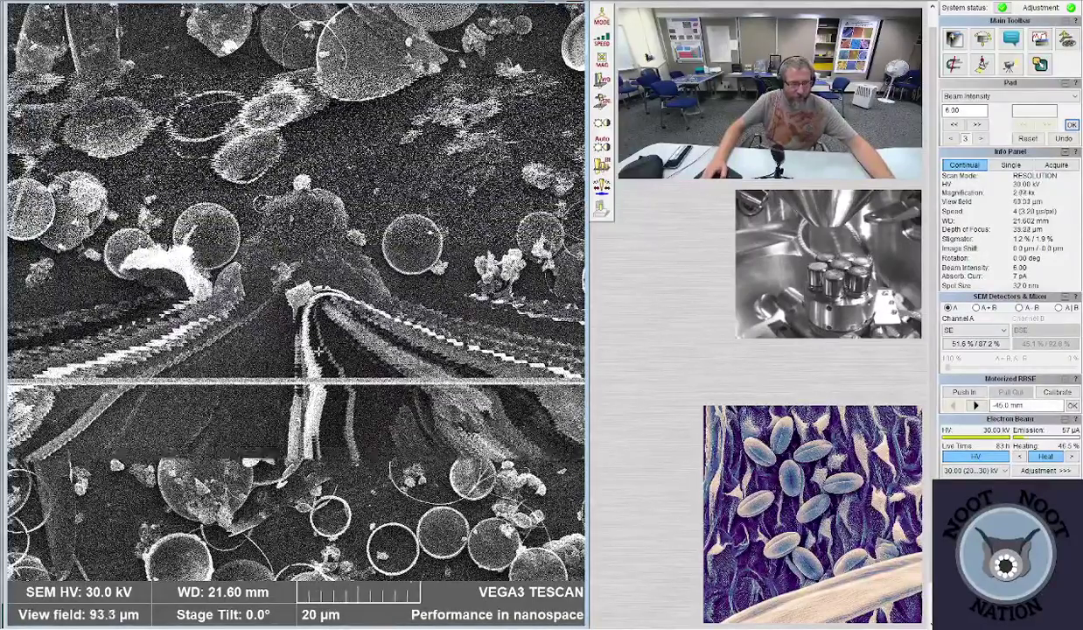
pyautogui.scroll(2, 286, 348)
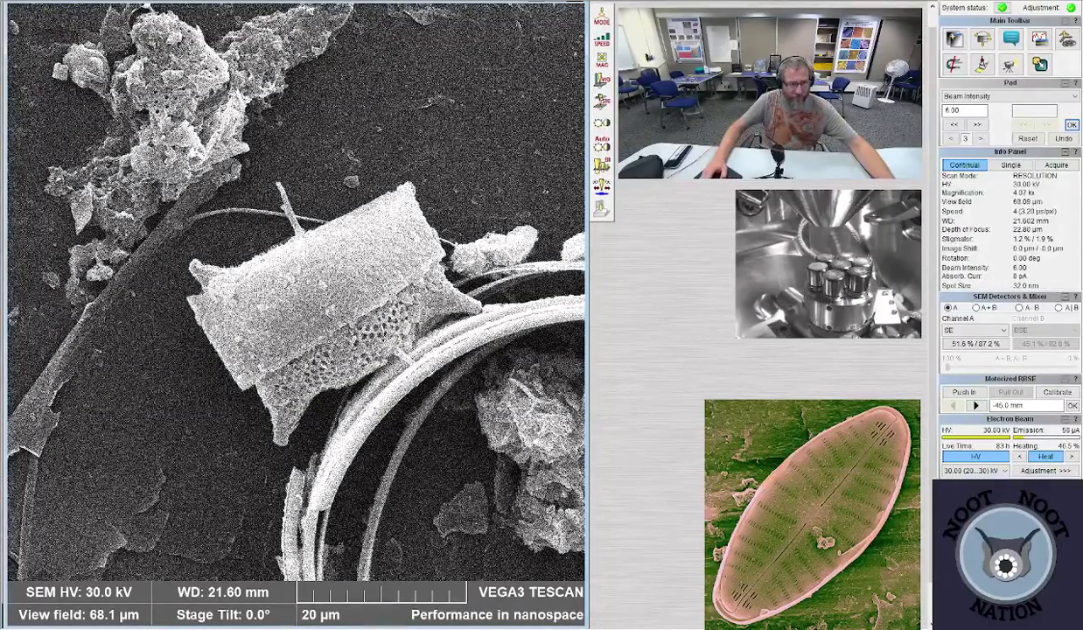
pyautogui.scroll(-4, 286, 348)
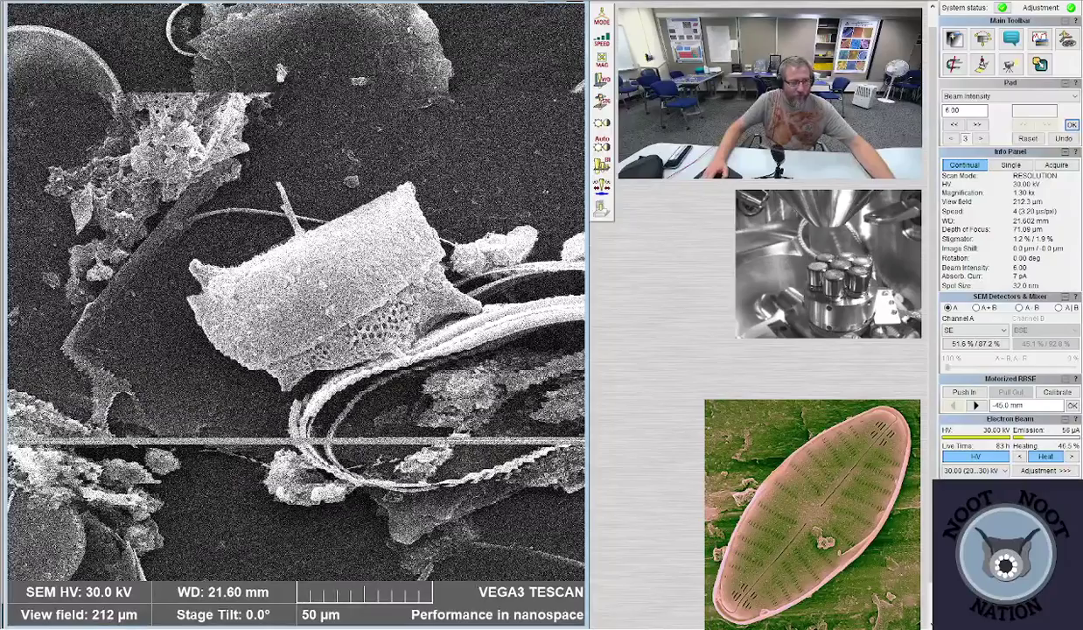
pyautogui.scroll(-3, 295, 297)
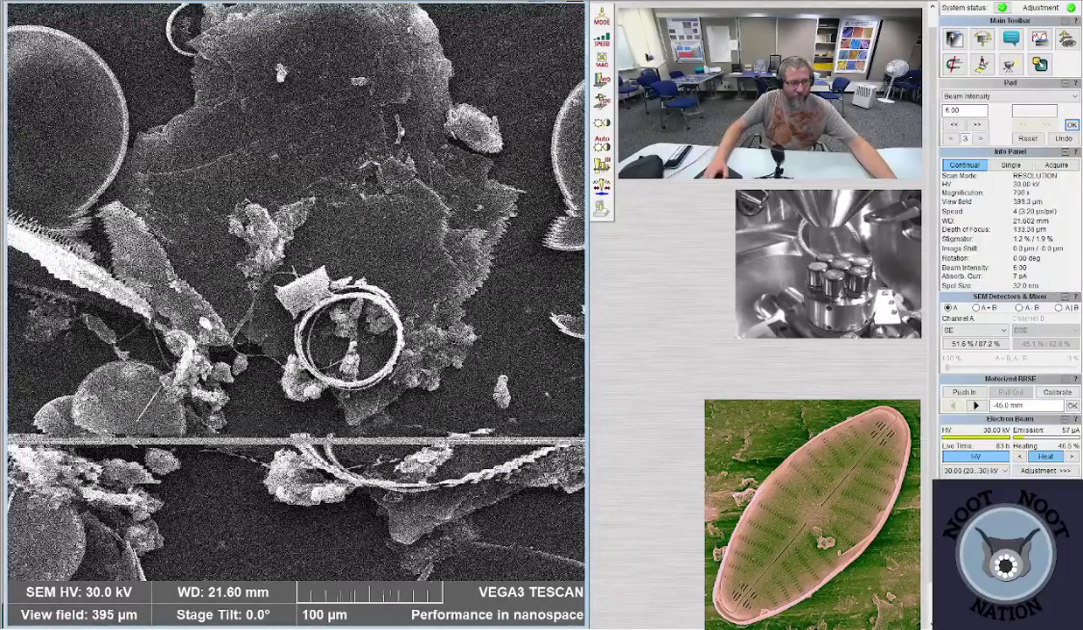
# - Survey further to the spiny-rimmed round valve among the debris and widen the view around it beyond a 271 µm field
pyautogui.scroll(-1, 295, 298)
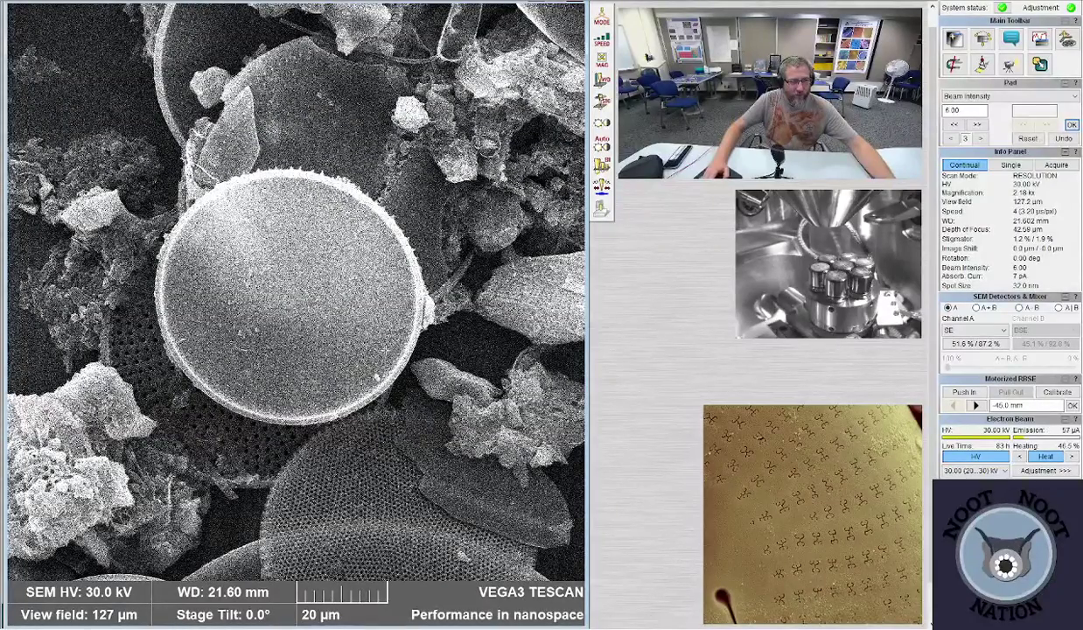
pyautogui.scroll(-3, 269, 425)
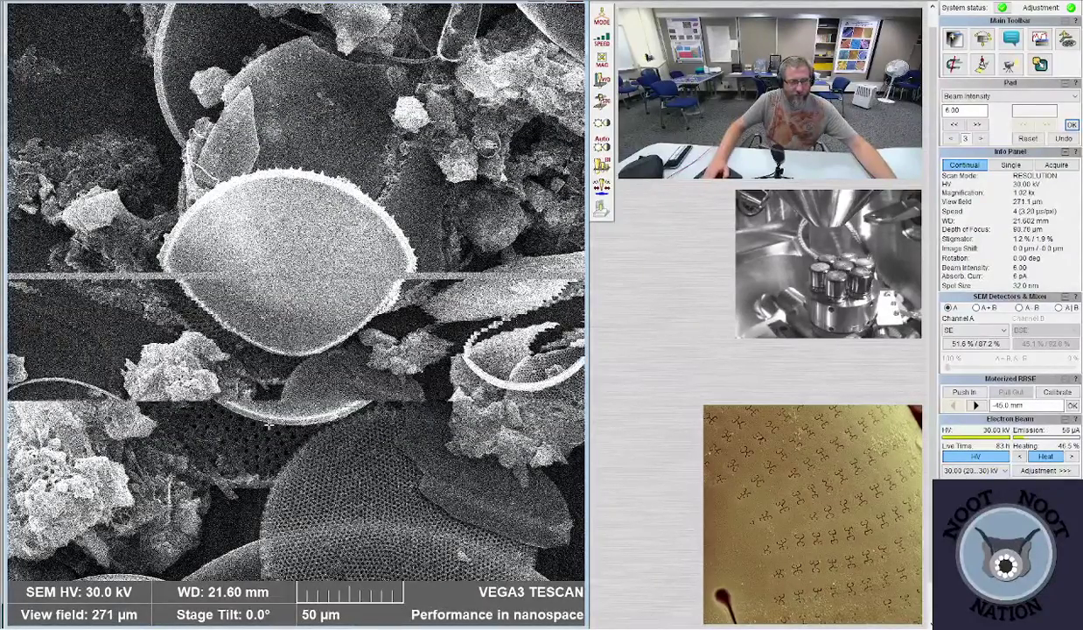
pyautogui.scroll(-2, 268, 425)
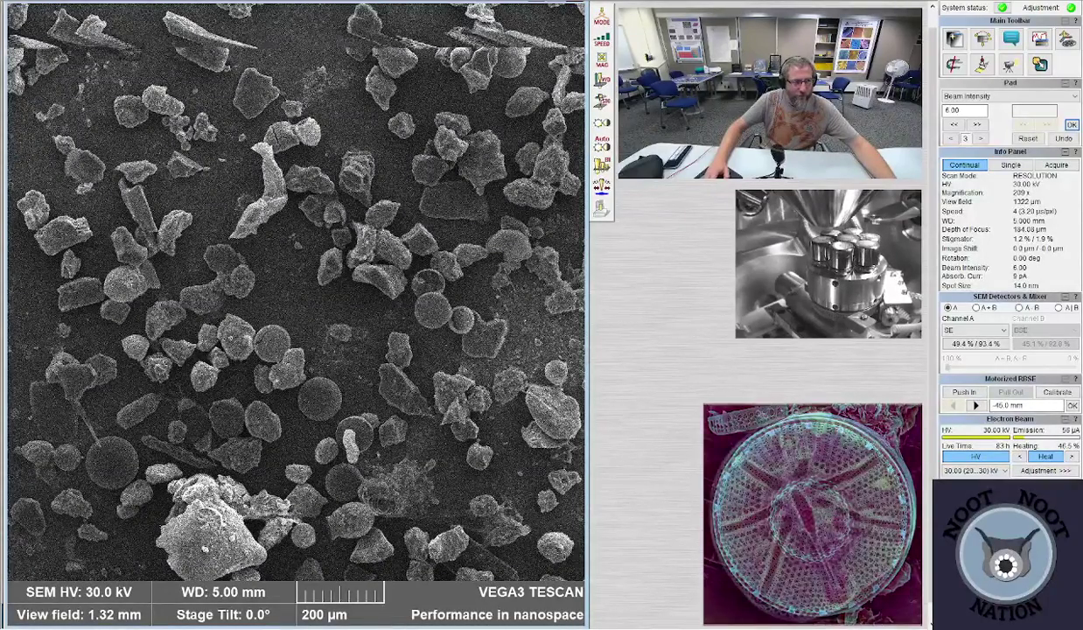
# - Examine the lumpy rounded grain at a 112 µm view field, then widen the view to 709 µm
pyautogui.scroll(10, 127, 280)
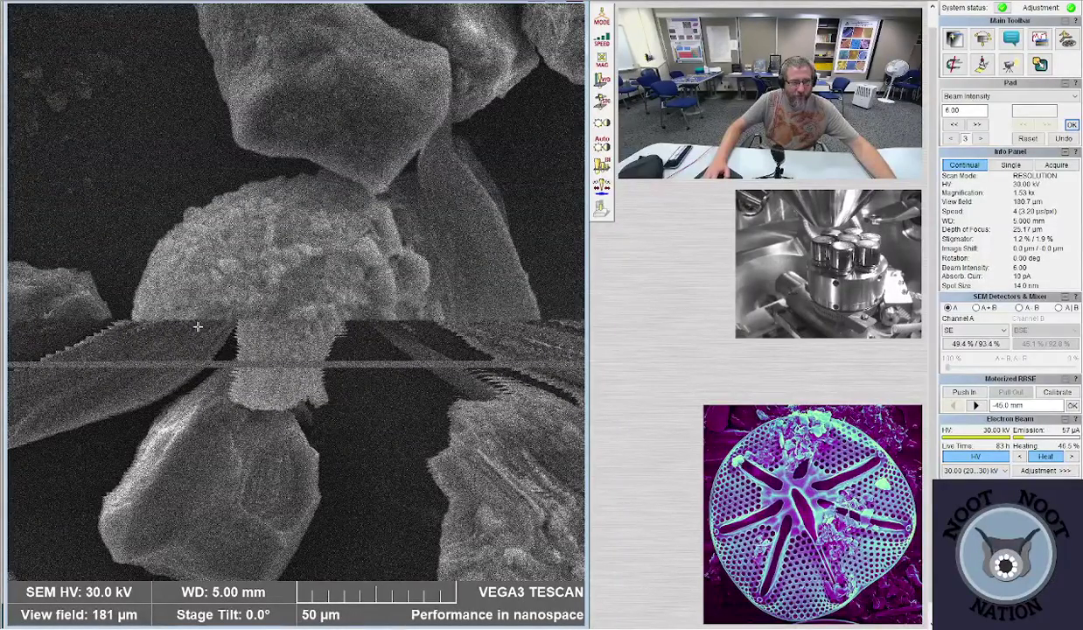
pyautogui.scroll(3, 373, 295)
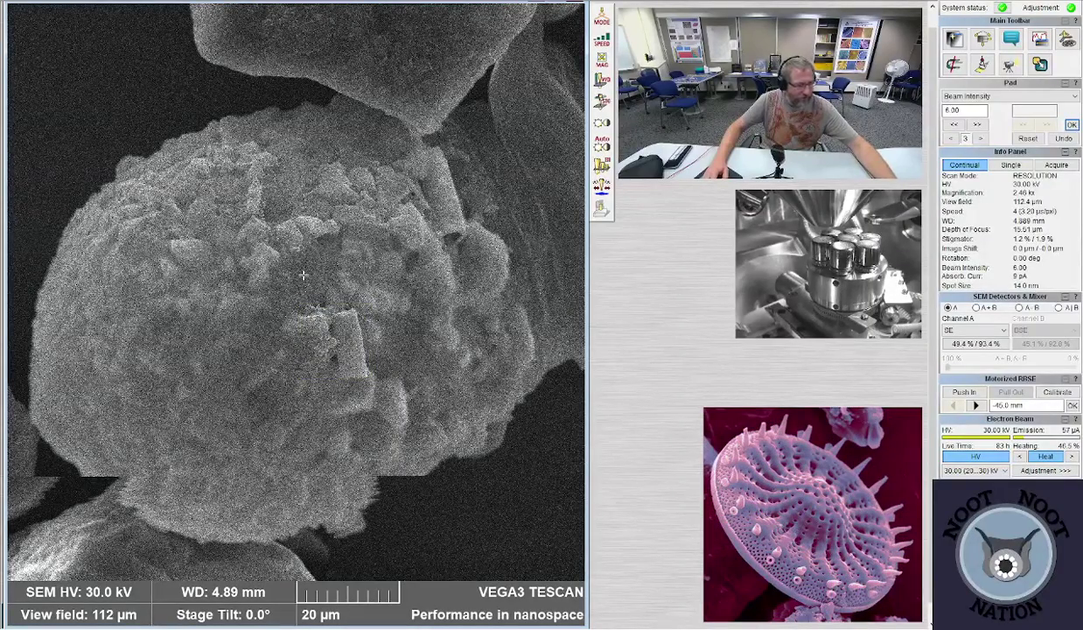
pyautogui.scroll(-3, 303, 275)
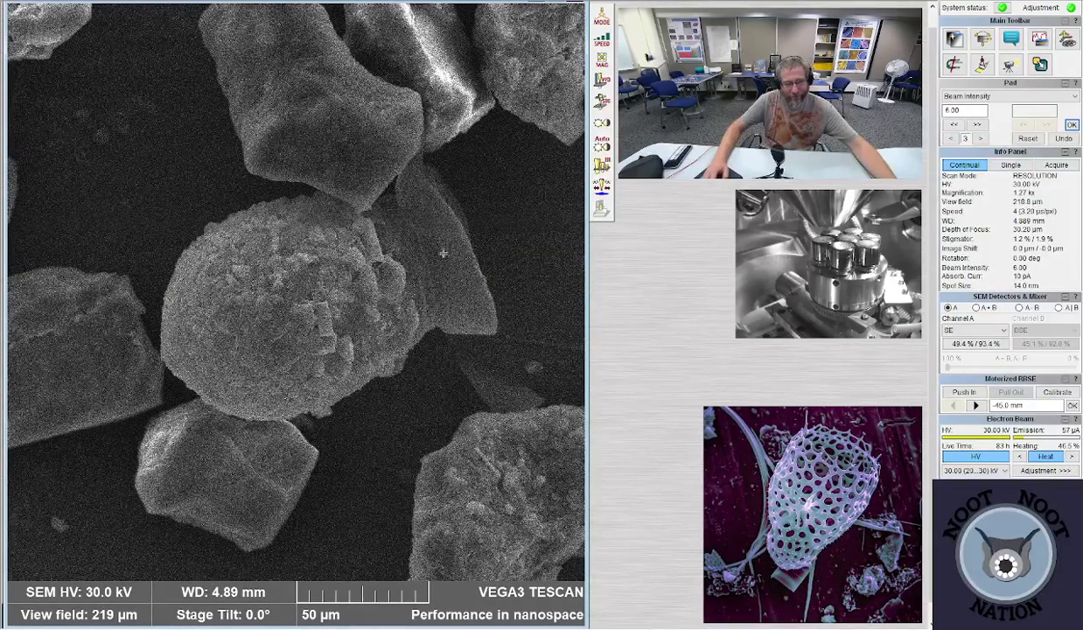
pyautogui.scroll(-3, 387, 202)
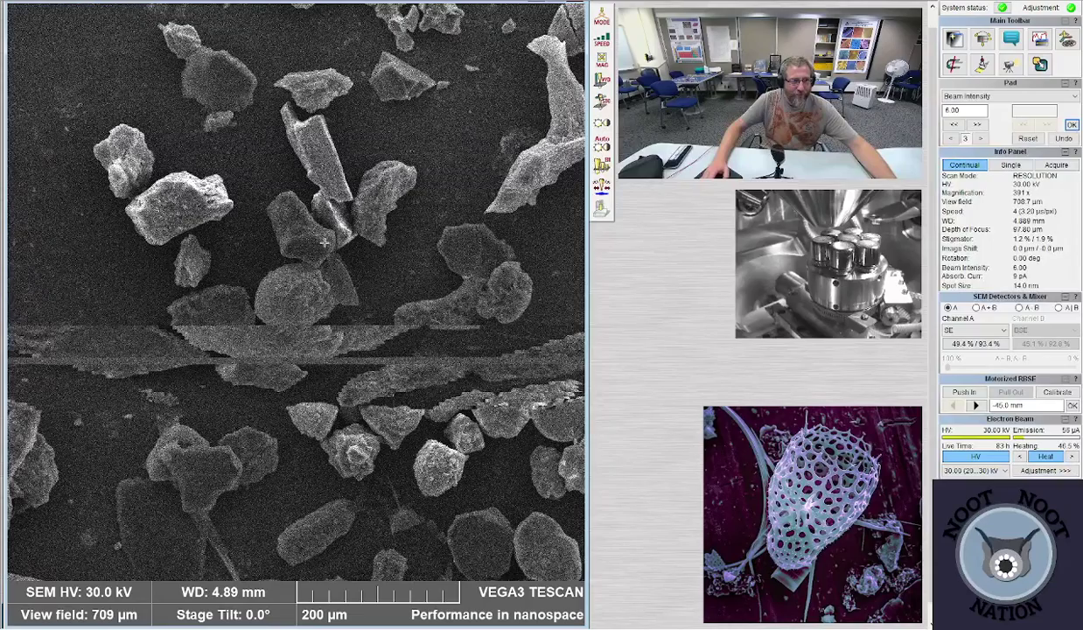
# - Move across the grains to the rounded-square diatom and frame it whole at a 119 µm view field
pyautogui.doubleClick(522, 66)
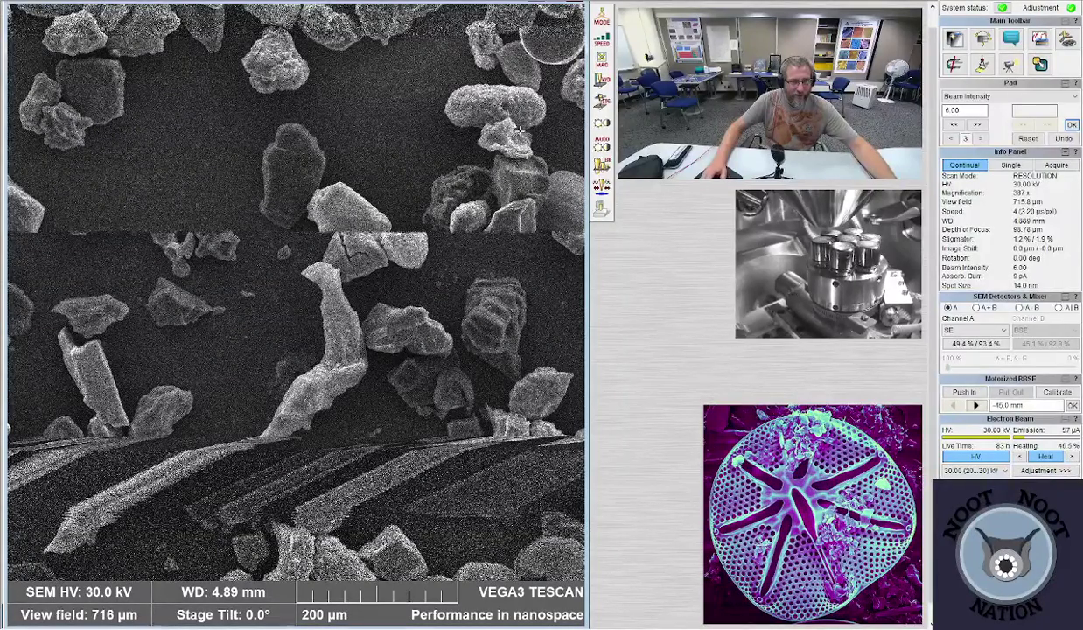
pyautogui.doubleClick(544, 63)
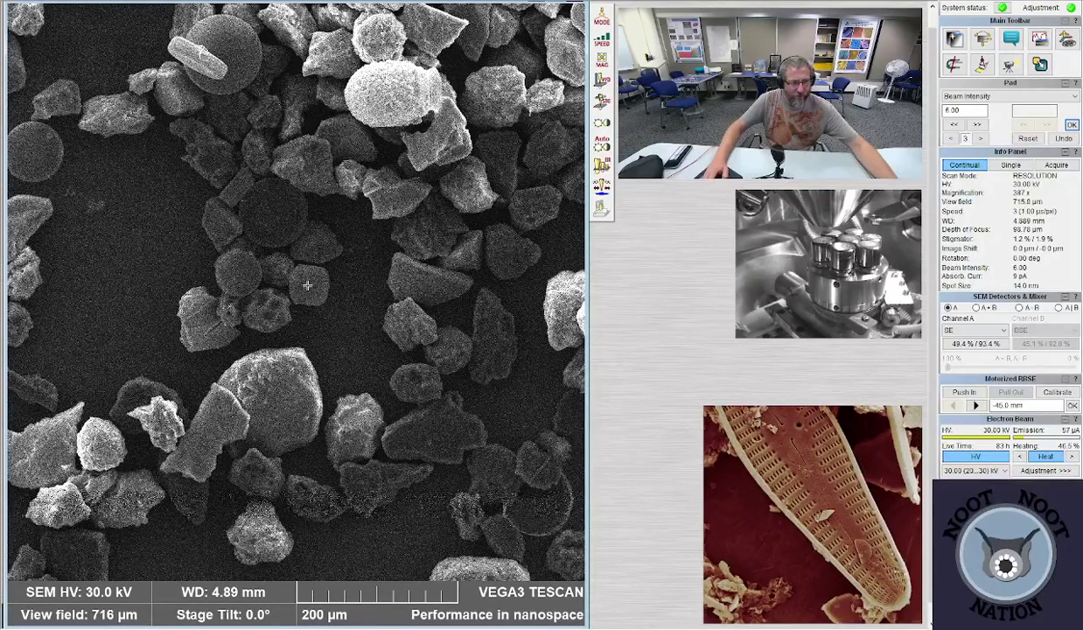
pyautogui.scroll(5, 307, 284)
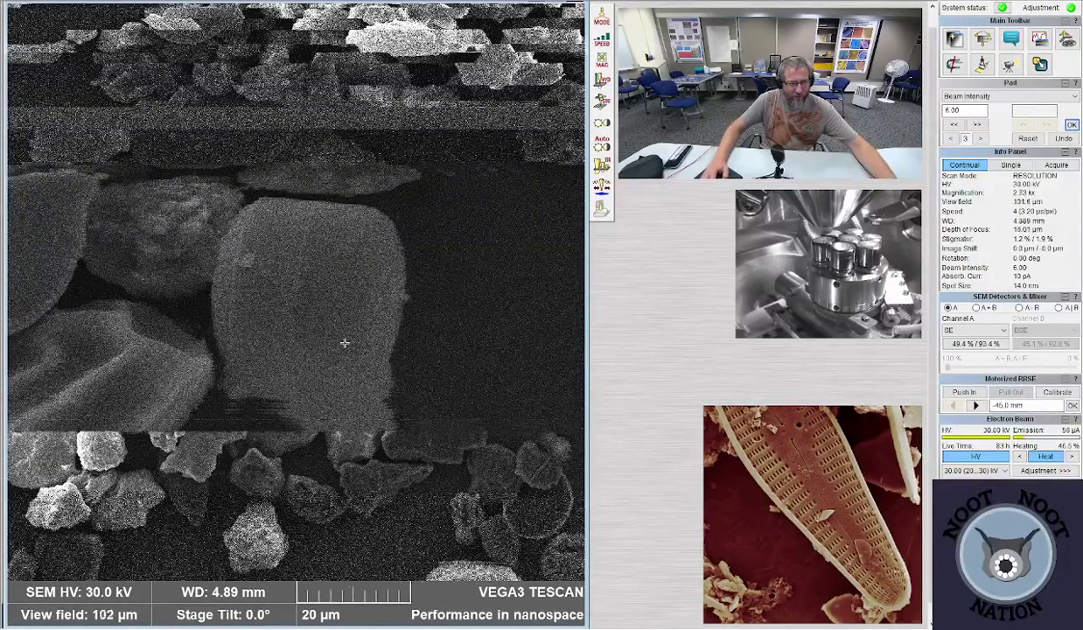
pyautogui.scroll(2, 344, 343)
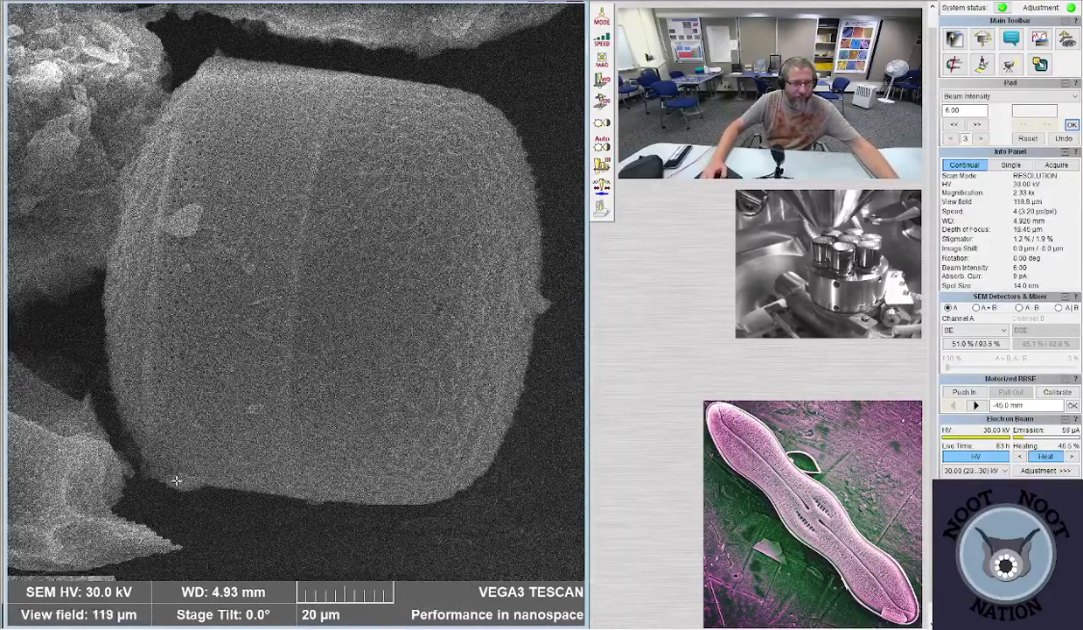
# - Inspect the faceted grain near the rounded-square diatom at a 134 µm field and widen to a 667 µm survey view
pyautogui.scroll(-1, 175, 481)
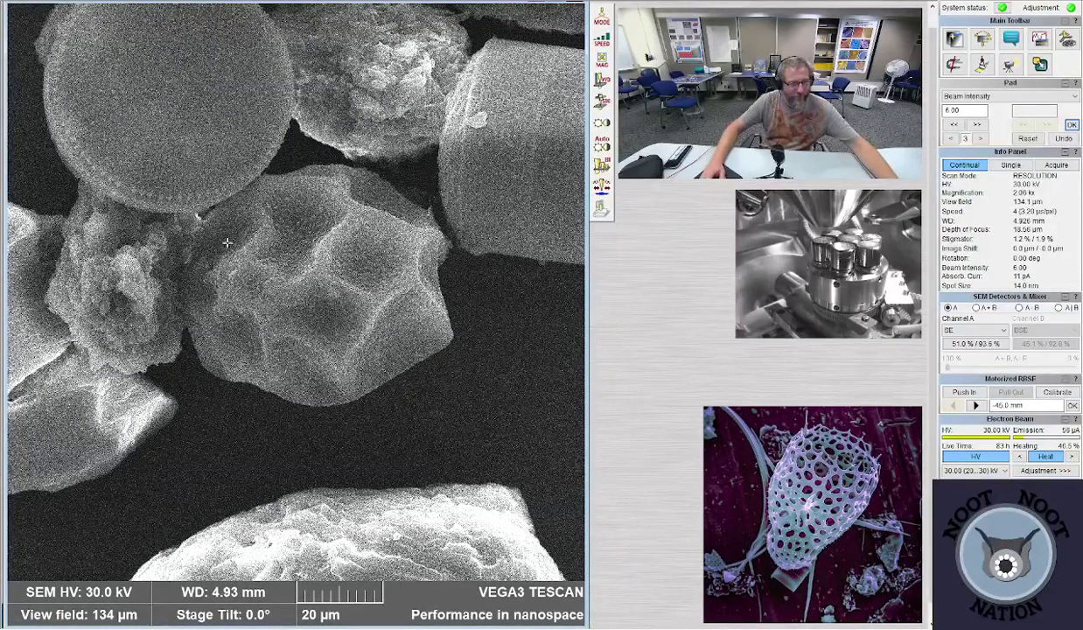
pyautogui.scroll(-8, 226, 242)
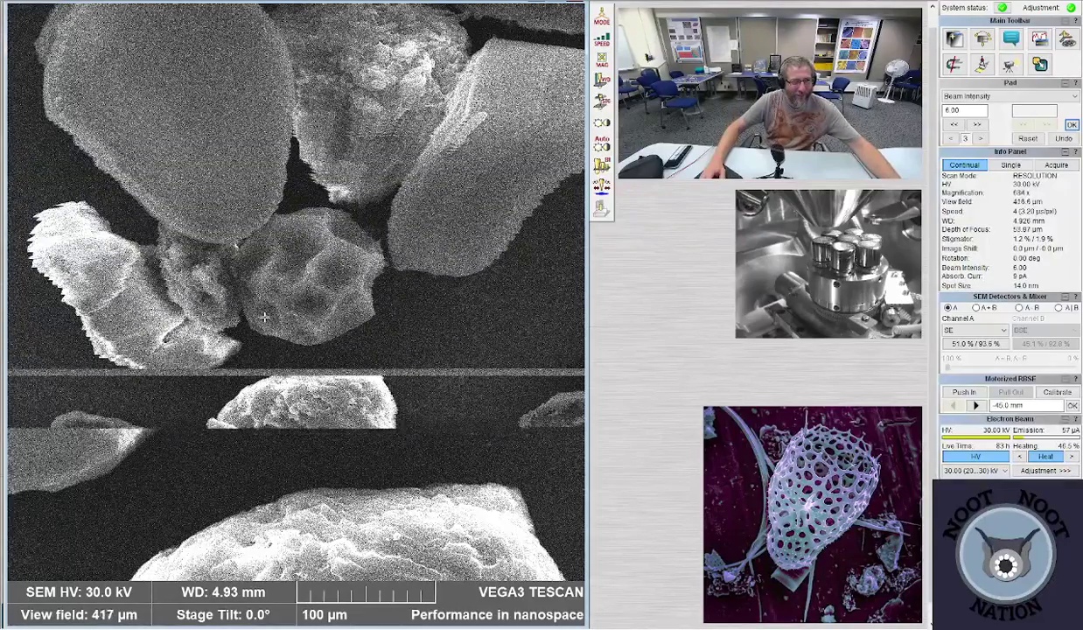
pyautogui.scroll(-2, 263, 318)
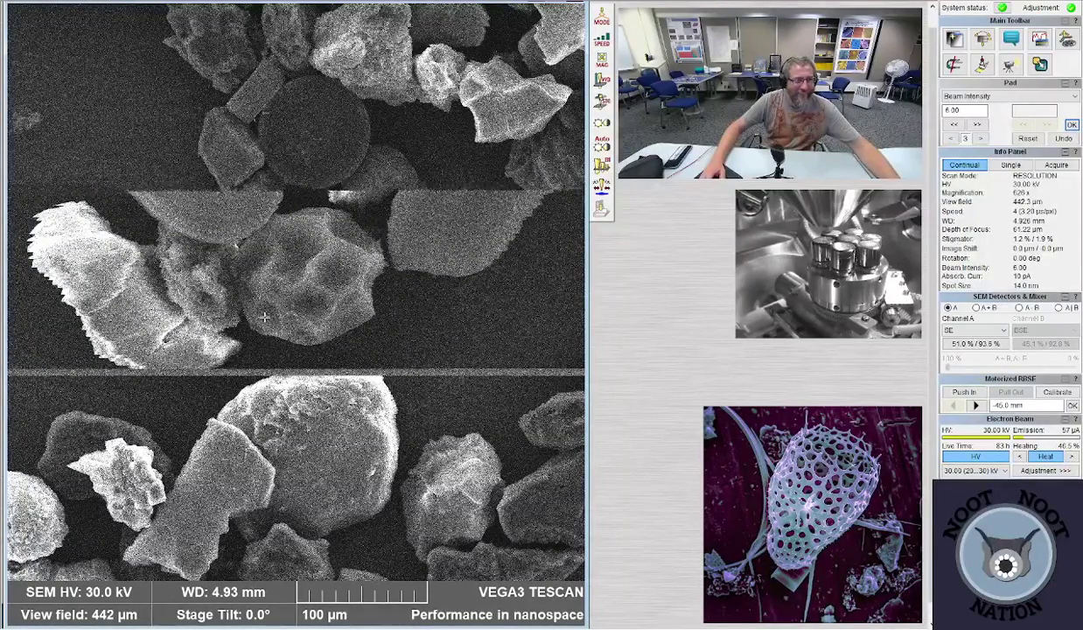
pyautogui.scroll(-1, 284, 203)
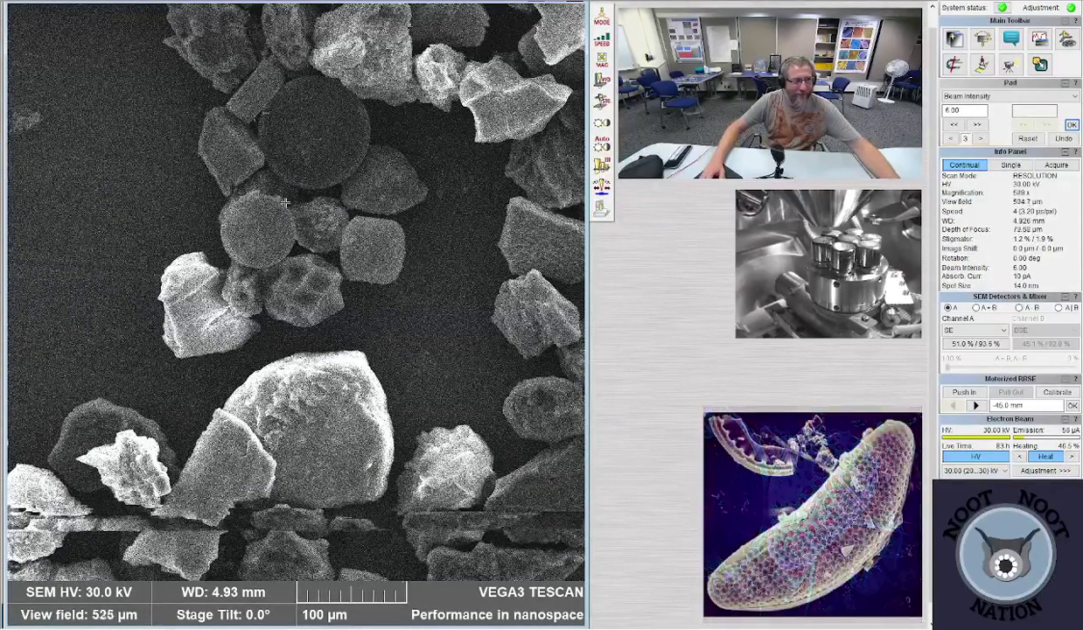
pyautogui.scroll(-2, 285, 204)
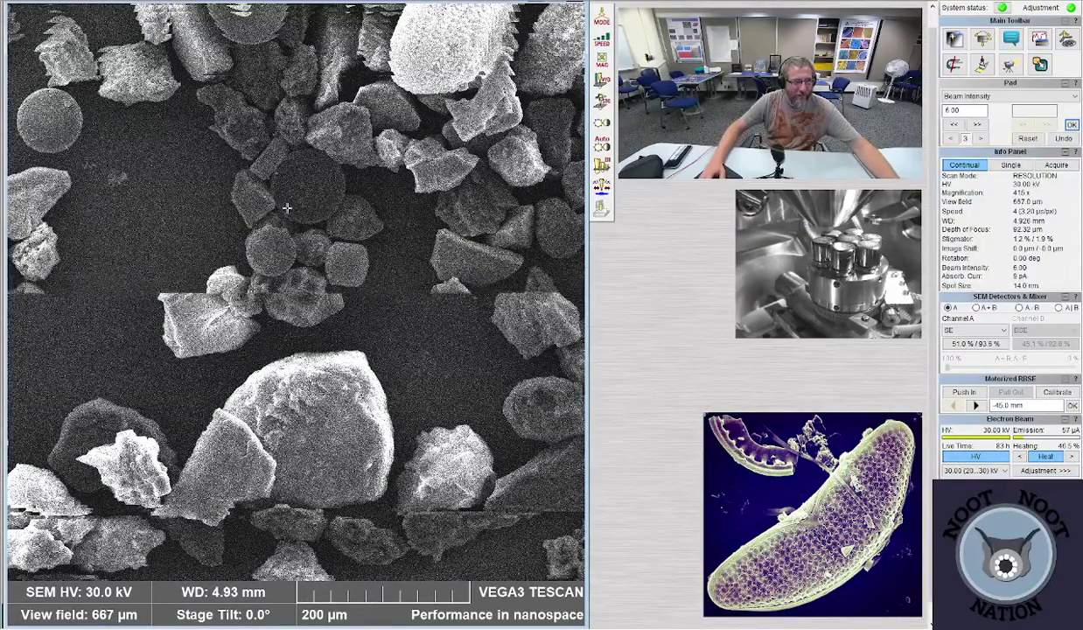
# - Widen the survey view to a 1.13 mm field and set the beam intensity to 10
pyautogui.scroll(-3, 287, 208)
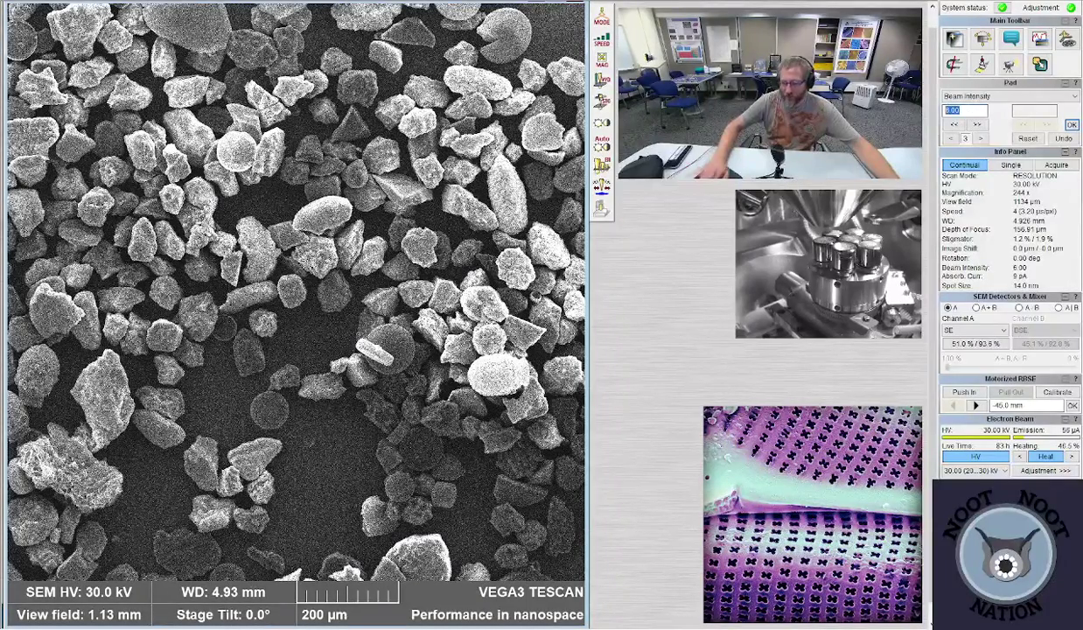
pyautogui.press('Return')
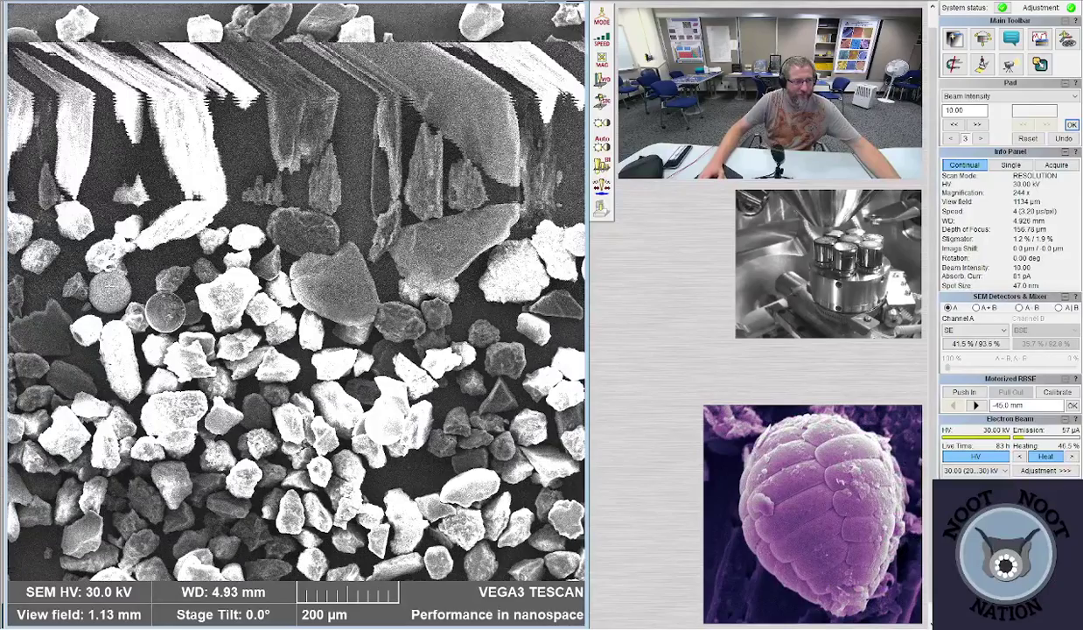
# - Centre the smooth round diatom among the grains, examine its surface at a 35.9 µm view field and widen to 547 µm
pyautogui.doubleClick(109, 292)
pyautogui.scroll(5, 289, 363)
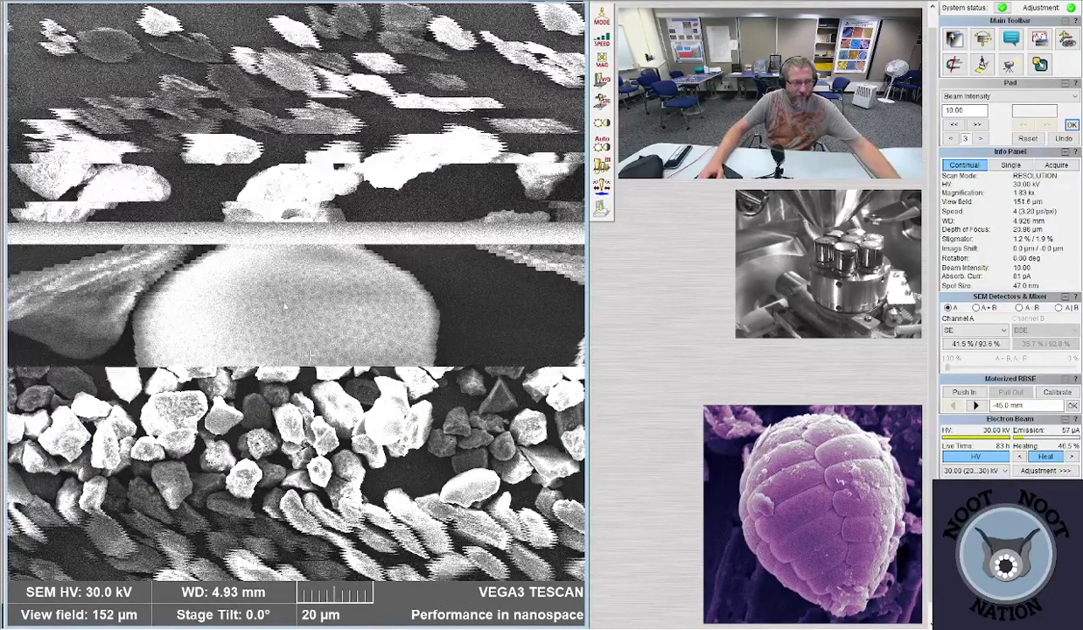
pyautogui.scroll(5, 288, 363)
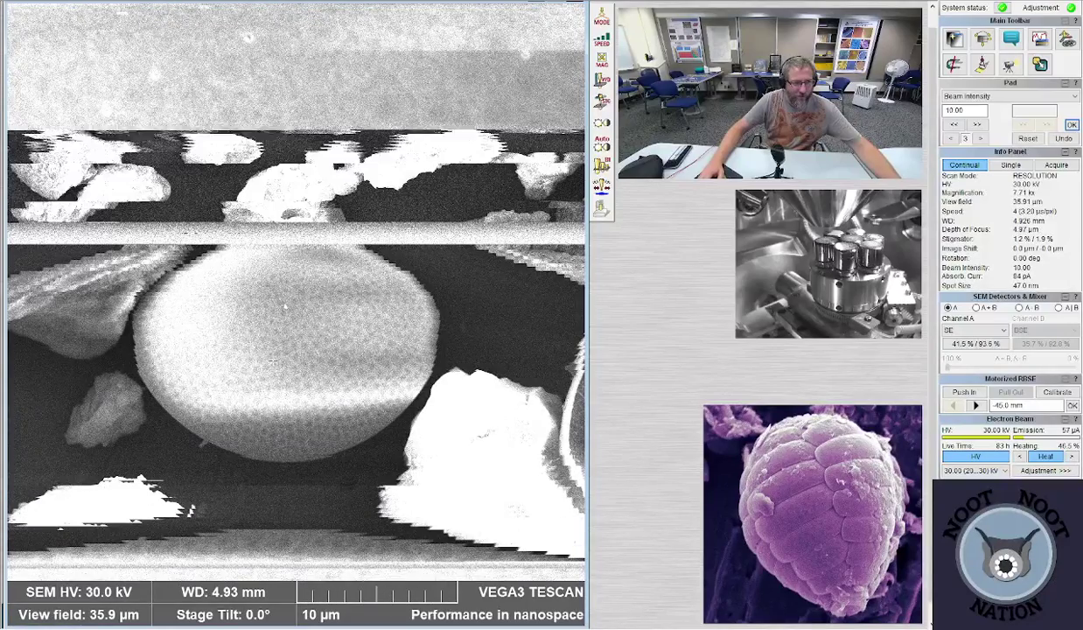
pyautogui.scroll(-4, 294, 343)
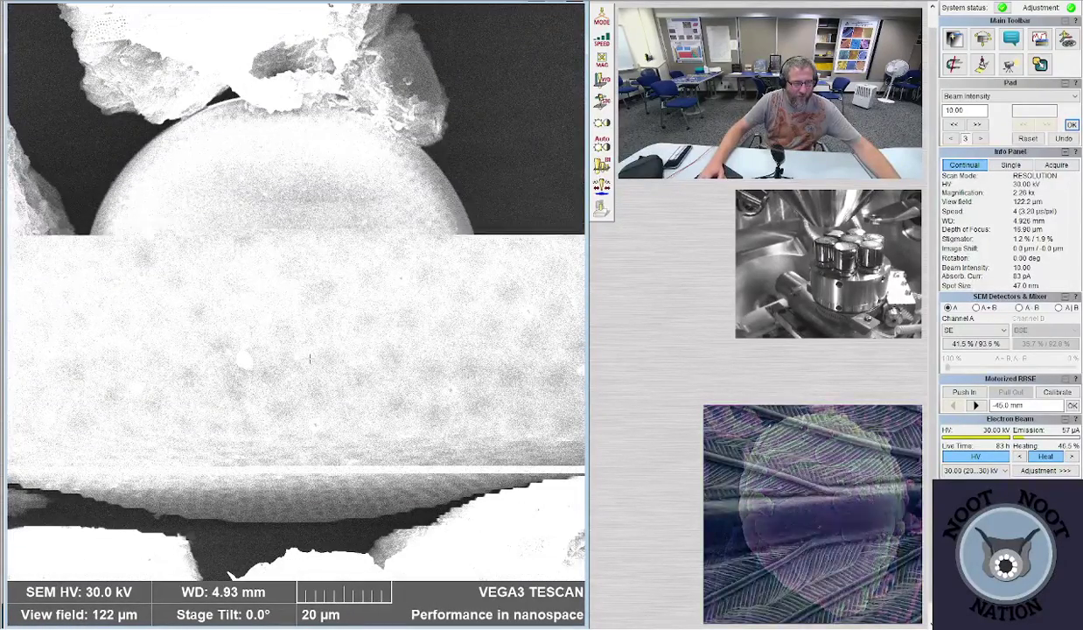
pyautogui.scroll(-5, 310, 358)
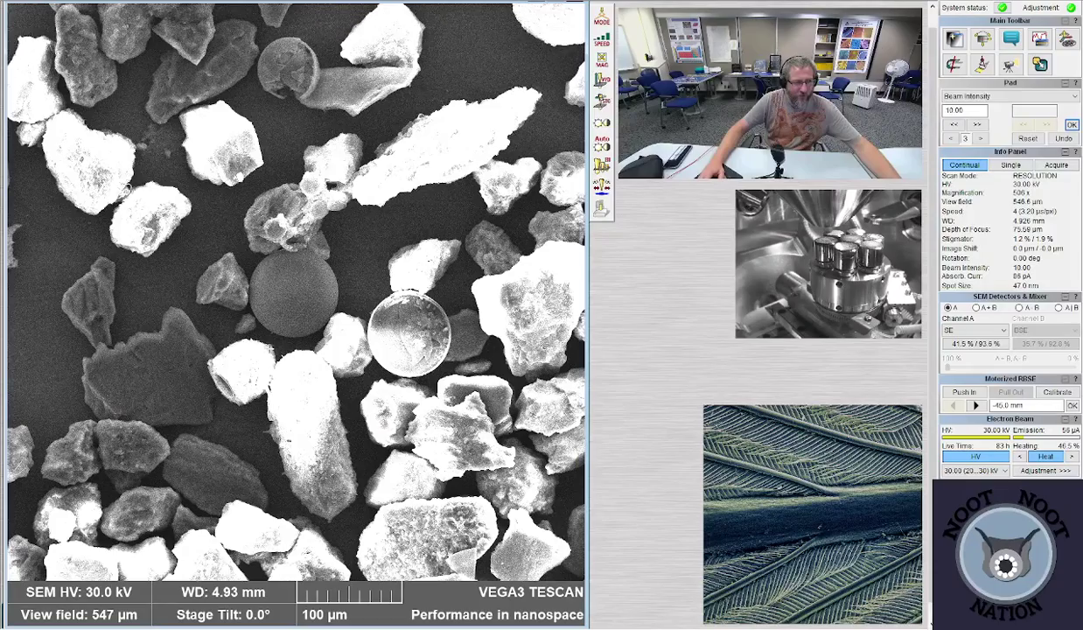
# - Magnify a dark round valve from a 950 µm survey to a 39.7 µm view field and run automatic brightness and contrast
pyautogui.scroll(-3, 235, 329)
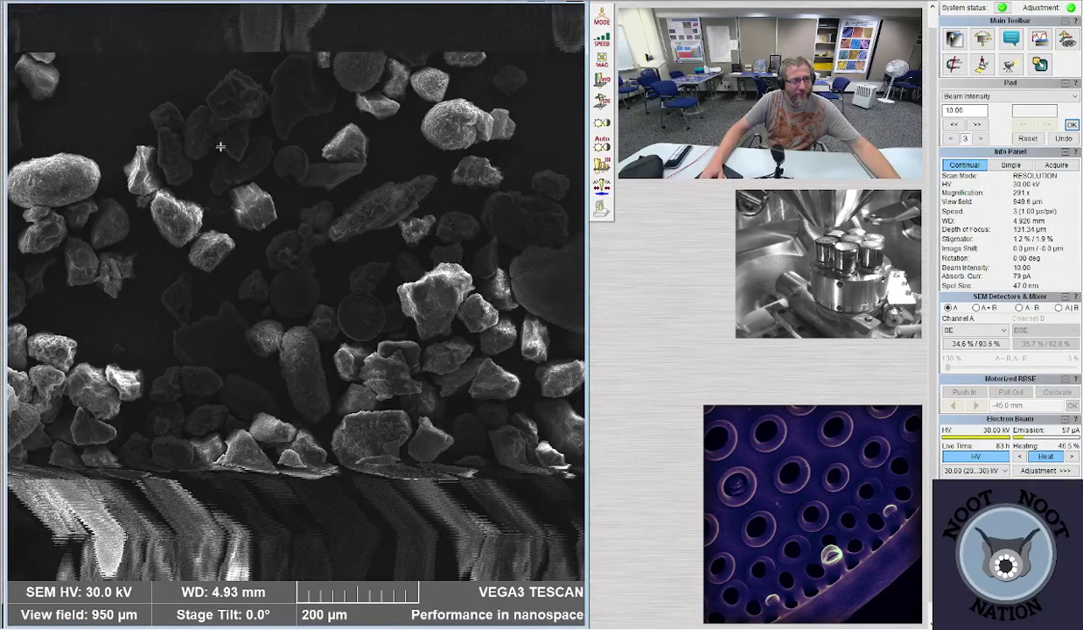
pyautogui.scroll(5, 198, 258)
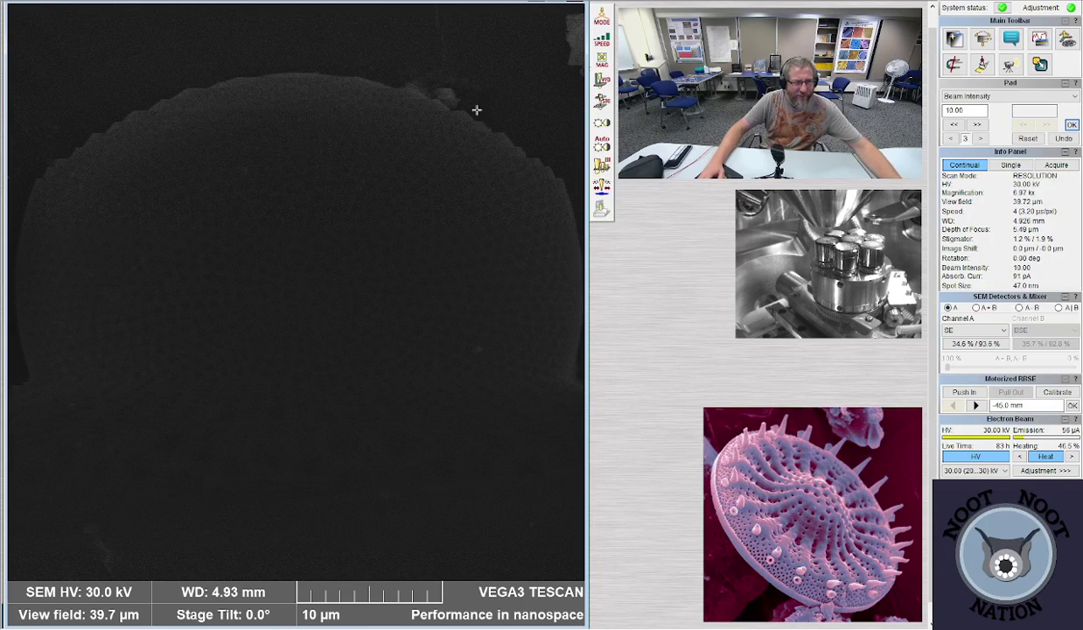
pyautogui.click(605, 147)
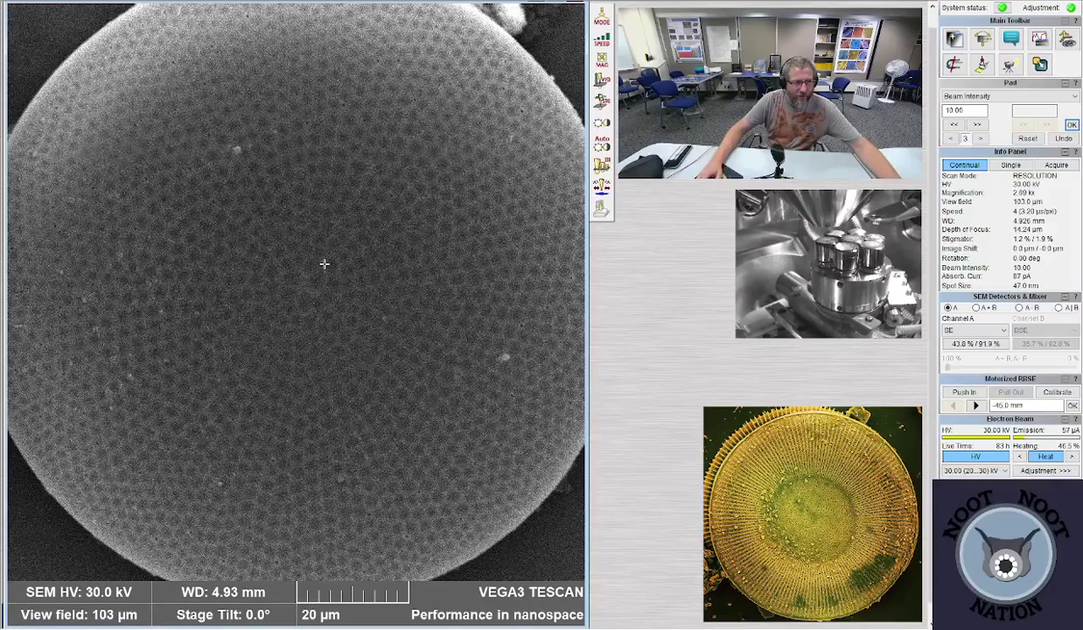
# - Inspect the pores on the round valve's surface at a 54.7 µm view field, then widen in stages to 1.43 mm
pyautogui.scroll(5, 323, 275)
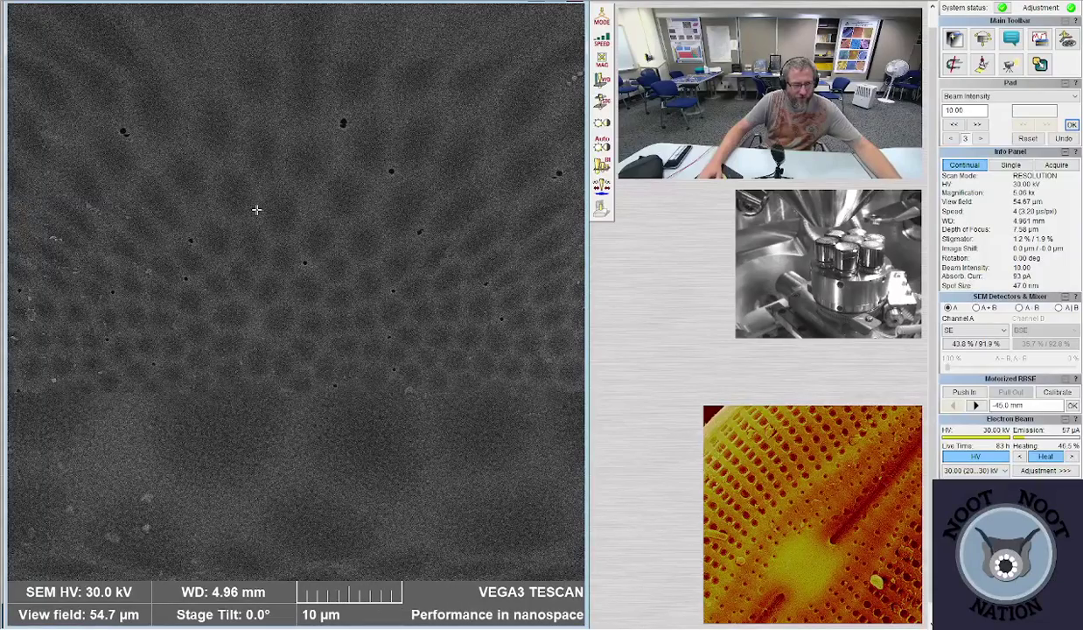
pyautogui.scroll(-2, 256, 210)
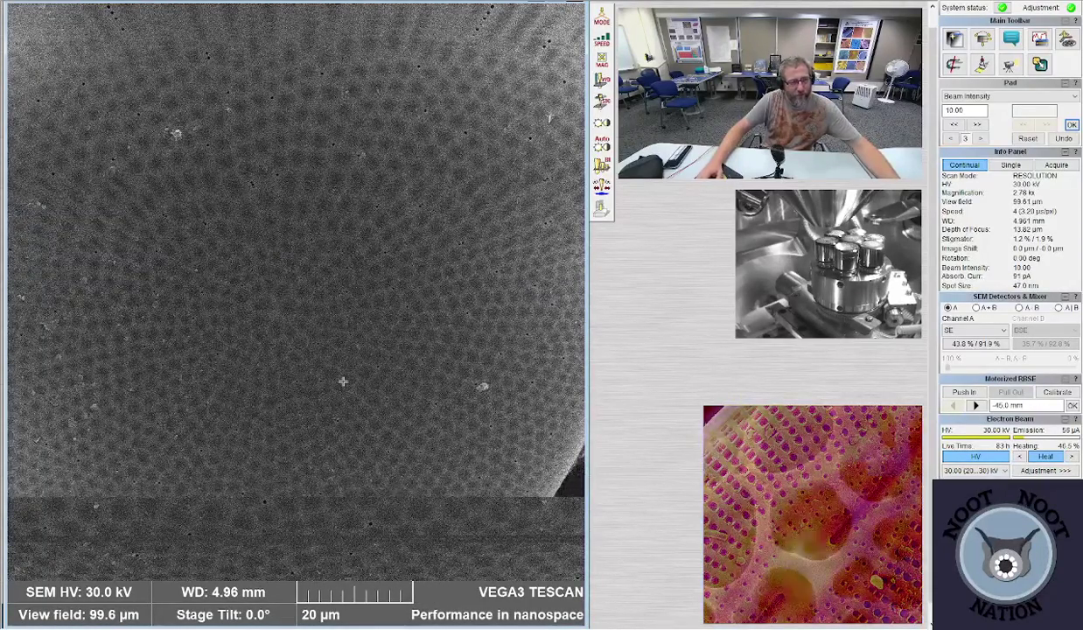
pyautogui.scroll(-3, 348, 380)
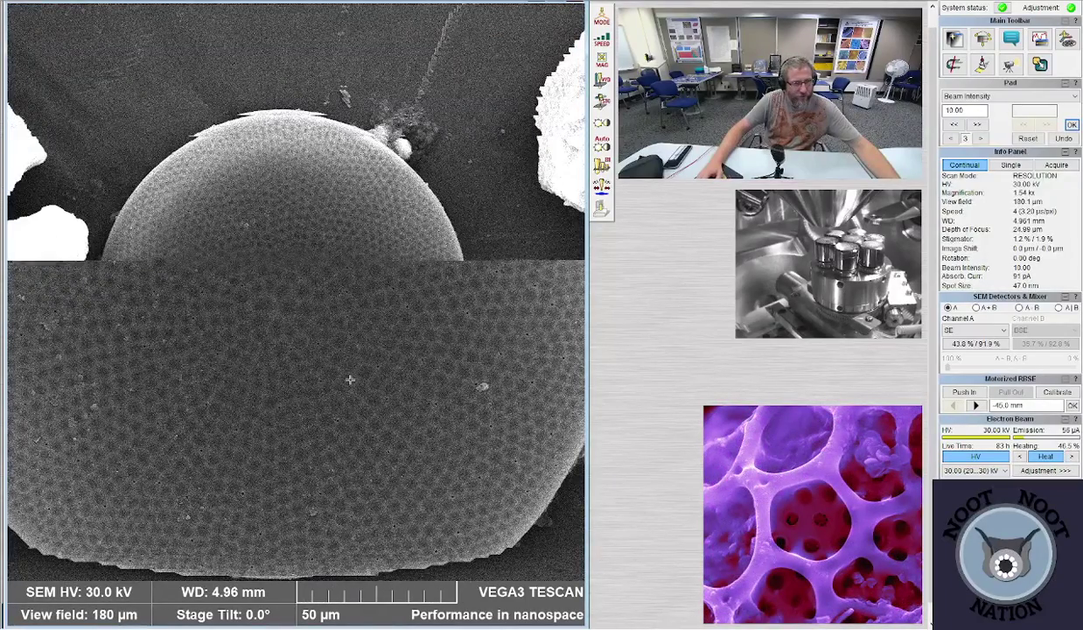
pyautogui.scroll(-4, 349, 380)
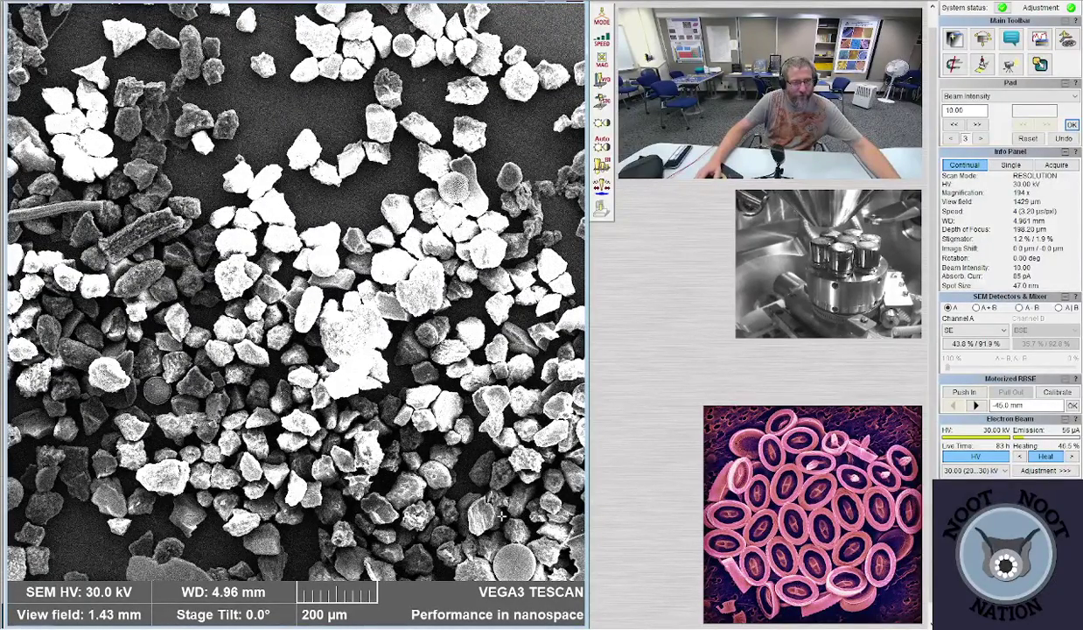
# - Survey the grains out to a 2.03 mm view field and magnify the rough, grain-covered sphere to 168 µm
pyautogui.scroll(5, 296, 298)
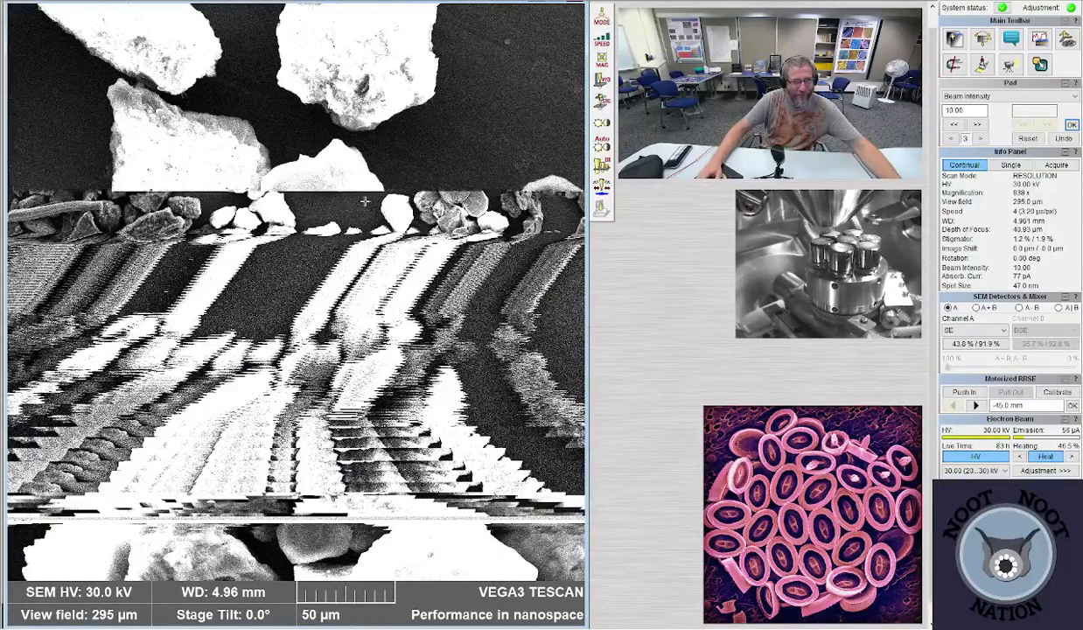
pyautogui.scroll(-5, 296, 298)
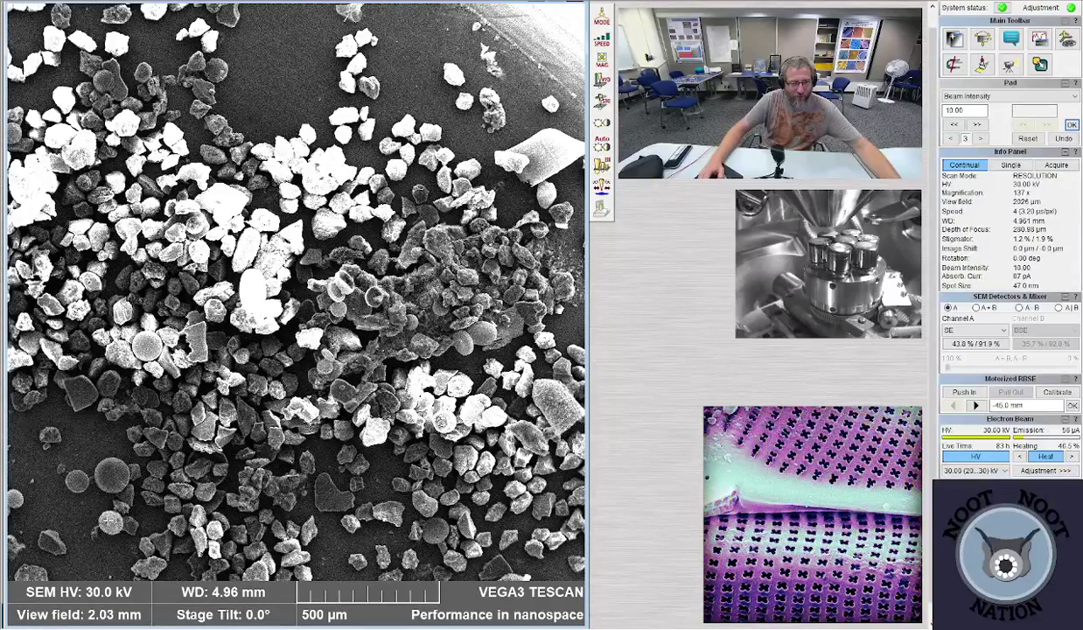
pyautogui.scroll(5, 108, 521)
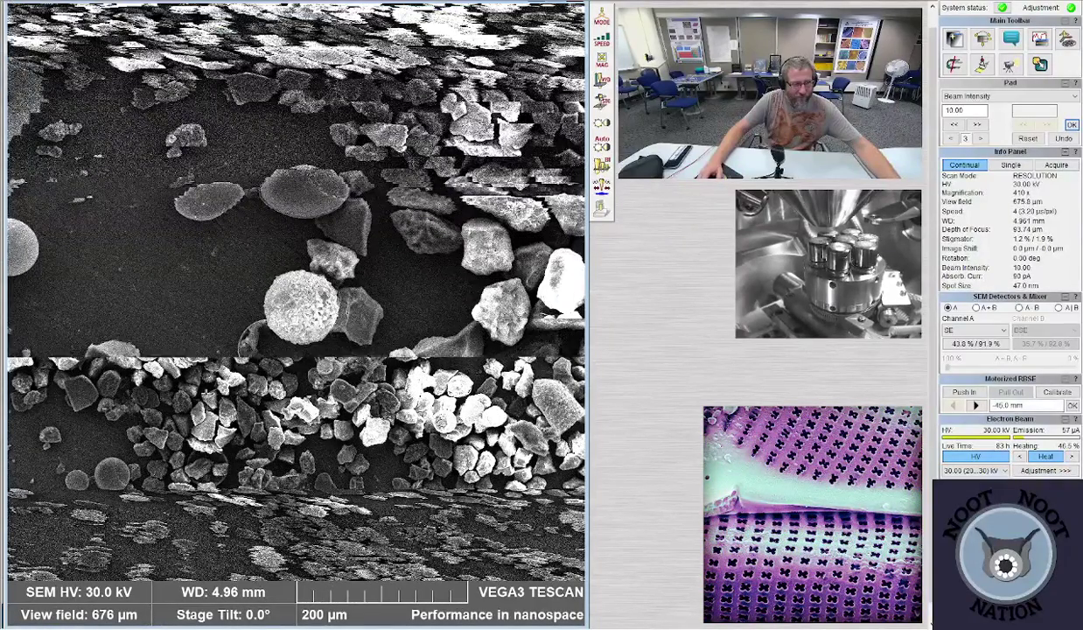
pyautogui.scroll(6, 210, 386)
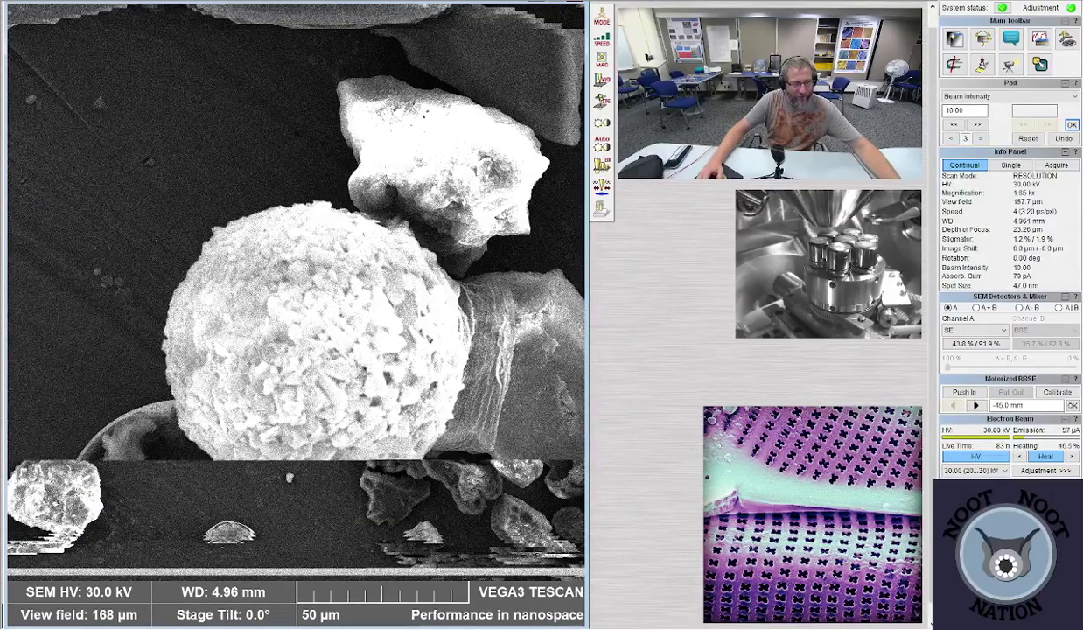
# - Widen the view around the rough sphere to 1.54 mm and frame the grain-crusted, vase-shaped shell at a 331 µm view field
pyautogui.scroll(-6, 360, 331)
pyautogui.scroll(2, 360, 330)
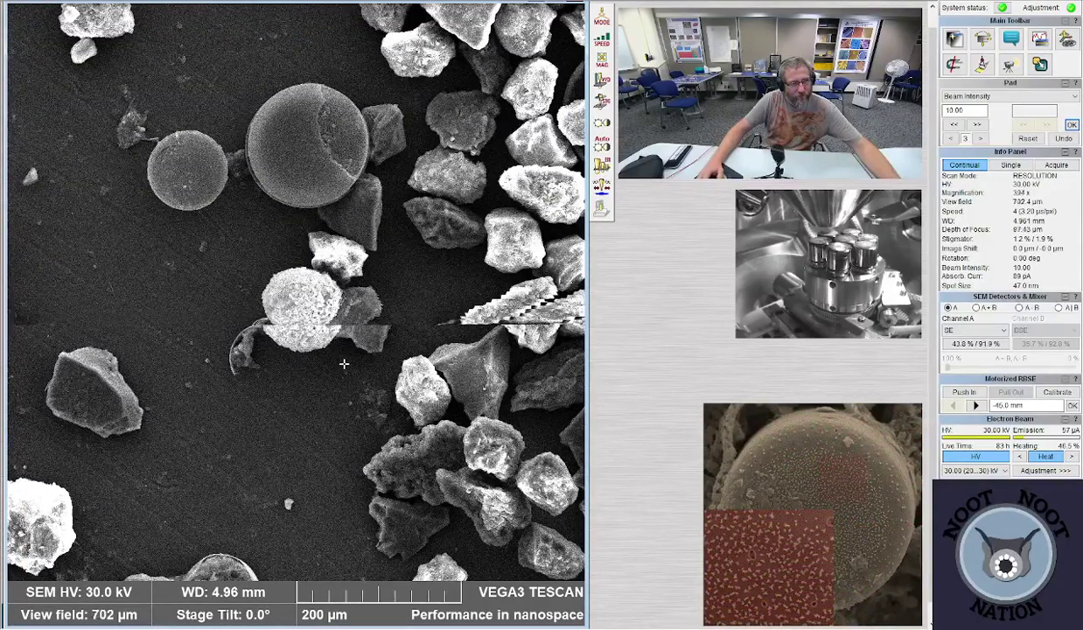
pyautogui.scroll(-4, 344, 364)
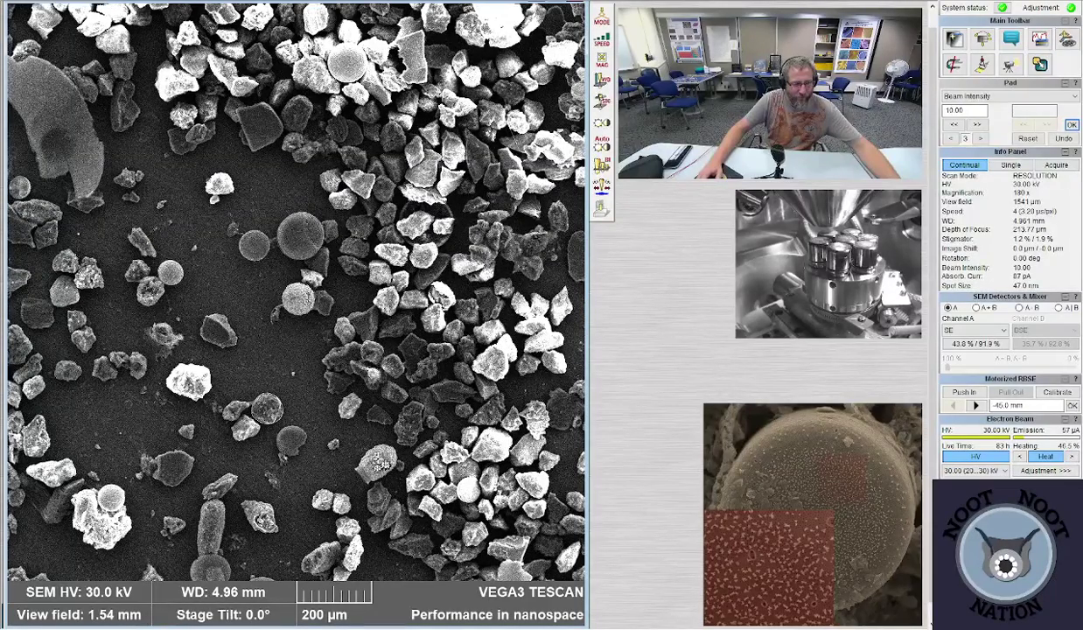
pyautogui.scroll(6, 384, 189)
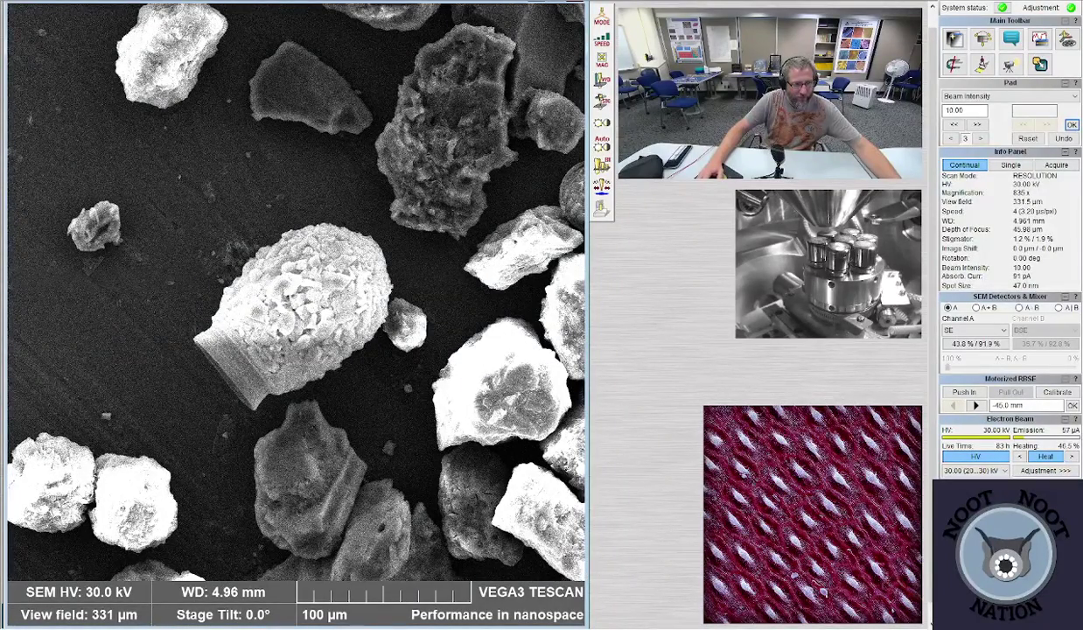
# - Move to the lobed shell with open chambers, inspect it at a 246 µm view field and widen to 1.92 mm
pyautogui.scroll(-5, 350, 418)
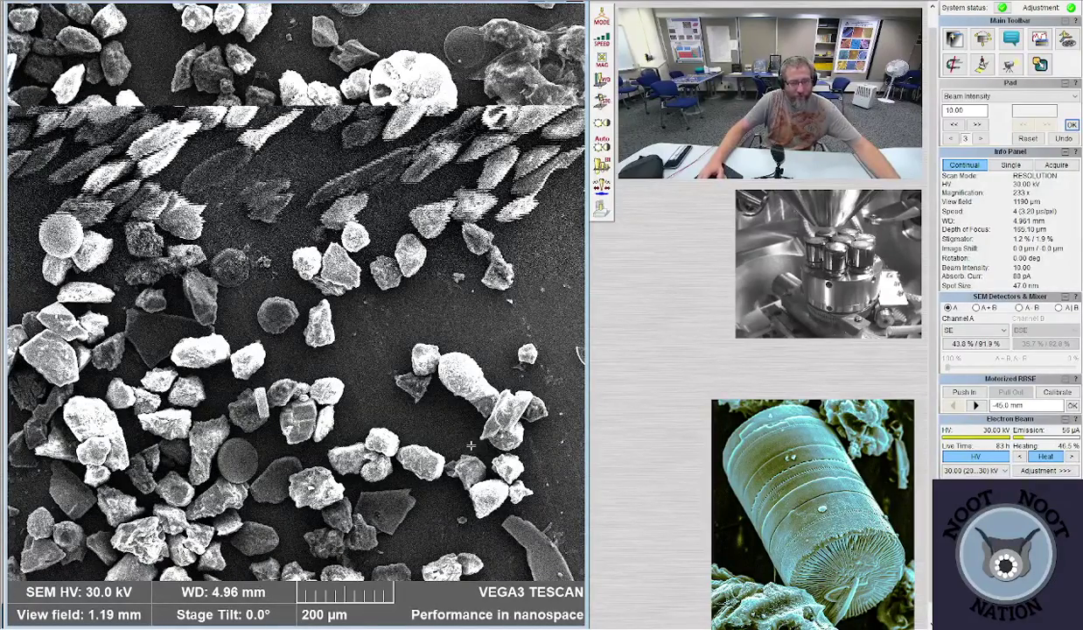
pyautogui.scroll(5, 378, 363)
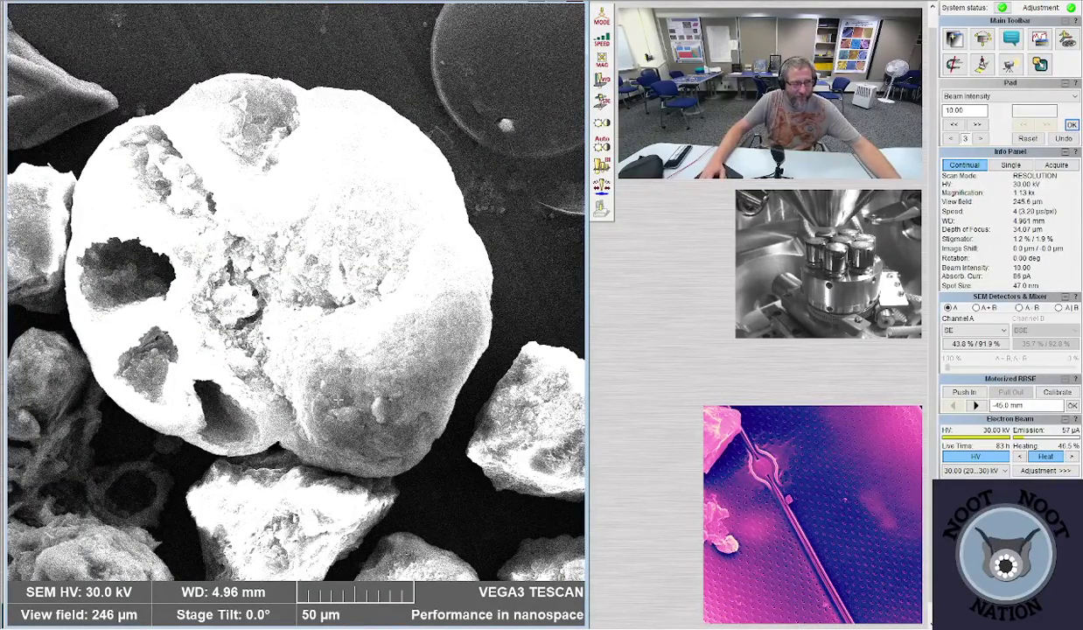
pyautogui.scroll(-5, 335, 405)
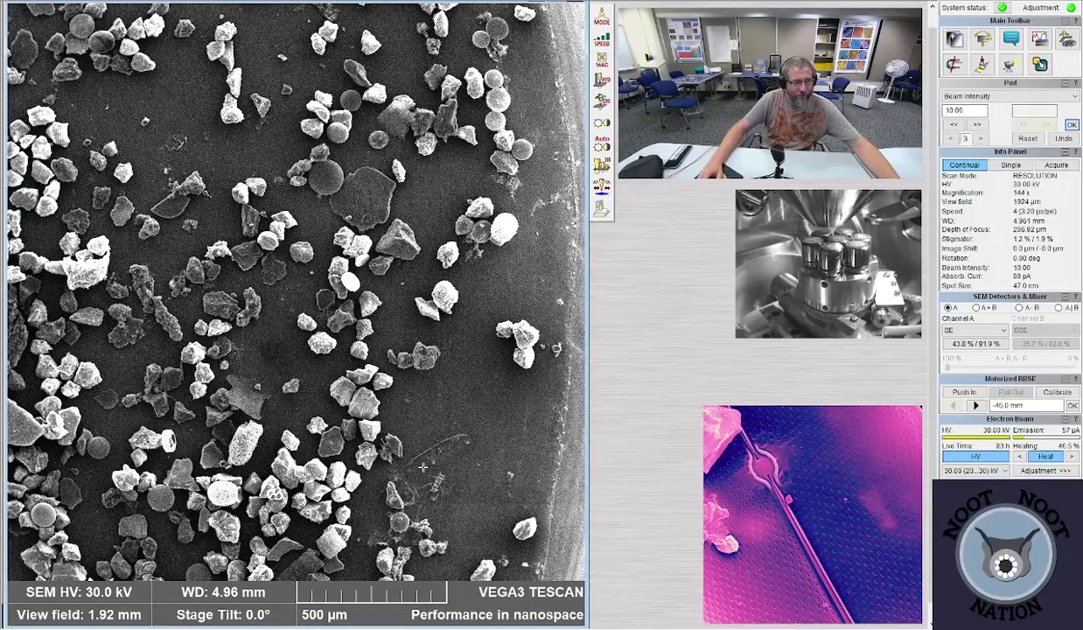
# - Inspect the small diatom chain with long spines at a 399 µm view field, then survey the stub edge at 1.20 mm
pyautogui.scroll(5, 435, 488)
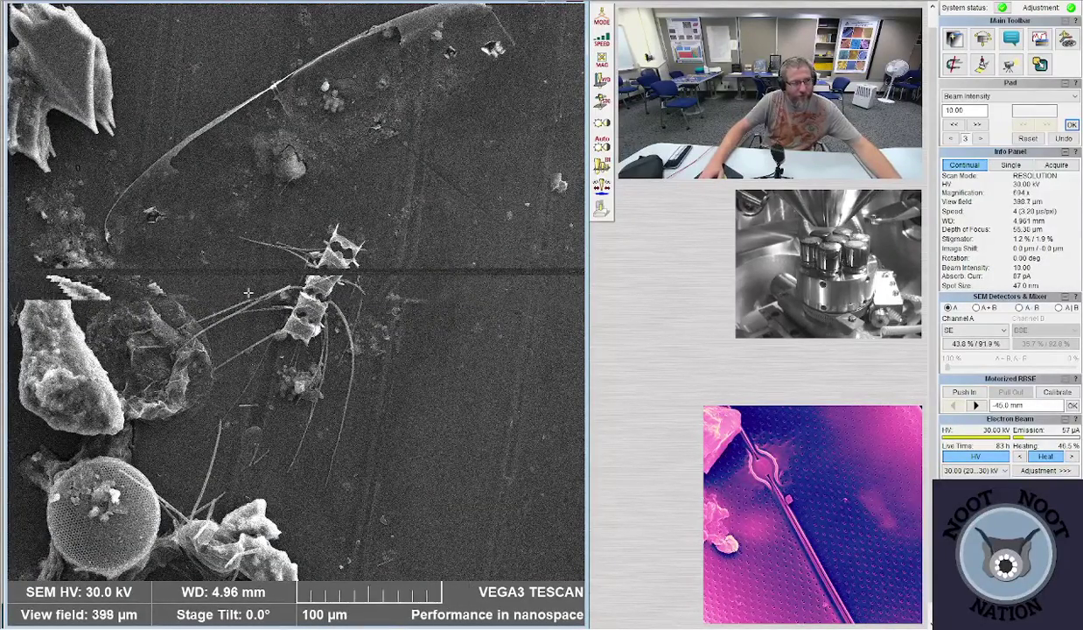
pyautogui.scroll(-2, 249, 293)
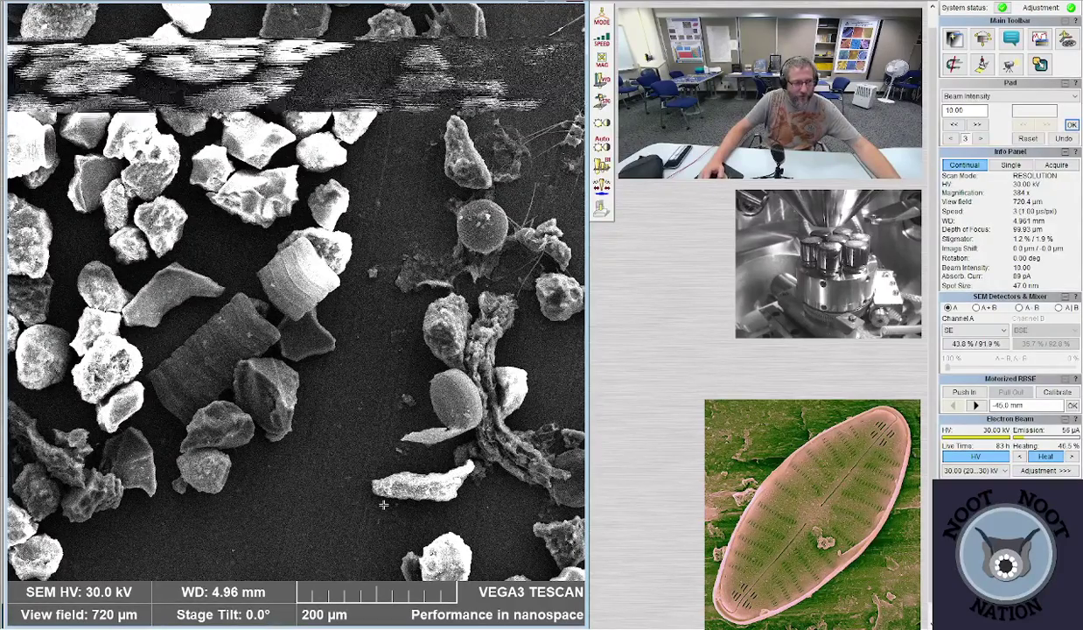
pyautogui.scroll(-3, 293, 508)
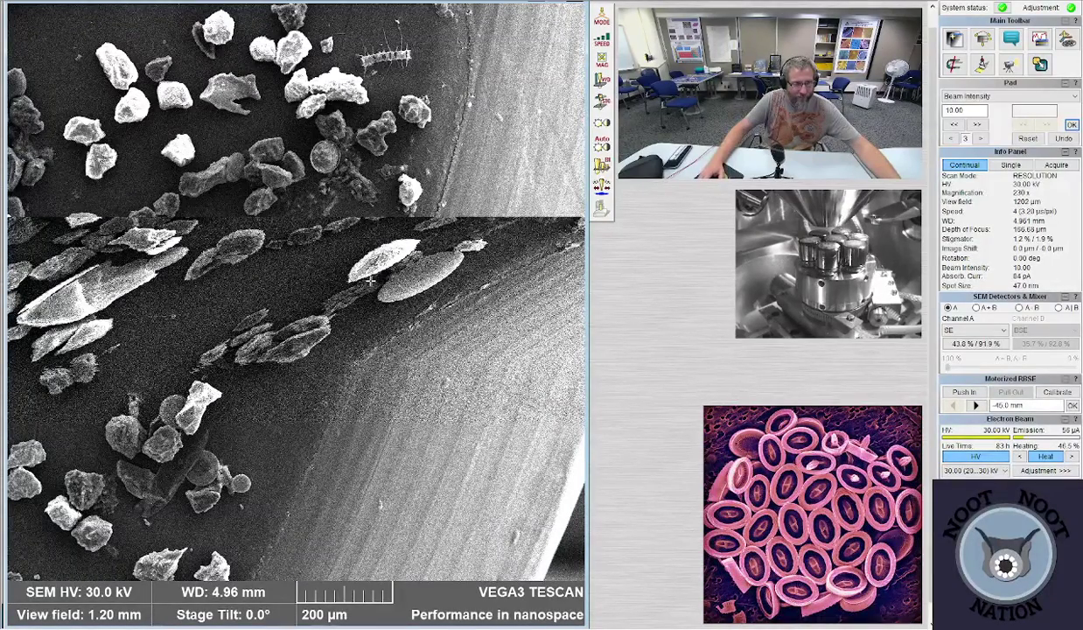
# - Examine the round patterned valve beside the debris clump at a 203 µm view field and widen to 1.27 mm
pyautogui.scroll(3, 312, 277)
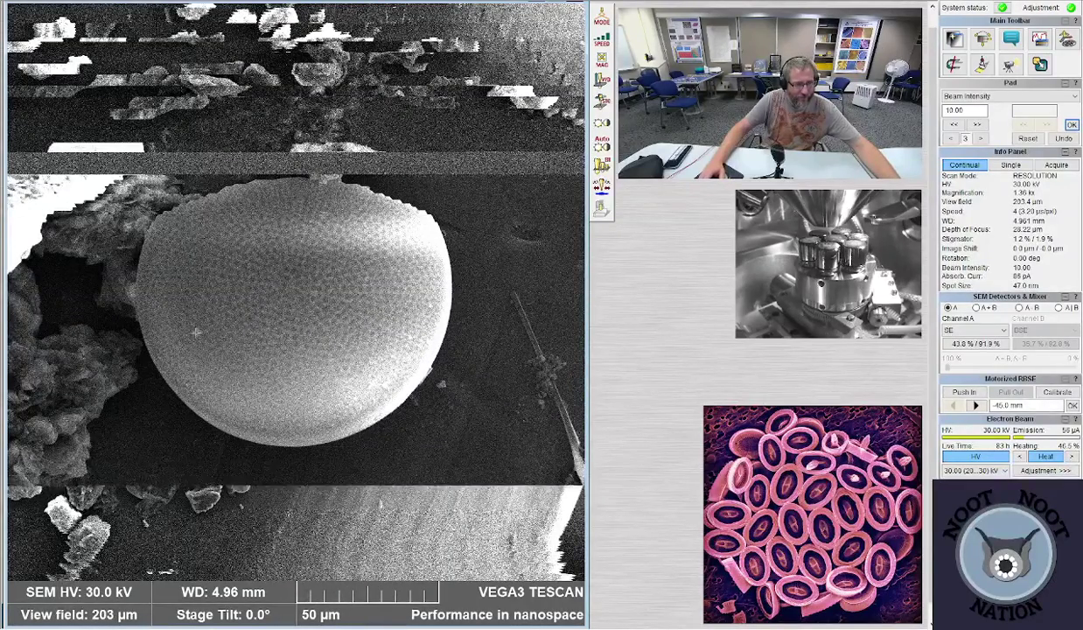
pyautogui.scroll(-2, 394, 283)
pyautogui.scroll(-3, 403, 296)
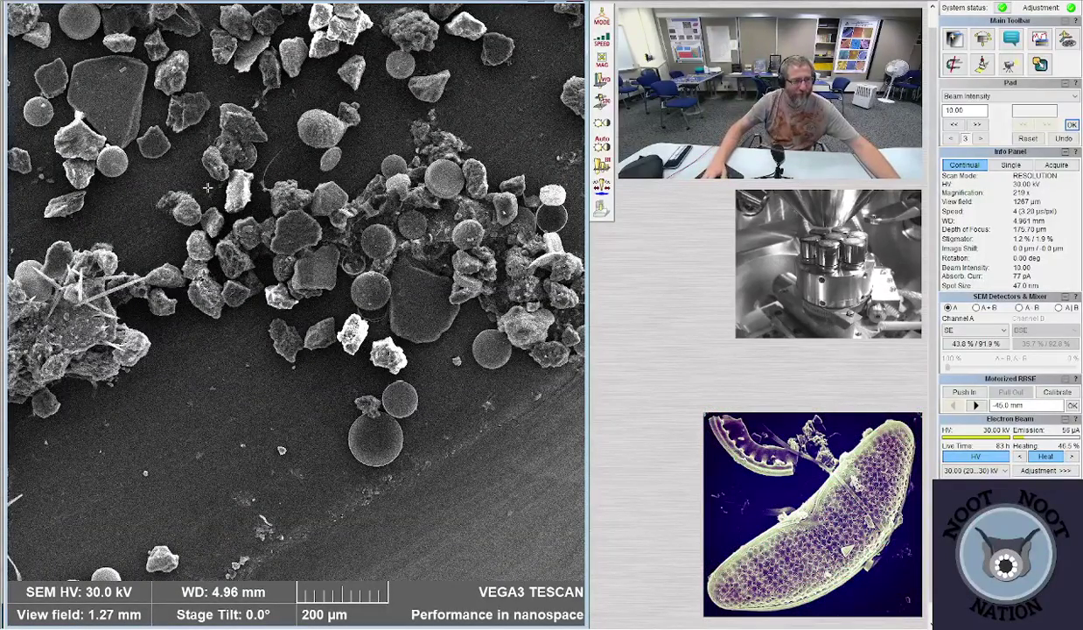
# - Inspect the bumpy rounded shell at a 304 µm view field and survey the surrounding grains out to 1.63 mm
pyautogui.scroll(5, 402, 302)
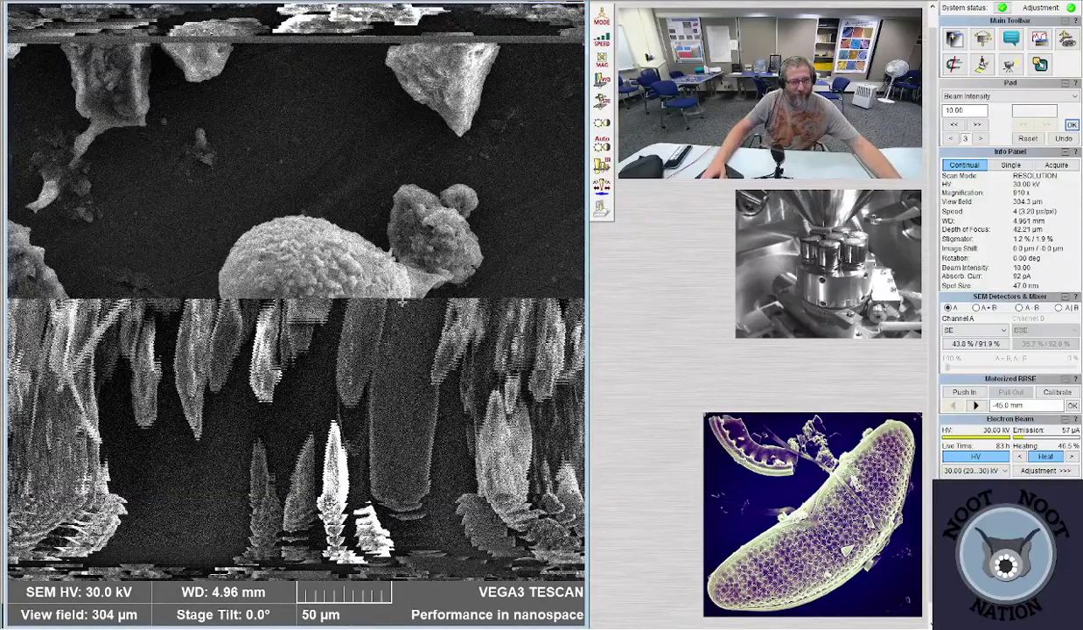
pyautogui.scroll(-3, 302, 452)
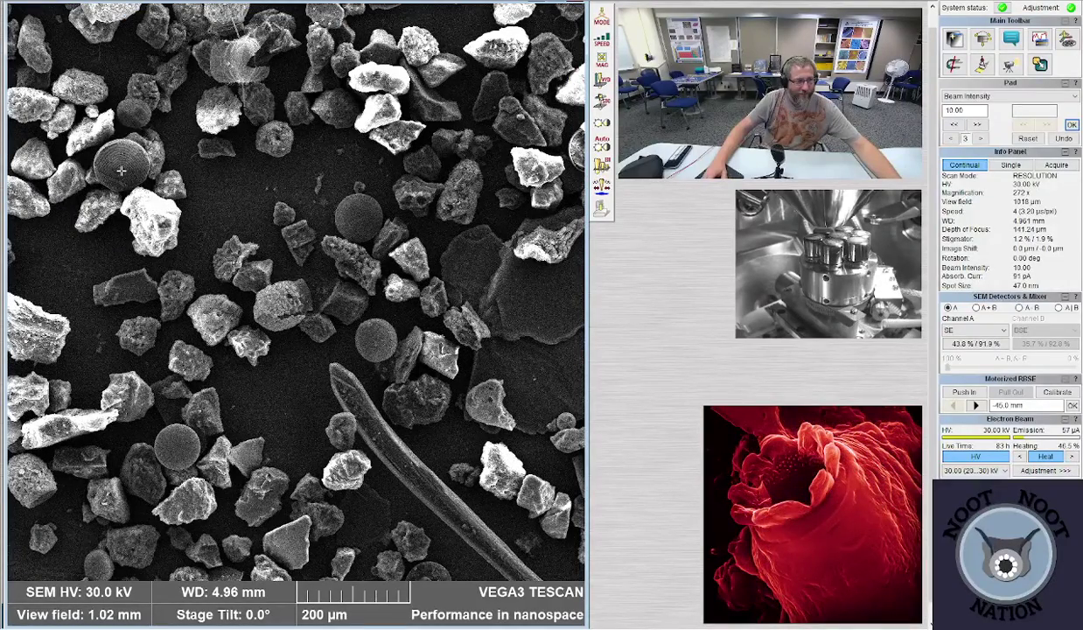
pyautogui.scroll(3, 167, 254)
pyautogui.scroll(-4, 213, 331)
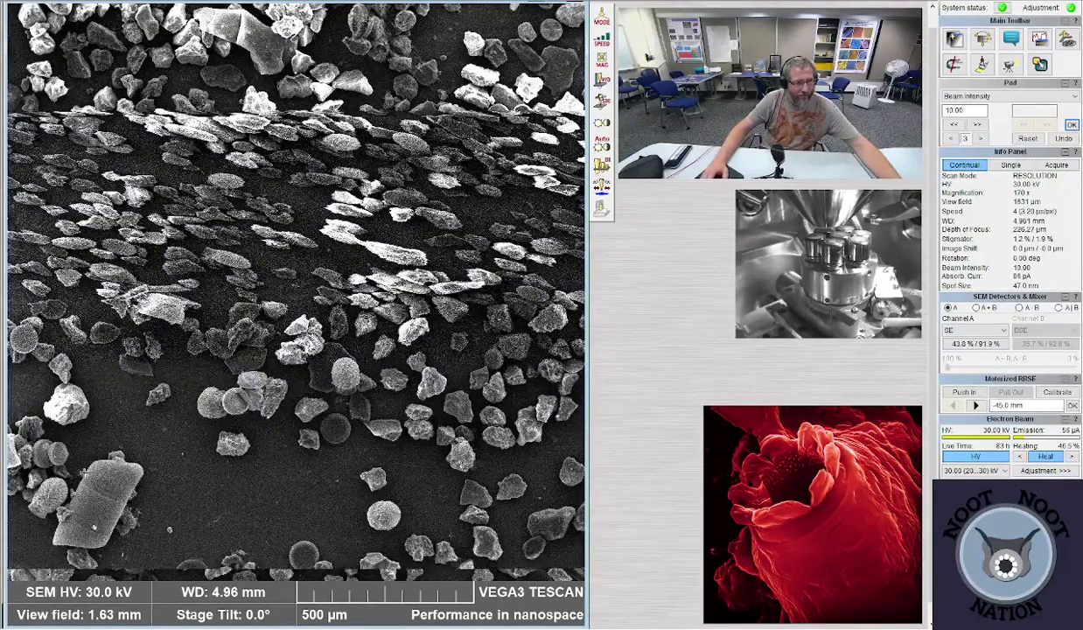
# - Move to the pitted cylindrical diatom using scan speeds 3 and 4, inspect it at a 463 µm view field and widen to 1.58 mm
pyautogui.press('3')
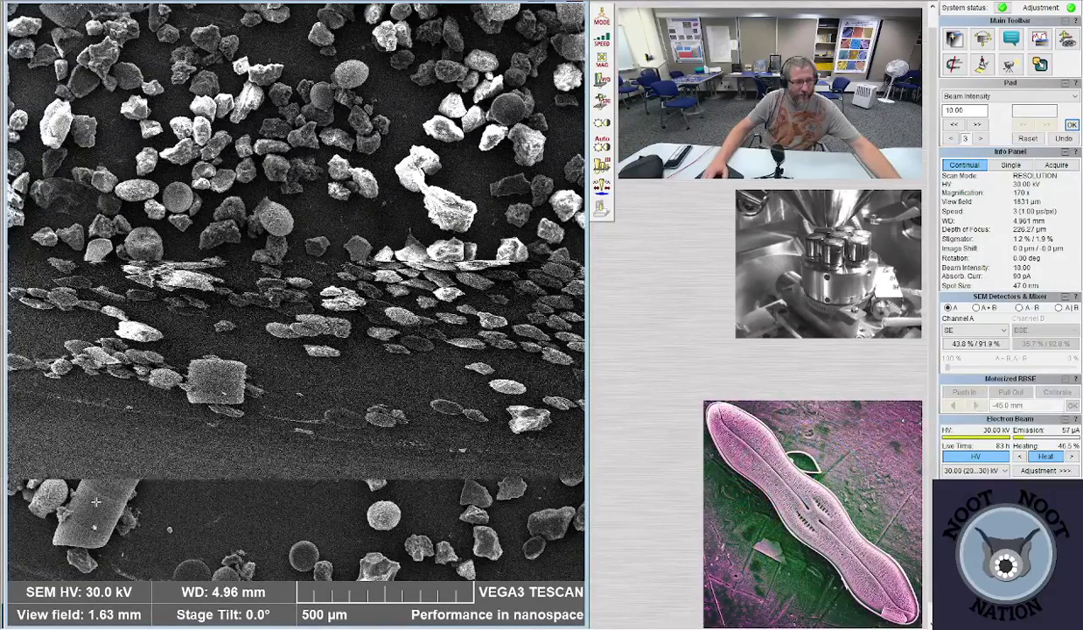
pyautogui.press('4')
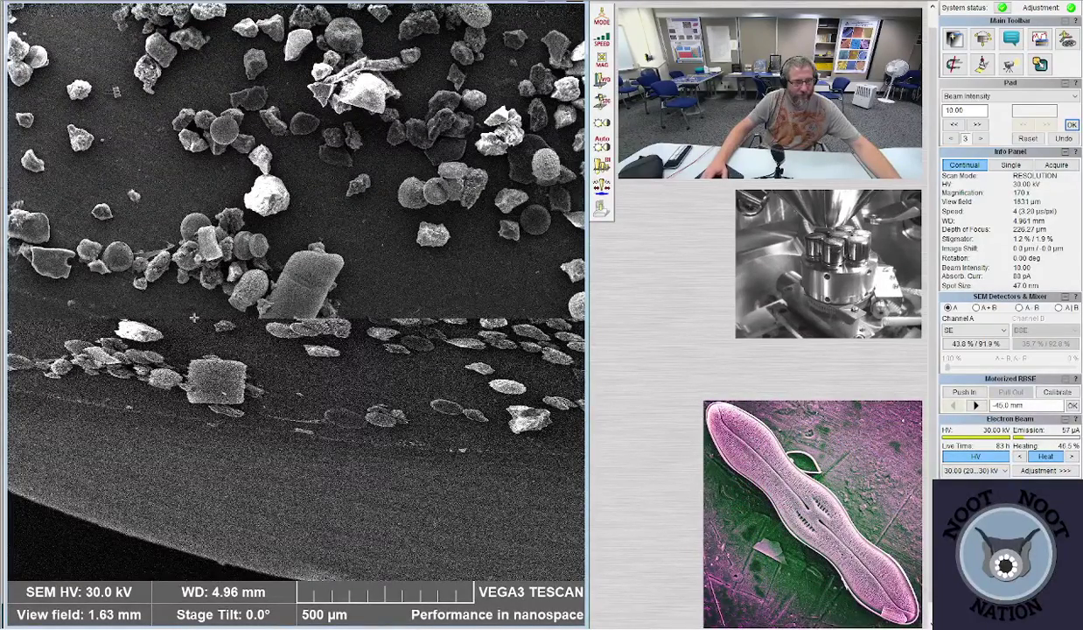
pyautogui.scroll(1, 202, 316)
pyautogui.scroll(1, 245, 321)
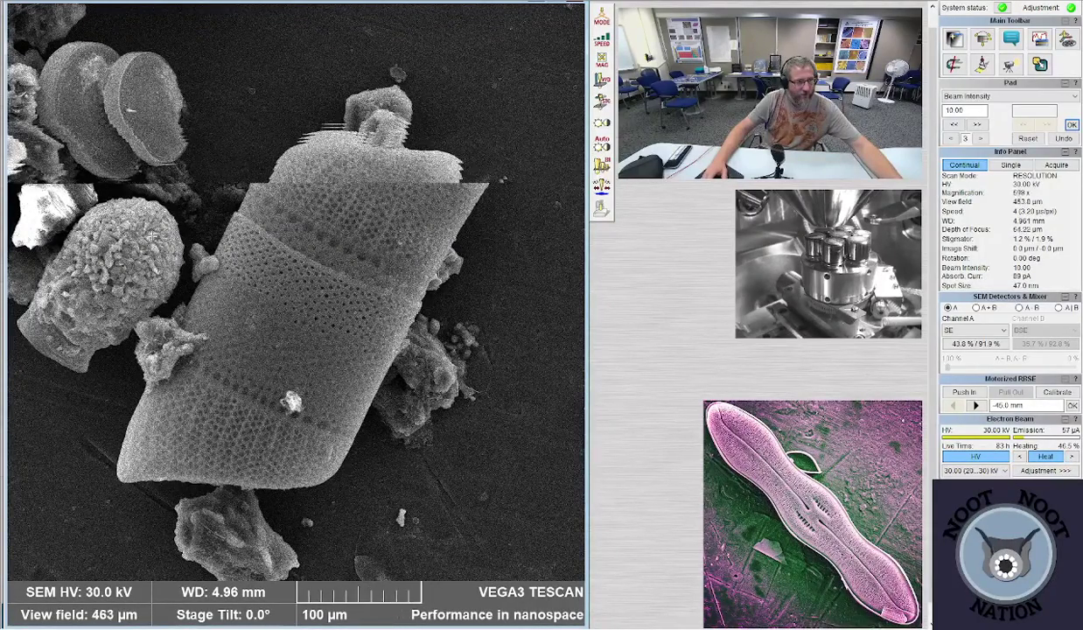
pyautogui.scroll(-5, 153, 234)
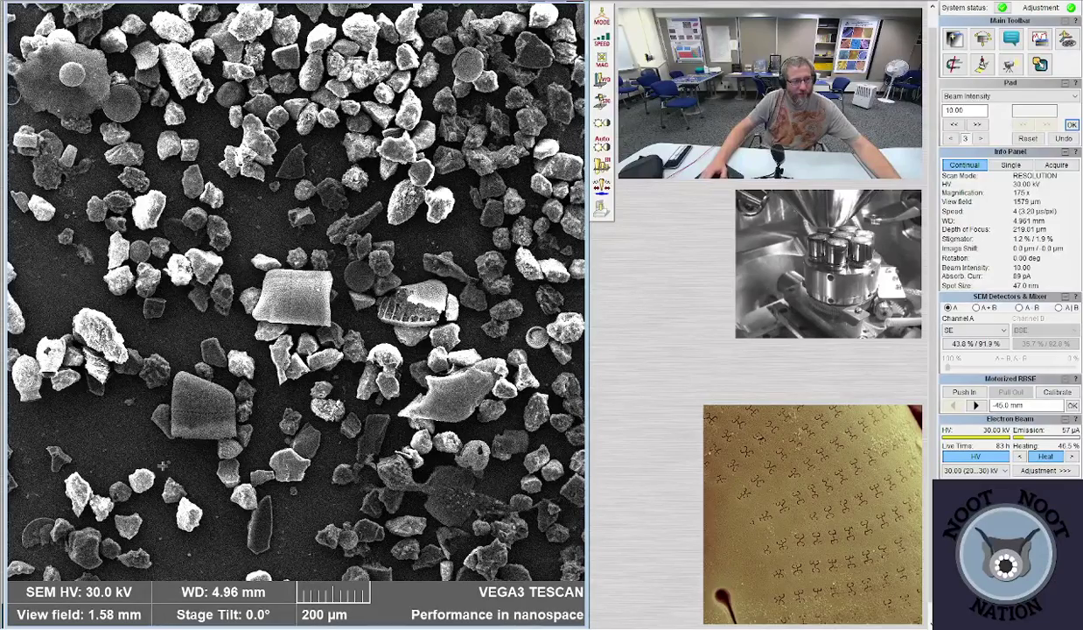
# - Inspect the perforated surface of the blocky rectangular diatom at an 85.9 µm view field and widen to 1.04 mm
pyautogui.scroll(5, 201, 405)
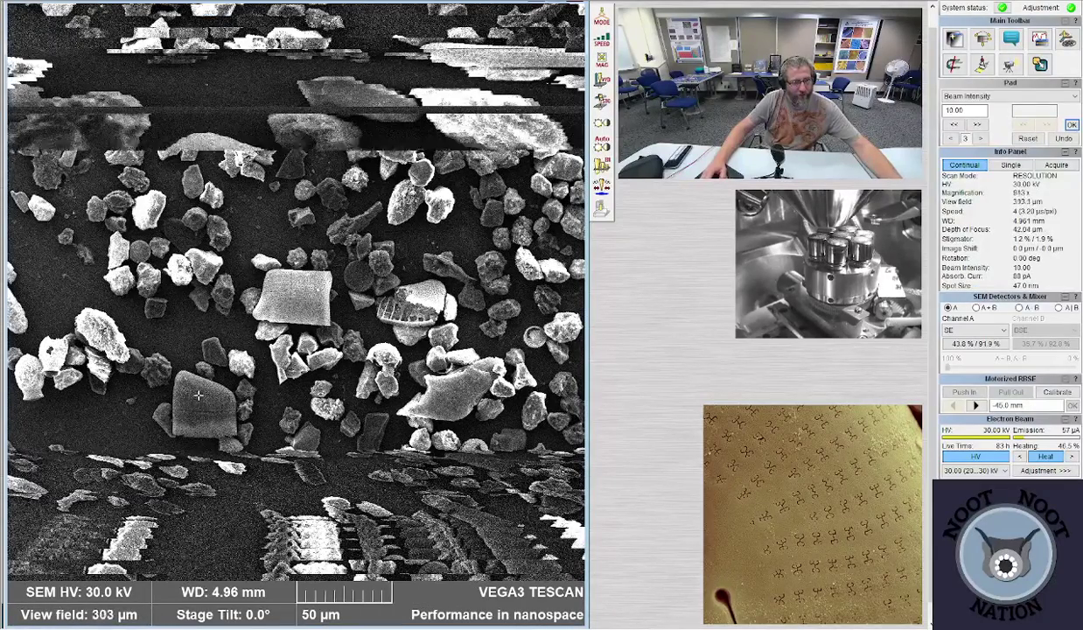
pyautogui.scroll(4, 303, 380)
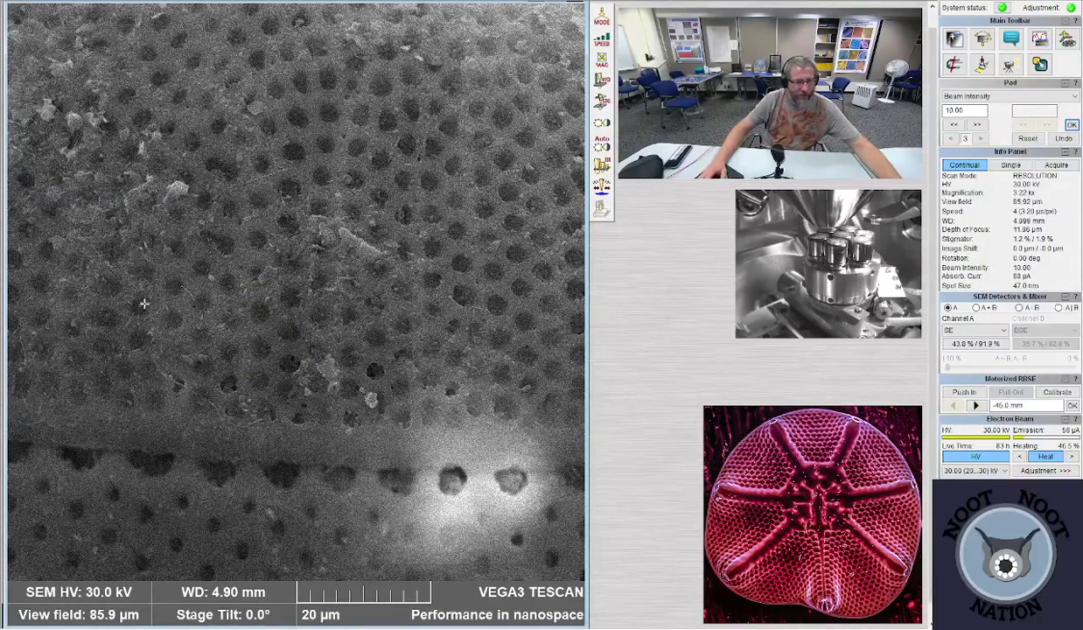
pyautogui.scroll(-5, 253, 327)
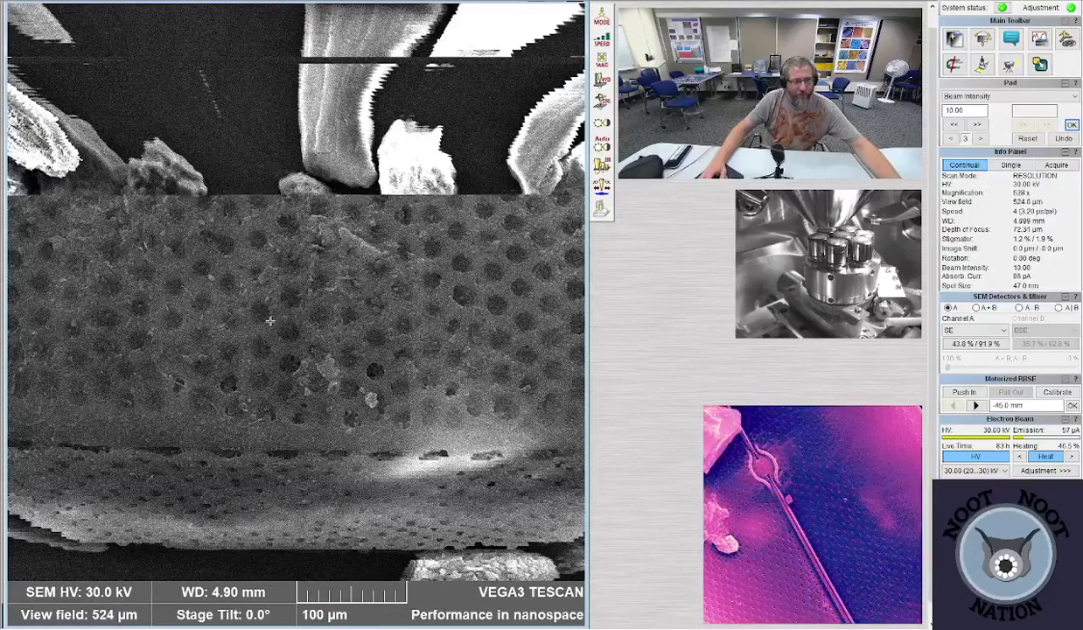
pyautogui.scroll(-3, 253, 328)
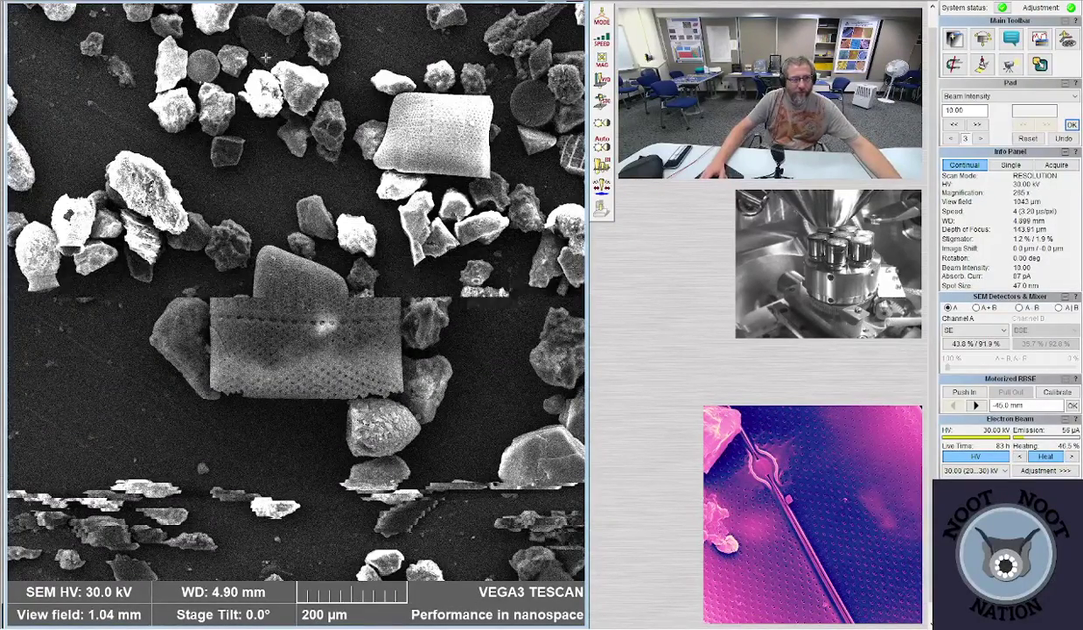
# - Move to the smooth round valve beside the debris clump, focus on its spiny rim at a 53.2 µm view field and widen to 219 µm
pyautogui.moveTo(358, 13); pyautogui.dragTo(273, 65)
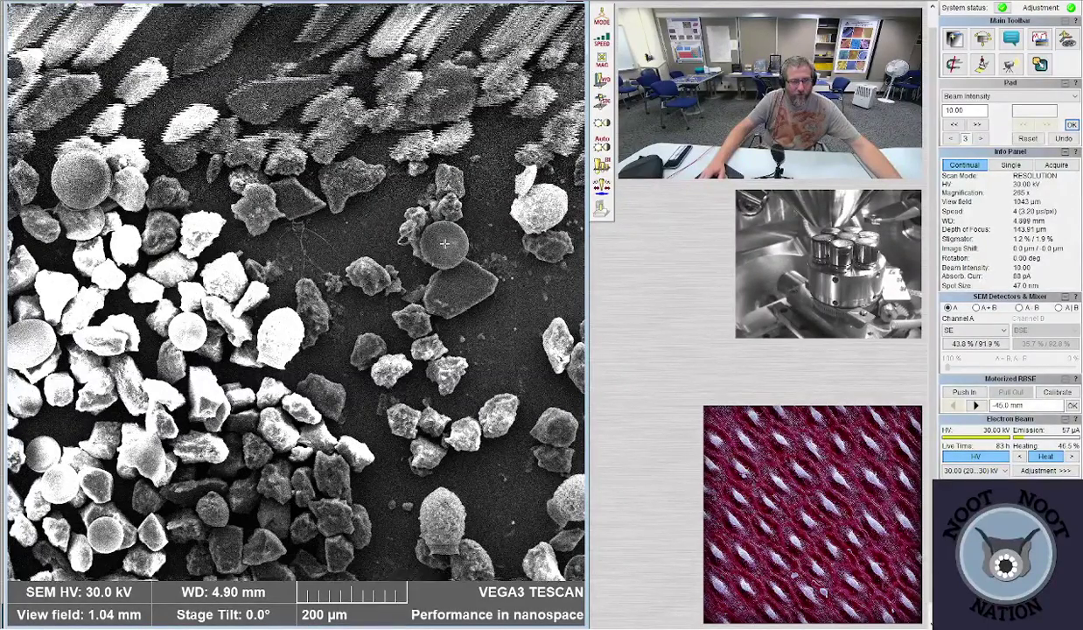
pyautogui.scroll(5, 443, 250)
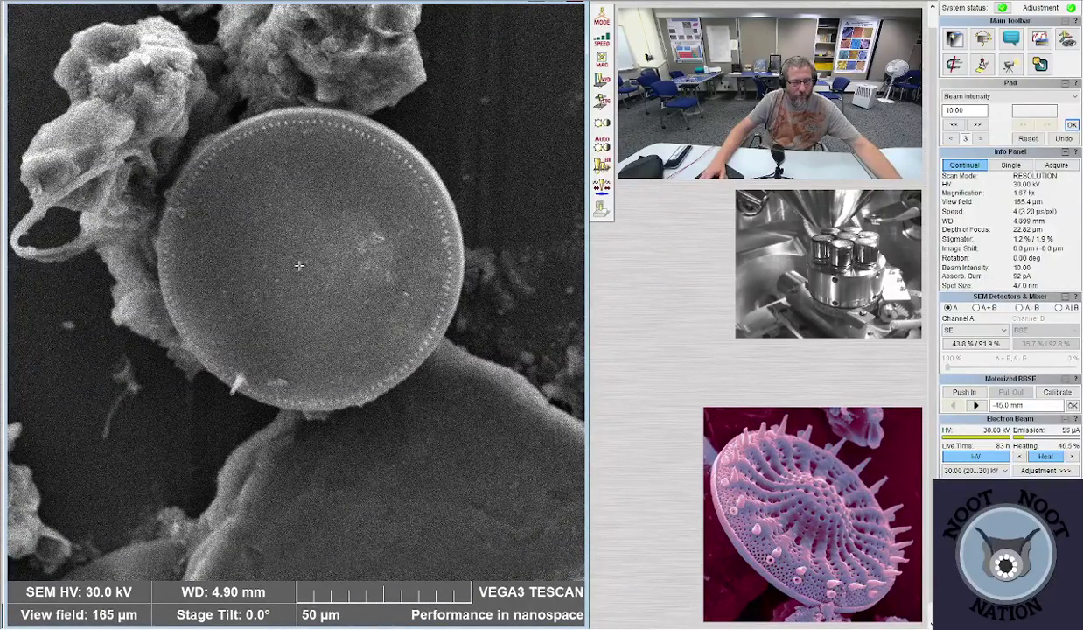
pyautogui.scroll(2, 300, 270)
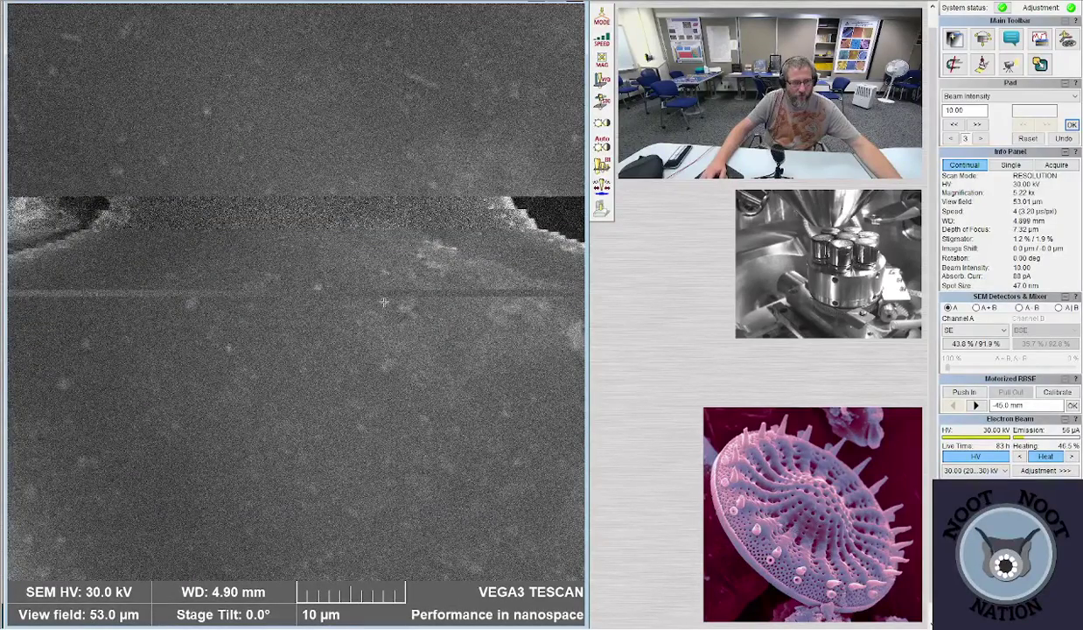
pyautogui.press('-')
pyautogui.press('+')
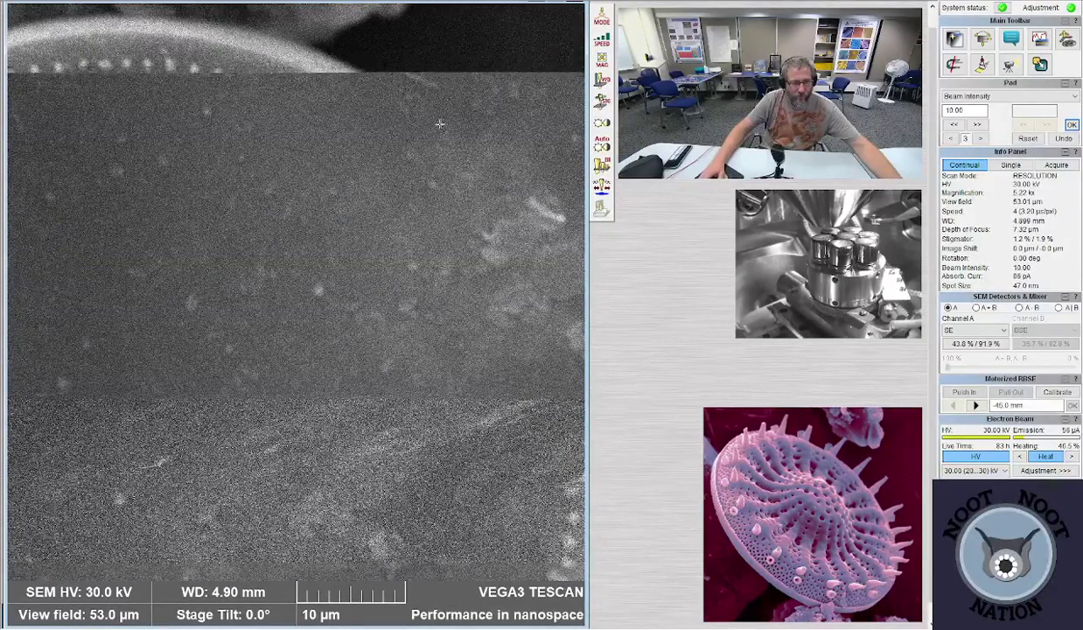
pyautogui.click(256, 88)
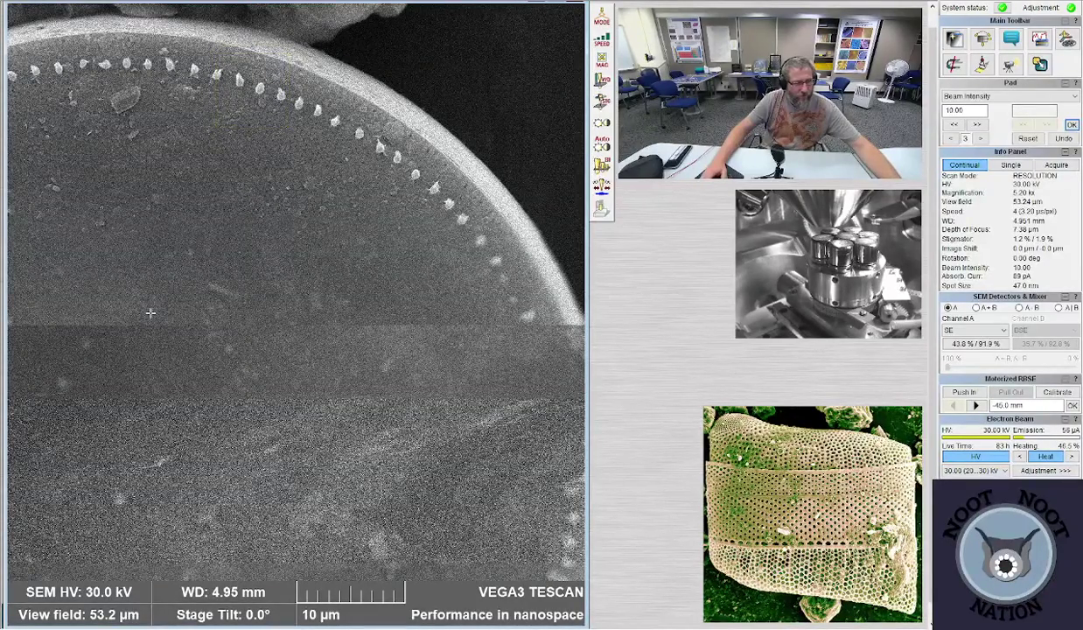
pyautogui.scroll(-2, 158, 317)
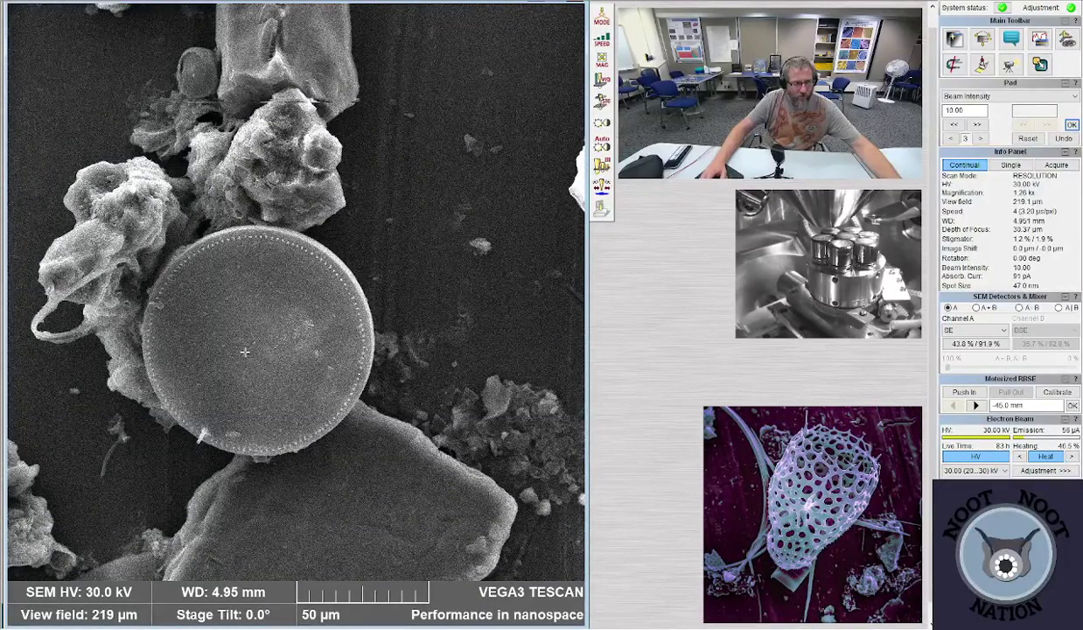
# - Examine the tiny perforated disc stuck on the round valve's face at a 24.3 µm view field and widen to 74.2 µm
pyautogui.scroll(4, 245, 353)
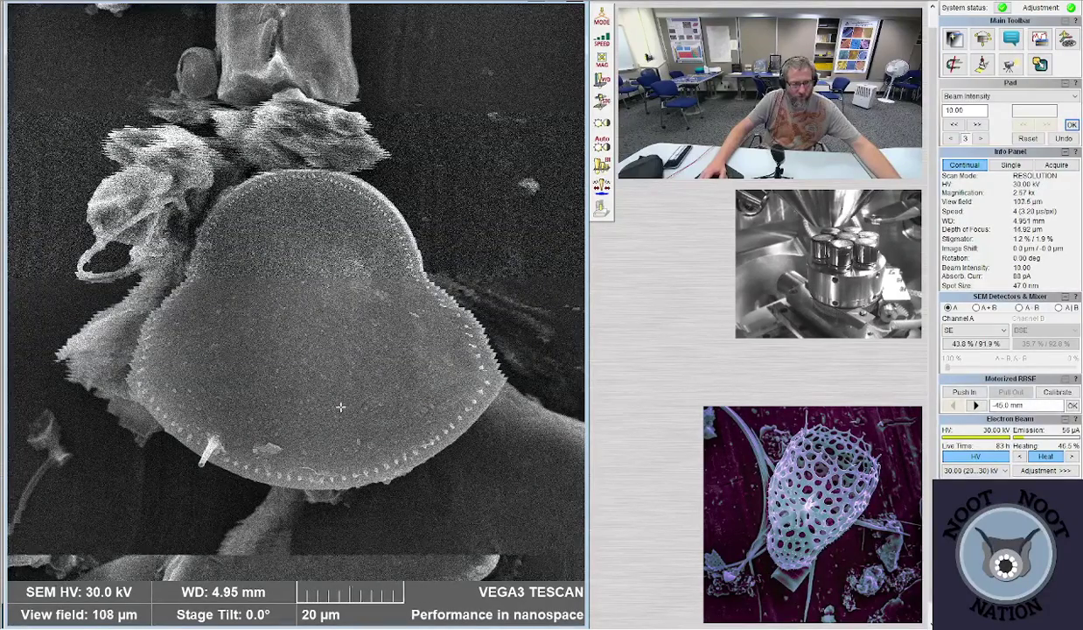
pyautogui.scroll(1, 340, 407)
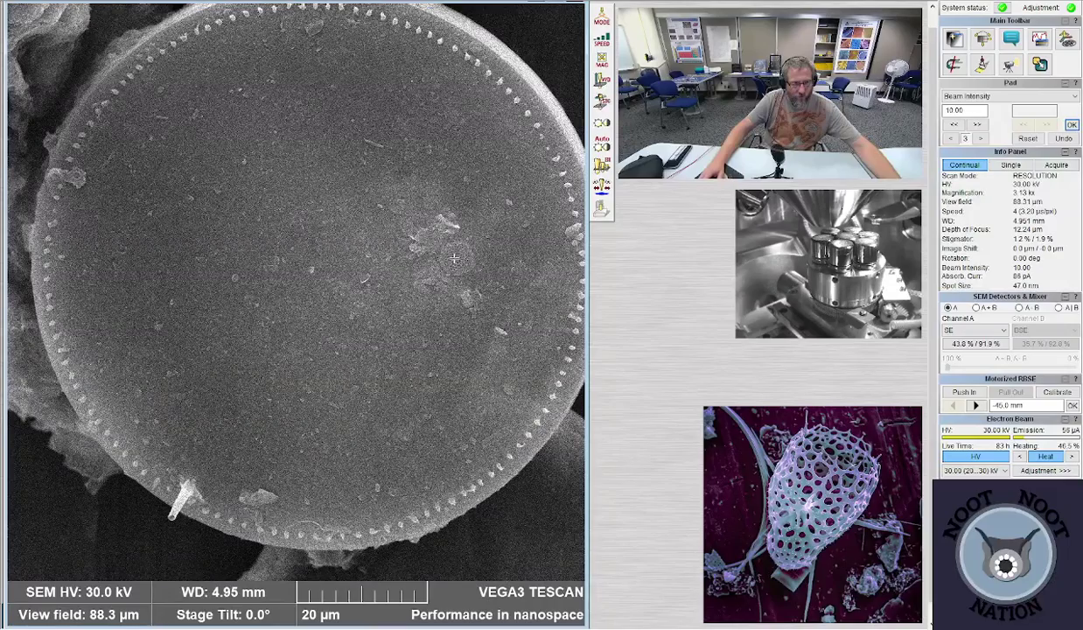
pyautogui.scroll(6, 324, 308)
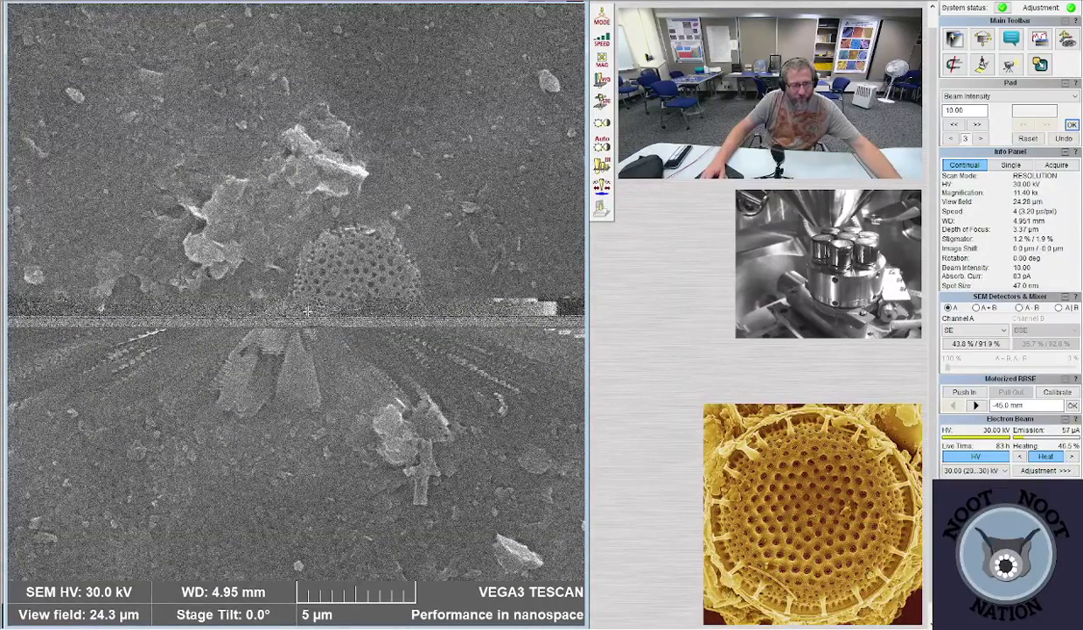
pyautogui.scroll(-2, 389, 247)
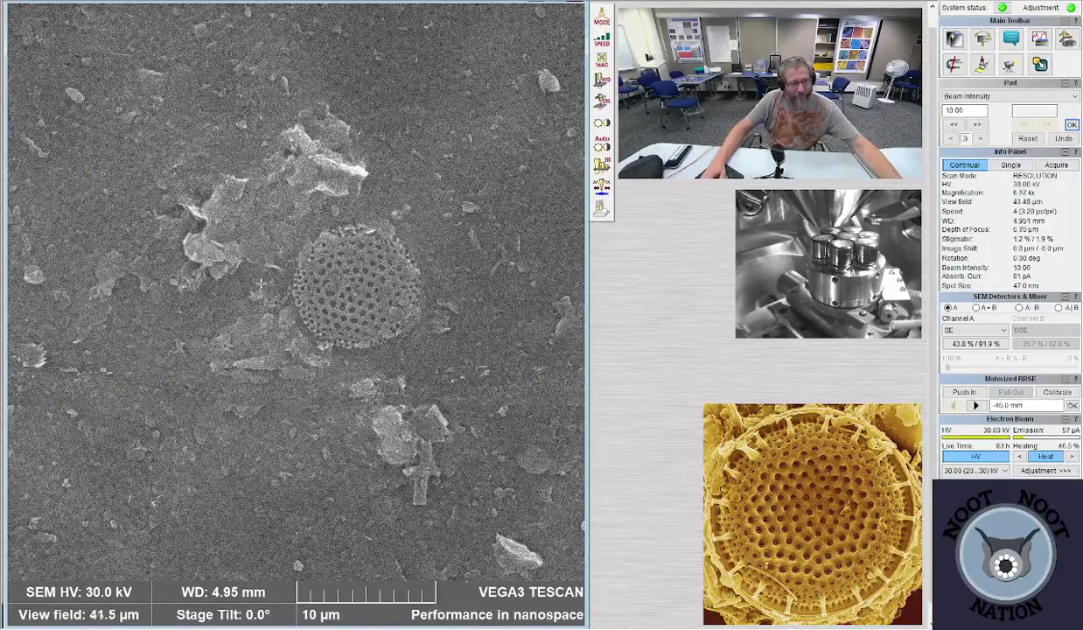
pyautogui.scroll(-3, 254, 289)
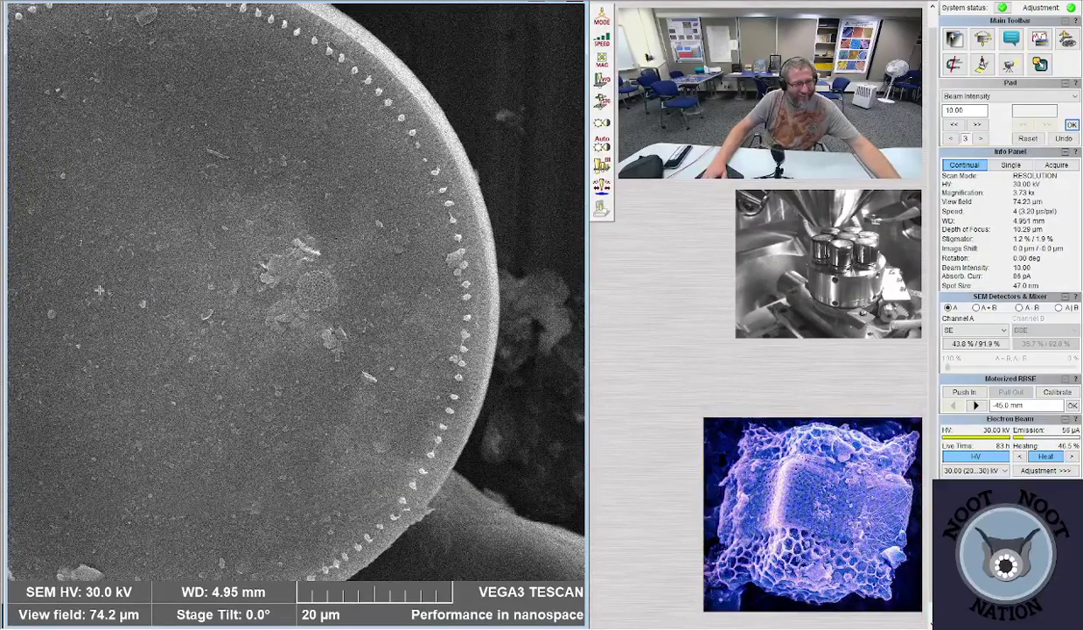
# - Centre the whole round valve in the frame at a 93.4 µm view field
pyautogui.moveTo(100, 290); pyautogui.dragTo(342, 303)
pyautogui.scroll(-2, 341, 304)
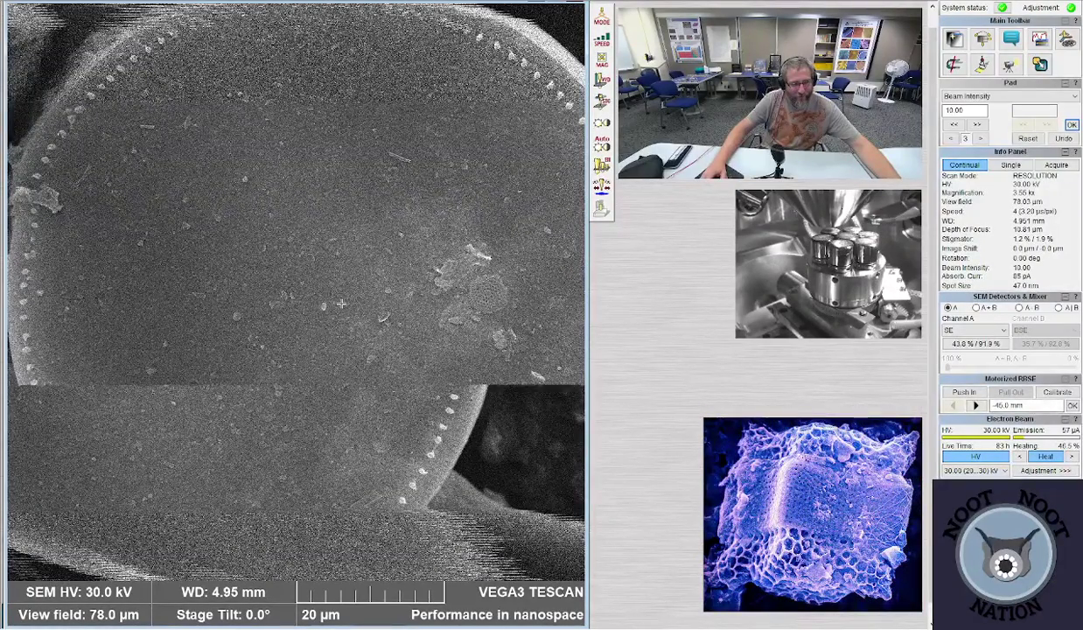
pyautogui.scroll(-2, 342, 304)
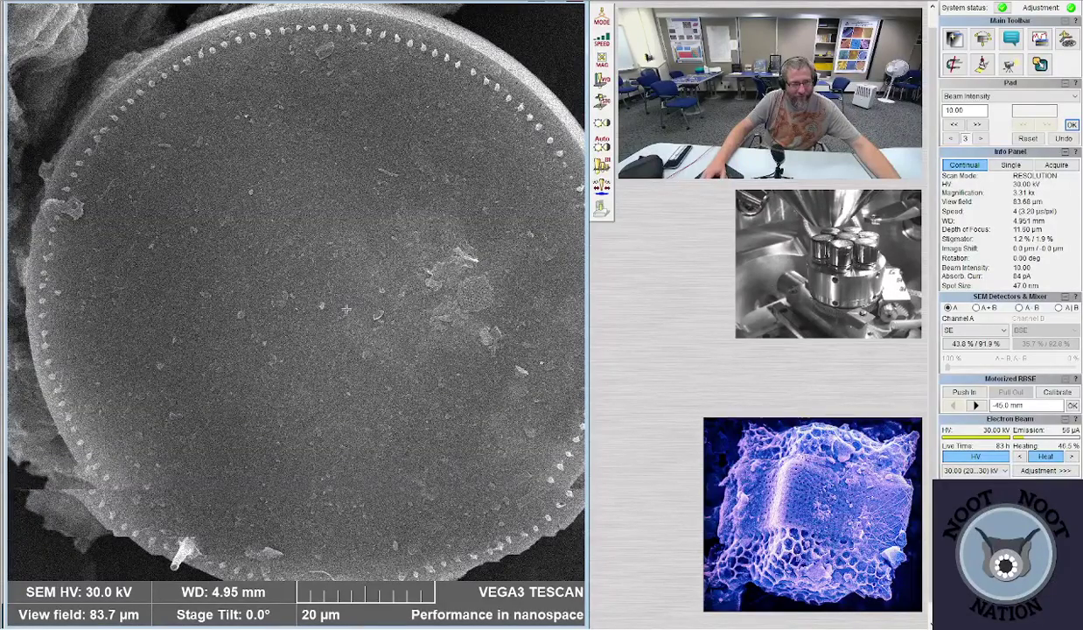
pyautogui.scroll(-1, 350, 312)
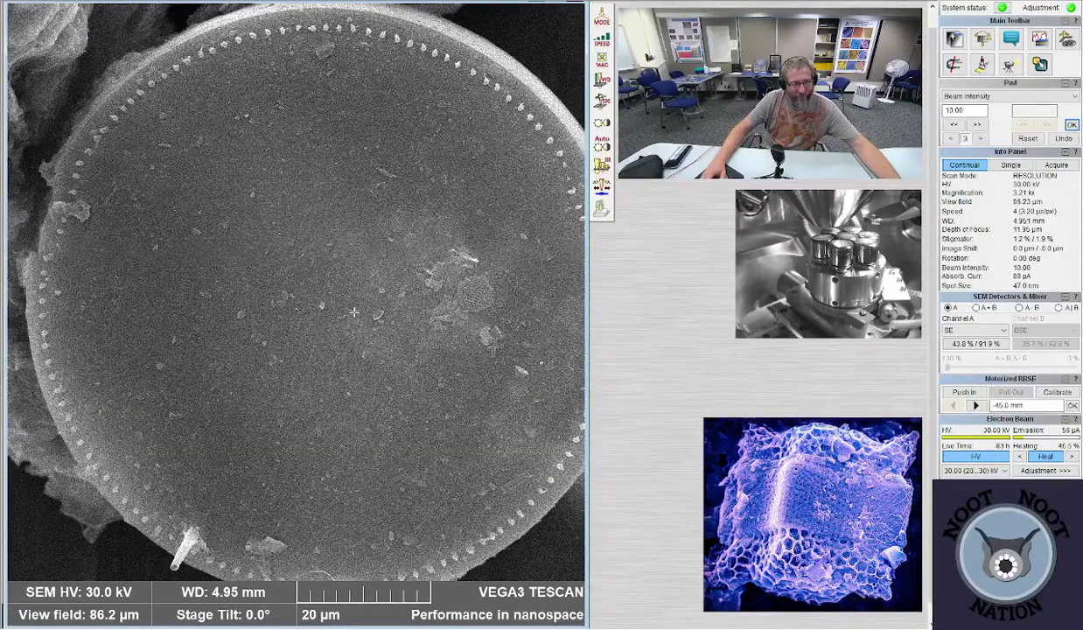
pyautogui.scroll(-1, 342, 323)
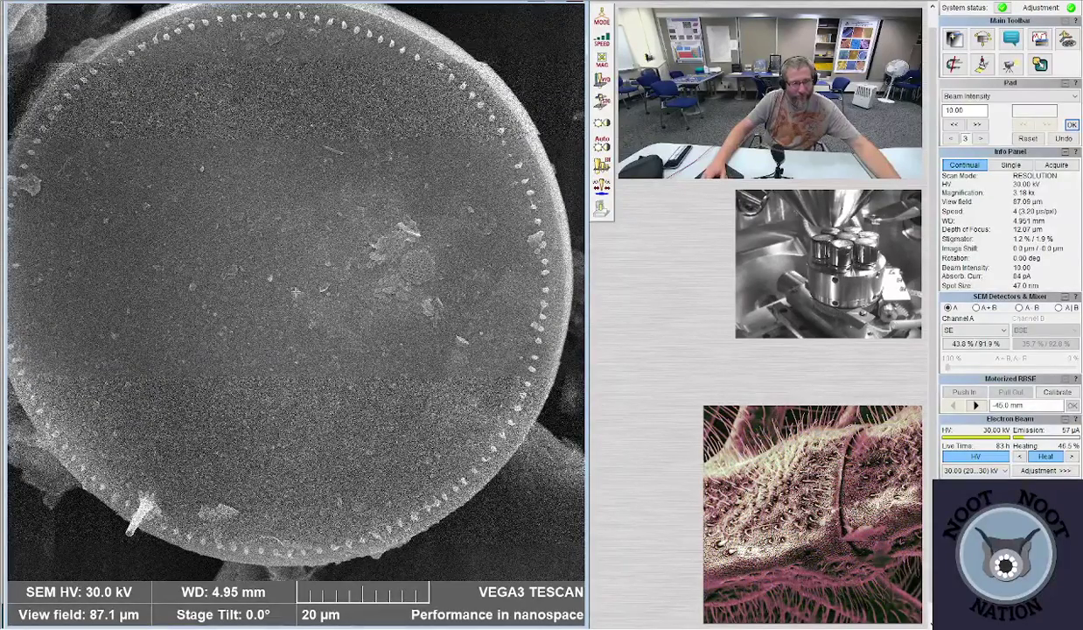
pyautogui.scroll(-2, 291, 288)
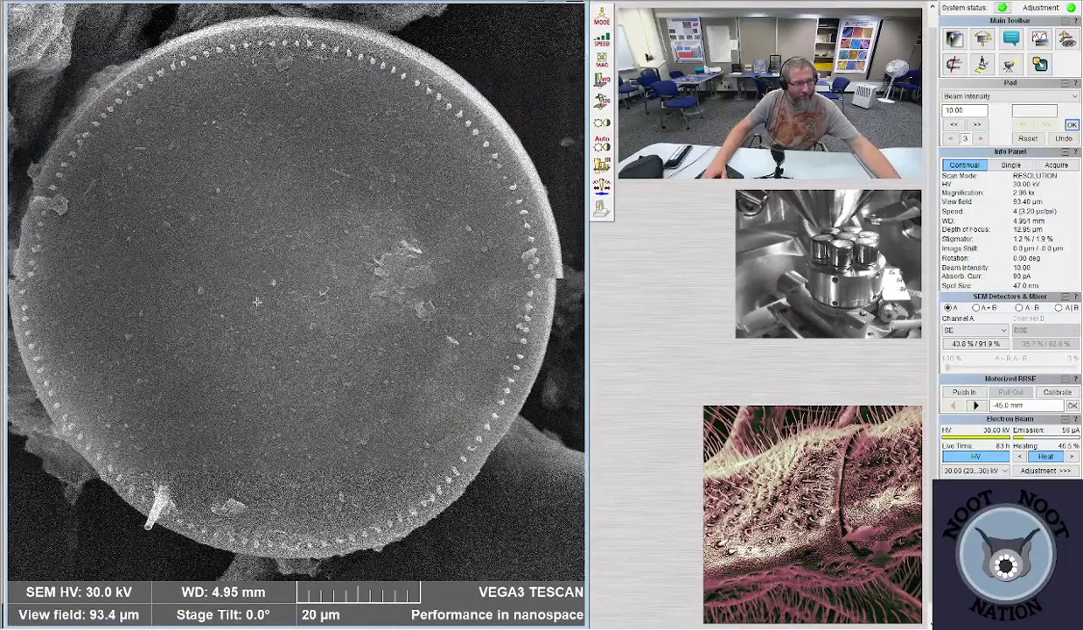
pyautogui.moveTo(256, 302); pyautogui.dragTo(270, 302)
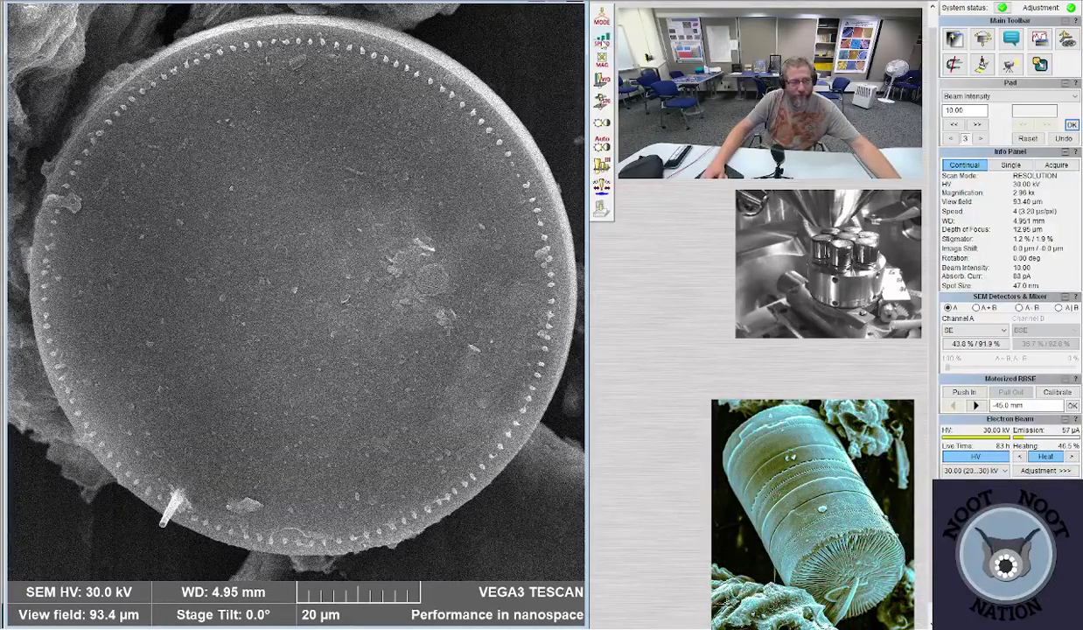
# - Acquire a high-quality image of the round valve at scan speed 7 and beam intensity 7
pyautogui.click(602, 42)
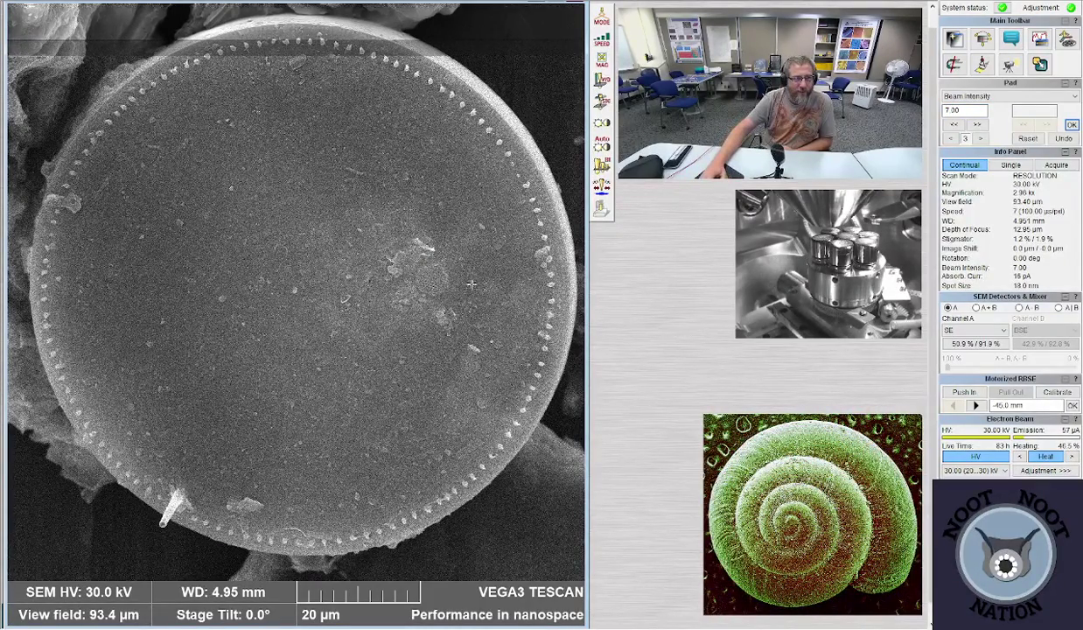
pyautogui.click(601, 209)
pyautogui.moveTo(537, 143); pyautogui.dragTo(407, 14)
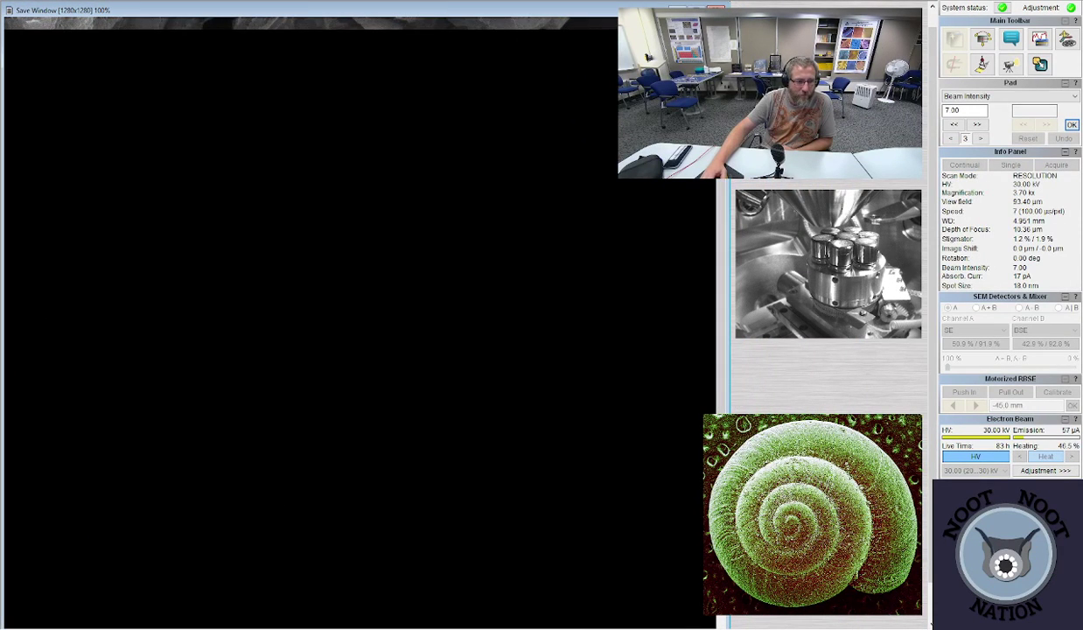
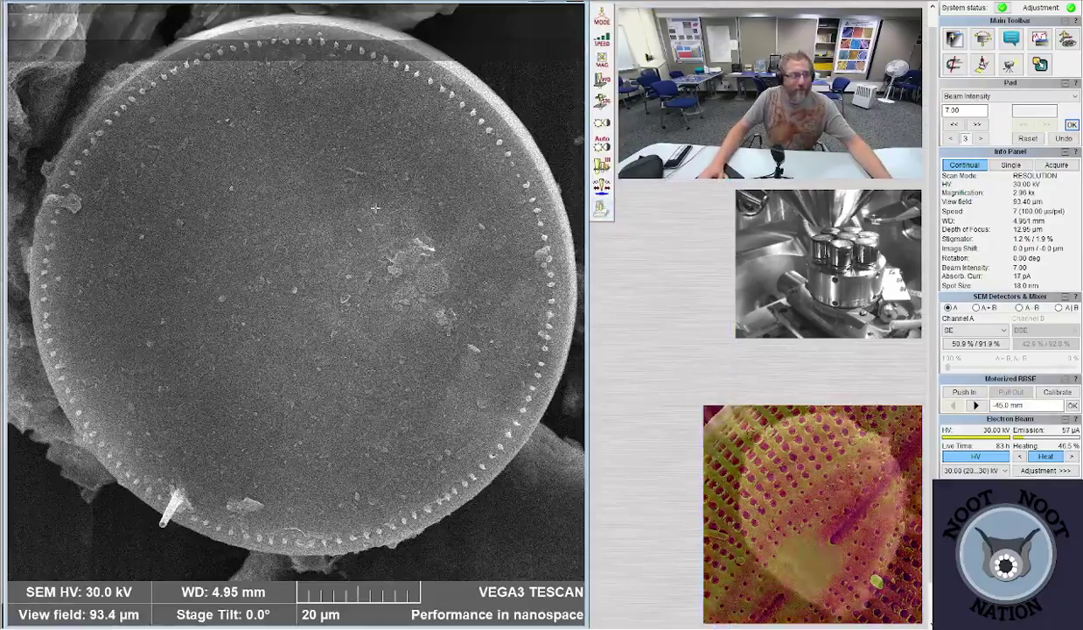
# - Survey the surrounding grains and the area crowded with round valves at a 1.28 mm view field, using scan speeds 3 and 4
pyautogui.scroll(-10, 374, 208)
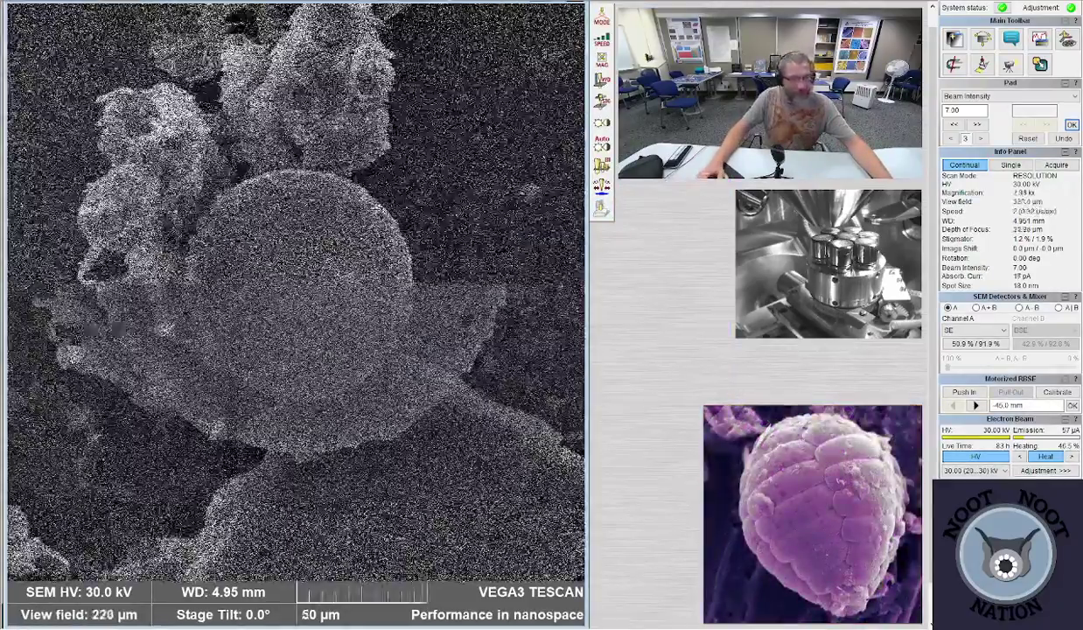
pyautogui.scroll(-2, 375, 208)
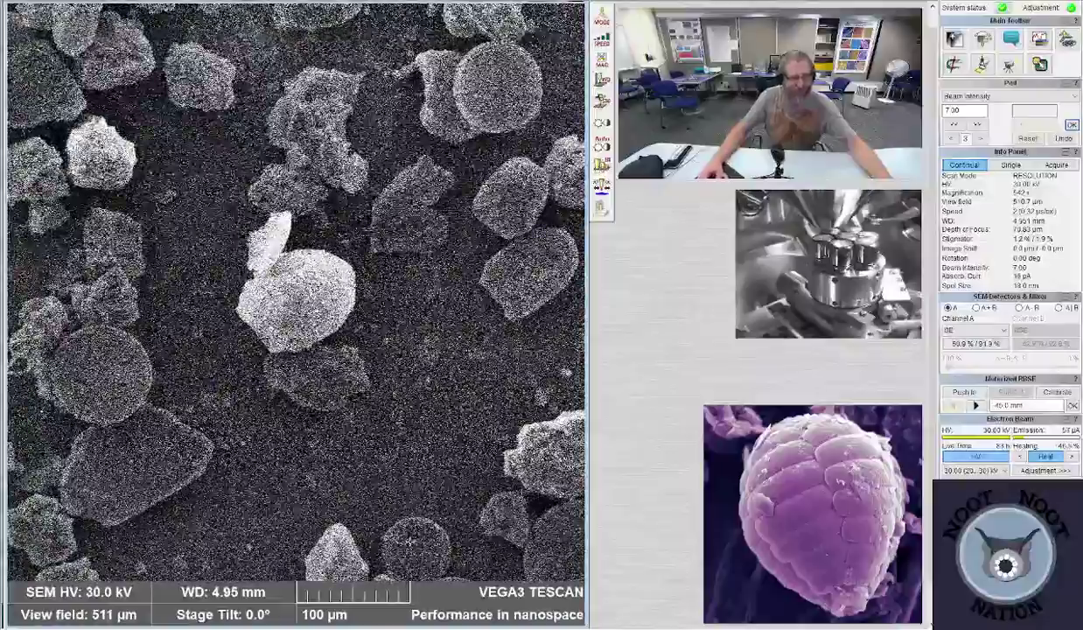
pyautogui.scroll(-3, 296, 293)
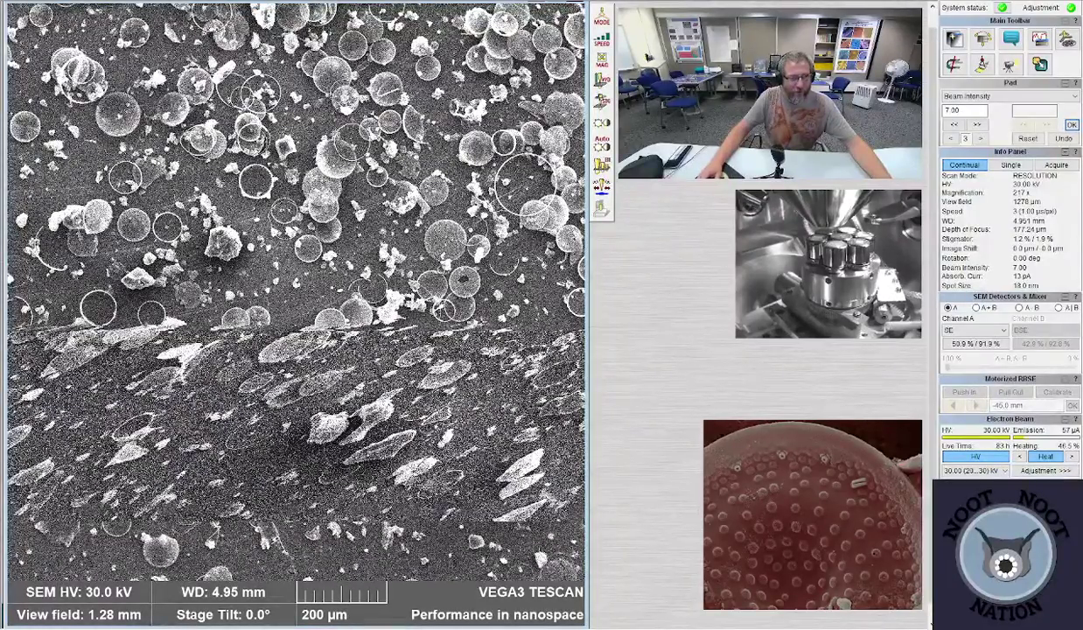
pyautogui.scroll(1, 963, 107)
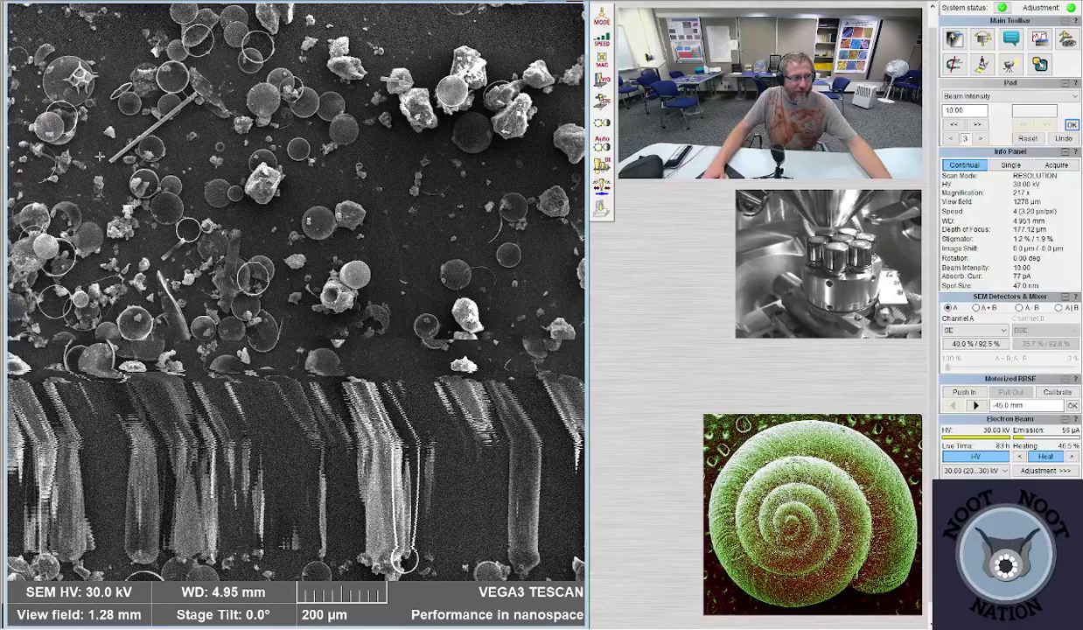
pyautogui.press('3')
pyautogui.scroll(3, 80, 79)
pyautogui.press('4')
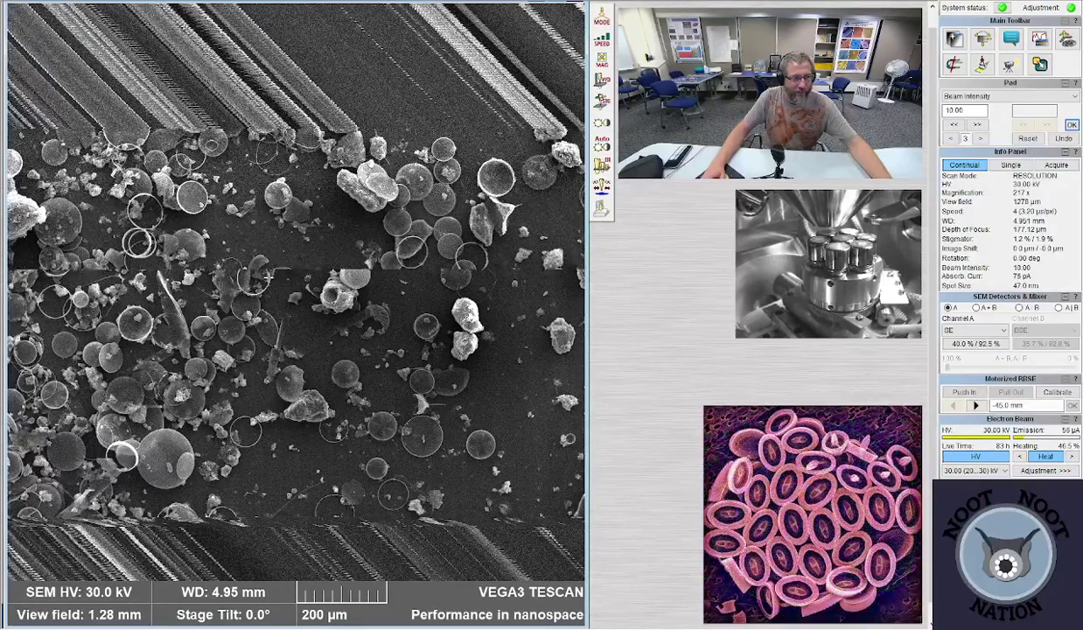
# - Magnify the centre of the elongated ribbed diatom to a 16.5 µm view field and focus it at a 5.00 mm working distance
pyautogui.scroll(5, 296, 289)
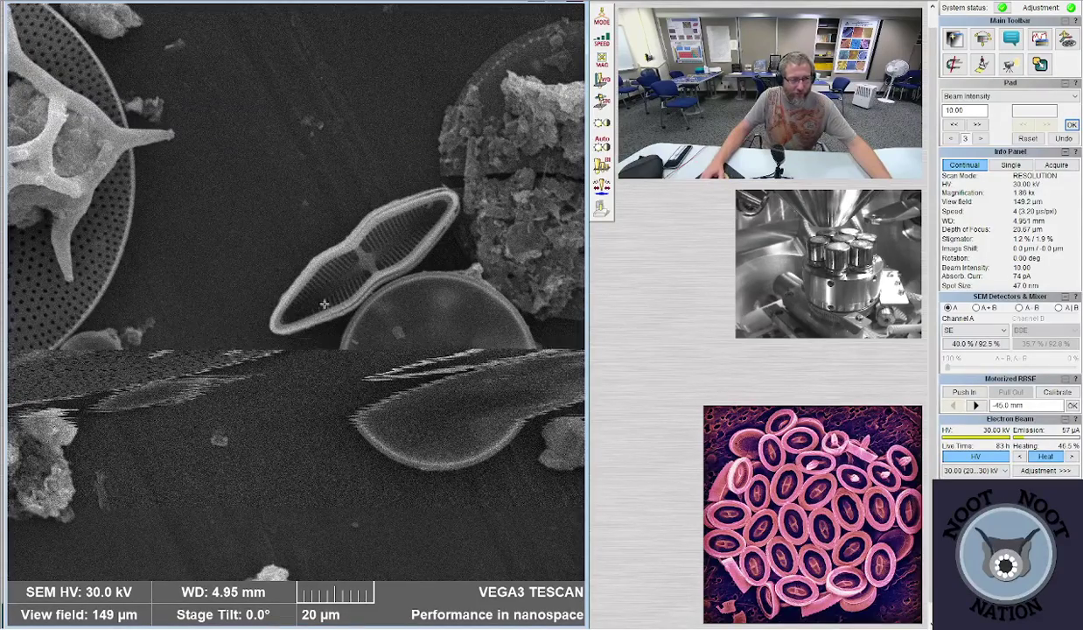
pyautogui.scroll(4, 370, 261)
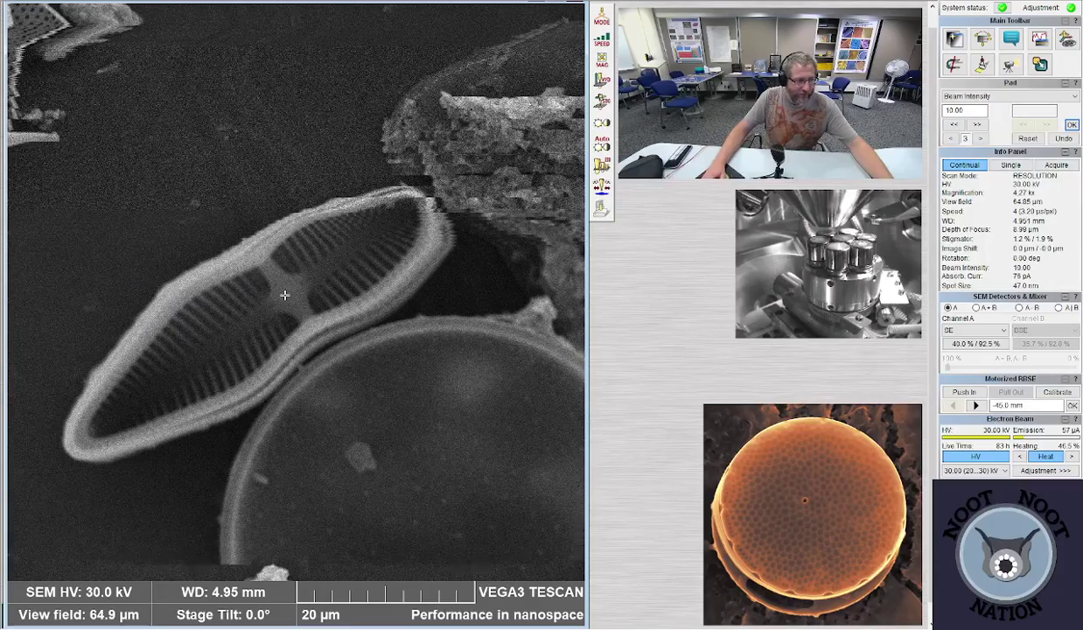
pyautogui.scroll(2, 293, 305)
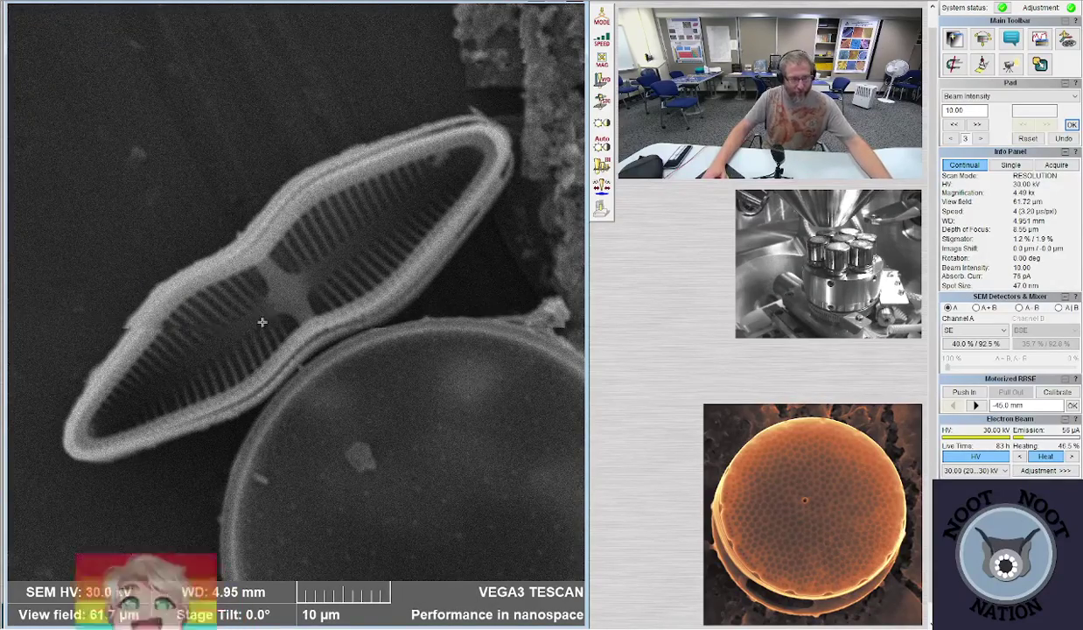
pyautogui.scroll(5, 273, 315)
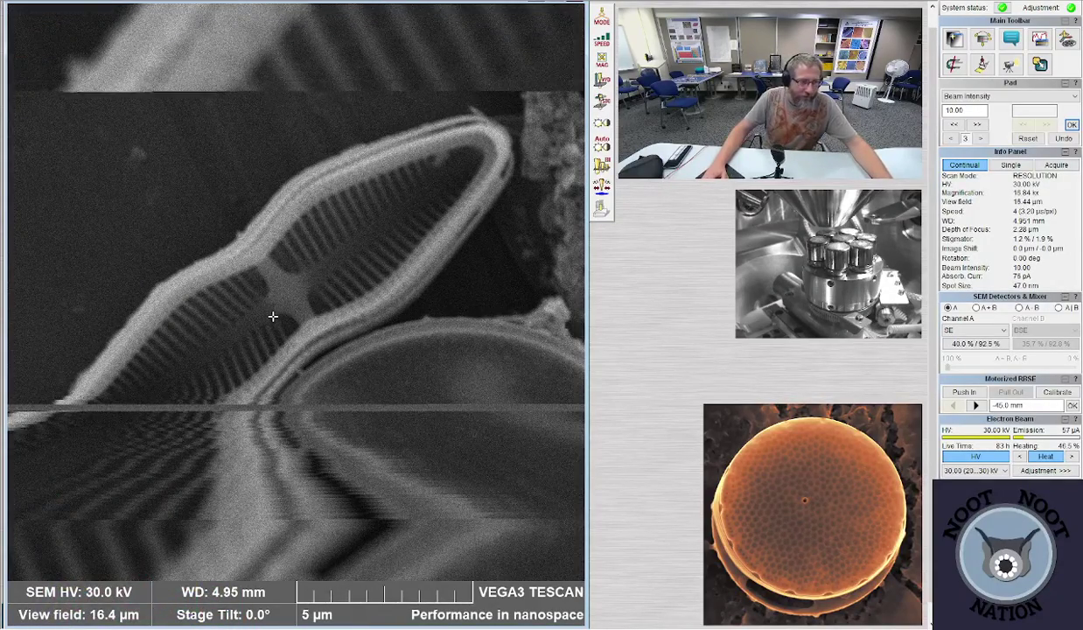
pyautogui.click(314, 254)
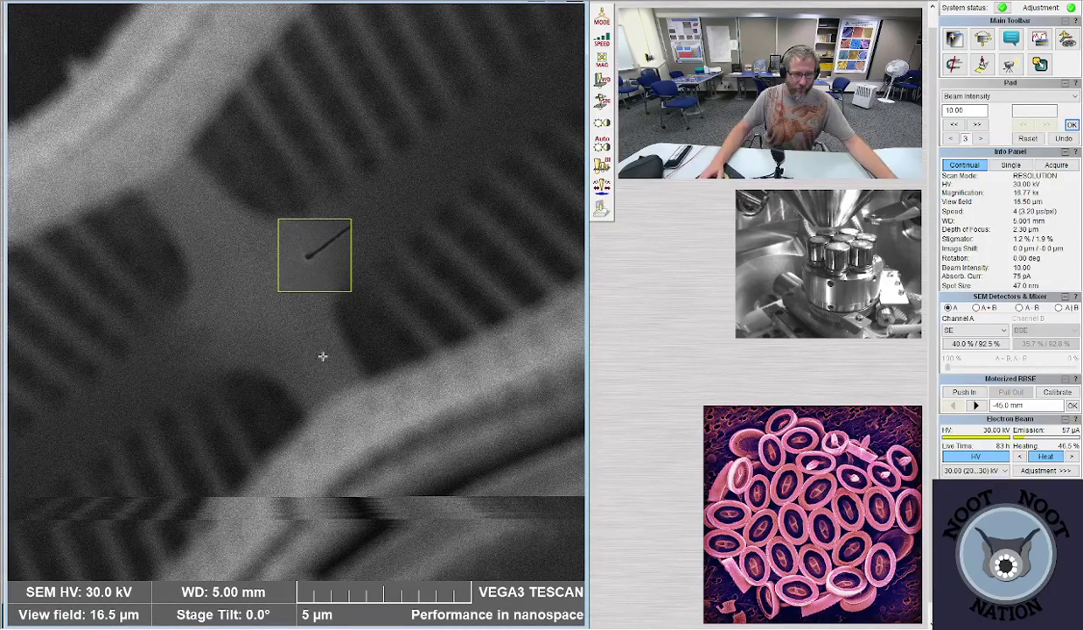
pyautogui.click(280, 251)
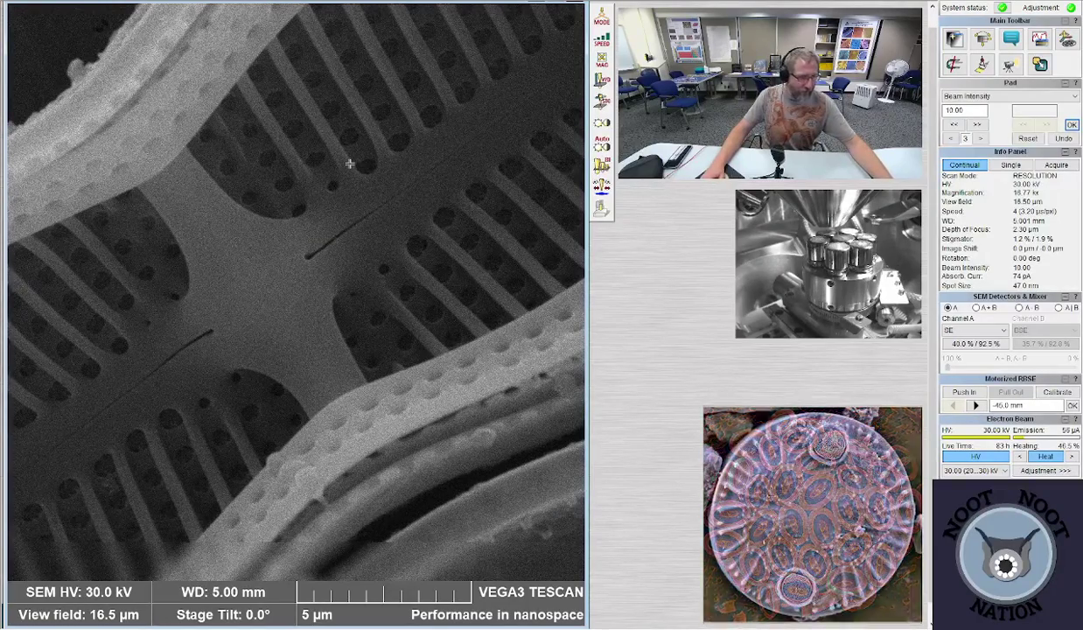
# - Magnify the pores beside the diatom's central slit to a 4.91 µm view field and focus them at a 5.00 mm working distance
pyautogui.scroll(5, 341, 259)
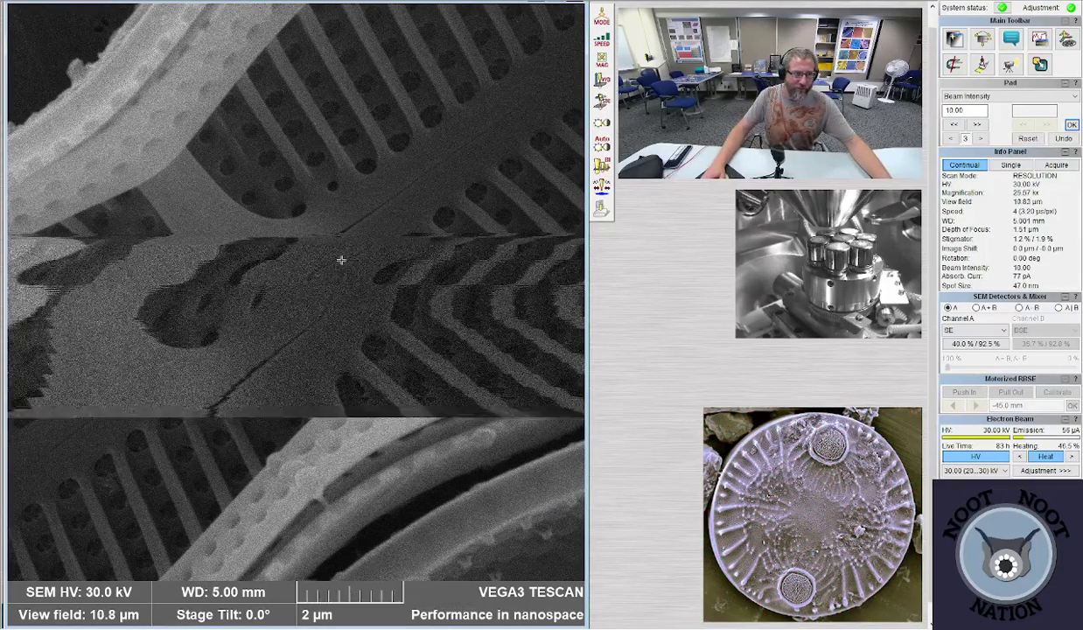
pyautogui.scroll(4, 340, 263)
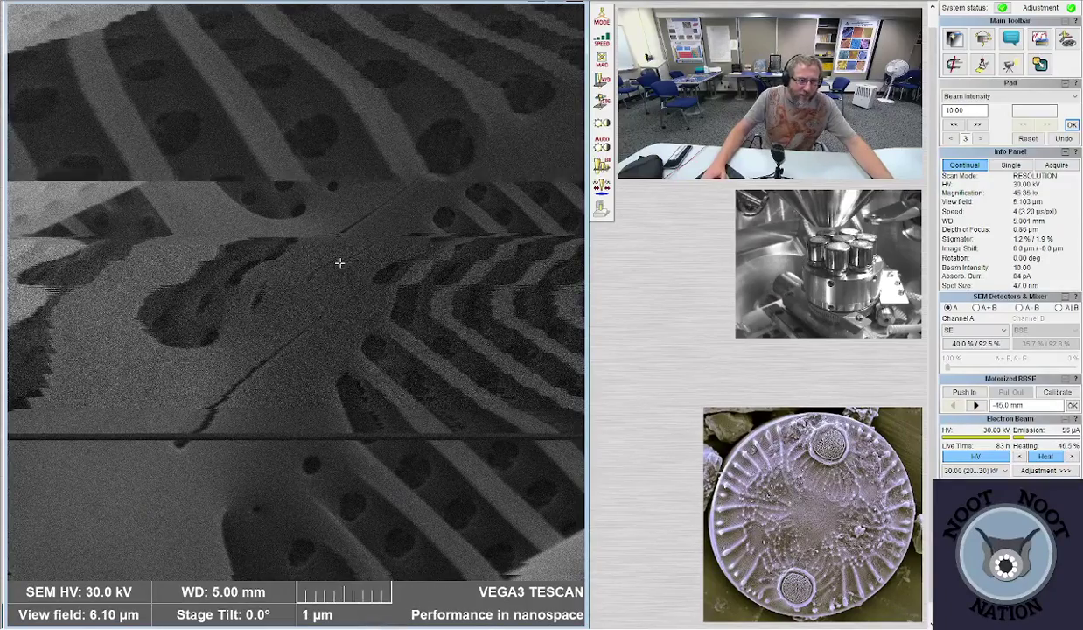
pyautogui.scroll(1, 274, 275)
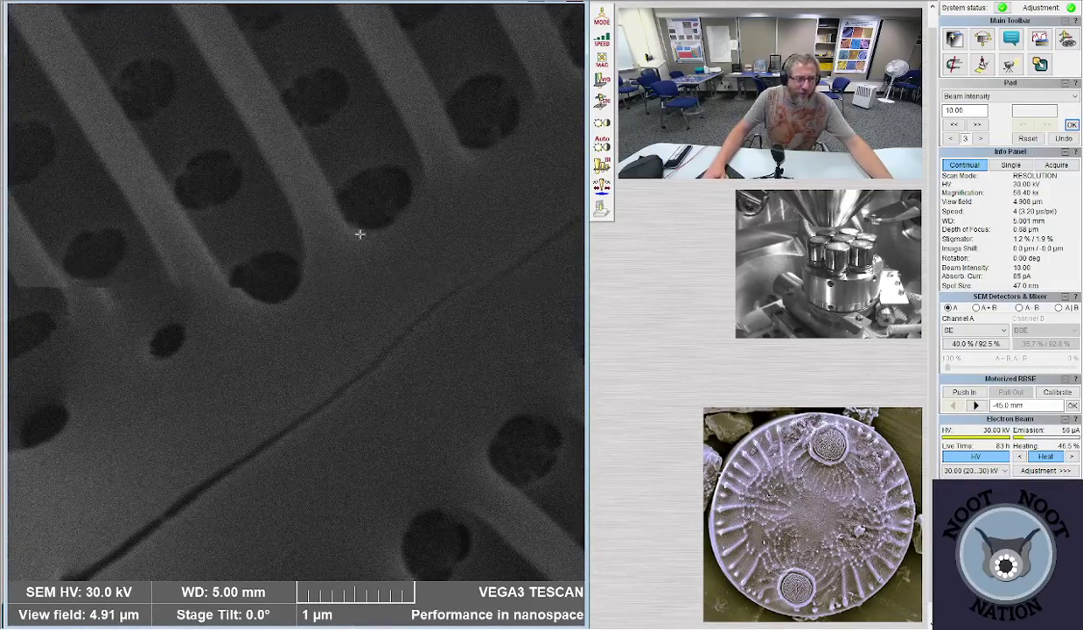
pyautogui.click(204, 181)
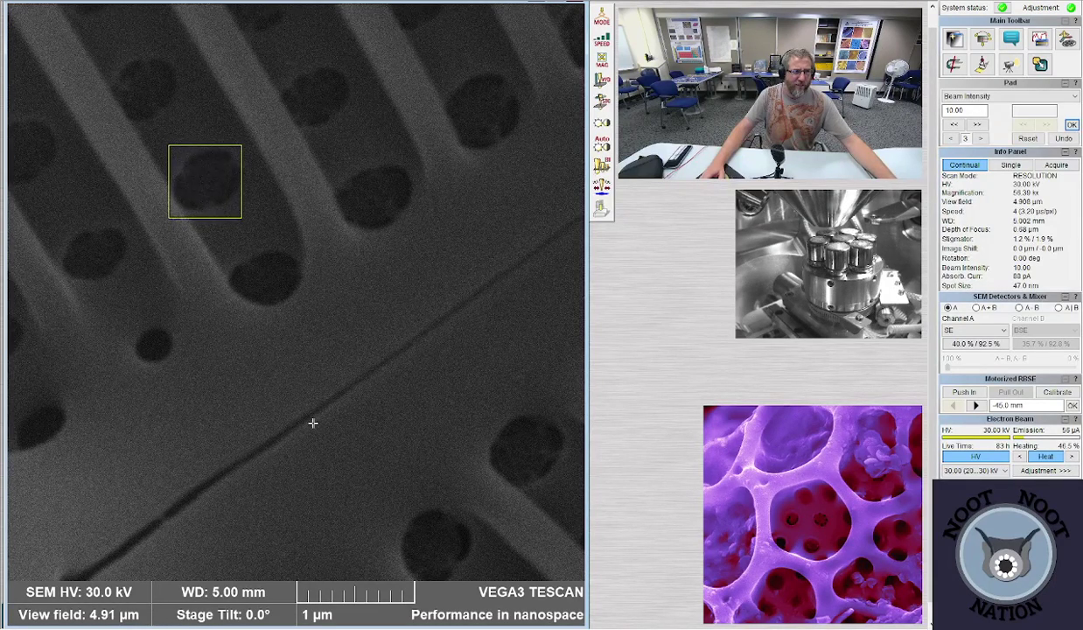
pyautogui.click(346, 295)
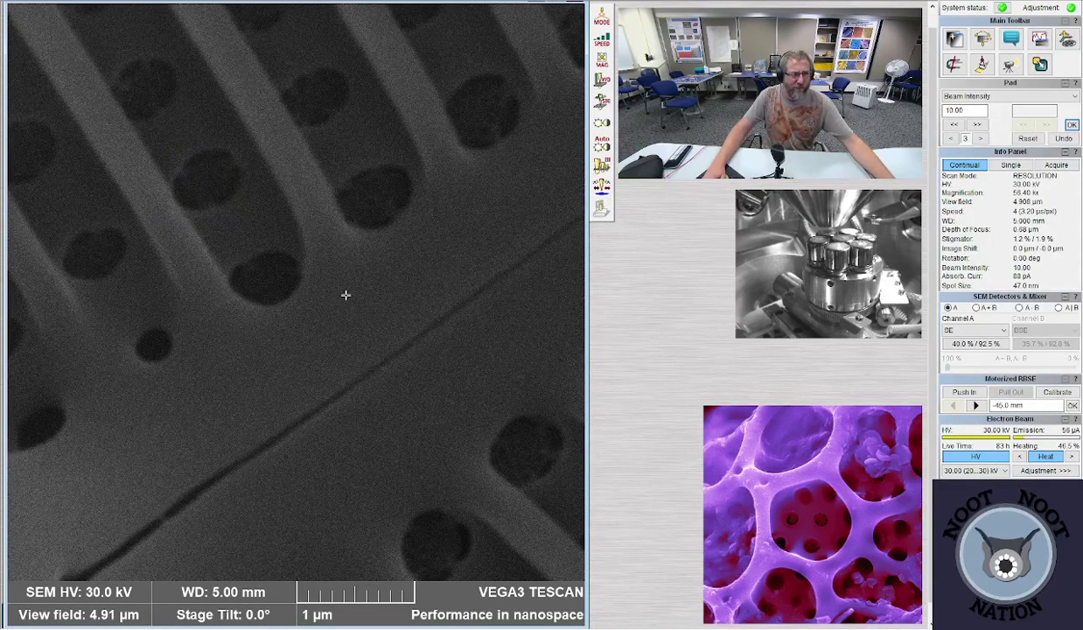
# - Frame the diatom's central area at a 12.3 µm view field and scan it at speed 7 and beam intensity 6 with automatic contrast
pyautogui.scroll(-5, 321, 374)
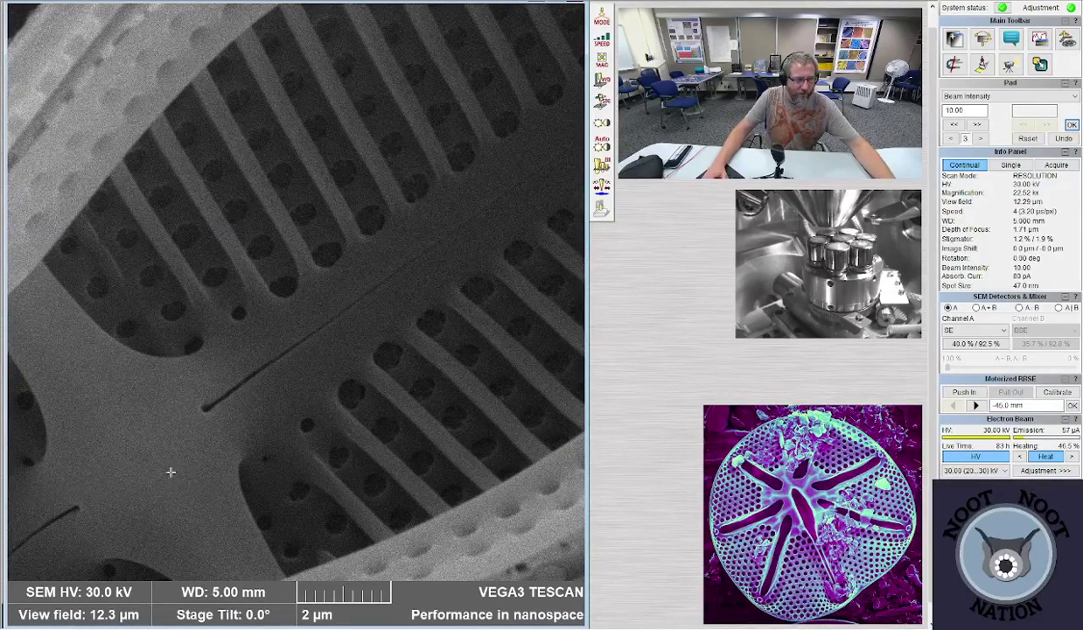
pyautogui.moveTo(145, 450); pyautogui.dragTo(173, 428)
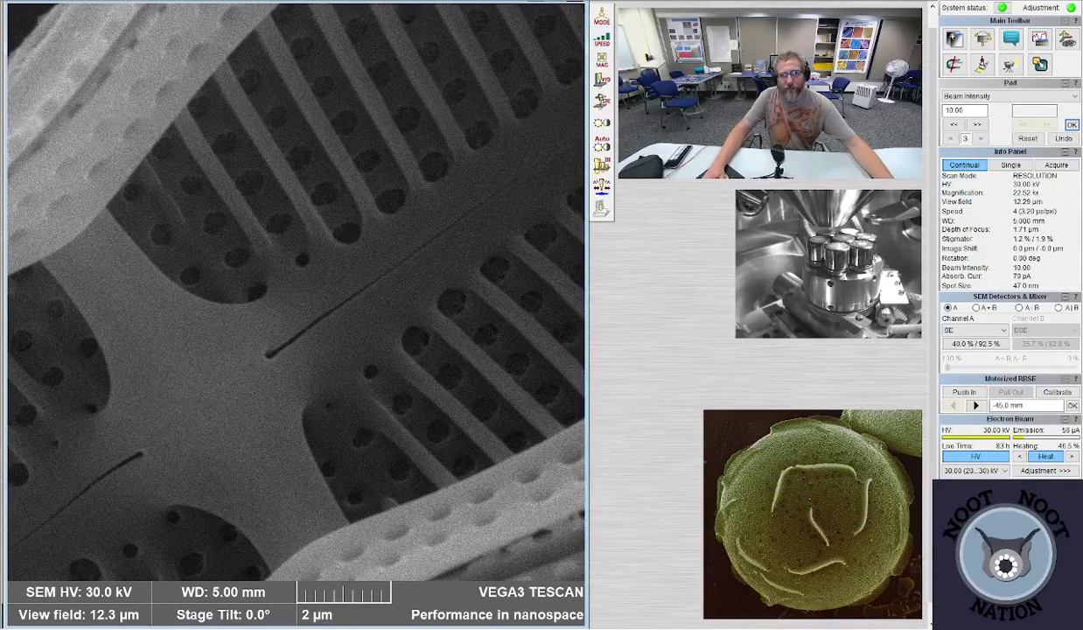
pyautogui.write('7')
pyautogui.press('Return')
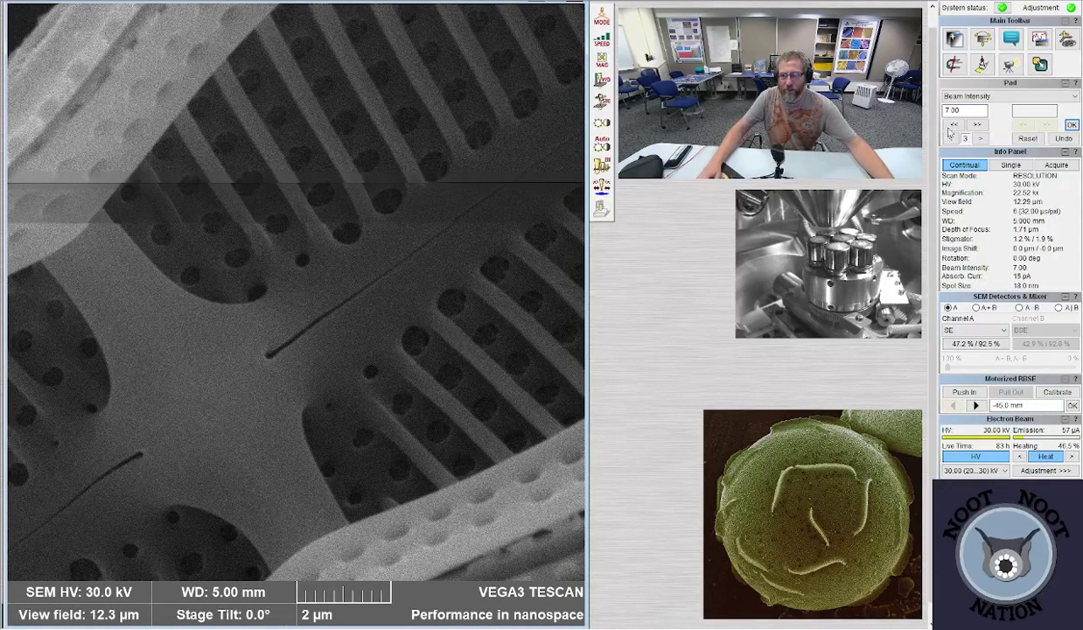
pyautogui.write('6')
pyautogui.press('Return')
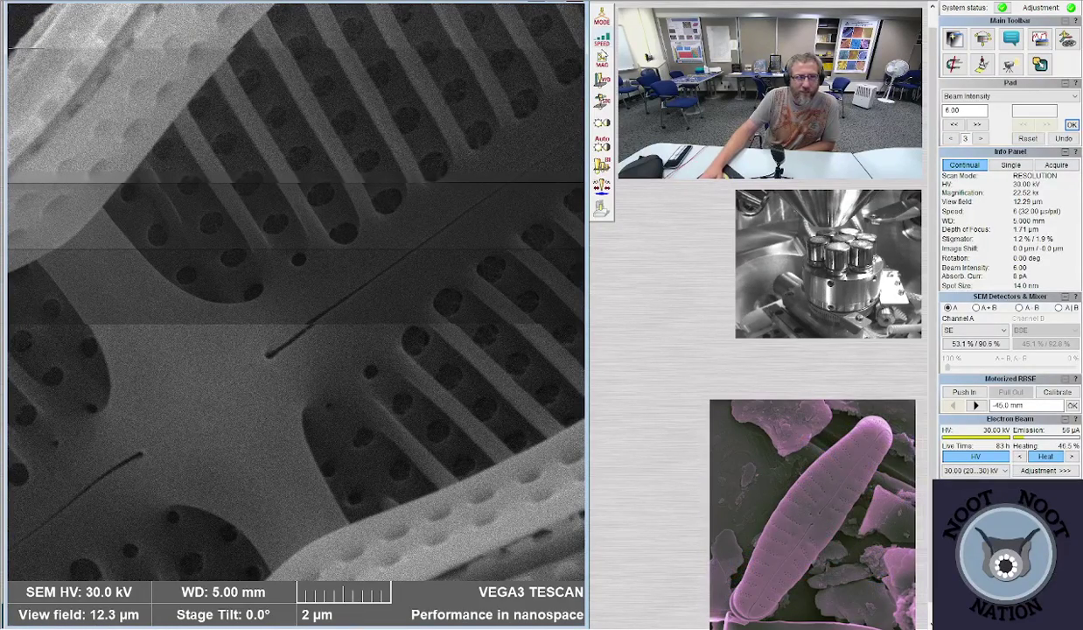
pyautogui.press('7')
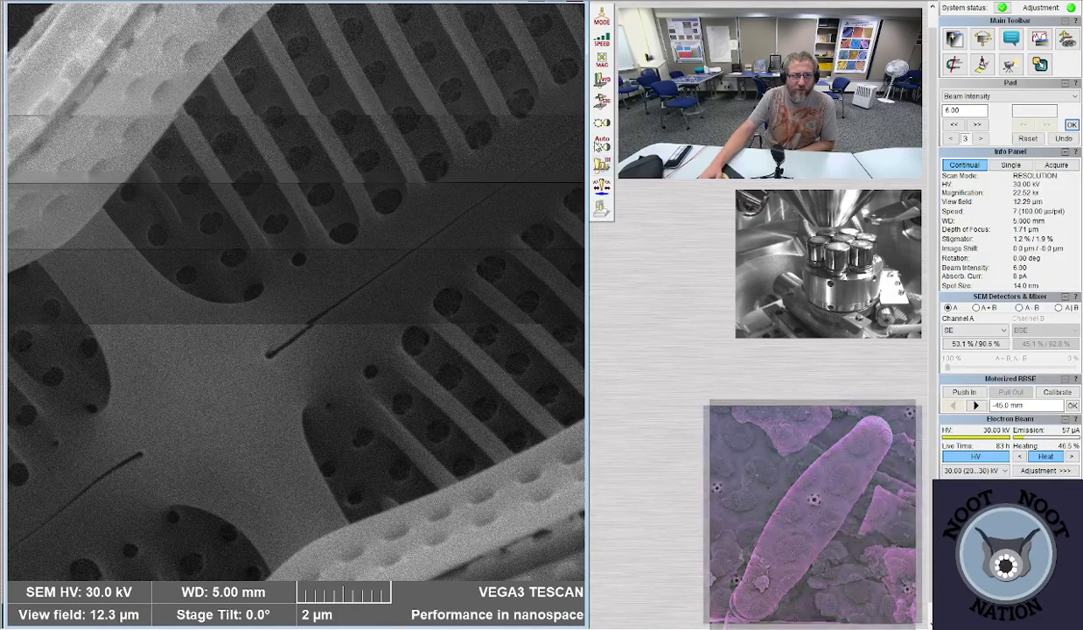
pyautogui.click(606, 149)
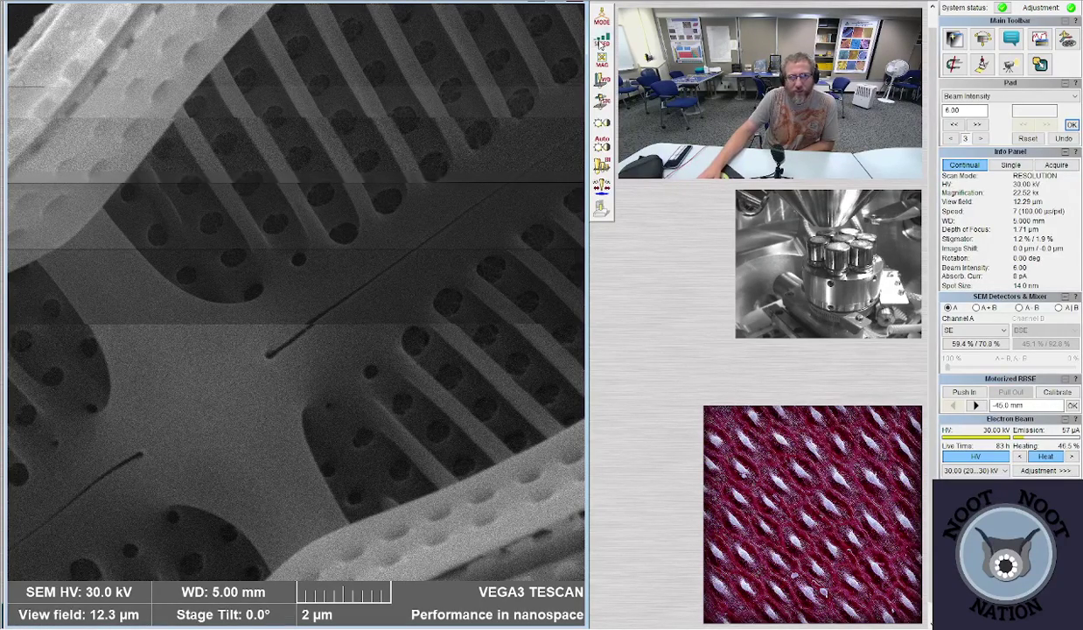
# - Magnify the pores between the ribs to a 2.66 µm view field and refocus them using a small focus window
pyautogui.press('3')
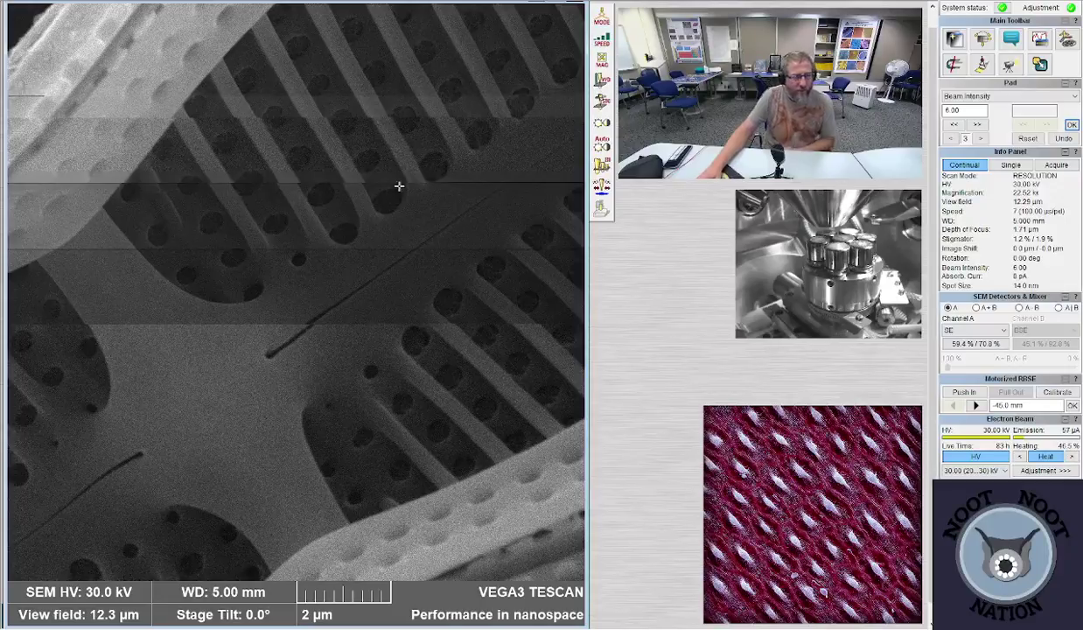
pyautogui.scroll(5, 381, 154)
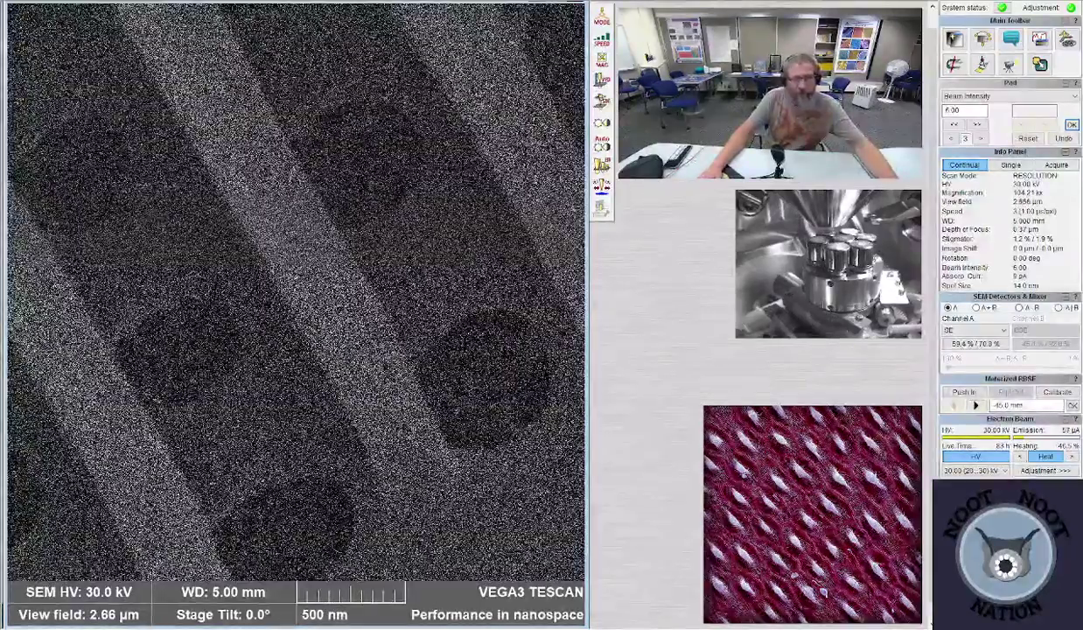
pyautogui.press('4')
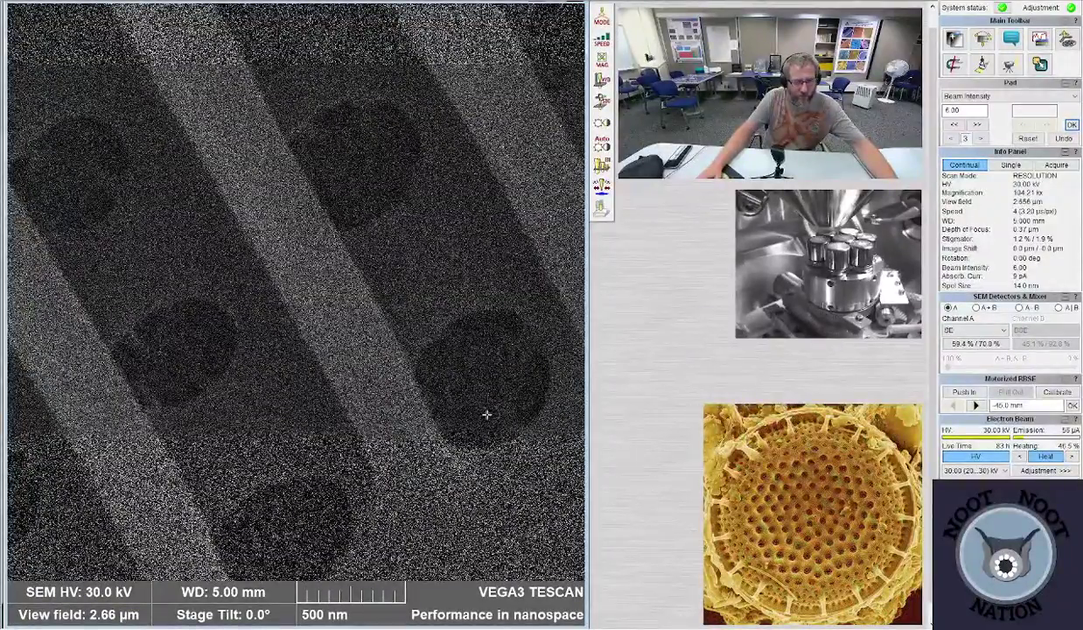
pyautogui.press('r')
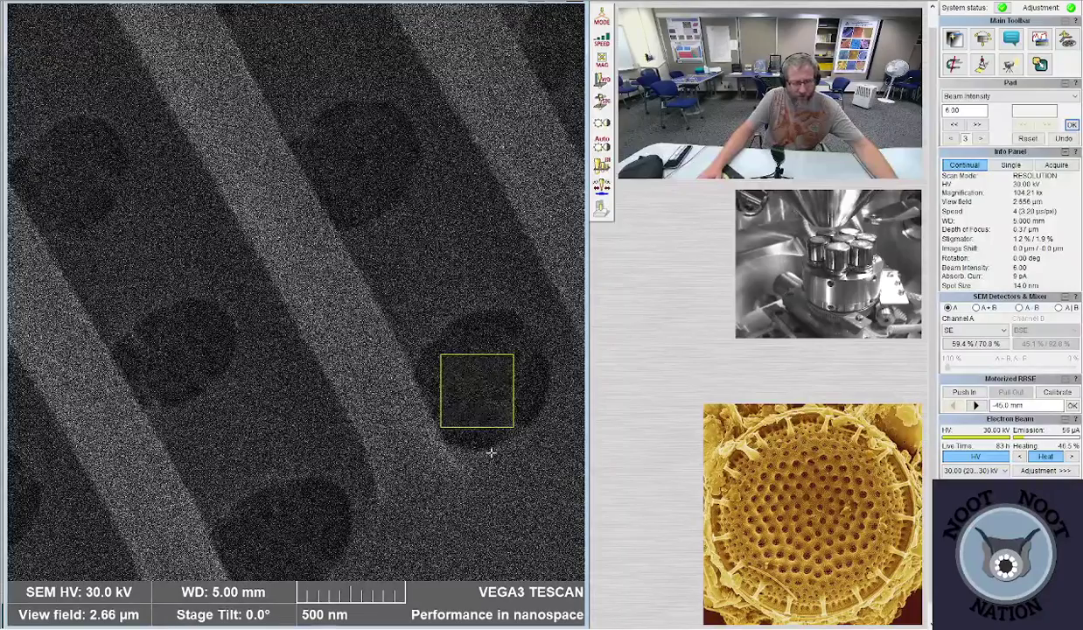
pyautogui.press('5')
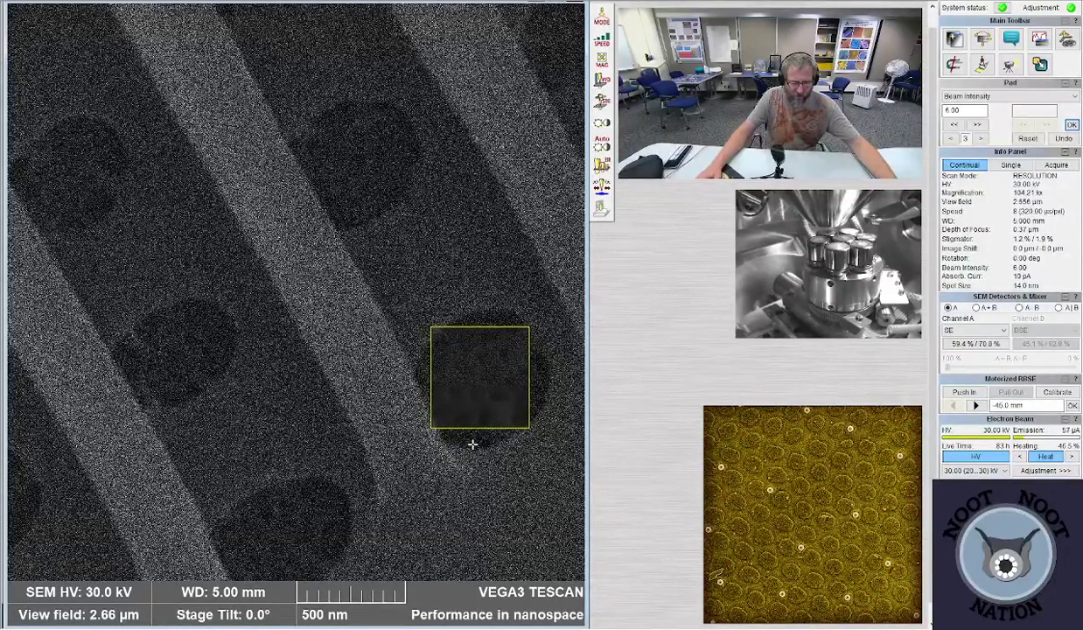
pyautogui.moveTo(516, 425); pyautogui.dragTo(497, 392)
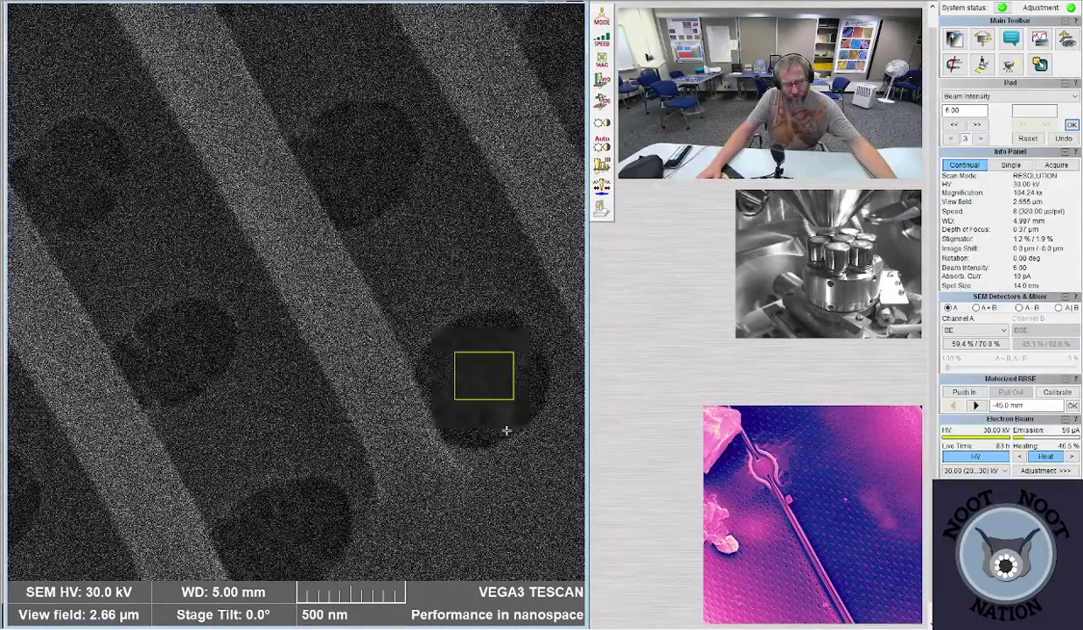
pyautogui.press('-')
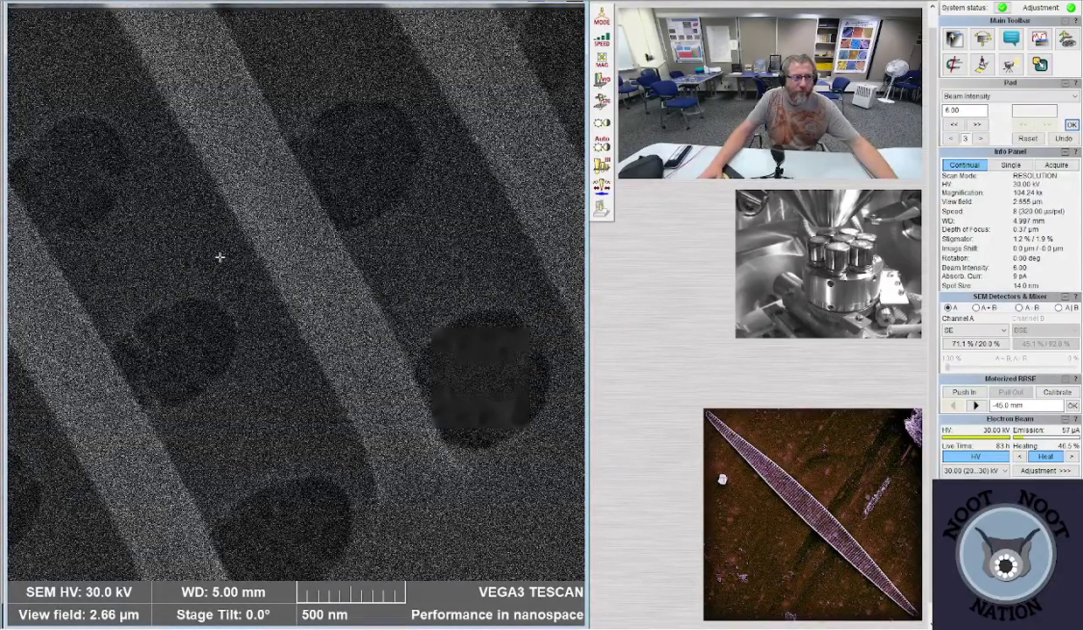
pyautogui.click(485, 383)
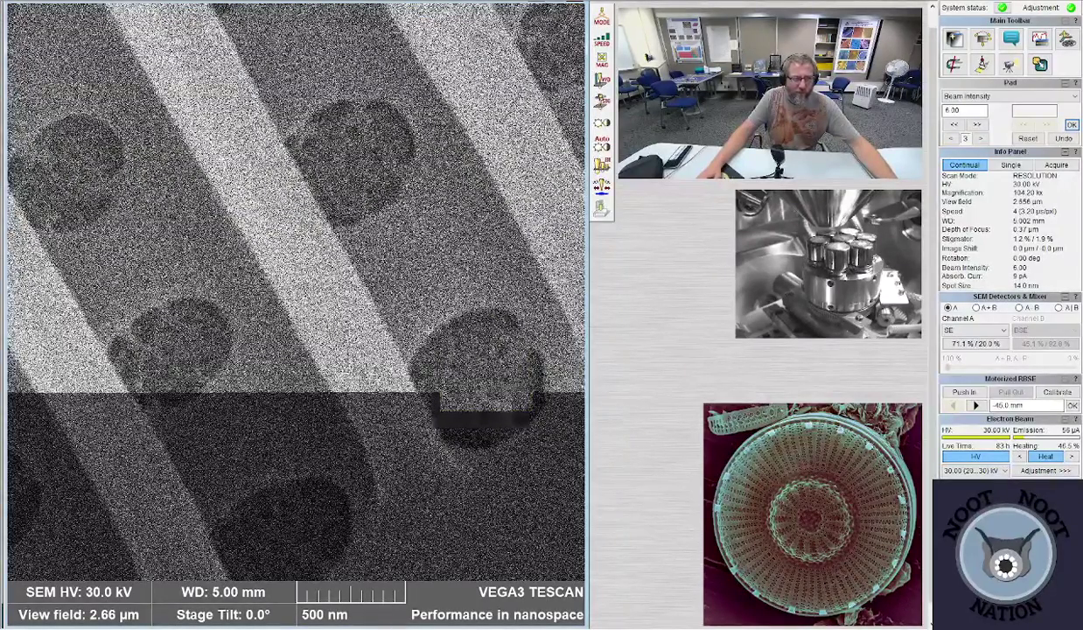
# - Acquire a 14.2 µm view field image at scan speed 8 and beam intensity 5, and save it as Achnanthes internal view
pyautogui.scroll(-10, 344, 442)
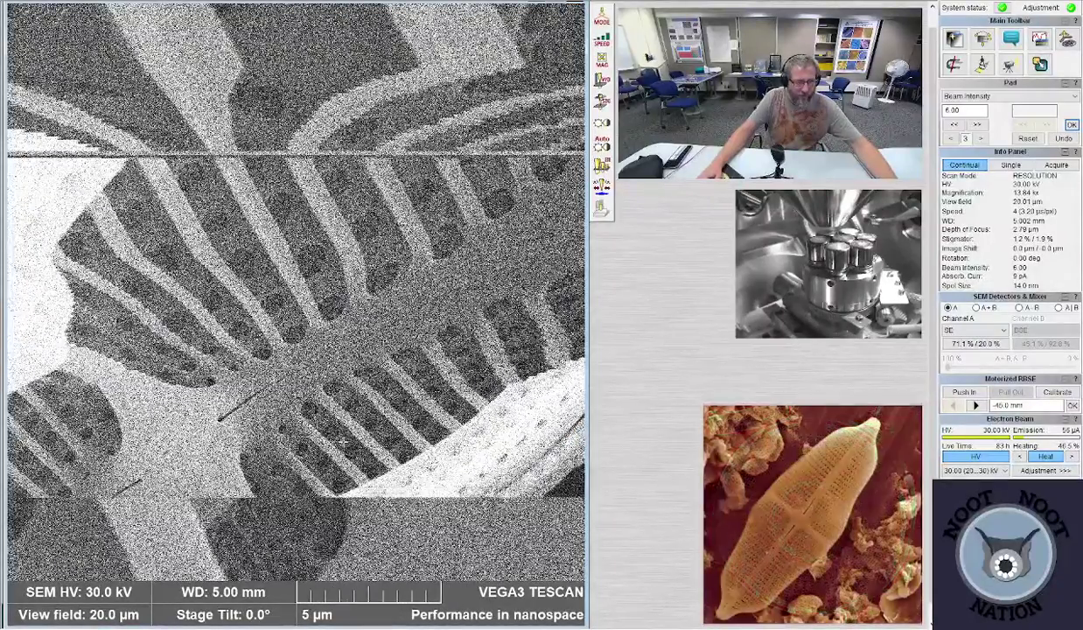
pyautogui.scroll(4, 296, 293)
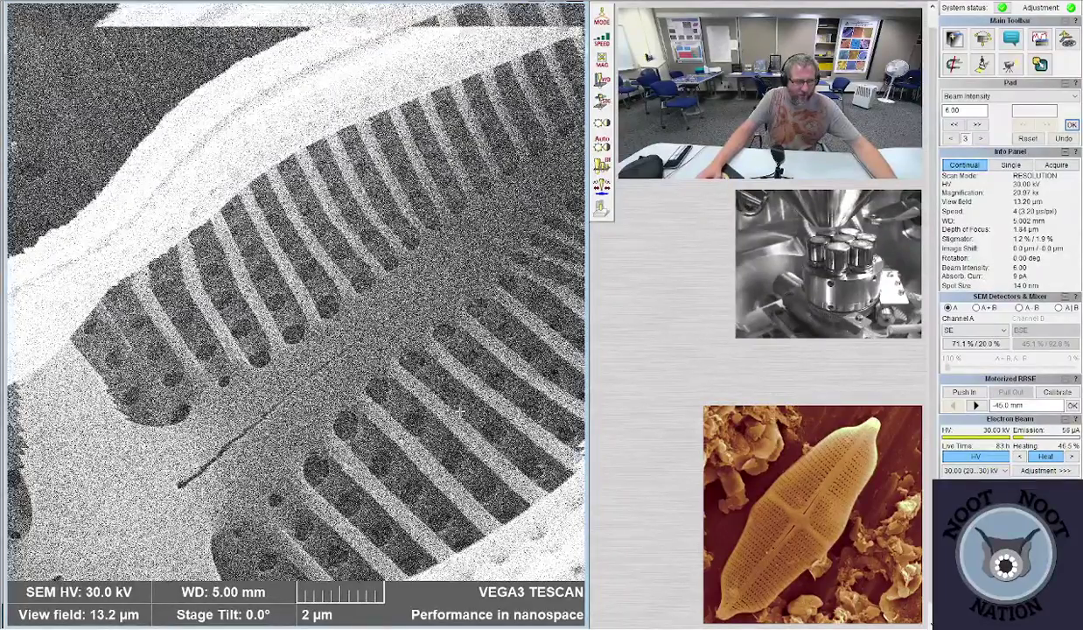
pyautogui.scroll(-1, 295, 293)
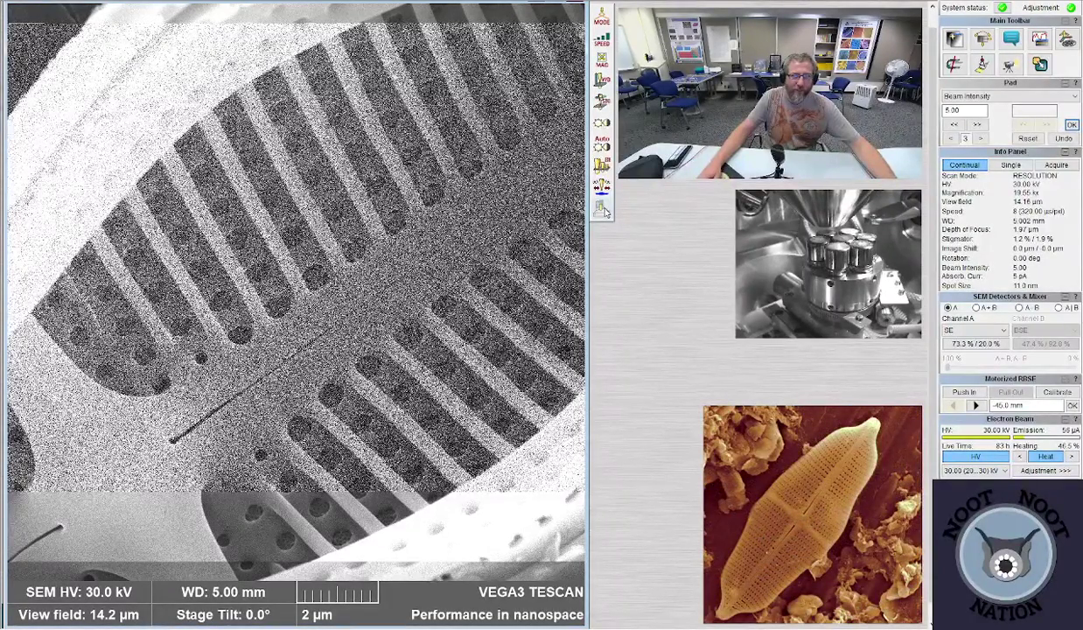
pyautogui.click(603, 210)
pyautogui.moveTo(491, 164); pyautogui.dragTo(341, 7)
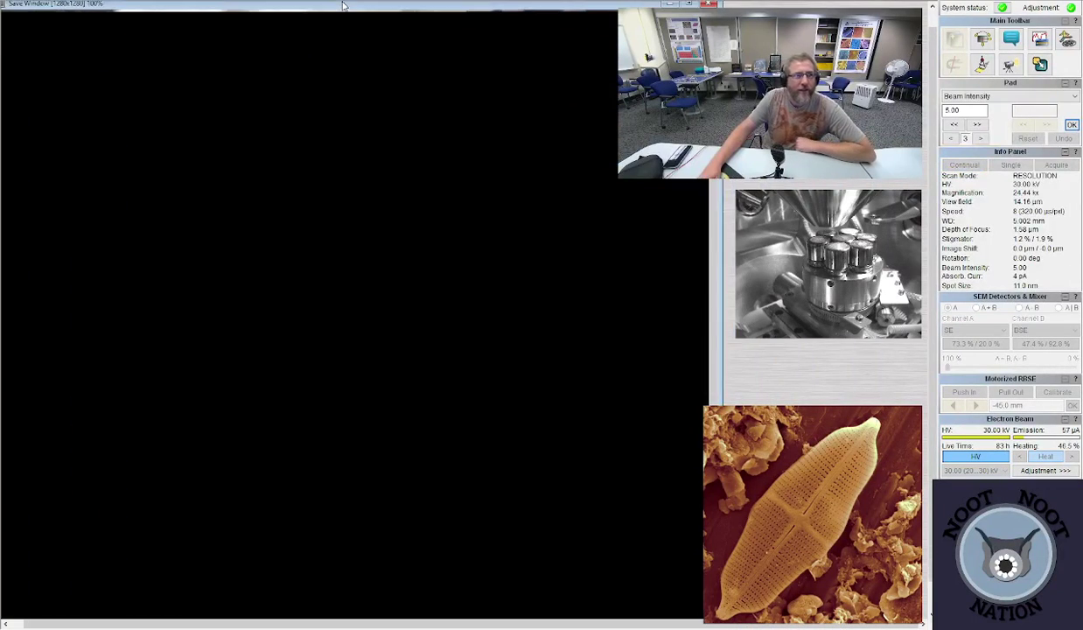
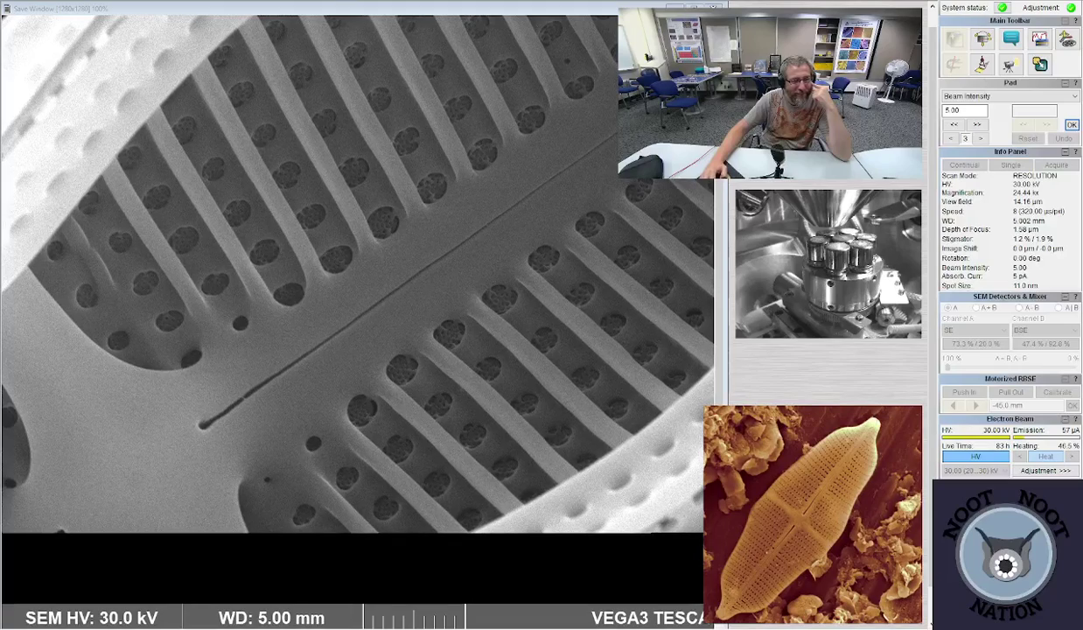
pyautogui.click(89, 357)
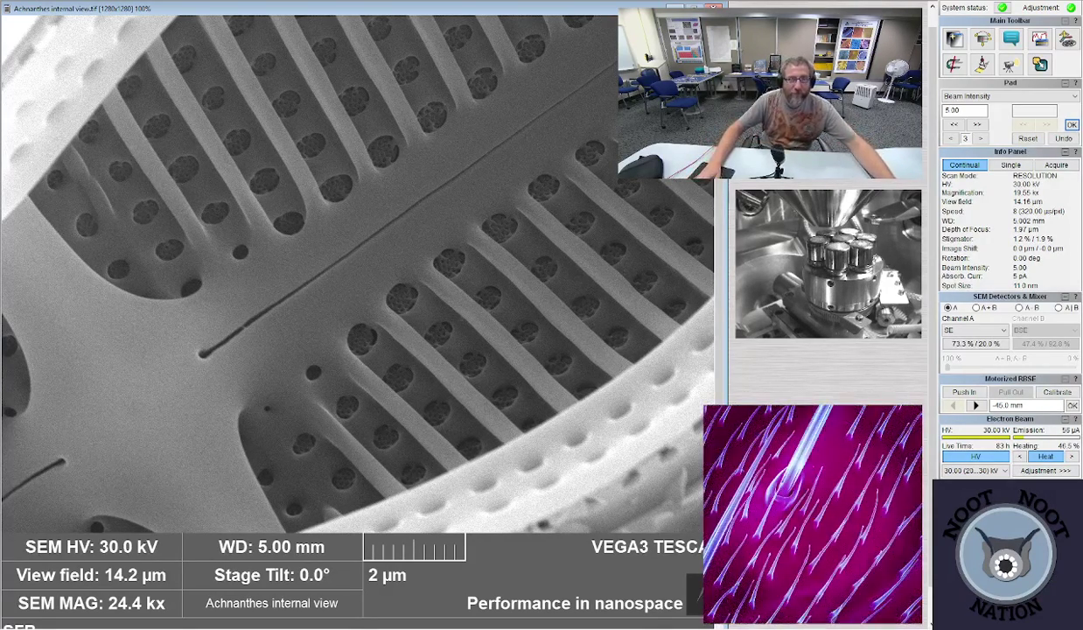
# - Widen the view to 281 µm around the elongated diatom and set the beam intensity to 10
pyautogui.scroll(-5, 296, 297)
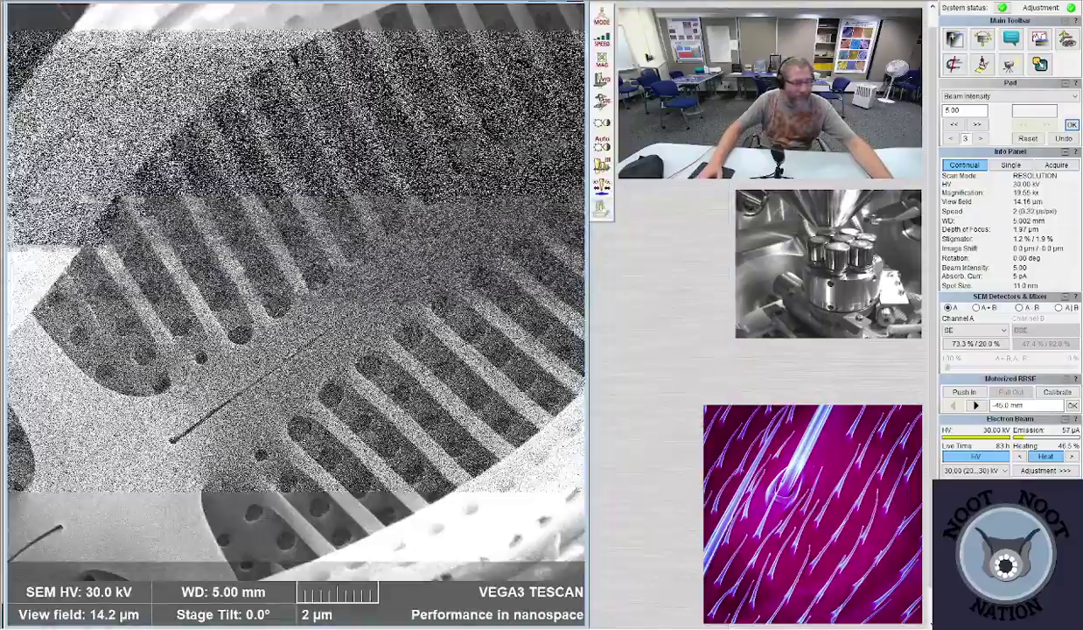
pyautogui.scroll(-1, 295, 297)
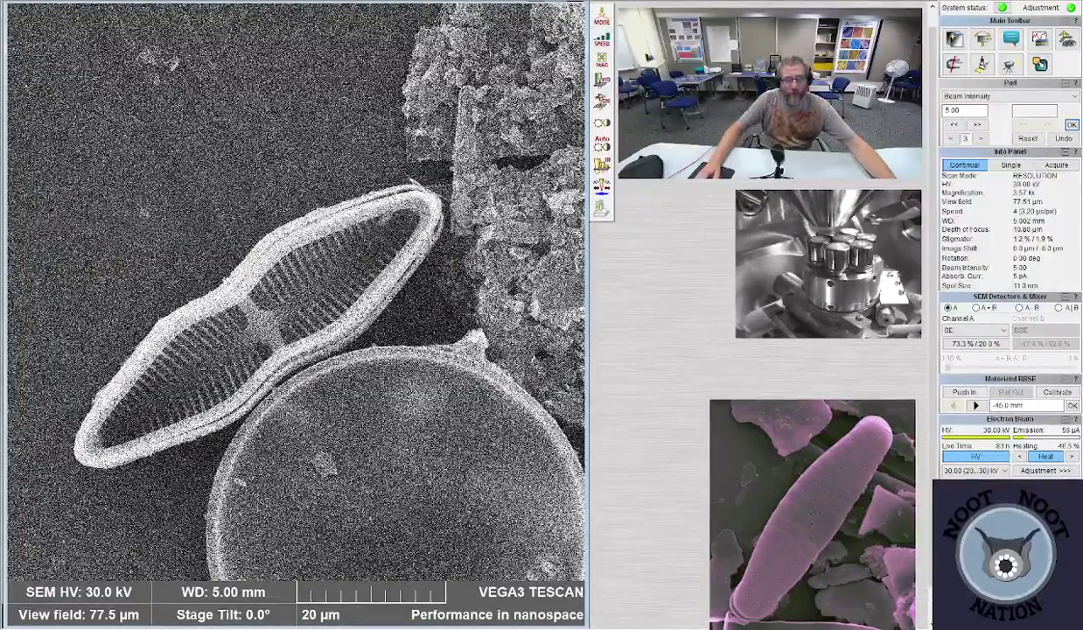
pyautogui.scroll(-3, 331, 276)
pyautogui.scroll(-2, 331, 277)
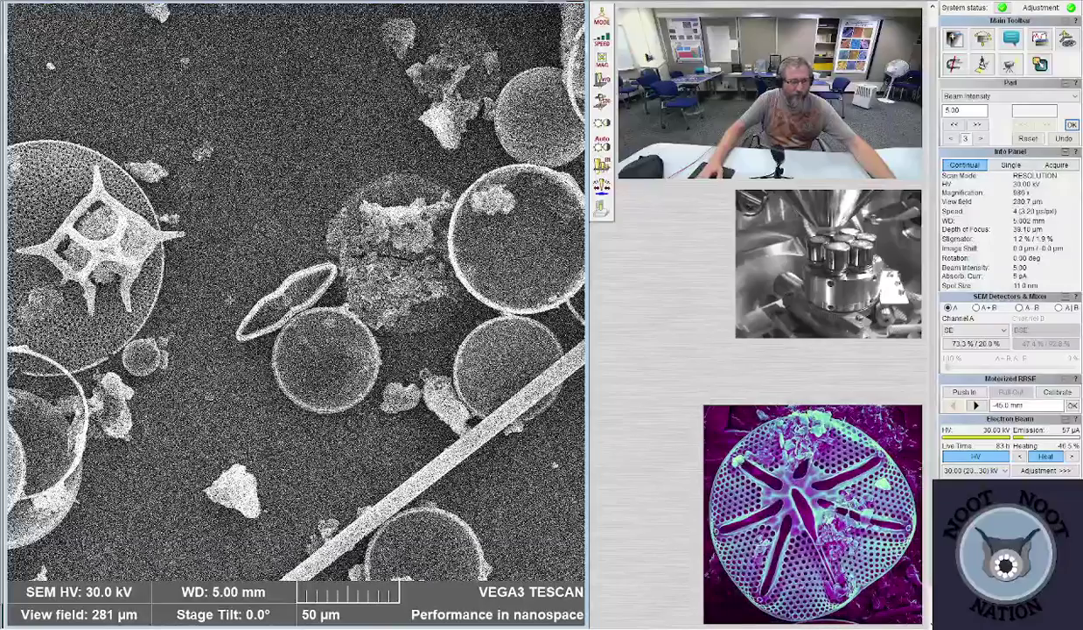
pyautogui.doubleClick(968, 112)
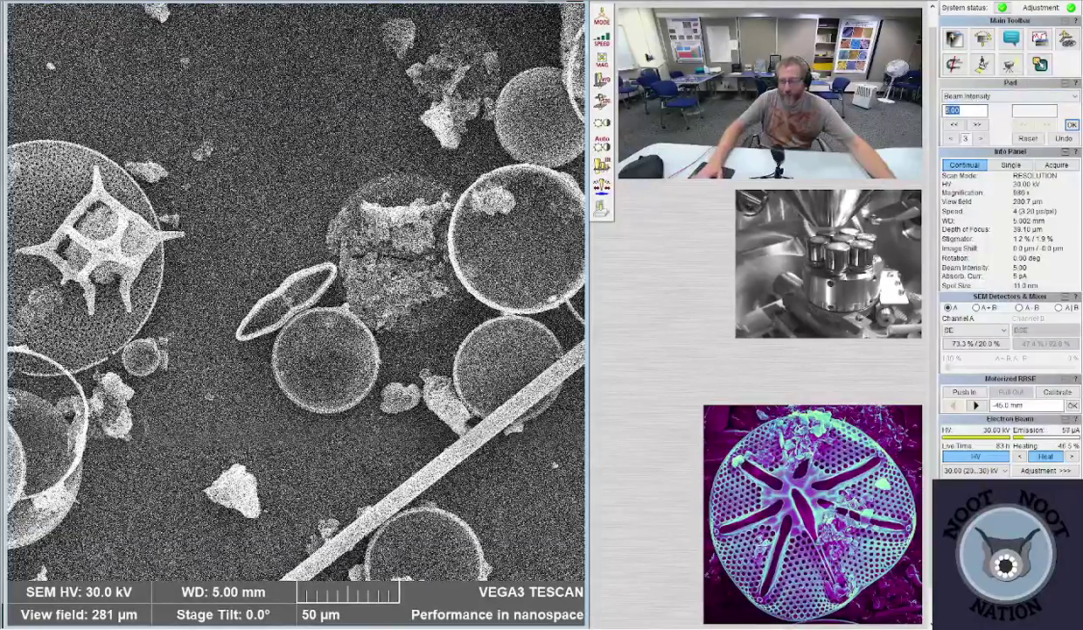
pyautogui.write('10')
pyautogui.press('Return')
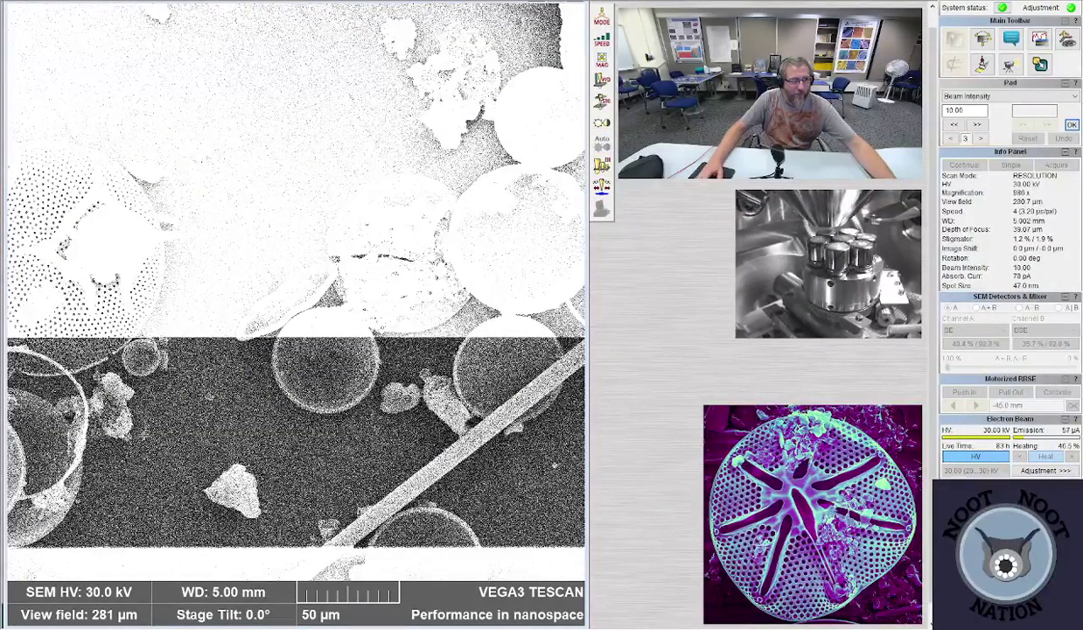
# - Centre the nearby round valve, magnify its spiny edge to a 19.7 µm view field and focus it at a 4.99 mm working distance
pyautogui.doubleClick(547, 118)
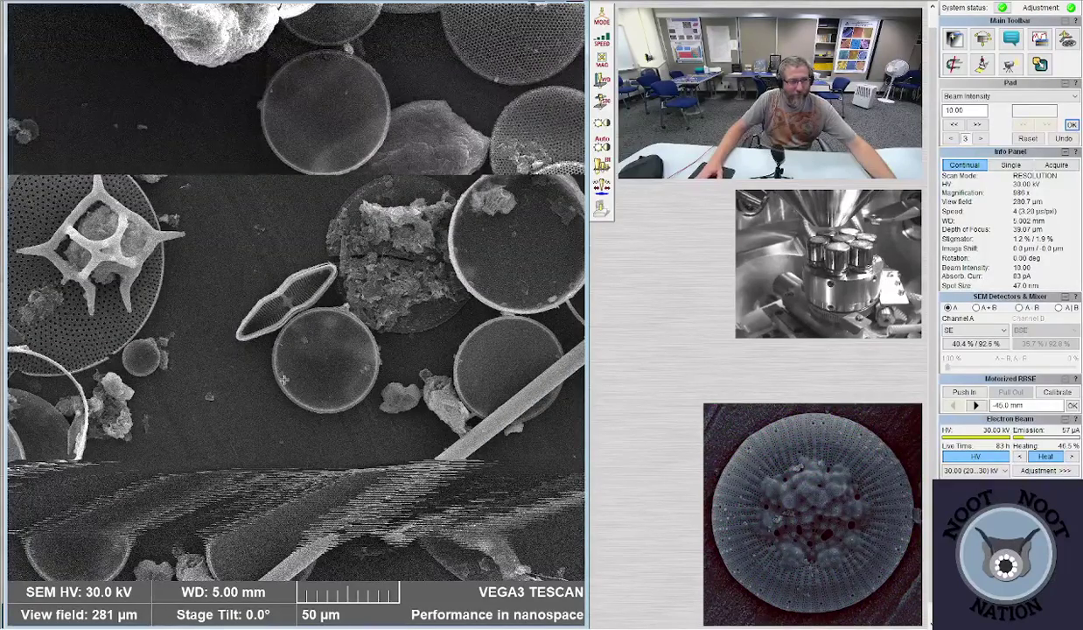
pyautogui.scroll(5, 312, 306)
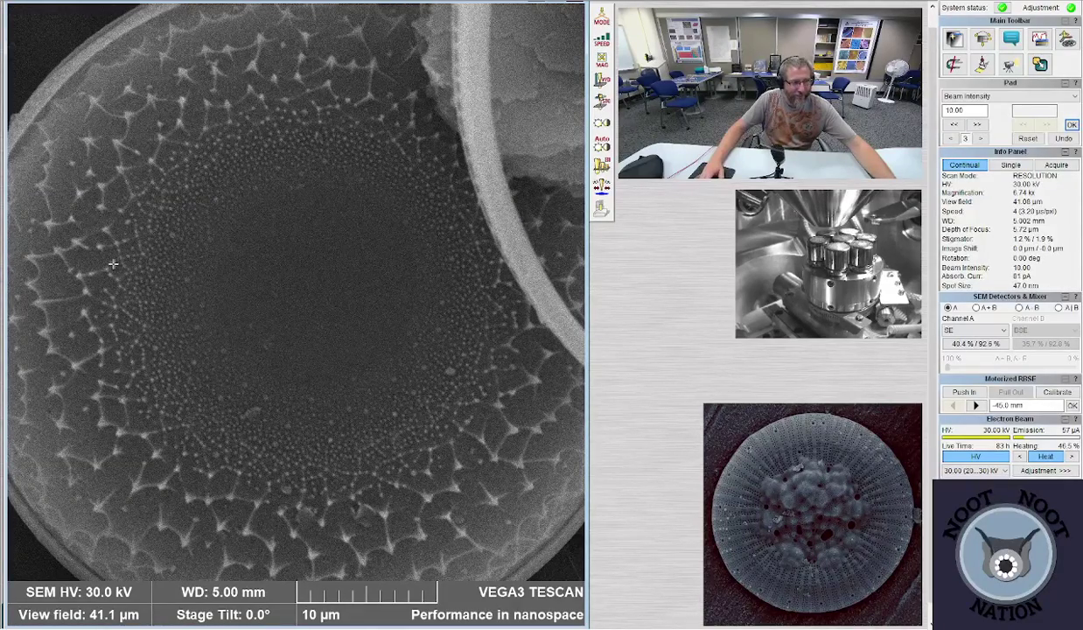
pyautogui.scroll(2, 351, 367)
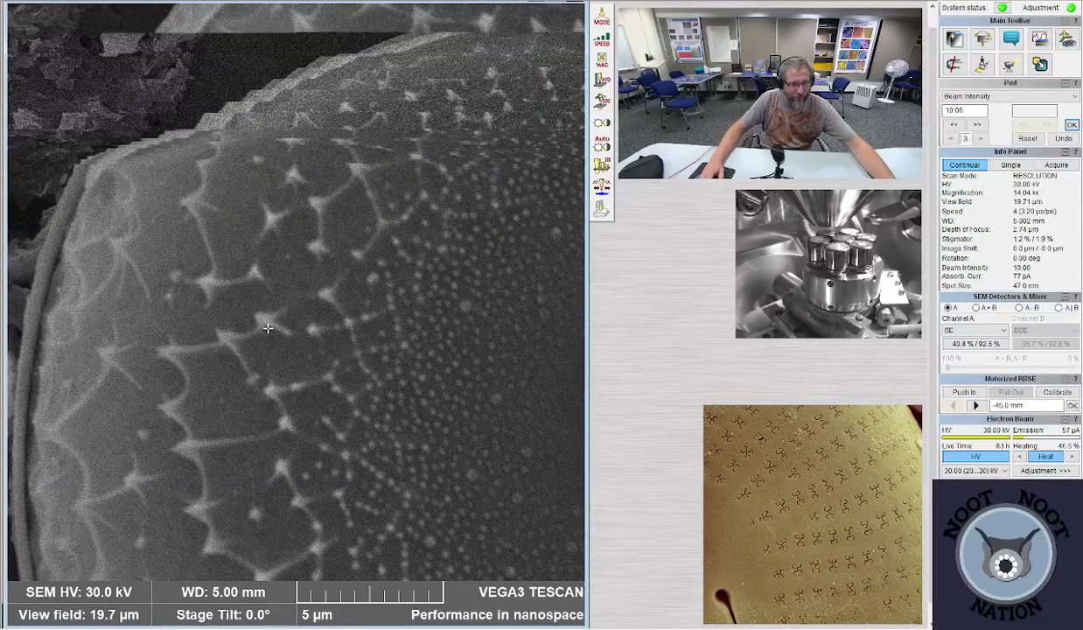
pyautogui.click(266, 329)
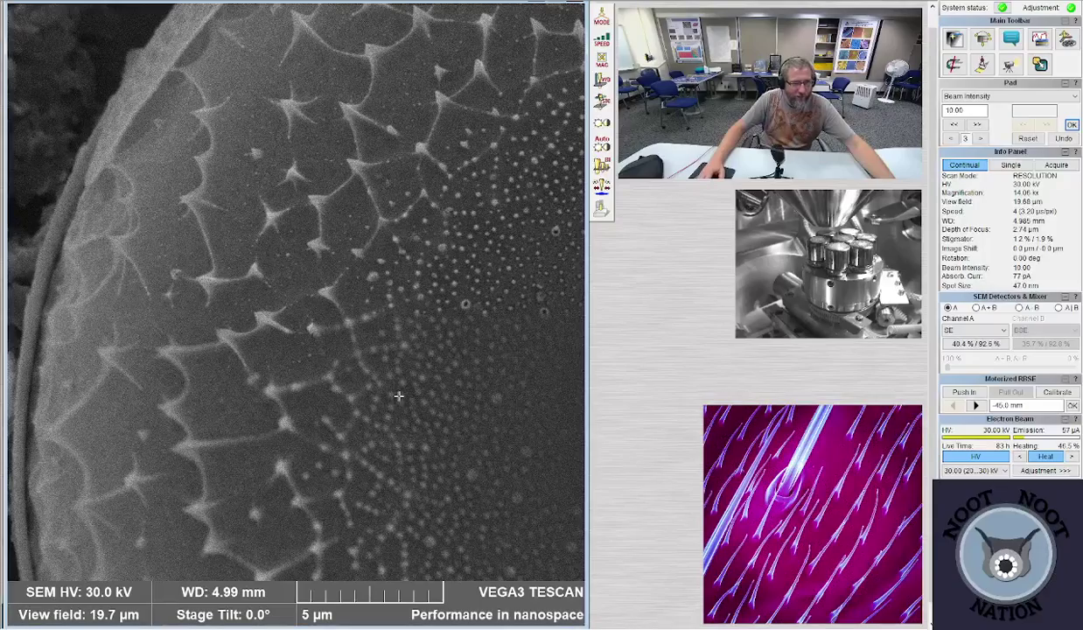
# - Zoom out from the spiny disc-shaped diatom and survey the surrounding diatoms at a view field of about 440 µm
pyautogui.scroll(-3, 411, 391)
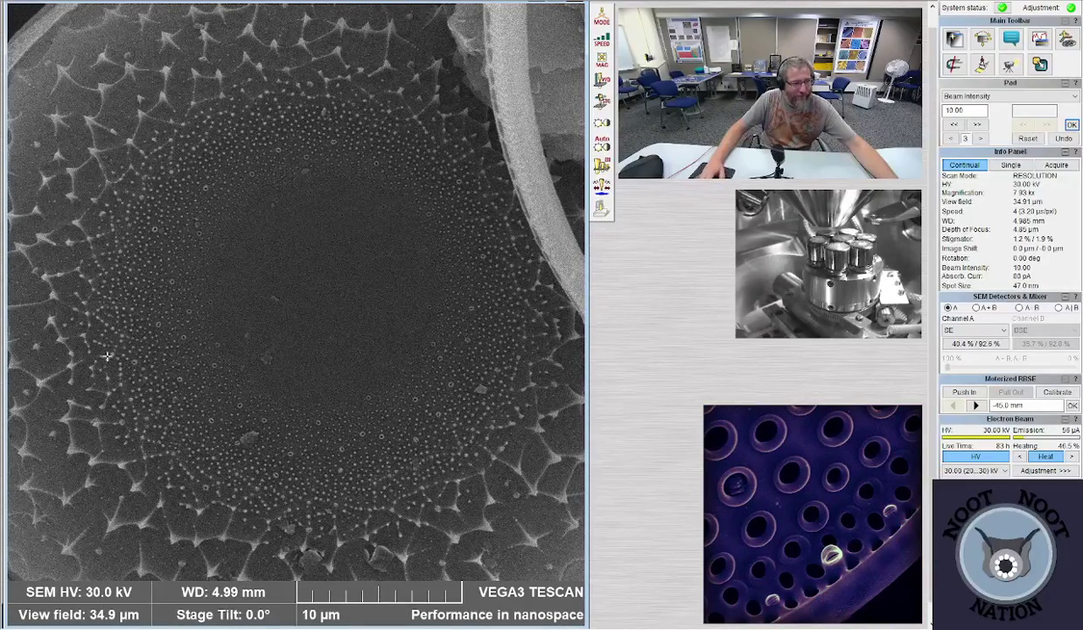
pyautogui.scroll(-4, 249, 529)
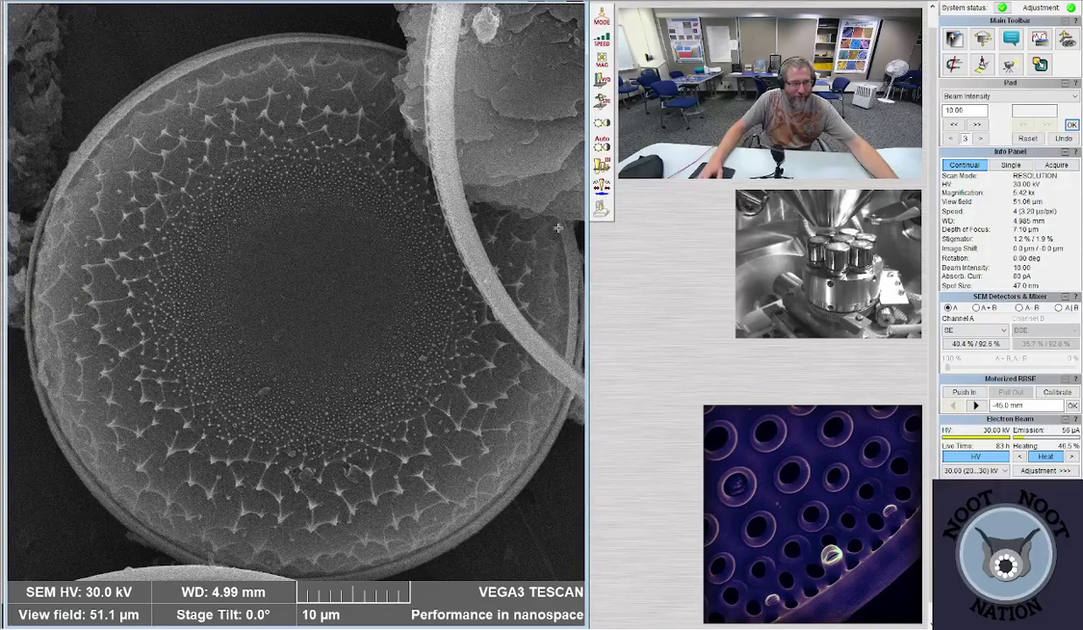
pyautogui.scroll(-8, 171, 456)
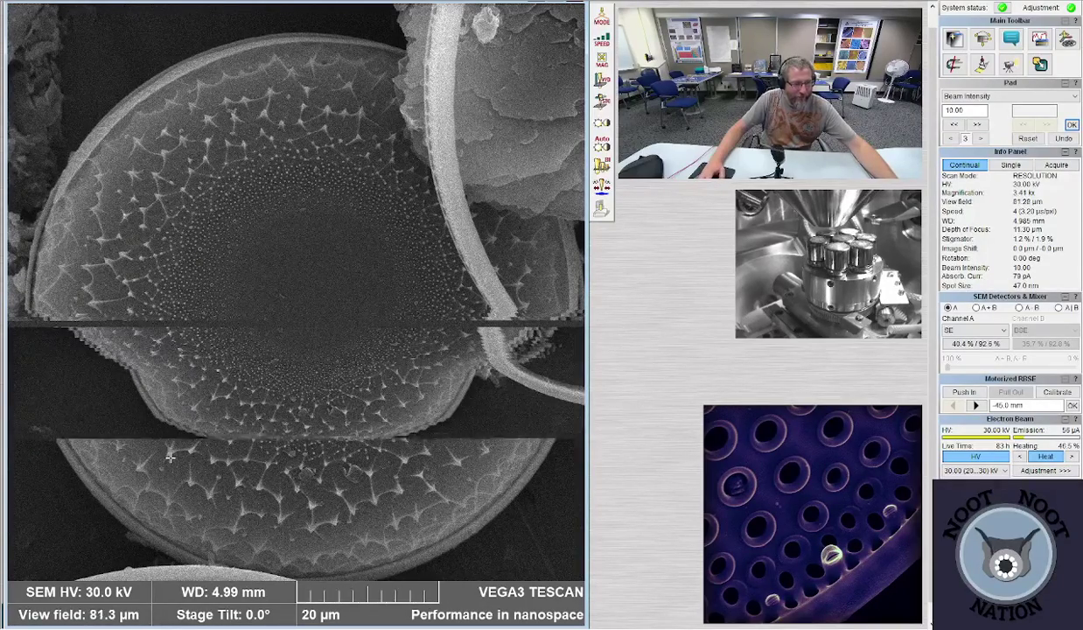
pyautogui.scroll(-1, 177, 454)
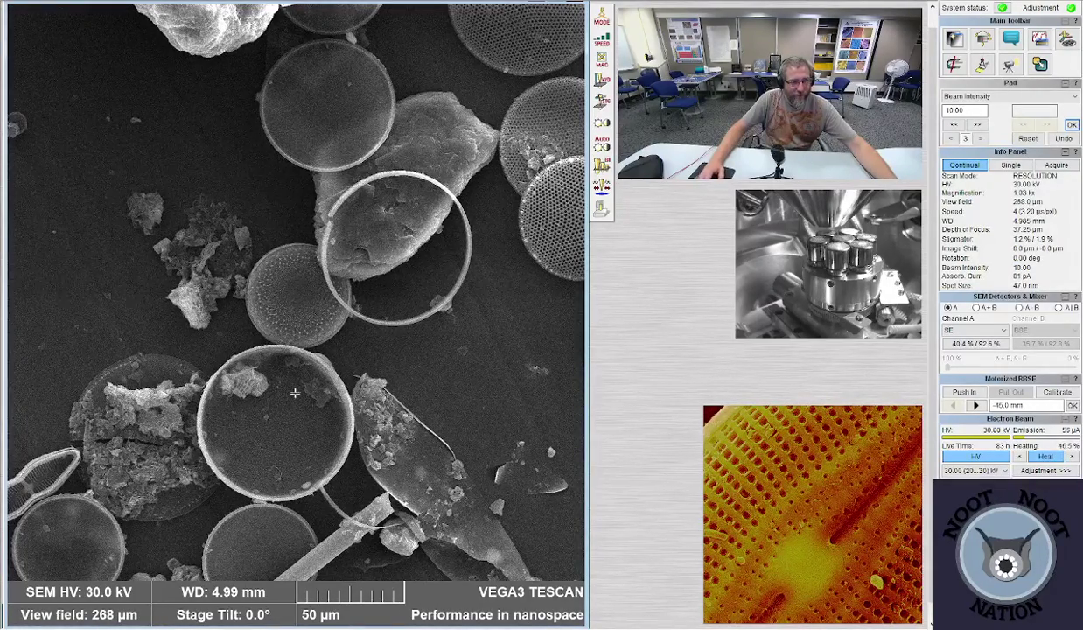
pyautogui.click(570, 221)
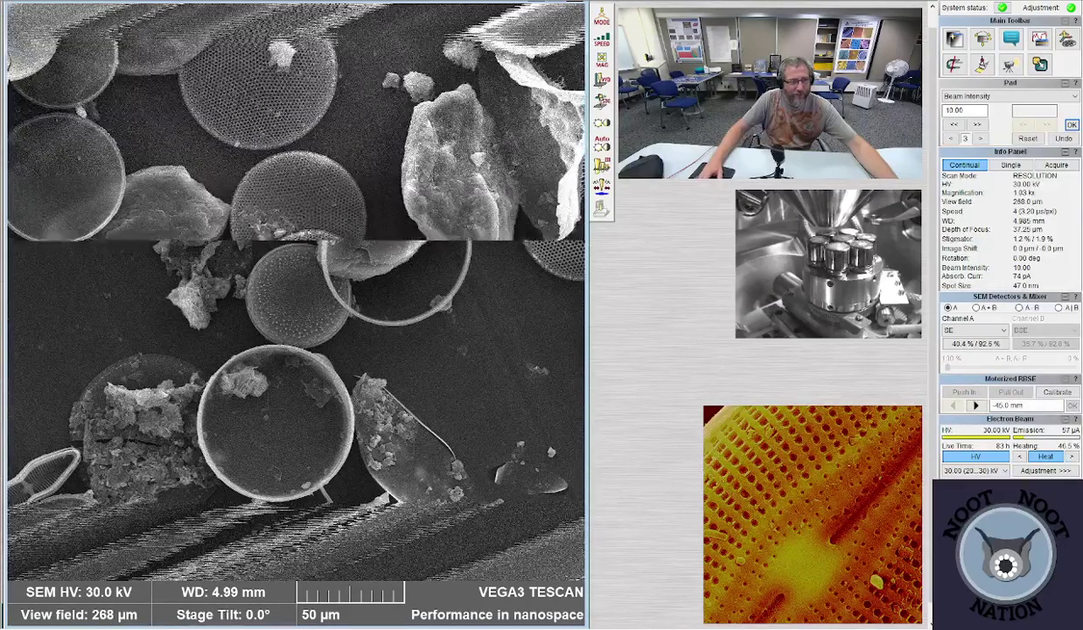
pyautogui.scroll(-2, 361, 86)
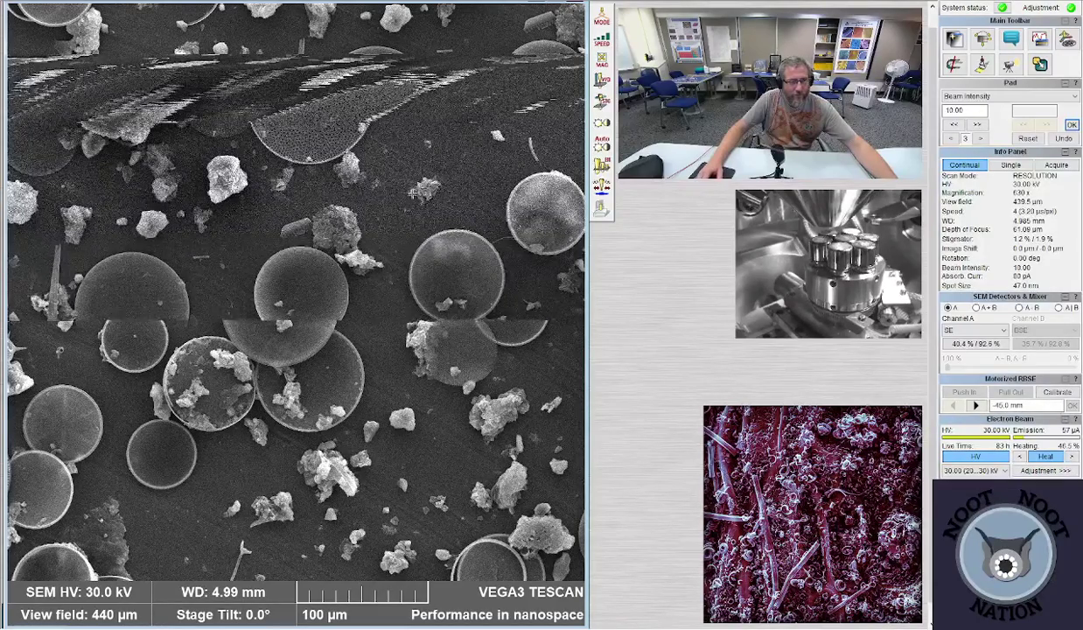
# - Inspect several disc-shaped diatoms across the sample and examine the perforated disc's pores at a view field of about 33.5 µm
pyautogui.scroll(5, 276, 273)
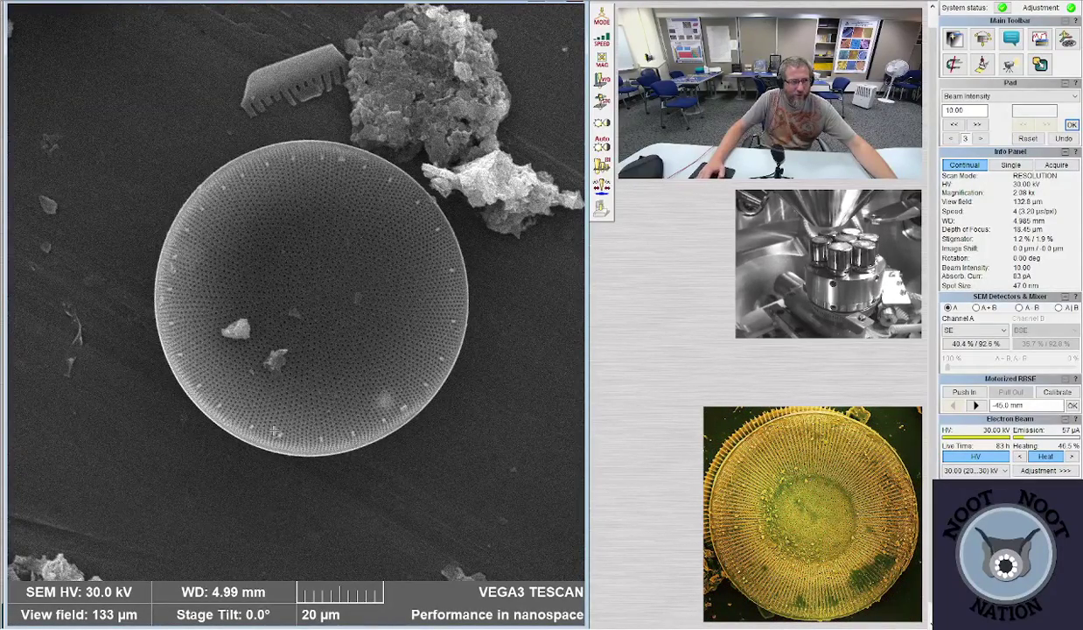
pyautogui.scroll(-4, 274, 431)
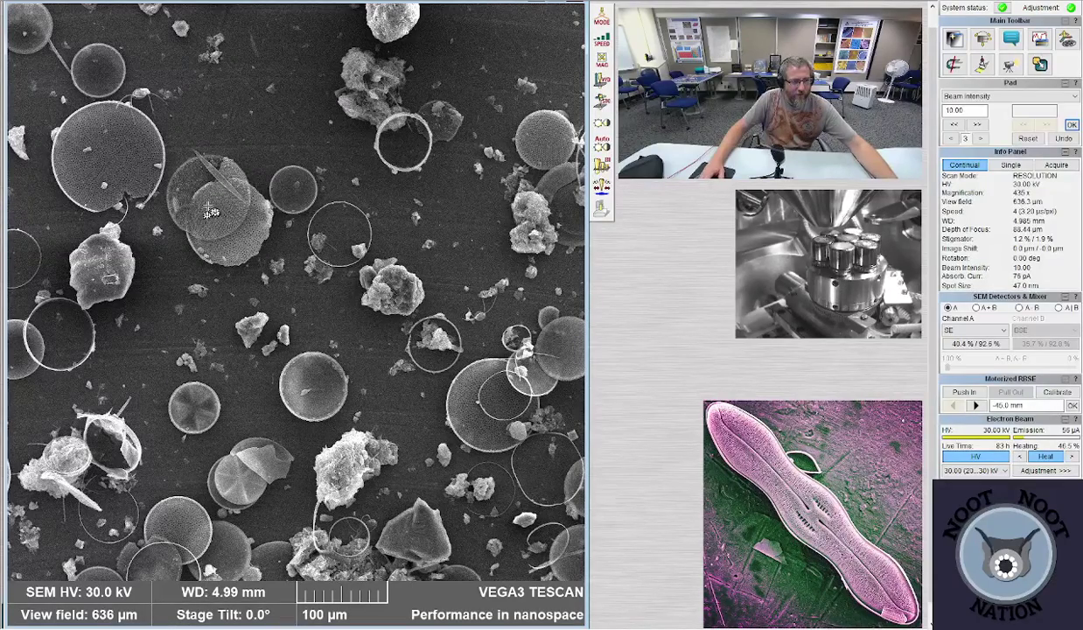
pyautogui.scroll(5, 210, 210)
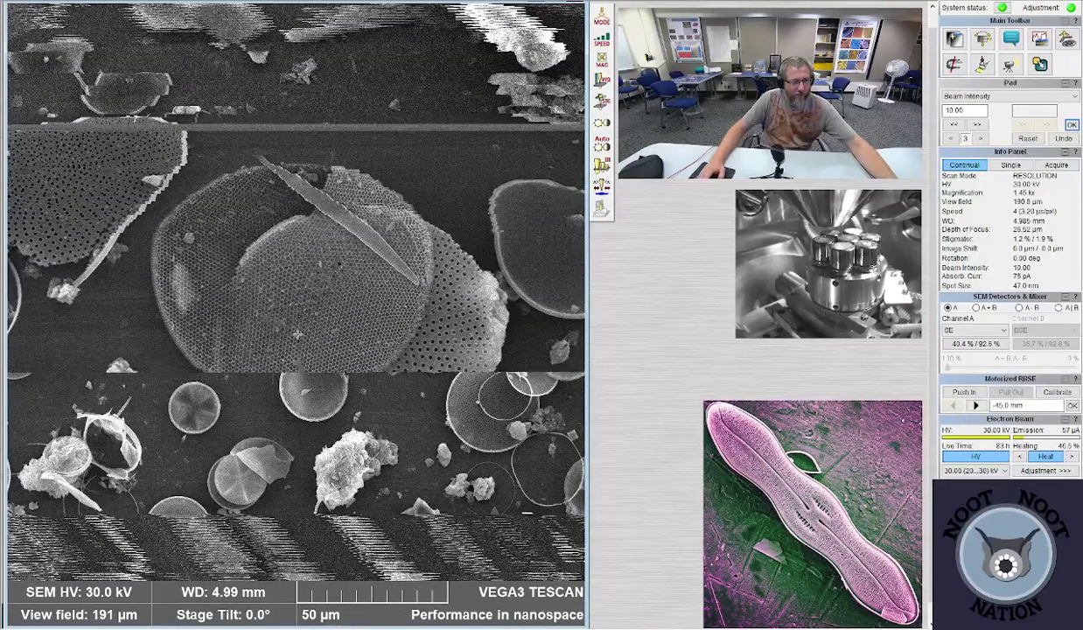
pyautogui.scroll(-5, 297, 334)
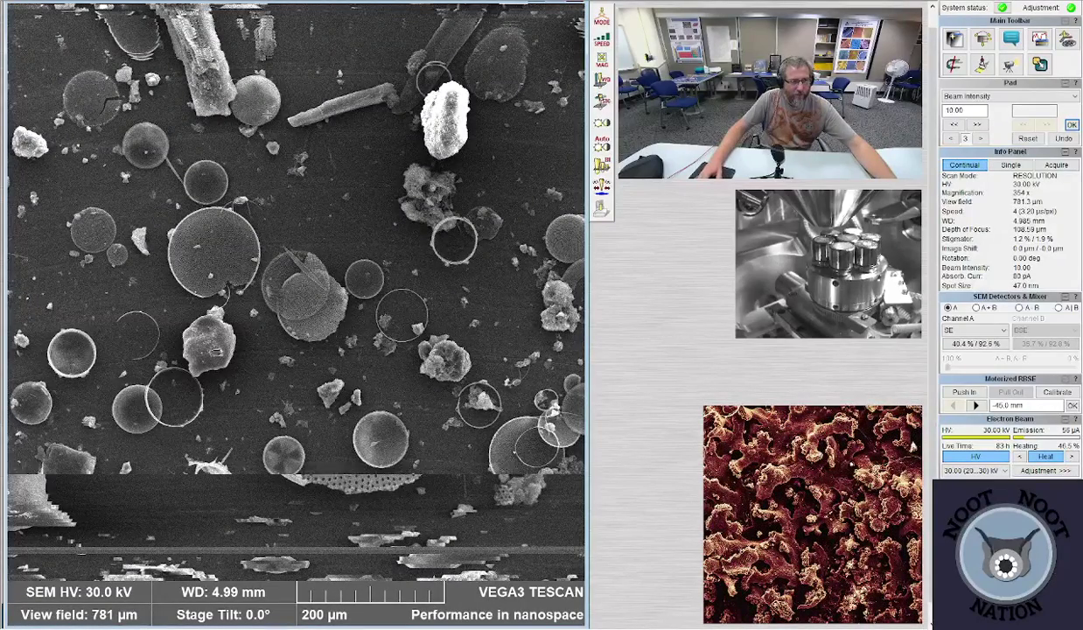
pyautogui.scroll(5, 256, 99)
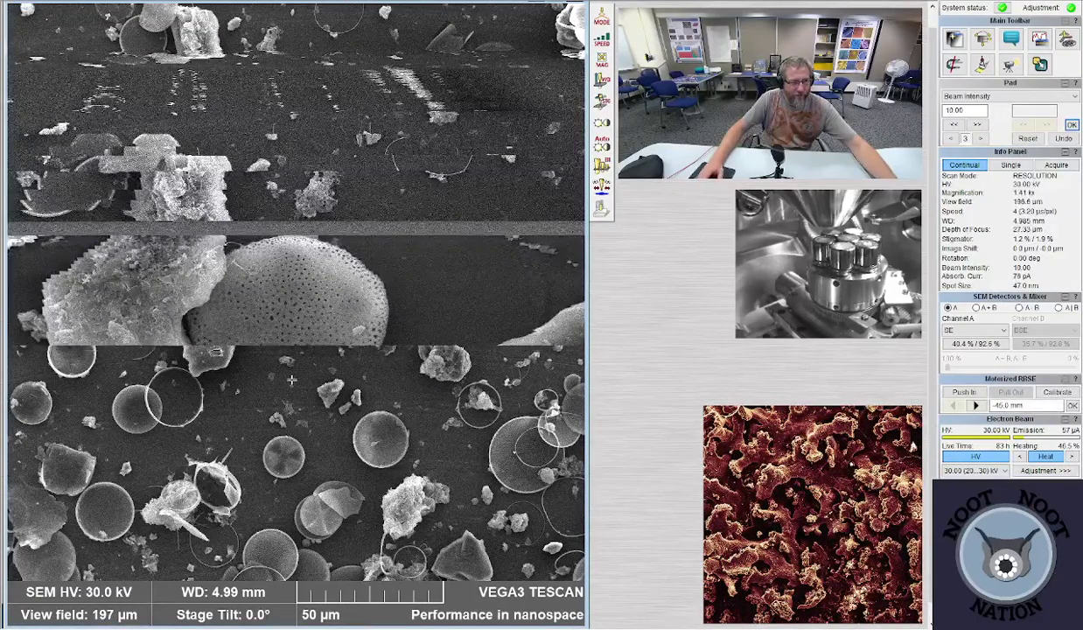
pyautogui.scroll(3, 282, 404)
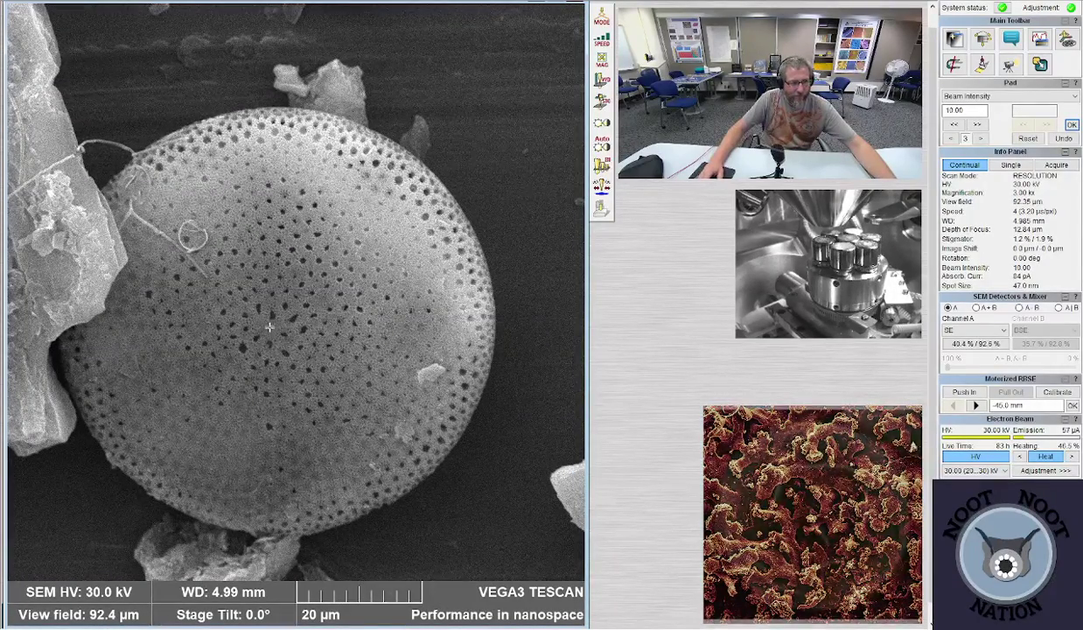
pyautogui.scroll(3, 268, 325)
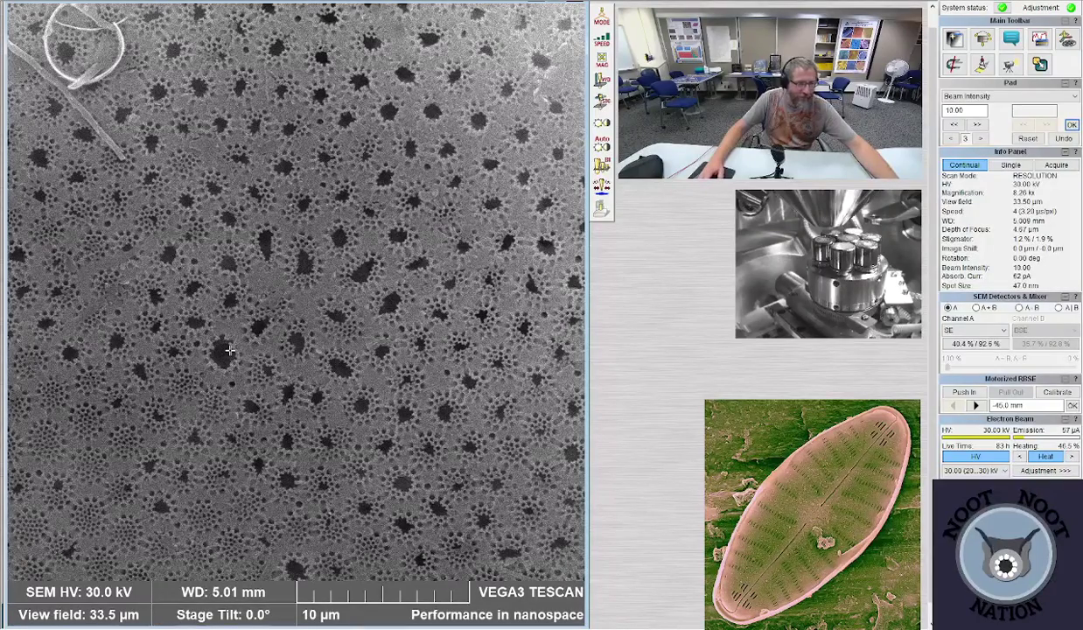
# - Zoom out to a view field of about 2 mm and search across the sample for another diatom, narrowing the field to about 1.57 mm
pyautogui.scroll(-5, 229, 350)
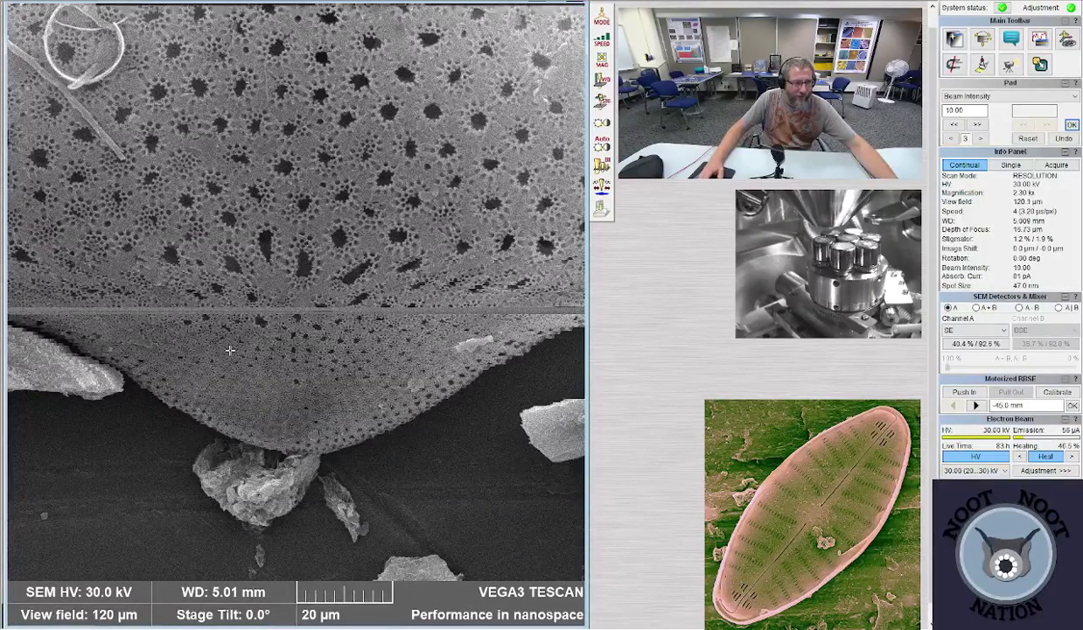
pyautogui.scroll(-4, 229, 350)
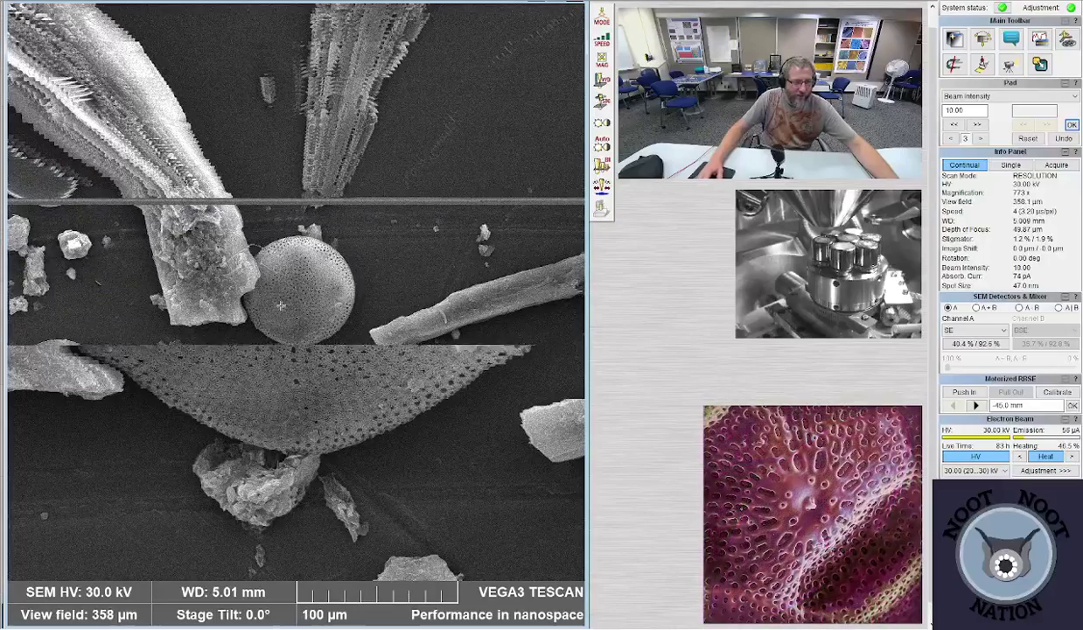
pyautogui.scroll(-4, 281, 306)
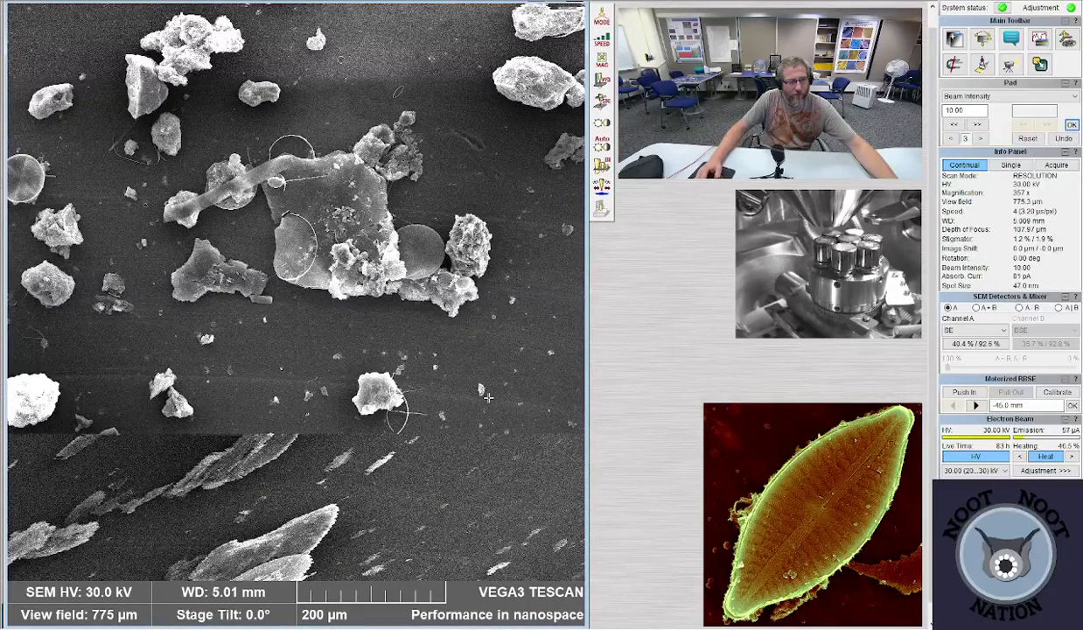
pyautogui.scroll(-2, 486, 397)
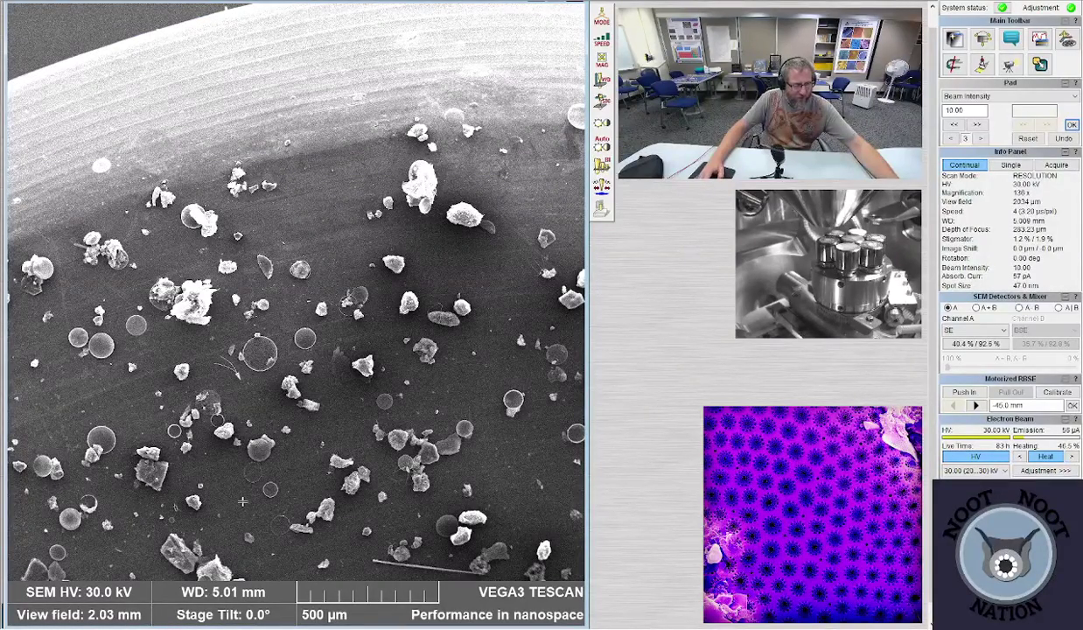
pyautogui.scroll(1, 266, 473)
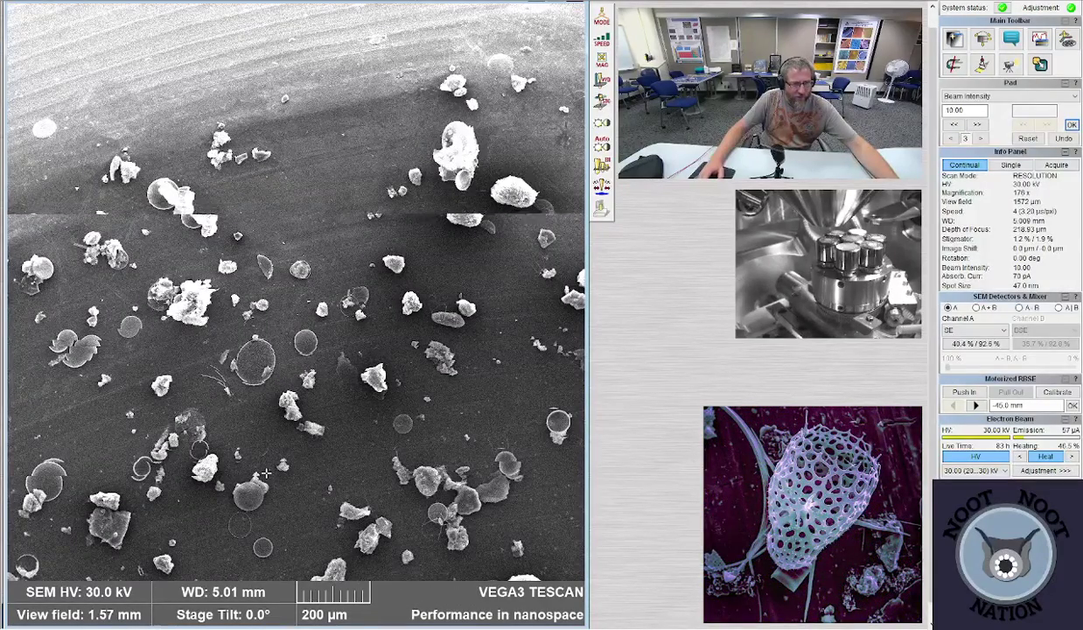
pyautogui.doubleClick(399, 494)
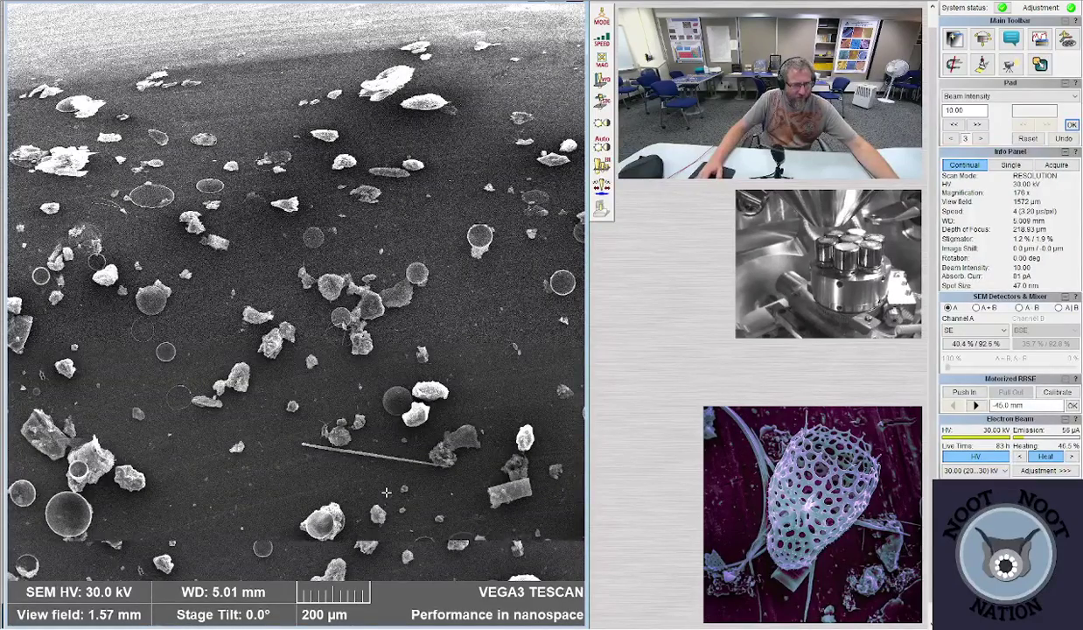
pyautogui.doubleClick(385, 492)
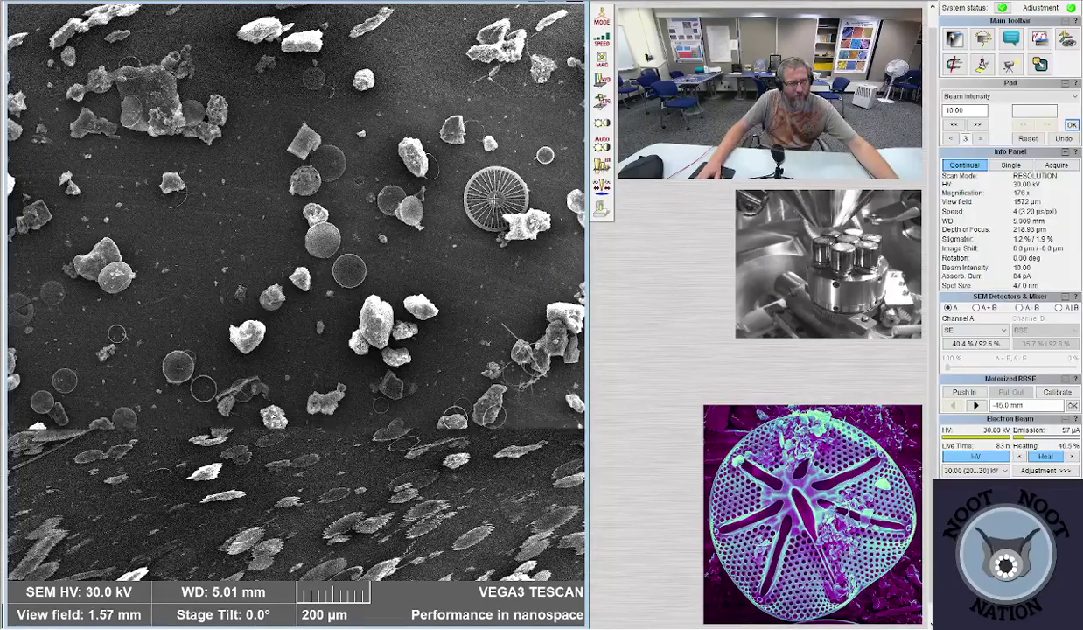
# - Frame the wheel-shaped diatom's radial ribs and pores at a view field of 55.6 µm with scan speed 7
pyautogui.scroll(6, 266, 313)
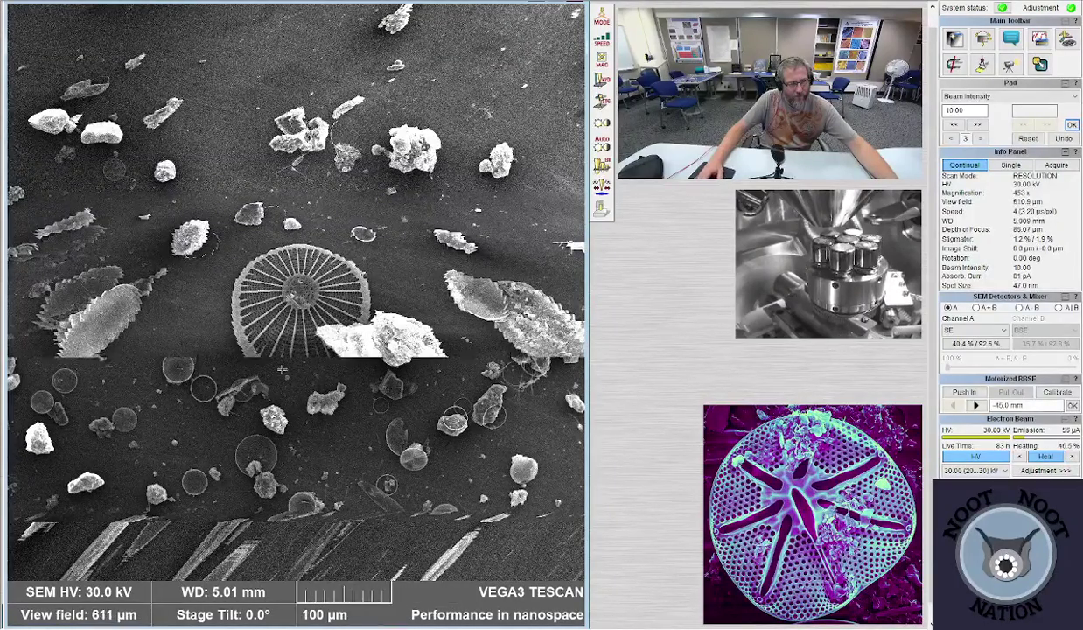
pyautogui.scroll(2, 266, 312)
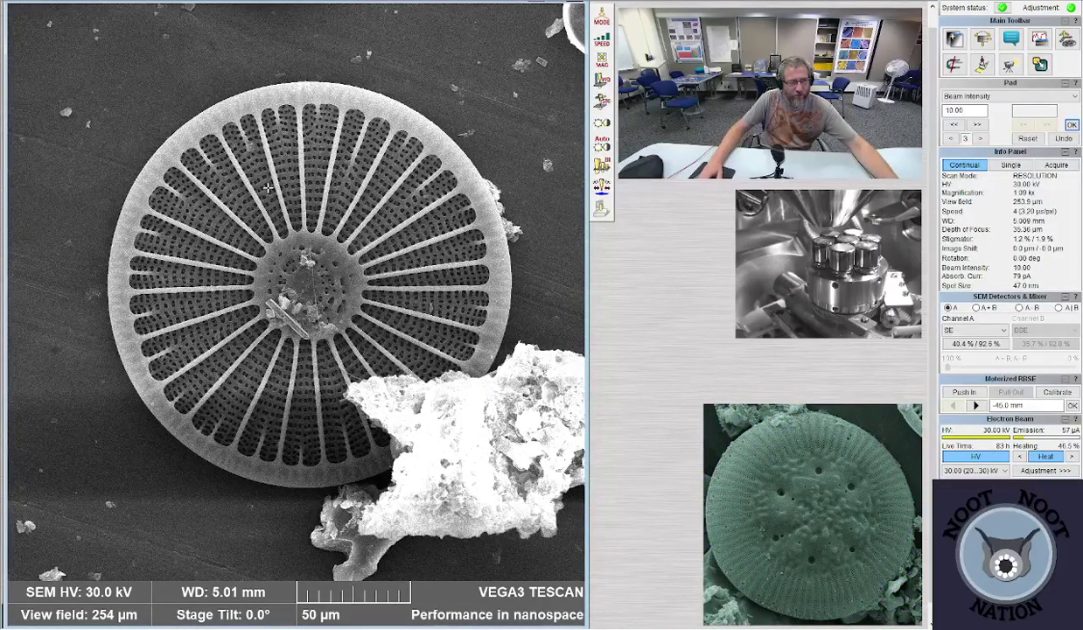
pyautogui.scroll(5, 213, 214)
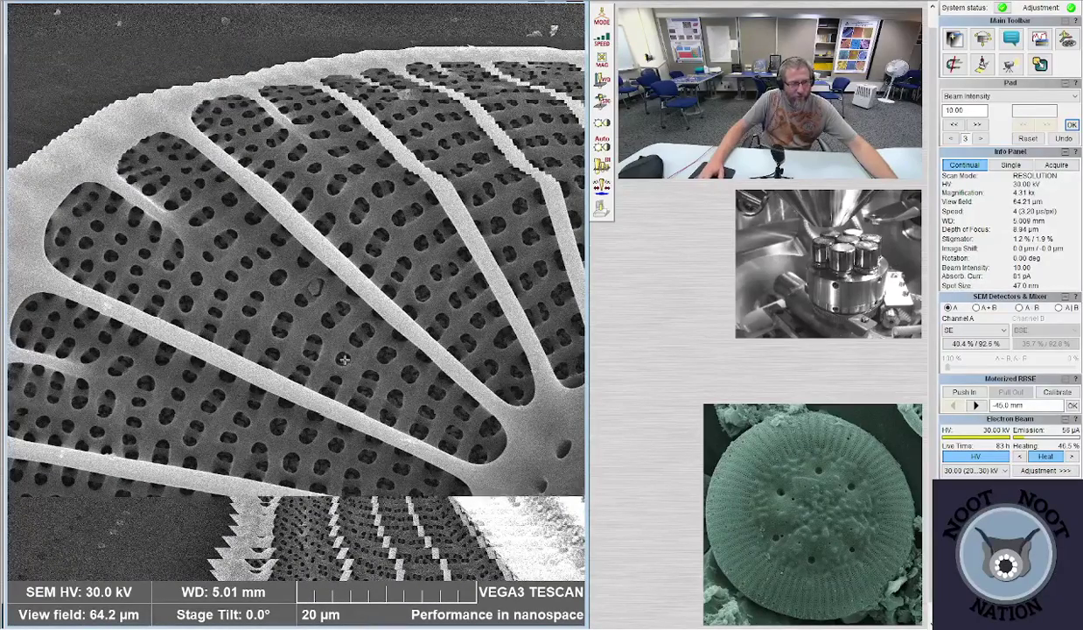
pyautogui.scroll(3, 351, 363)
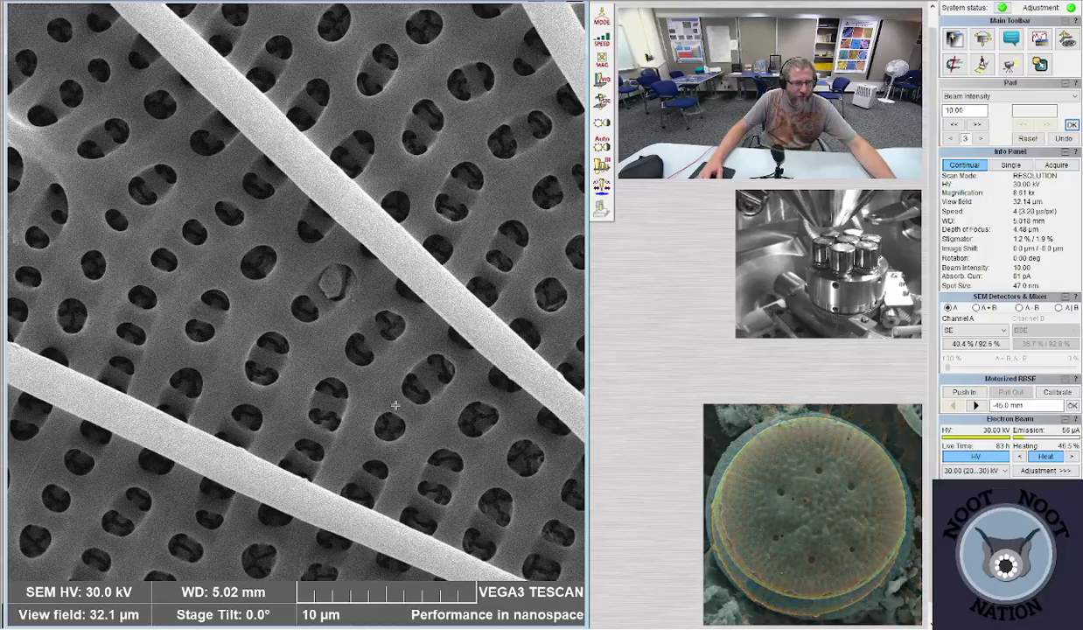
pyautogui.scroll(2, 267, 427)
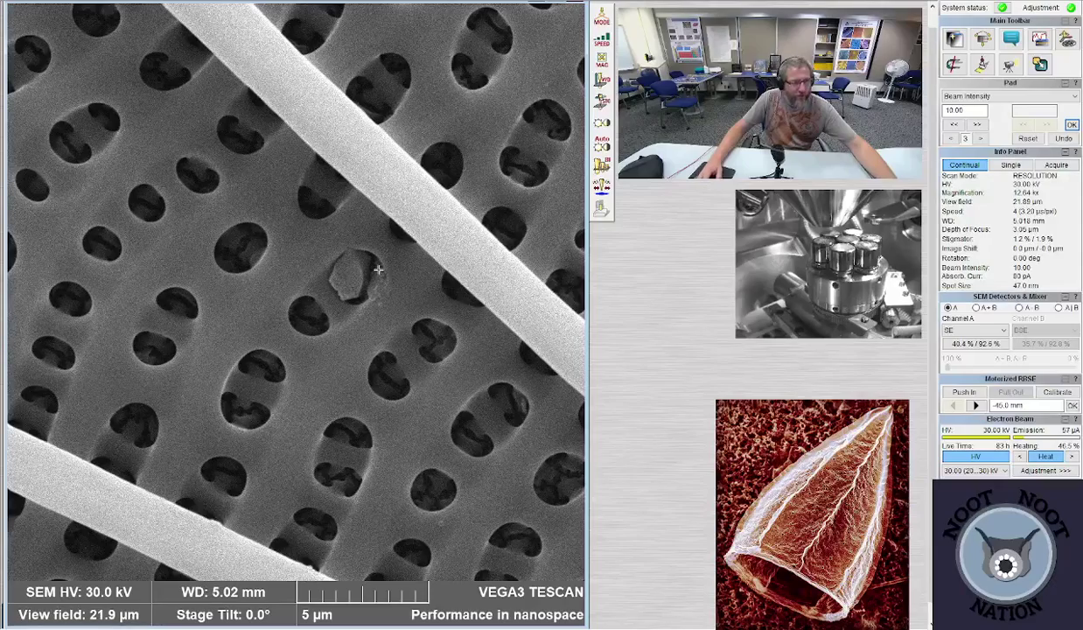
pyautogui.scroll(-8, 378, 269)
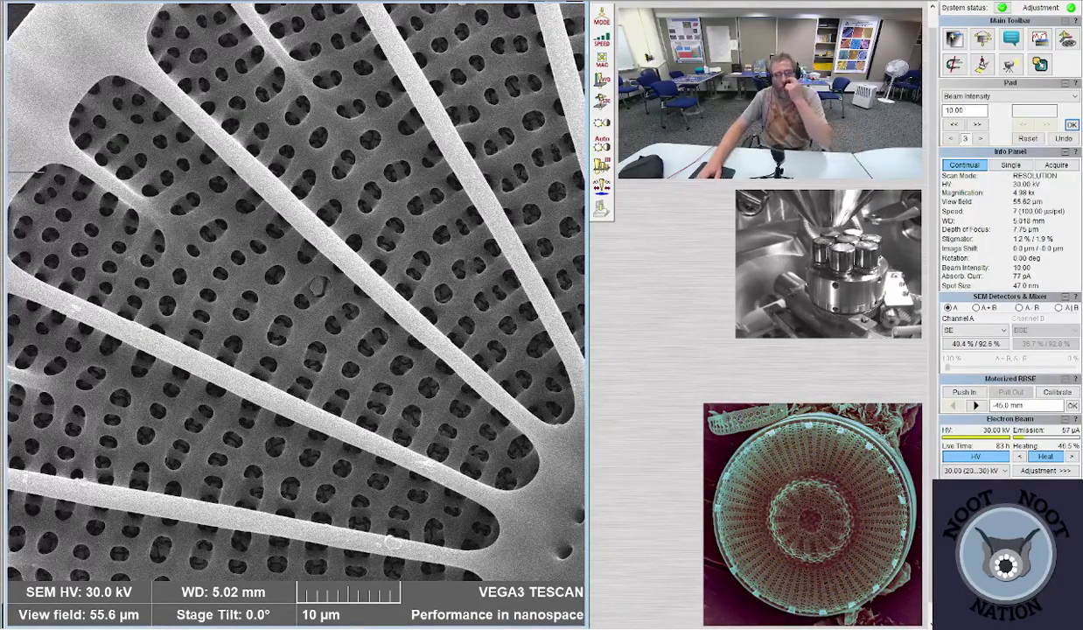
# - Set the beam intensity to 6.00
pyautogui.doubleClick(959, 110)
pyautogui.write('6.00')
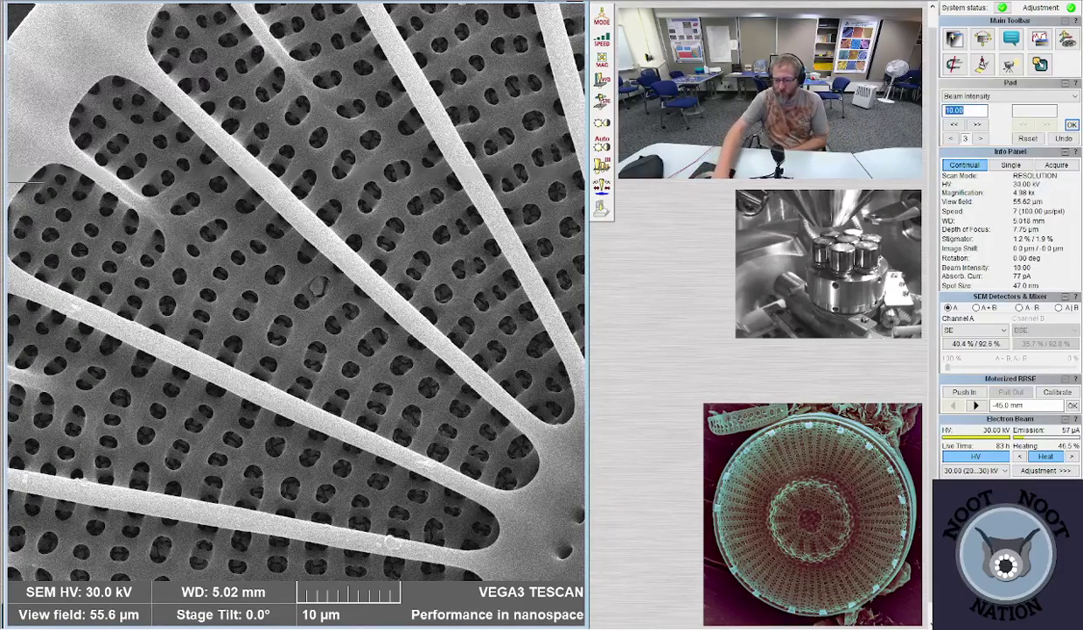
pyautogui.press('Return')
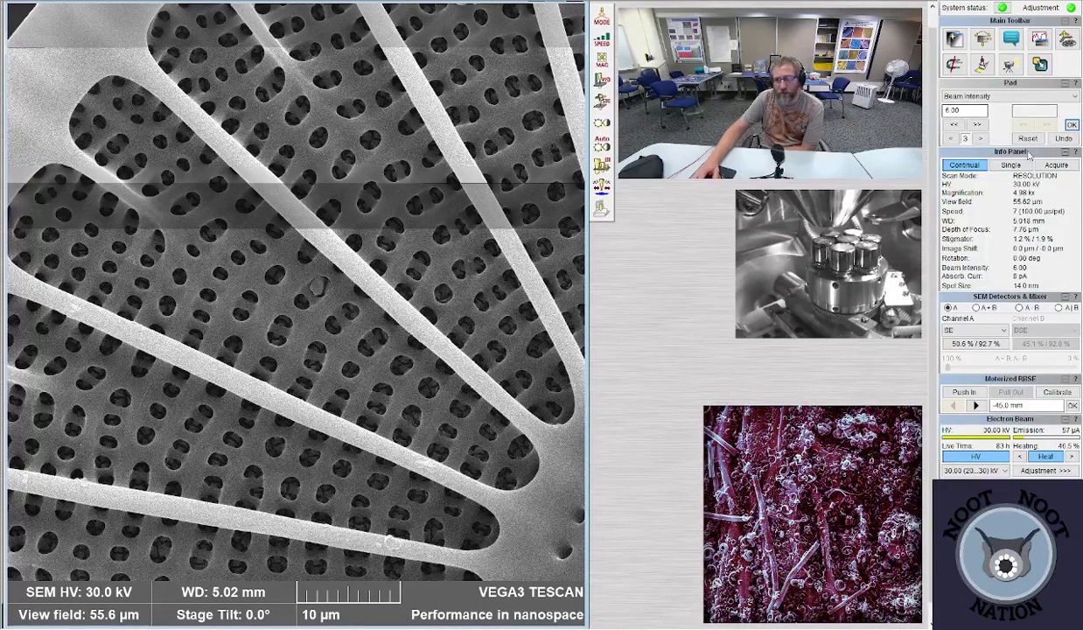
# - Acquire a 1280x1280 image of the framed ribs and pores for saving, moving its window to the screen's corner
pyautogui.click(601, 210)
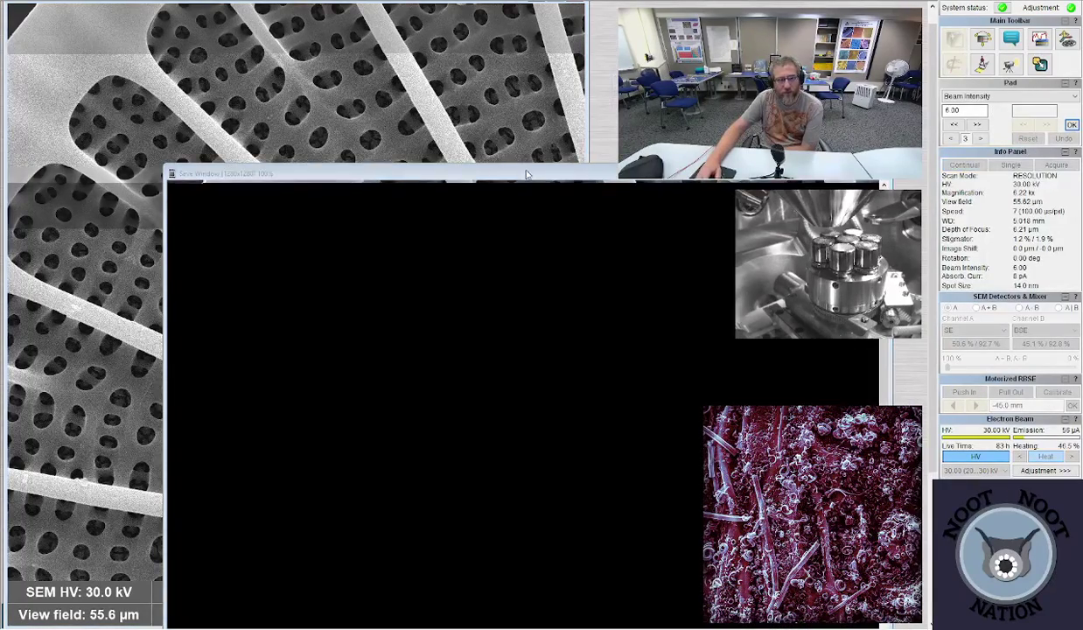
pyautogui.moveTo(527, 169); pyautogui.dragTo(363, 8)
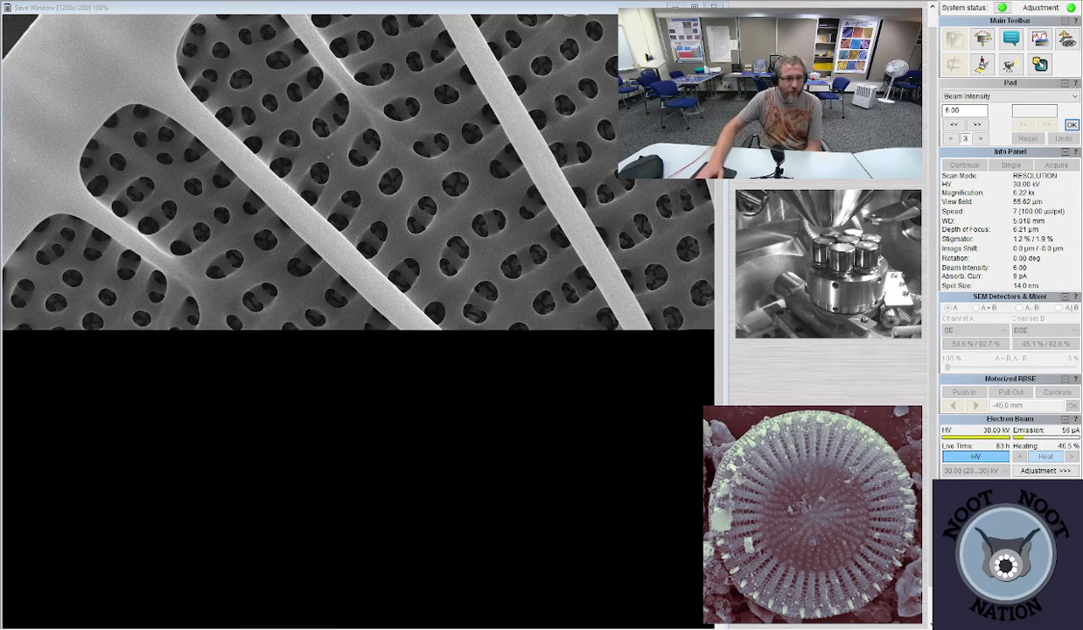
pyautogui.click(165, 181)
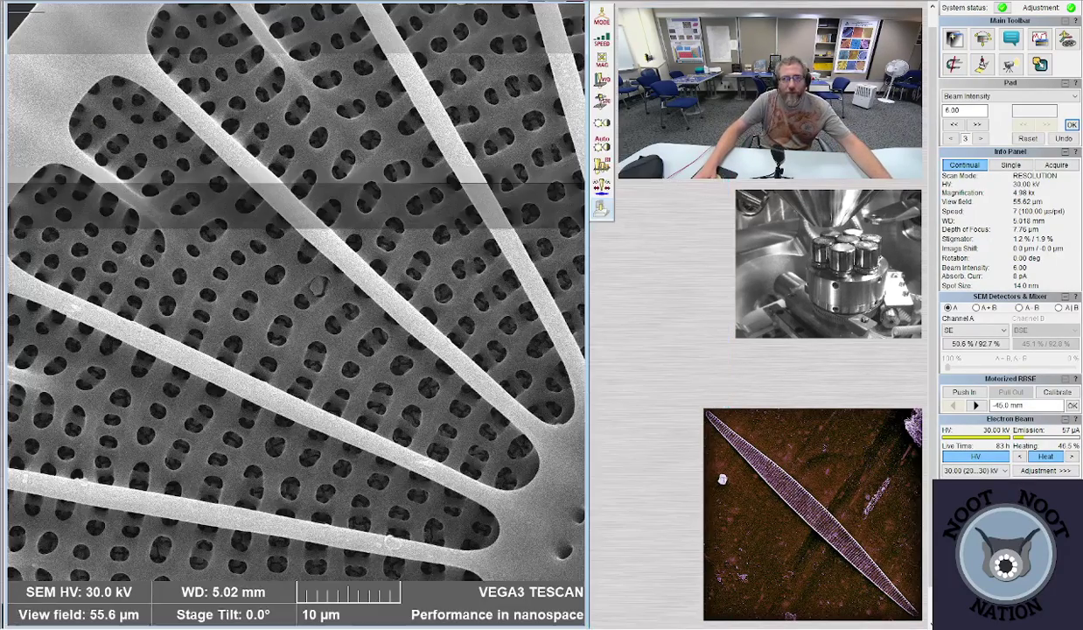
# - Show the whole wheel-shaped diatom at a 568 µm view field and scan speed 4, with the beam intensity at 10
pyautogui.scroll(-10, 213, 253)
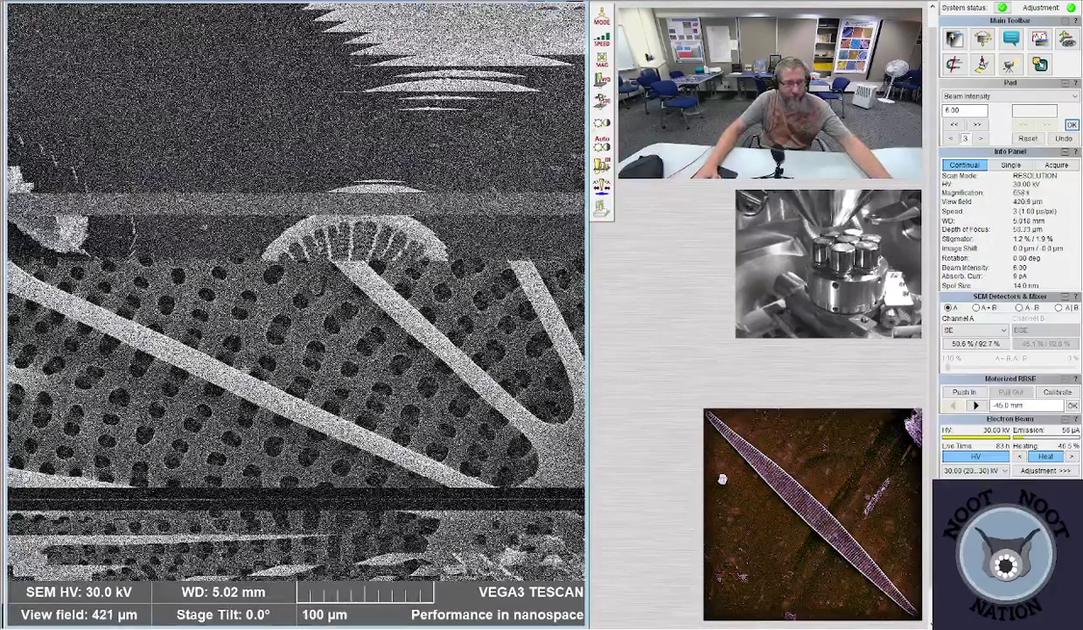
pyautogui.scroll(-3, 213, 253)
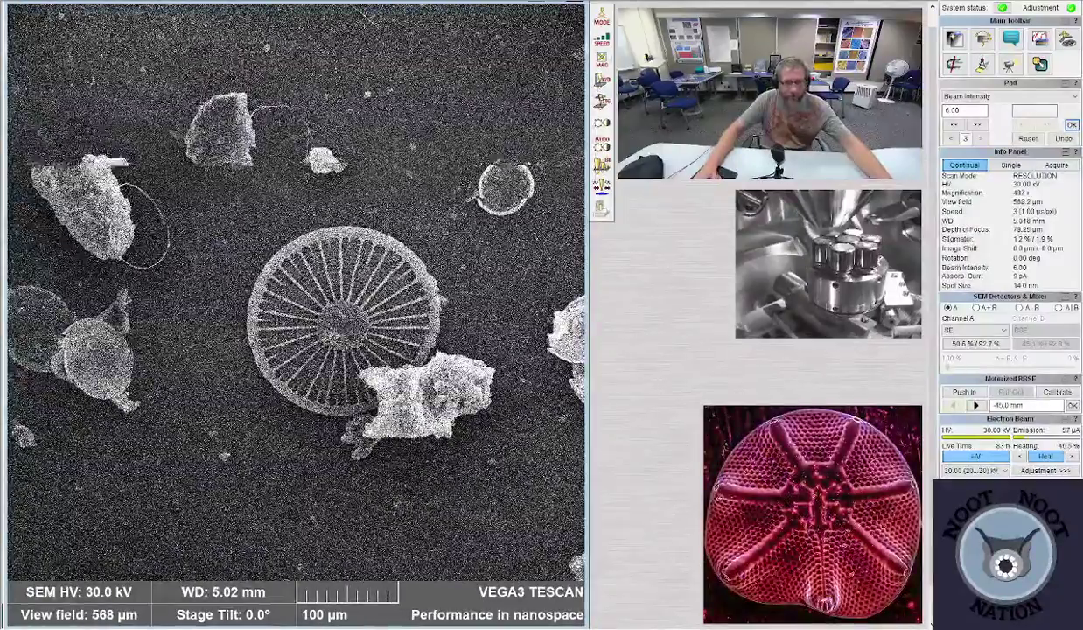
pyautogui.press('+')
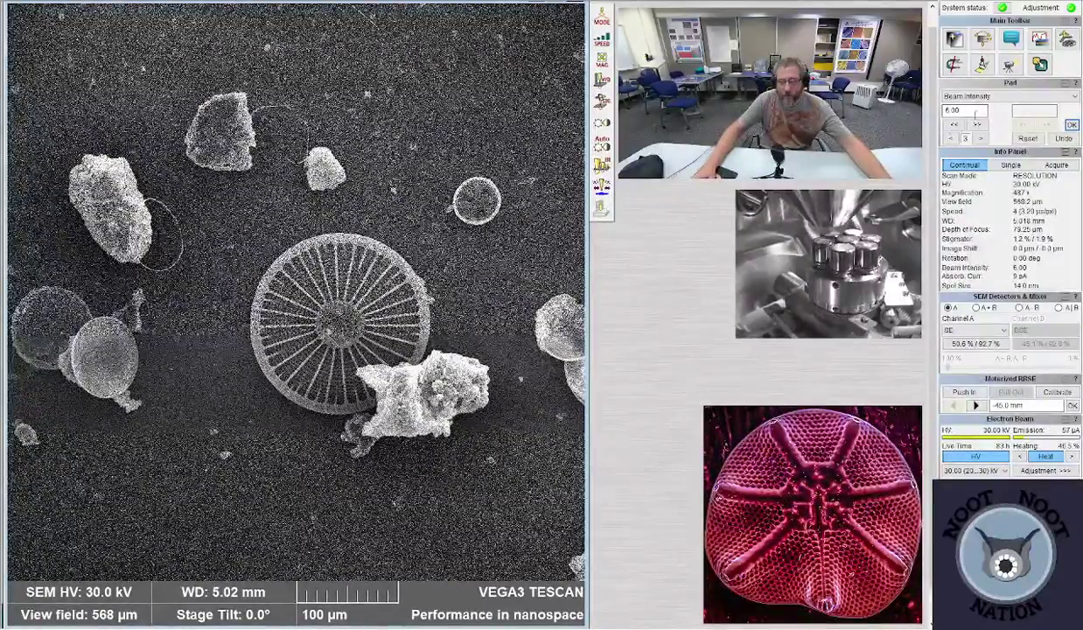
pyautogui.write('10')
pyautogui.press('Return')
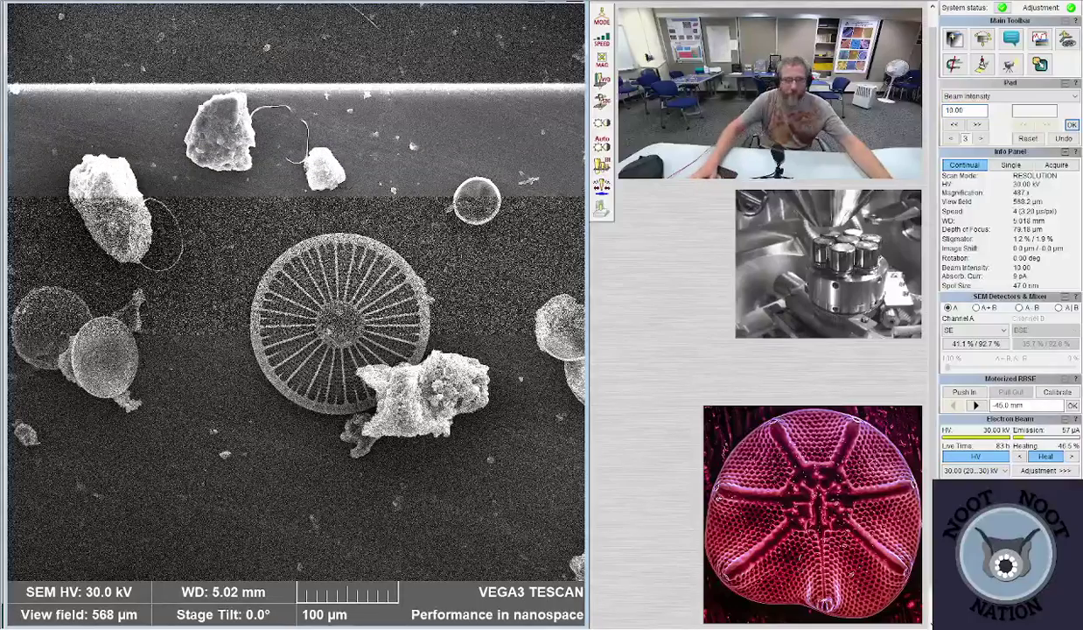
# - Survey the sample around the wheel-shaped diatom at a 1.02 mm view field, moving the stage through neighbouring areas
pyautogui.scroll(-3, 357, 420)
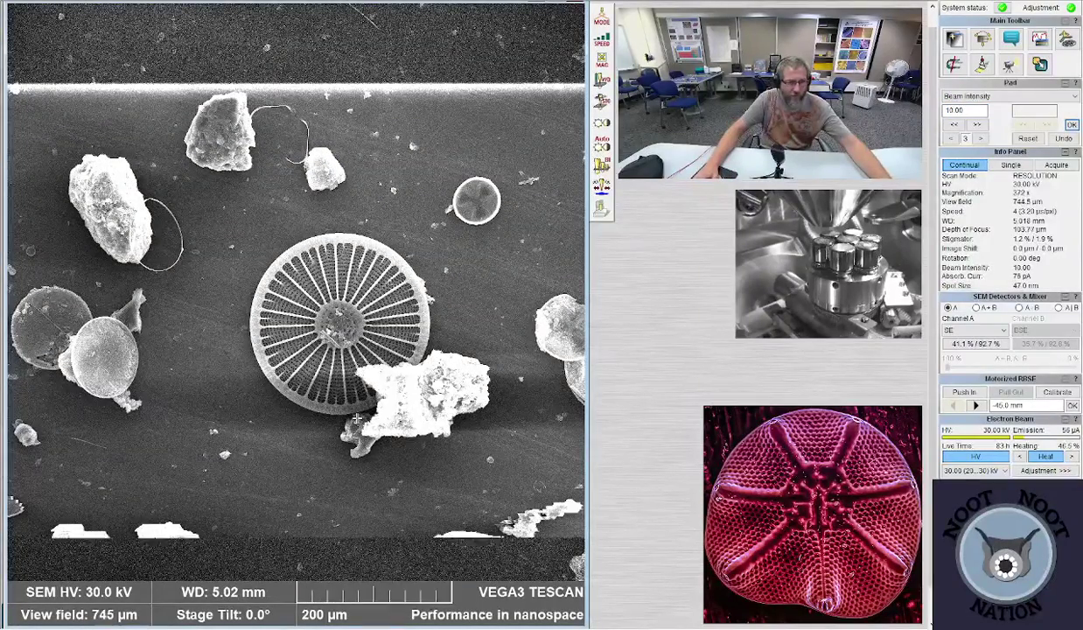
pyautogui.scroll(-3, 357, 420)
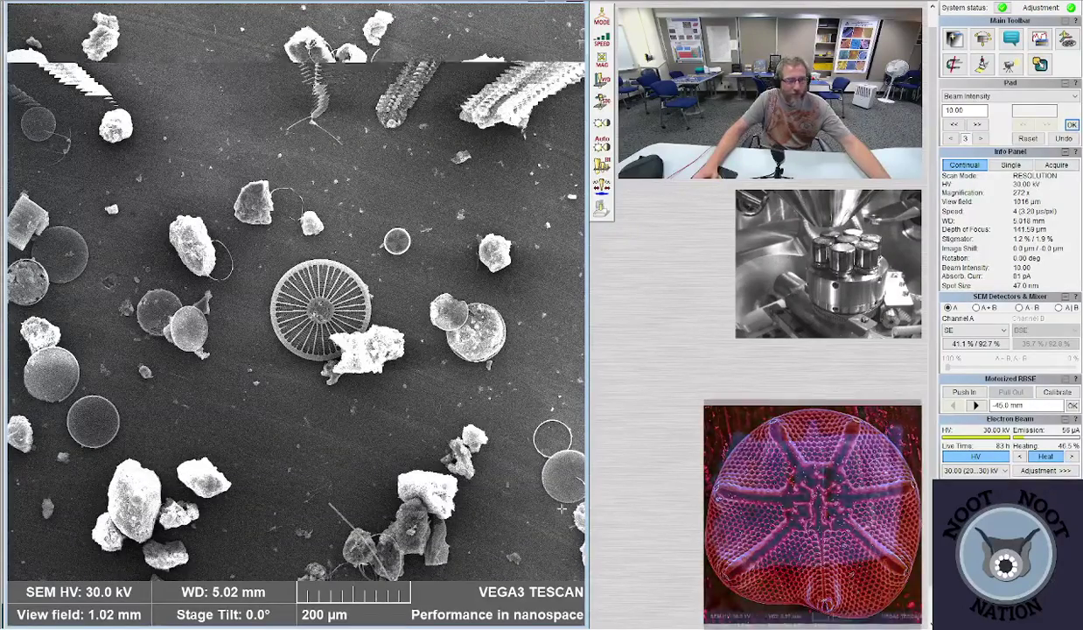
pyautogui.doubleClick(454, 530)
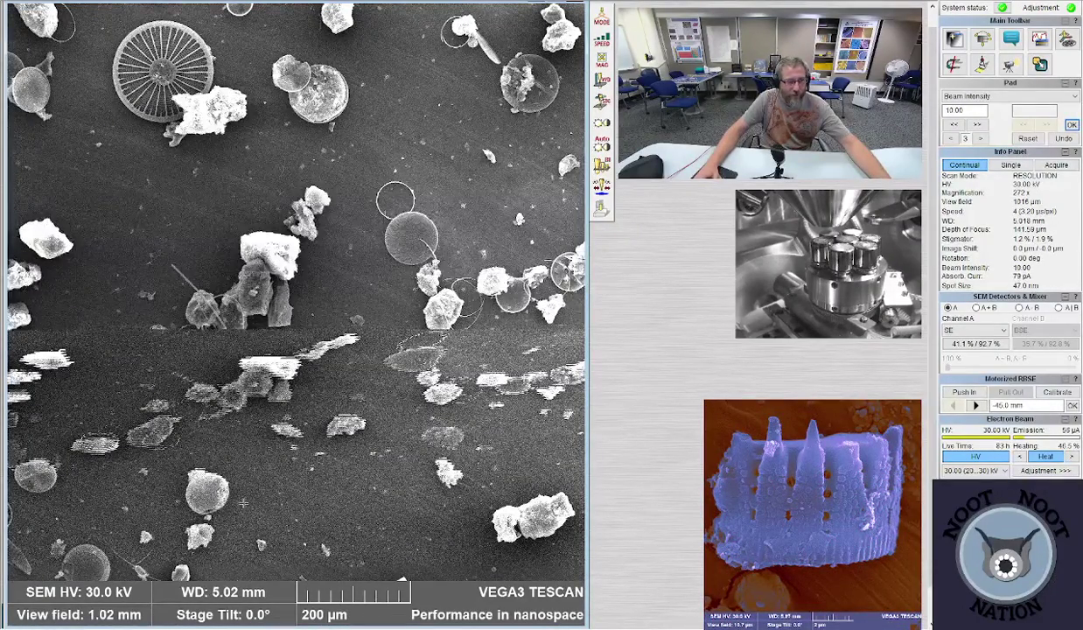
pyautogui.doubleClick(210, 521)
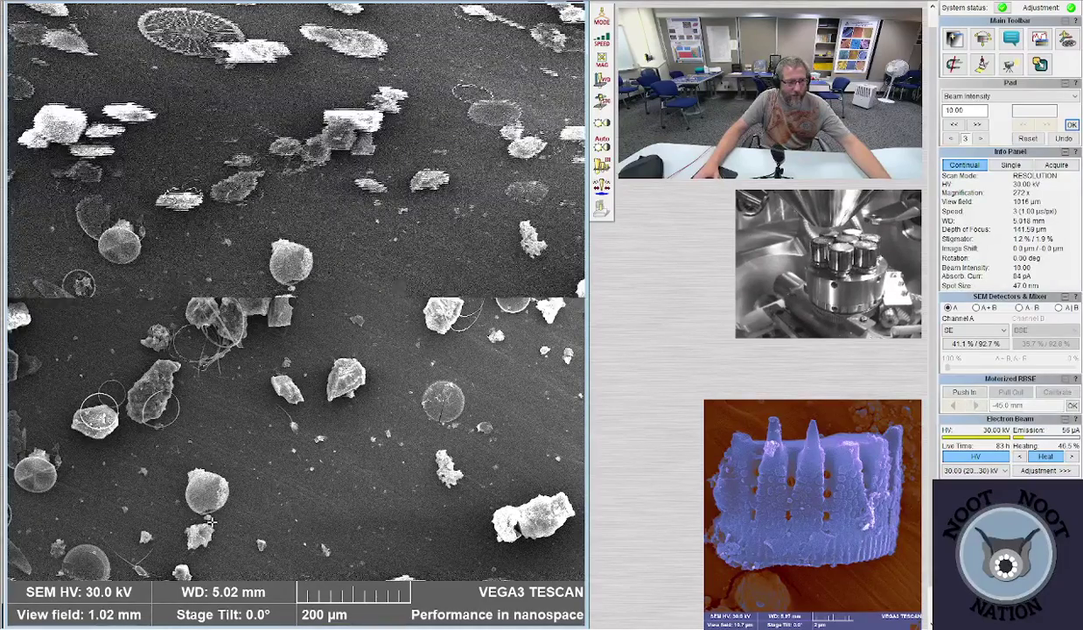
pyautogui.doubleClick(468, 450)
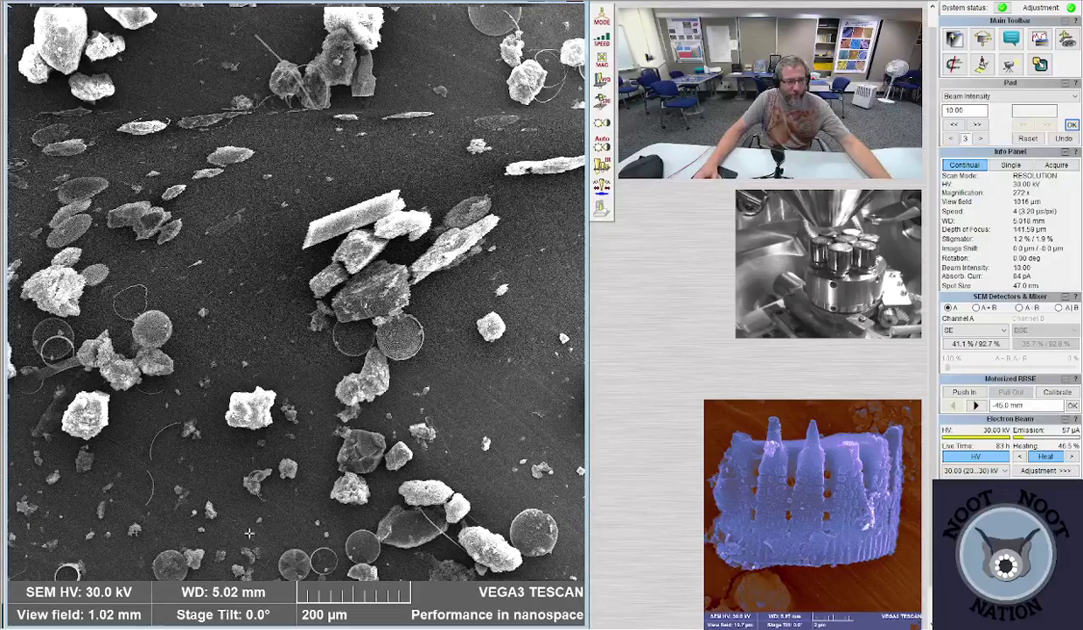
pyautogui.doubleClick(298, 564)
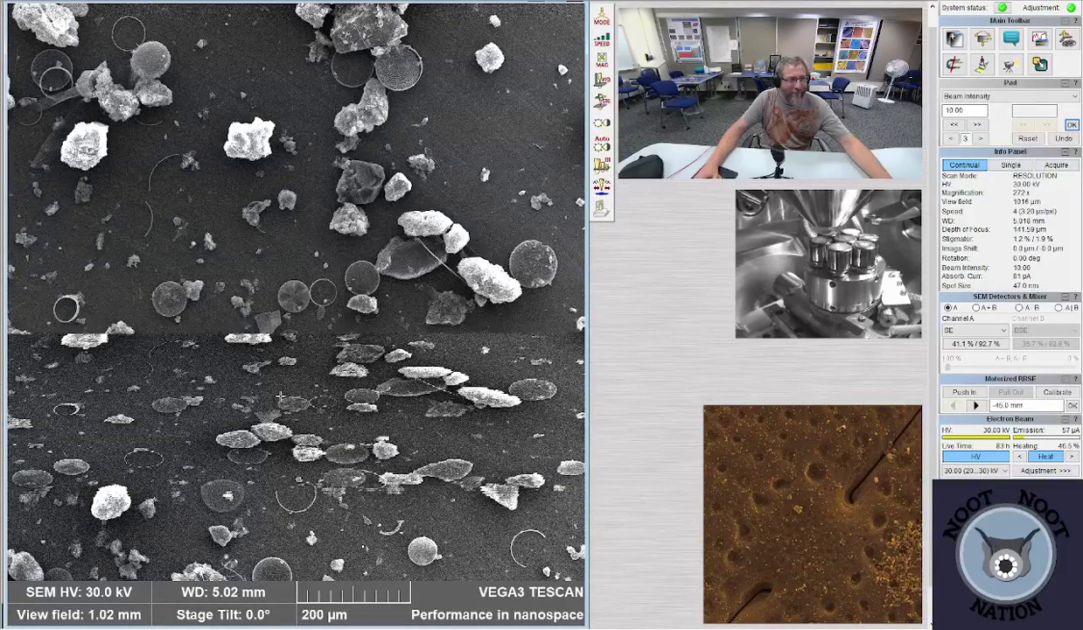
pyautogui.doubleClick(350, 496)
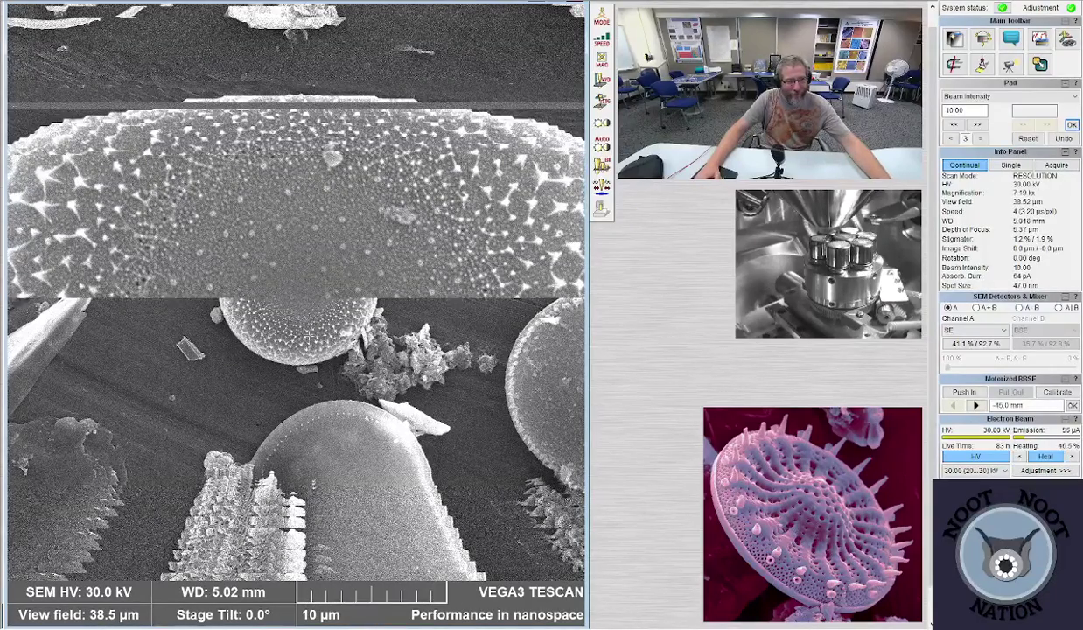
# - Magnify the spiny round diatom's centre to a 20.6 µm view field and focus at a 5.00 mm working distance
pyautogui.scroll(2, 307, 335)
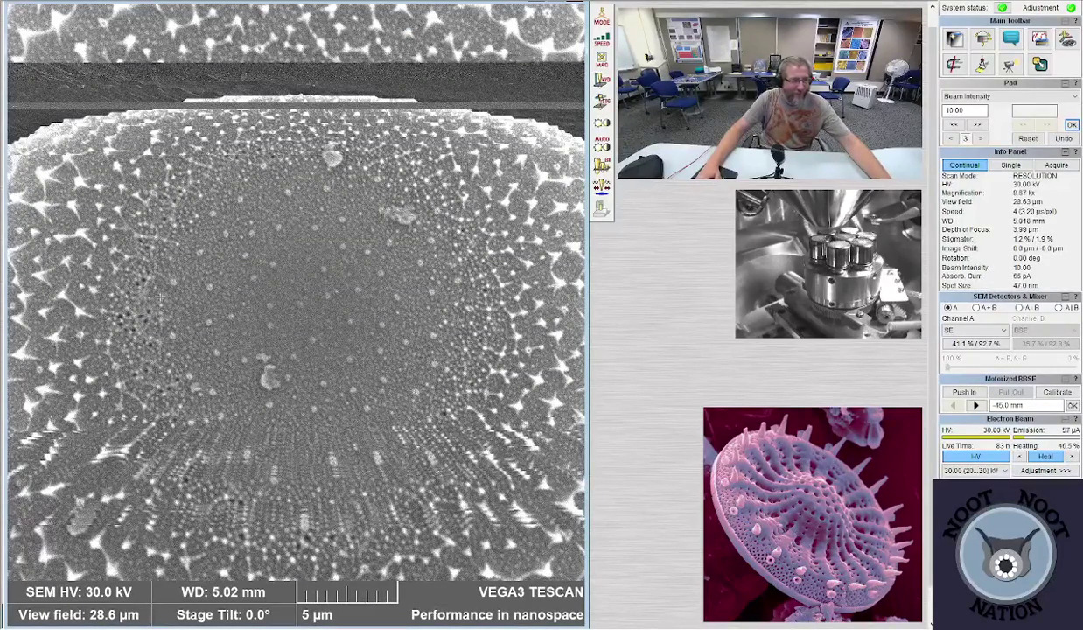
pyautogui.scroll(2, 210, 162)
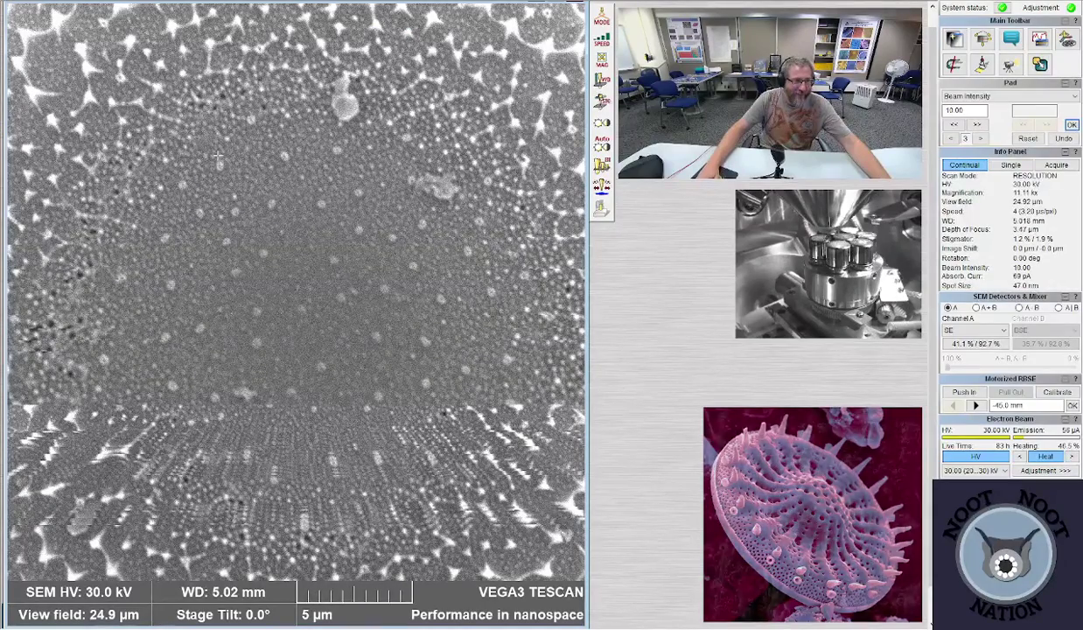
pyautogui.scroll(2, 217, 157)
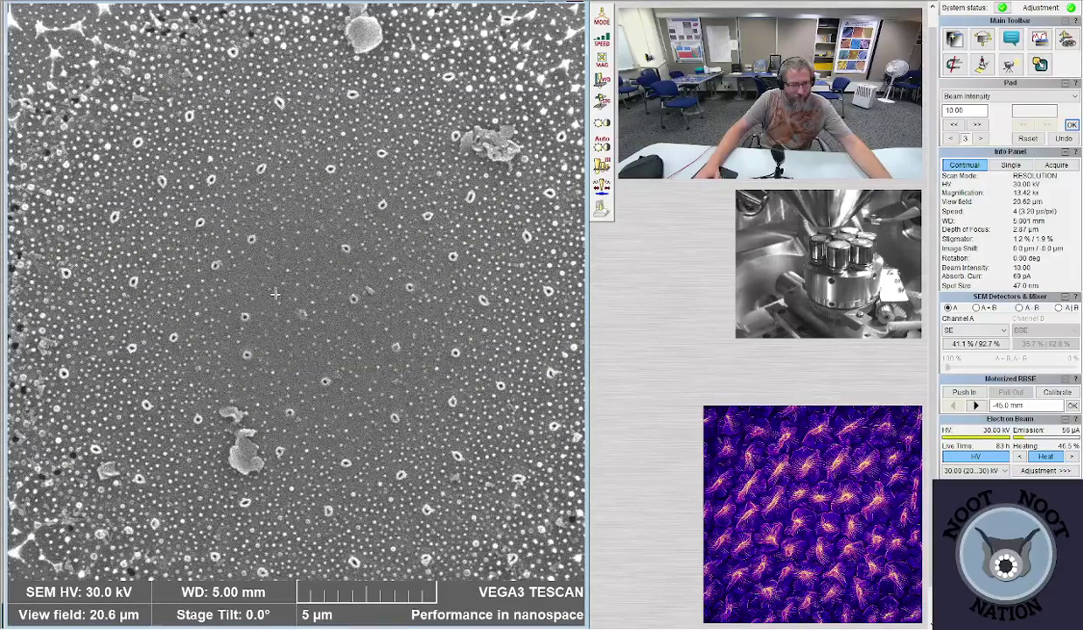
# - Frame the whole spiny diatom at a 49.9 µm view field and acquire a 1280x1280 image for saving, moving its window aside
pyautogui.scroll(-3, 275, 294)
pyautogui.scroll(-3, 274, 294)
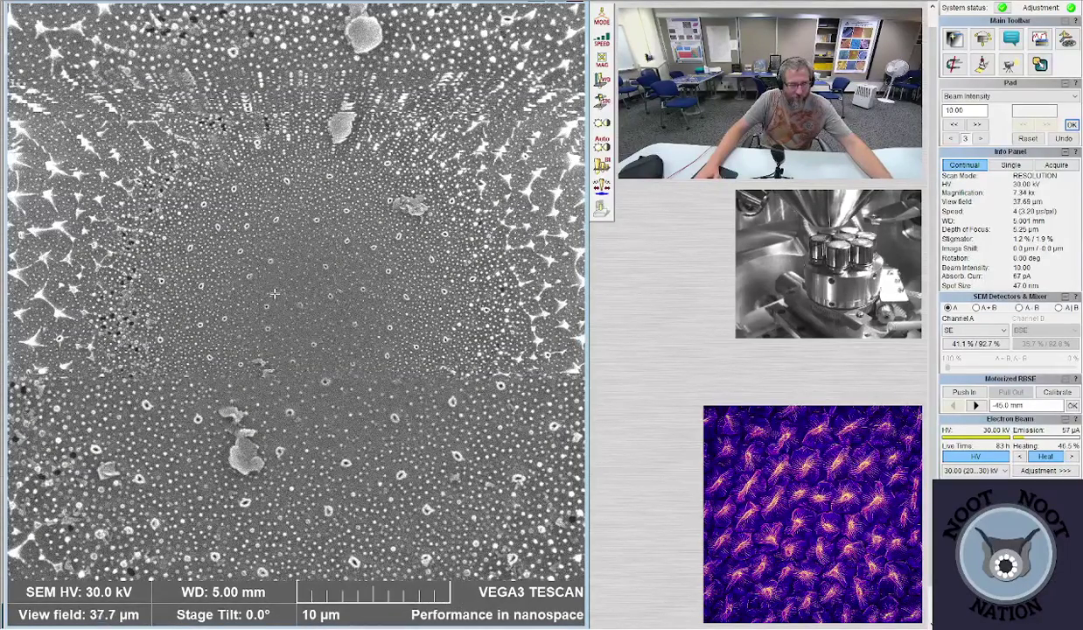
pyautogui.scroll(-2, 272, 298)
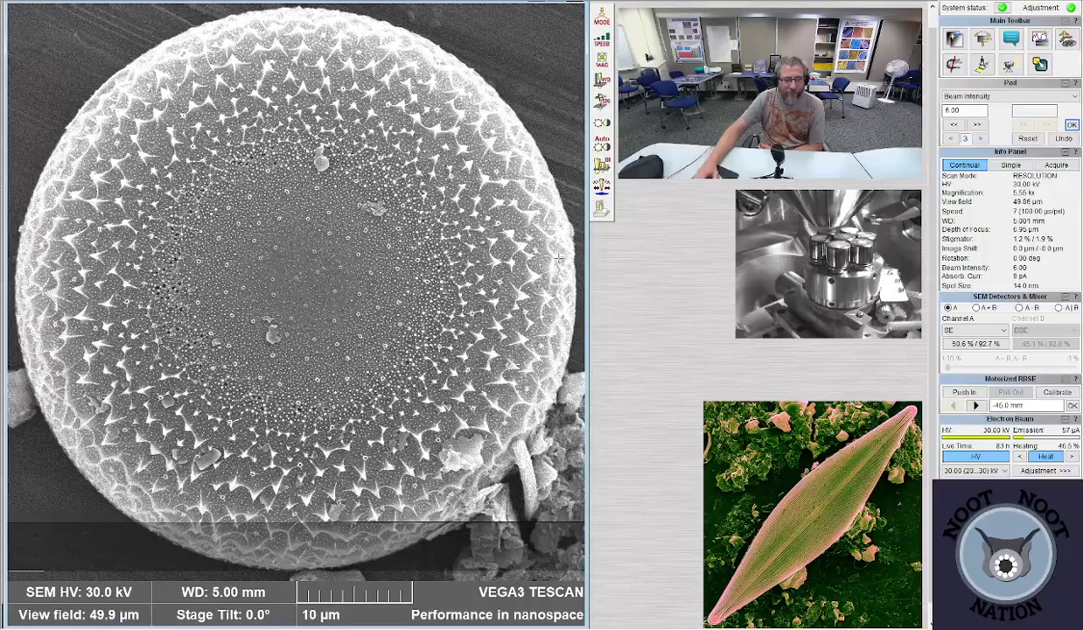
pyautogui.click(601, 208)
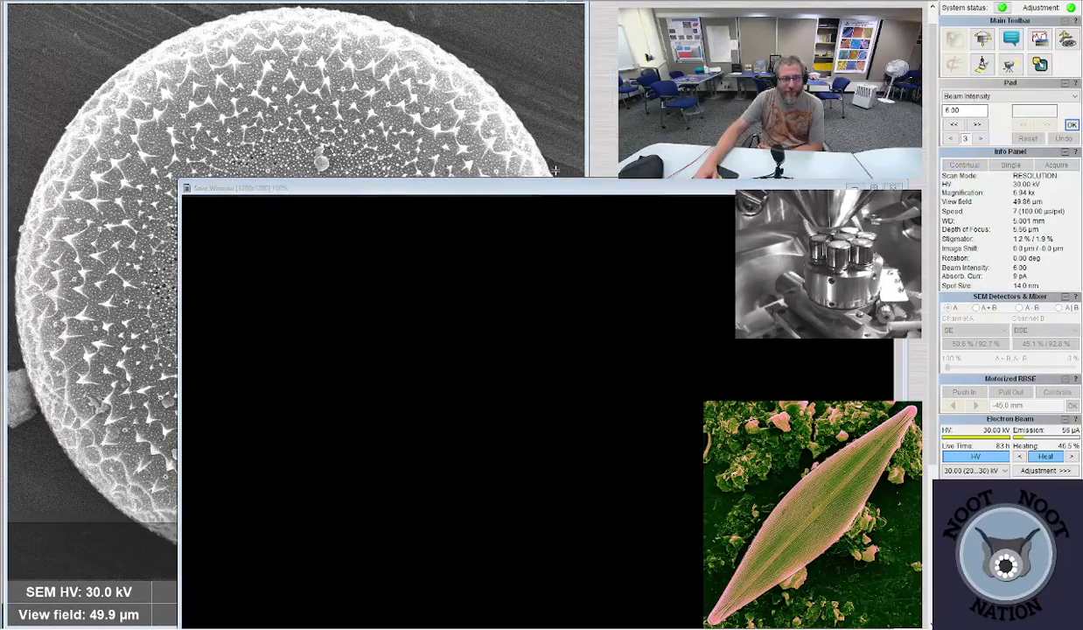
pyautogui.moveTo(582, 195); pyautogui.dragTo(405, 16)
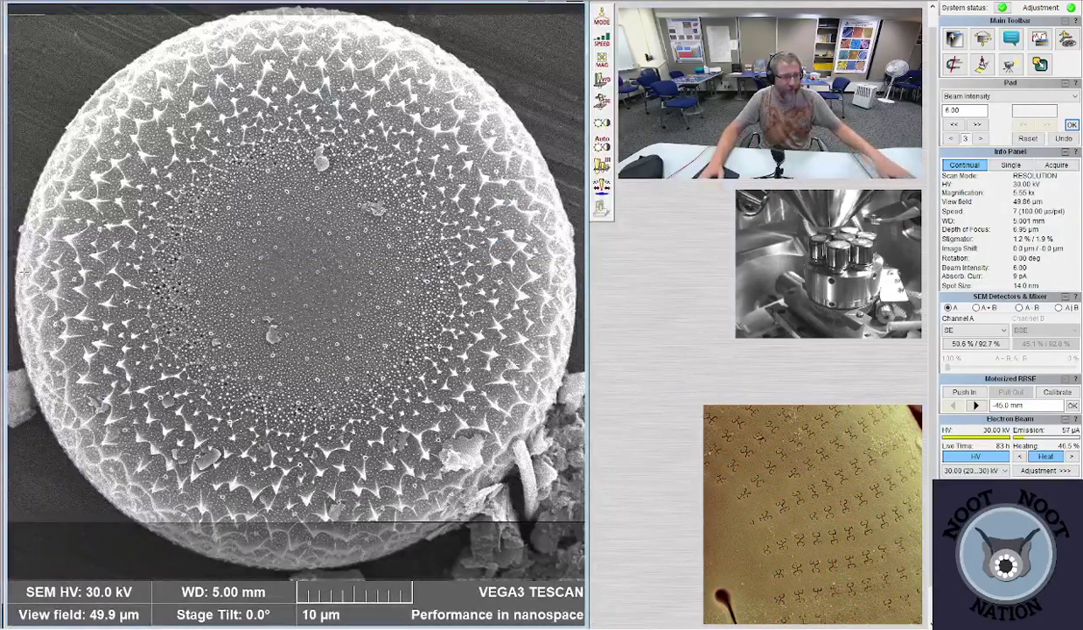
# - Survey the area around the captured spiny diatom with beam intensity 10, widening the view field to 659 µm
pyautogui.scroll(-5, 295, 289)
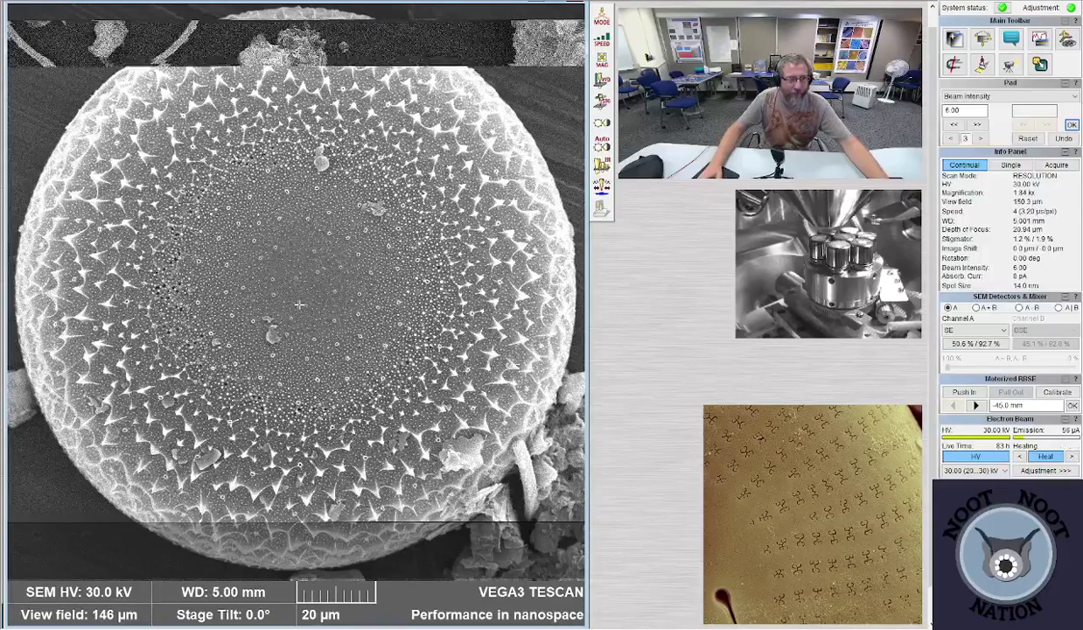
pyautogui.scroll(4, 962, 110)
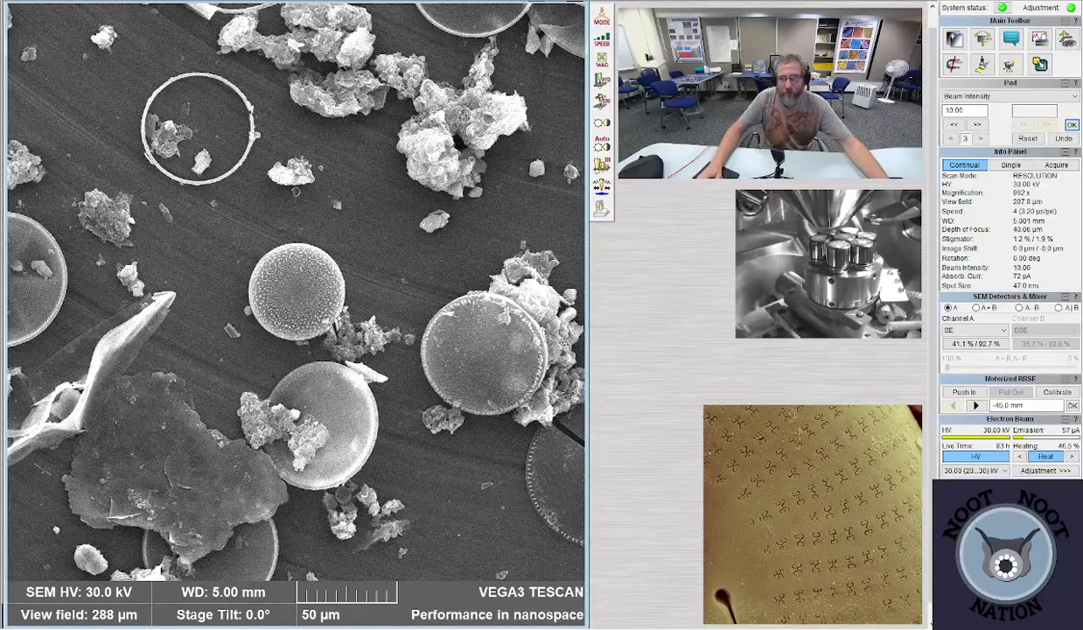
pyautogui.scroll(-1, 279, 385)
pyautogui.scroll(-5, 279, 385)
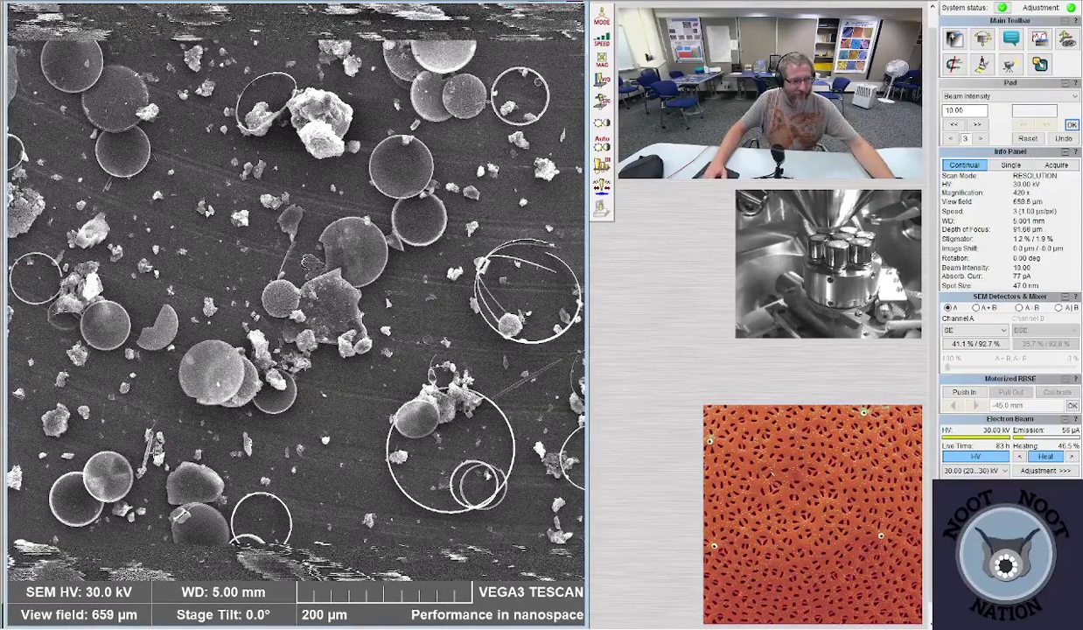
# - Inspect the long needle-like specimen at a view field of about 53 µm, returning to a 518 µm overview
pyautogui.scroll(5, 295, 288)
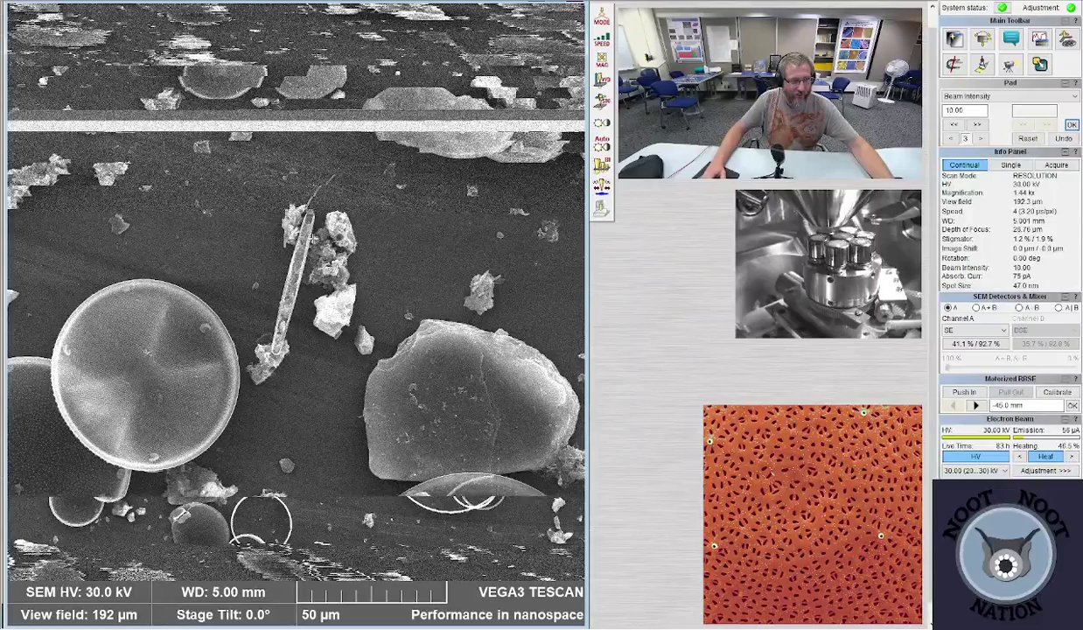
pyautogui.scroll(1, 295, 289)
pyautogui.scroll(4, 299, 338)
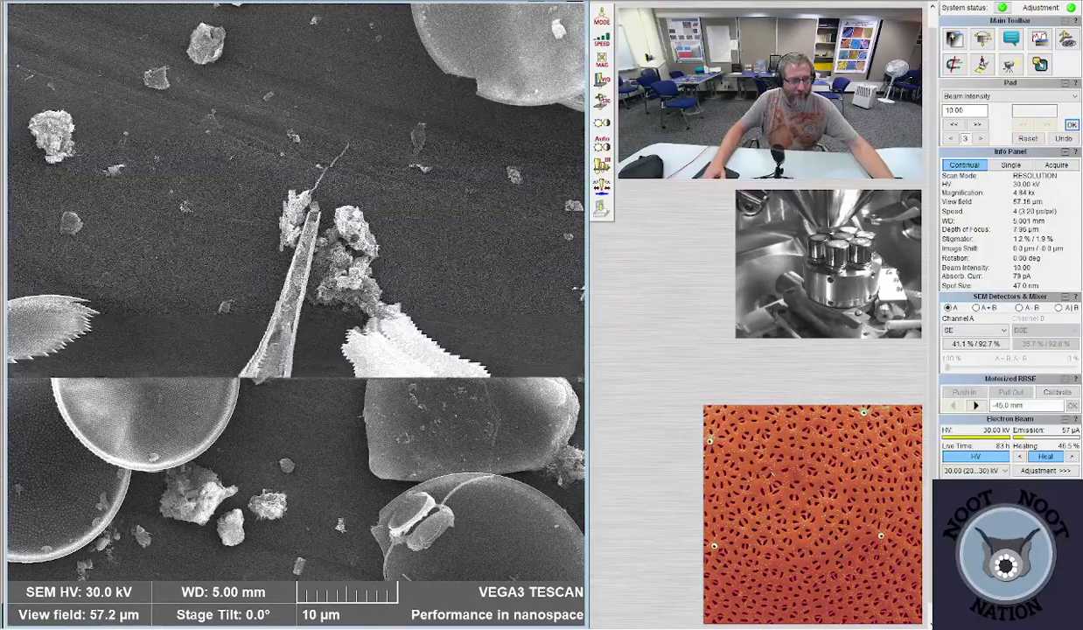
pyautogui.scroll(-8, 300, 338)
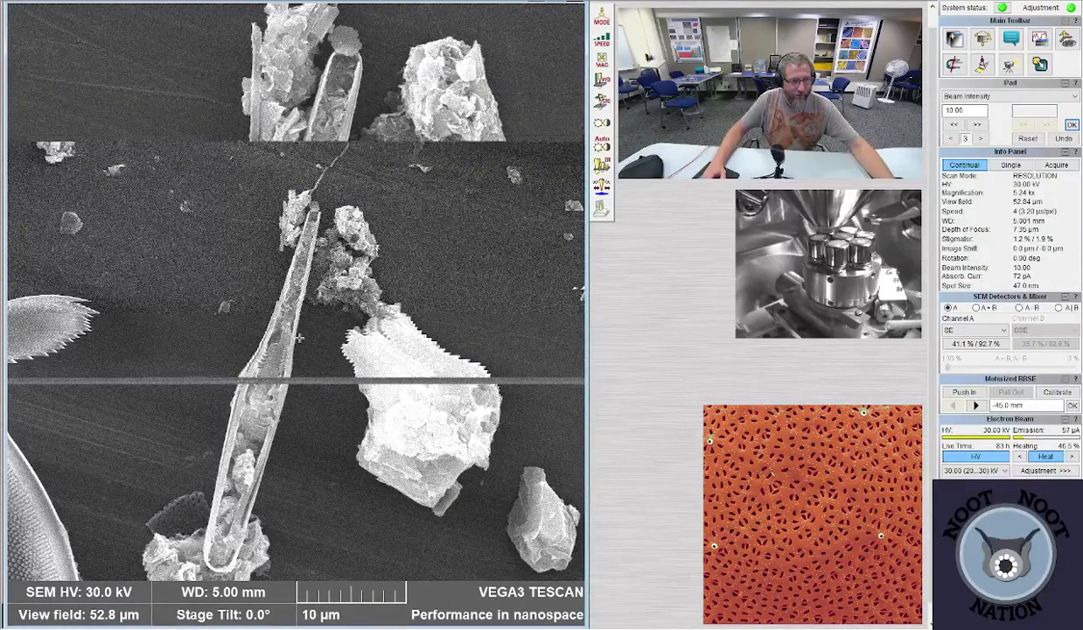
pyautogui.scroll(-1, 286, 353)
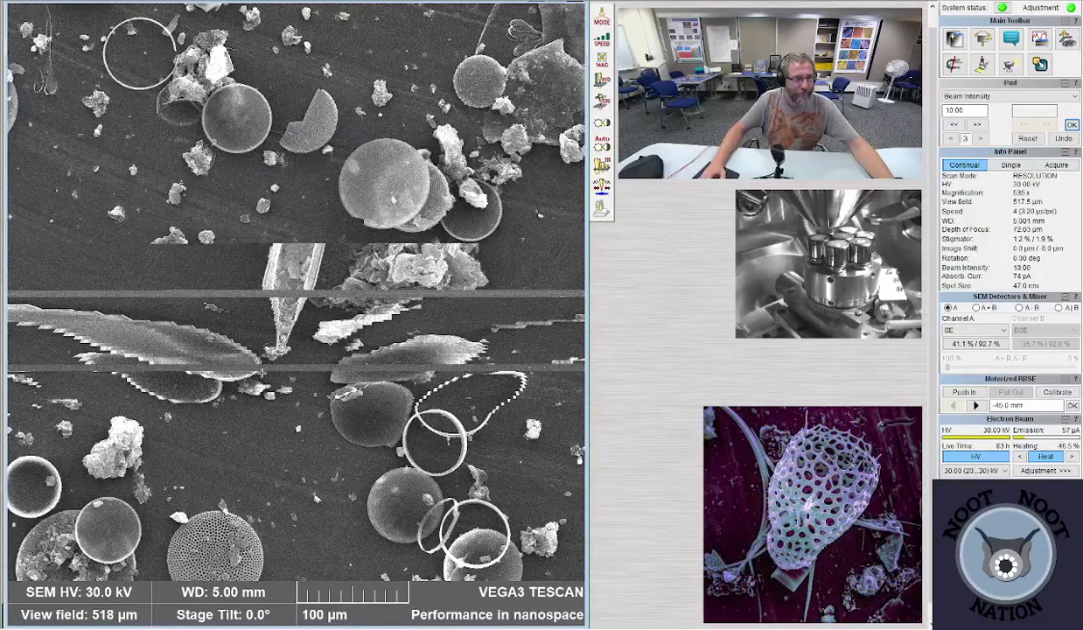
# - Locate the small smooth disc beside a larger round diatom and frame it at a 22.9 µm view field
pyautogui.scroll(-3, 261, 372)
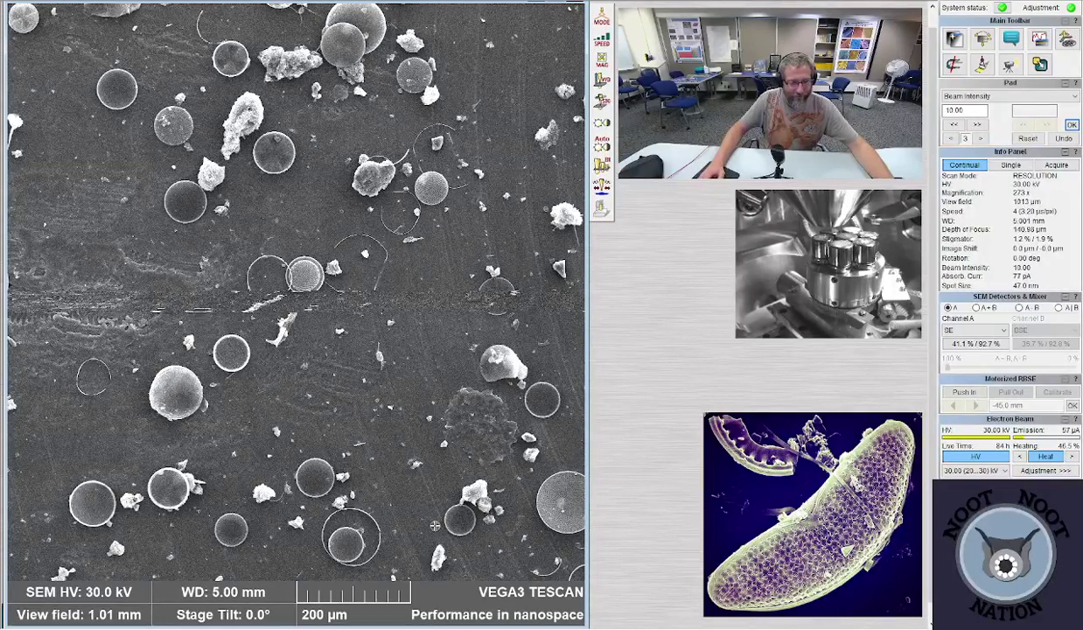
pyautogui.scroll(10, 434, 525)
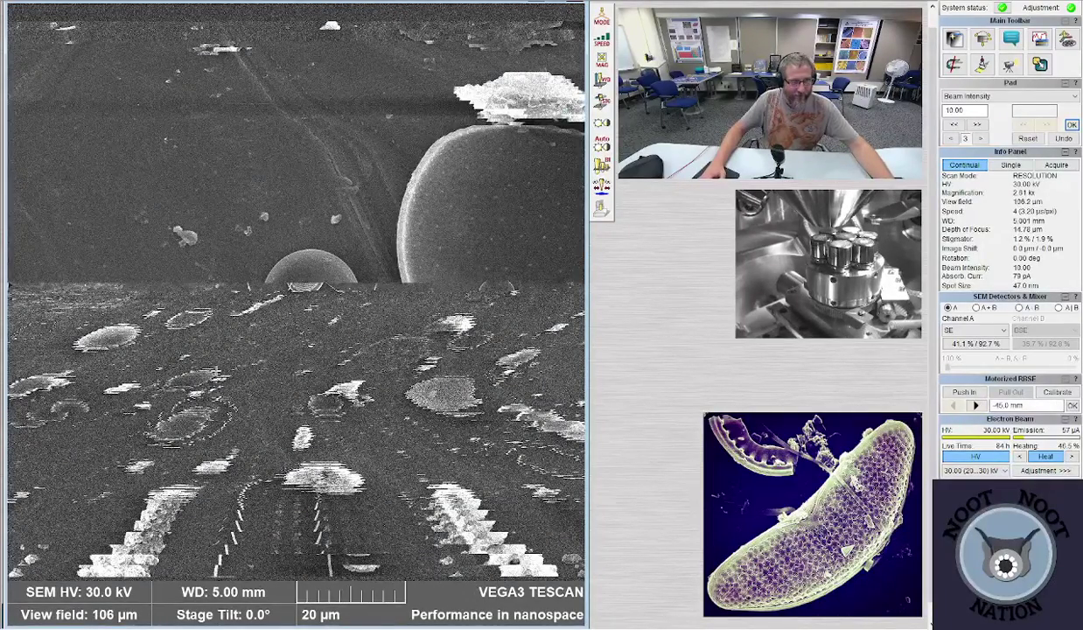
pyautogui.scroll(1, 319, 335)
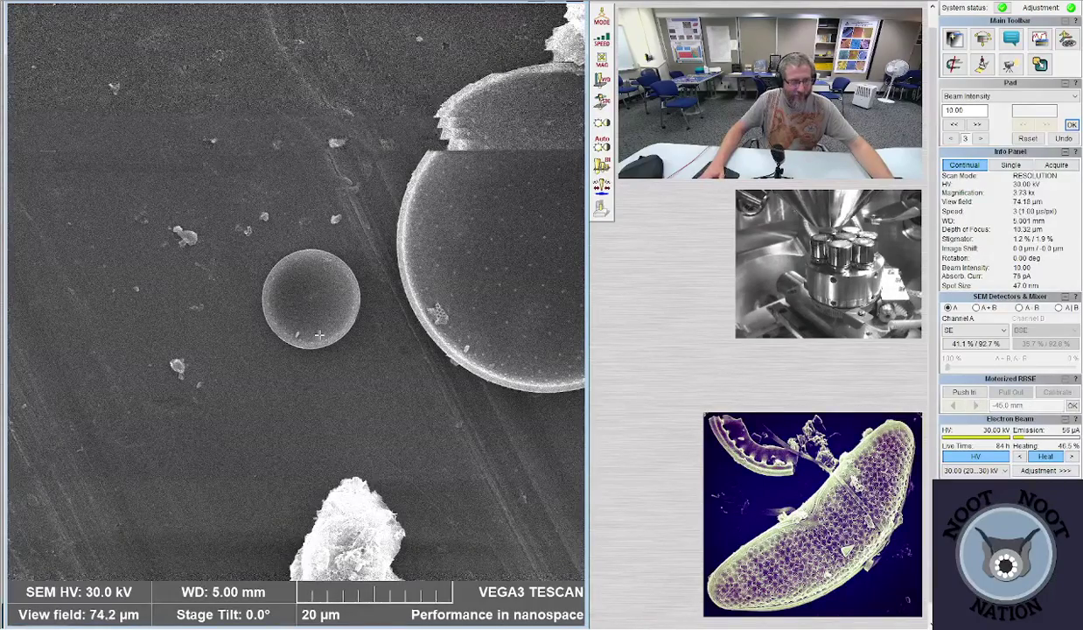
pyautogui.scroll(3, 320, 335)
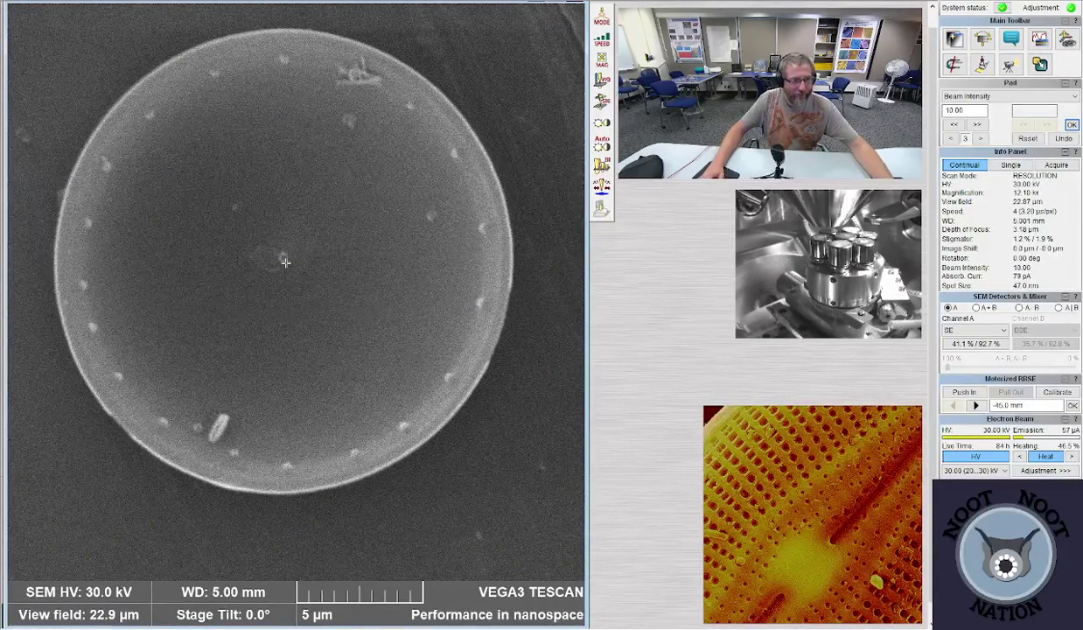
# - Magnify the tiny central pore of the small disc to a 3.39 µm view field and focus on it
pyautogui.scroll(4, 316, 312)
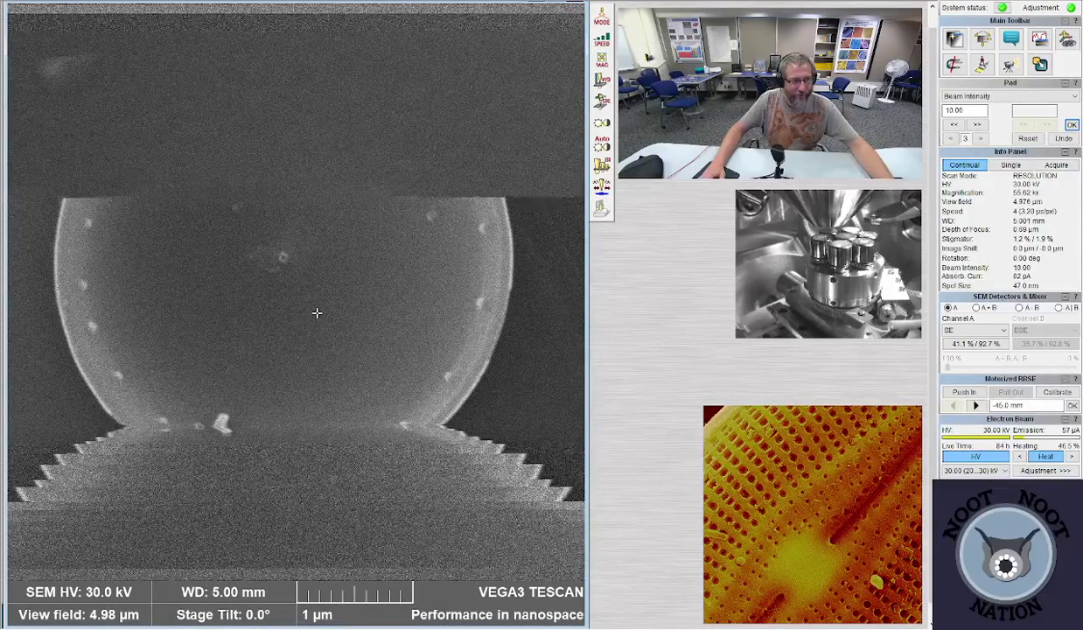
pyautogui.scroll(1, 274, 295)
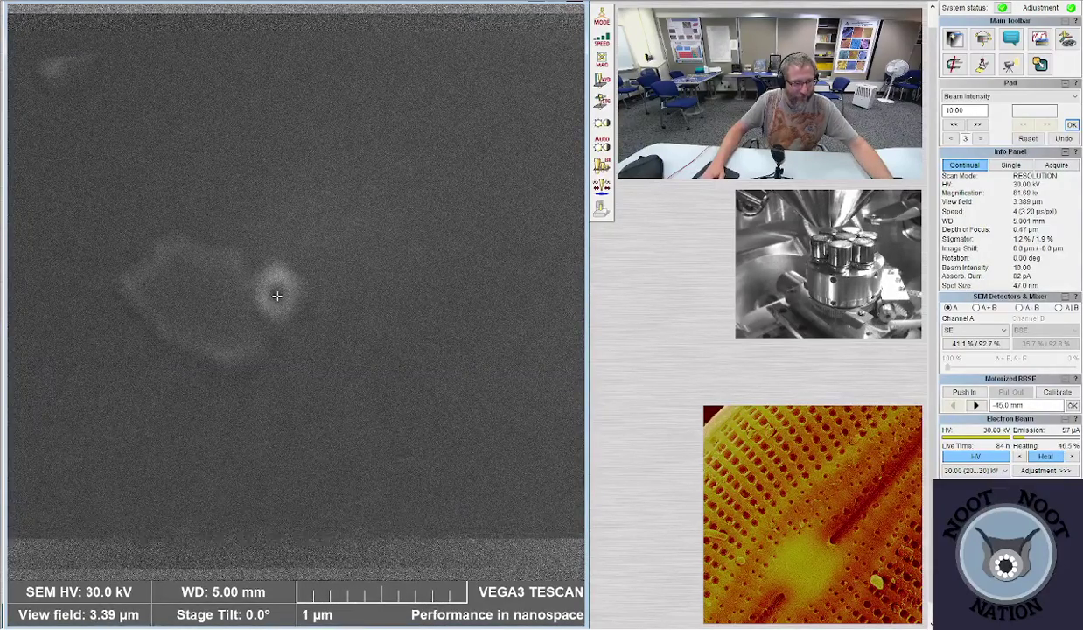
pyautogui.click(276, 295)
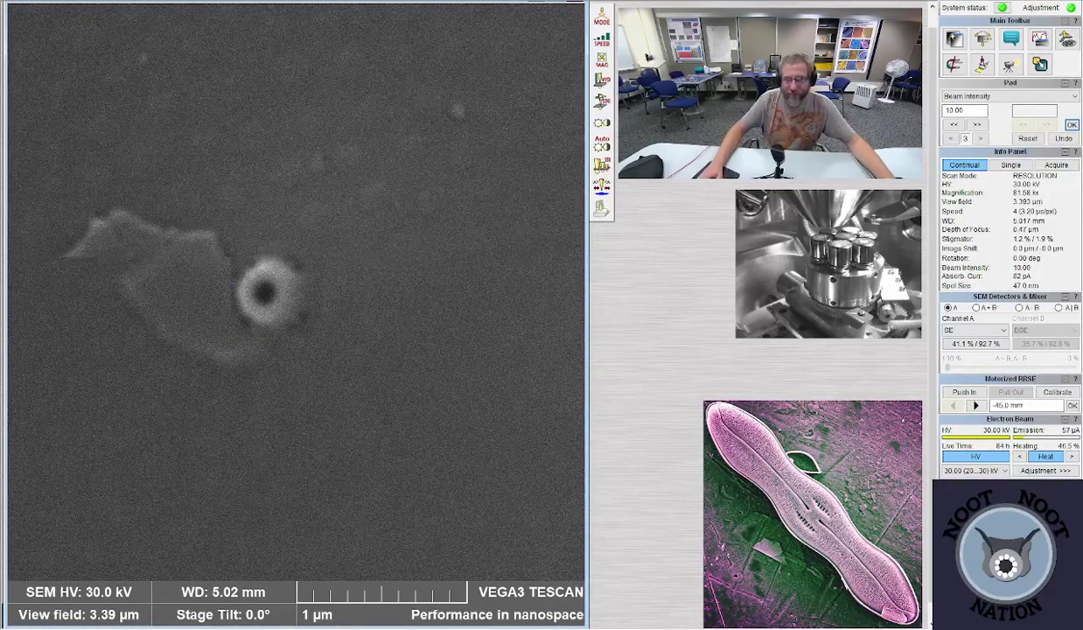
# - Set the beam intensity to 6.00 and refine the pore's sharpness with stigmators at 1.5 % and 1.9 %
pyautogui.doubleClick(972, 112)
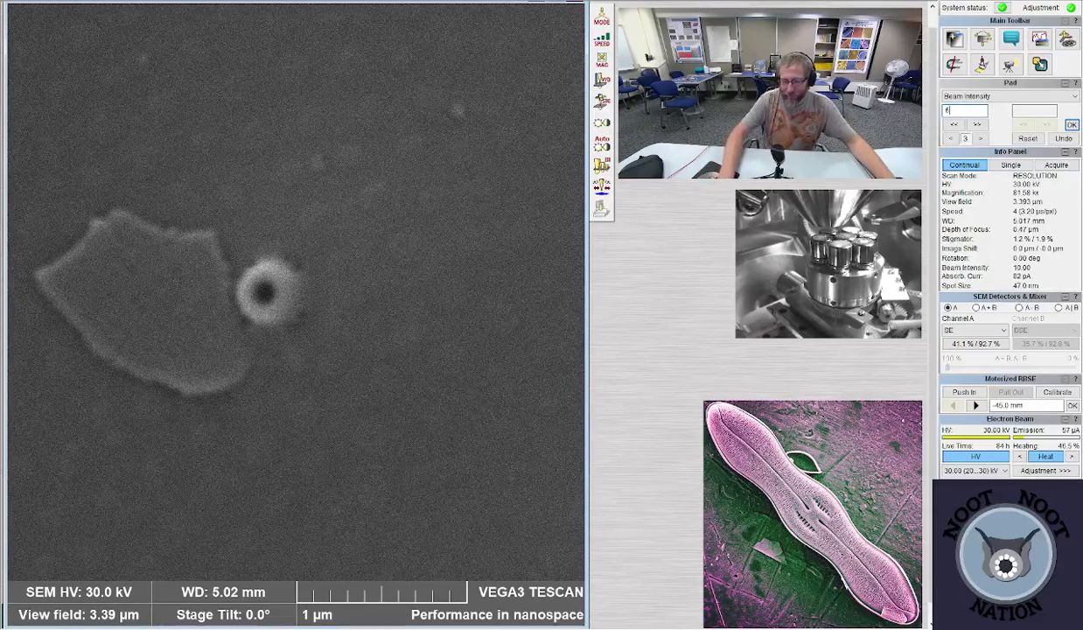
pyautogui.press('Return')
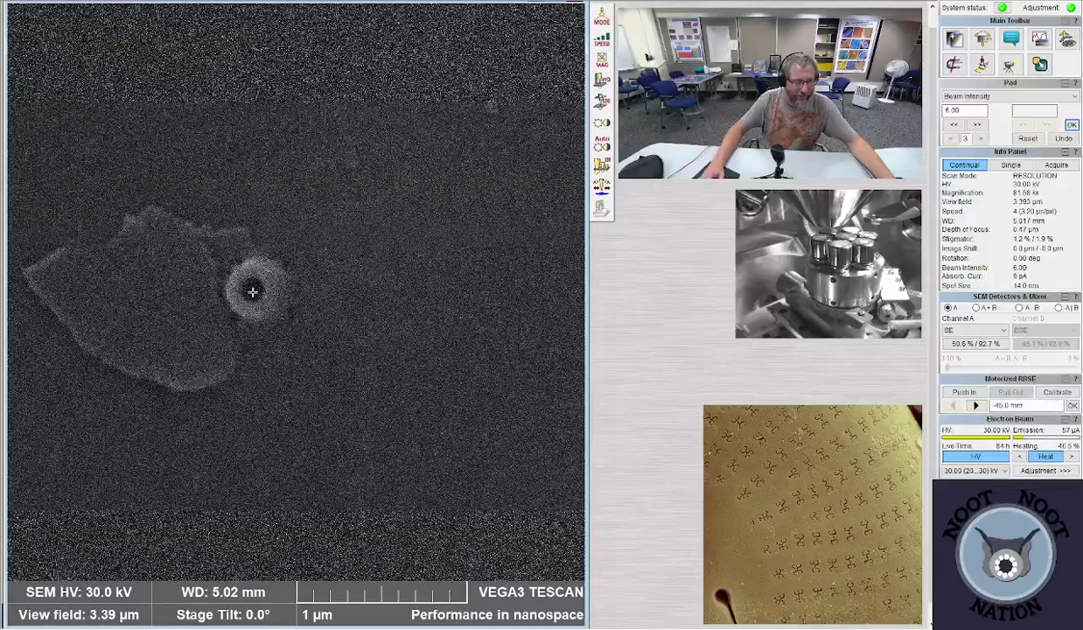
pyautogui.middleClick(252, 292)
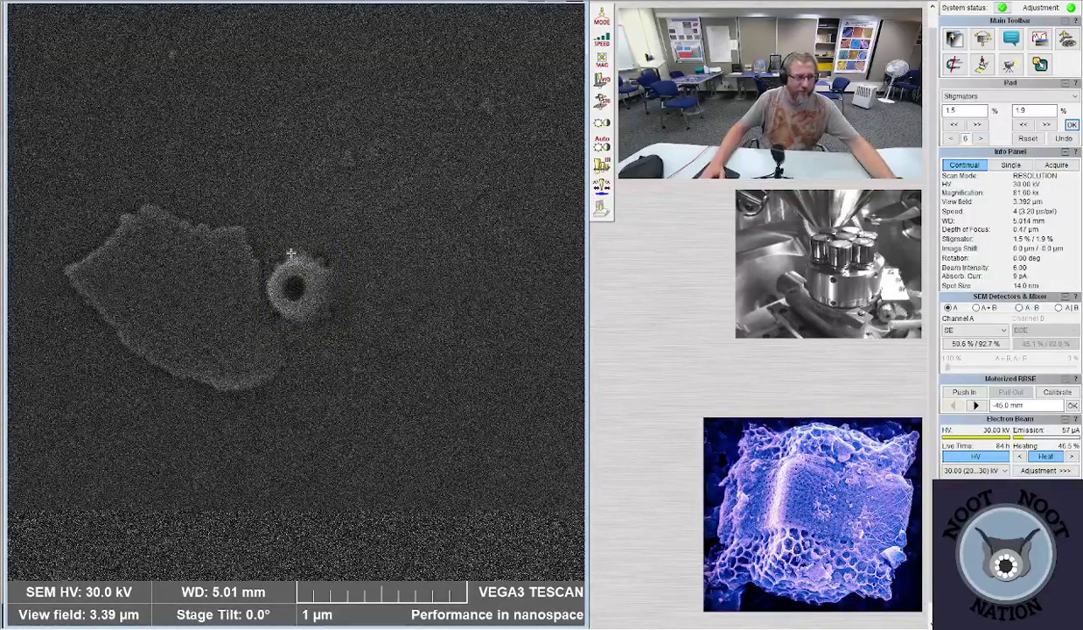
# - Frame the whole small disc at an 18.8 µm view field and set the scan speed to 7
pyautogui.scroll(-3, 306, 316)
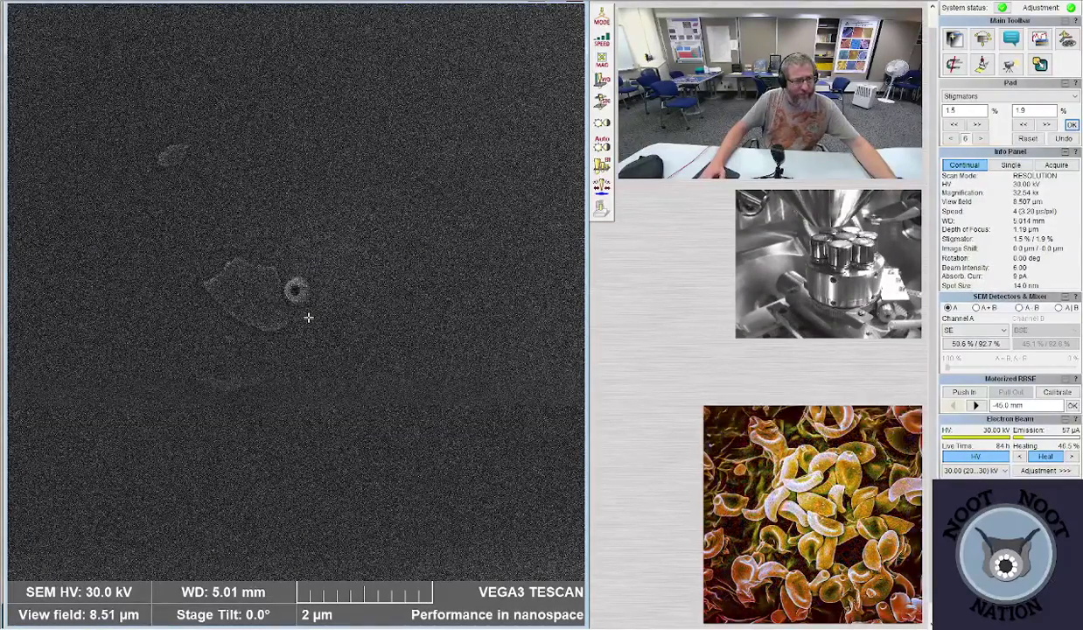
pyautogui.scroll(-2, 308, 317)
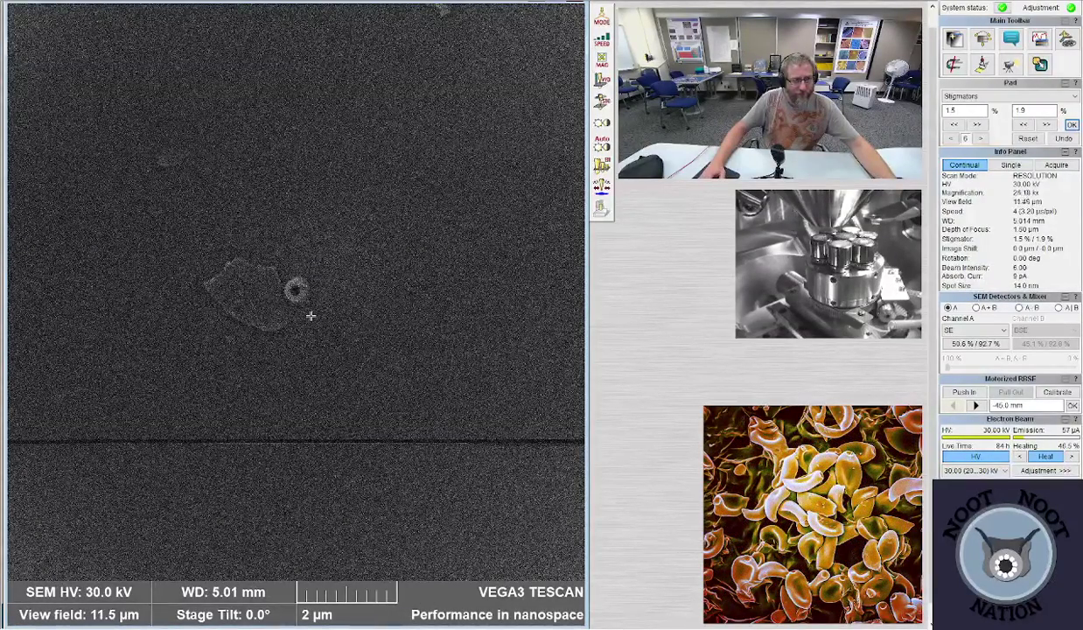
pyautogui.scroll(-4, 311, 315)
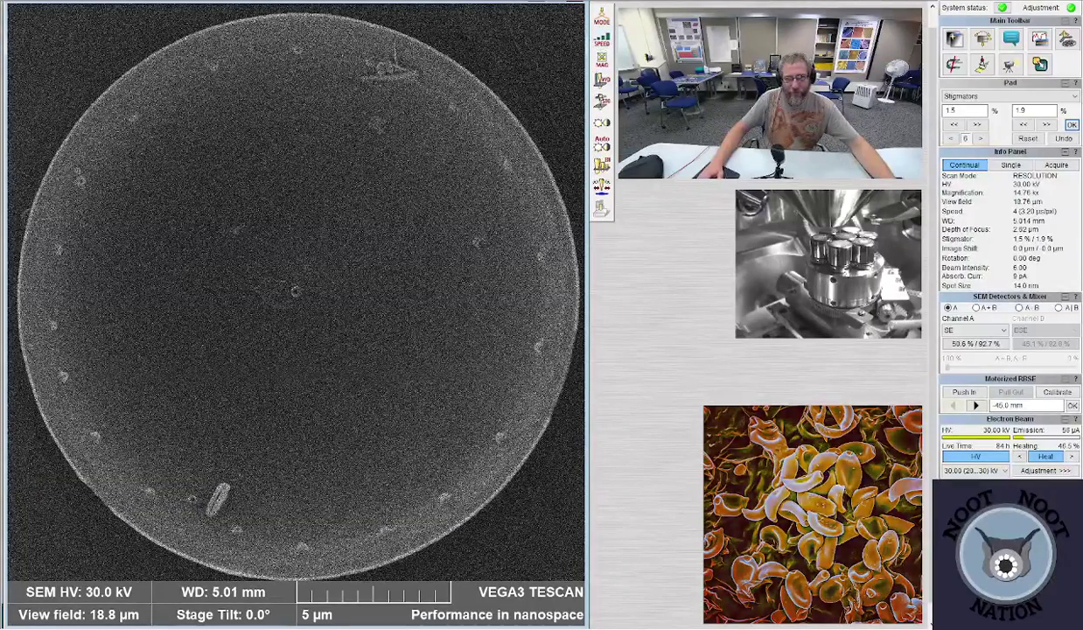
pyautogui.press('7')
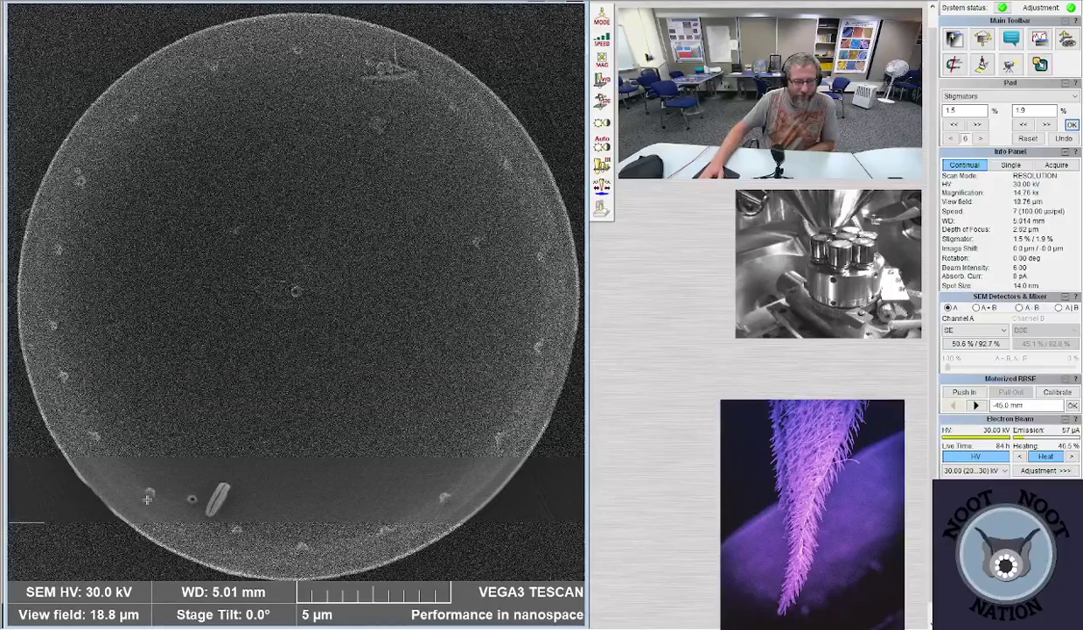
# - Acquire and save a 1280x1280 image of the whole small disc at scan speed 7
pyautogui.click(602, 209)
pyautogui.moveTo(615, 202); pyautogui.dragTo(437, 12)
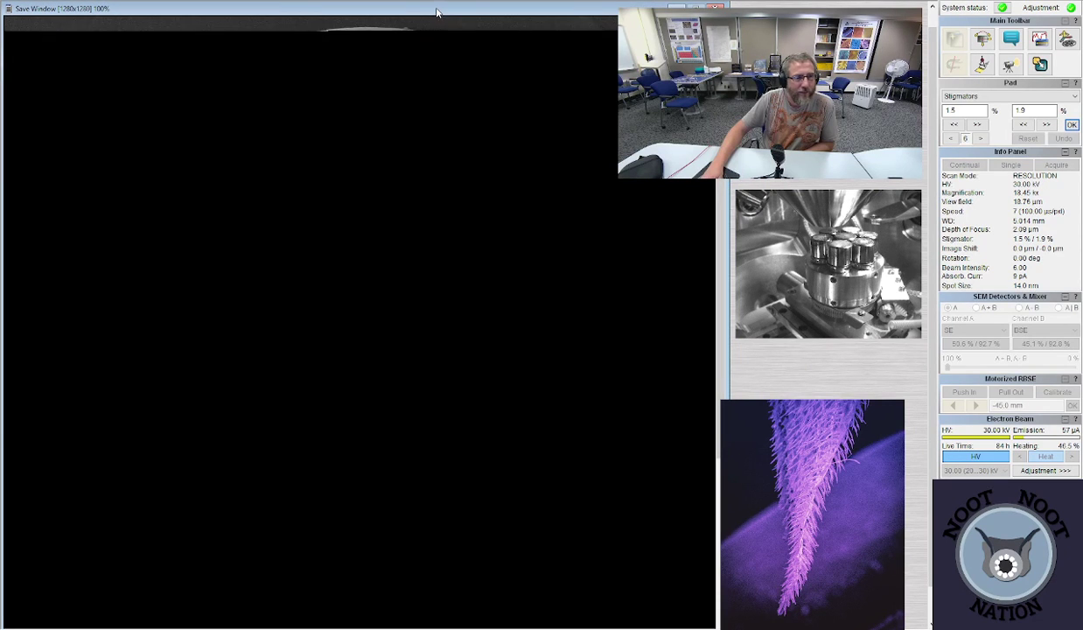
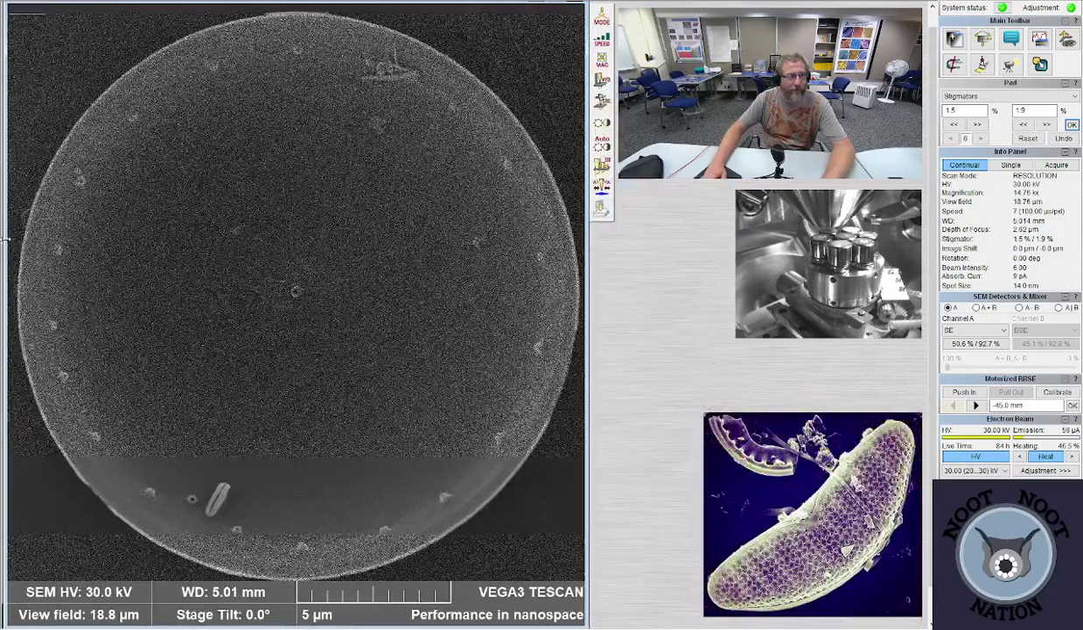
# - Magnify the surface of the neighbouring larger round diatom to a 6.92 µm view field, focus on a ring-shaped pore and slow the scan
pyautogui.moveTo(308, 247); pyautogui.dragTo(308, 413)
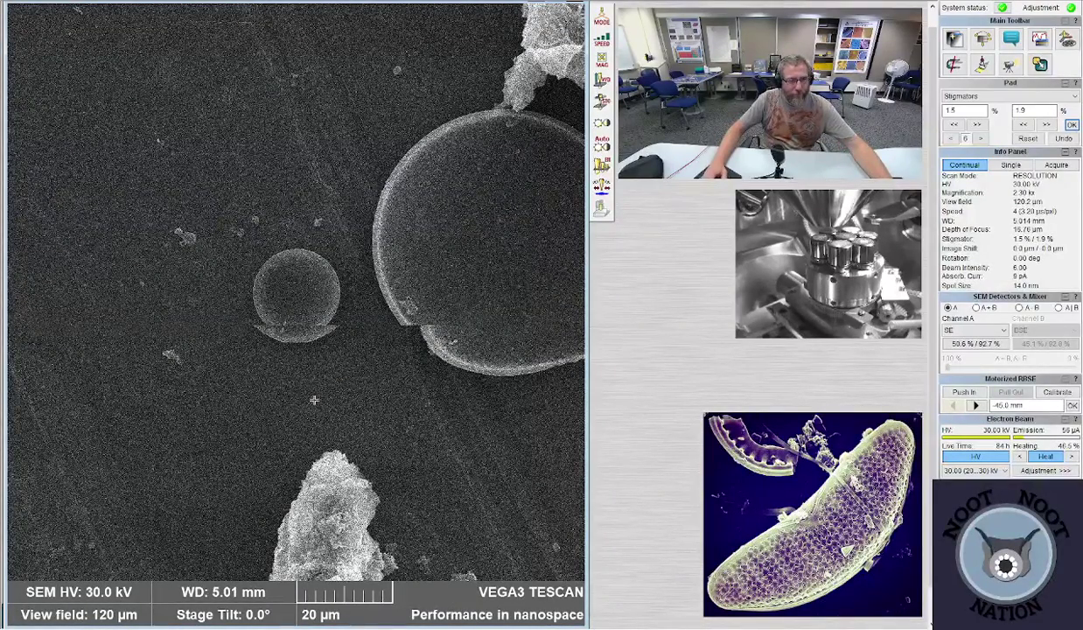
pyautogui.scroll(5, 517, 251)
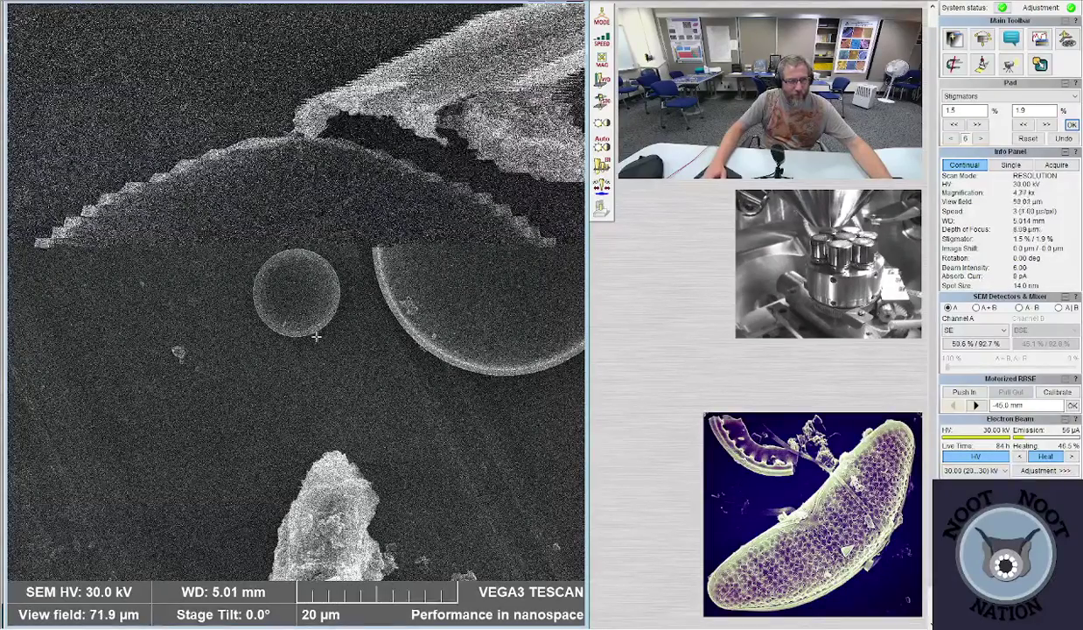
pyautogui.scroll(5, 267, 443)
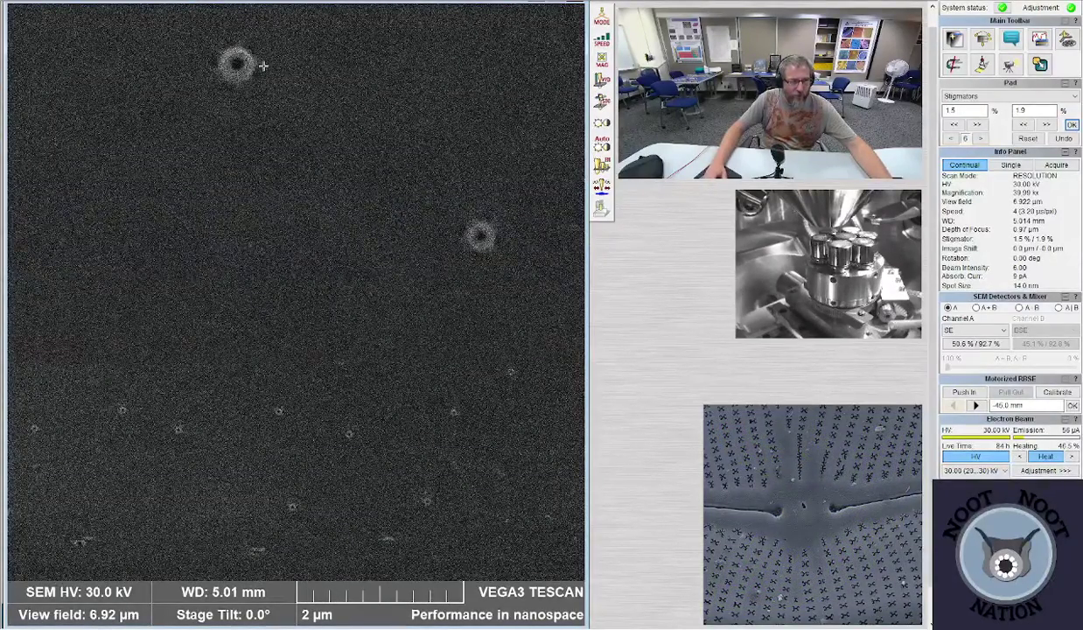
pyautogui.click(233, 65)
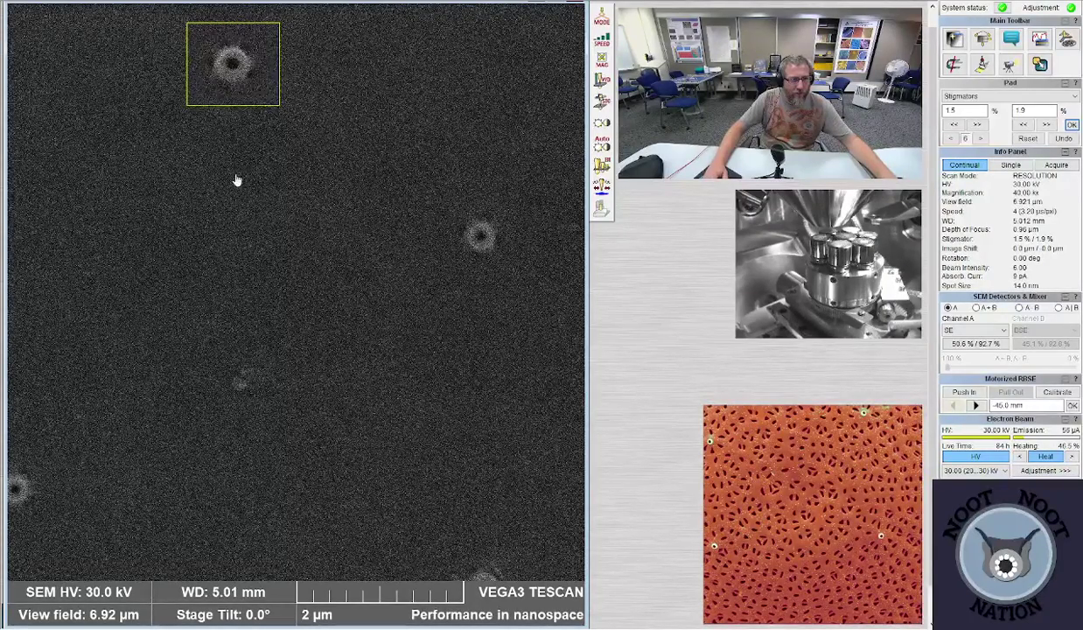
pyautogui.press('Escape')
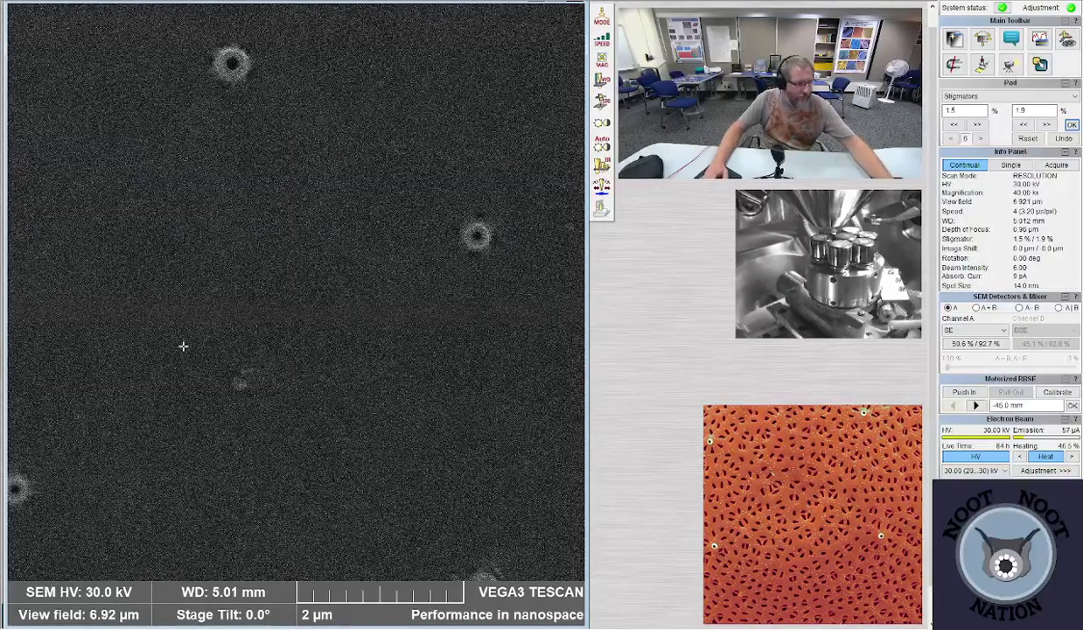
pyautogui.press('+')
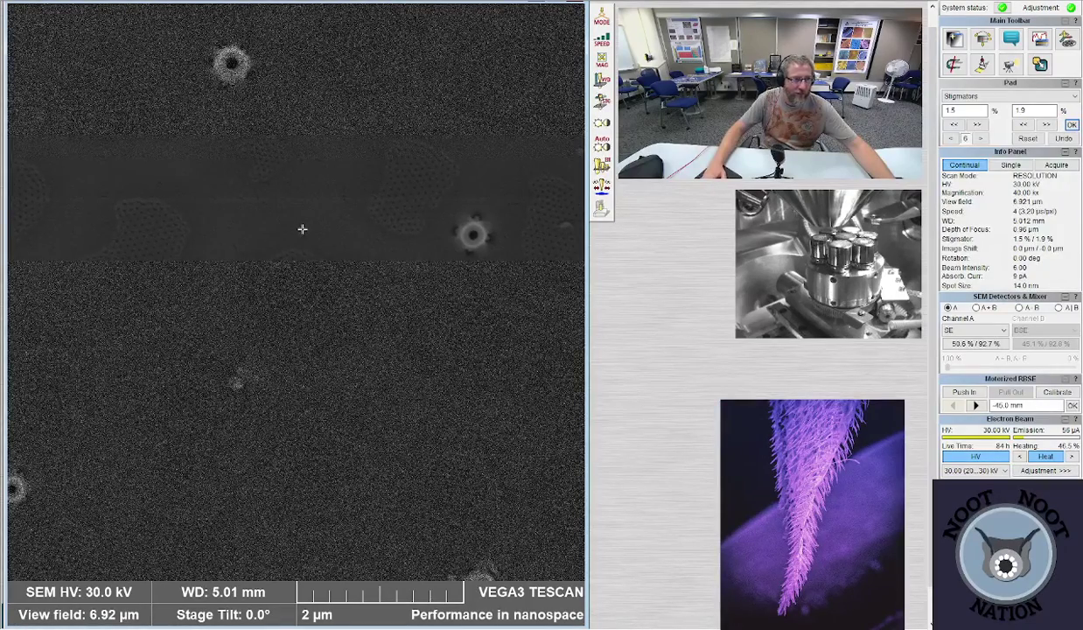
# - Survey the area around the overlapping discs and frame the small rectangular diatom at a 91.3 µm view field
pyautogui.scroll(-5, 299, 231)
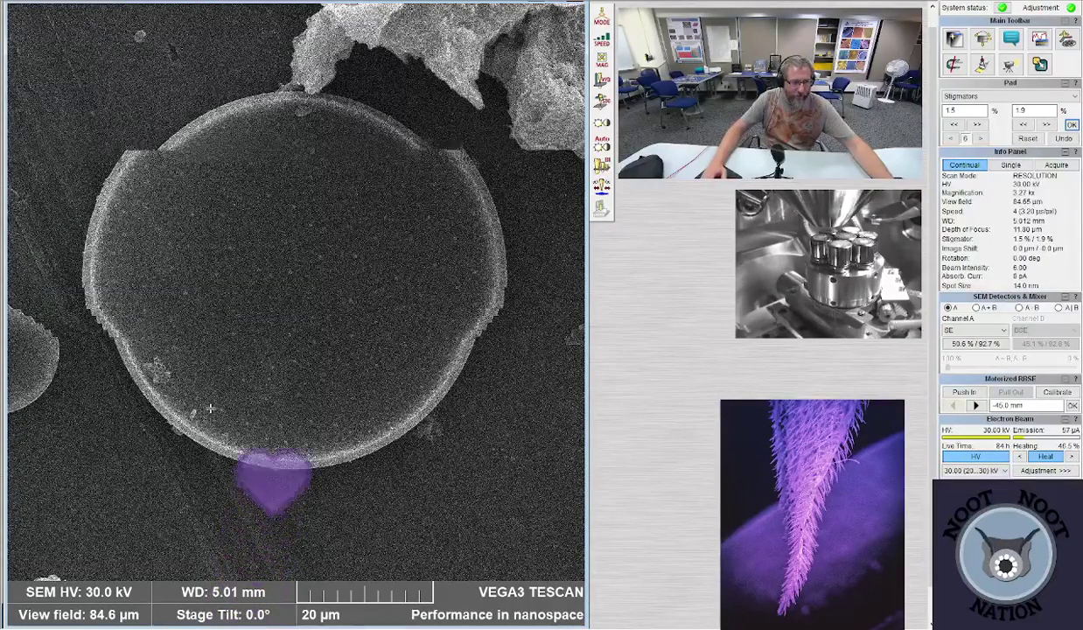
pyautogui.scroll(-6, 237, 468)
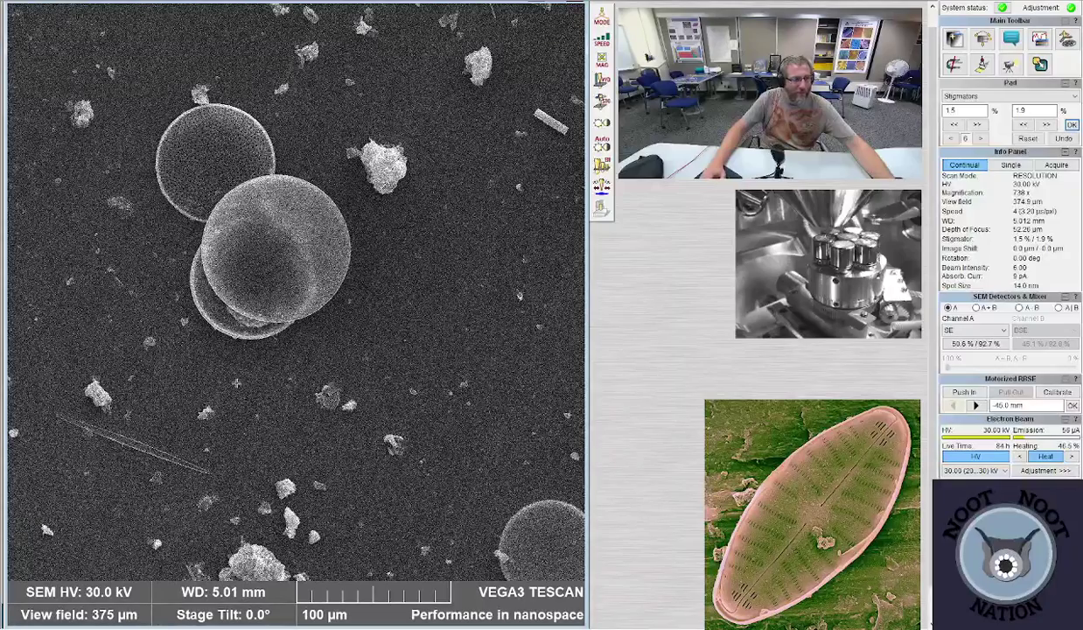
pyautogui.click(445, 142)
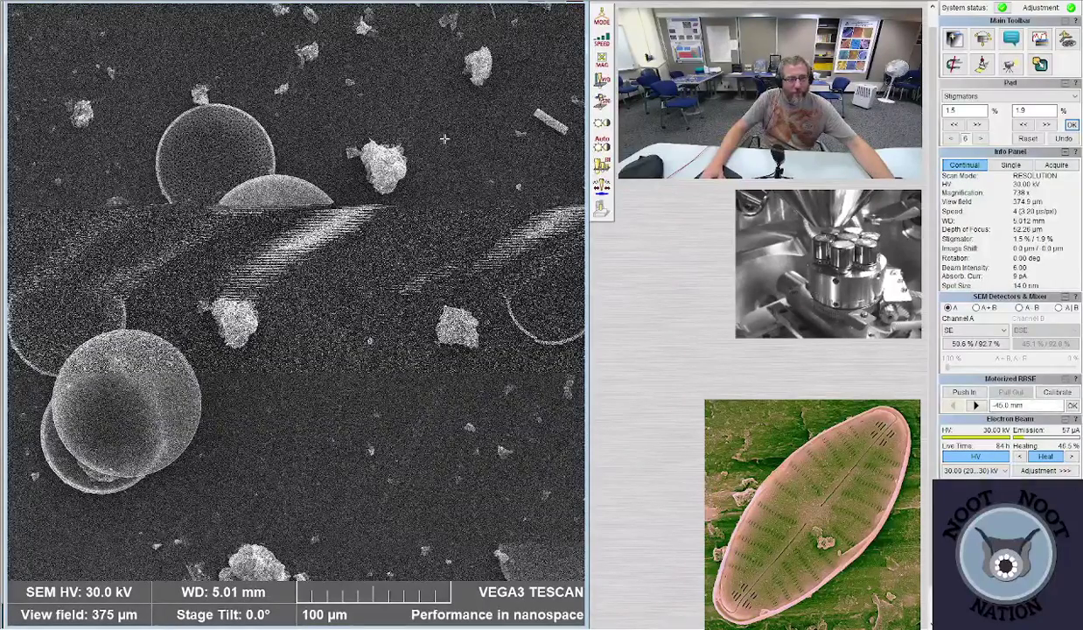
pyautogui.click(470, 210)
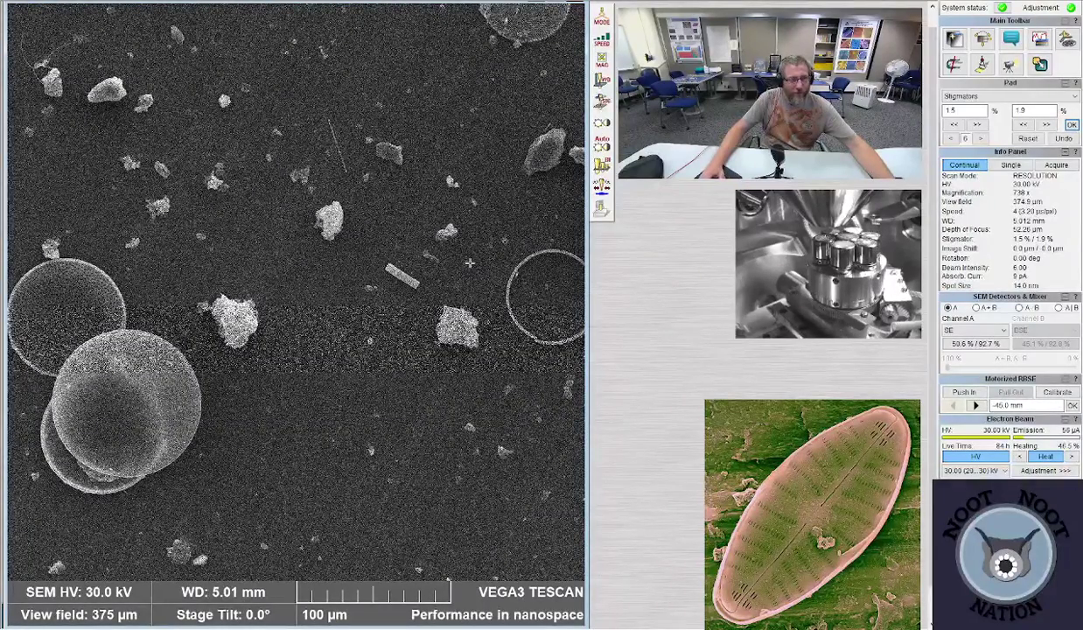
pyautogui.click(402, 280)
pyautogui.scroll(8, 350, 352)
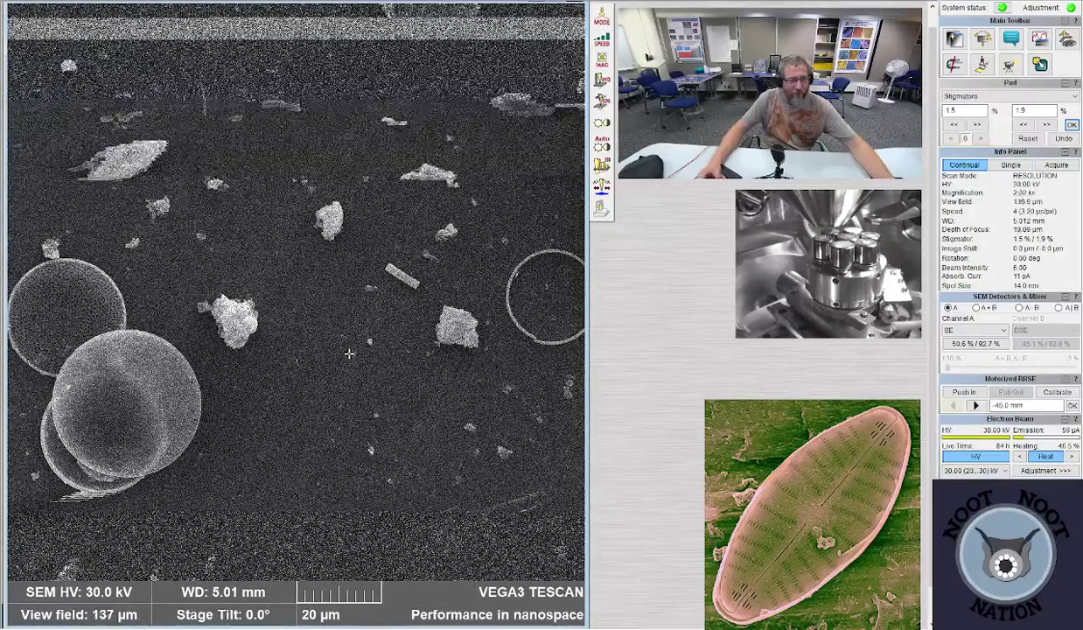
pyautogui.scroll(4, 350, 353)
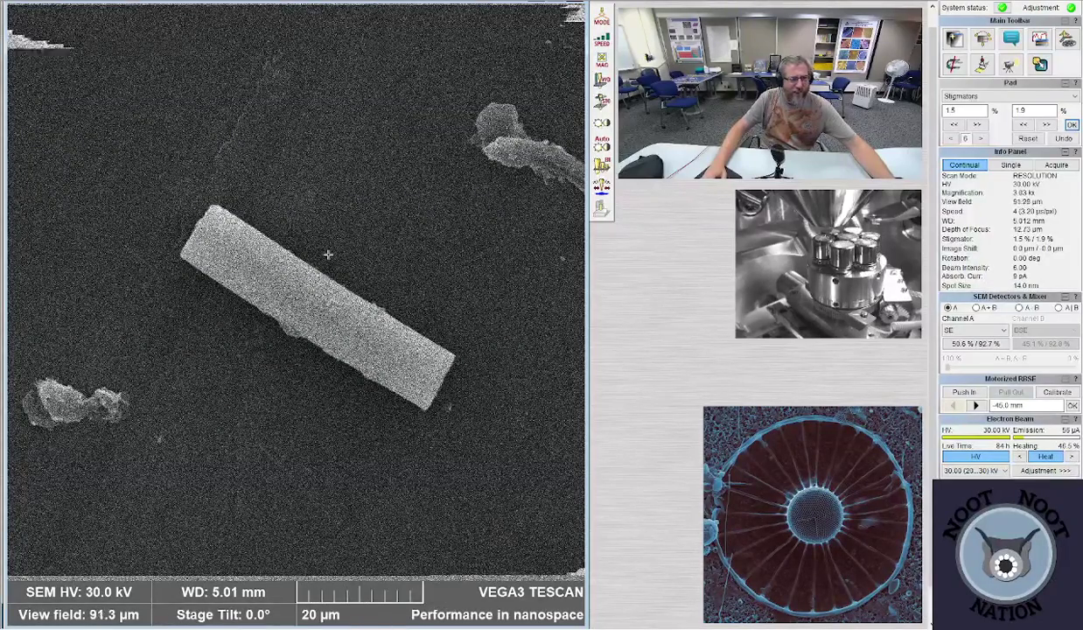
# - Survey the sample at a 2.03 mm view field and frame the bright-rimmed round diatom touching debris at 304 µm
pyautogui.scroll(-5, 328, 254)
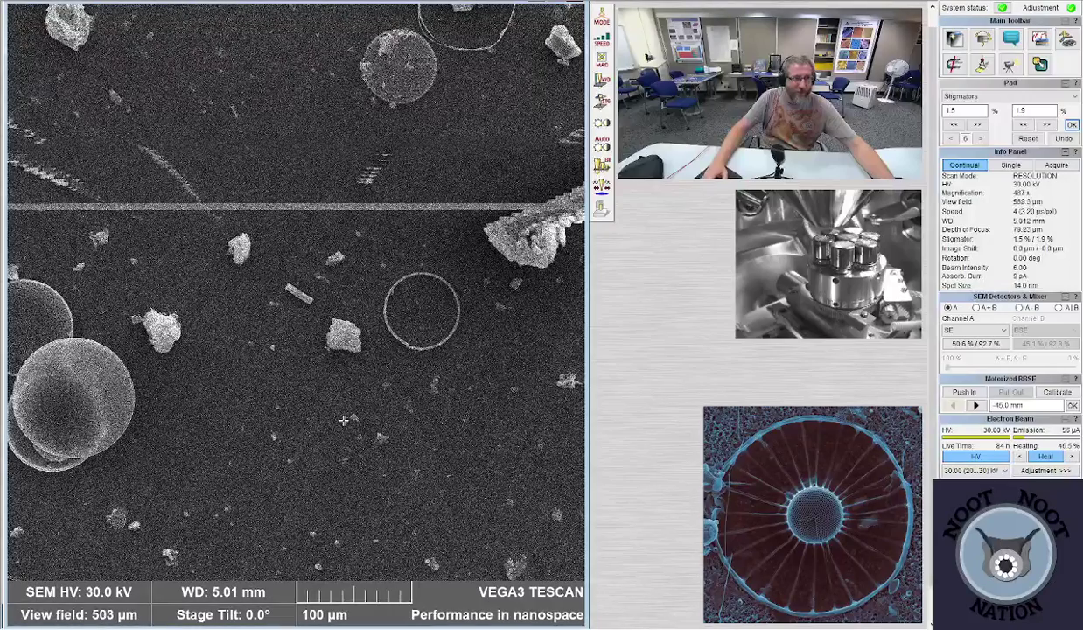
pyautogui.scroll(-6, 344, 420)
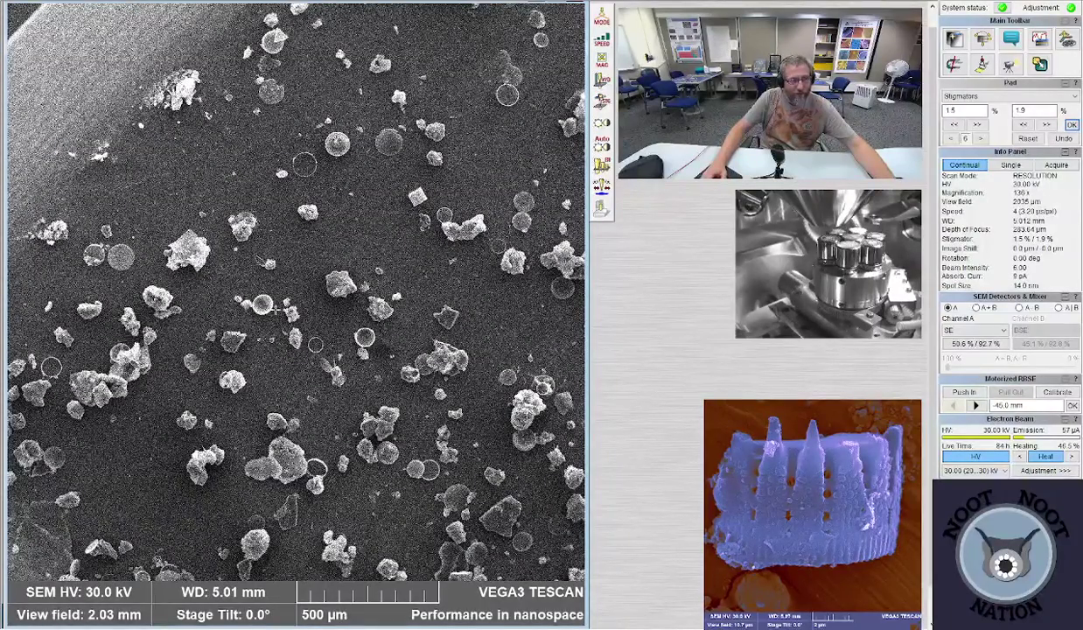
pyautogui.scroll(5, 359, 364)
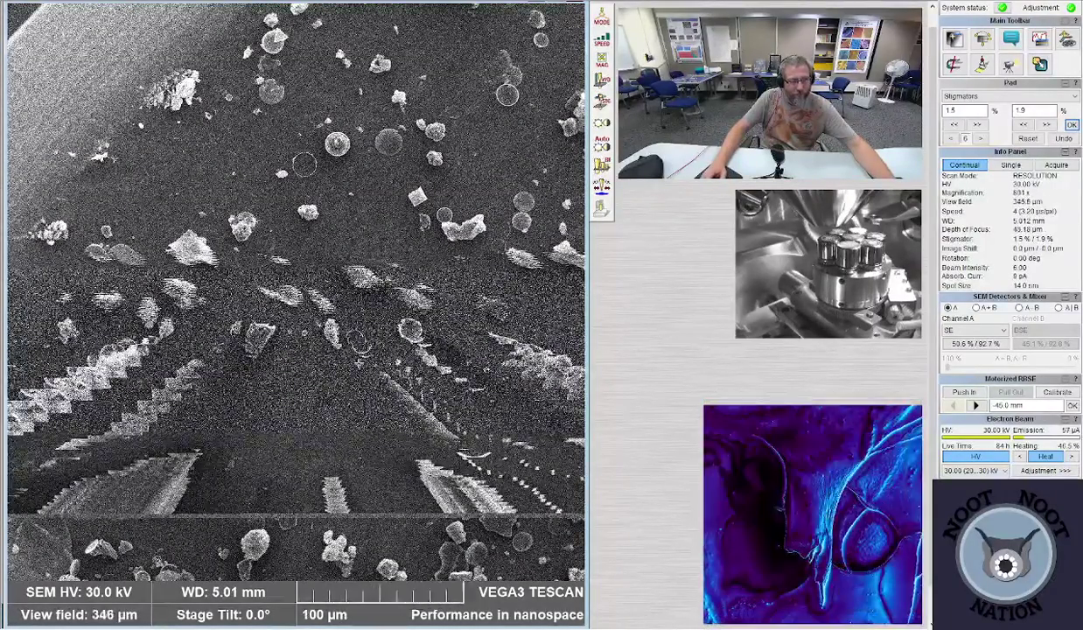
pyautogui.scroll(1, 358, 361)
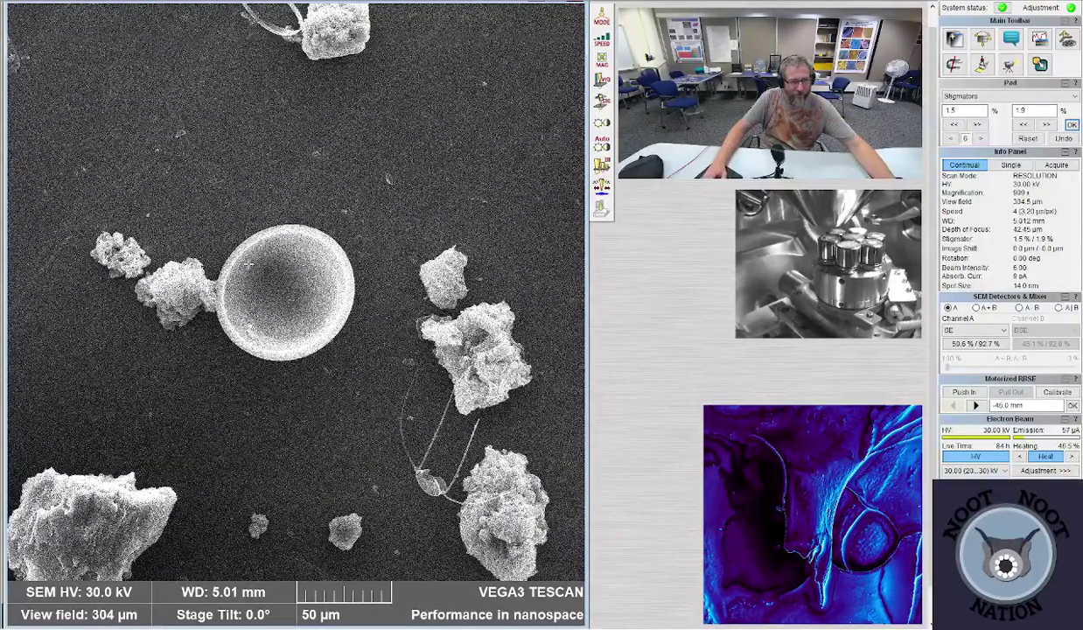
# - Survey the densely covered diatom area at a 2.03 mm view field and narrow in on a sparser patch at 506 µm
pyautogui.scroll(-6, 249, 265)
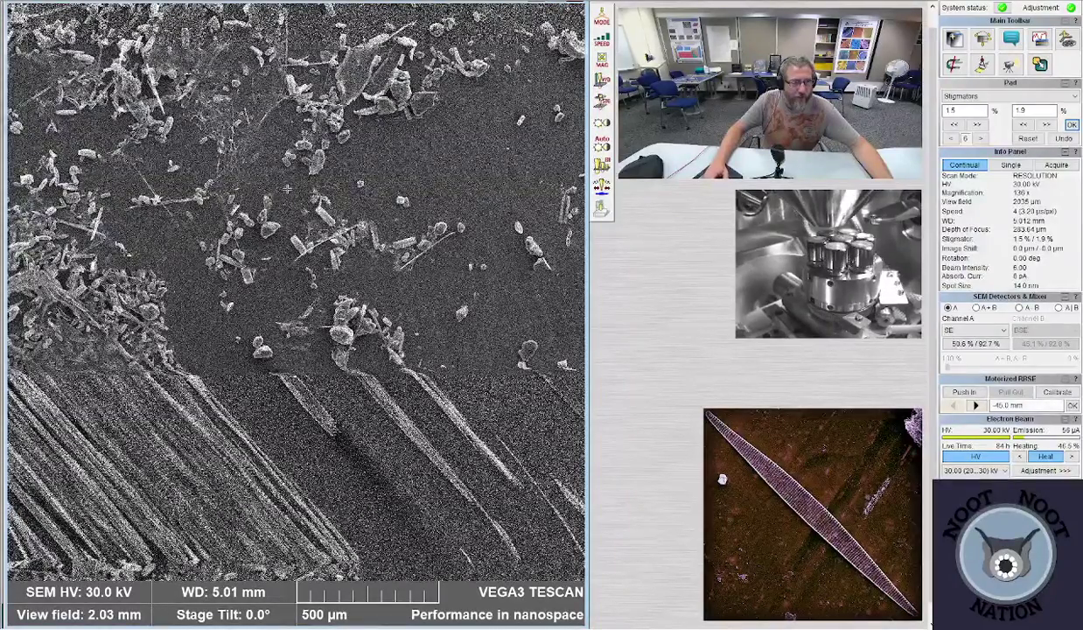
pyautogui.scroll(5, 287, 188)
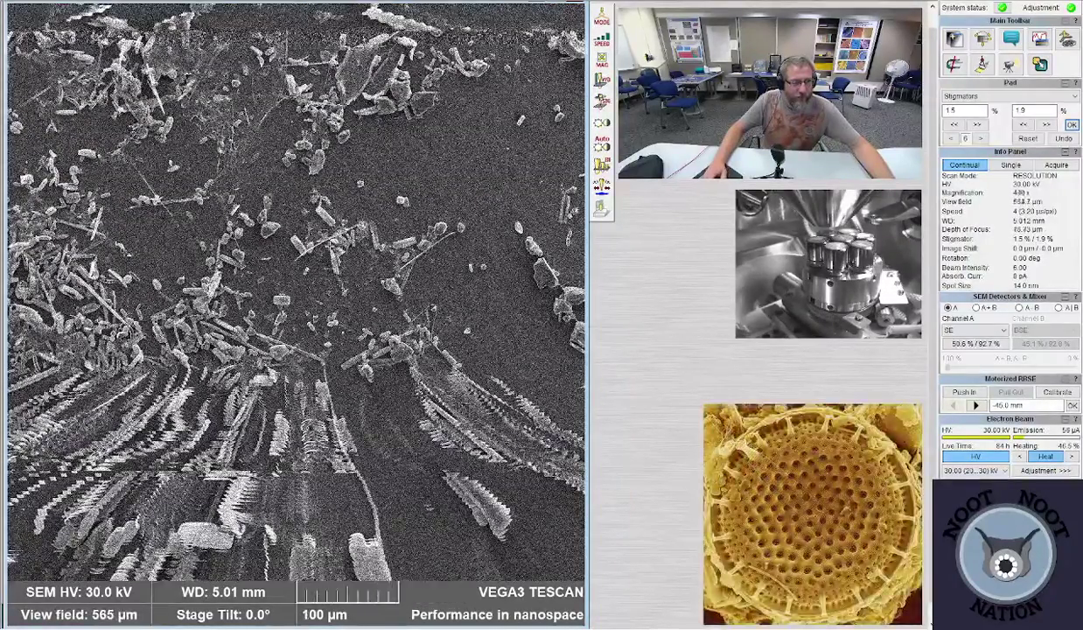
pyautogui.scroll(1, 316, 241)
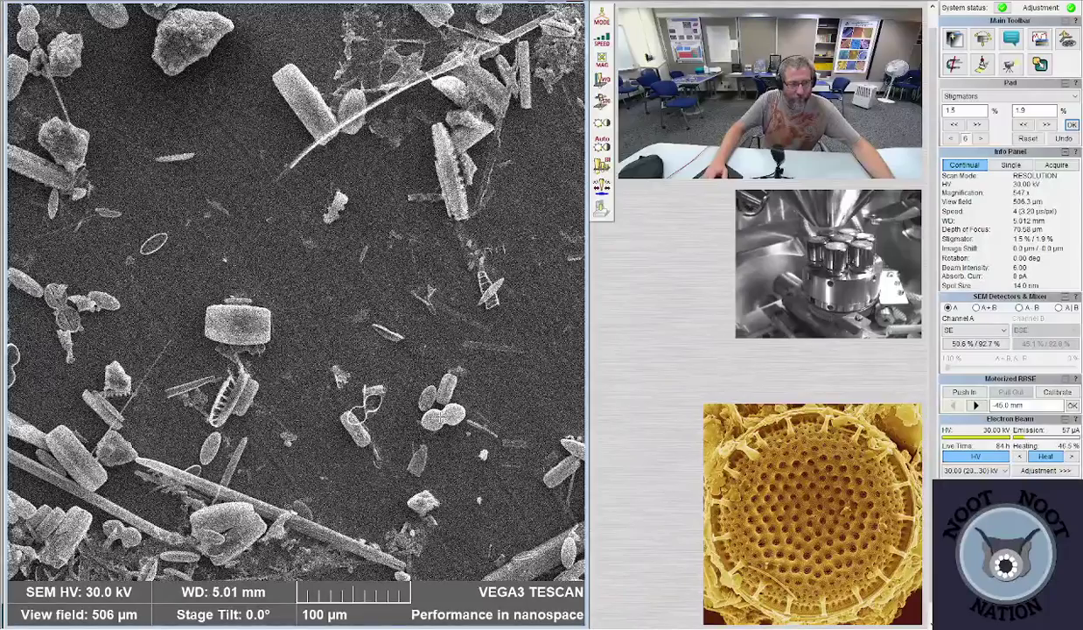
# - Magnify the peanut-shaped diatom to a 35.9 µm view field and focus it at a working distance of 4.93 mm
pyautogui.scroll(8, 317, 320)
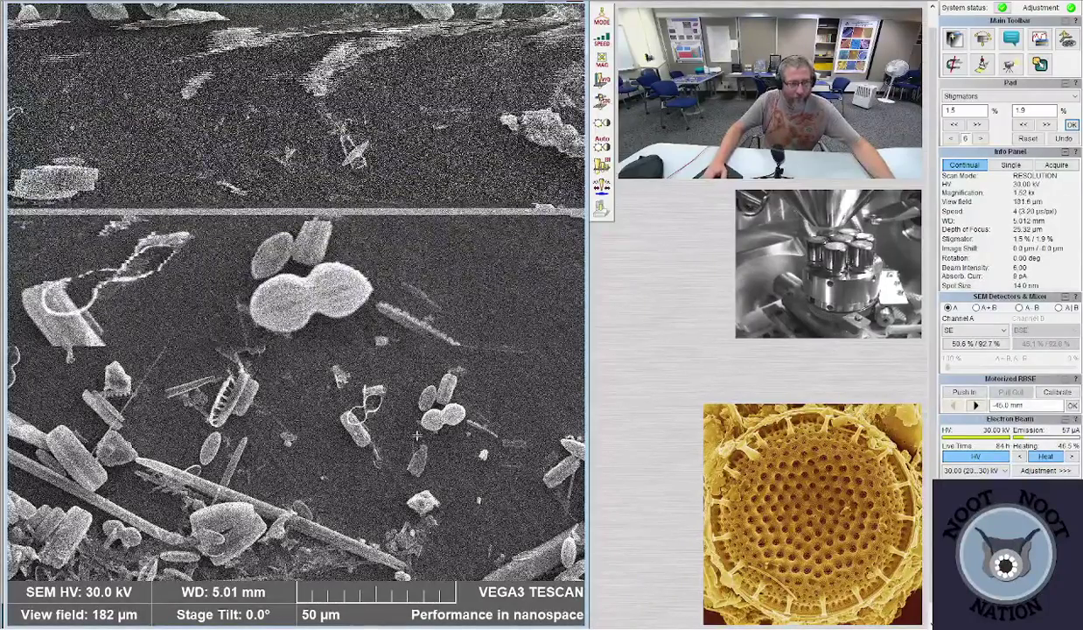
pyautogui.scroll(9, 318, 320)
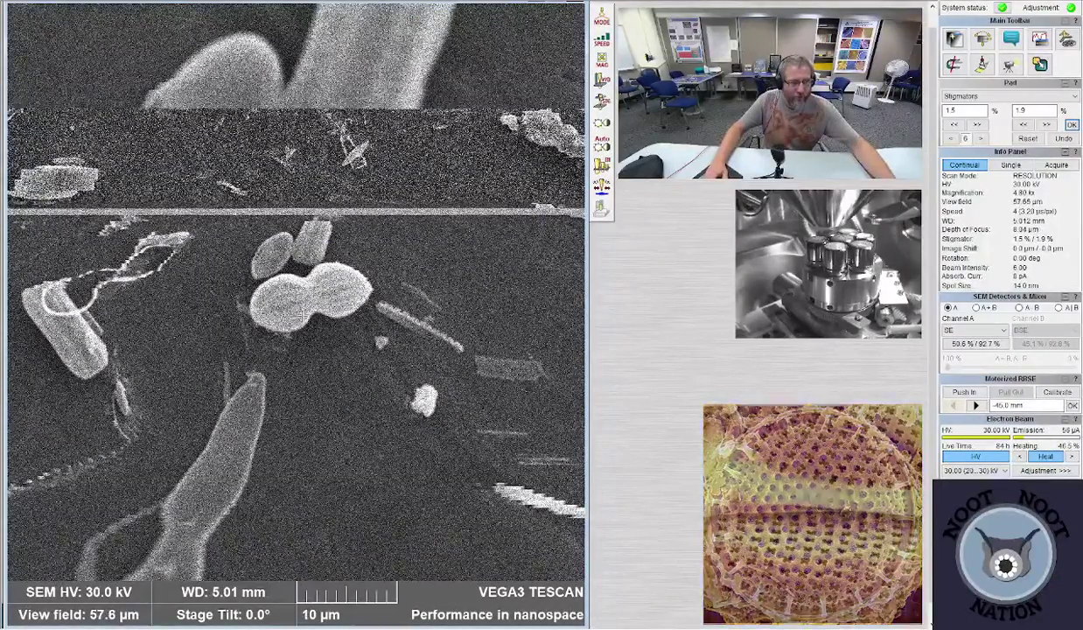
pyautogui.scroll(1, 357, 314)
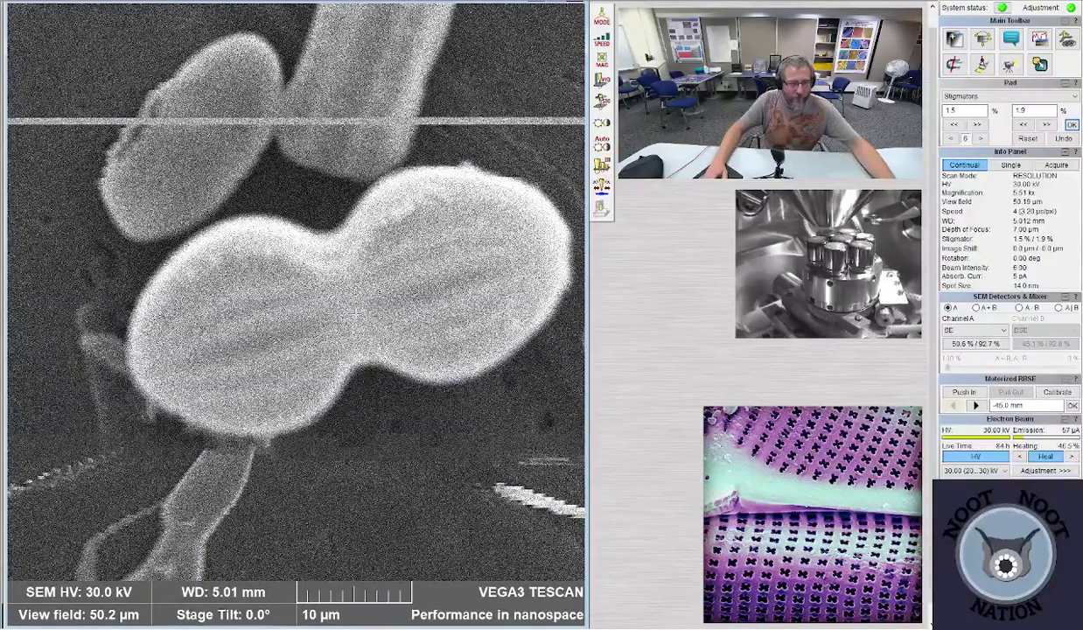
pyautogui.scroll(2, 289, 311)
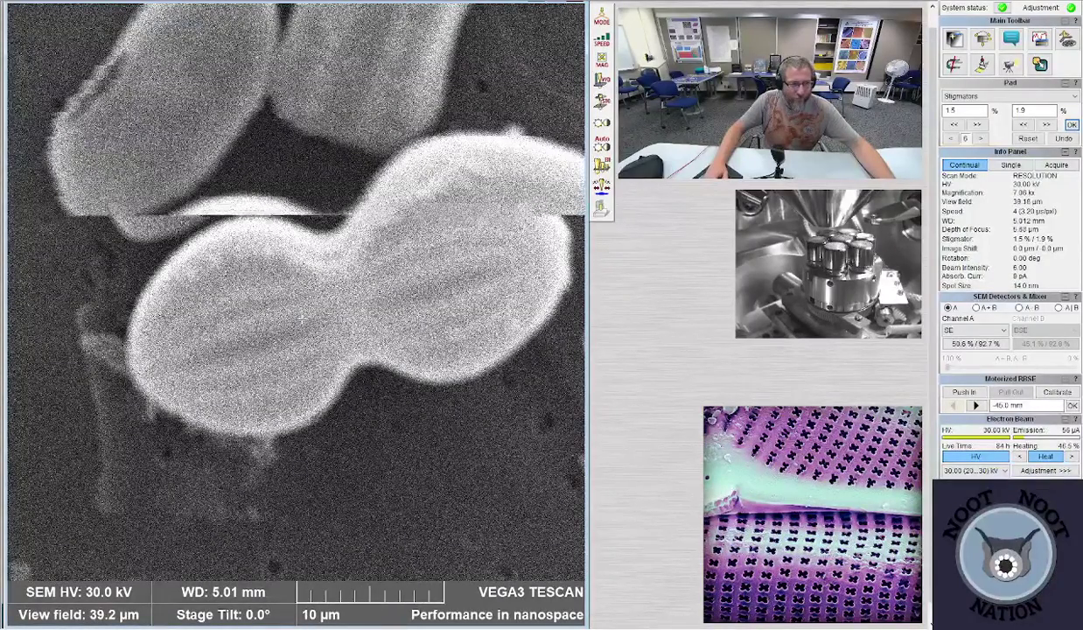
pyautogui.scroll(1, 290, 310)
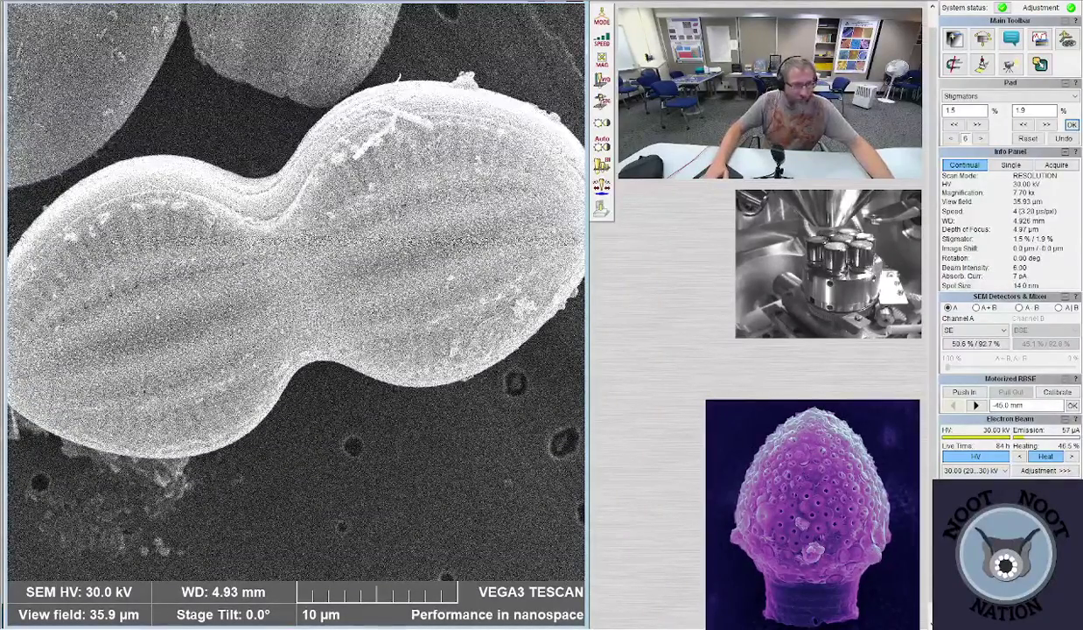
# - Magnify the peanut-shaped diatom's granular surface to a 2.35 µm view field and focus on its granules and pores
pyautogui.scroll(5, 296, 293)
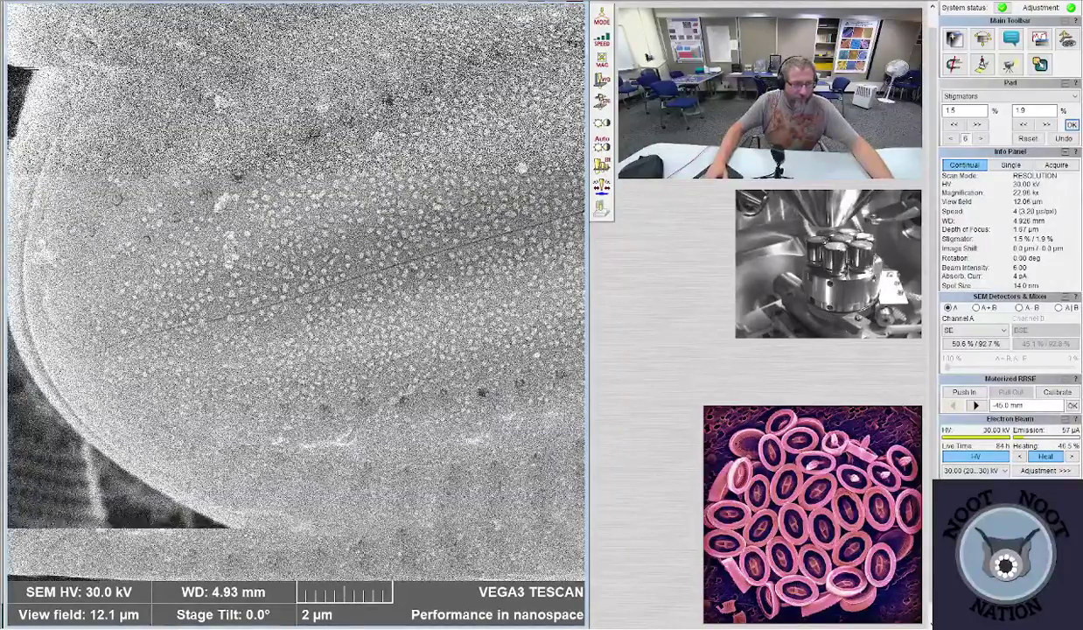
pyautogui.scroll(5, 296, 288)
pyautogui.scroll(3, 296, 289)
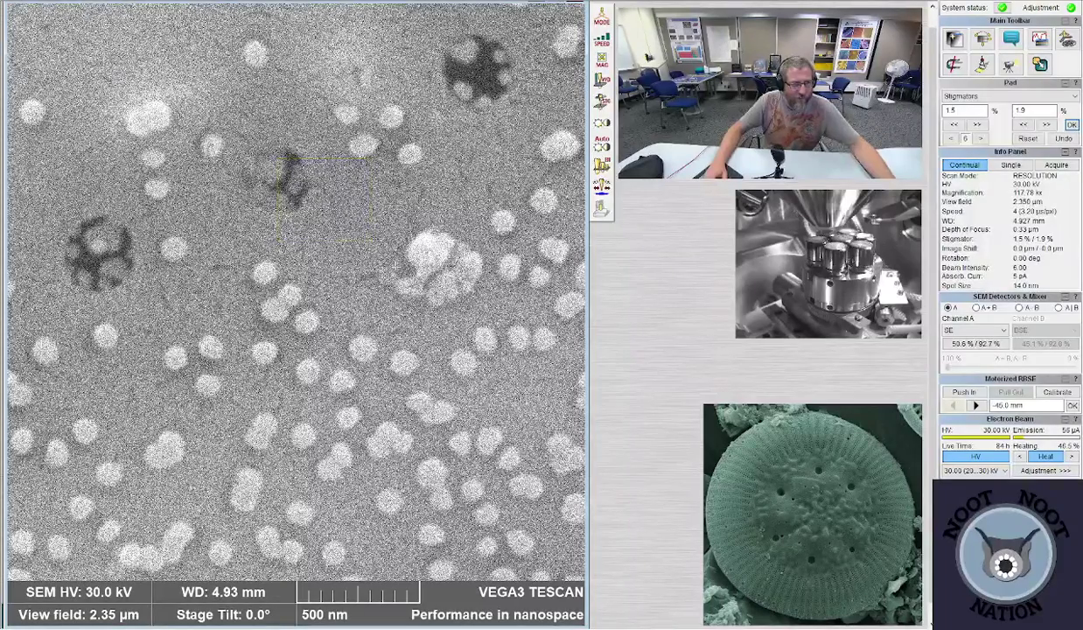
# - Widen the view from the surface granules to the peanut-shaped diatom's narrow waist at a 23.1 µm view field
pyautogui.scroll(-5, 362, 291)
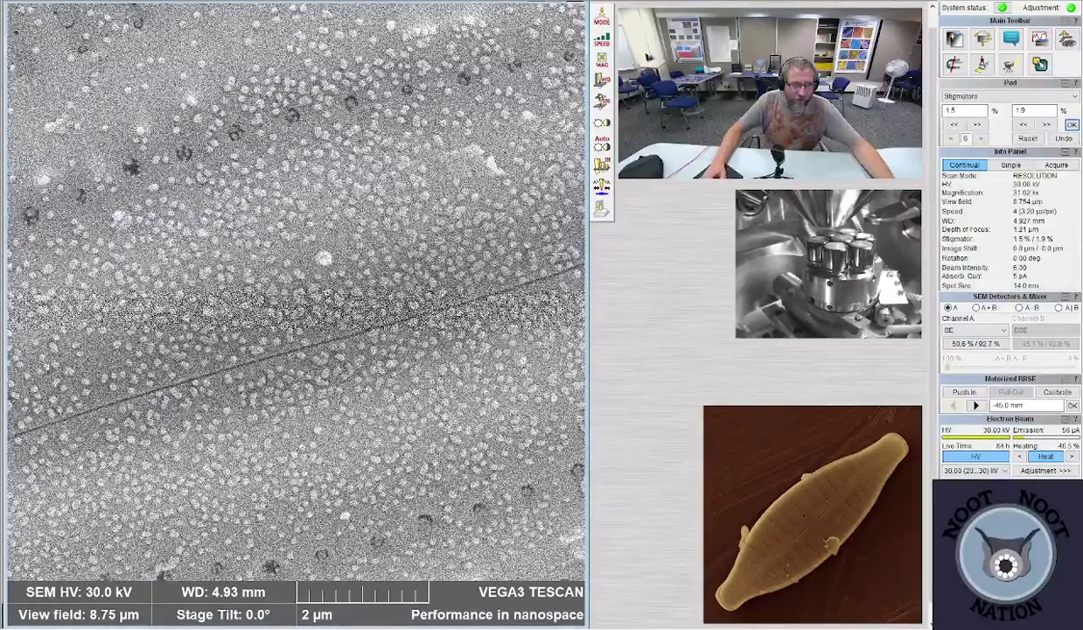
pyautogui.scroll(-5, 282, 340)
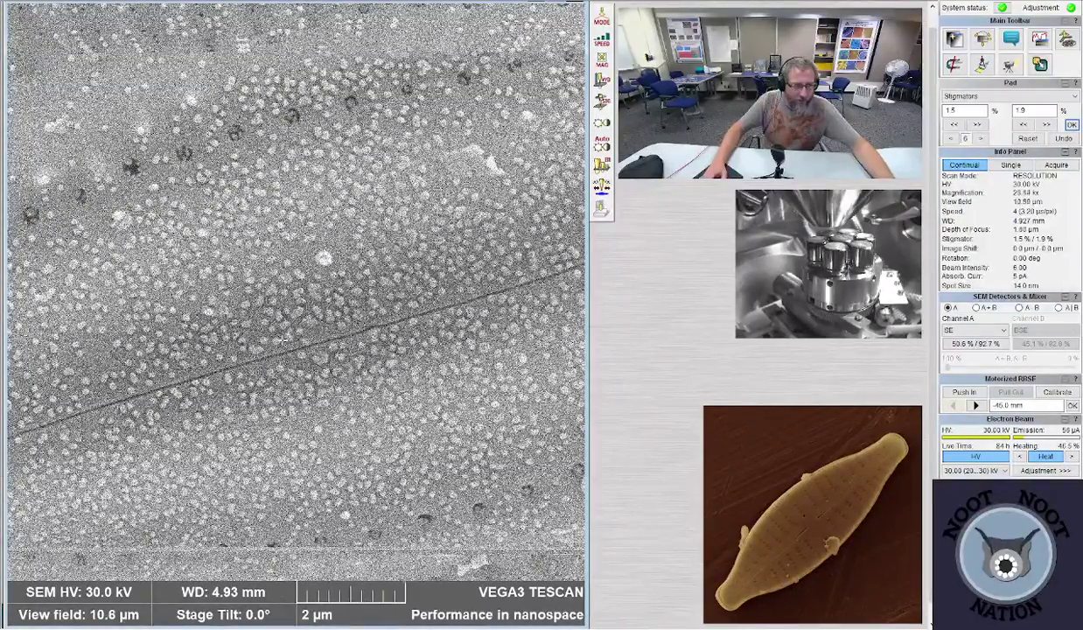
pyautogui.scroll(-3, 281, 339)
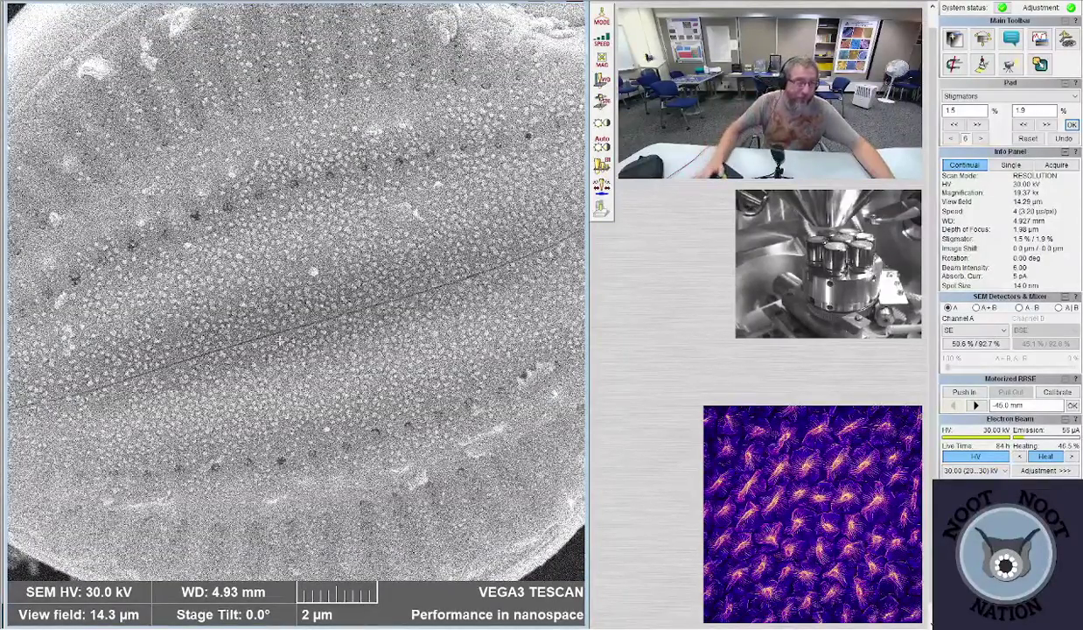
pyautogui.scroll(-3, 282, 339)
pyautogui.scroll(-1, 281, 339)
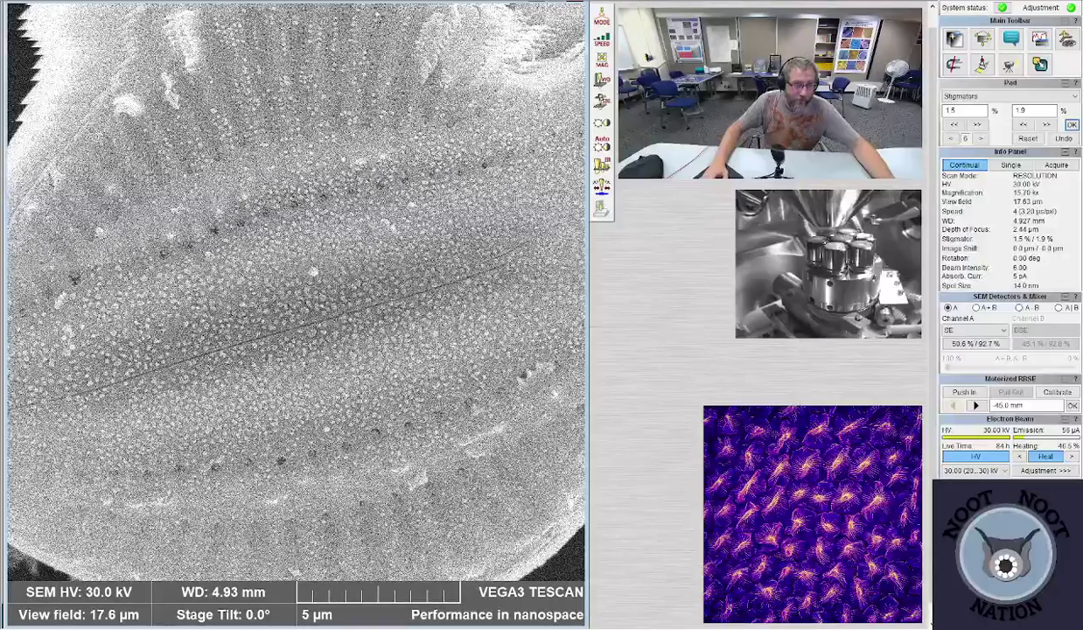
pyautogui.scroll(-1, 282, 339)
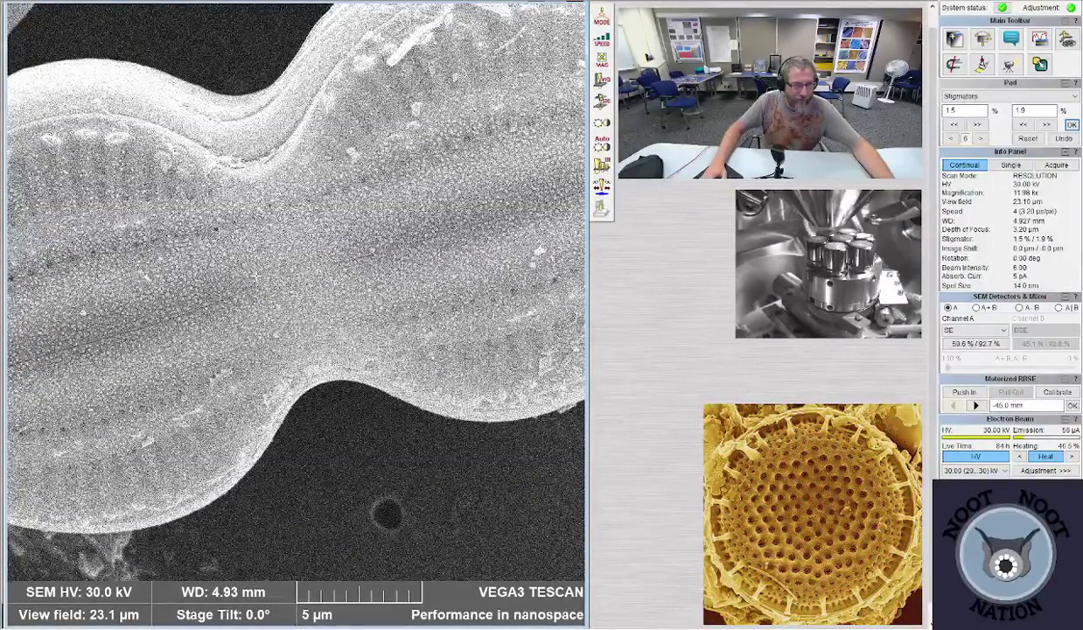
# - Magnify the peanut-shaped diatom's surface to a 7.99 µm view field and refocus at a working distance of 4.94 mm
pyautogui.scroll(-3, 296, 297)
pyautogui.scroll(-1, 255, 278)
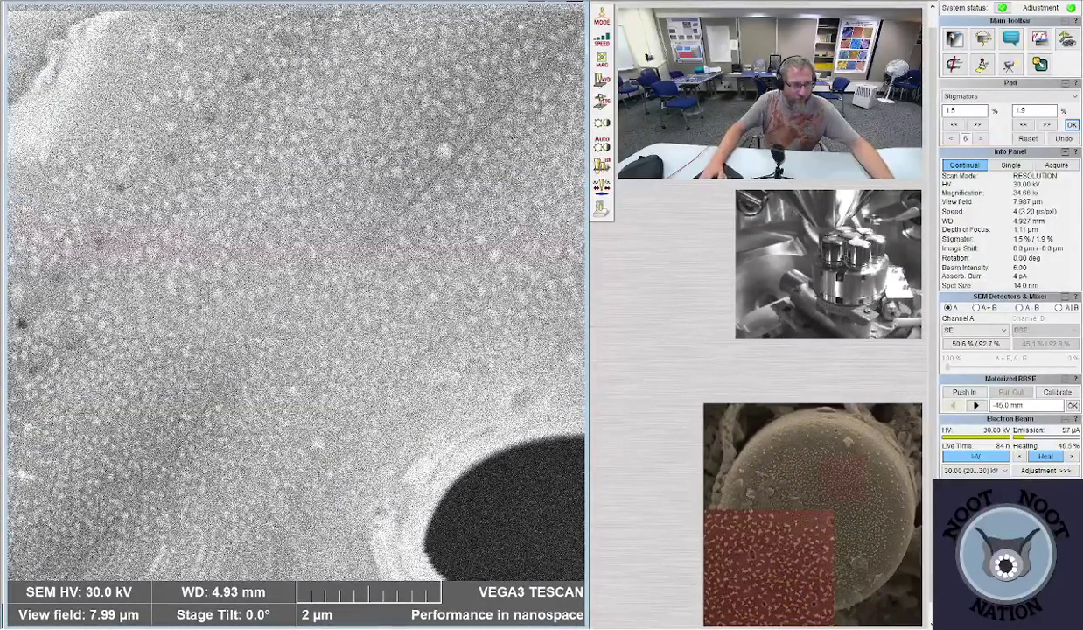
pyautogui.click(395, 226)
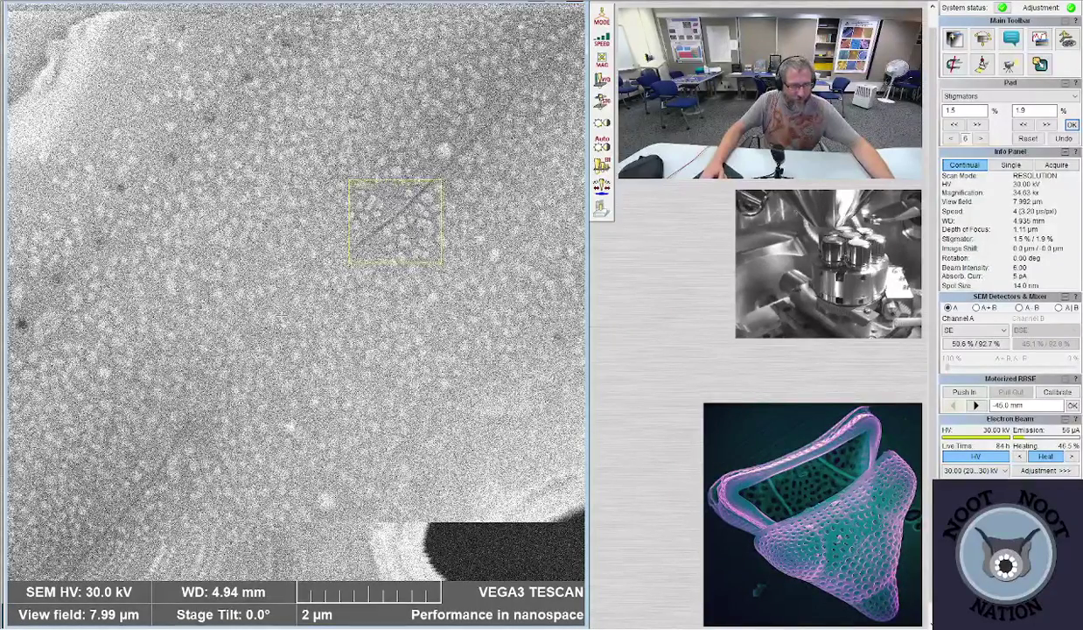
# - Widen the view field to 34.9 µm to frame the whole peanut-shaped diatom
pyautogui.scroll(-1, 271, 314)
pyautogui.scroll(-5, 271, 313)
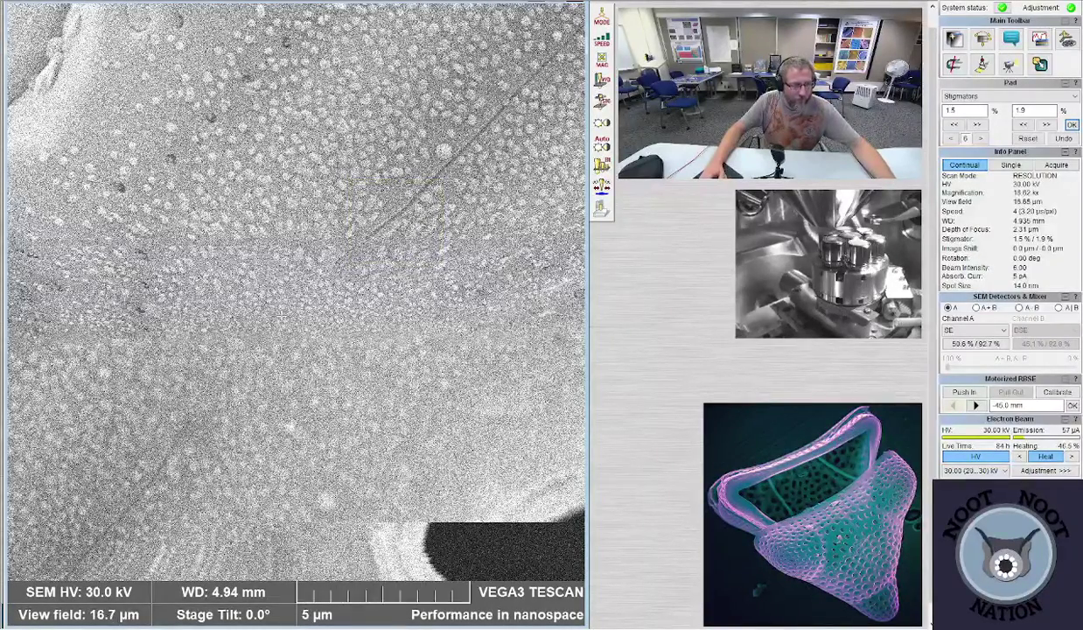
pyautogui.scroll(-4, 283, 313)
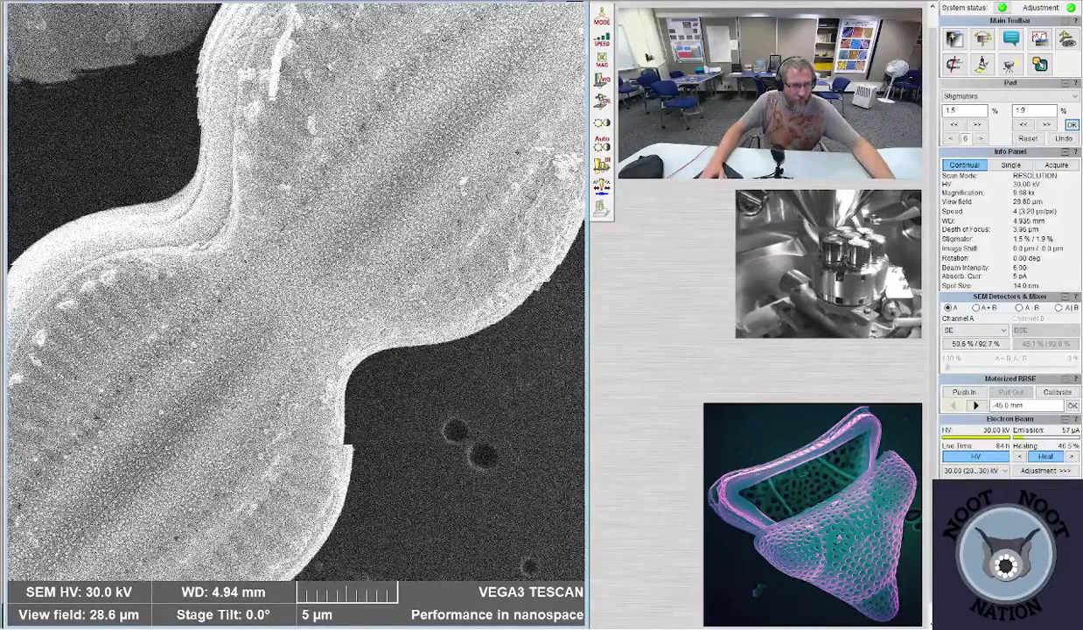
pyautogui.scroll(-1, 282, 313)
pyautogui.scroll(-2, 283, 313)
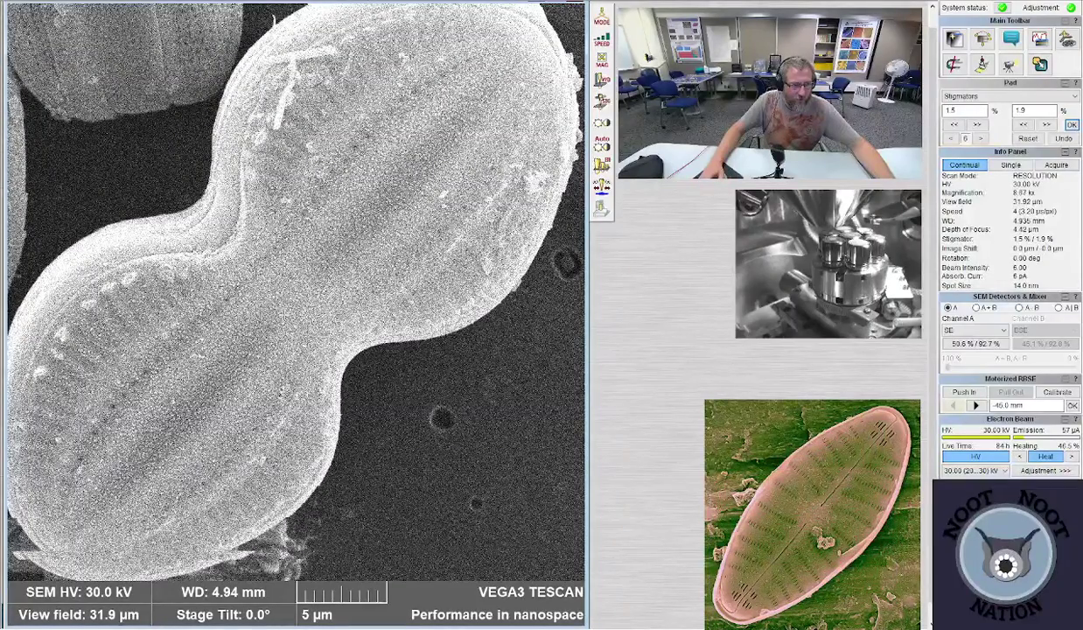
pyautogui.scroll(-3, 283, 313)
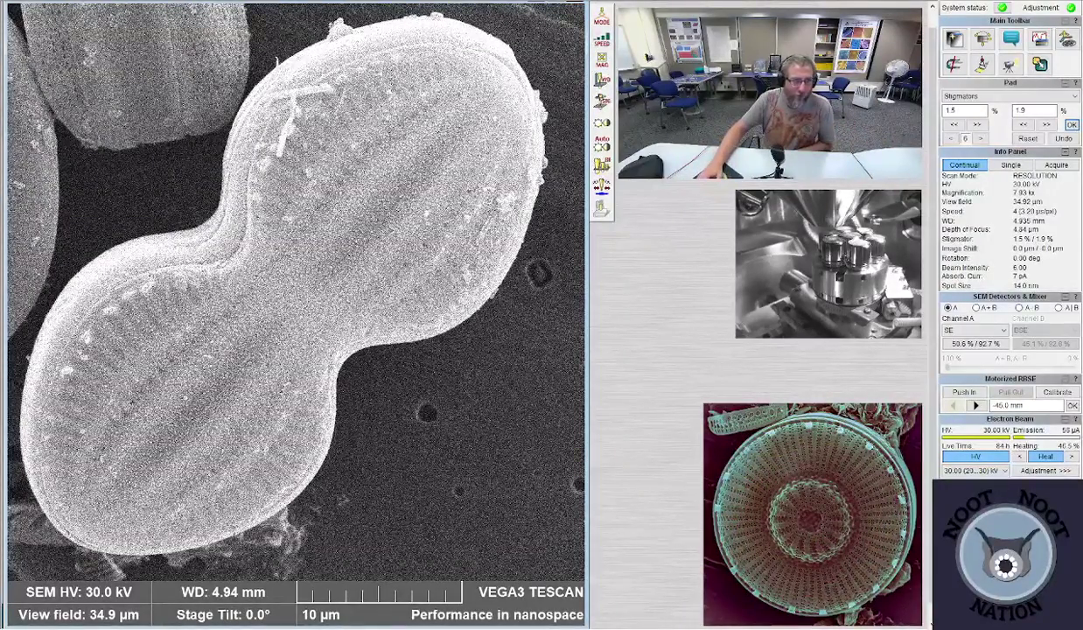
# - Acquire an image of the whole peanut-shaped diatom at scan speed 7 after automatically adjusting its brightness and contrast
pyautogui.press('7')
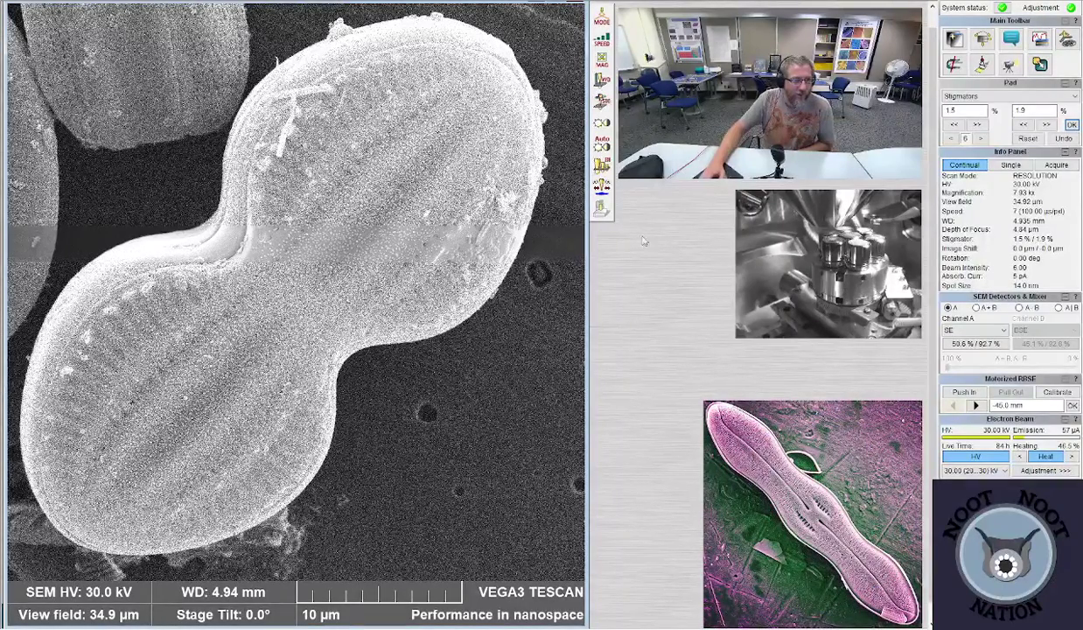
pyautogui.click(608, 149)
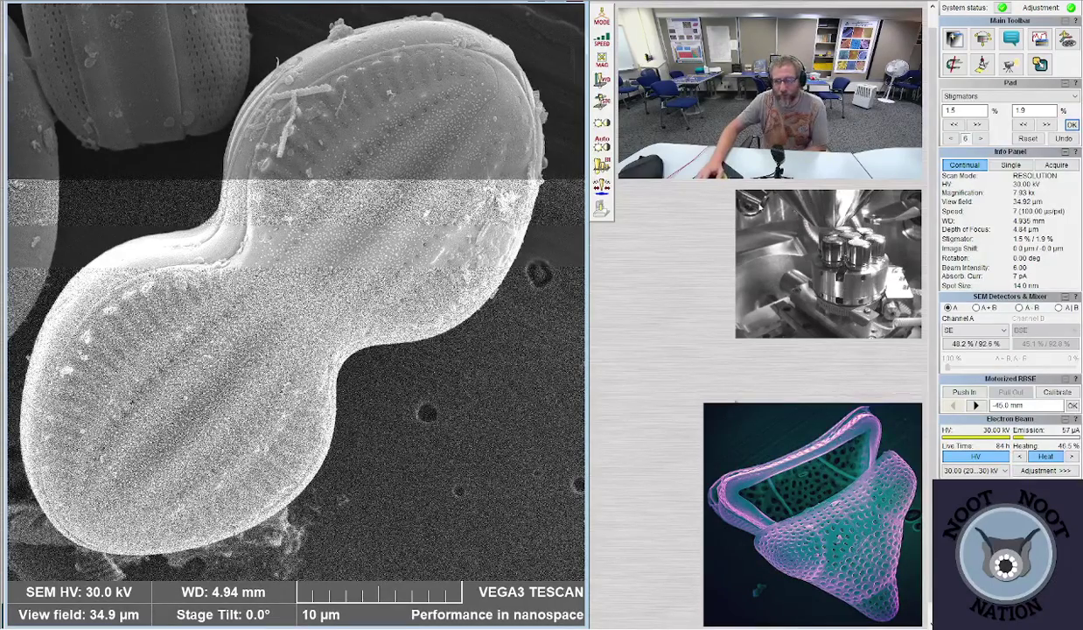
pyautogui.click(601, 208)
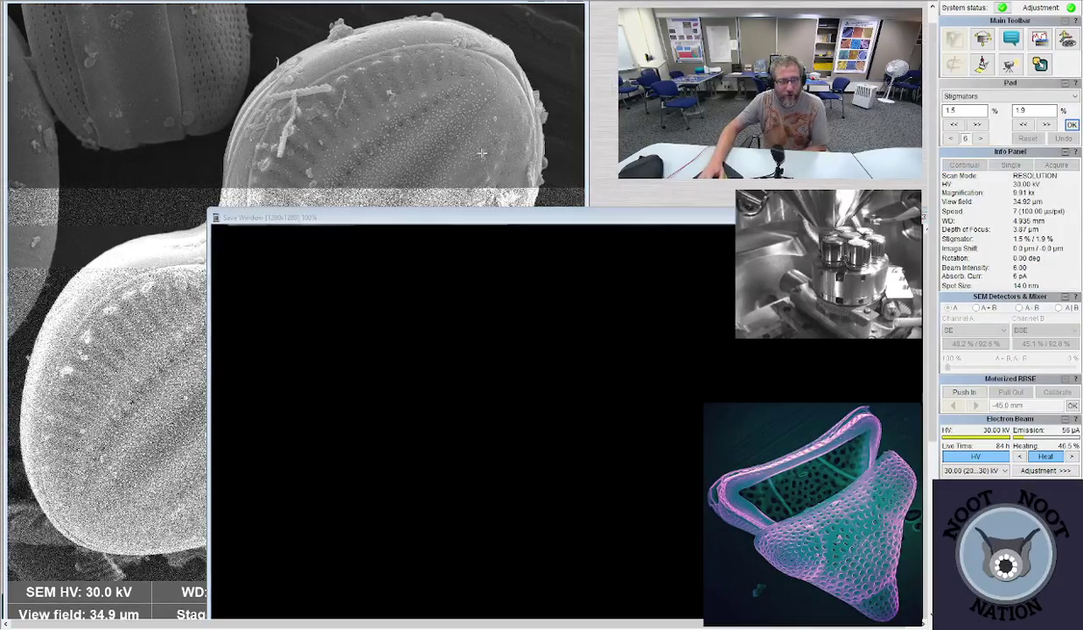
pyautogui.moveTo(538, 220); pyautogui.dragTo(326, 18)
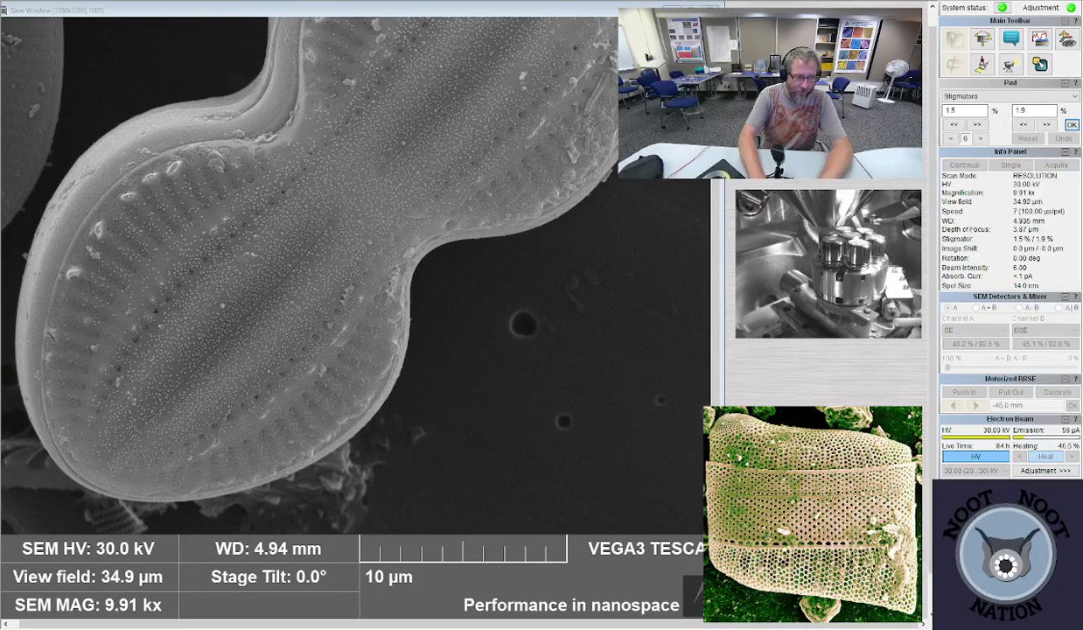
pyautogui.click(261, 242)
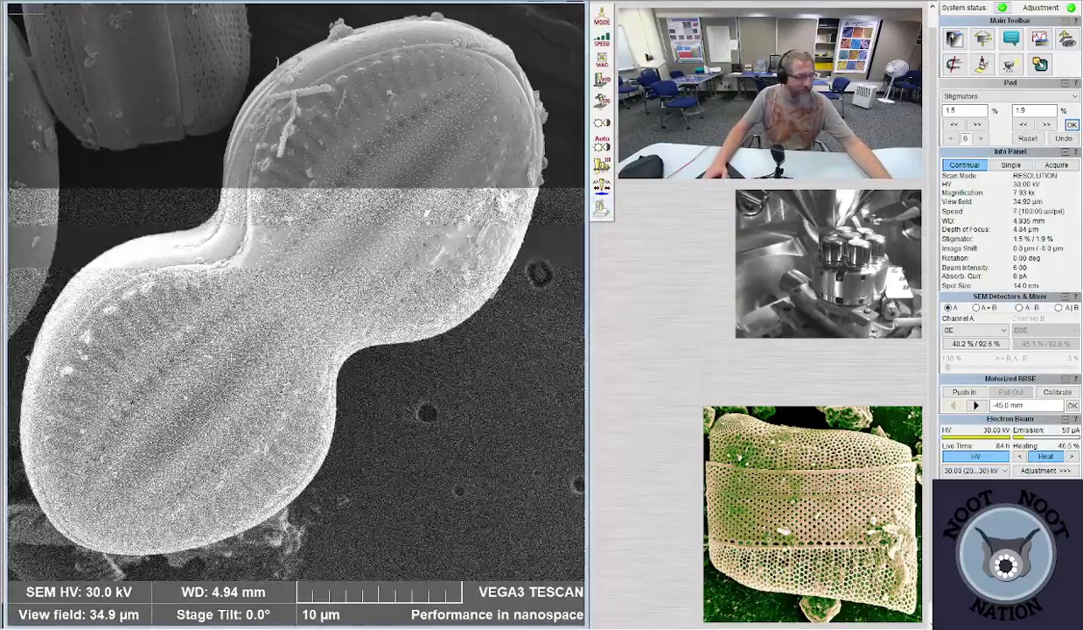
# - Set the scan speed to 4 and magnify the neighbouring oval diatom to a 9.54 µm view field, focusing at 4.95 mm
pyautogui.scroll(-5, 296, 293)
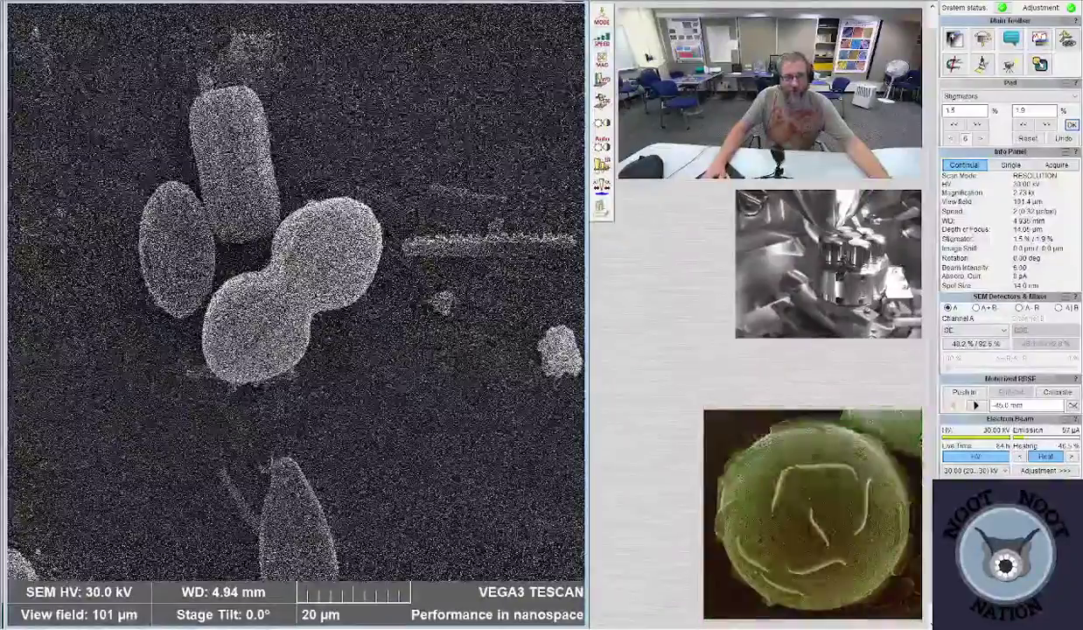
pyautogui.press('4')
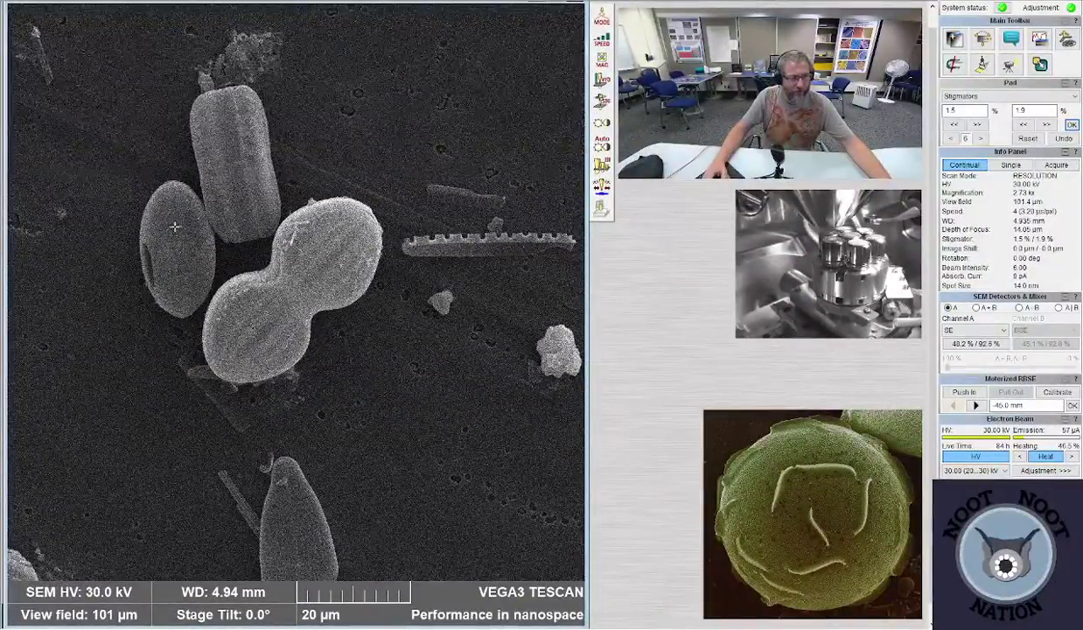
pyautogui.scroll(5, 178, 250)
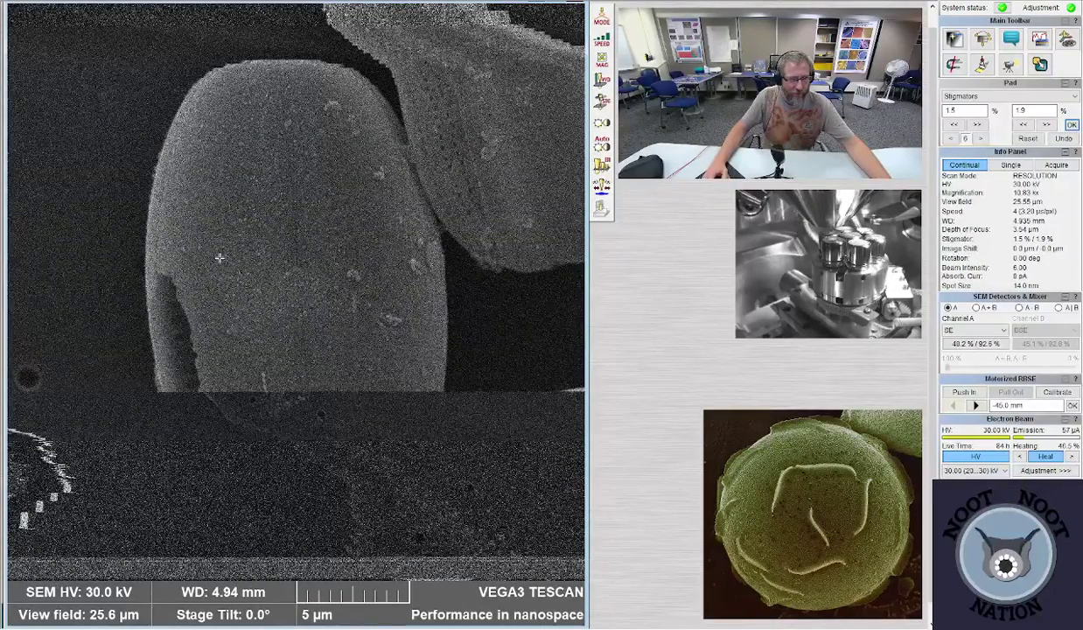
pyautogui.scroll(3, 220, 257)
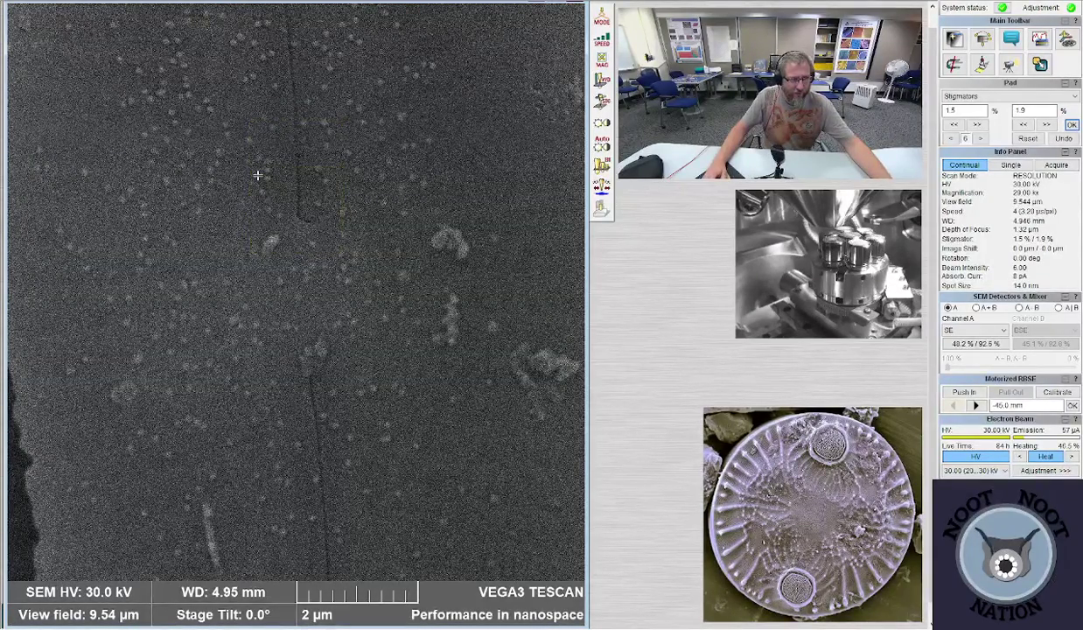
# - Widen the view around the oval diatom, move to the broken pointed diatom and examine it at a 48.6 µm view field
pyautogui.scroll(-2, 260, 175)
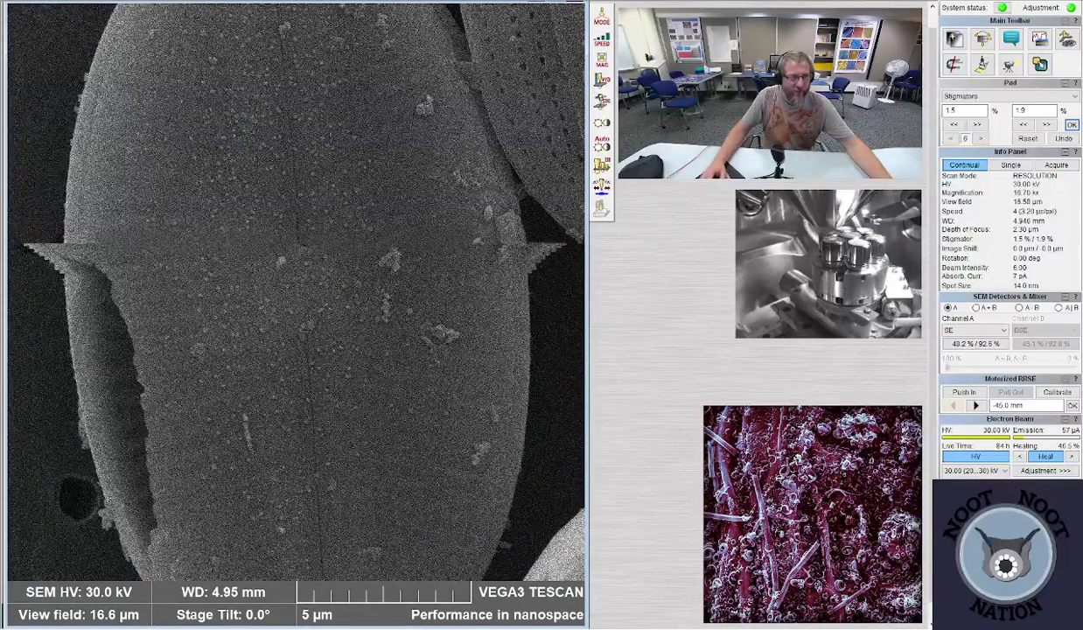
pyautogui.scroll(-2, 280, 253)
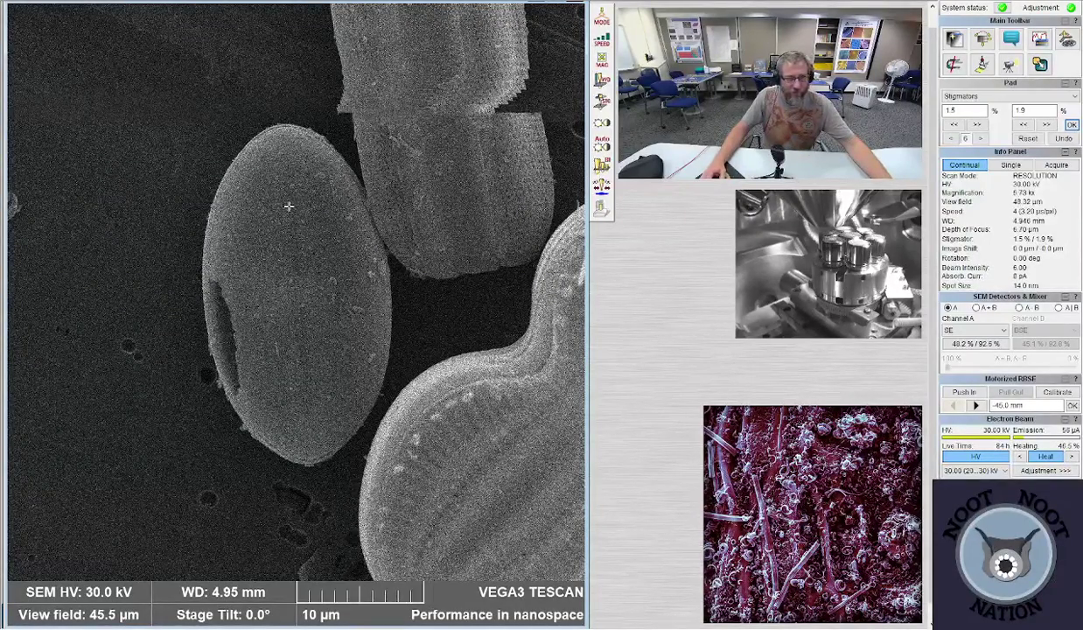
pyautogui.scroll(-3, 288, 206)
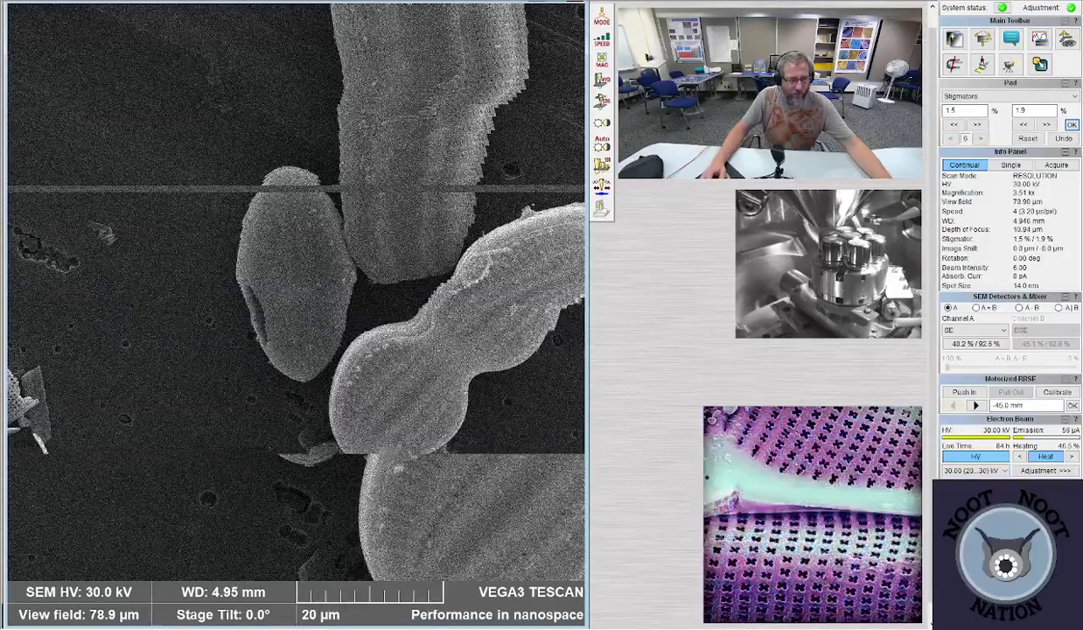
pyautogui.scroll(-2, 512, 308)
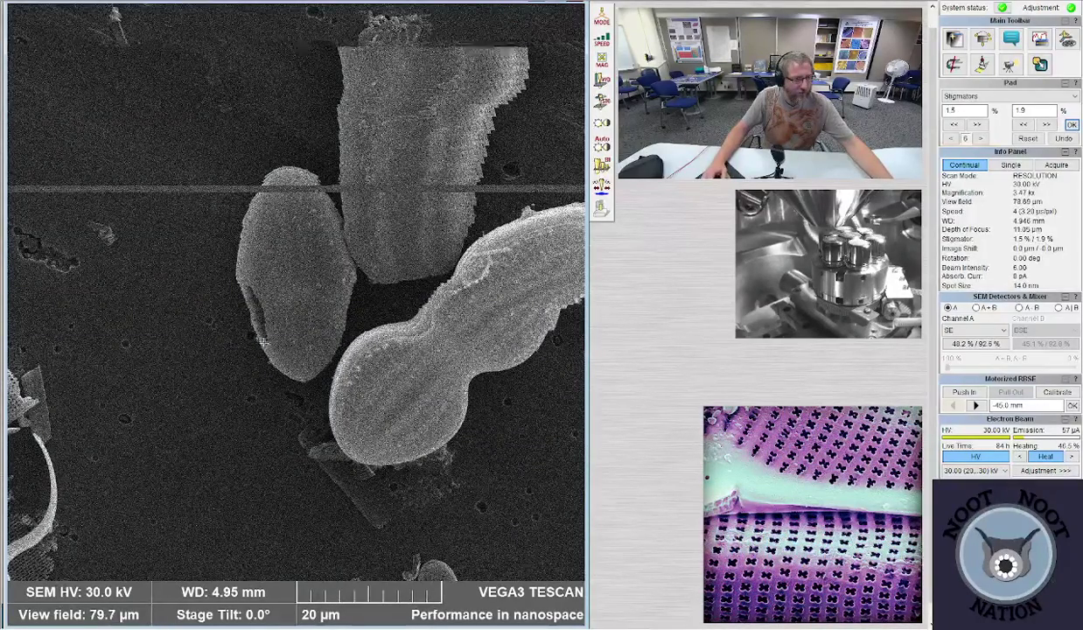
pyautogui.click(383, 526)
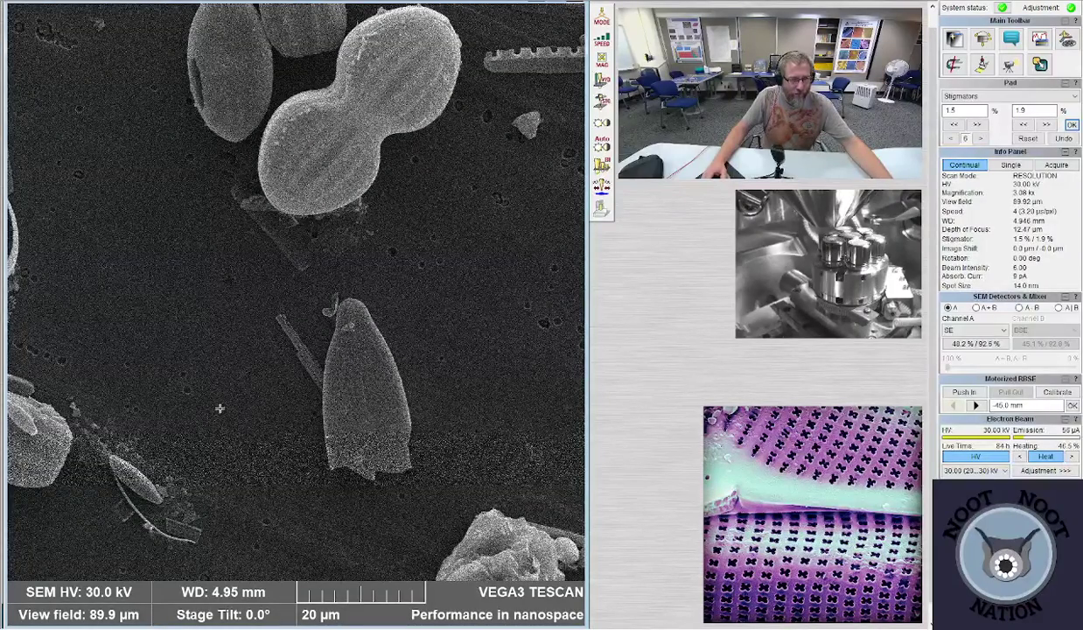
pyautogui.scroll(4, 369, 428)
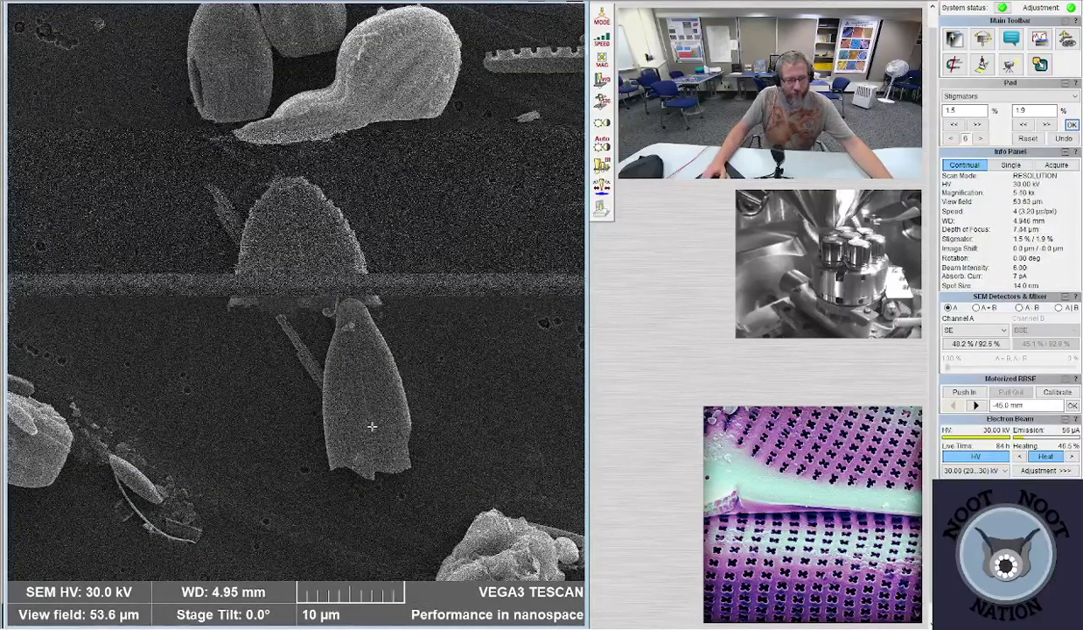
pyautogui.click(360, 428)
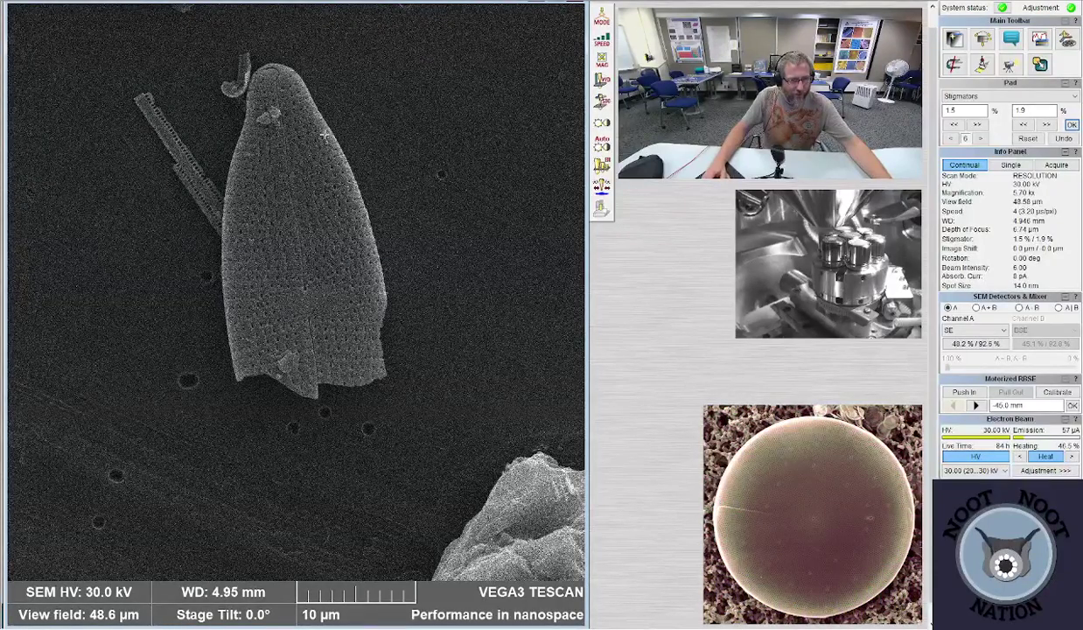
# - Survey the surrounding diatoms at a 115 µm view field, moving the stage to the broken rod-shaped diatom beside the ribbed one
pyautogui.scroll(-4, 147, 178)
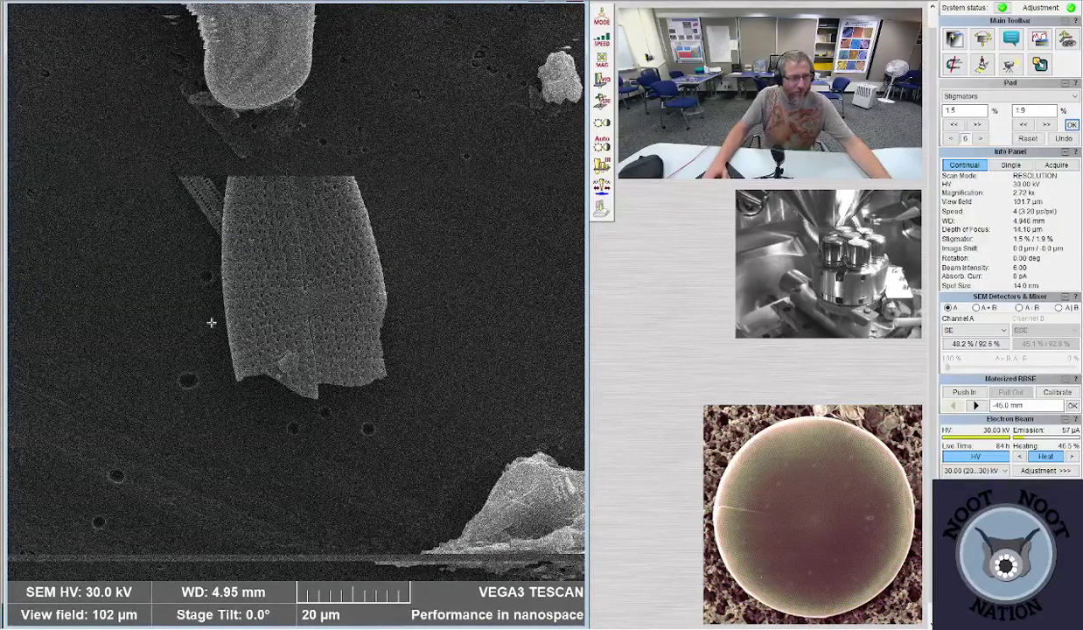
pyautogui.scroll(-1, 197, 345)
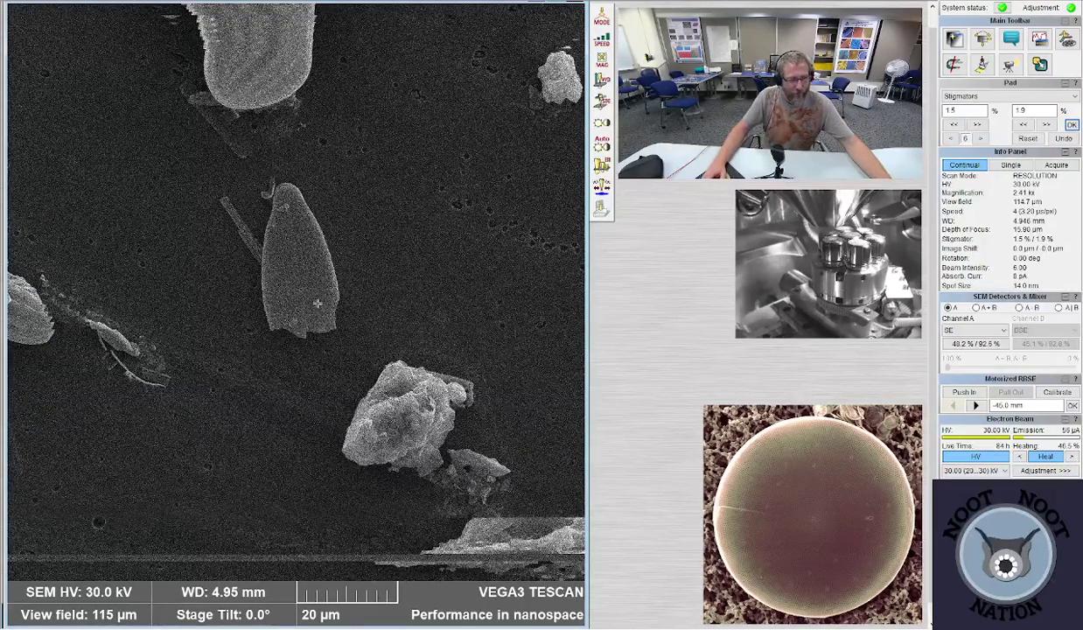
pyautogui.doubleClick(61, 358)
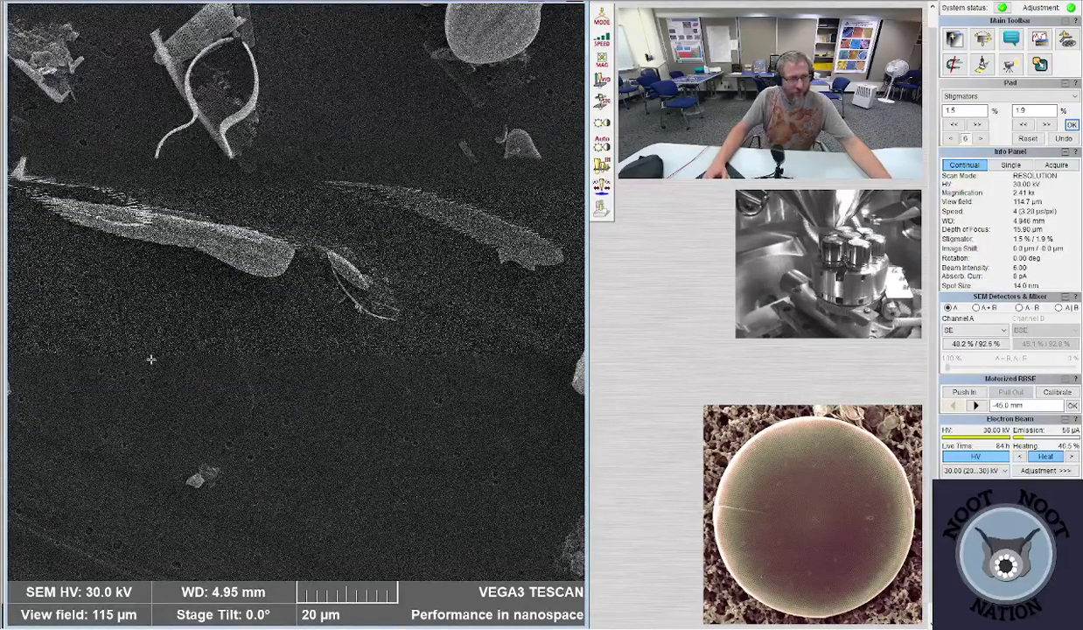
pyautogui.doubleClick(80, 328)
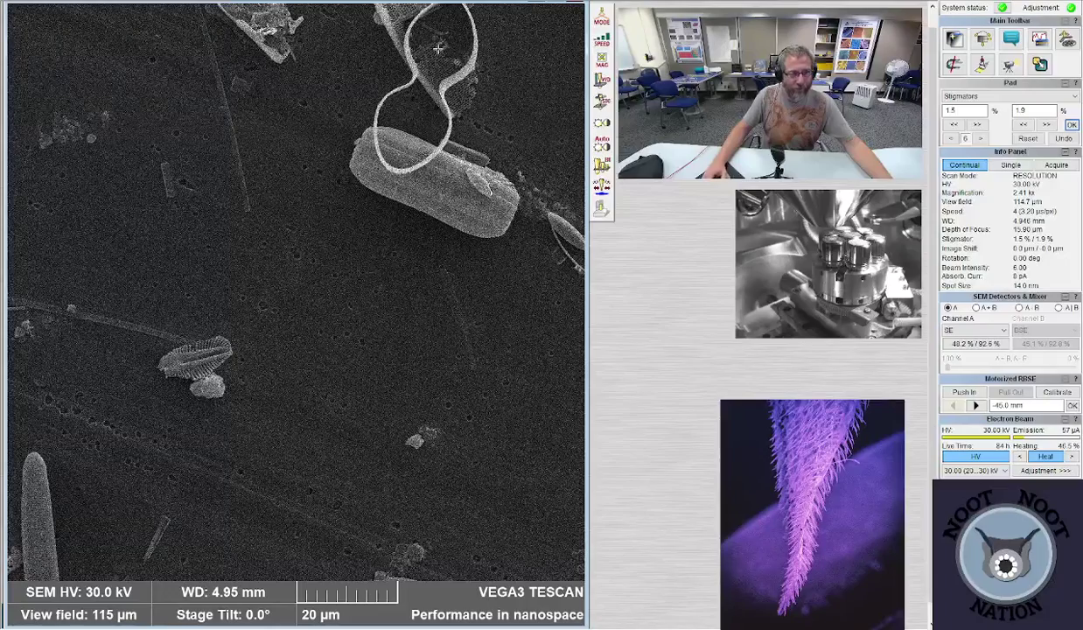
pyautogui.doubleClick(85, 514)
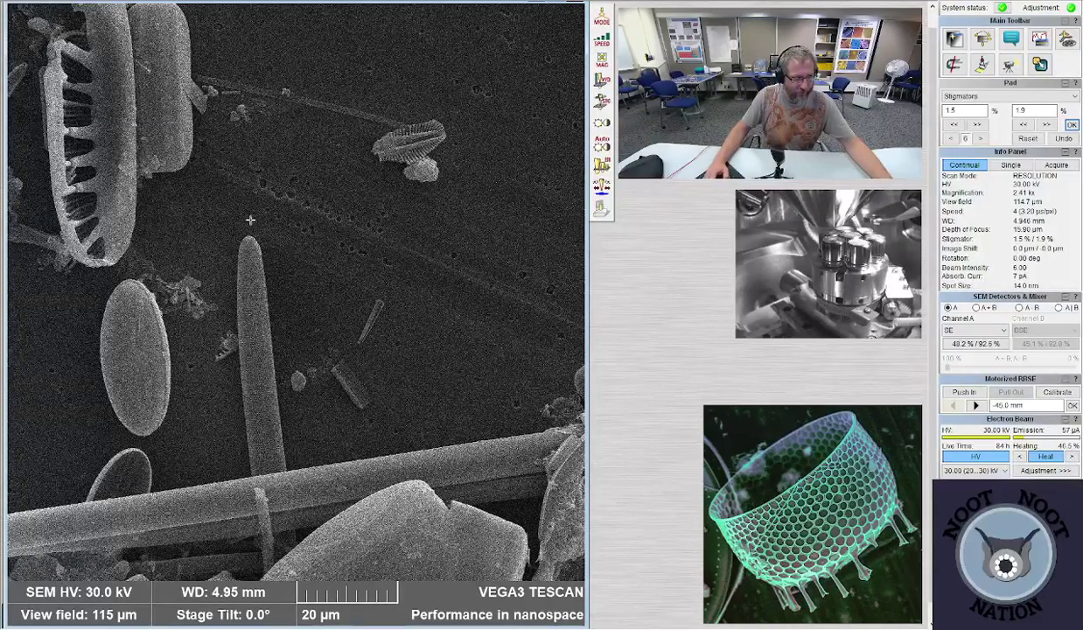
pyautogui.click(55, 238)
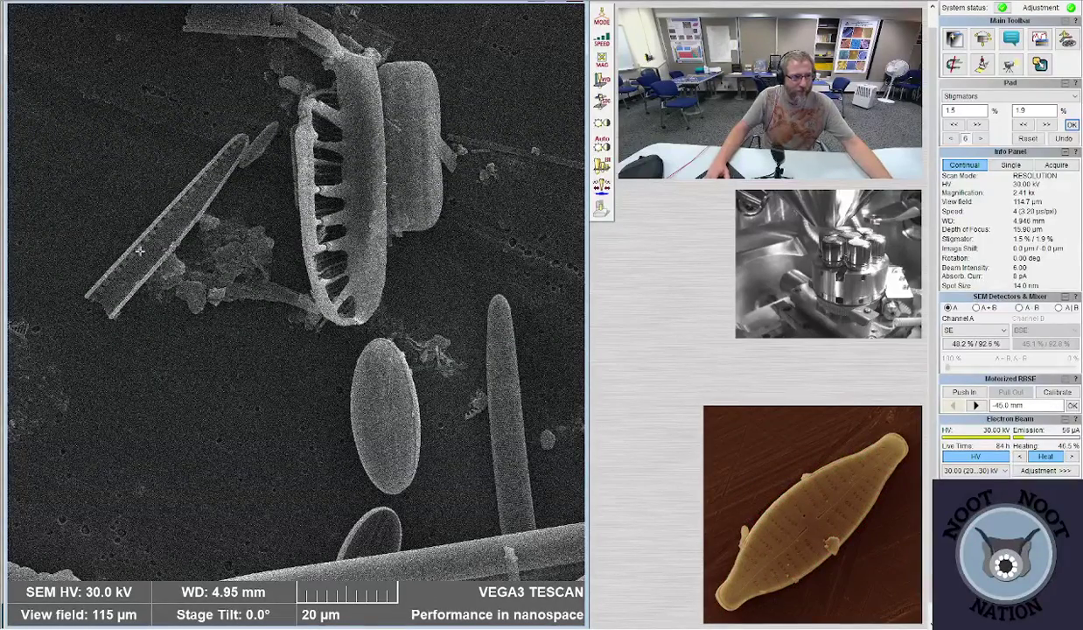
# - Examine the broken rod-shaped diatom's pore rows at an 18.2 µm view field and widen to 78.8 µm to show it whole
pyautogui.scroll(5, 242, 361)
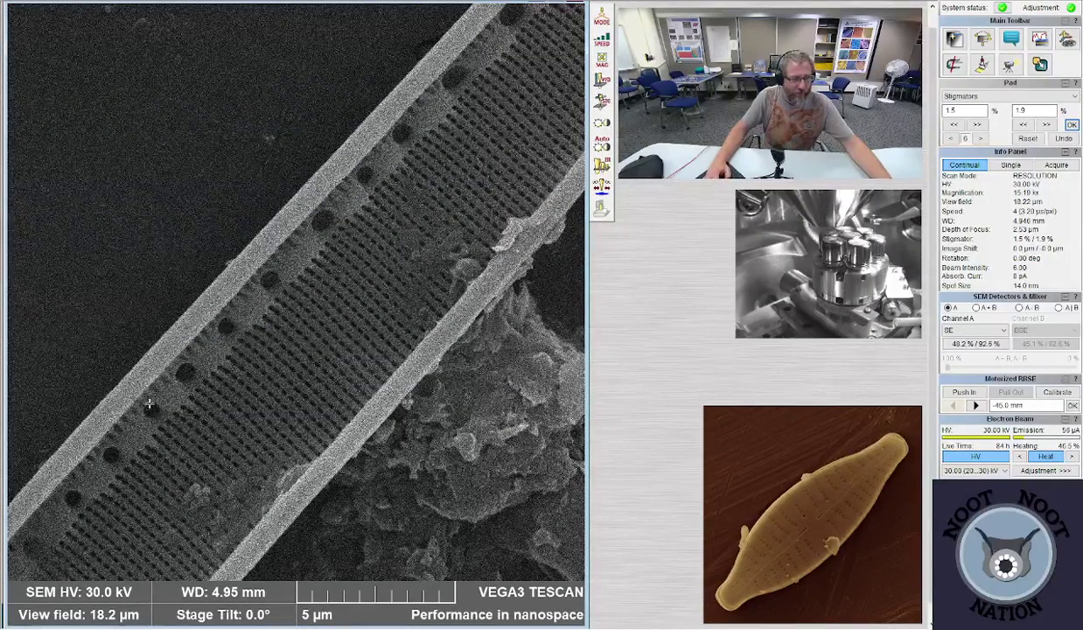
pyautogui.scroll(-3, 273, 365)
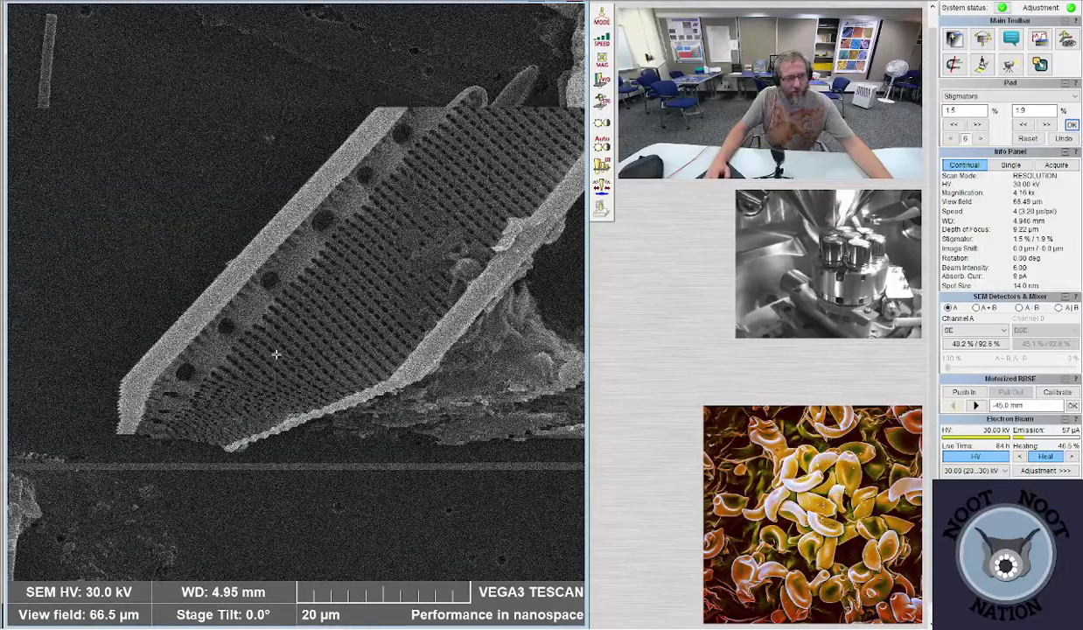
pyautogui.scroll(-1, 276, 354)
pyautogui.scroll(-1, 278, 355)
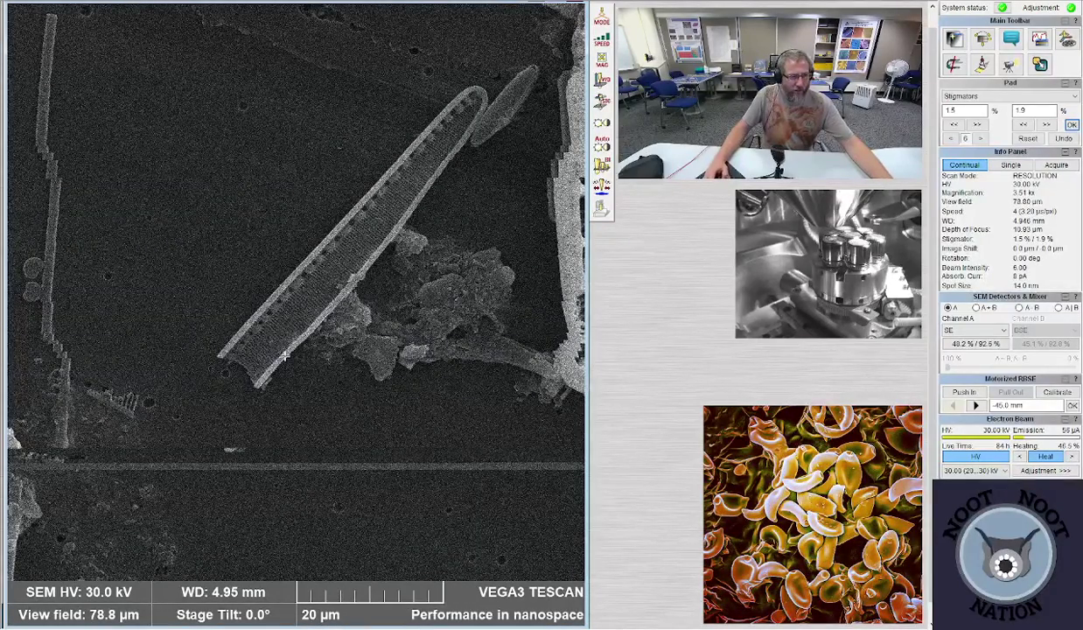
# - Widen the view to 233 µm to find the oval diatom with a toothed rim, and centre it at a 33.8 µm view field
pyautogui.scroll(-2, 284, 356)
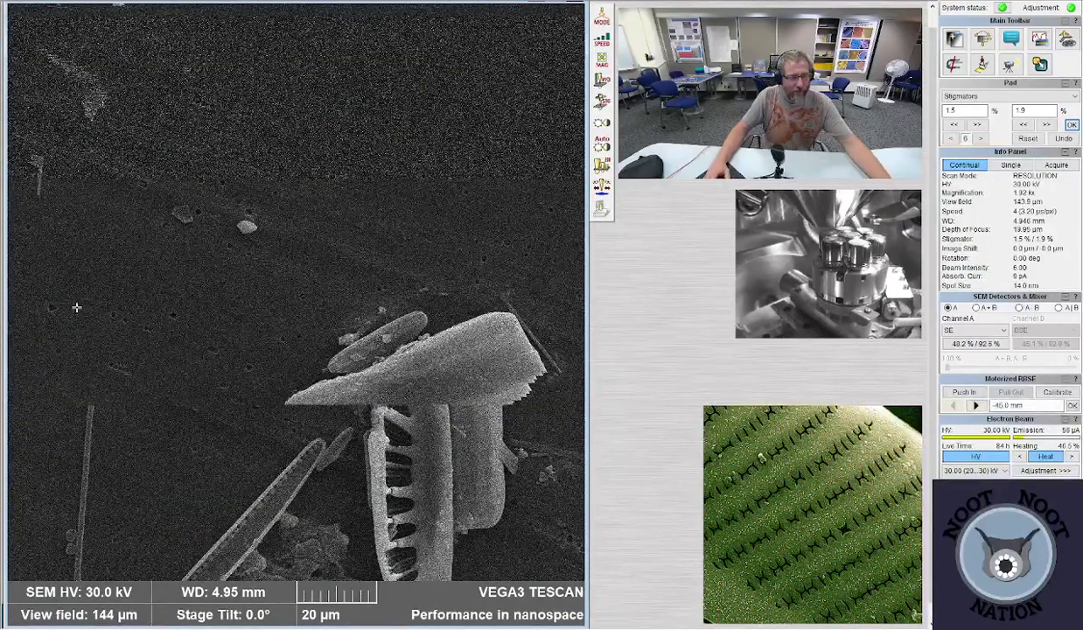
pyautogui.scroll(-3, 77, 307)
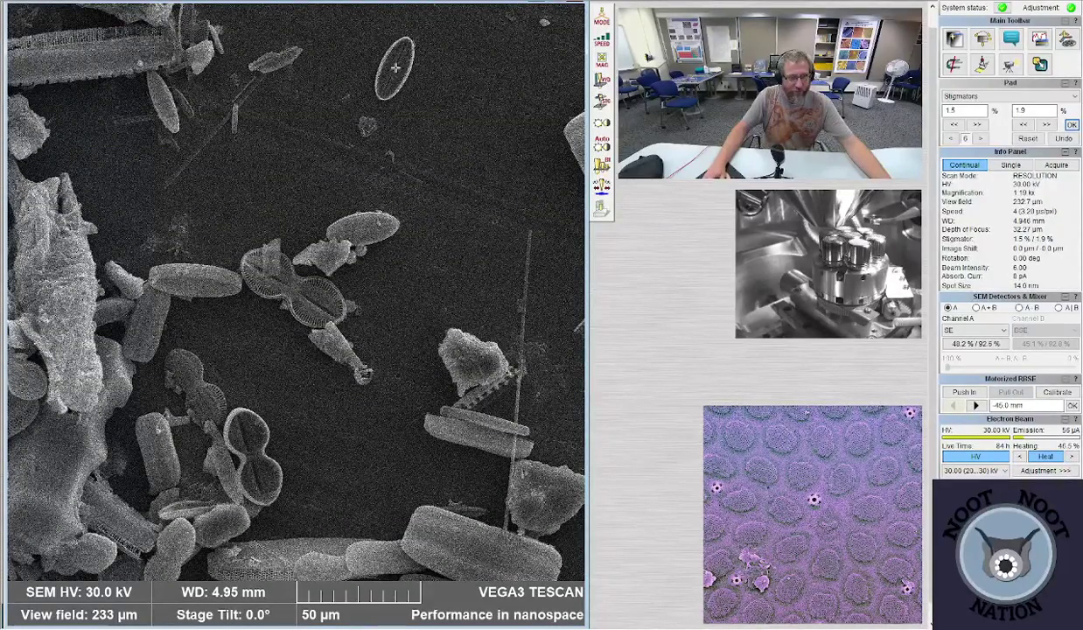
pyautogui.scroll(5, 281, 374)
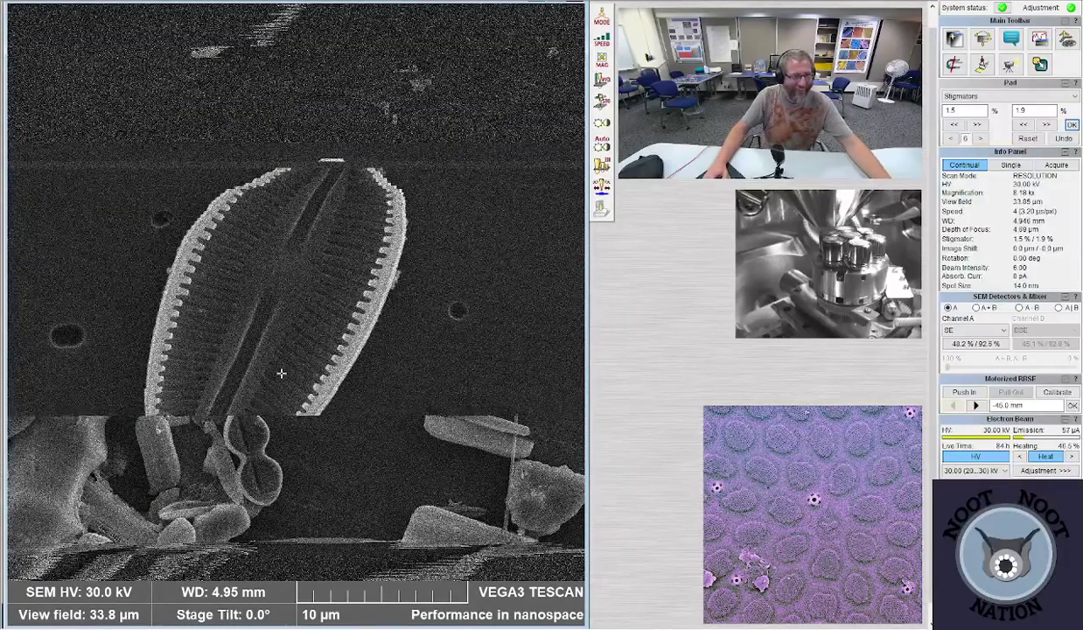
pyautogui.moveTo(281, 374); pyautogui.dragTo(278, 251)
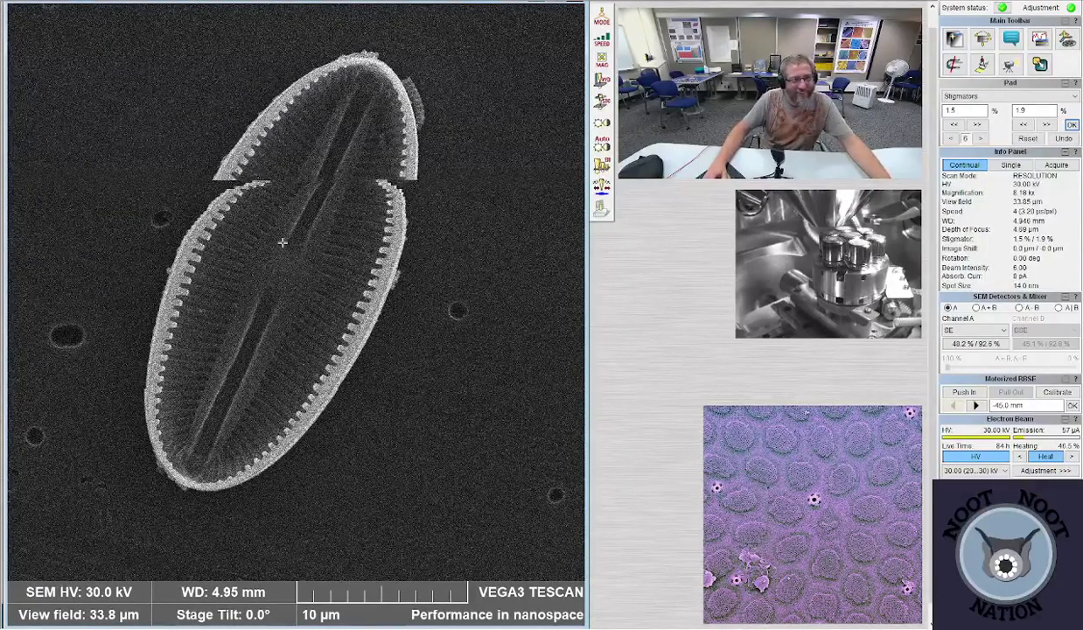
# - Examine the central raphe of the oval diatom with a toothed rim at a 7.73 µm view field and widen to 25.8 µm
pyautogui.scroll(3, 284, 272)
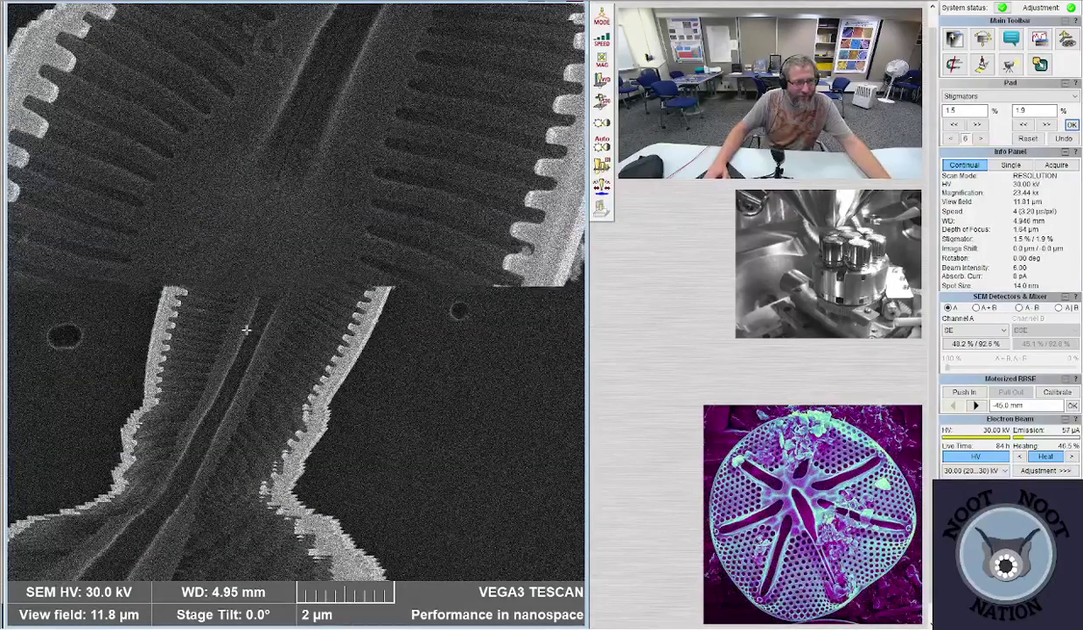
pyautogui.scroll(2, 220, 333)
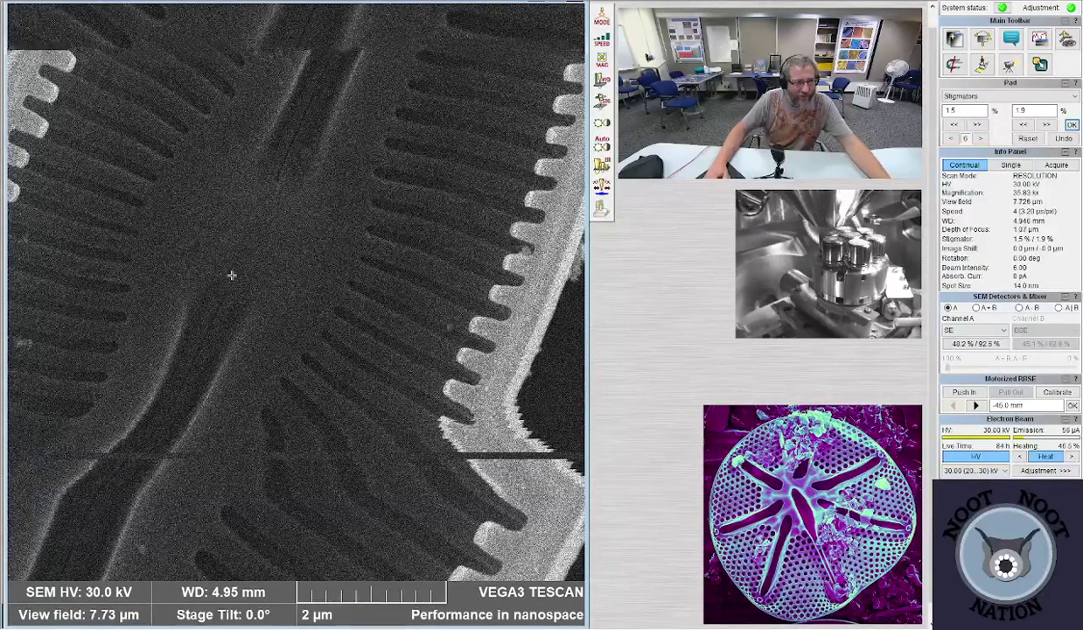
pyautogui.click(265, 117)
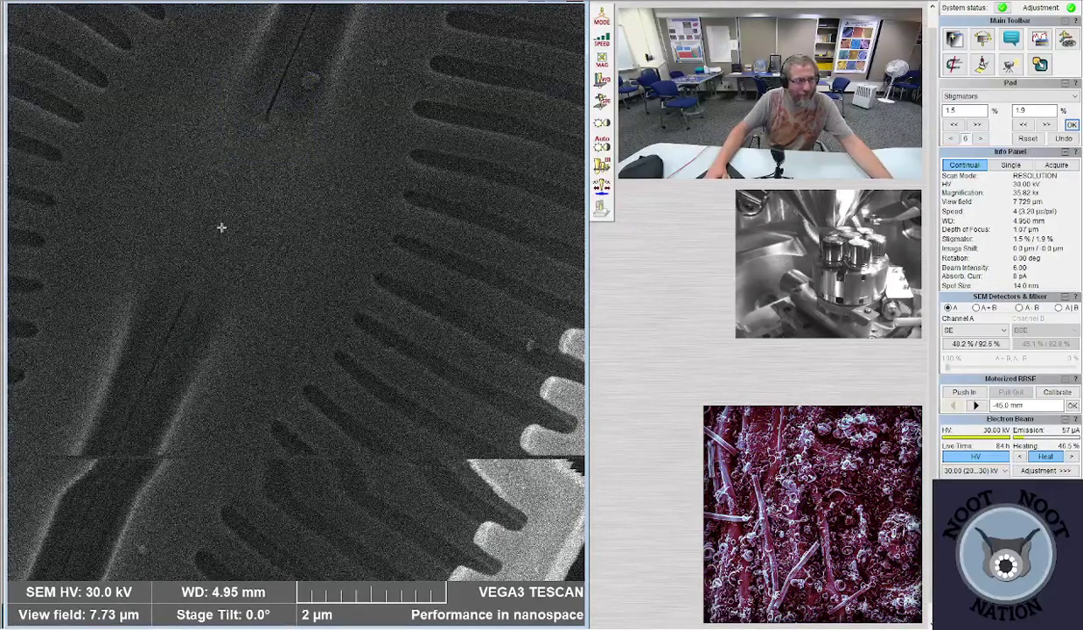
pyautogui.scroll(-3, 222, 227)
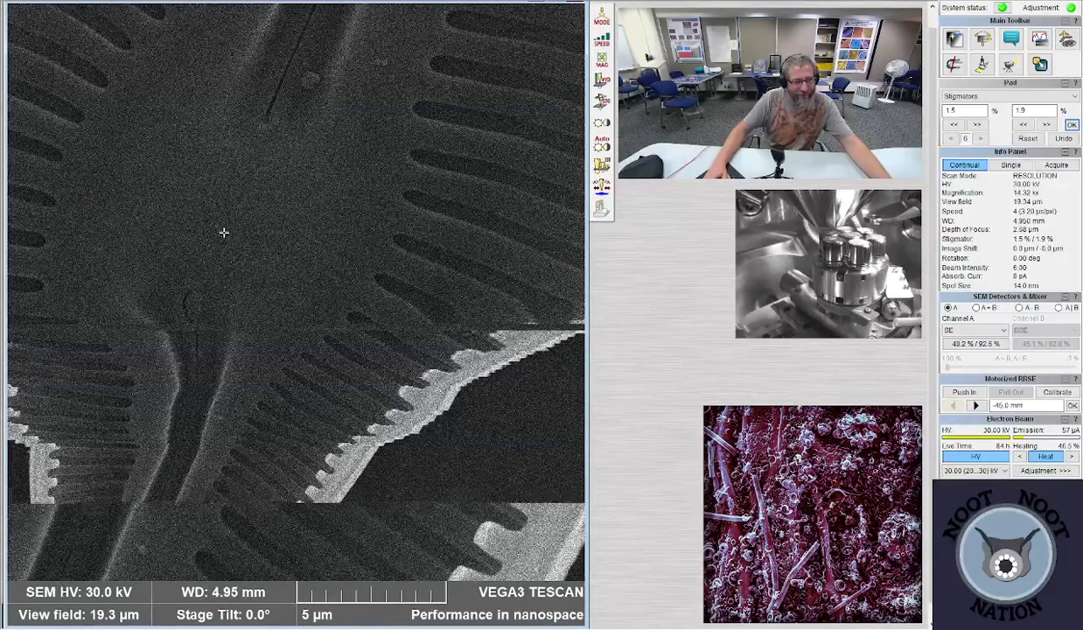
pyautogui.scroll(-2, 226, 242)
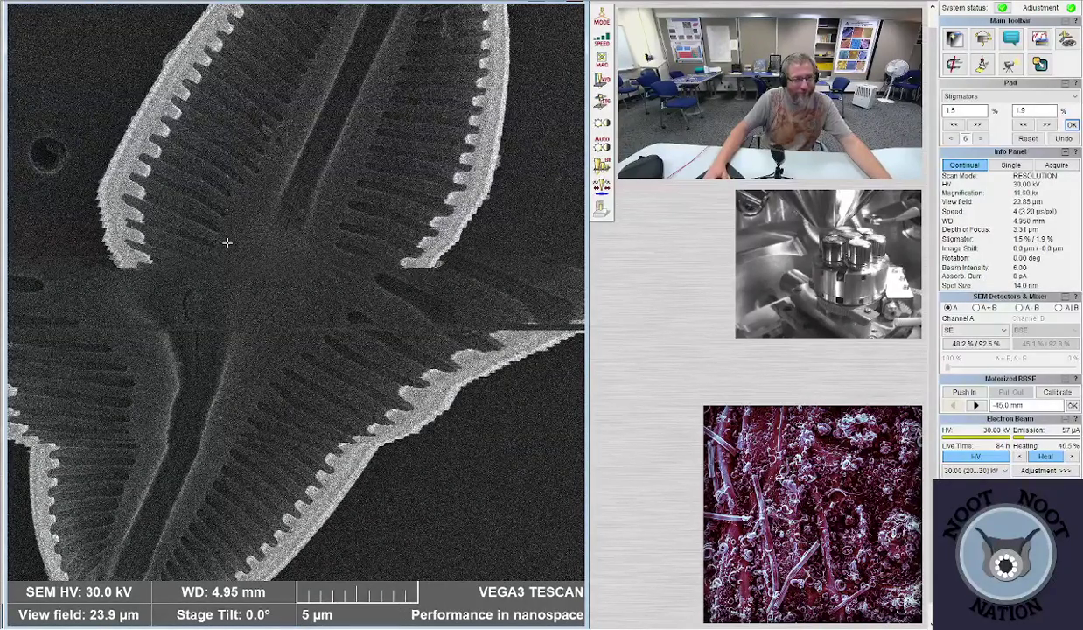
pyautogui.scroll(-1, 251, 256)
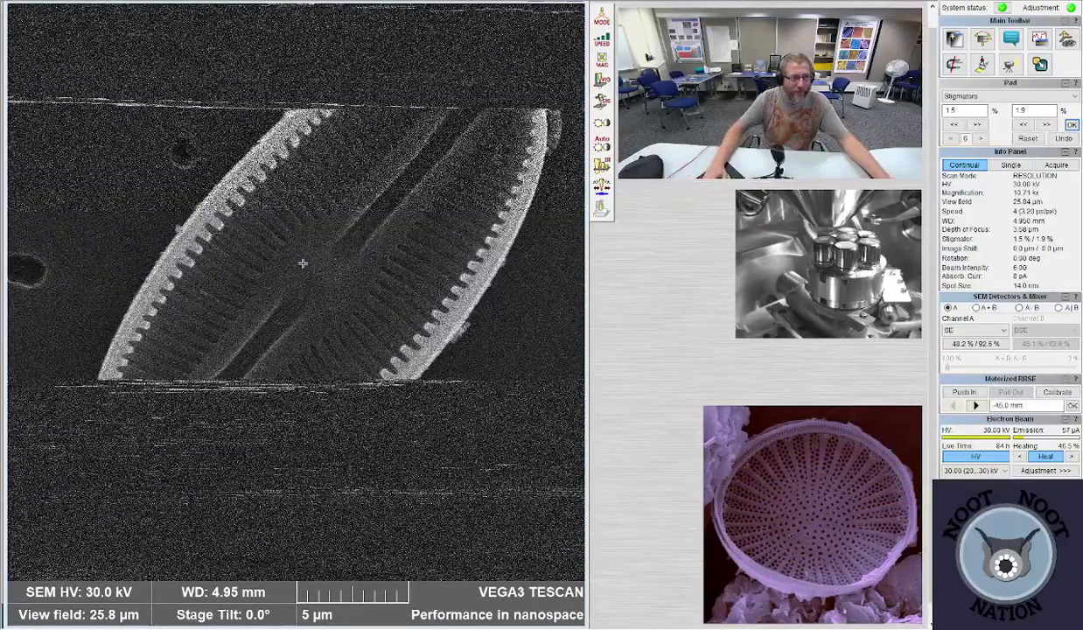
# - Refocus on the raphe ends at the oval diatom's centre, using a 5.12 µm view field
pyautogui.press('3')
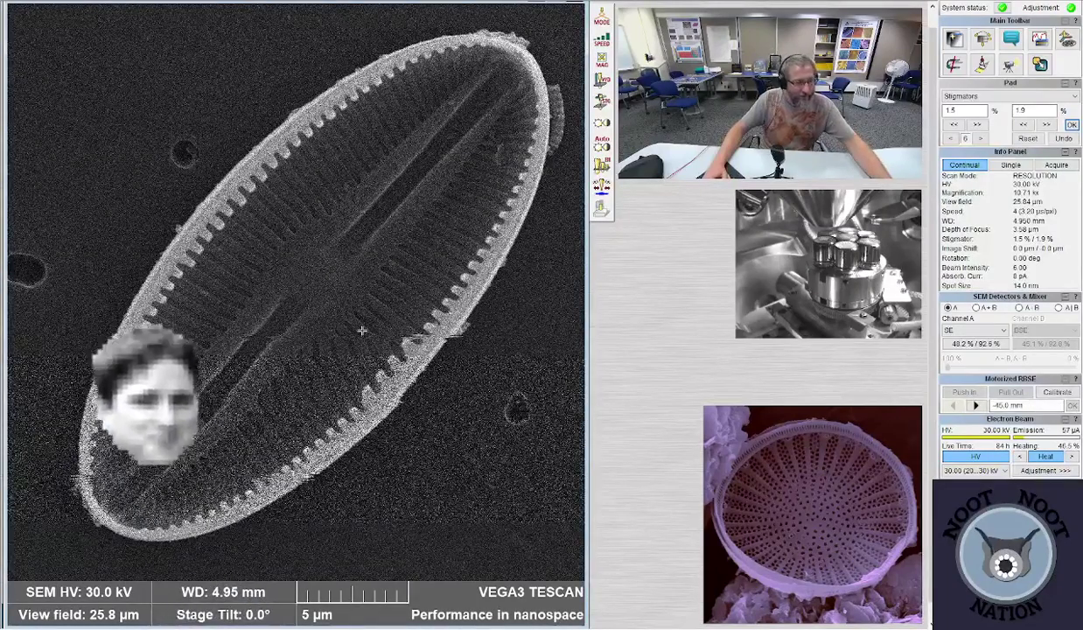
pyautogui.scroll(1, 326, 351)
pyautogui.press('4')
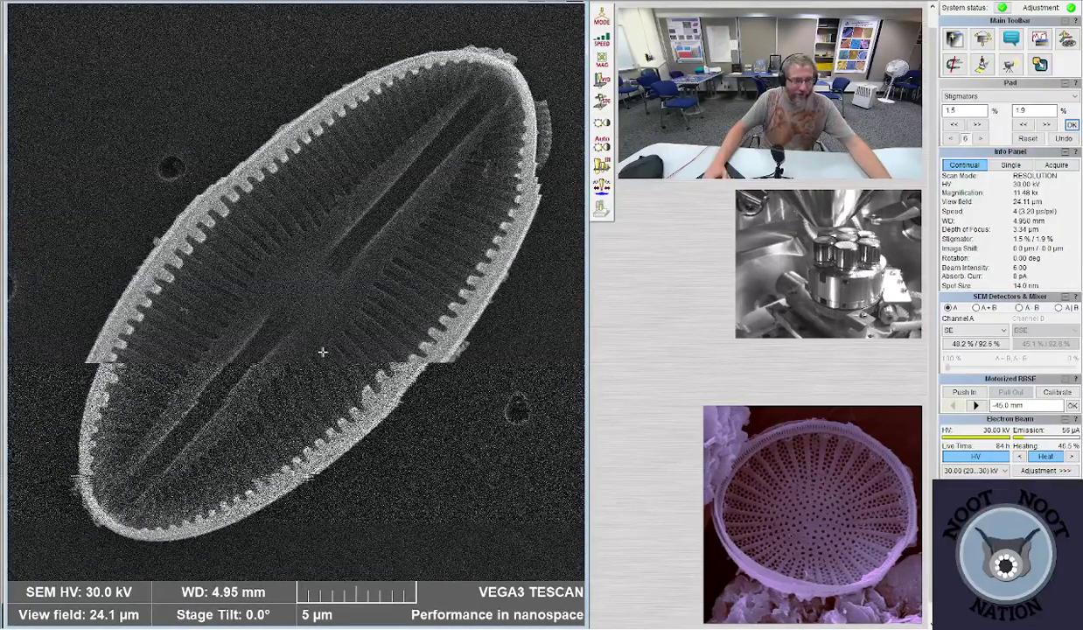
pyautogui.scroll(20, 322, 351)
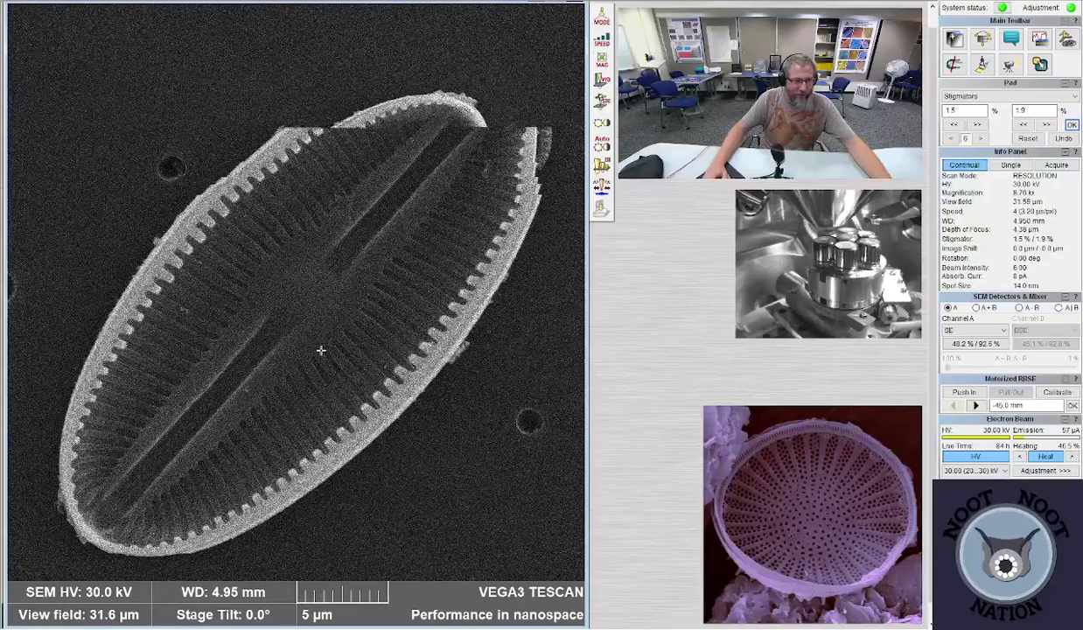
pyautogui.scroll(1, 321, 351)
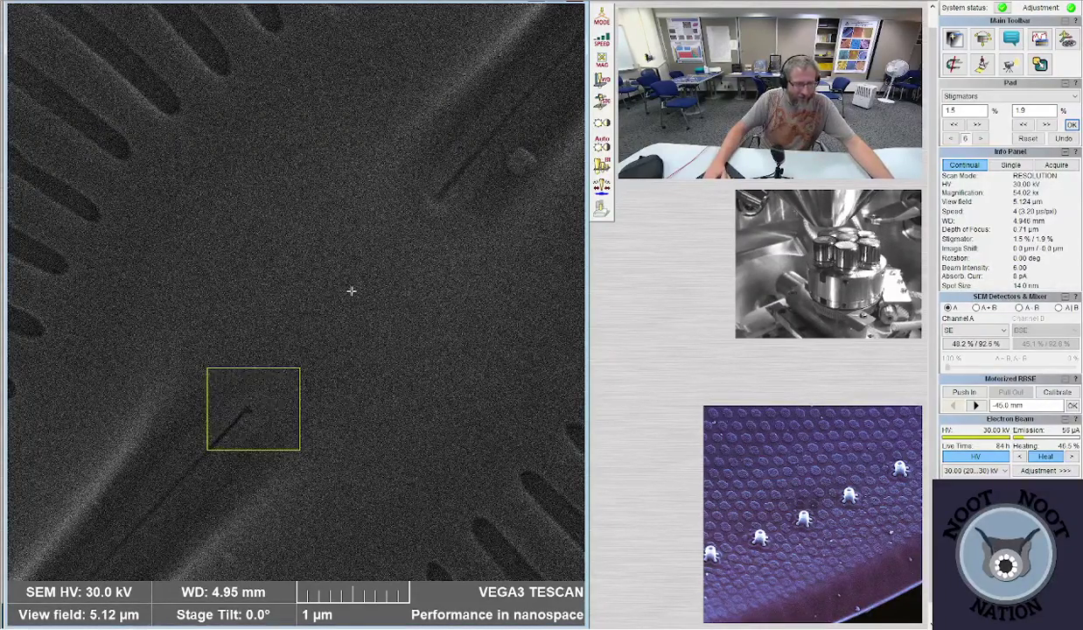
# - Frame the whole oval diatom at a 25.0 µm view field and acquire its image at scan speed 7
pyautogui.scroll(-5, 354, 286)
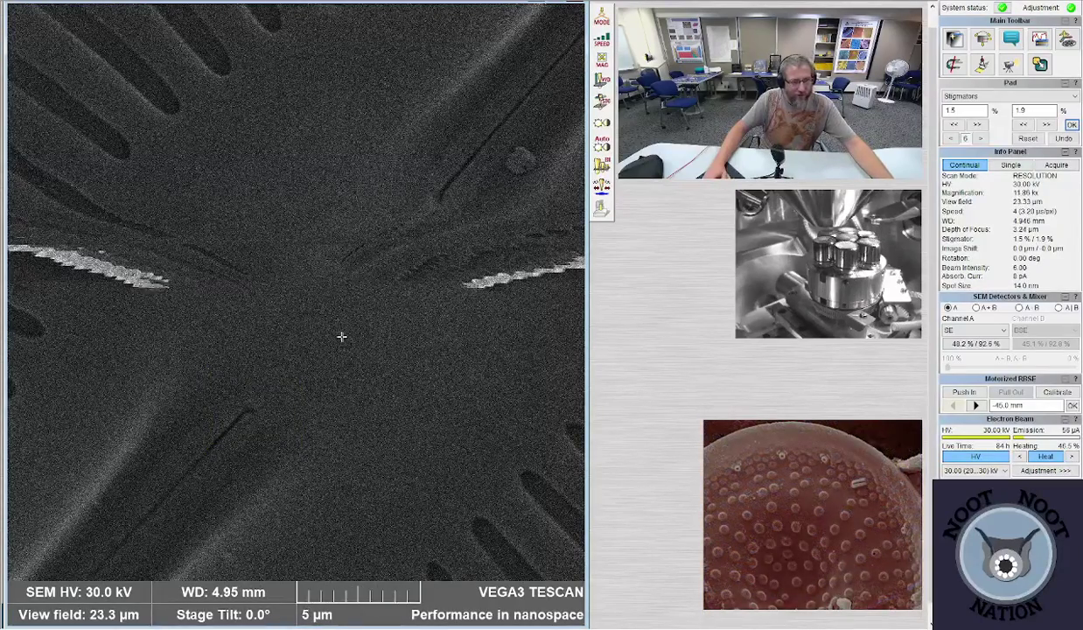
pyautogui.scroll(-2, 342, 336)
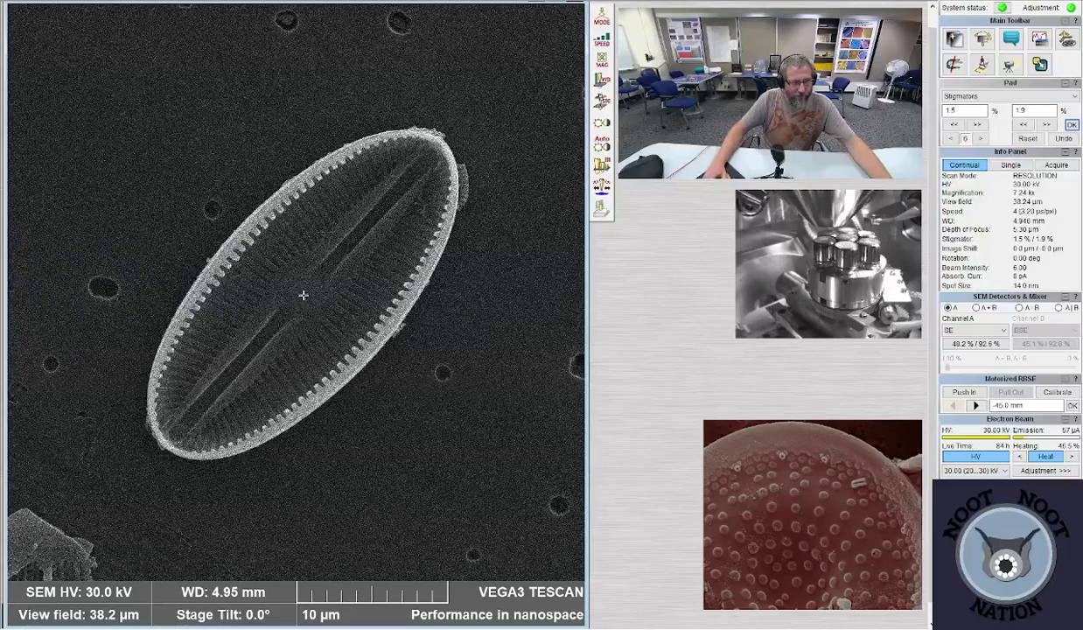
pyautogui.scroll(2, 367, 308)
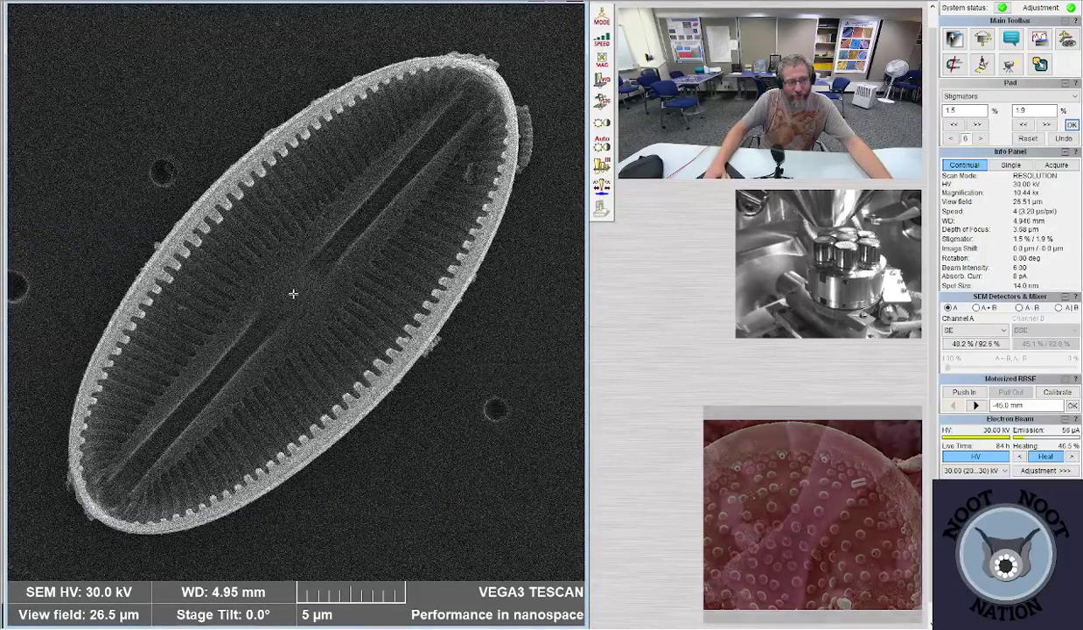
pyautogui.scroll(1, 293, 294)
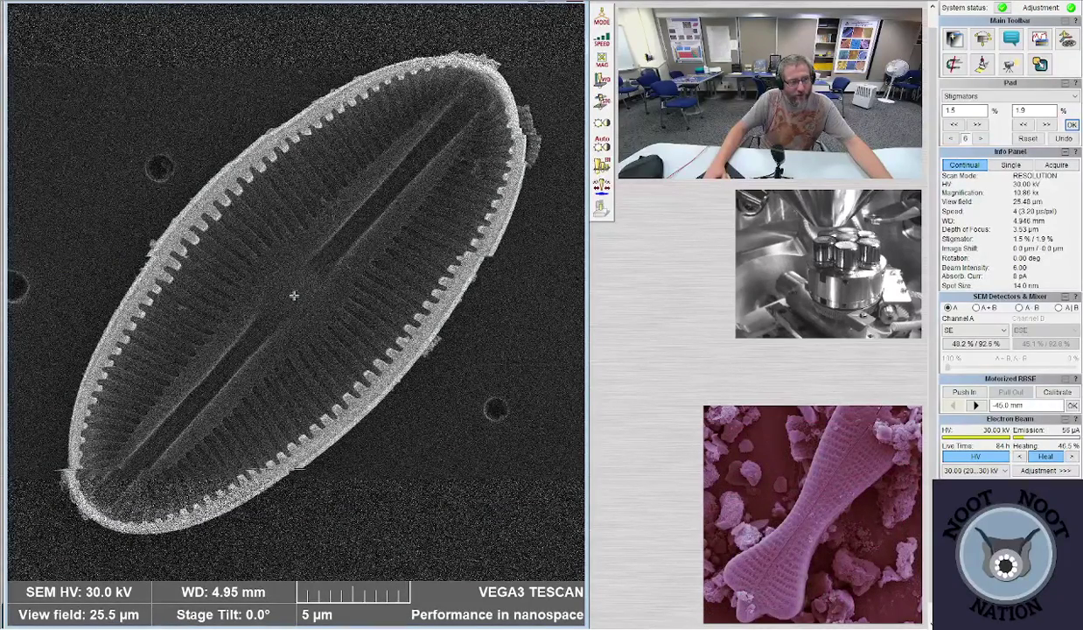
pyautogui.scroll(1, 293, 296)
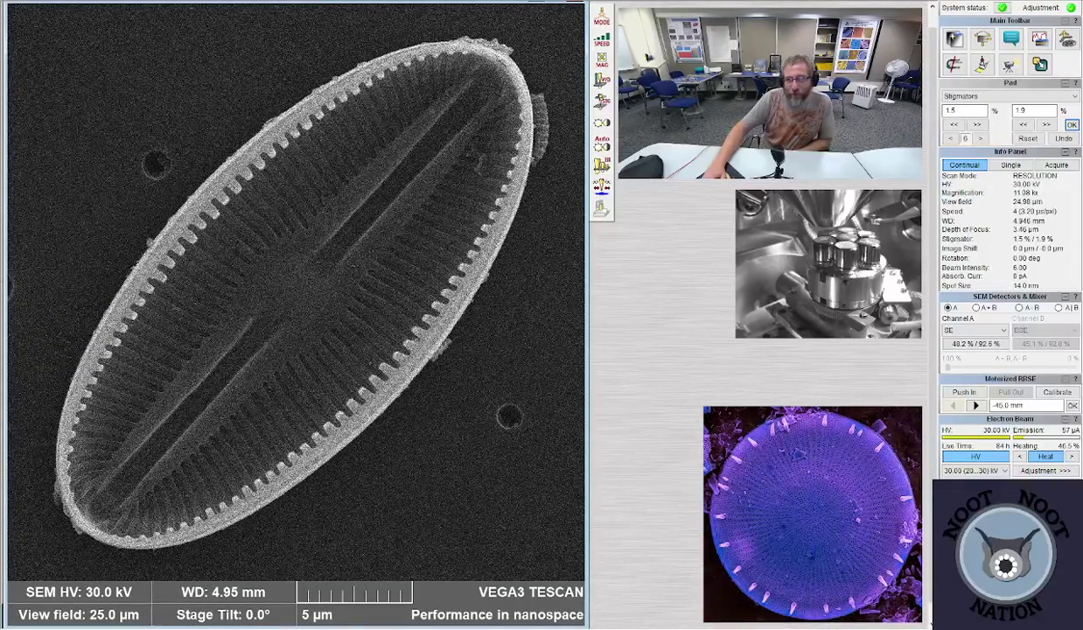
pyautogui.press('7')
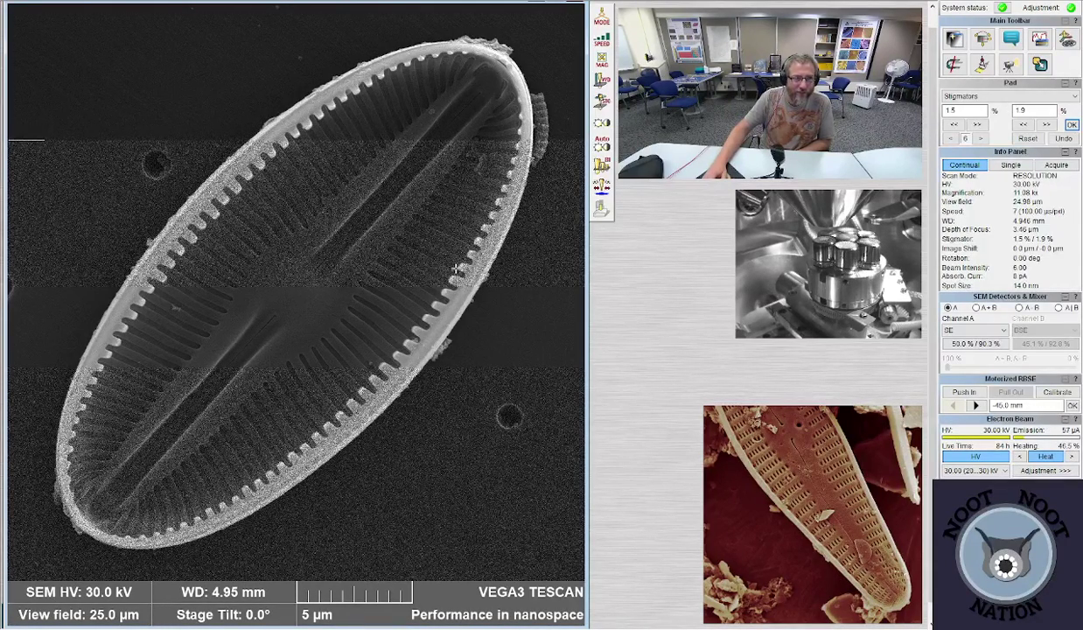
pyautogui.click(602, 210)
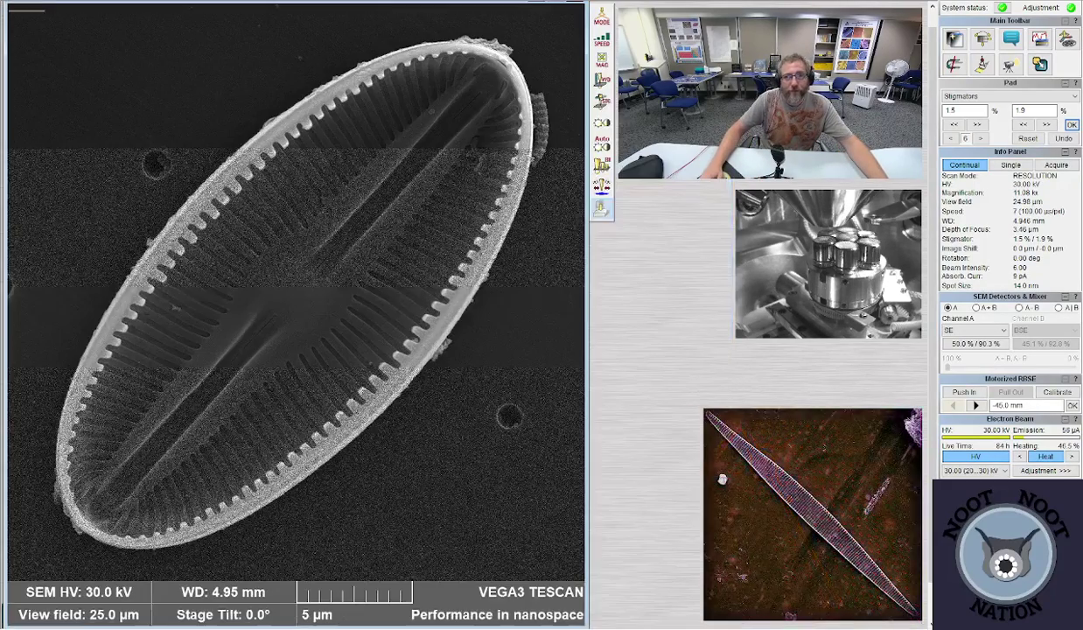
# - Widen the view field around the oval diatom to 144 µm, set the beam intensity to 10.00 and use scan speed 4
pyautogui.scroll(-5, 262, 350)
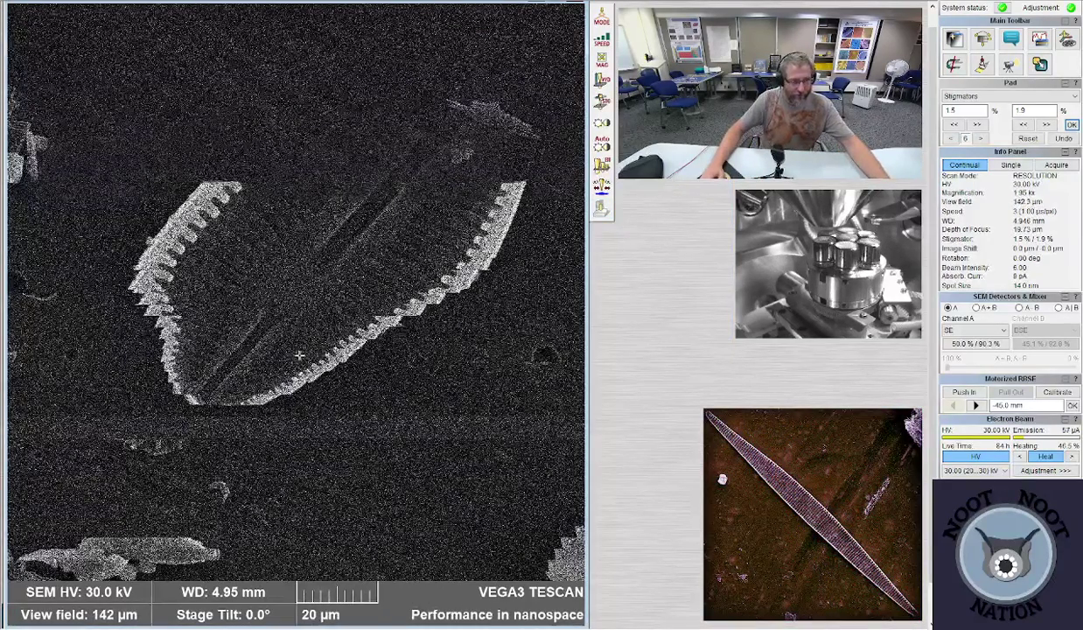
pyautogui.scroll(-1, 259, 397)
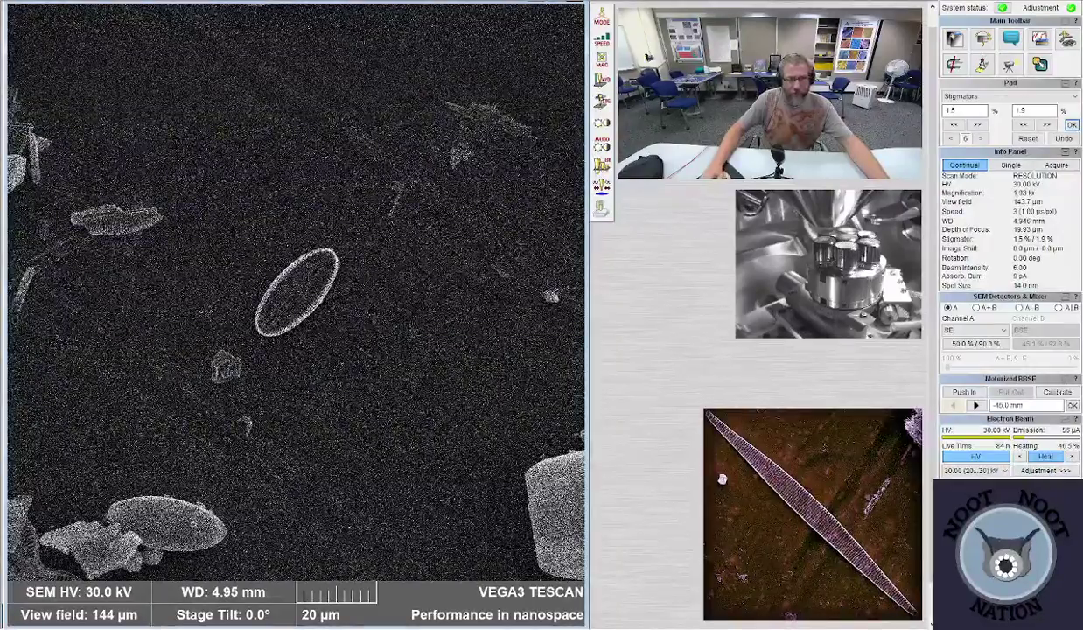
pyautogui.press('4')
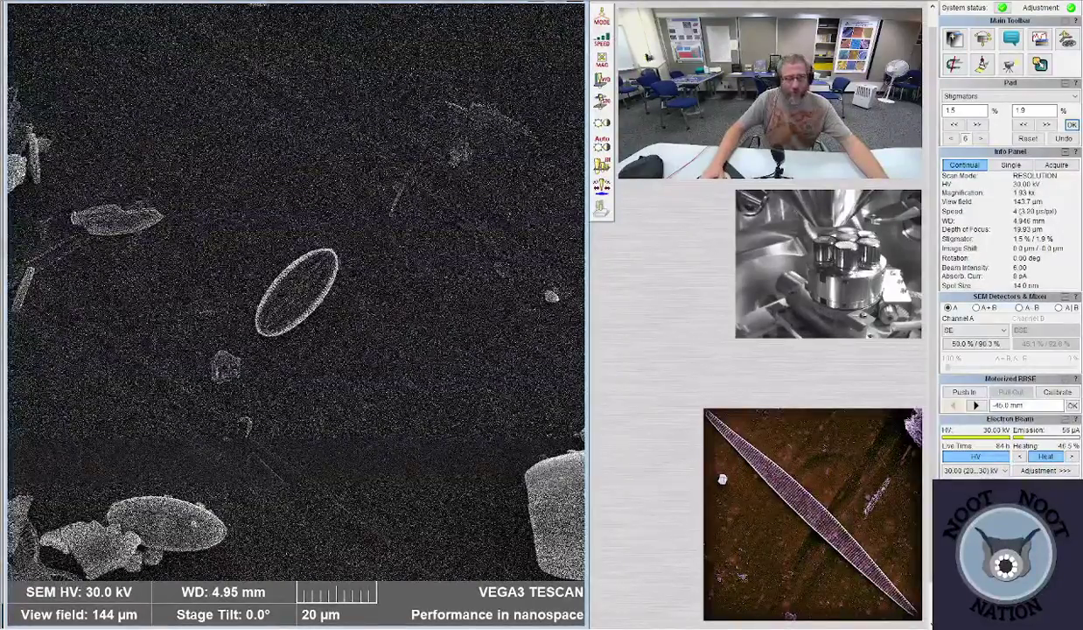
pyautogui.press('7')
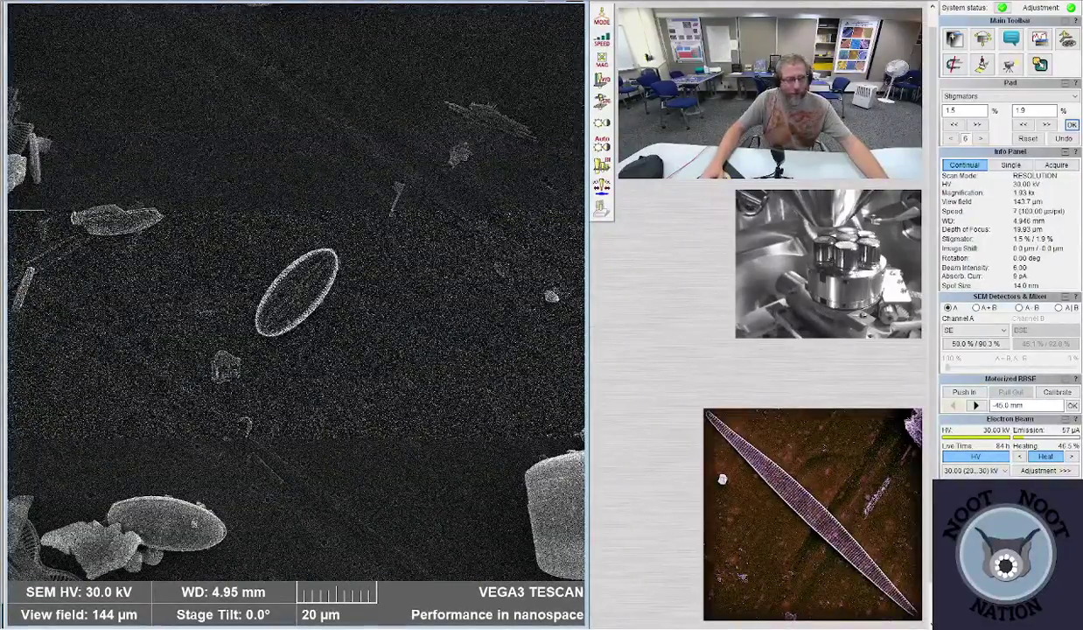
pyautogui.click(1029, 269)
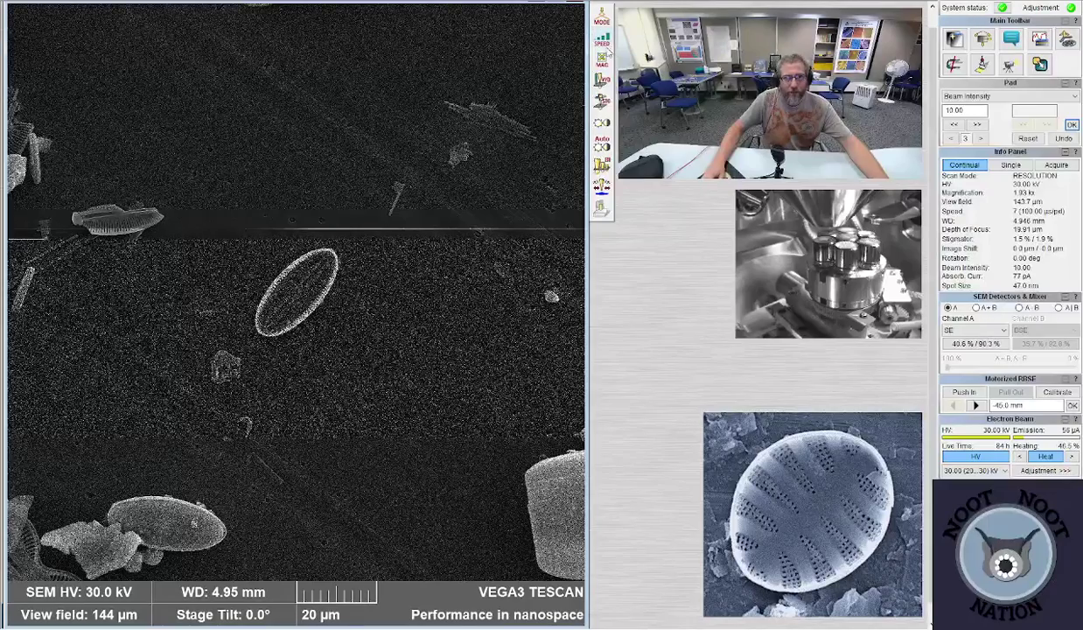
pyautogui.press('4')
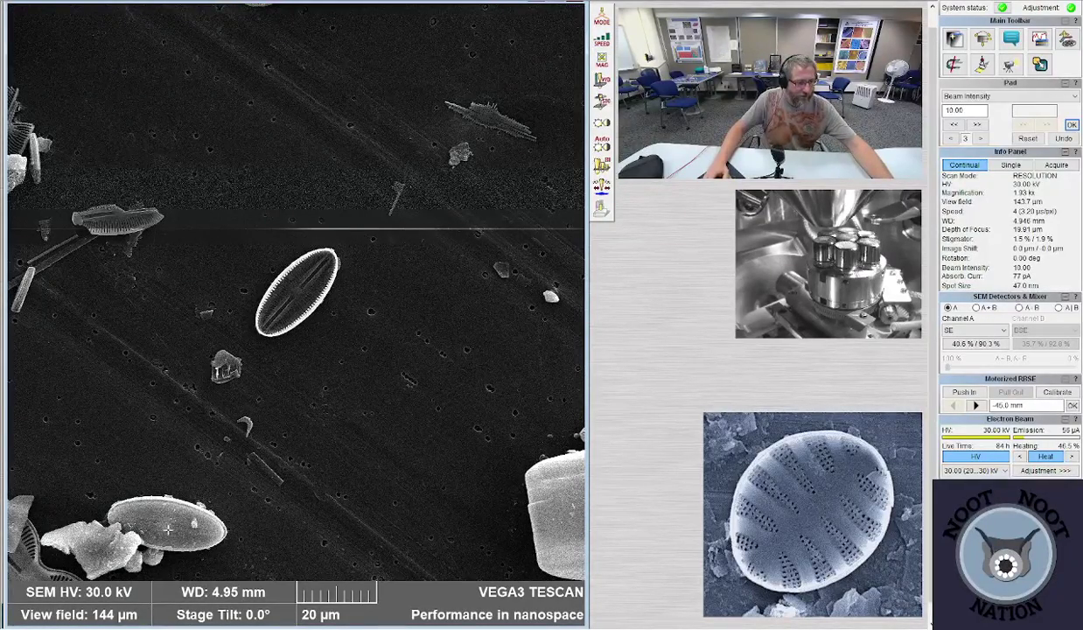
# - Survey the hourglass-shaped diatoms and the long perforated diatom beside the debris at a 144 µm view field
pyautogui.press('3')
pyautogui.press('4')
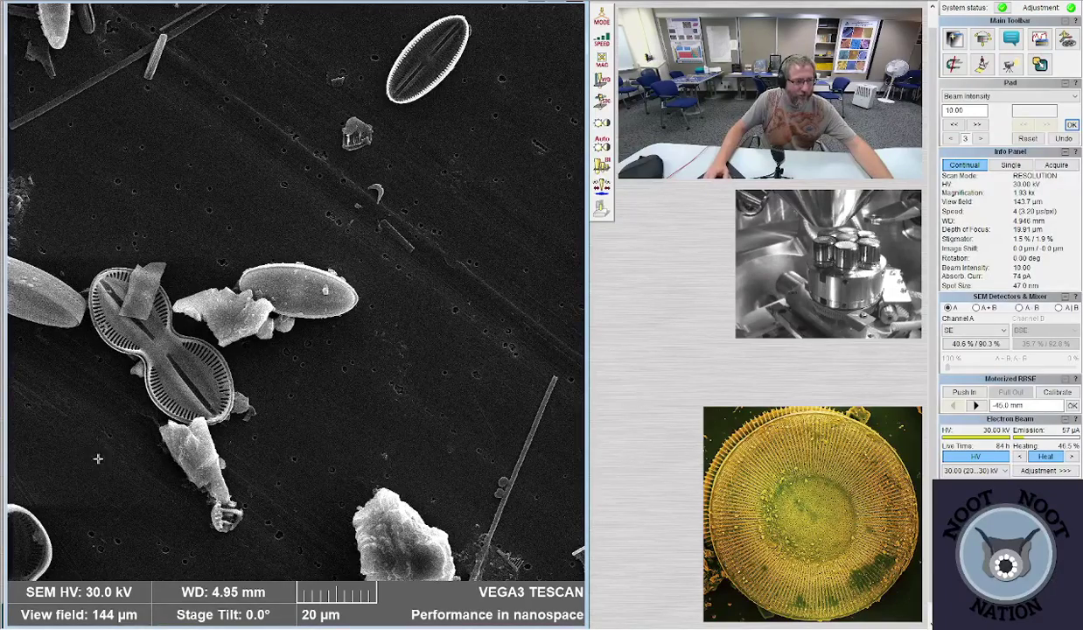
pyautogui.doubleClick(63, 426)
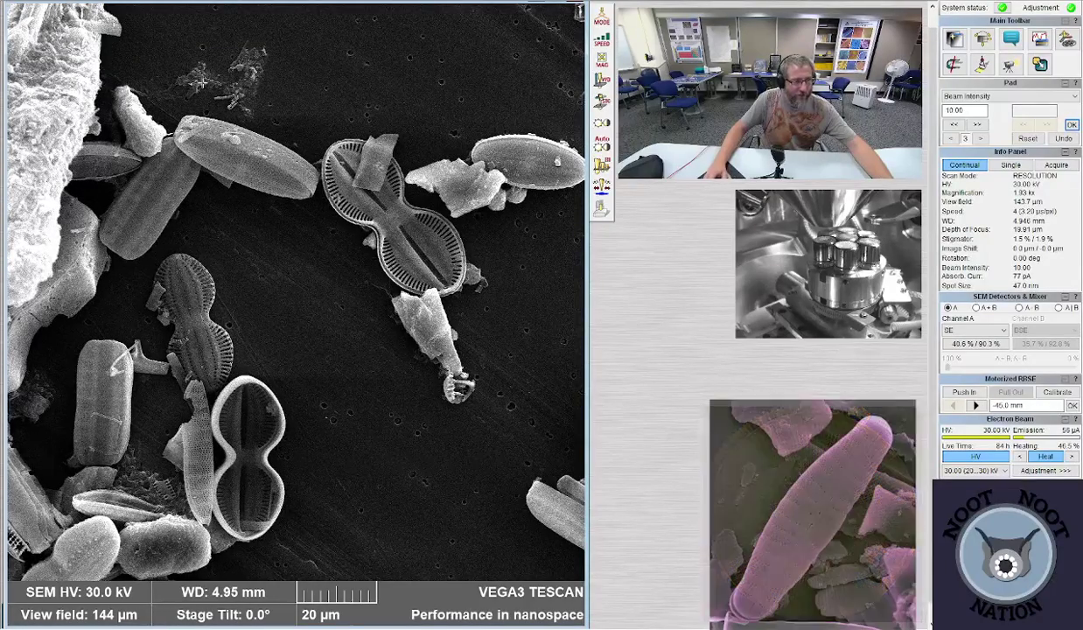
pyautogui.press('KP_Subtract')
pyautogui.press('KP_Add')
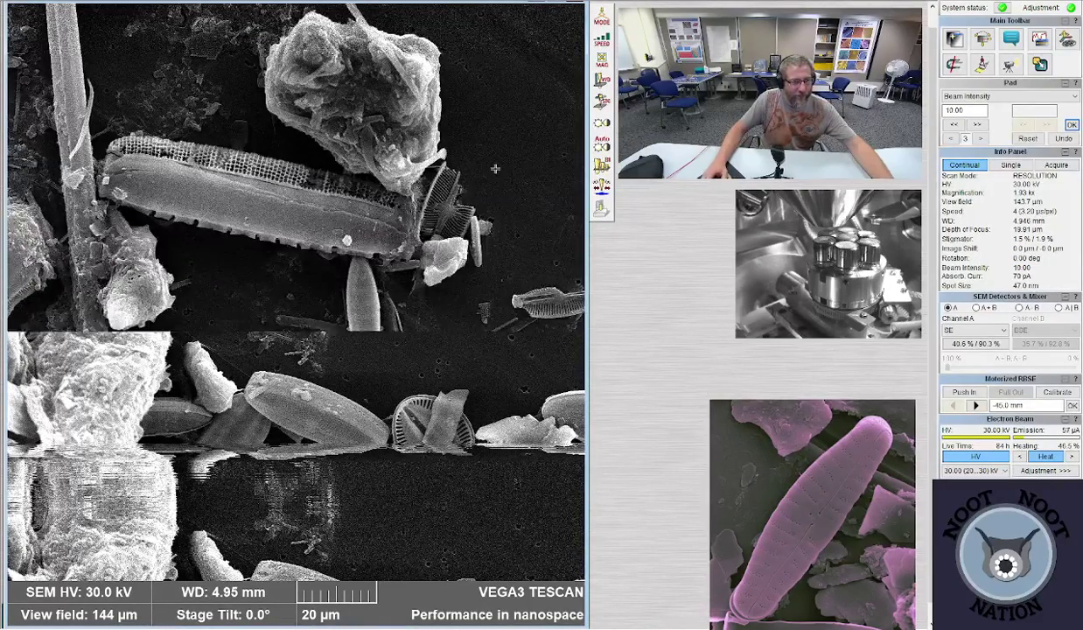
# - Survey the dense diatom clusters at a 223 µm view field, moving the stage past the ladder-like diatom to the spiny-edged rod
pyautogui.scroll(-2, 376, 293)
pyautogui.scroll(-2, 375, 293)
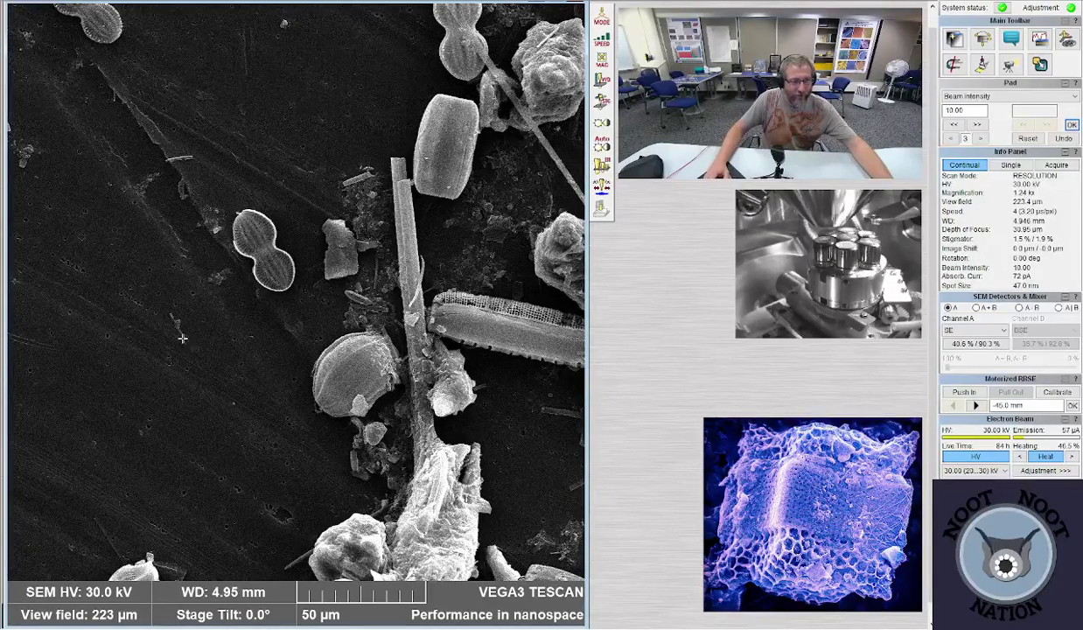
pyautogui.middleClick(190, 447)
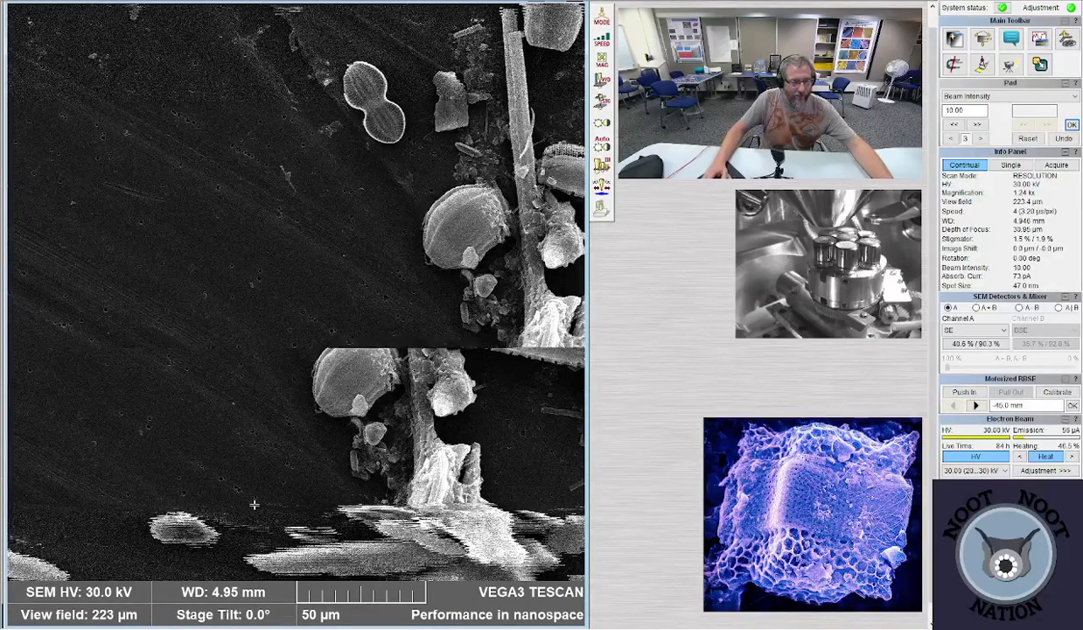
pyautogui.middleClick(232, 518)
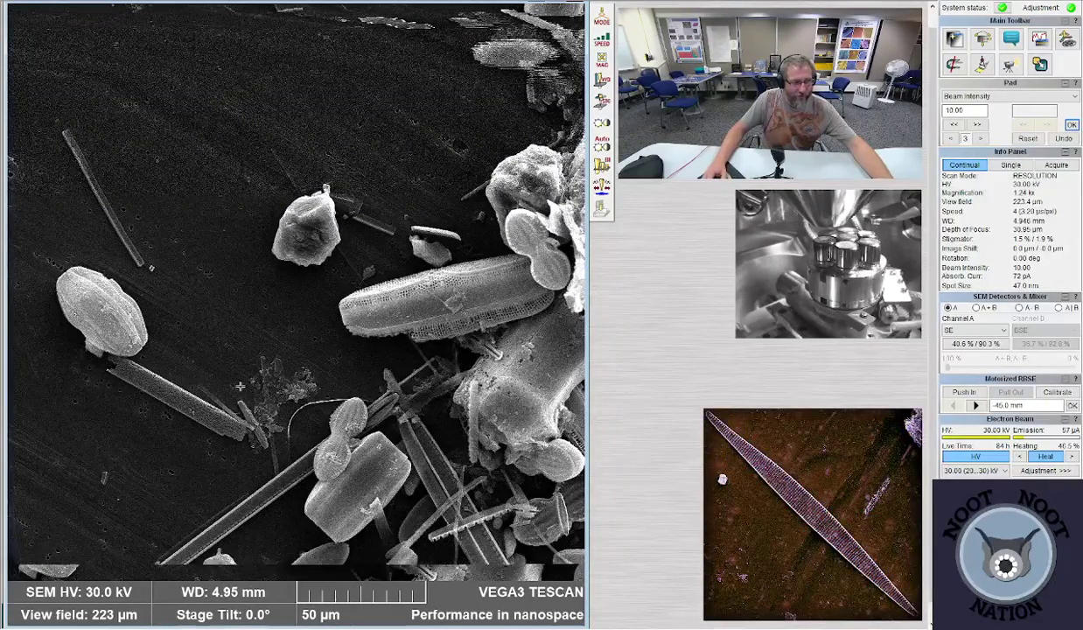
pyautogui.middleClick(245, 496)
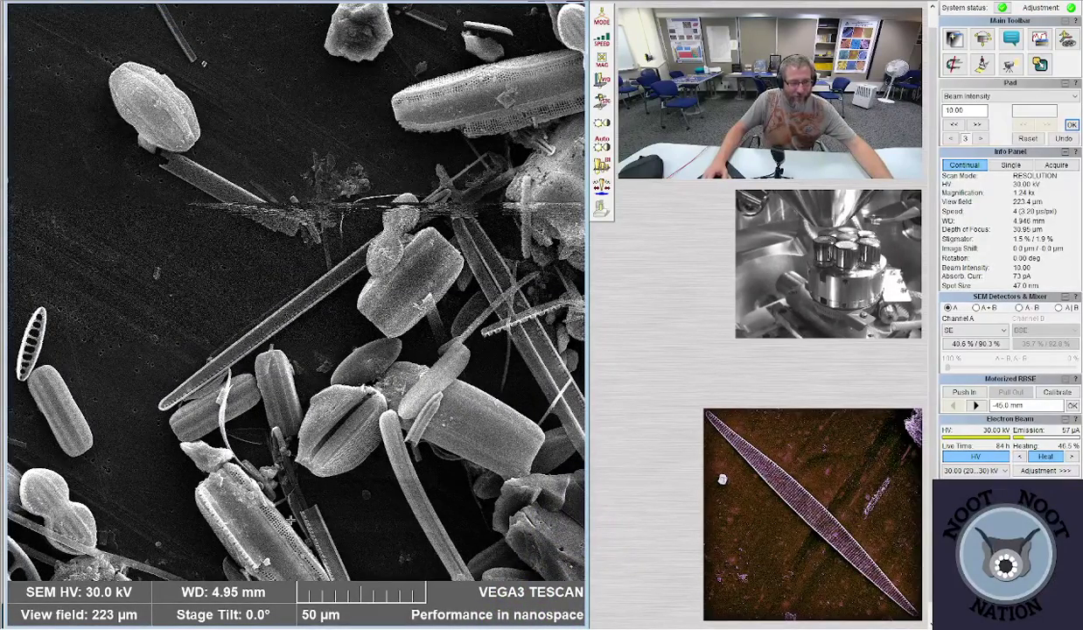
pyautogui.middleClick(346, 516)
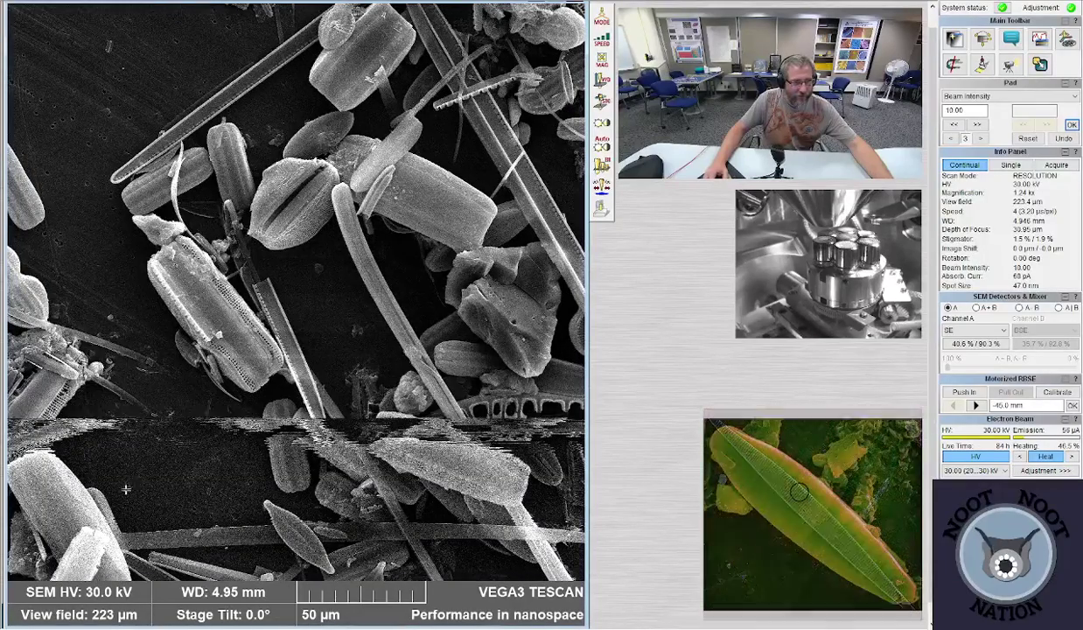
pyautogui.middleClick(103, 521)
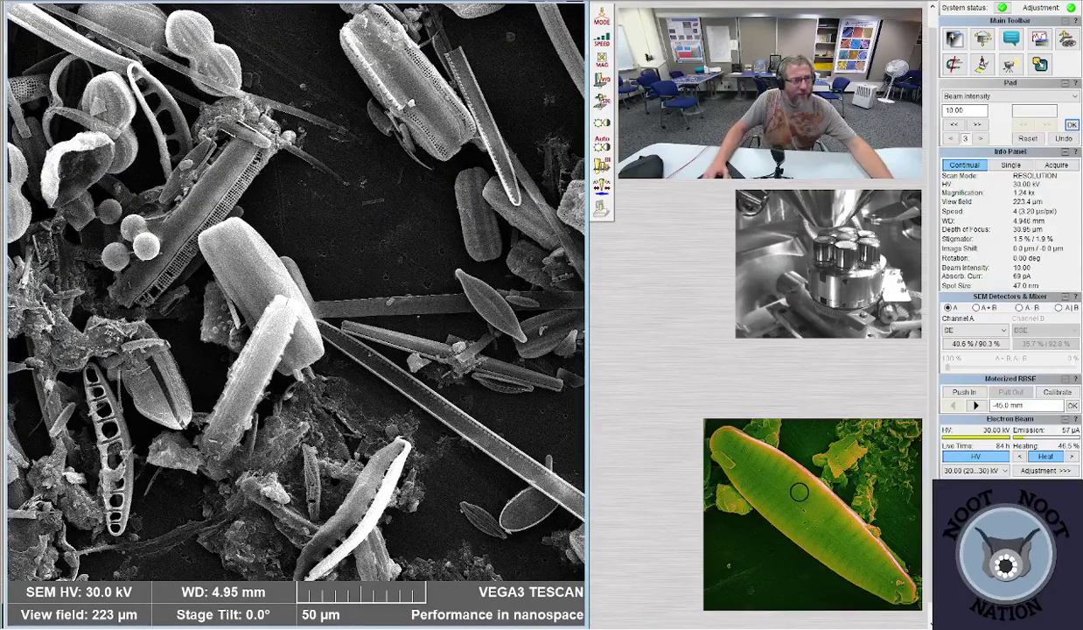
pyautogui.middleClick(110, 444)
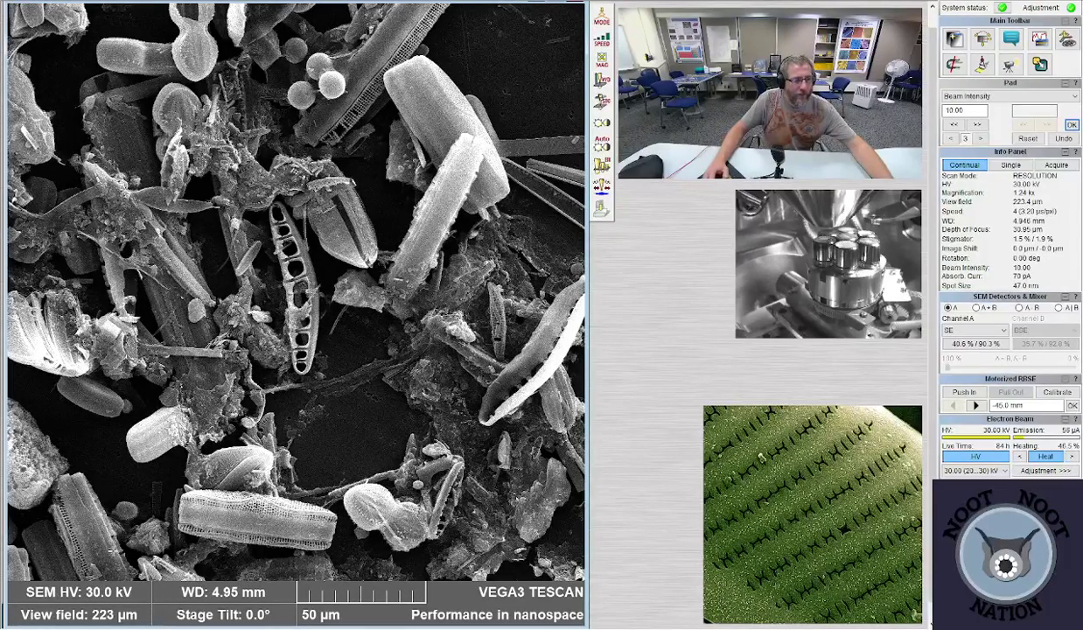
pyautogui.middleClick(114, 533)
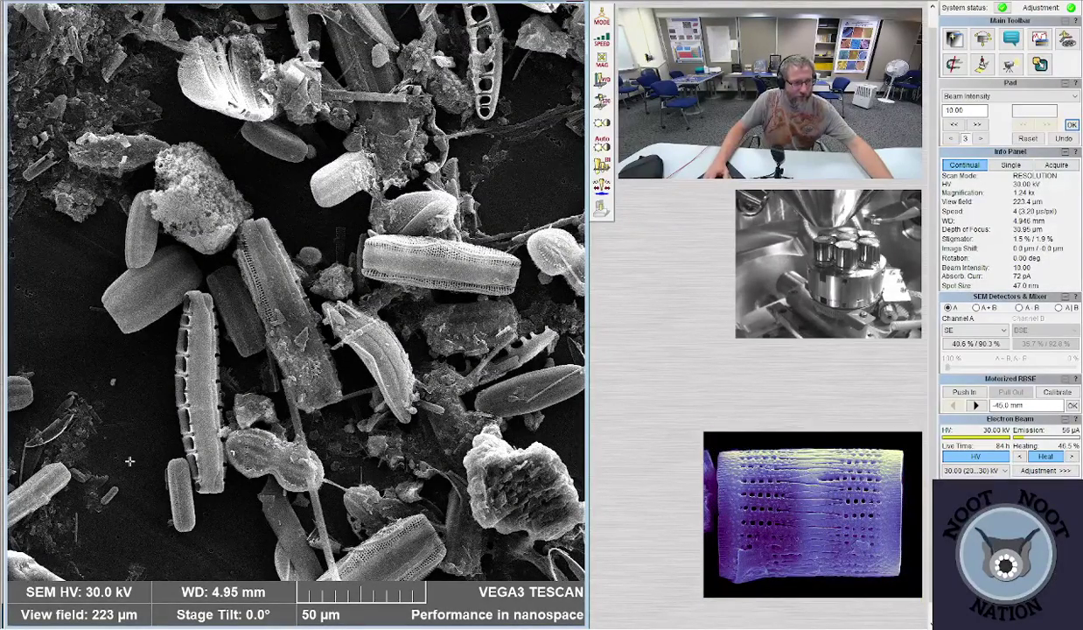
pyautogui.middleClick(133, 509)
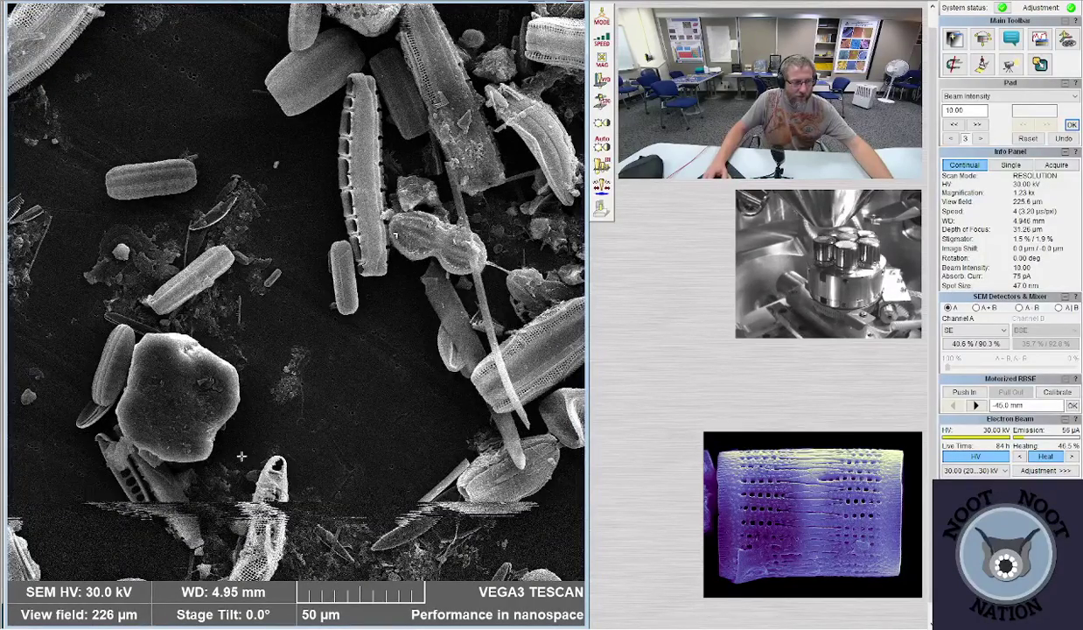
# - Survey the sample at a 226 µm view field, moving the stage past the ladder-like diatom and perforated rods toward the debris clusters
pyautogui.middleClick(293, 480)
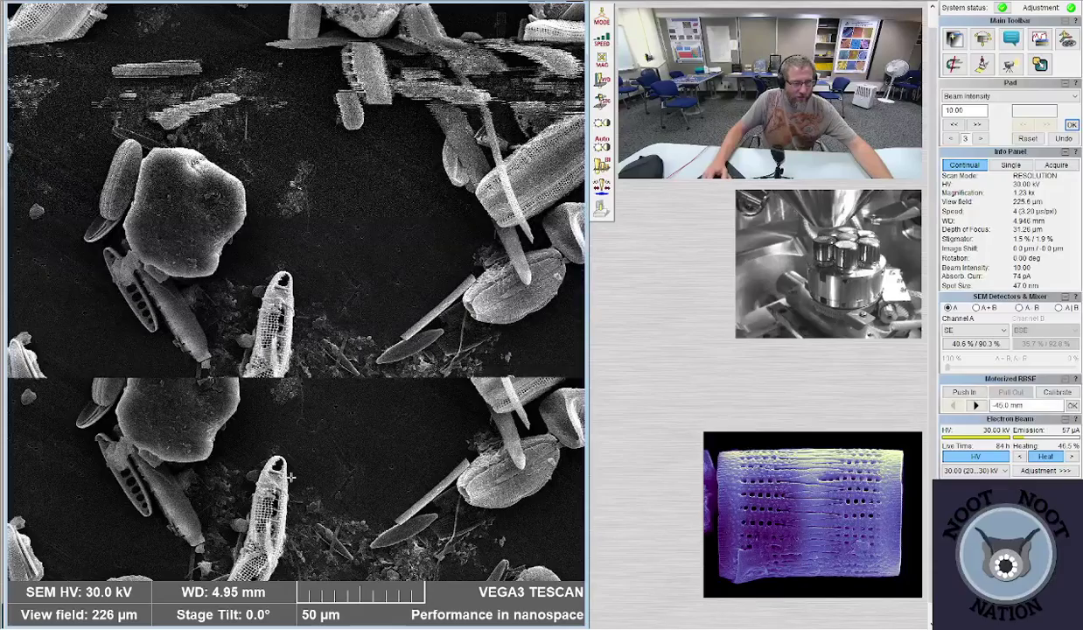
pyautogui.middleClick(147, 532)
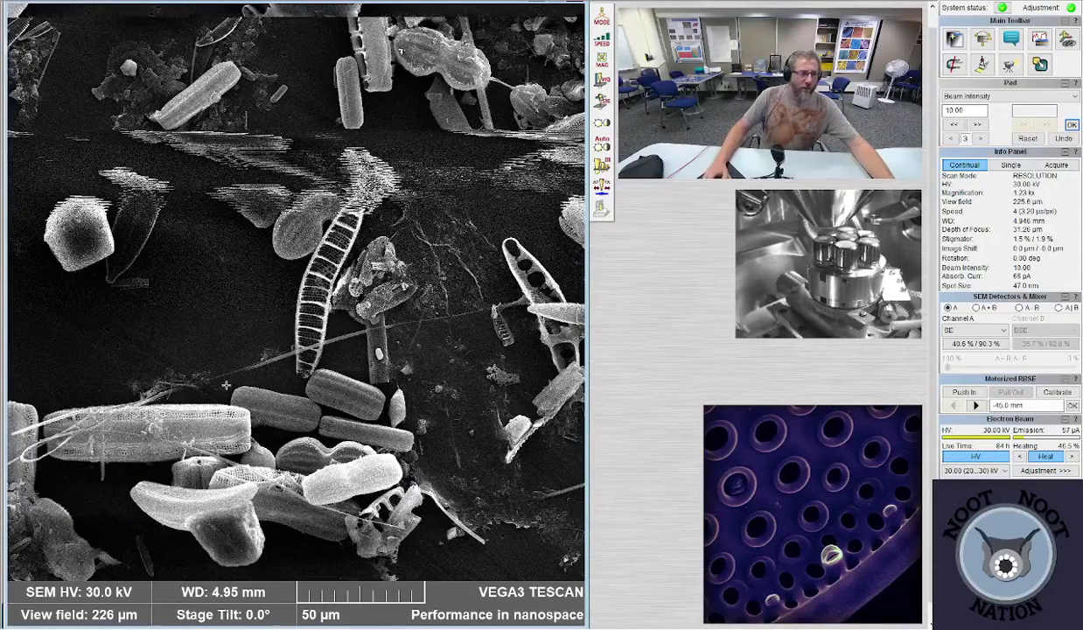
pyautogui.middleClick(61, 275)
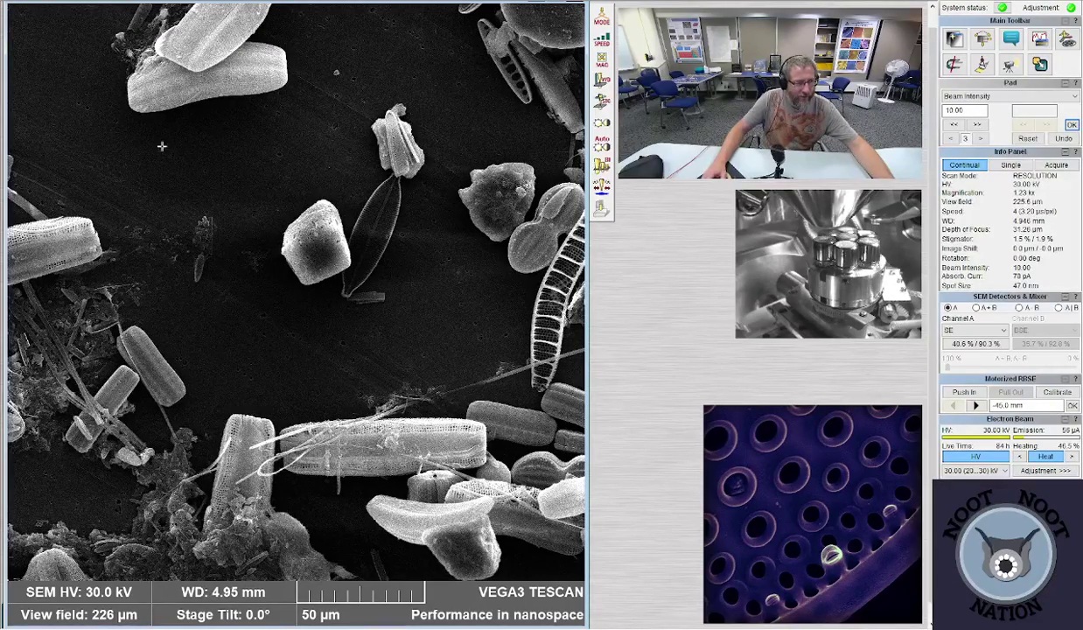
pyautogui.middleClick(87, 138)
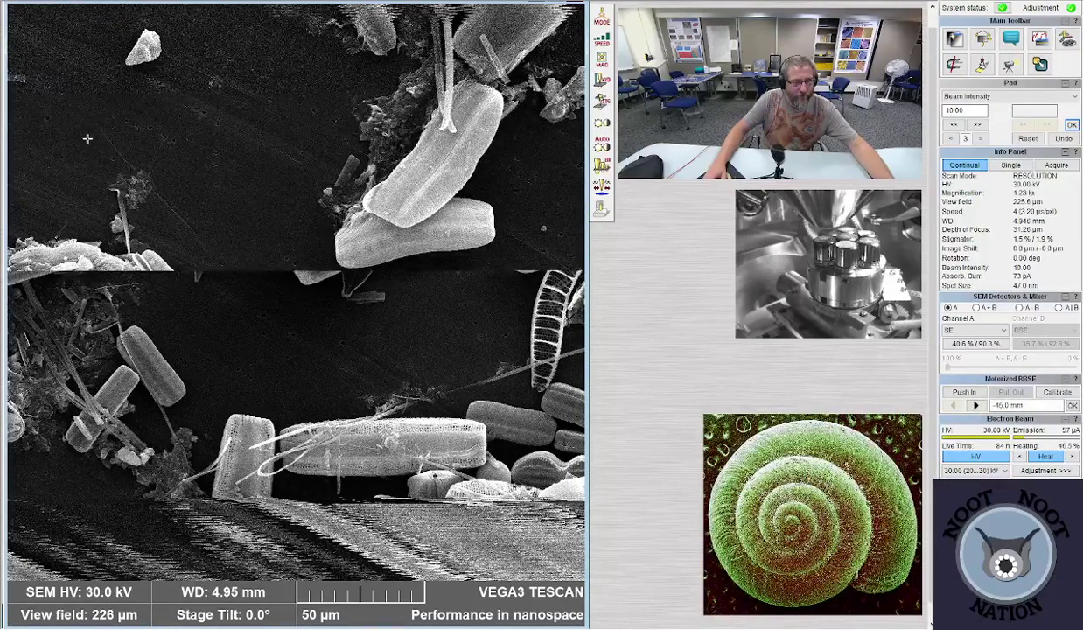
pyautogui.middleClick(70, 111)
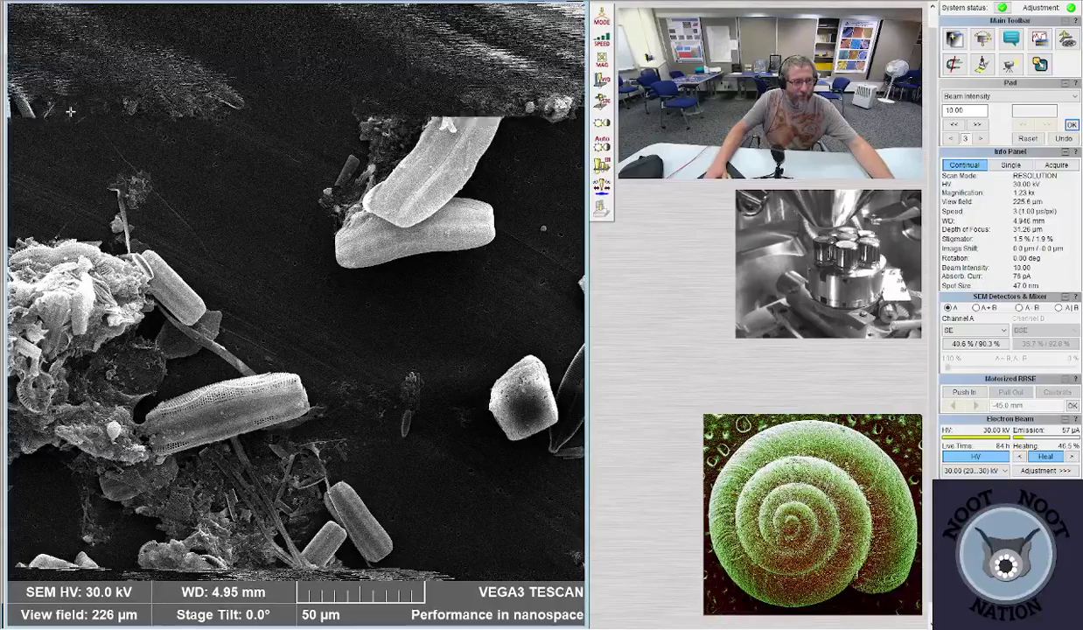
pyautogui.middleClick(99, 178)
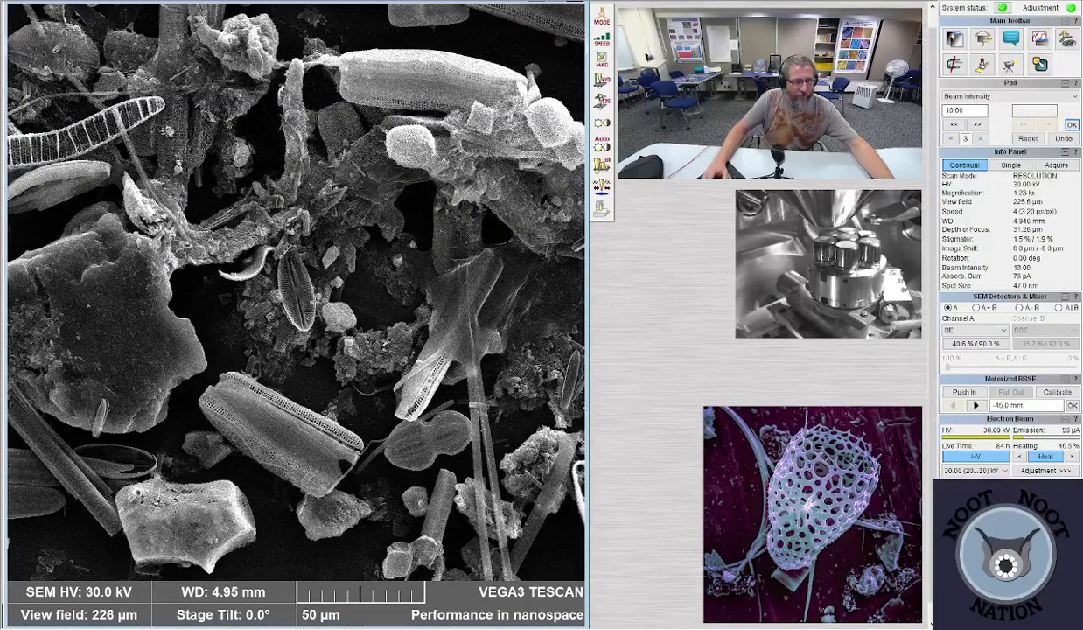
# - Move the stage through the dense diatom clusters to the smooth elongated oval diatom on the clear background
pyautogui.doubleClick(156, 98)
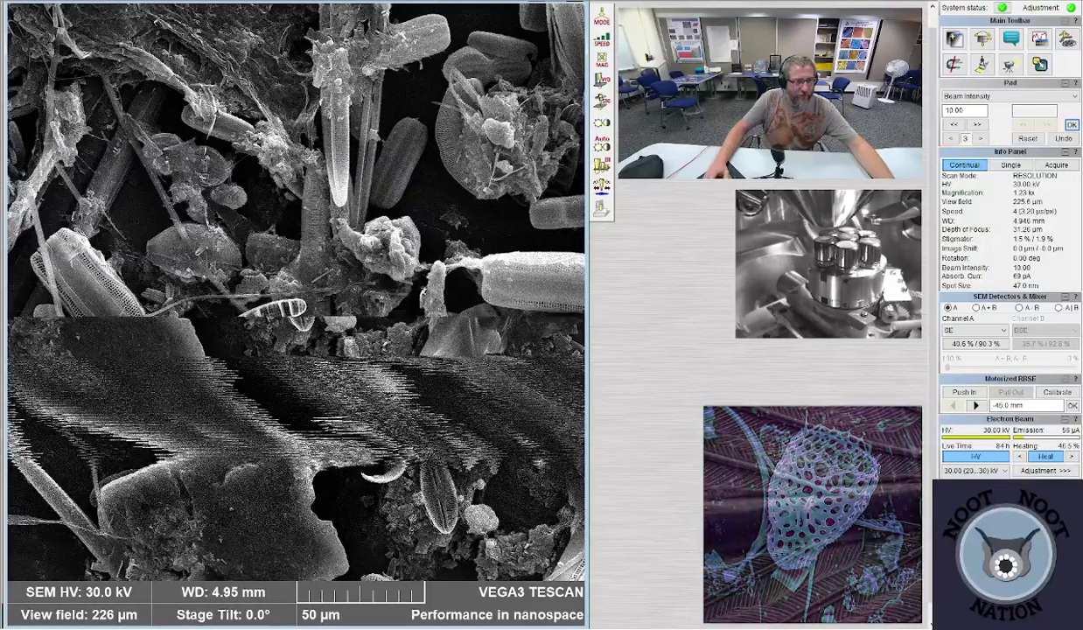
pyautogui.doubleClick(440, 50)
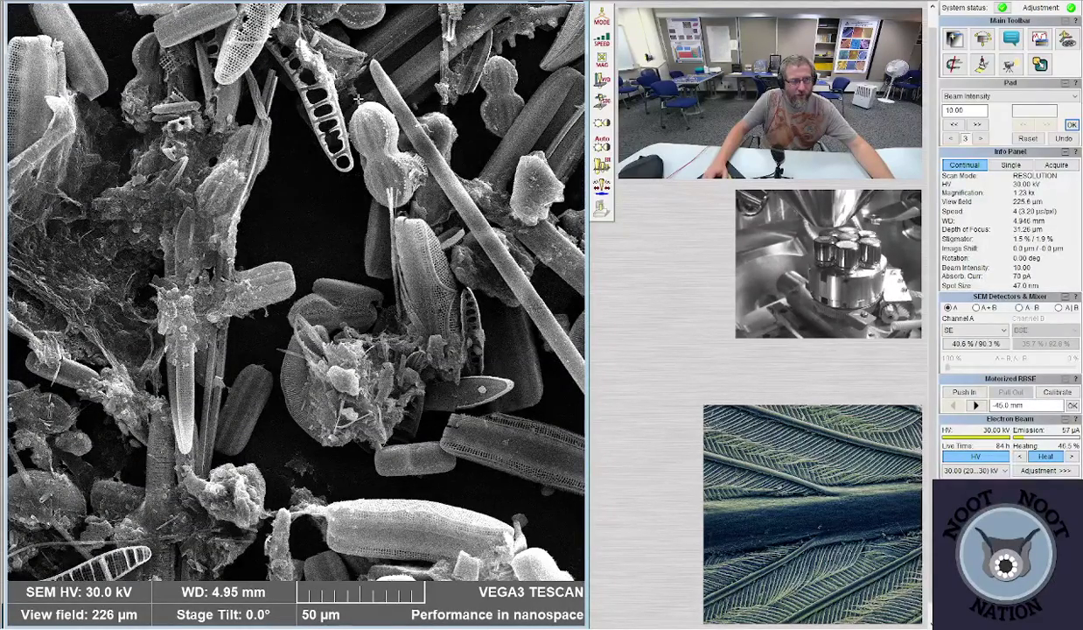
pyautogui.doubleClick(296, 55)
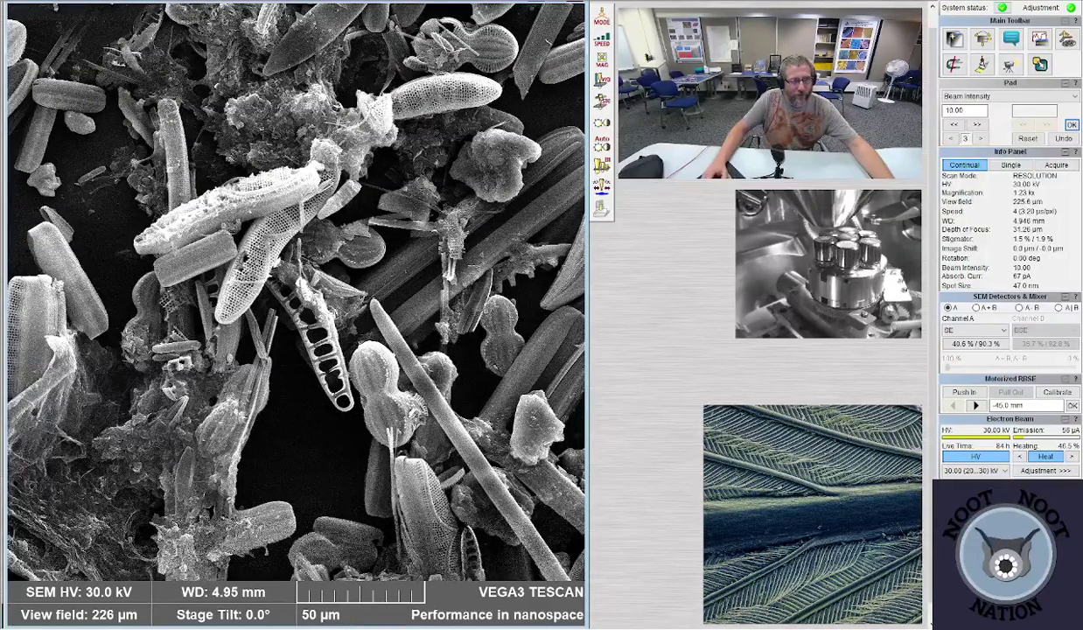
pyautogui.doubleClick(92, 72)
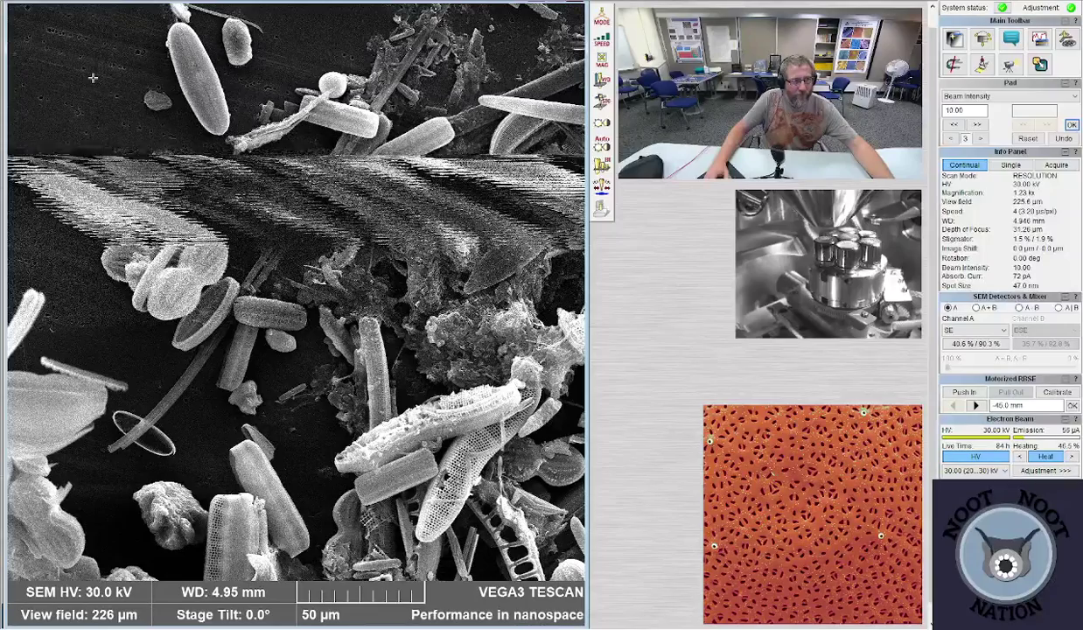
# - Magnify the central groove of the smooth elongated oval diatom to an 8.86 µm view field and refocus
pyautogui.scroll(4, 201, 79)
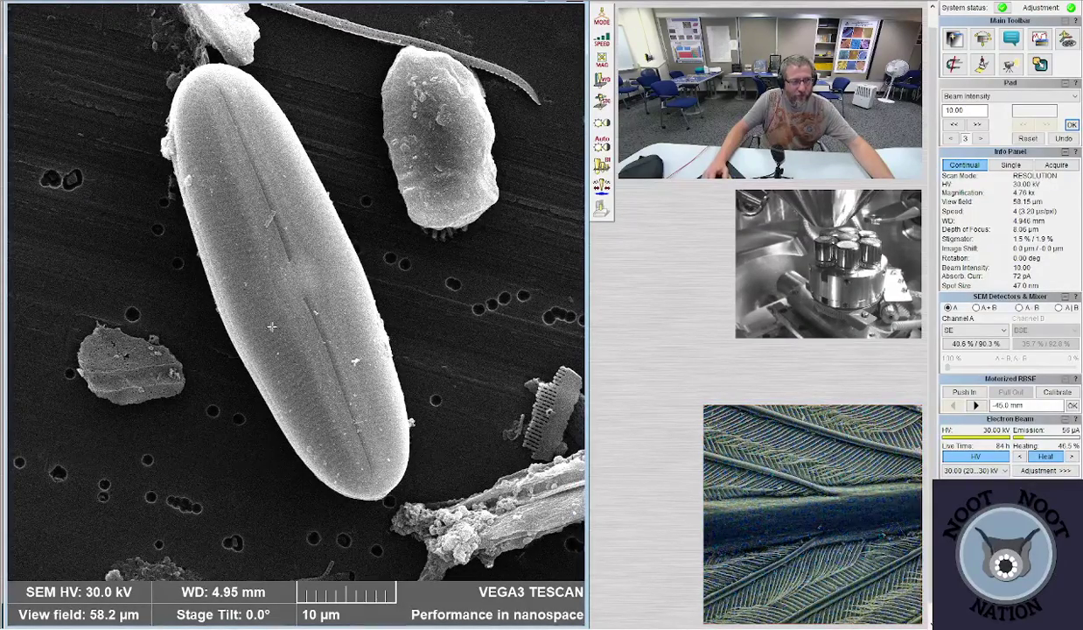
pyautogui.scroll(-2, 276, 272)
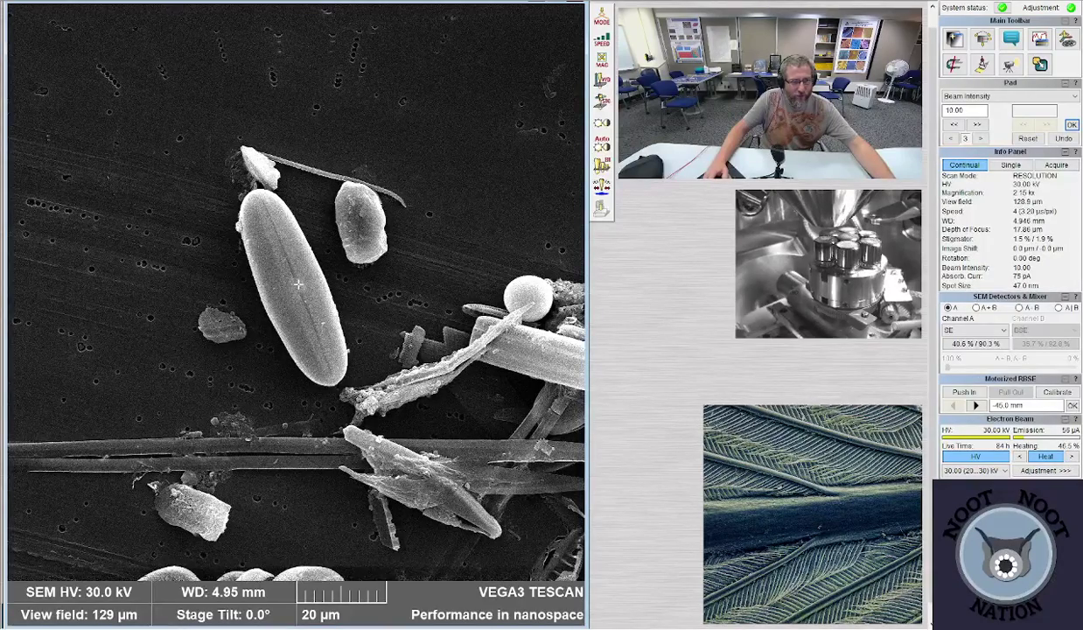
pyautogui.scroll(2, 286, 336)
pyautogui.scroll(4, 286, 336)
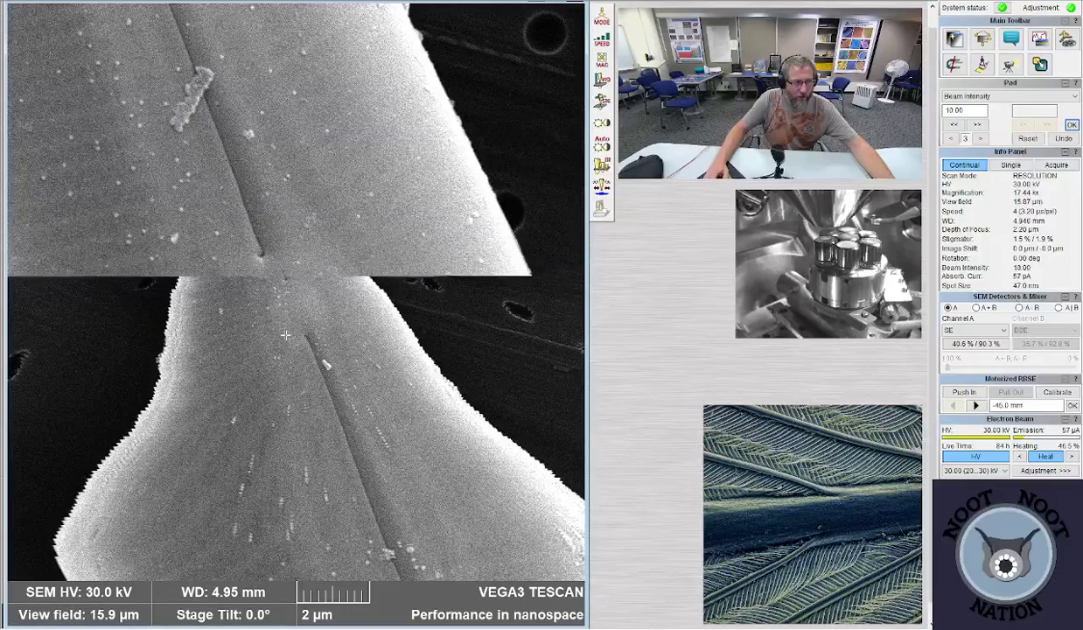
pyautogui.scroll(3, 272, 304)
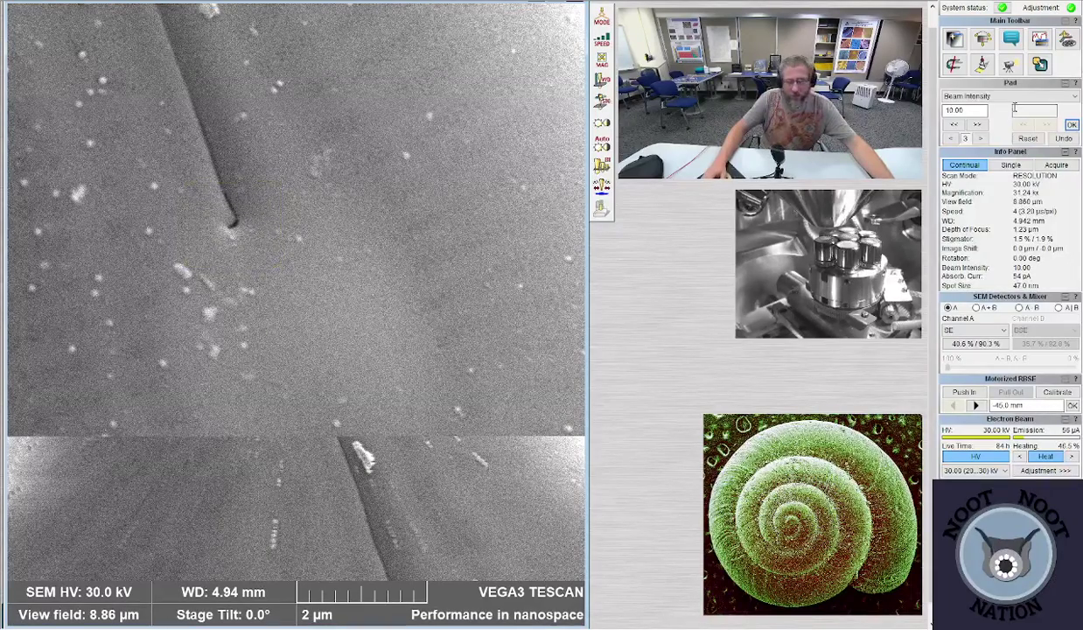
# - Set the beam intensity to 6.00 and frame the whole elongated oval diatom at a 49.3 µm view field
pyautogui.click(965, 110)
pyautogui.write('6')
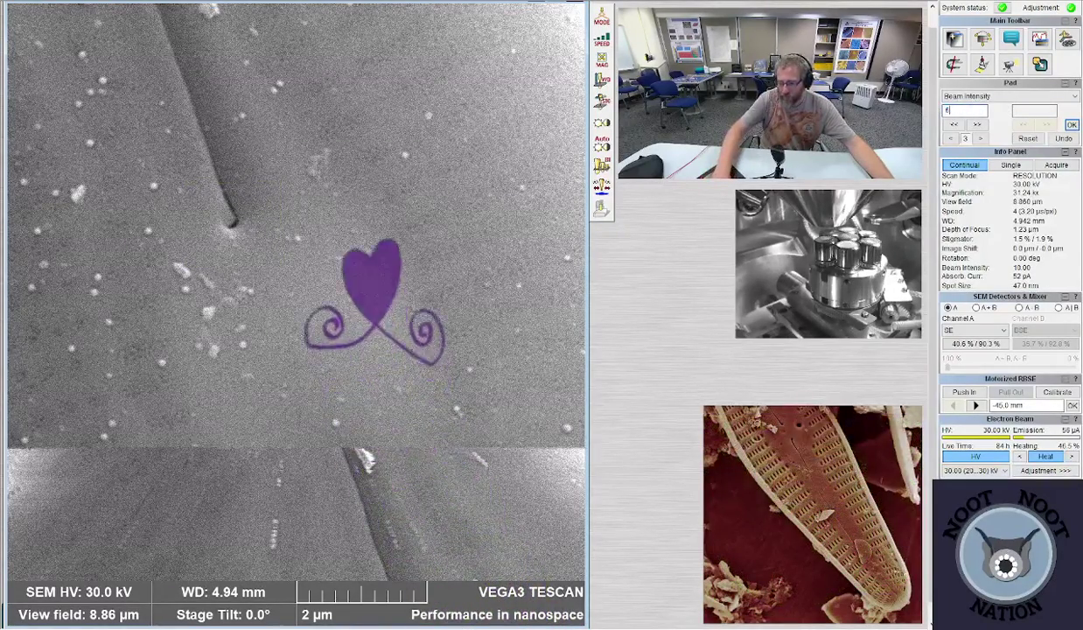
pyautogui.press('Return')
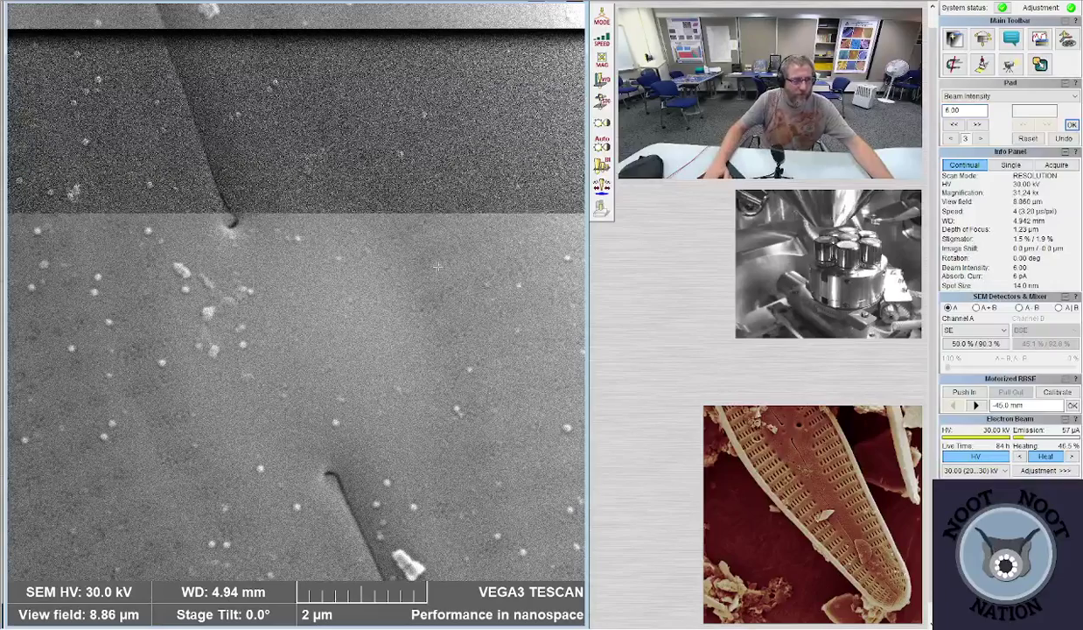
pyautogui.scroll(-5, 271, 369)
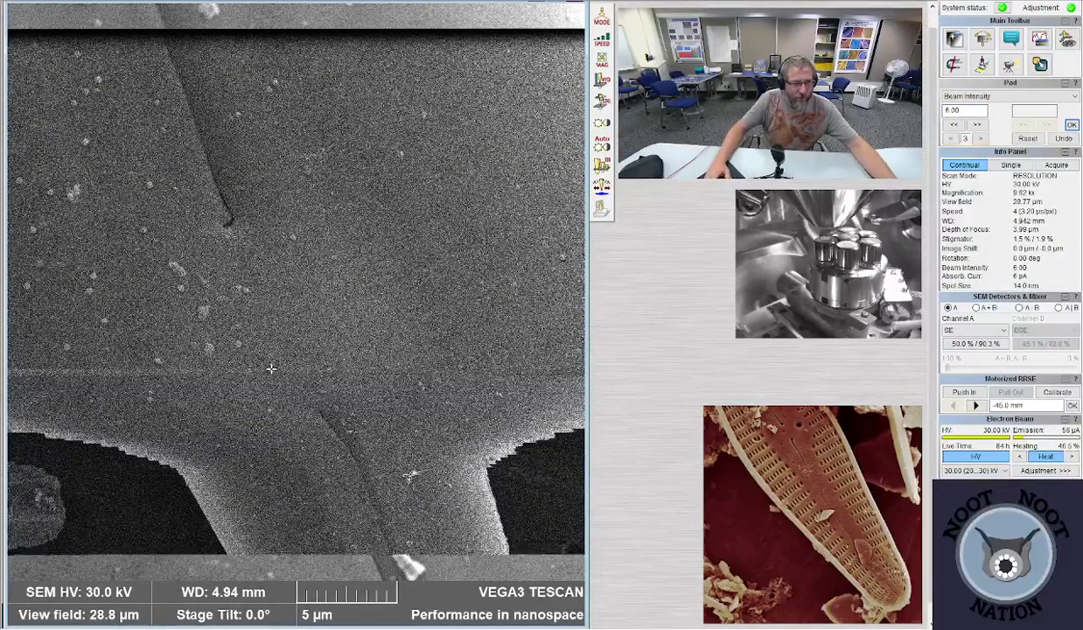
pyautogui.scroll(-2, 273, 369)
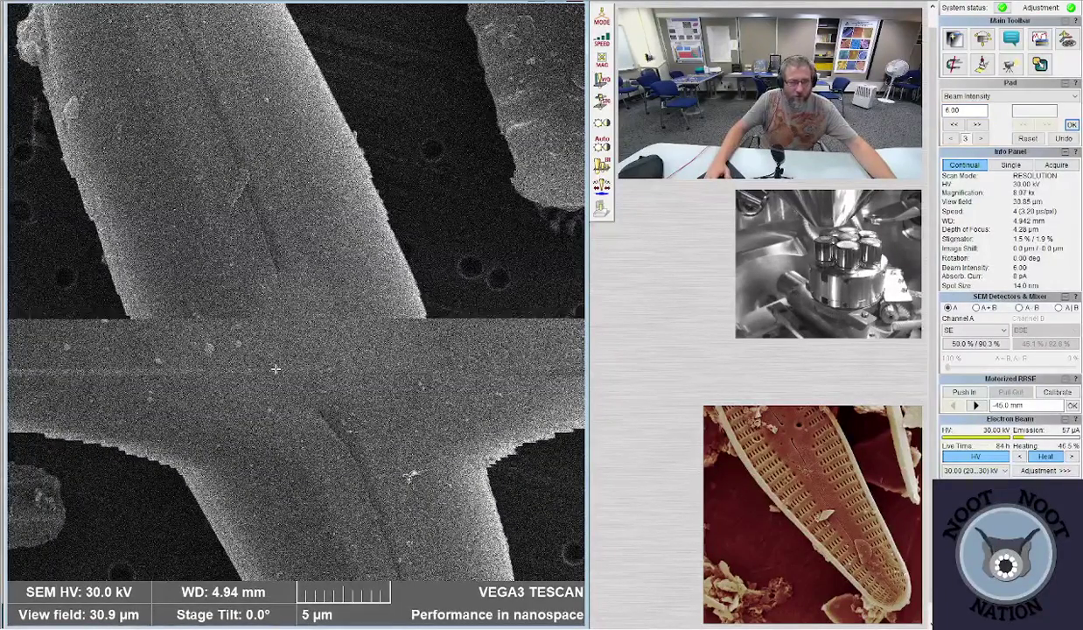
pyautogui.scroll(-3, 275, 369)
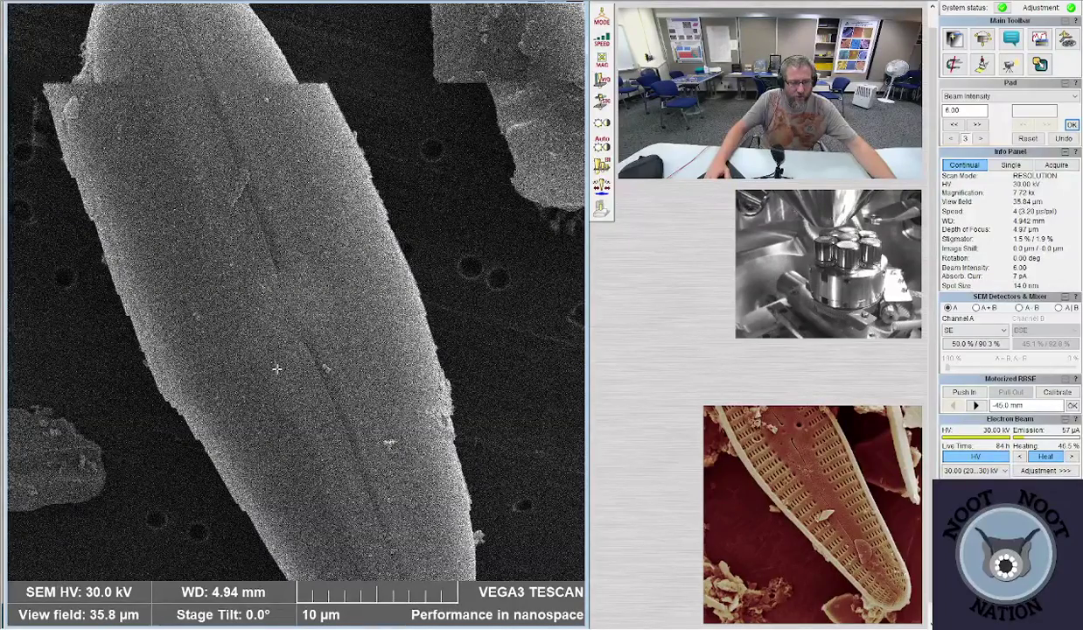
pyautogui.scroll(-3, 276, 369)
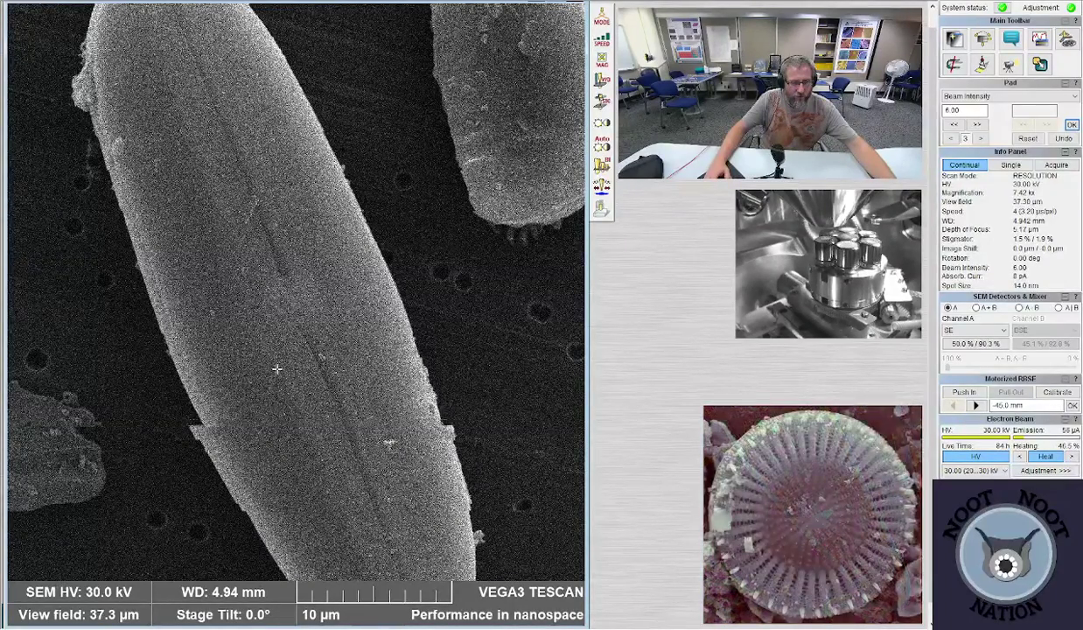
pyautogui.scroll(-1, 276, 369)
pyautogui.scroll(-3, 276, 370)
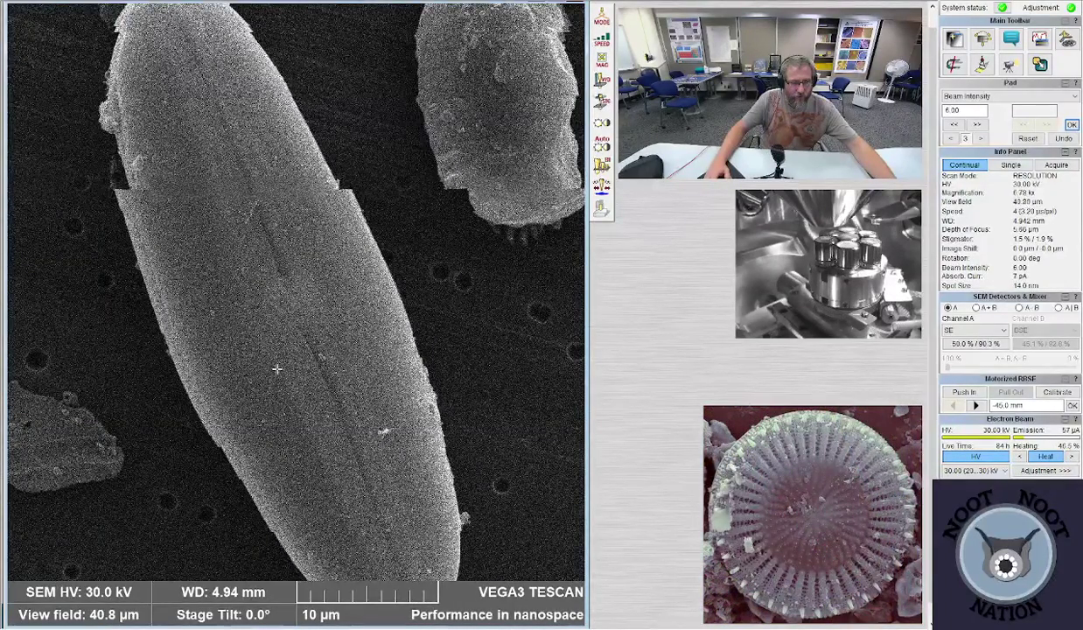
pyautogui.scroll(-4, 276, 369)
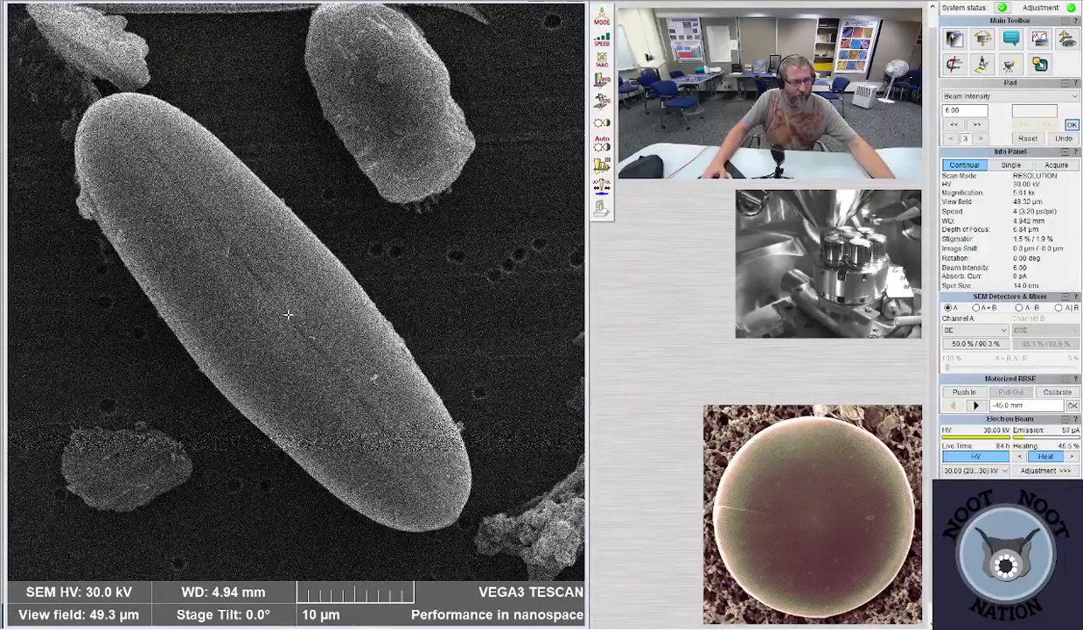
# - Magnify the oval diatom's surface beside the central groove to a 3.35 µm view field for focus and stigmator correction
pyautogui.scroll(5, 281, 310)
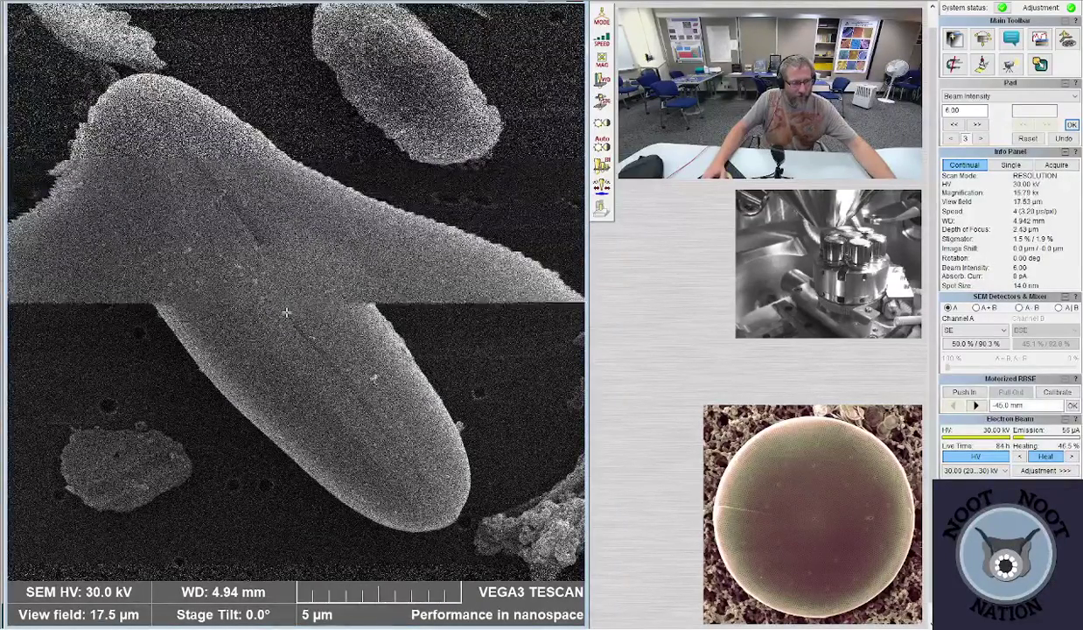
pyautogui.scroll(1, 286, 313)
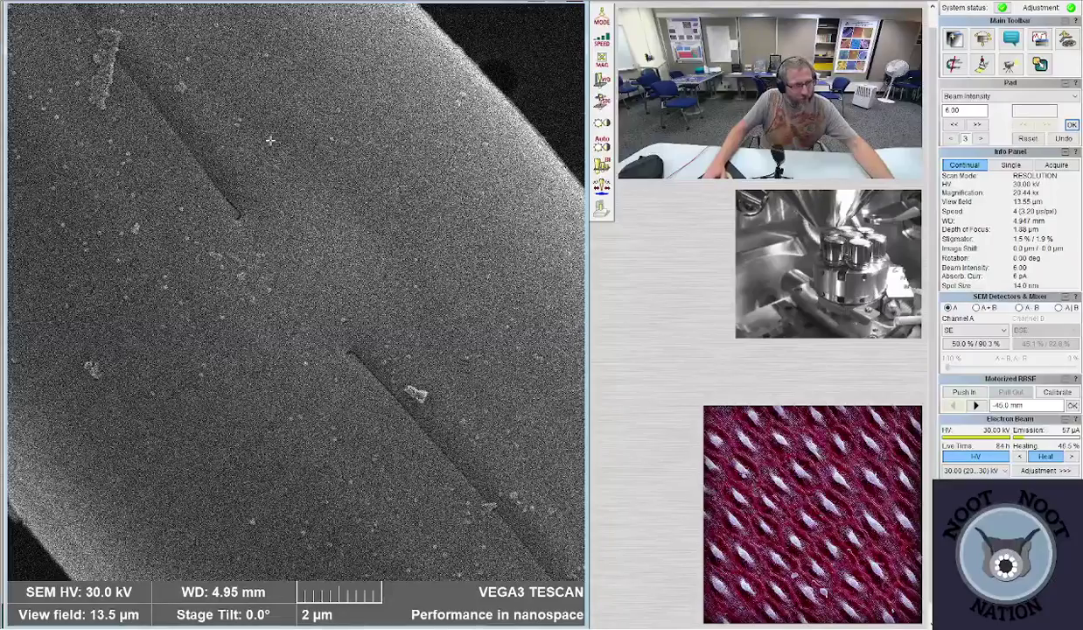
pyautogui.scroll(4, 261, 262)
pyautogui.scroll(3, 261, 261)
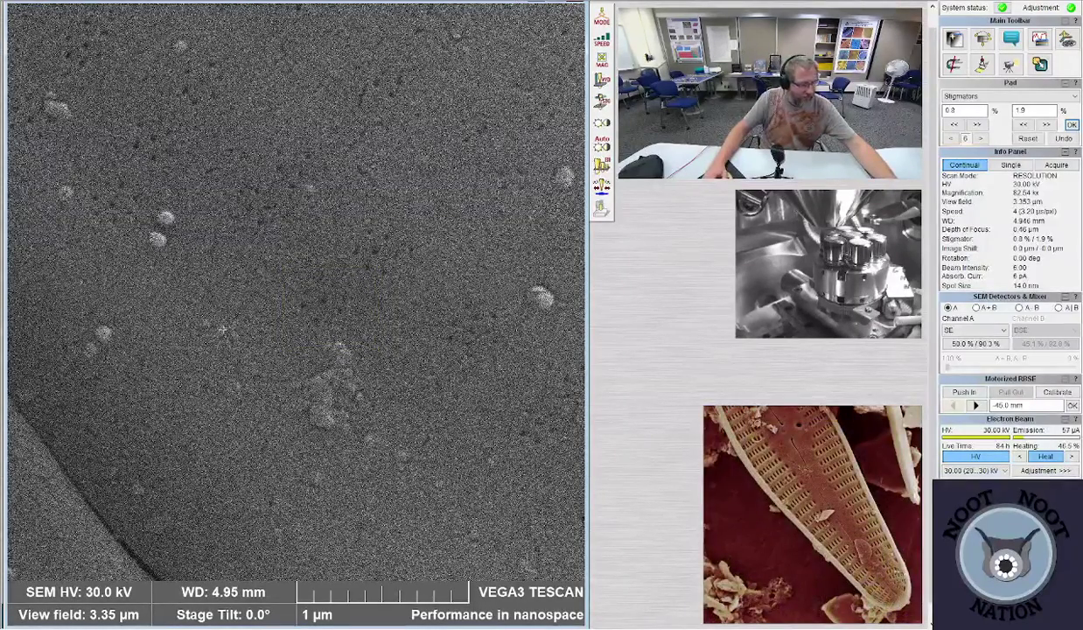
# - Frame the whole elongated oval diatom at a 38.7 µm view field and acquire its image at scan speed 7
pyautogui.scroll(-4, 203, 324)
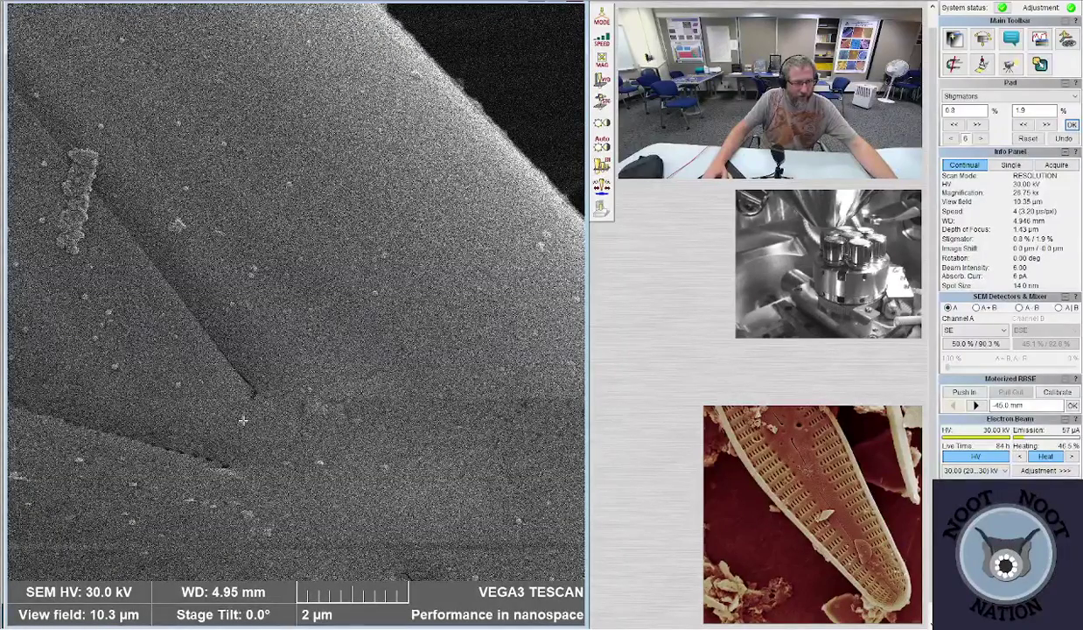
pyautogui.scroll(-4, 245, 459)
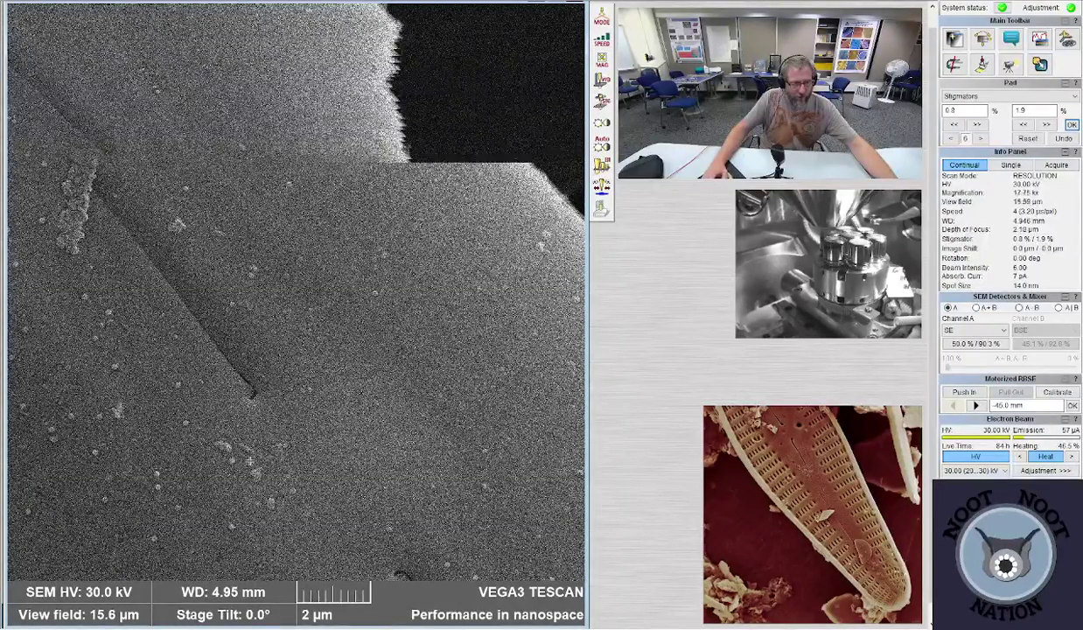
pyautogui.scroll(-3, 249, 458)
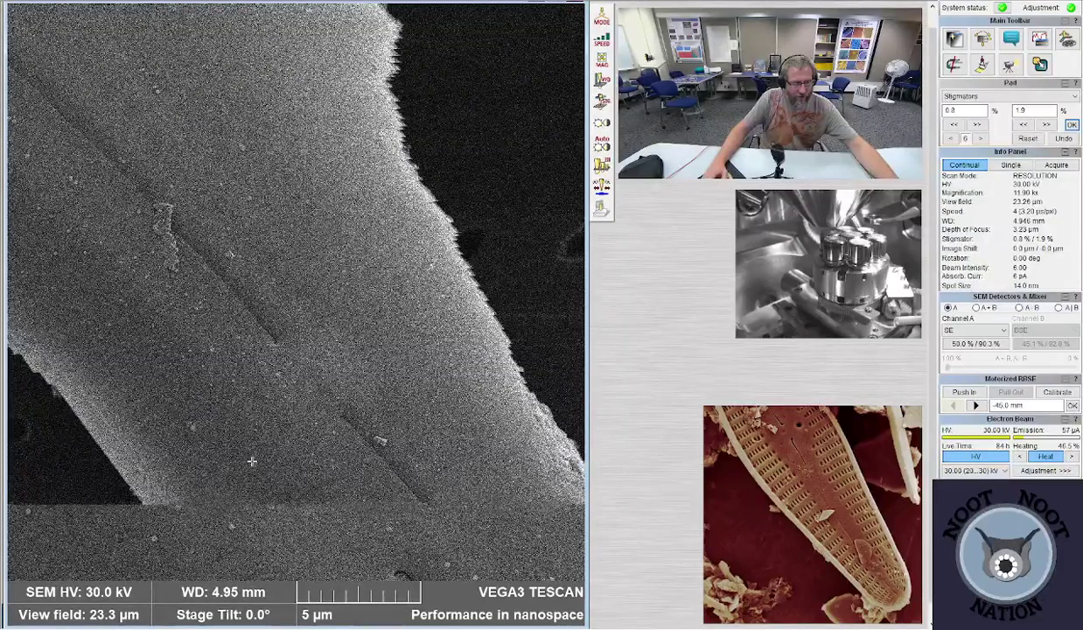
pyautogui.scroll(-3, 252, 460)
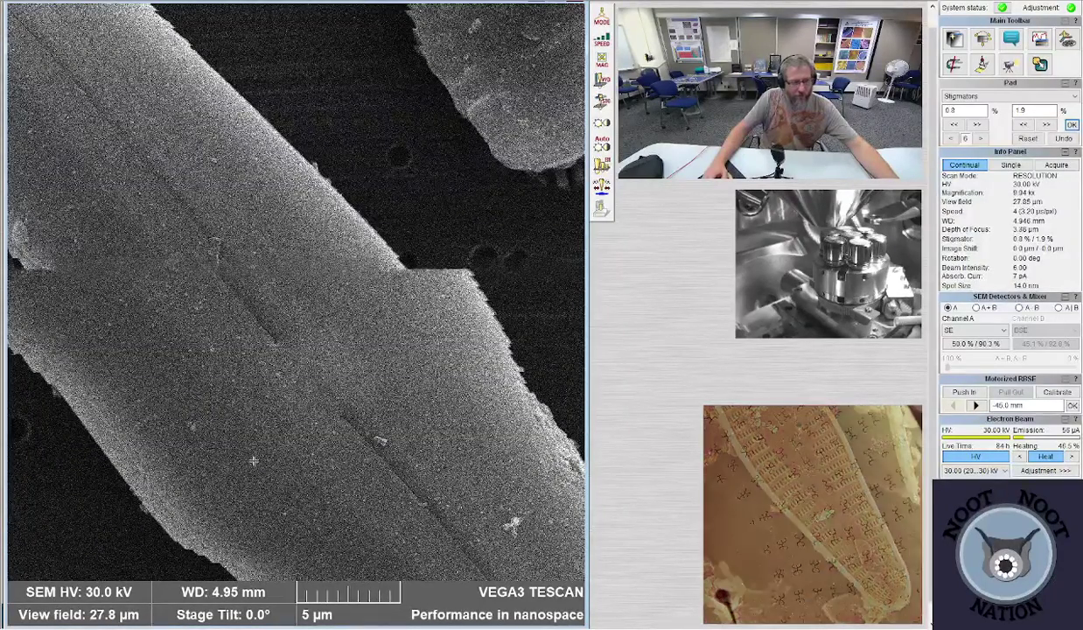
pyautogui.scroll(-2, 255, 460)
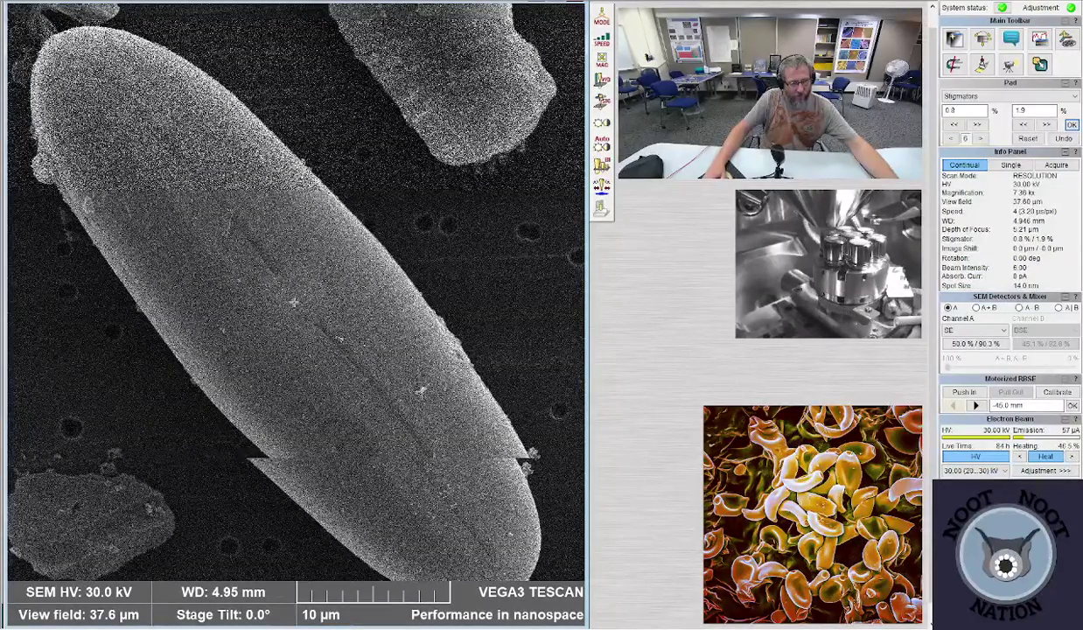
pyautogui.scroll(-1, 295, 289)
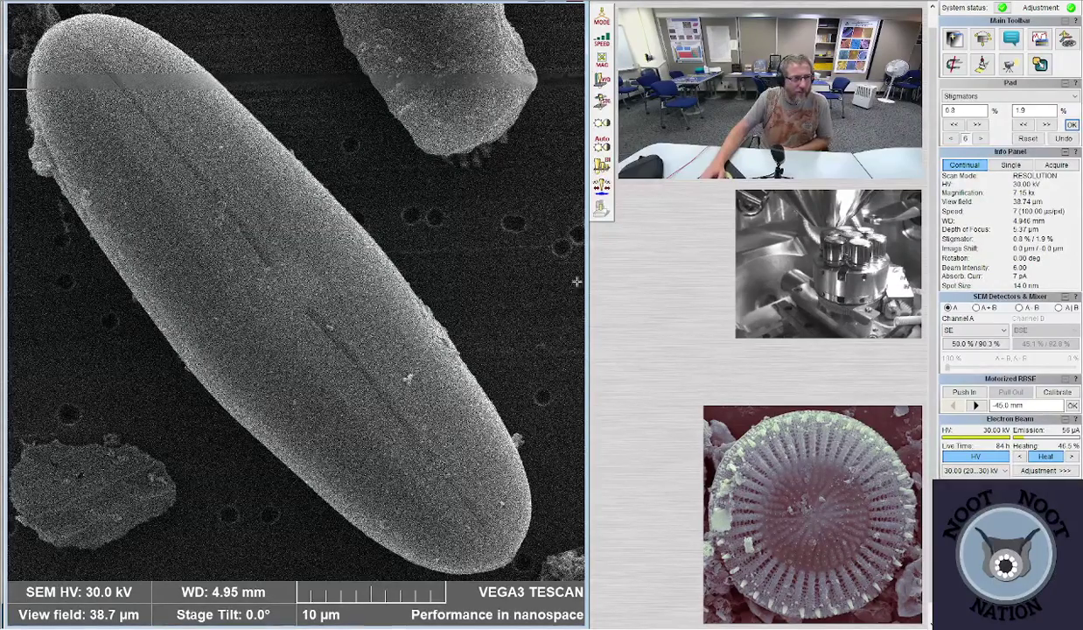
pyautogui.click(600, 208)
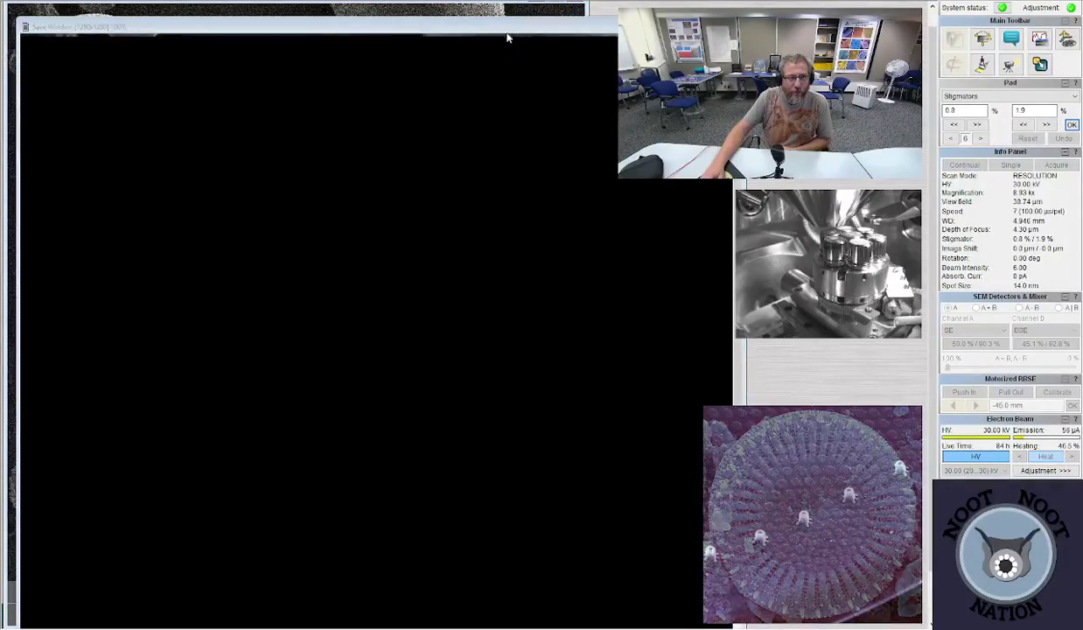
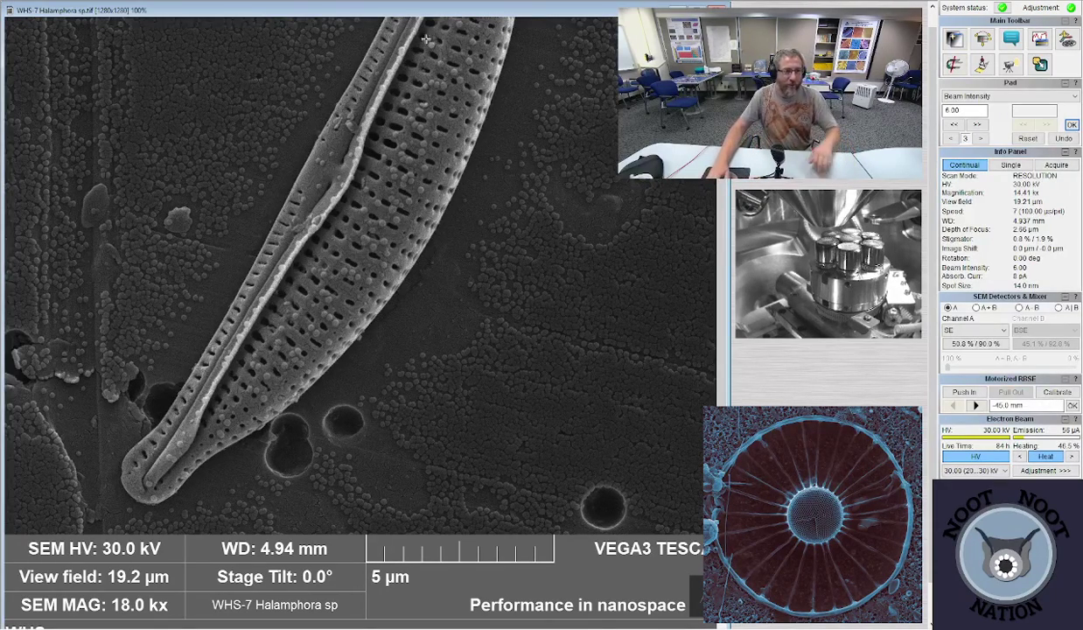
# - Close the captured Halamphora image and widen the live view field to 72.9 µm at scan speed 1
pyautogui.press('Escape')
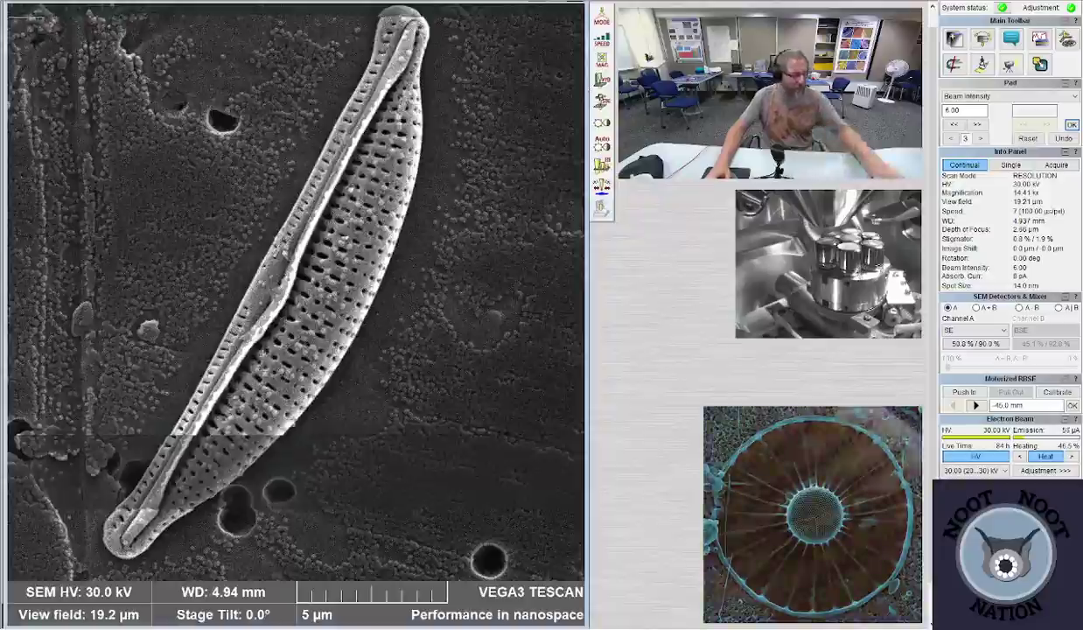
pyautogui.scroll(-5, 293, 293)
pyautogui.scroll(1, 293, 293)
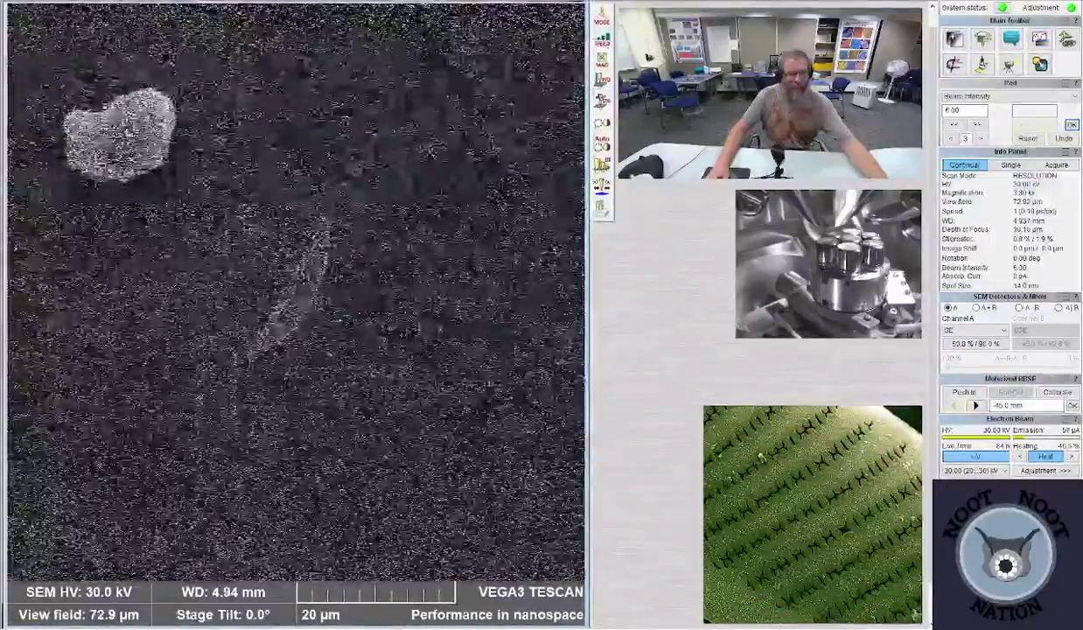
# - Set the scan speed to 4 and widen the live view field to 599 µm to survey the surrounding sample
pyautogui.press('4')
pyautogui.scroll(-3, 326, 304)
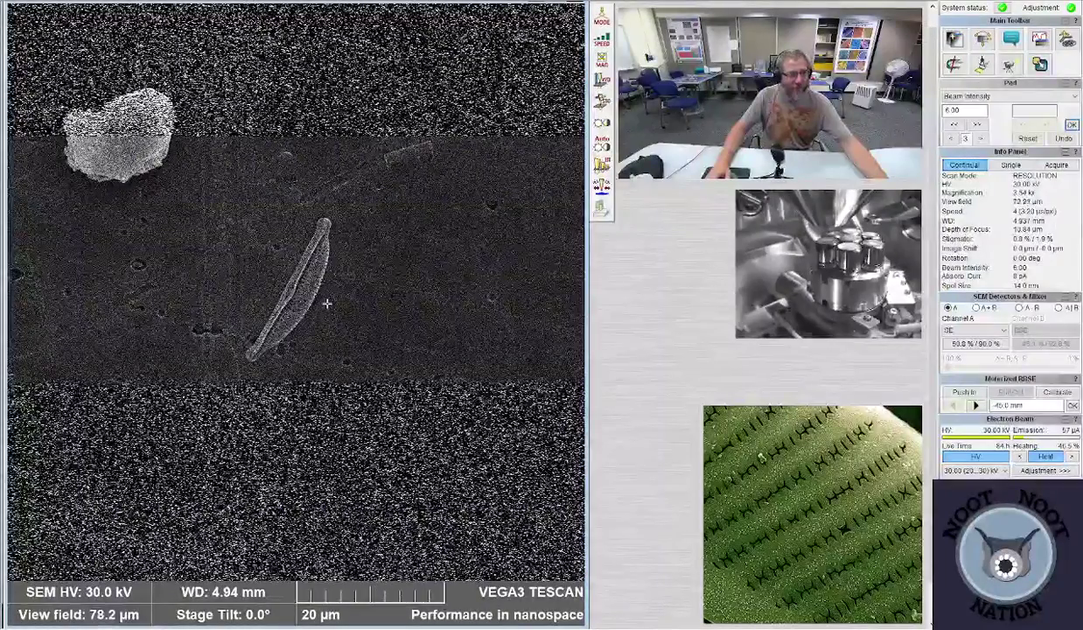
pyautogui.scroll(-3, 326, 304)
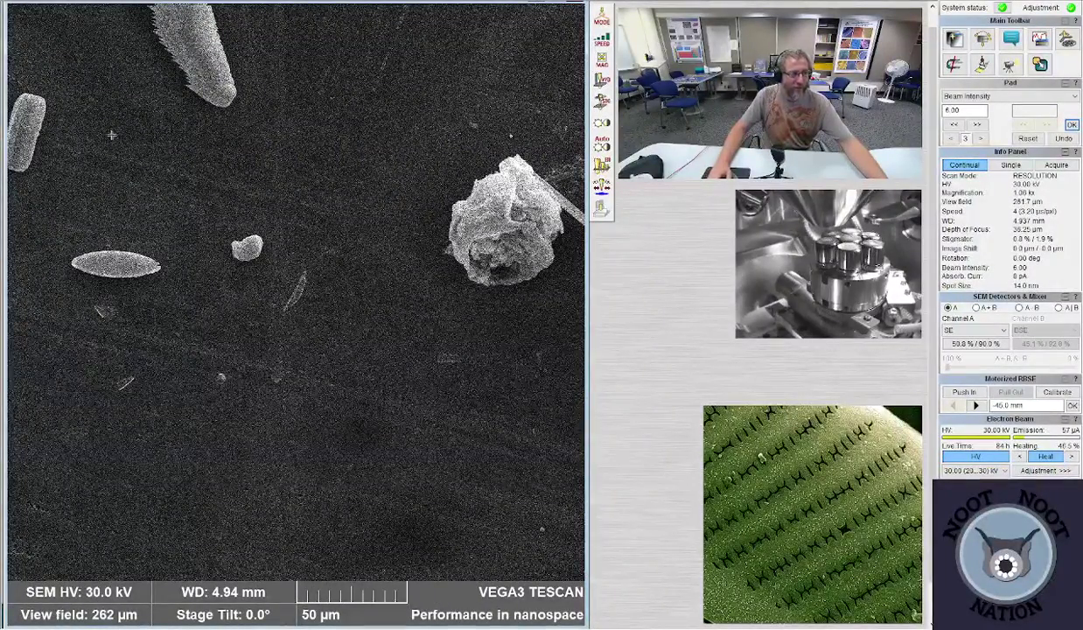
pyautogui.scroll(-4, 111, 134)
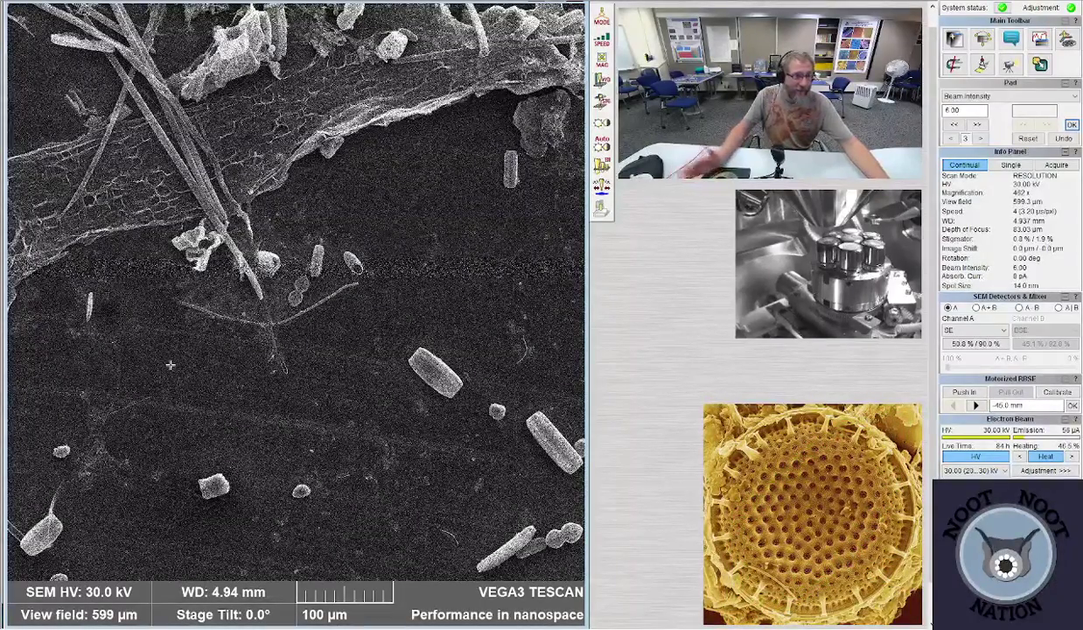
# - Inspect the figure-eight-shaped diatom at a 57.5 µm view field and widen back out to 183 µm
pyautogui.scroll(10, 306, 332)
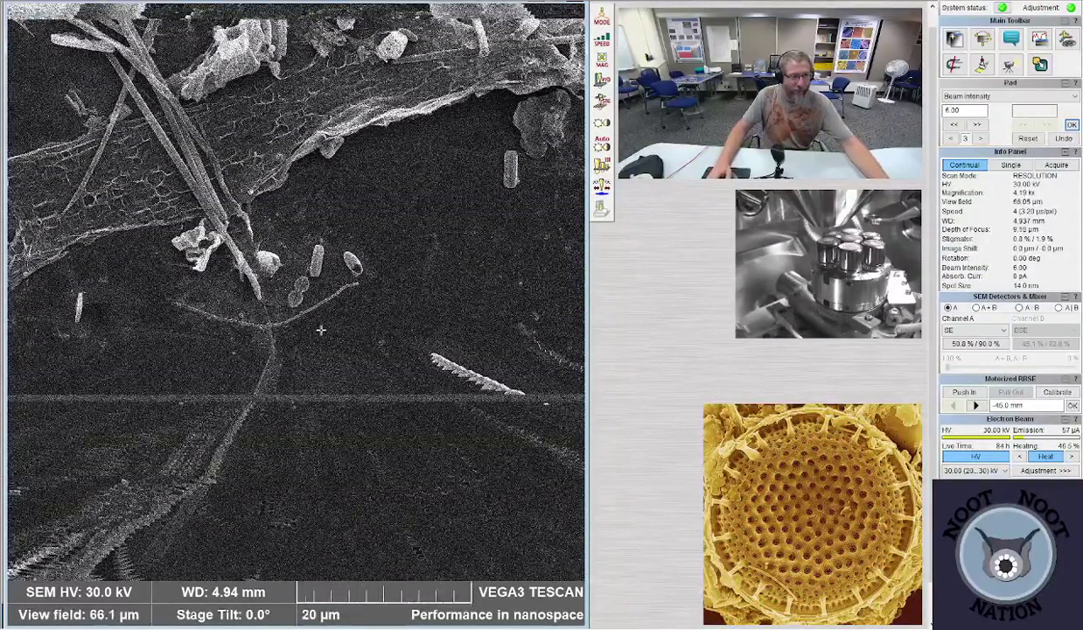
pyautogui.scroll(1, 315, 320)
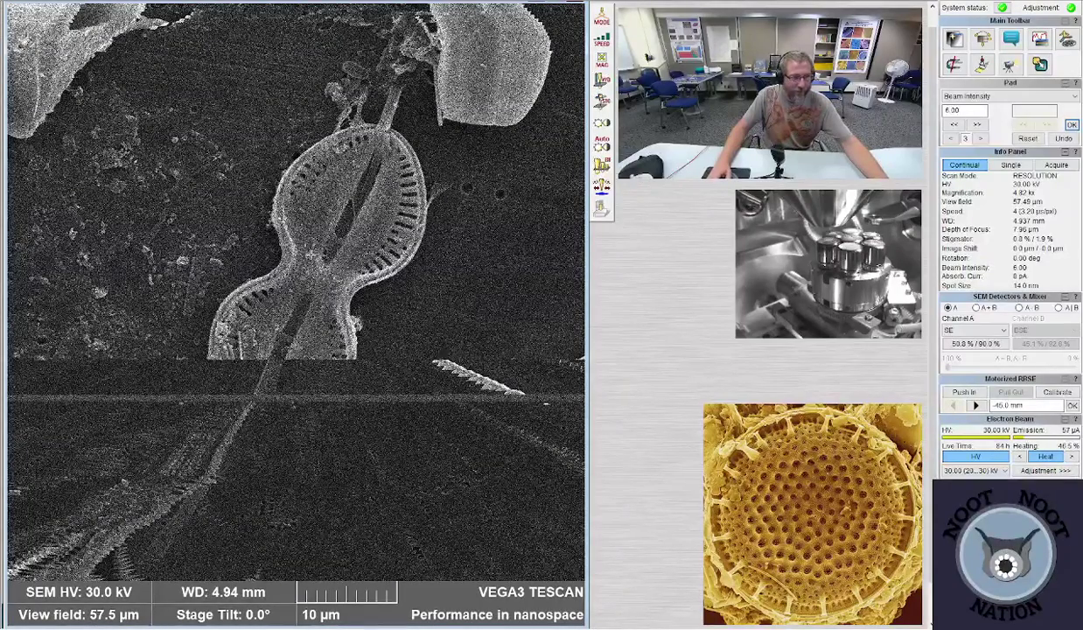
pyautogui.scroll(-5, 315, 319)
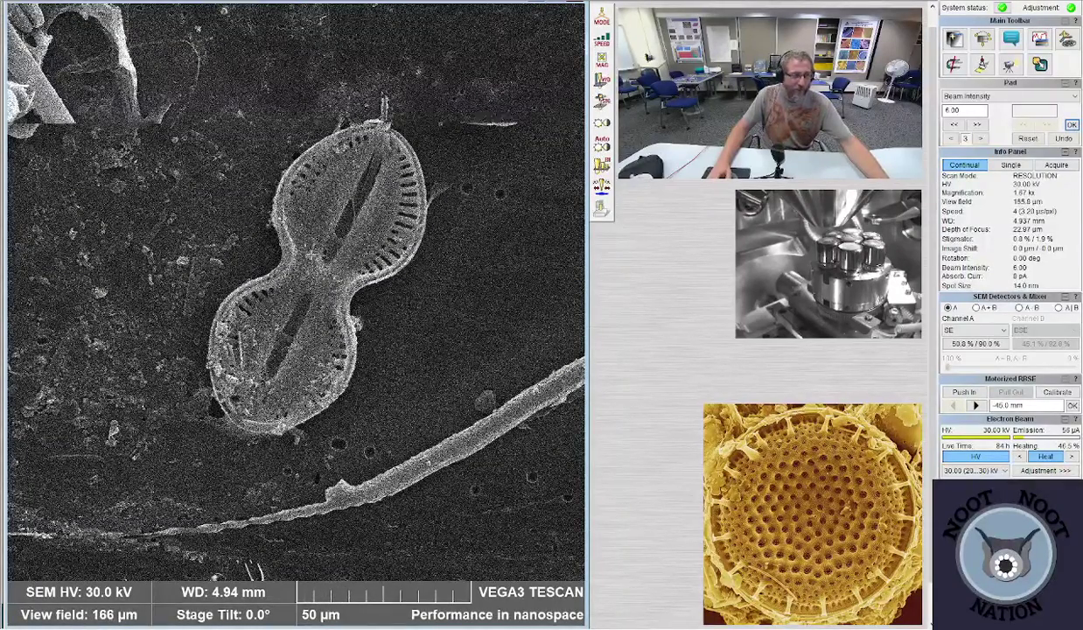
pyautogui.scroll(-1, 313, 254)
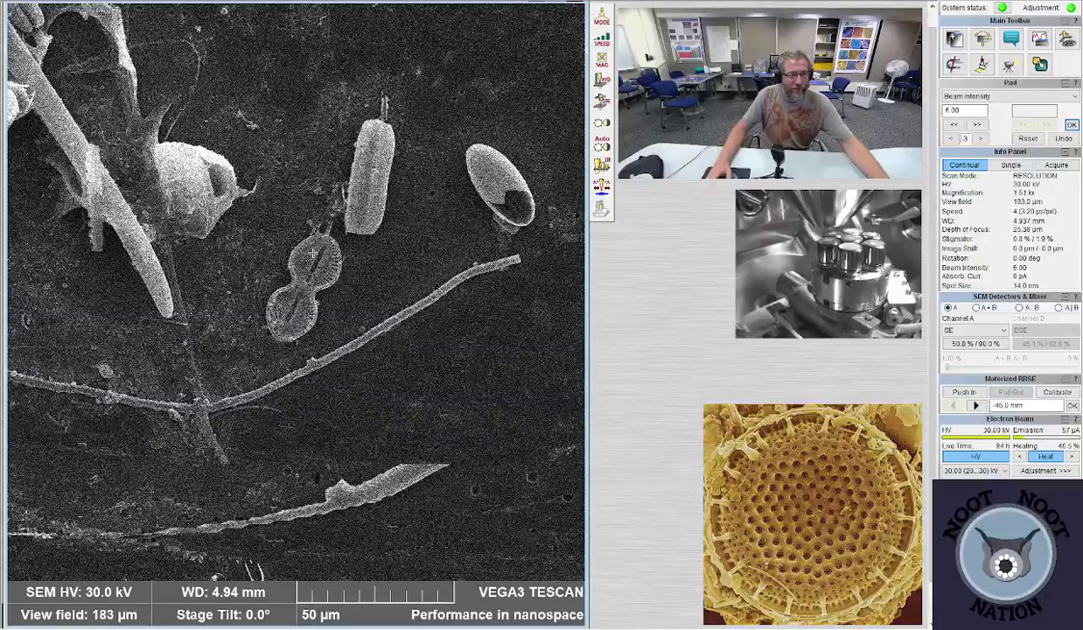
# - Set the beam intensity to 10.00 and widen the view field to 1.33 mm
pyautogui.scroll(-3, 312, 254)
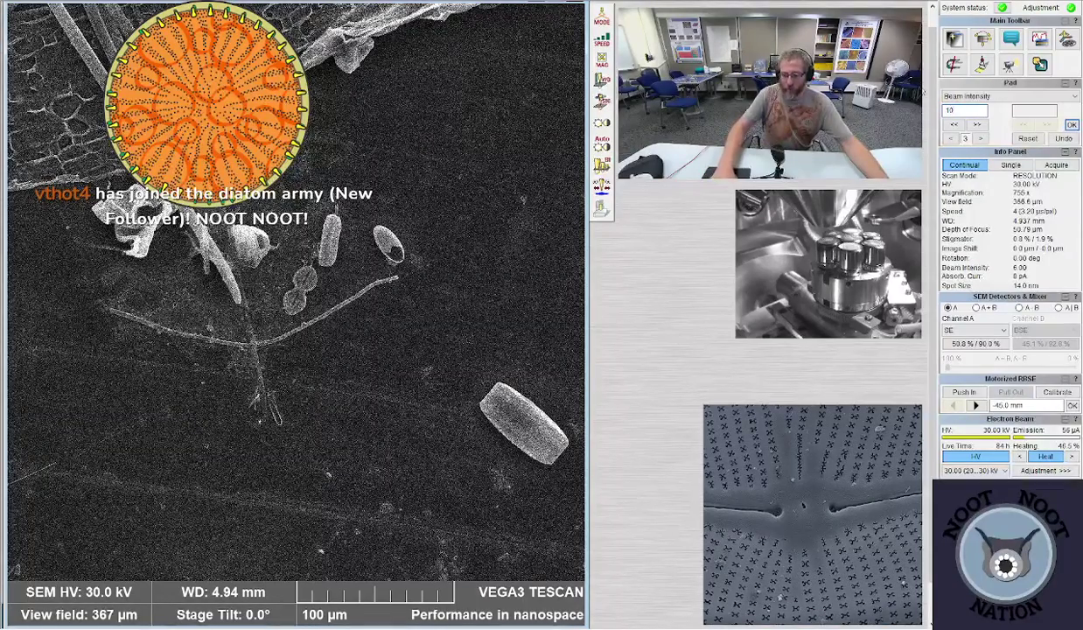
pyautogui.press('Return')
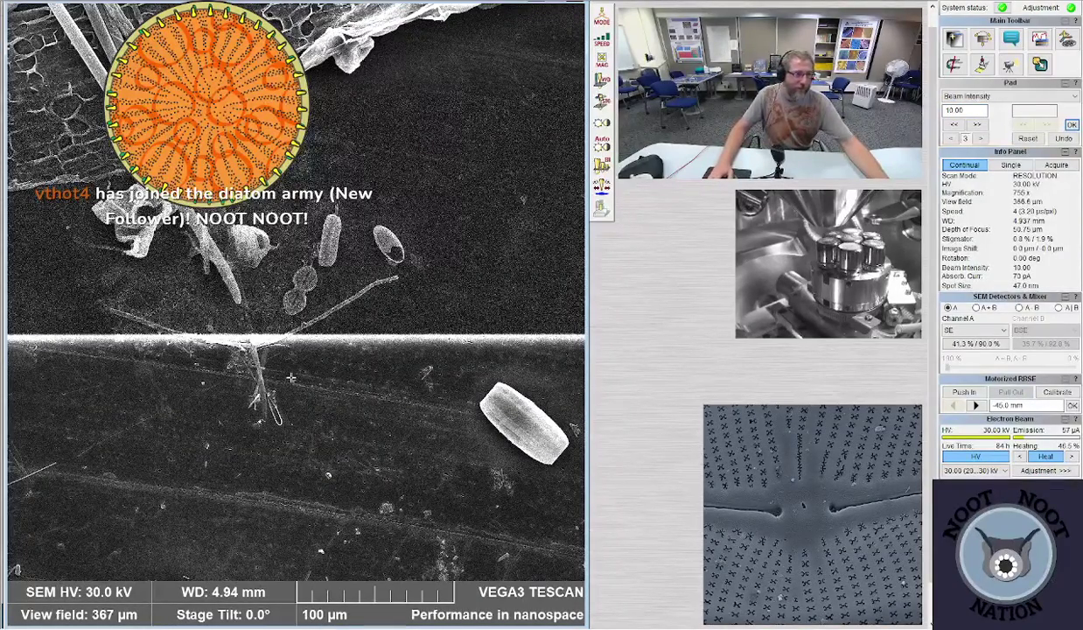
pyautogui.scroll(-4, 180, 341)
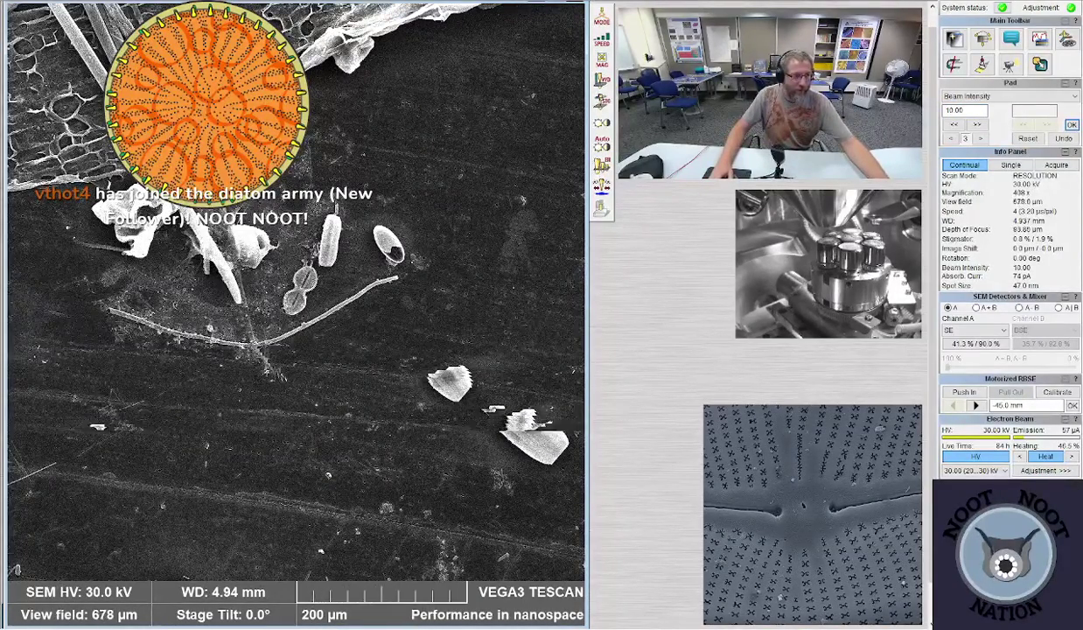
pyautogui.scroll(-1, 179, 340)
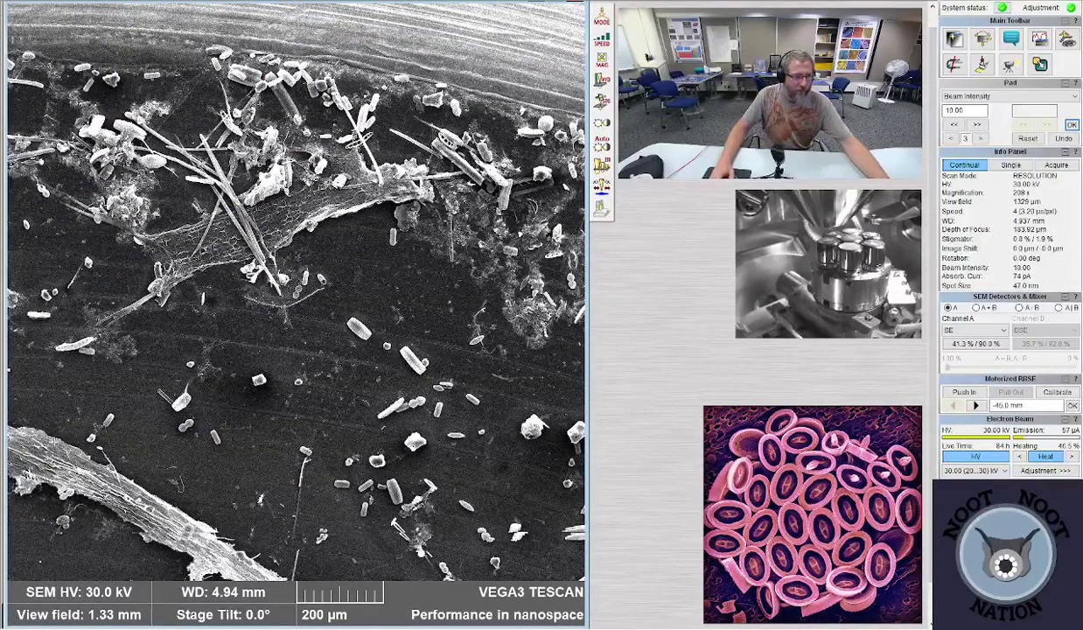
# - Move the stage past the fibrous strand to fresh areas of scattered diatoms at the 1.33 mm view field
pyautogui.doubleClick(26, 473)
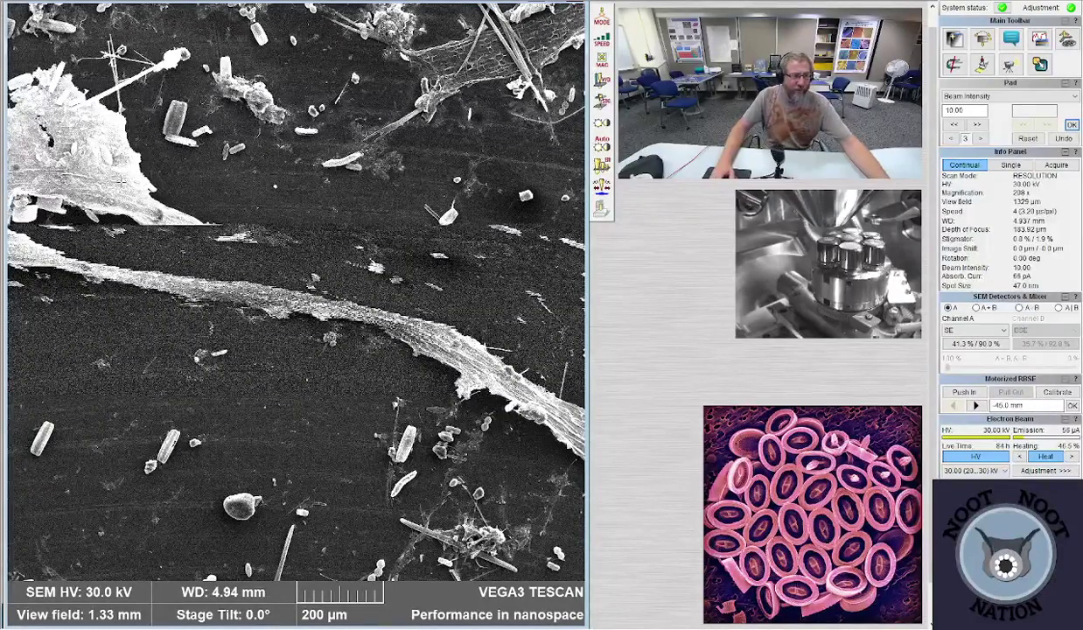
pyautogui.doubleClick(55, 448)
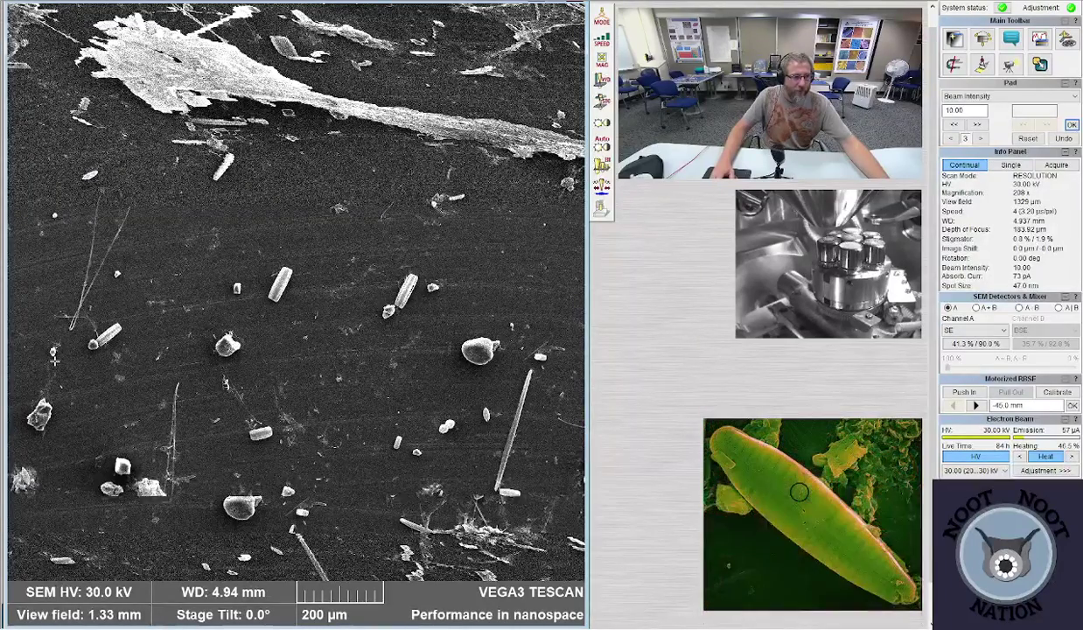
pyautogui.doubleClick(54, 359)
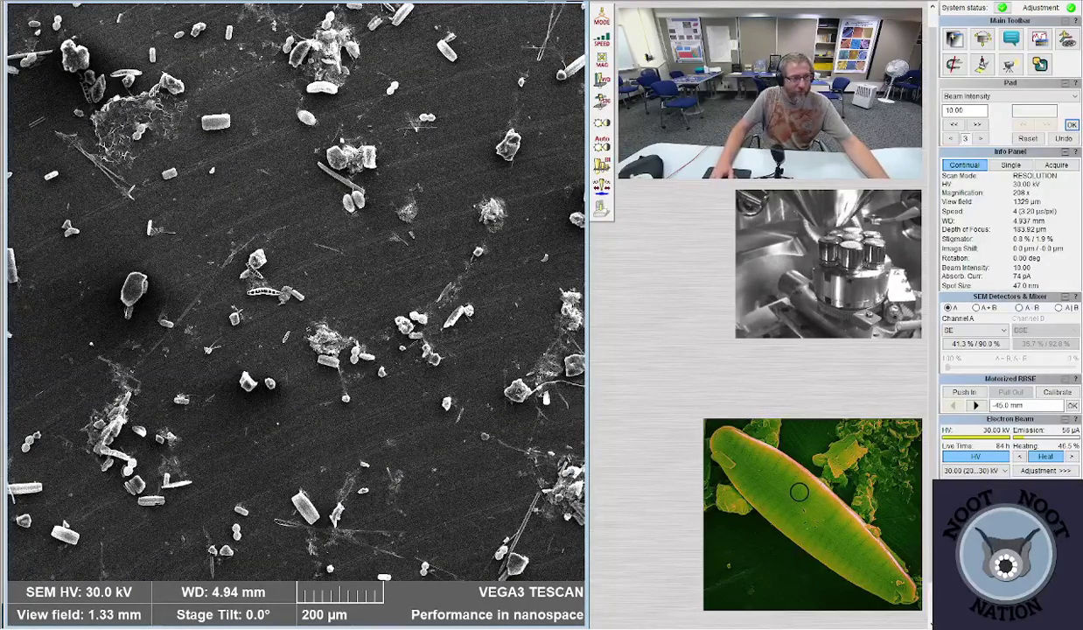
# - Examine the oval diatom at the debris patch's edge at a 160 µm view field and widen back to 1.09 mm
pyautogui.scroll(5, 288, 321)
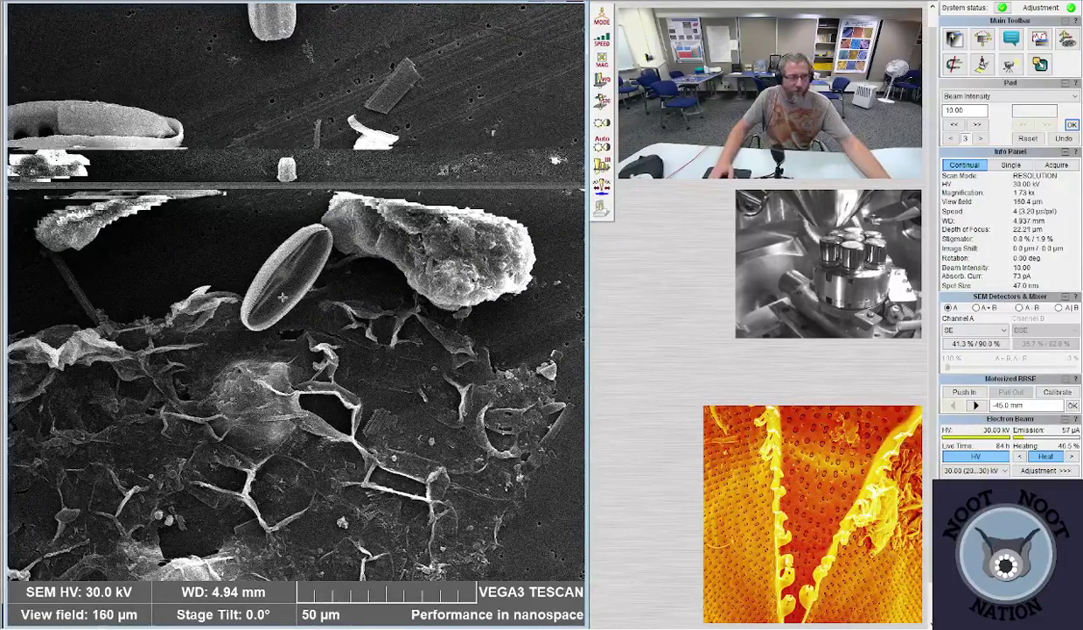
pyautogui.scroll(-3, 283, 297)
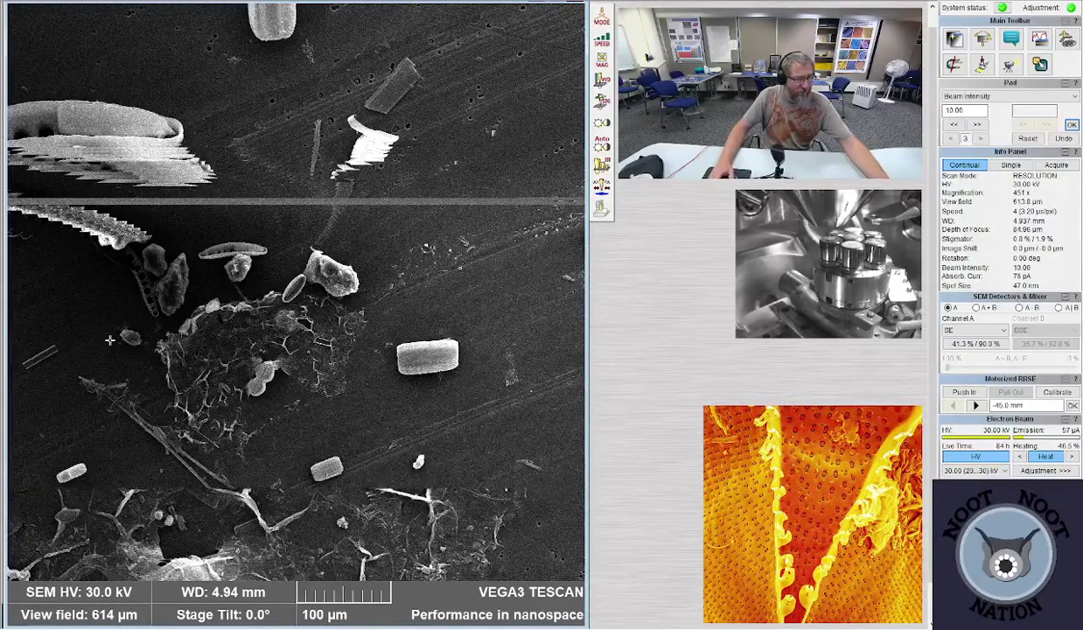
pyautogui.scroll(-3, 108, 459)
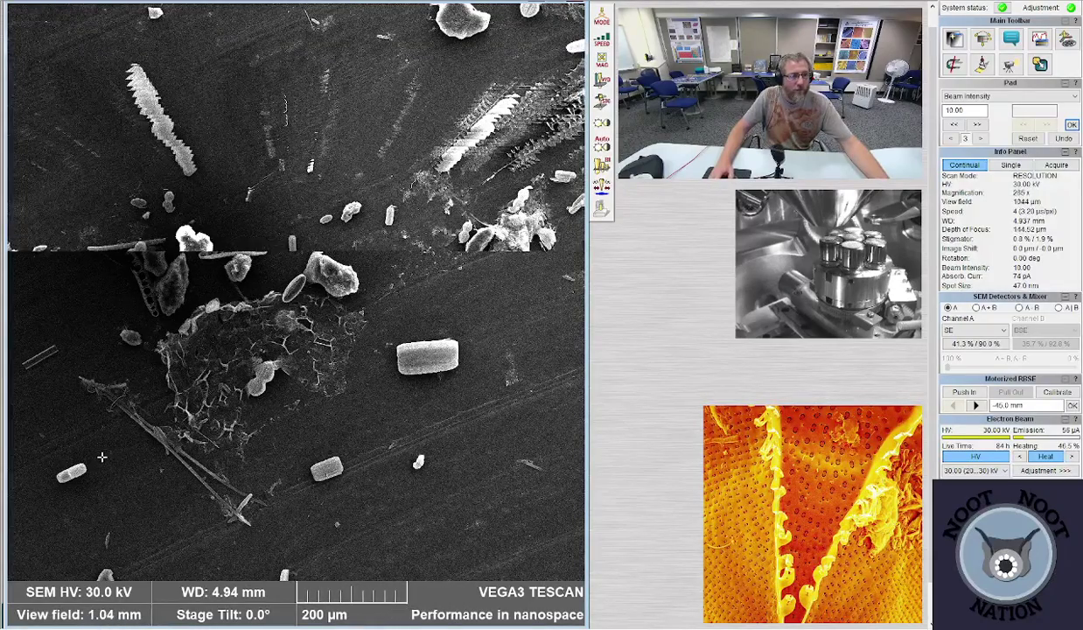
pyautogui.scroll(-1, 101, 455)
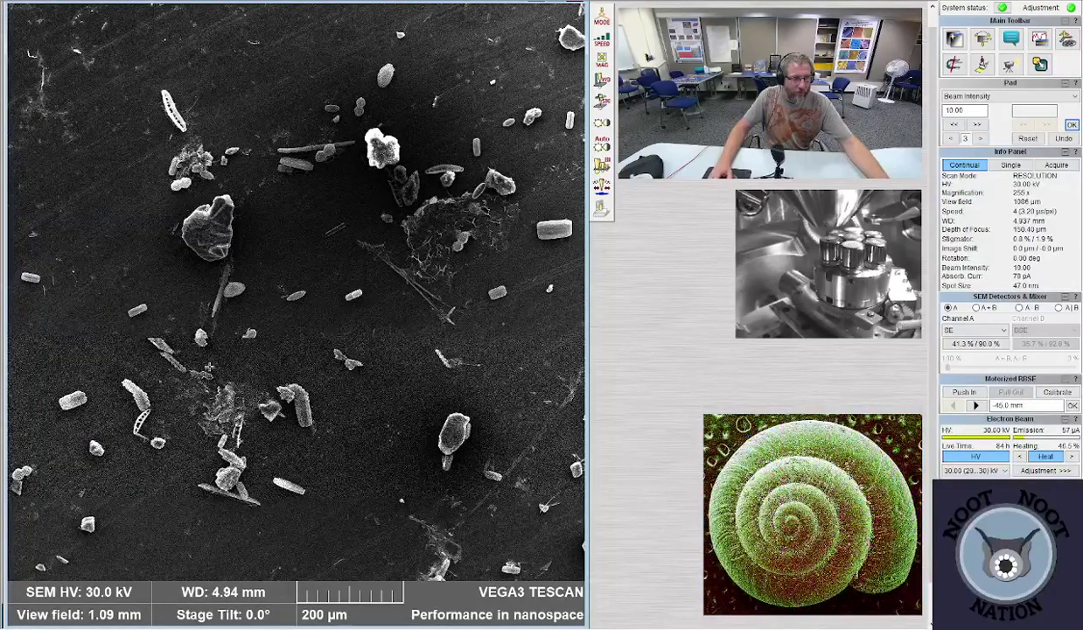
# - Centre the perforated elliptical diatom with the smaller one beside it and magnify it to a 28.2 µm view field
pyautogui.scroll(5, 289, 313)
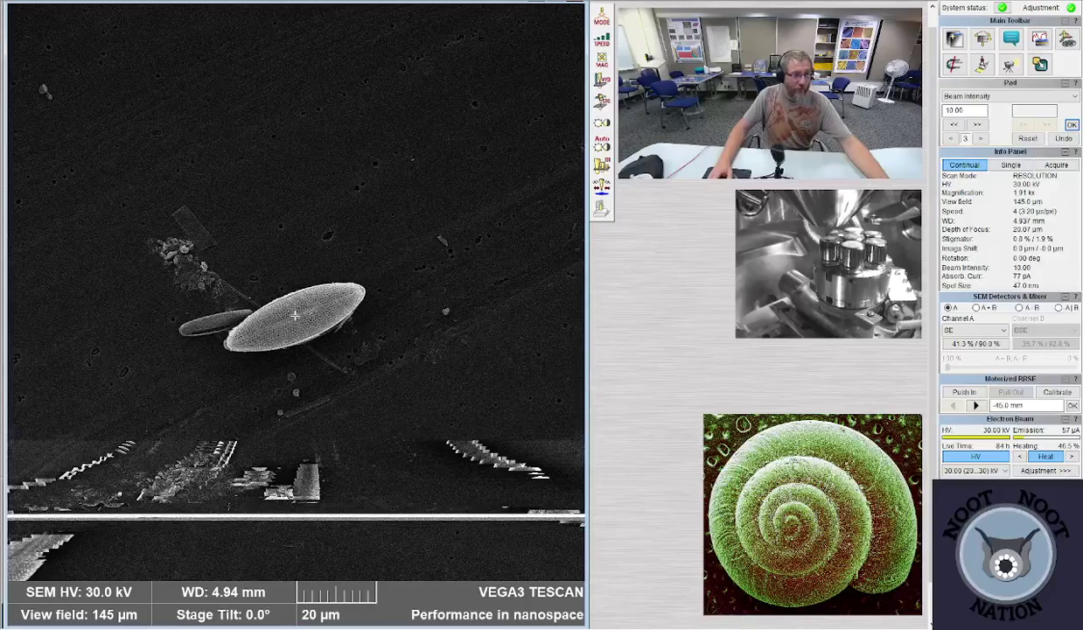
pyautogui.scroll(2, 299, 317)
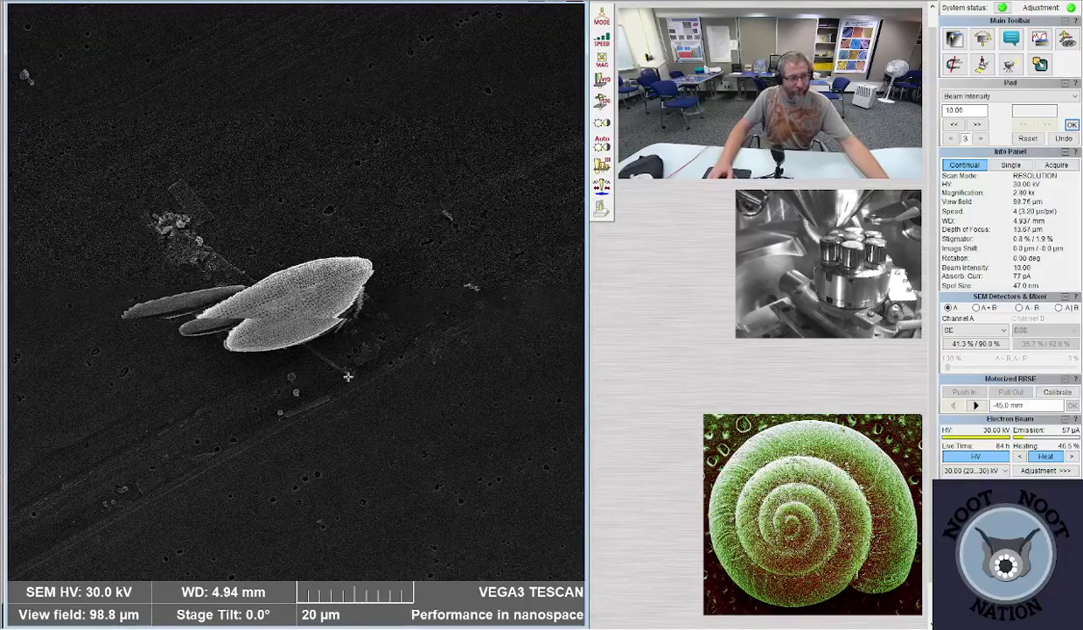
pyautogui.scroll(3, 355, 373)
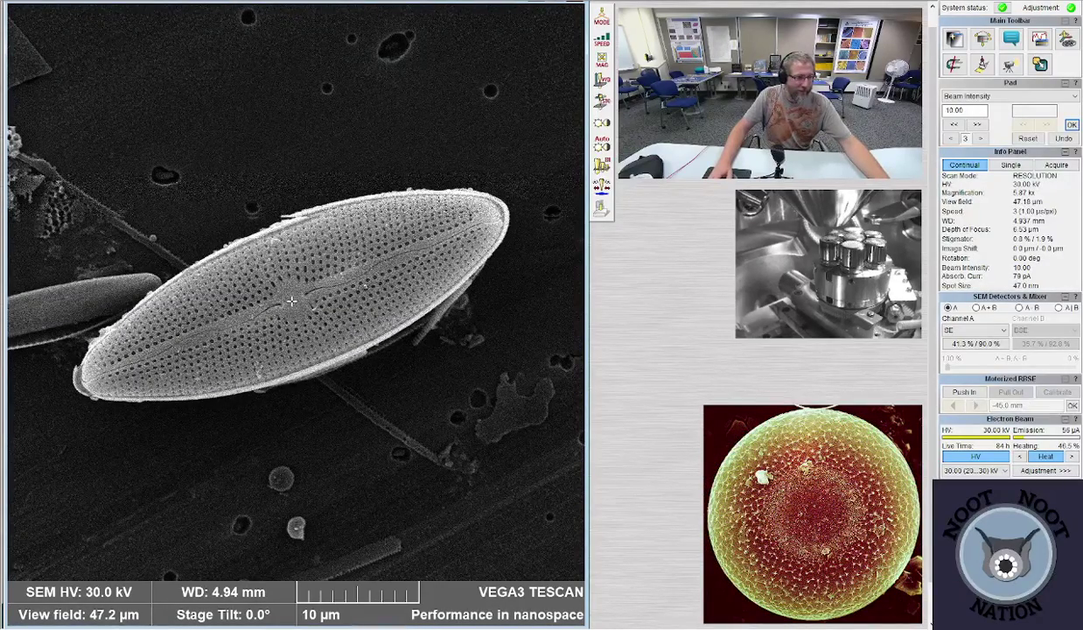
pyautogui.scroll(1, 292, 301)
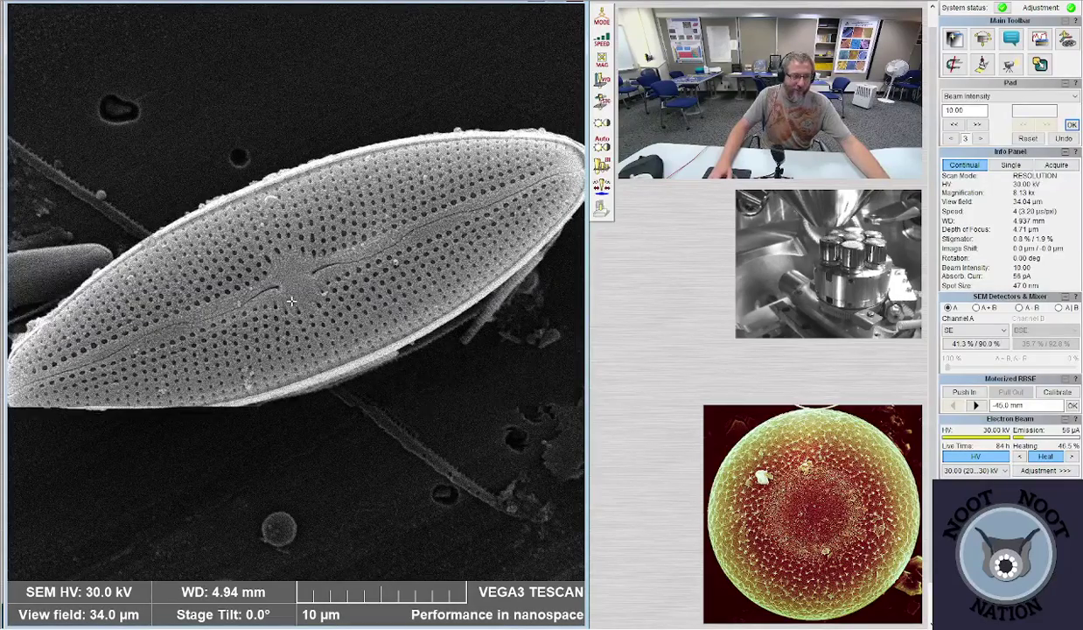
pyautogui.scroll(3, 305, 279)
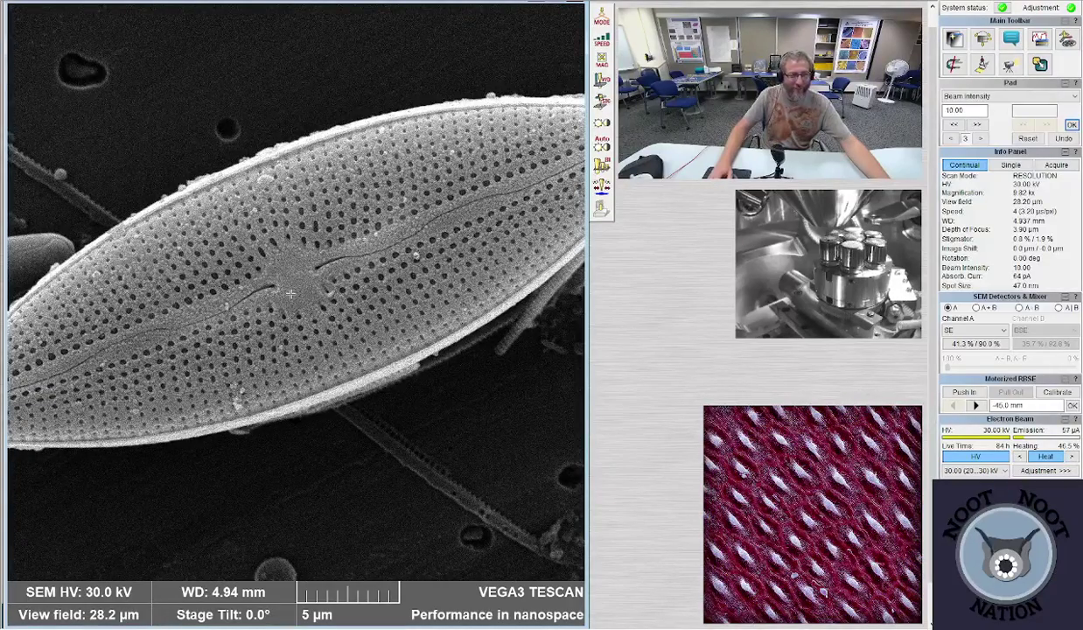
# - Set the beam intensity to 6.00, turn the elliptical diatom diagonally and frame it whole at a 34.3 µm view field
pyautogui.scroll(5, 290, 294)
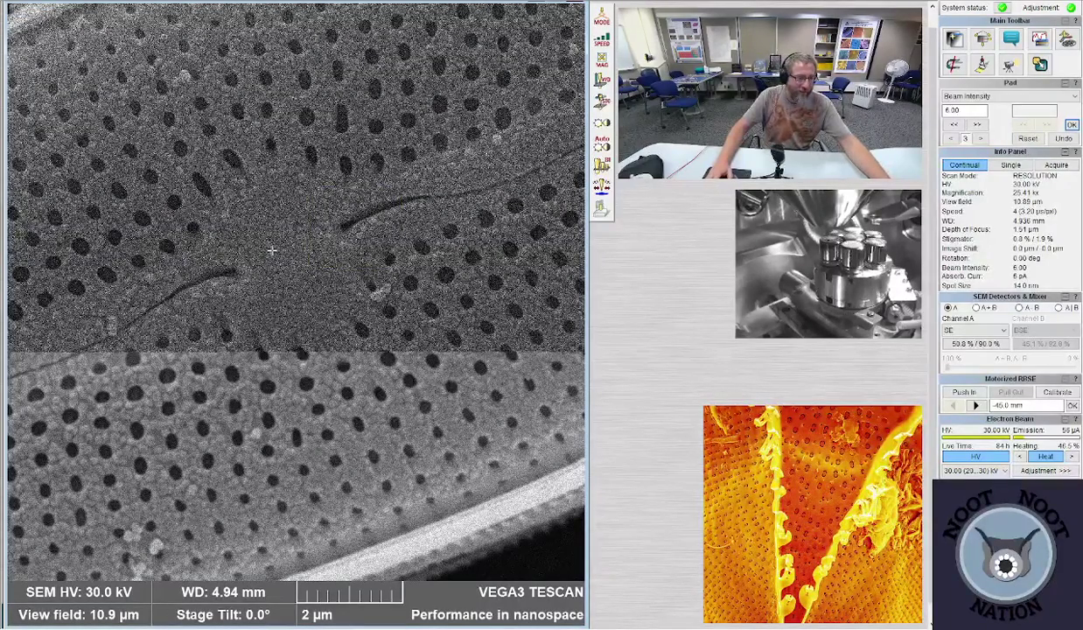
pyautogui.scroll(-3, 272, 251)
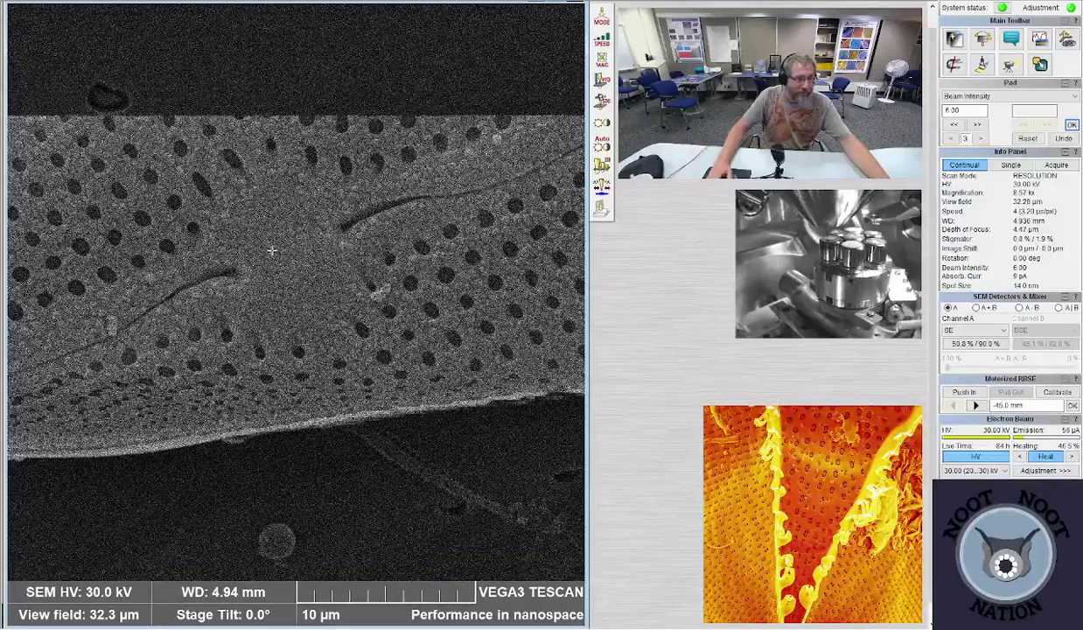
pyautogui.scroll(-1, 272, 251)
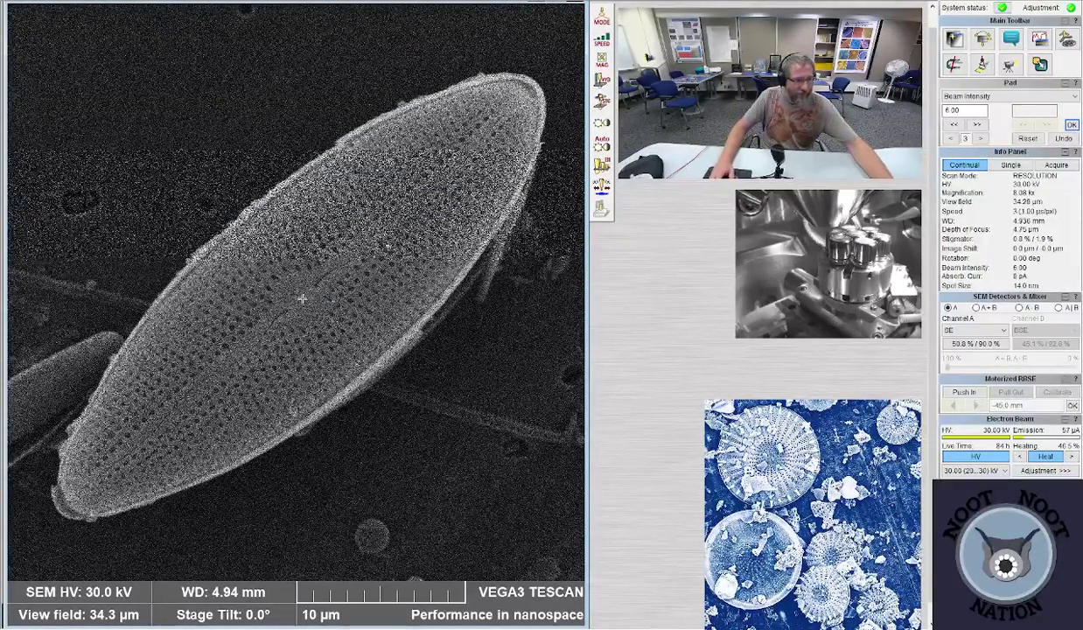
# - Magnify the diatom's centre between the two groove ends to an 8.96 µm view field and refocus
pyautogui.scroll(5, 304, 303)
pyautogui.scroll(1, 302, 298)
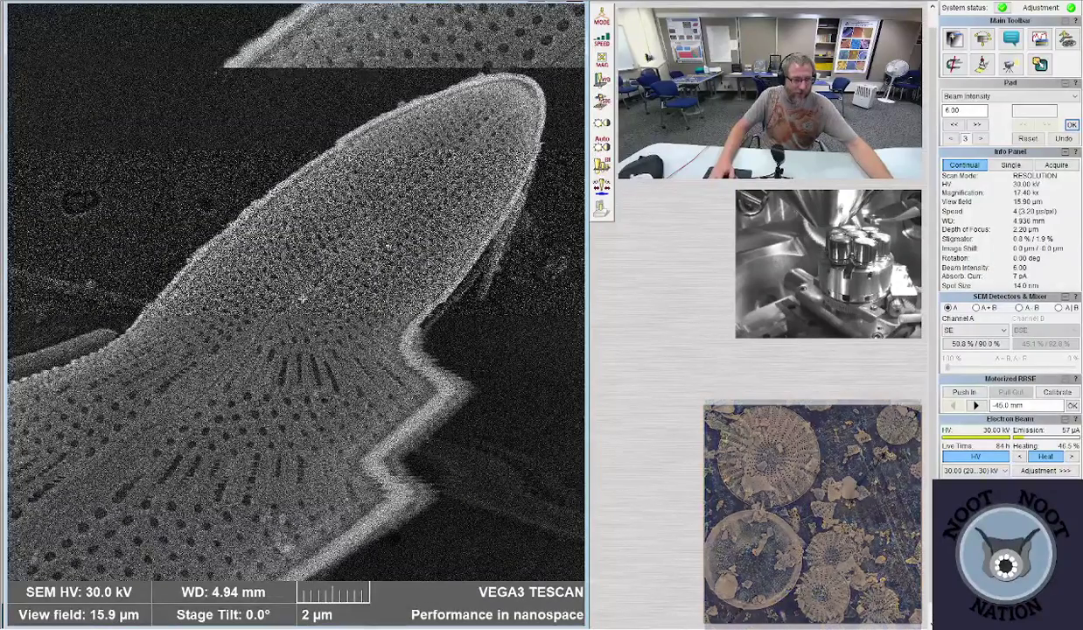
pyautogui.scroll(2, 335, 359)
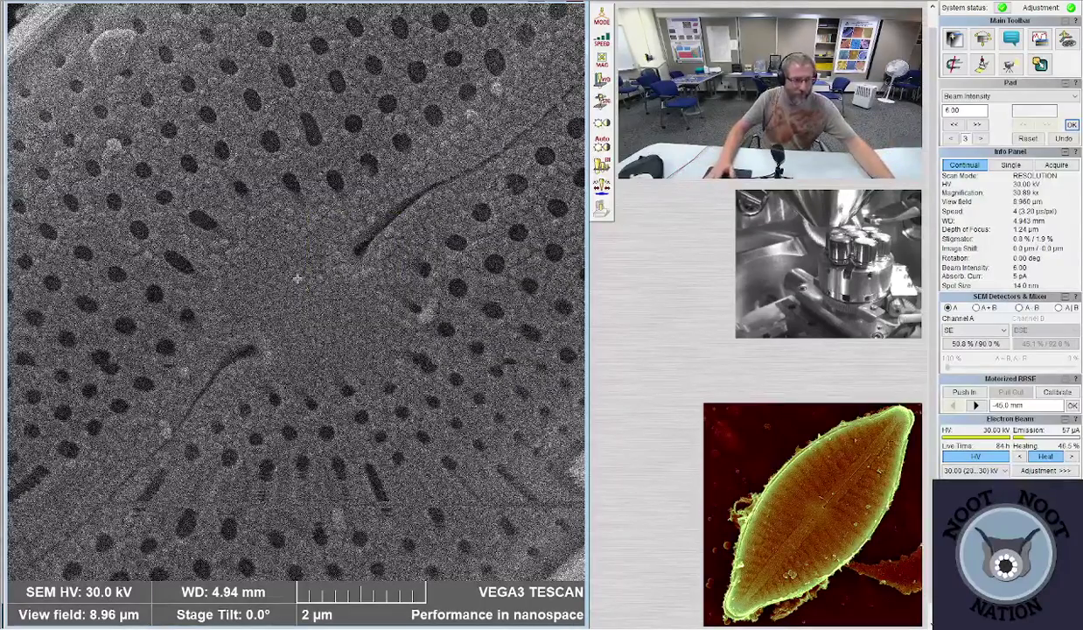
# - Frame the whole diagonal elliptical diatom at a 30.5 µm view field
pyautogui.scroll(-5, 298, 278)
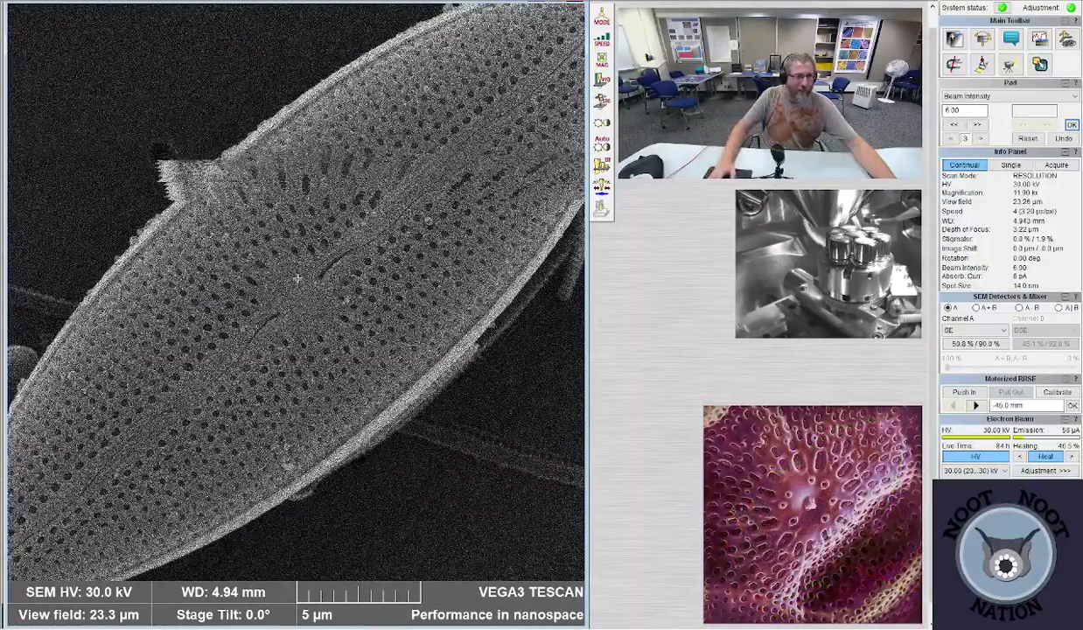
pyautogui.scroll(-1, 298, 278)
pyautogui.scroll(-2, 295, 280)
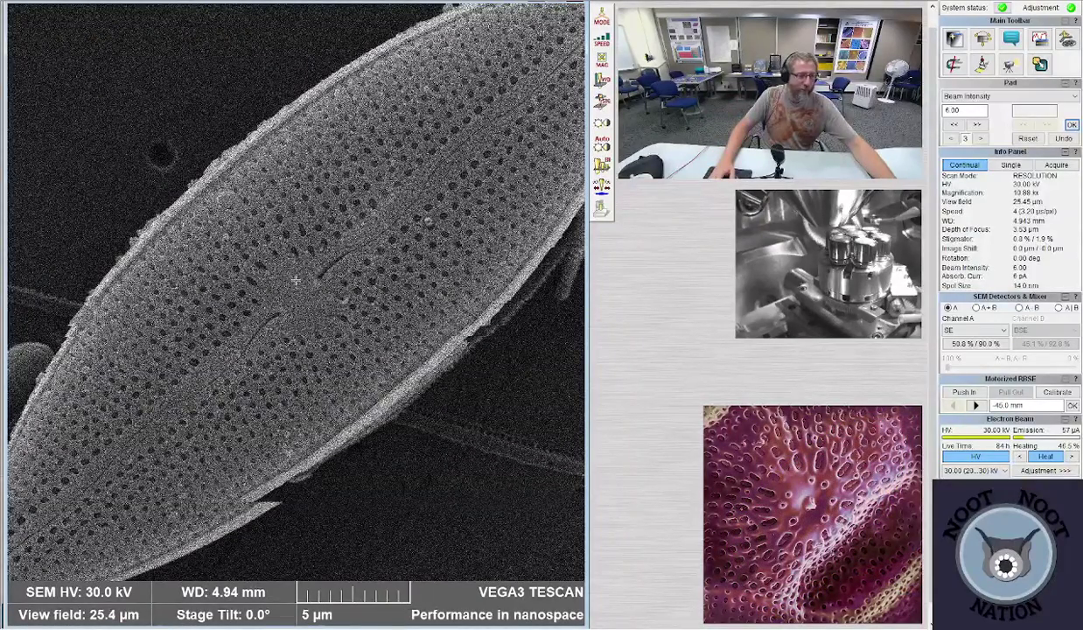
pyautogui.scroll(-3, 295, 280)
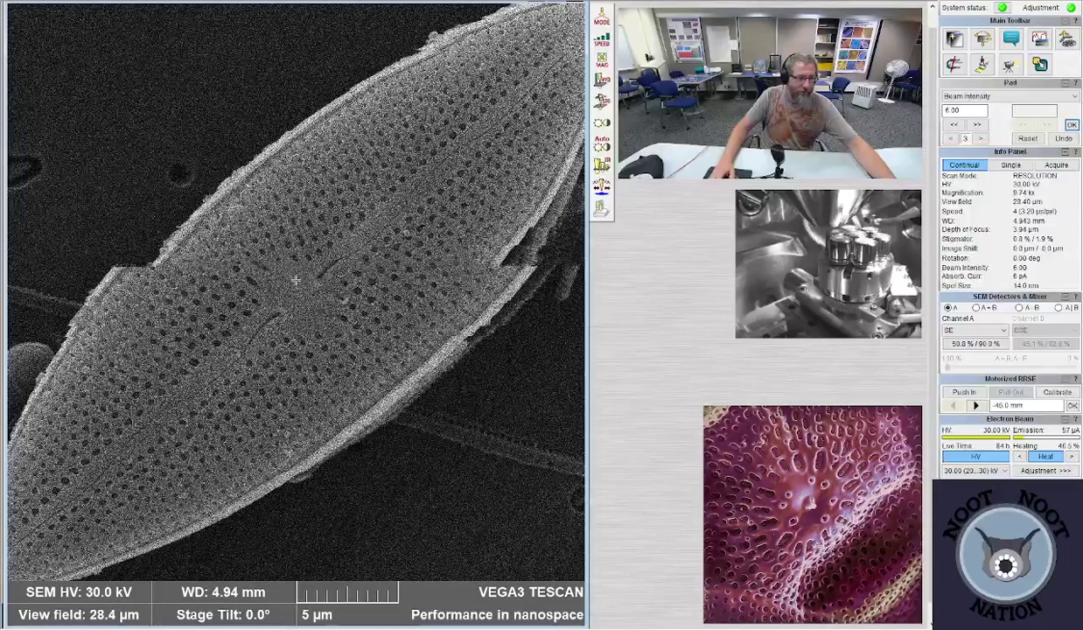
pyautogui.scroll(-1, 296, 280)
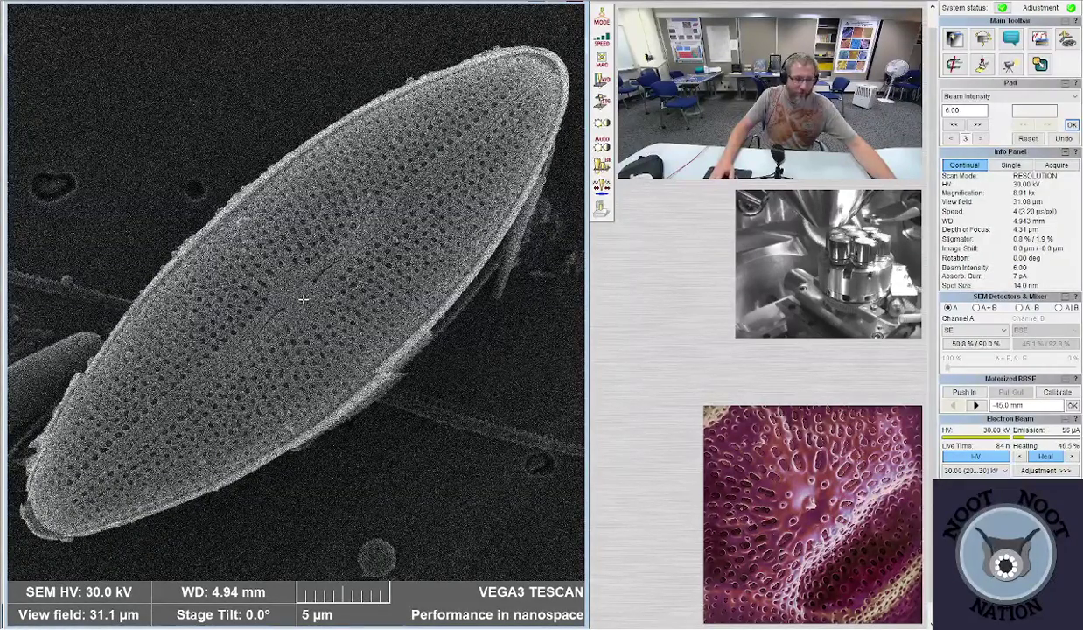
pyautogui.scroll(1, 303, 299)
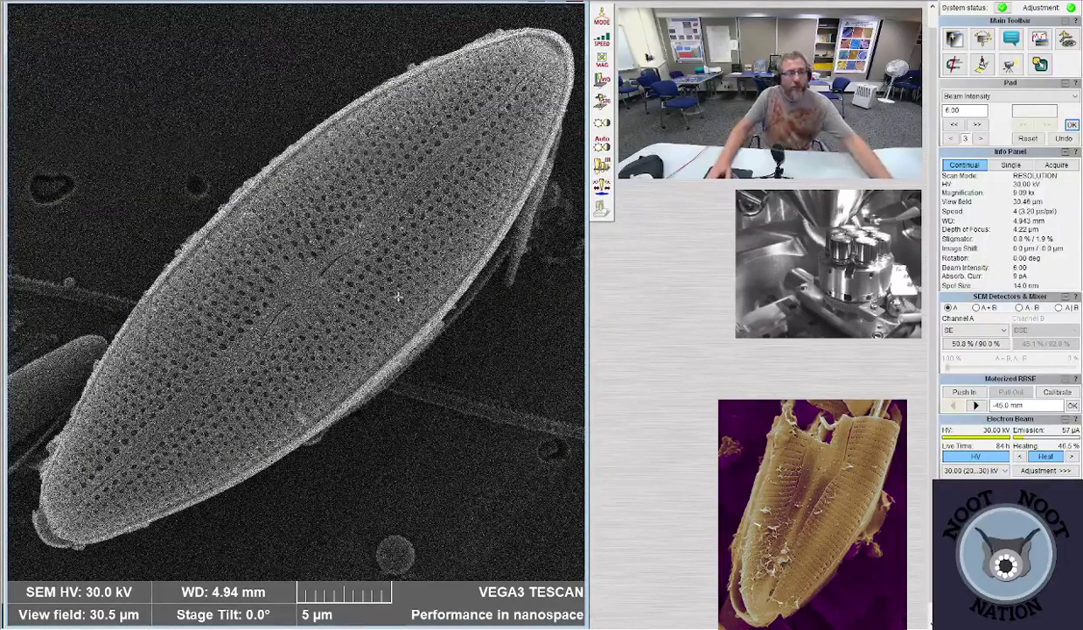
# - Refocus on the diatom's centre at a 7.71 µm view field and frame the whole diatom at 30.5 µm
pyautogui.scroll(5, 346, 287)
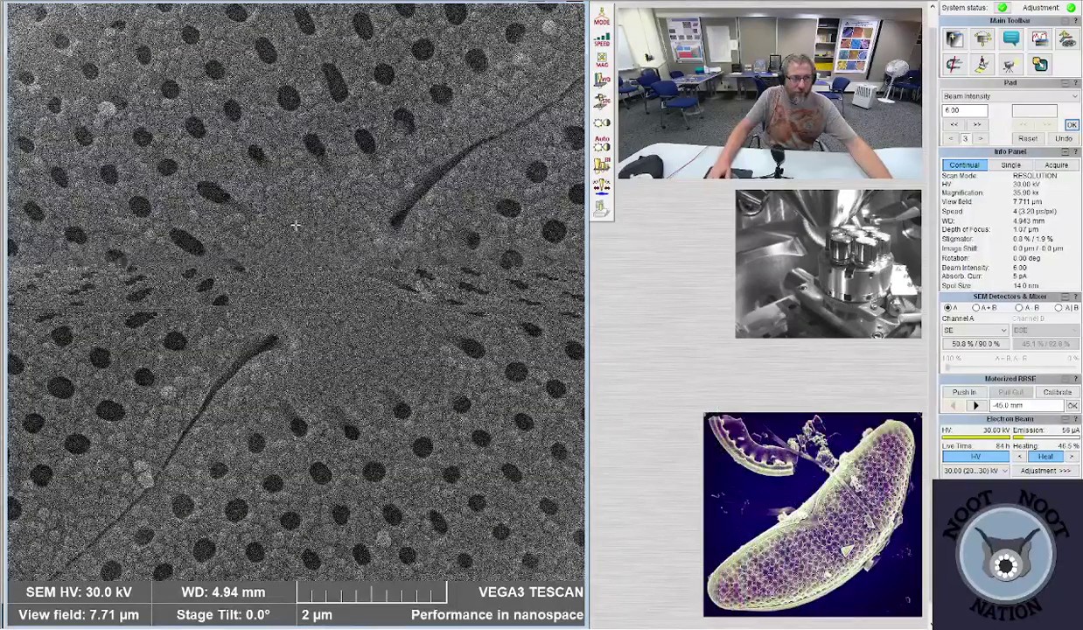
pyautogui.click(298, 228)
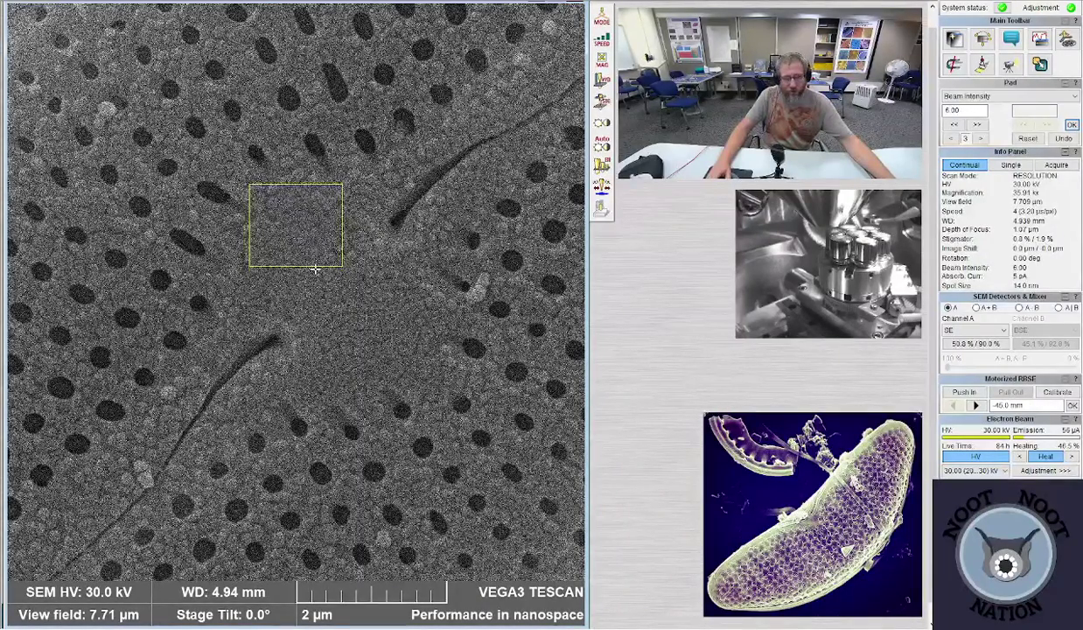
pyautogui.scroll(-3, 341, 304)
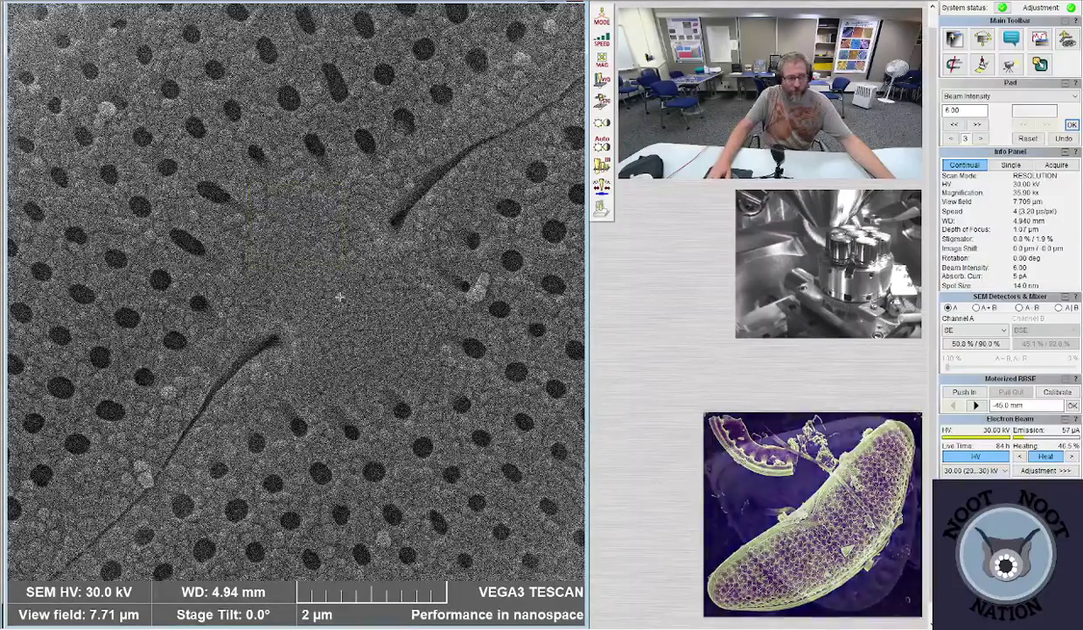
pyautogui.scroll(-3, 342, 295)
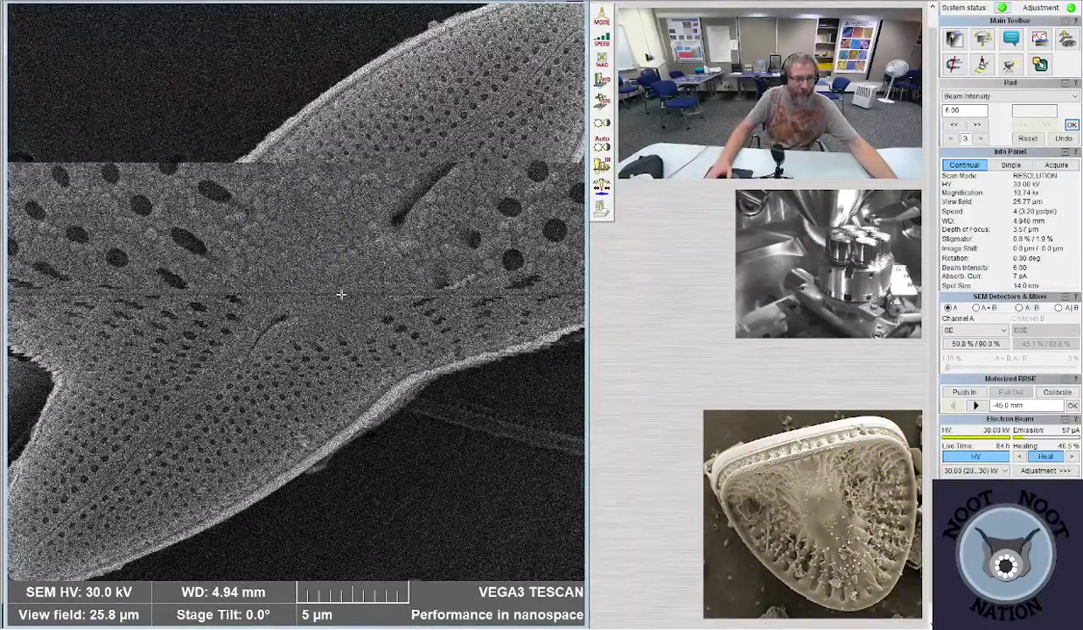
pyautogui.scroll(-2, 341, 295)
pyautogui.scroll(-1, 342, 295)
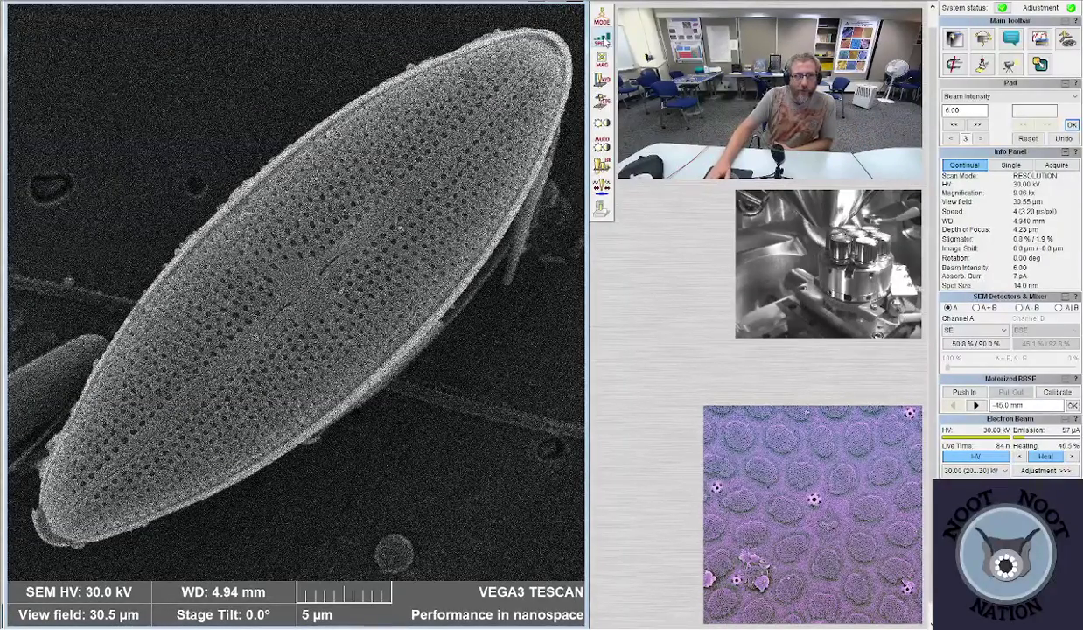
# - Set the scan speed to 7 and acquire a 1280x1280 image of the whole elliptical diatom for saving
pyautogui.press('7')
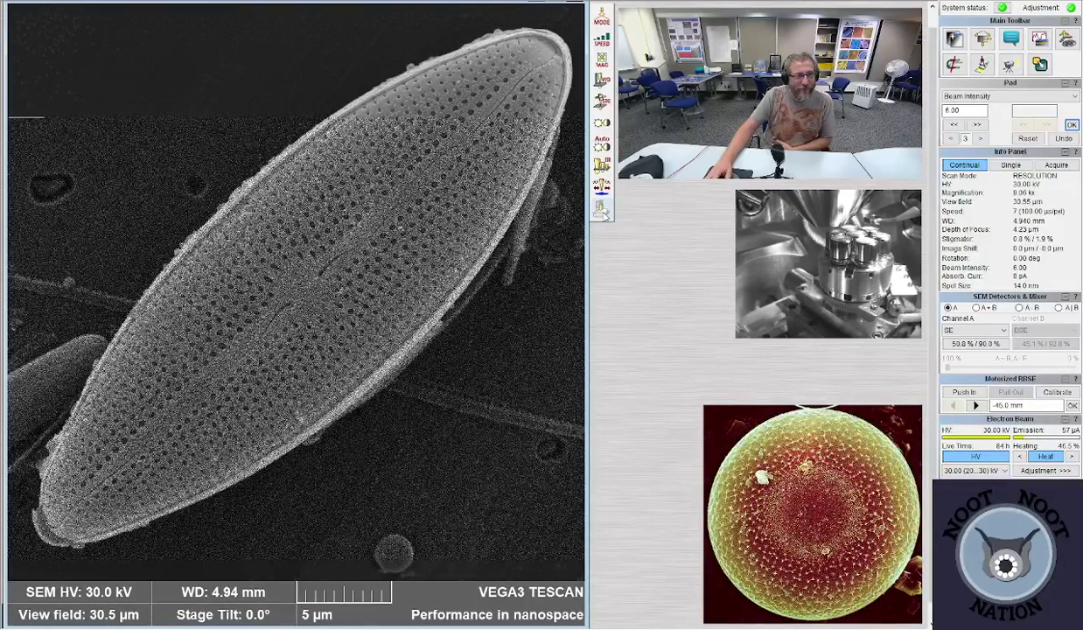
pyautogui.click(601, 210)
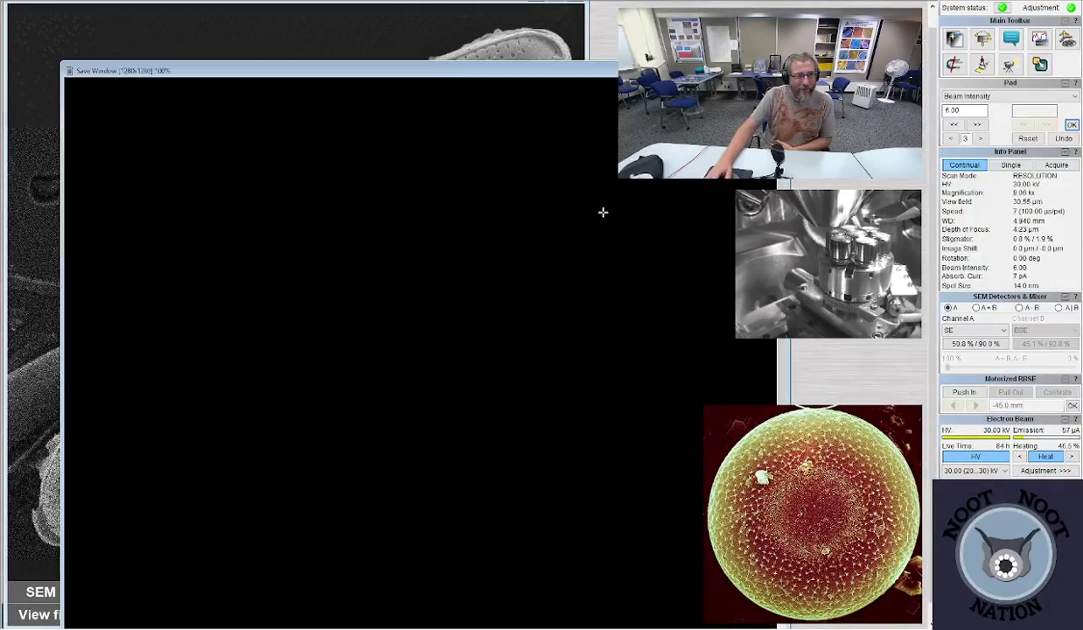
pyautogui.moveTo(484, 77); pyautogui.dragTo(435, 16)
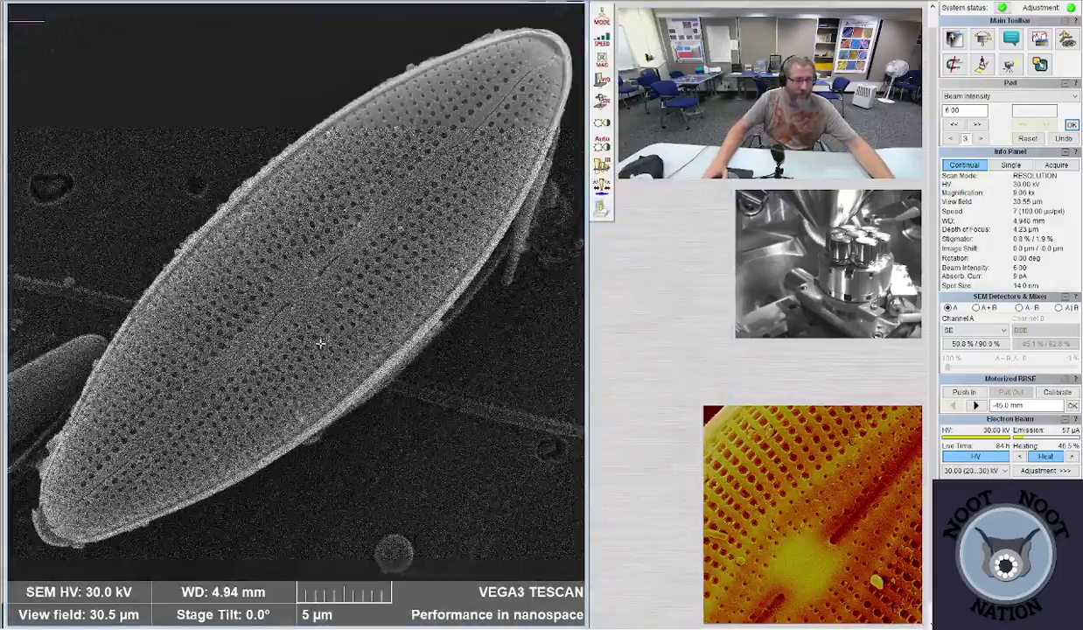
# - Widen the view field to 98.3 µm at scan speed 4 and set the beam intensity to 10
pyautogui.scroll(-10, 321, 343)
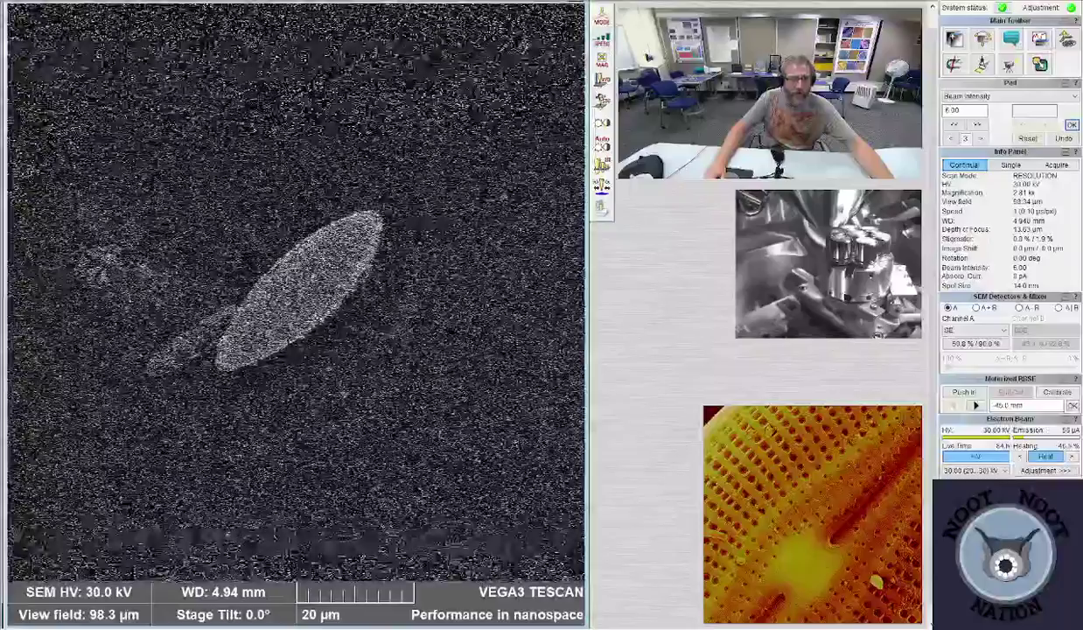
pyautogui.press('4')
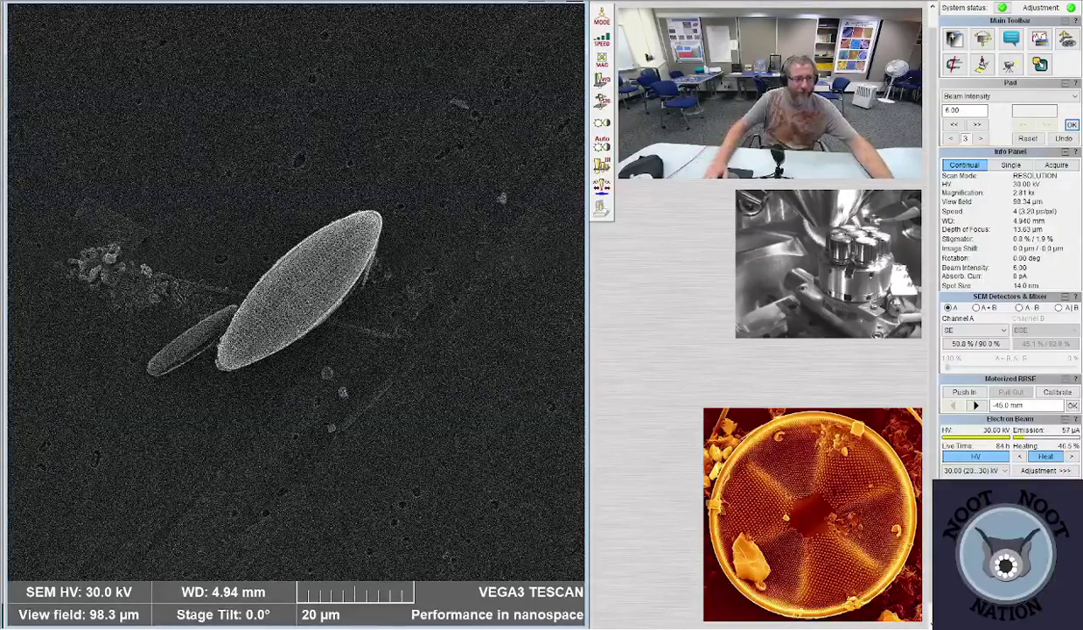
pyautogui.click(964, 110)
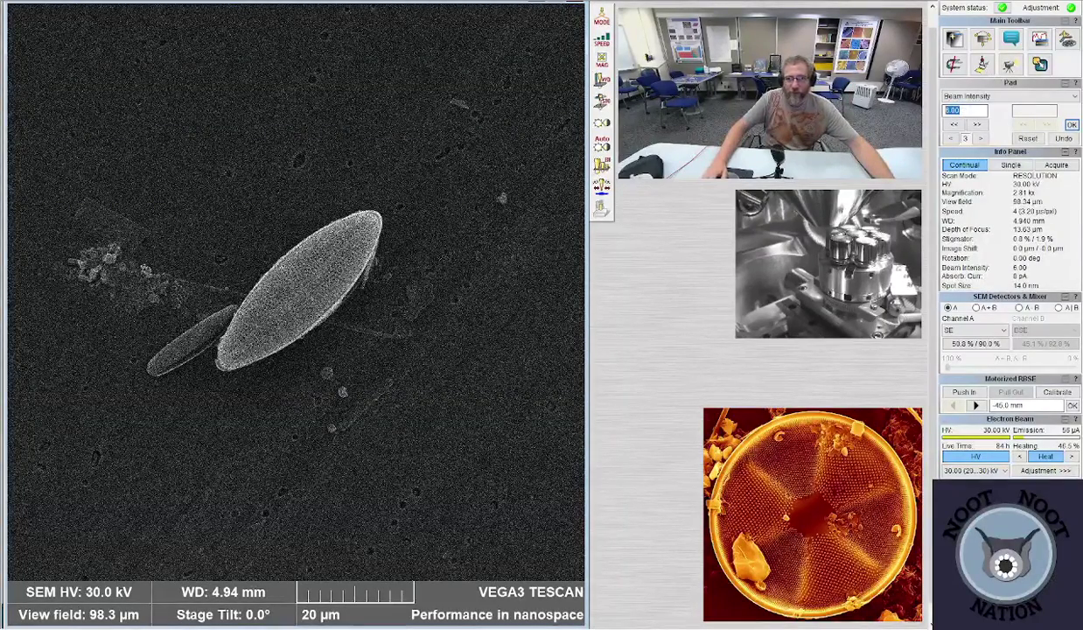
pyautogui.write('10')
pyautogui.press('Return')
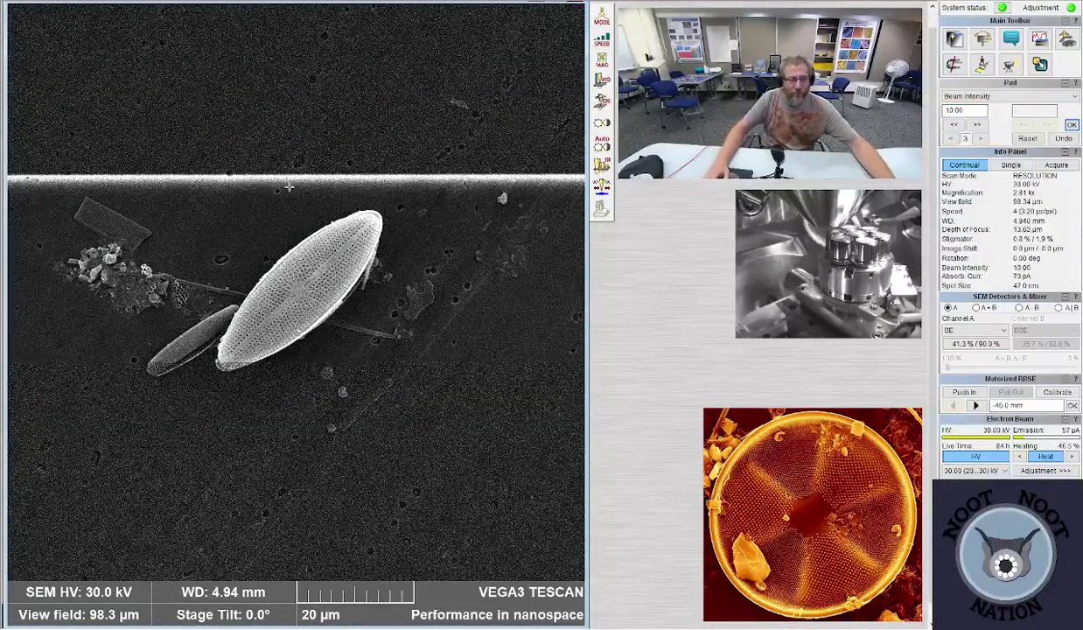
# - Survey the surroundings of the elliptical diatom for new specimens, widening the view field to 1.00 mm
pyautogui.scroll(-5, 218, 383)
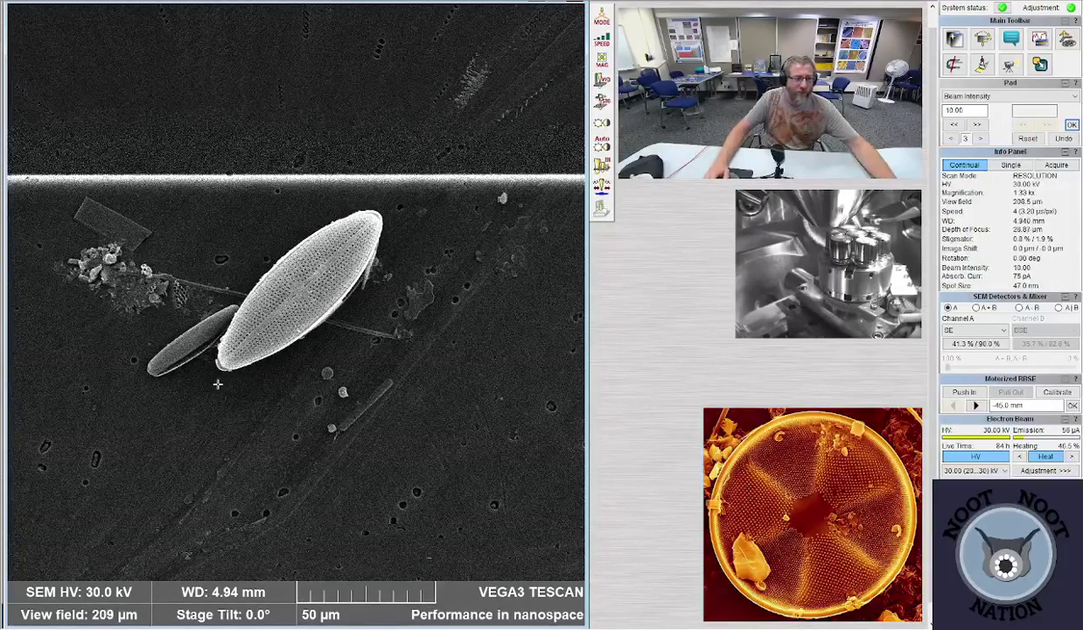
pyautogui.scroll(-2, 218, 383)
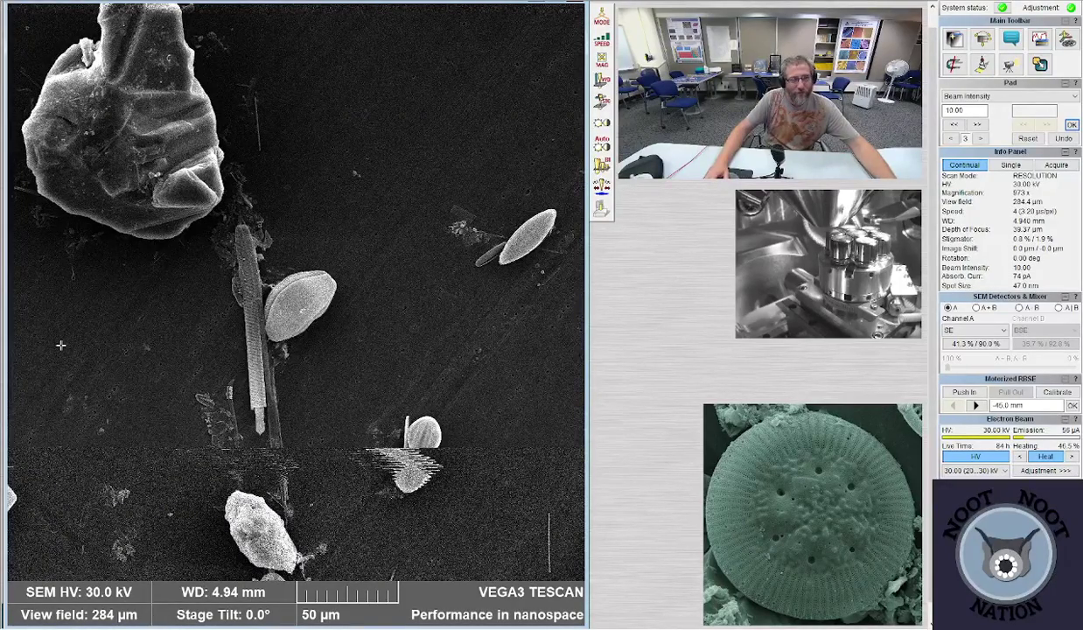
pyautogui.scroll(-3, 296, 293)
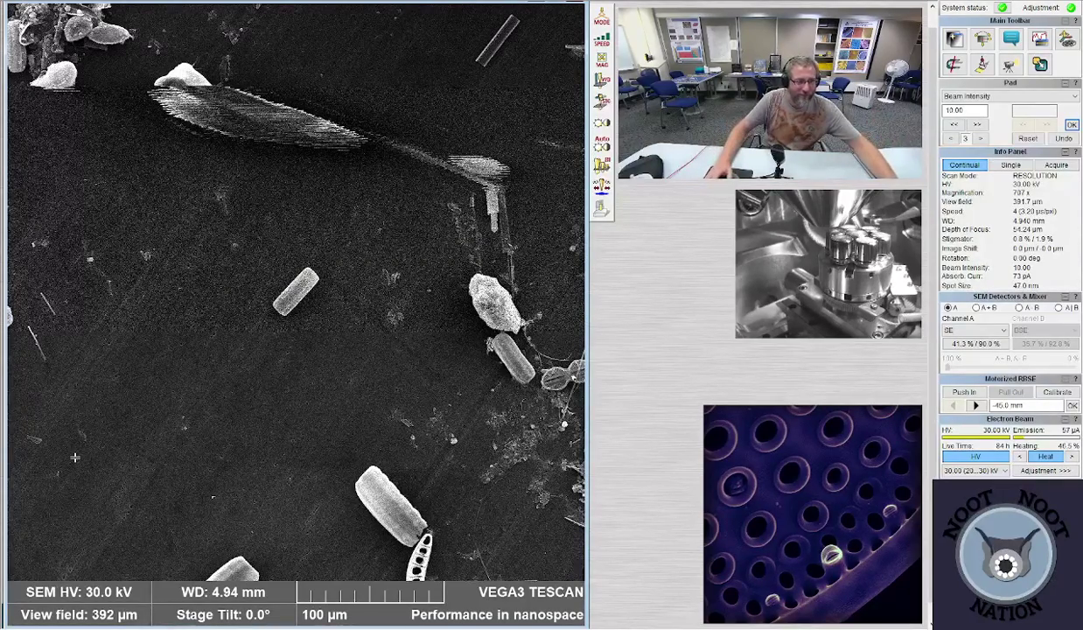
pyautogui.press('-')
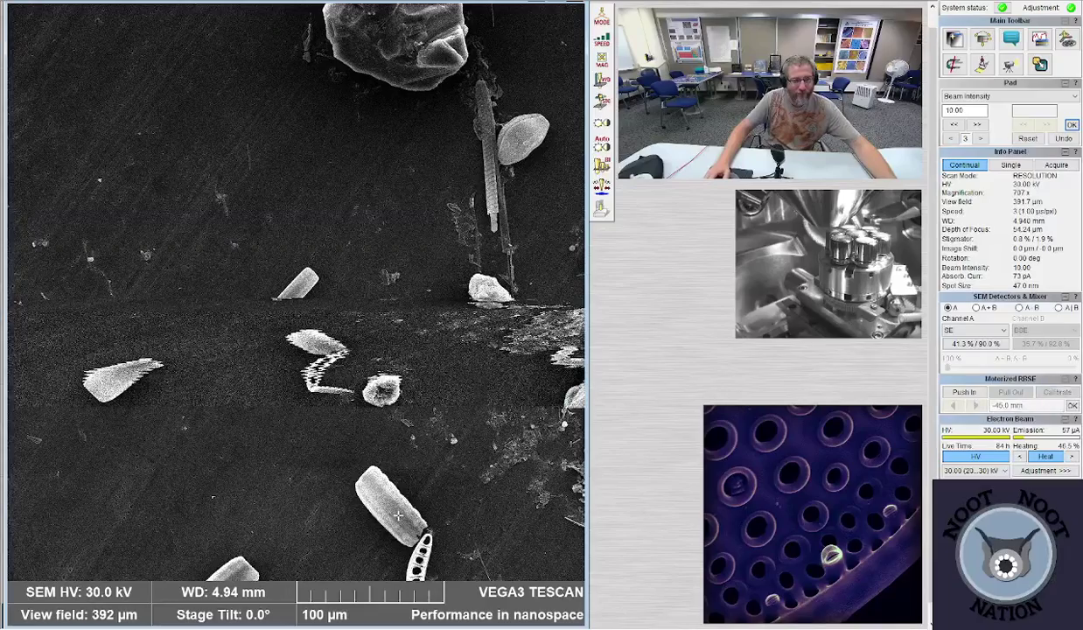
pyautogui.scroll(-5, 394, 514)
pyautogui.press('+')
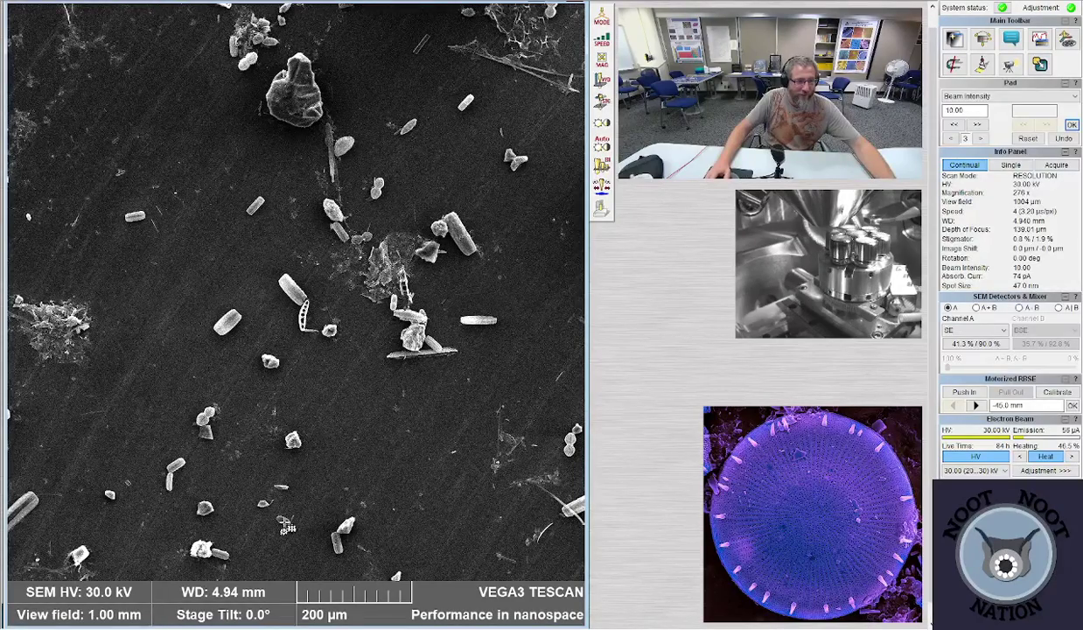
# - Inspect the smooth oval diatom lying on a thin rod at a 21.8 µm view field, and survey the surrounding sample at 996 µm
pyautogui.scroll(10, 284, 523)
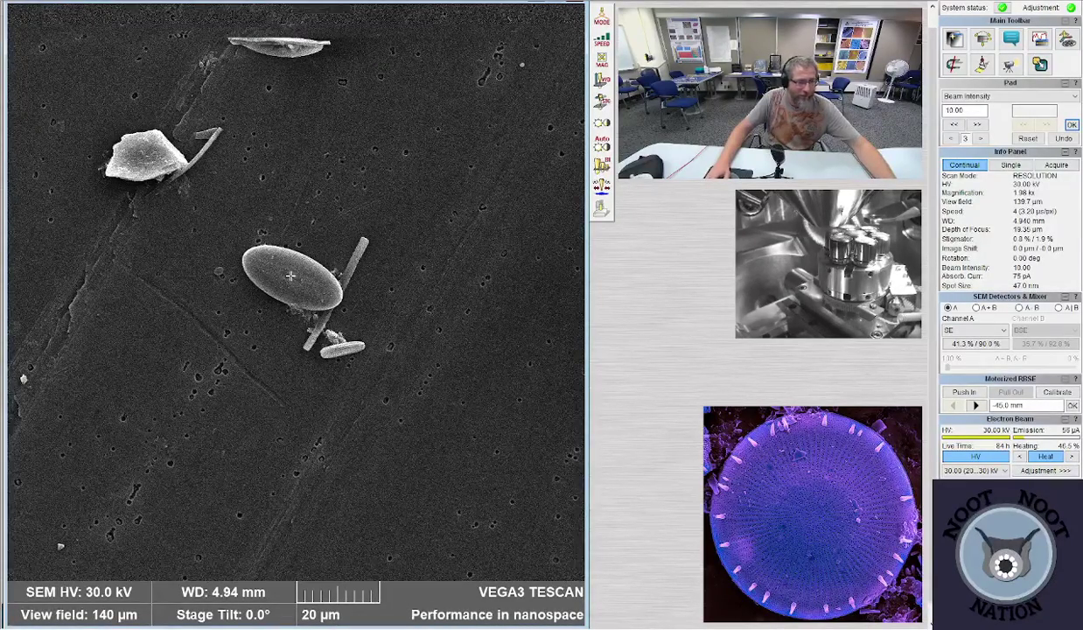
pyautogui.scroll(9, 290, 275)
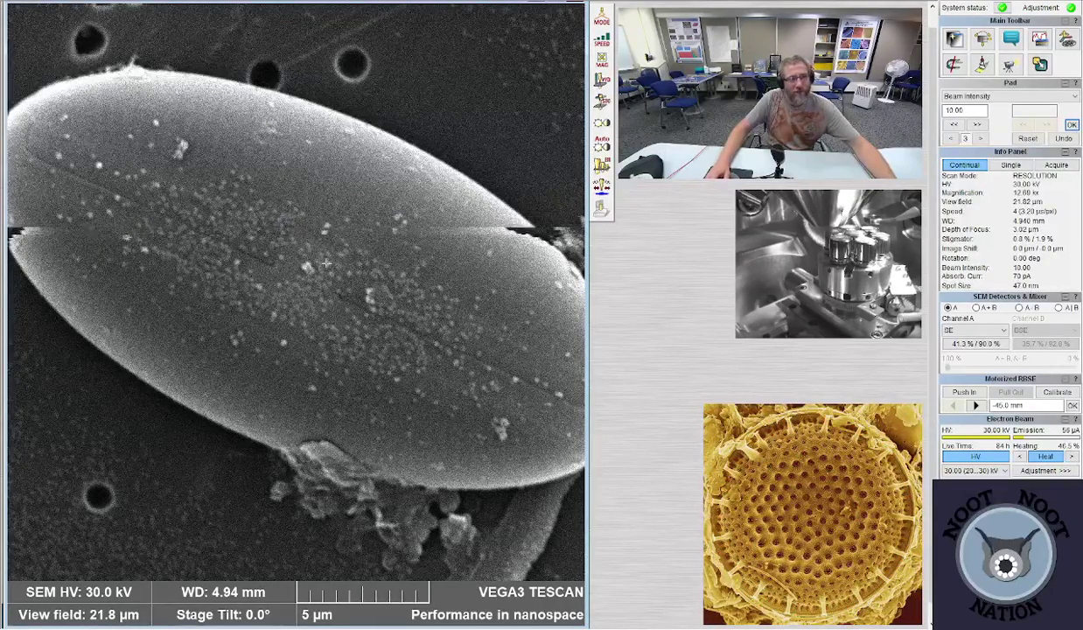
pyautogui.scroll(-8, 307, 284)
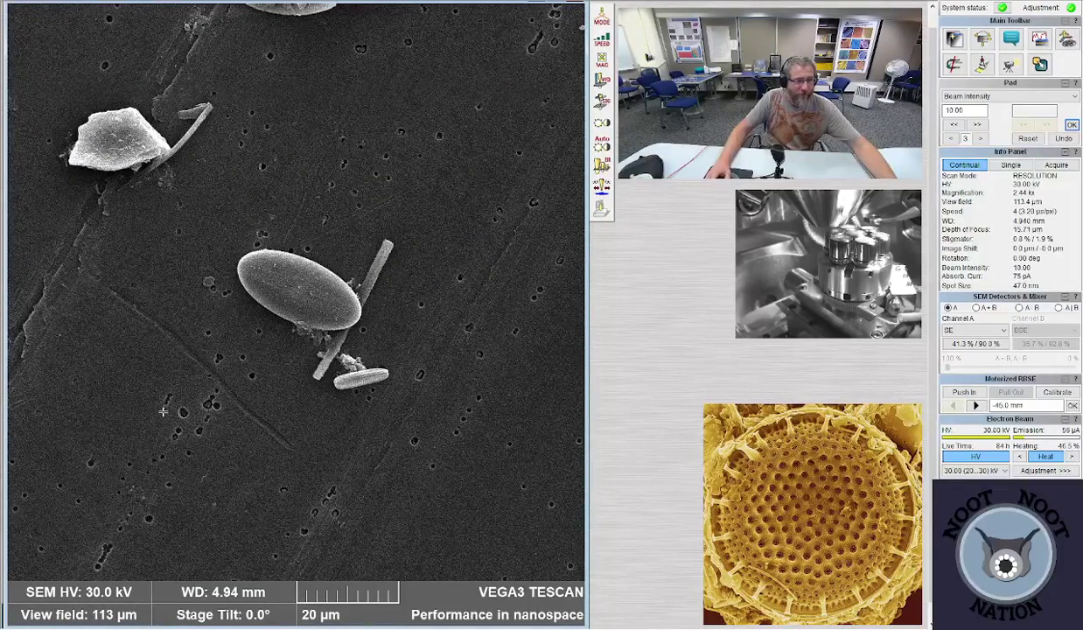
pyautogui.scroll(-4, 175, 534)
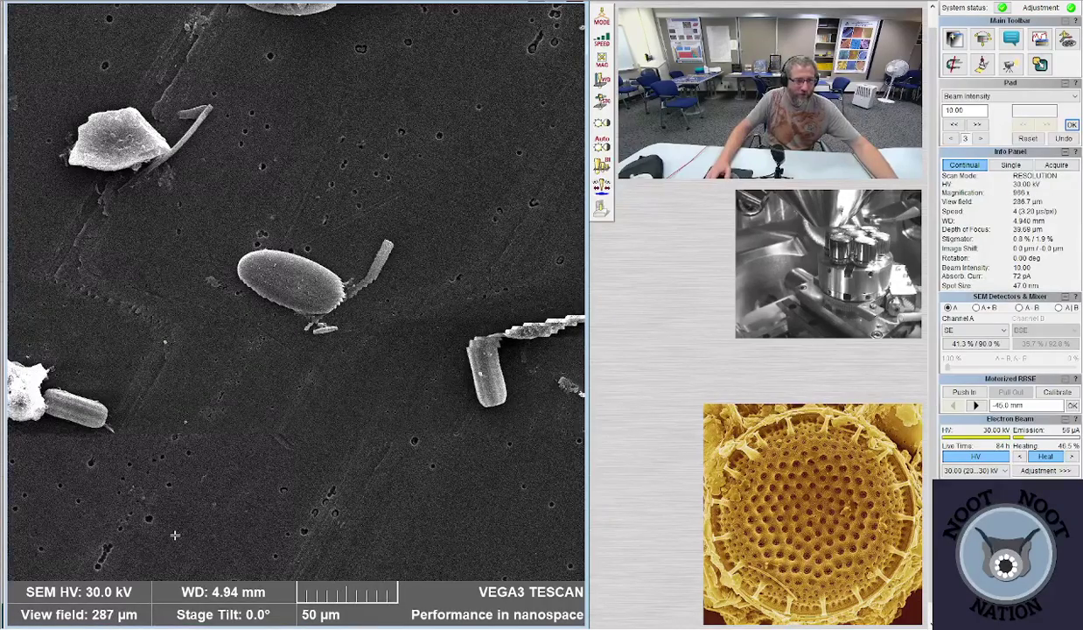
pyautogui.scroll(-5, 166, 522)
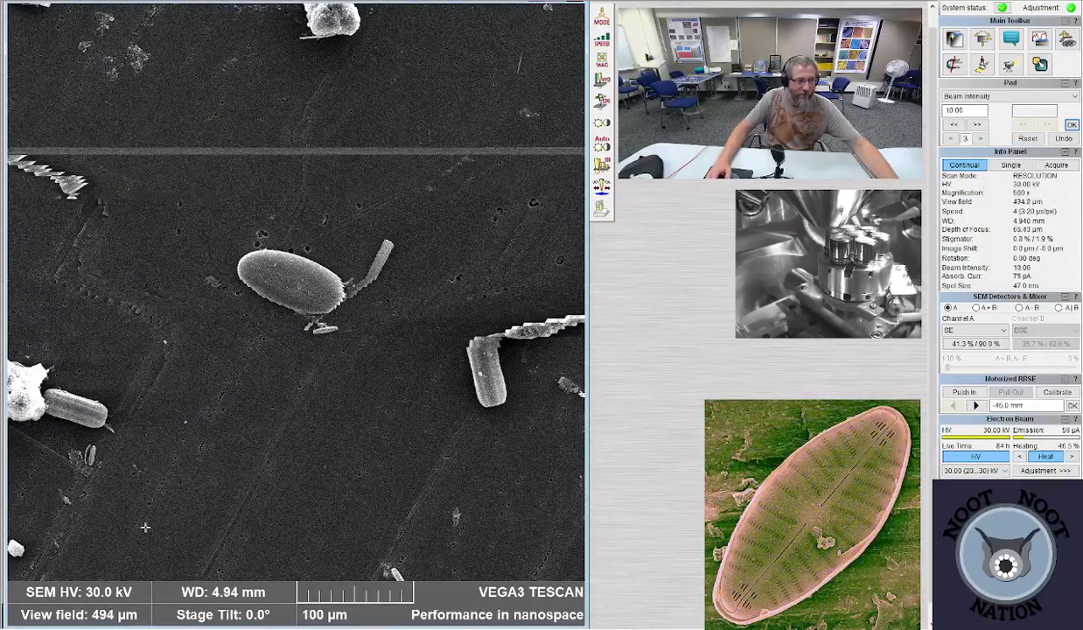
pyautogui.scroll(-1, 150, 525)
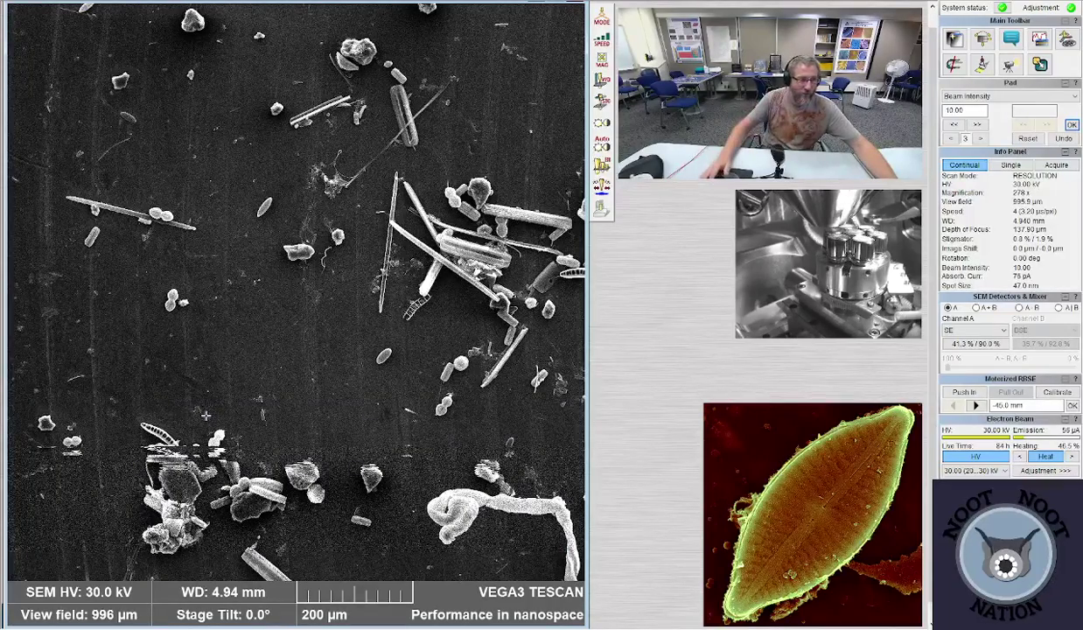
# - Inspect the perforated diatom's central grooves at a 22.9 µm view field, and search the surrounding area at 654 µm
pyautogui.scroll(5, 263, 337)
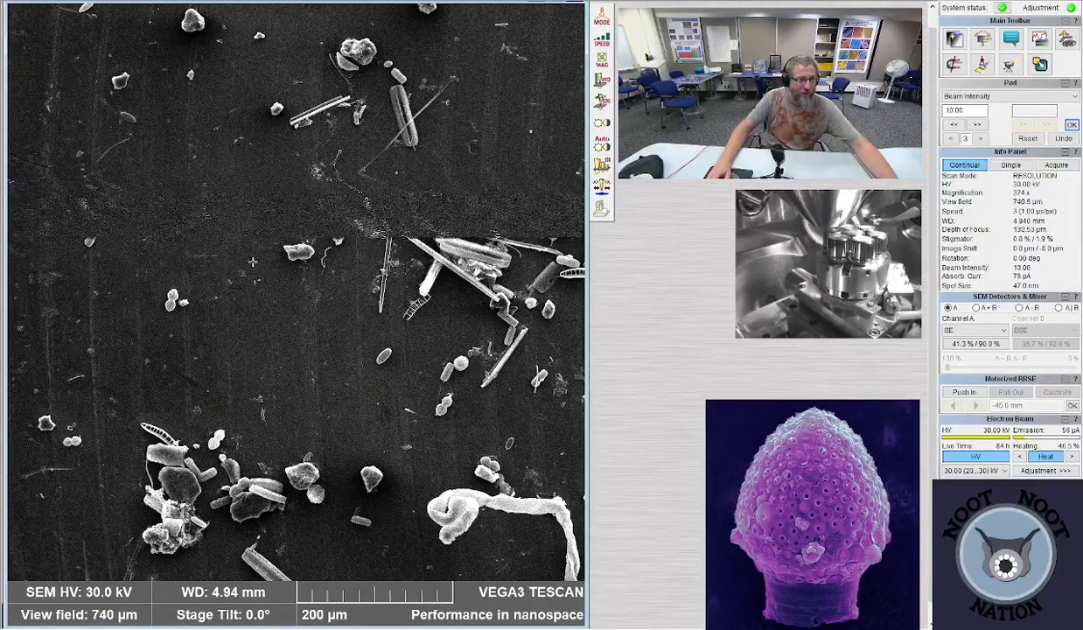
pyautogui.scroll(2, 263, 338)
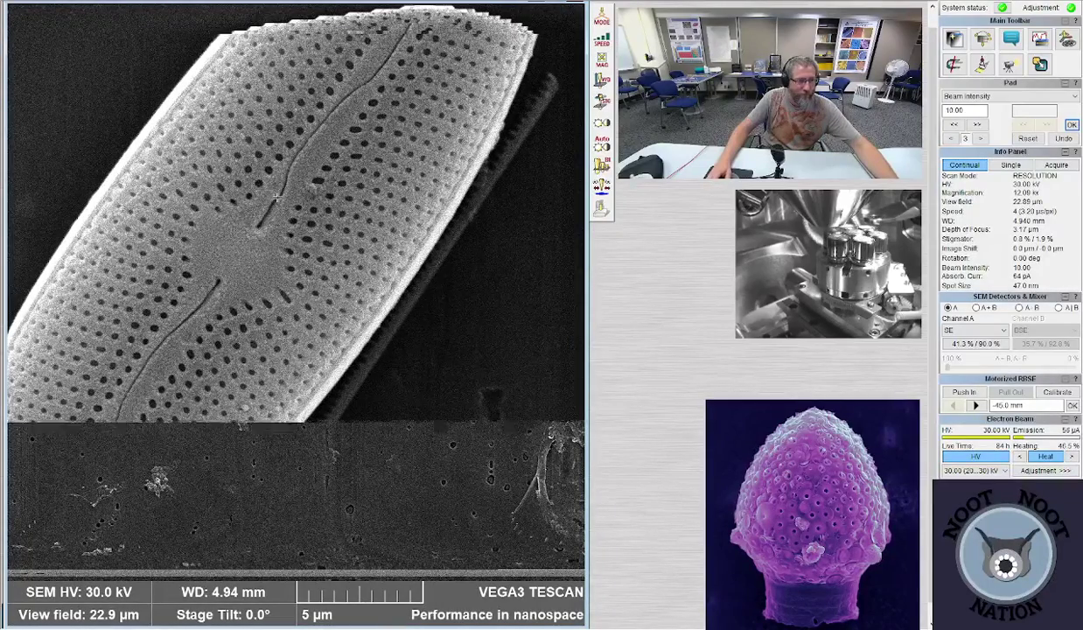
pyautogui.scroll(-4, 231, 341)
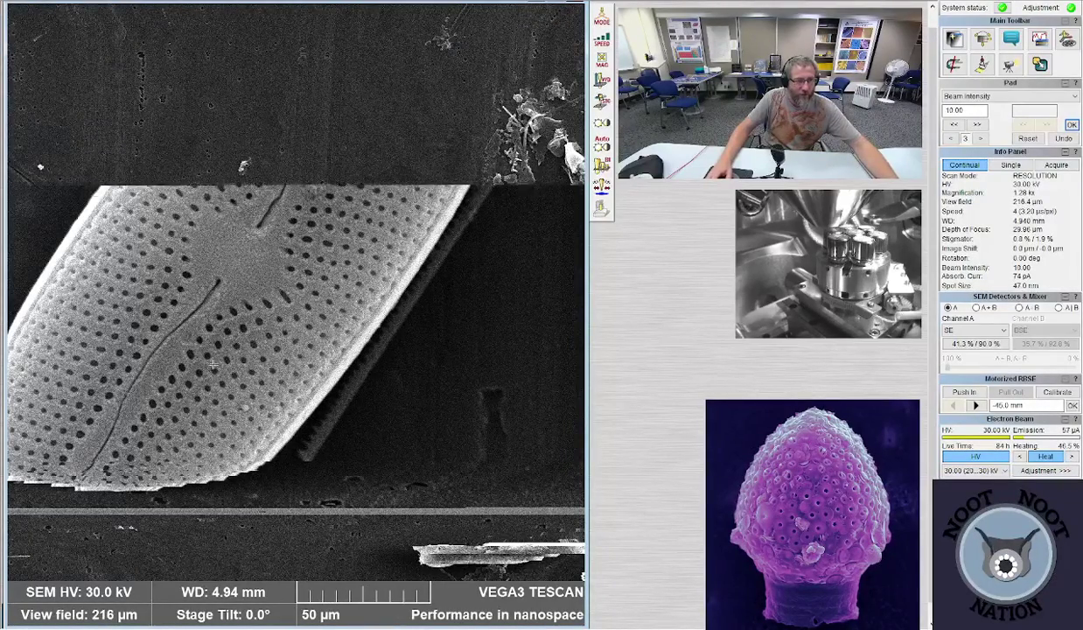
pyautogui.scroll(-1, 341, 472)
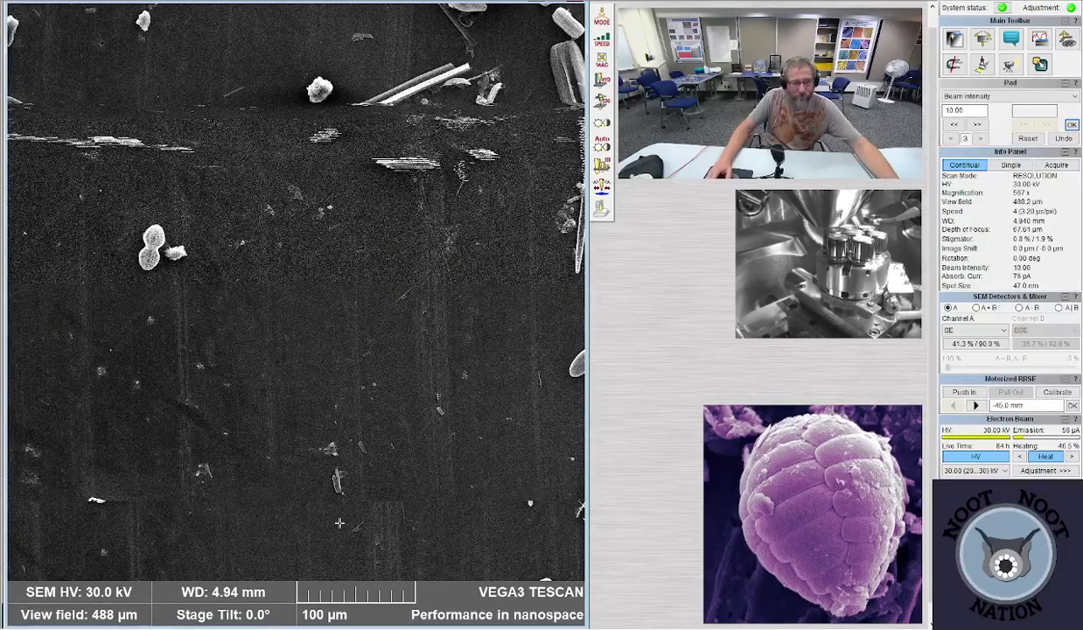
pyautogui.scroll(-1, 389, 535)
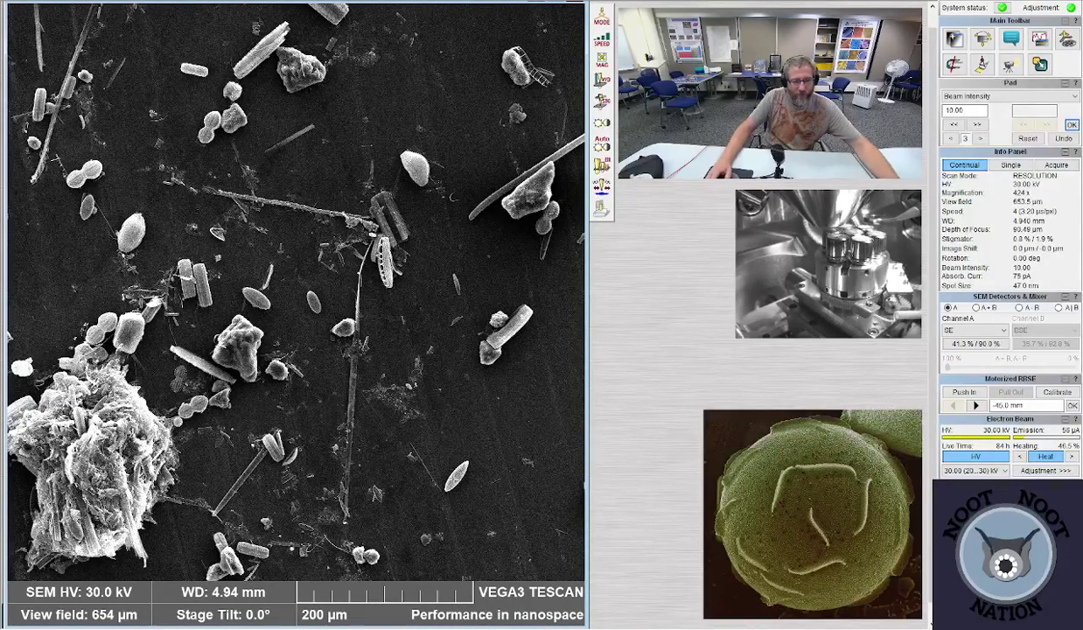
# - Examine the pointed perforated diatom's centre at a 28.4 µm view field and its whole outline at 41.2 µm
pyautogui.scroll(5, 319, 339)
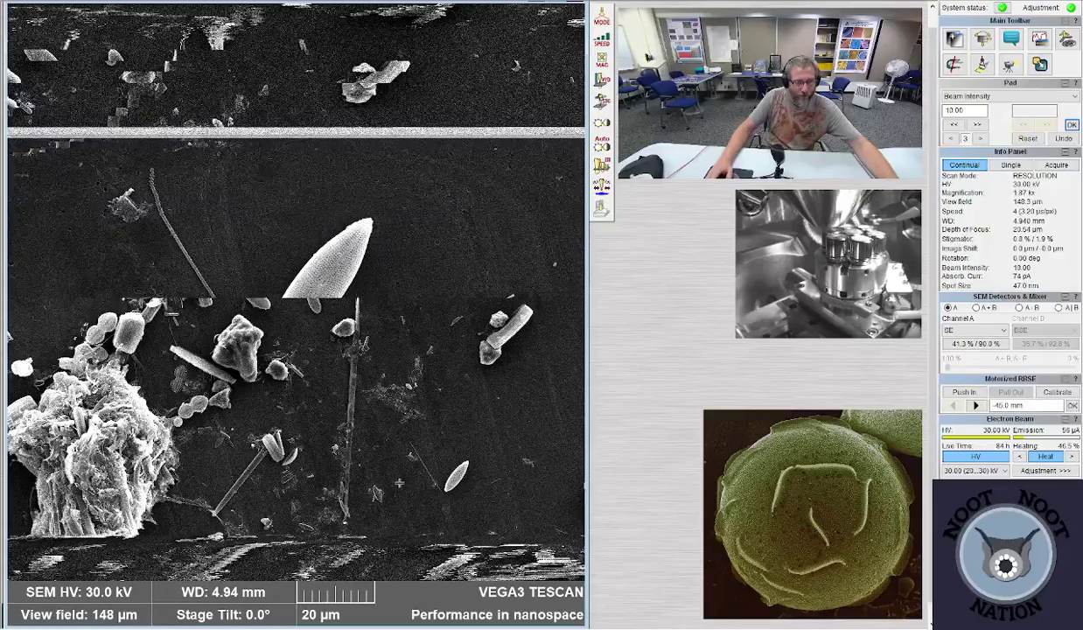
pyautogui.scroll(6, 319, 338)
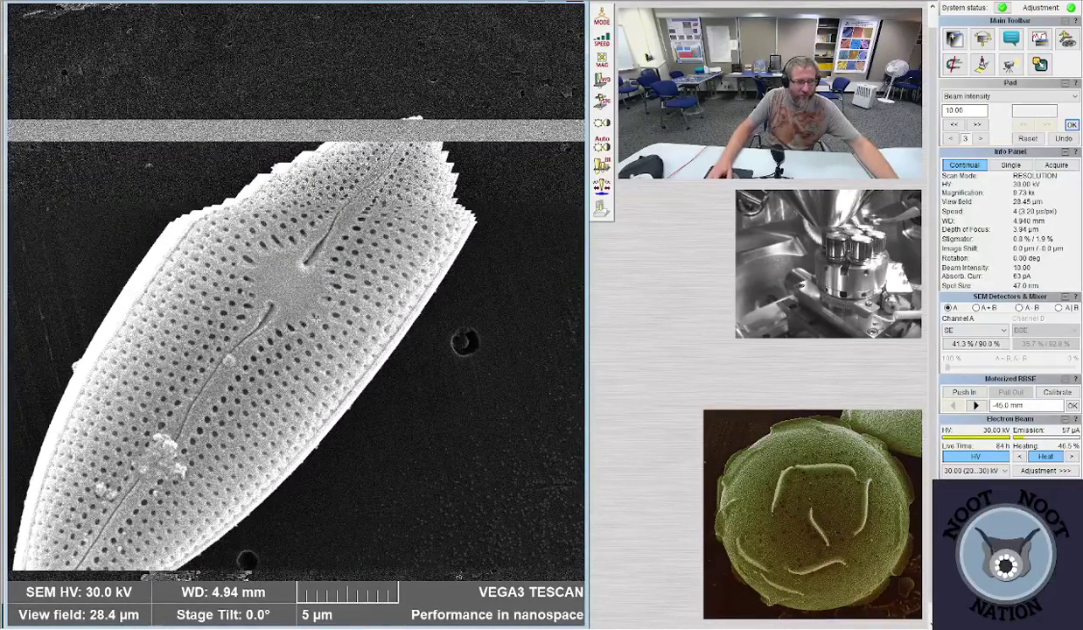
pyautogui.scroll(-2, 315, 320)
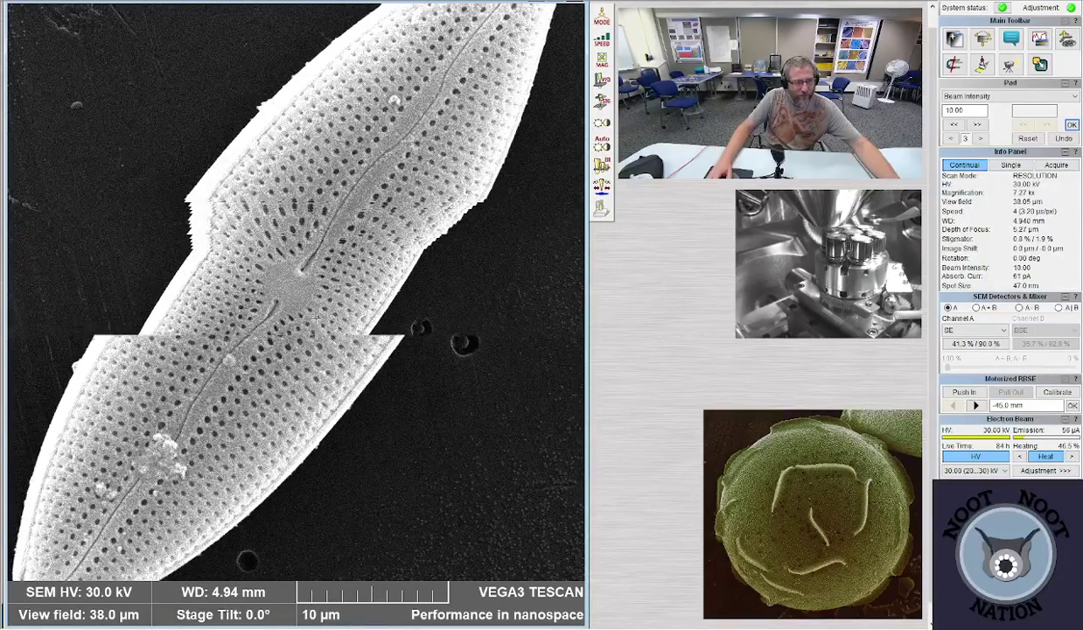
pyautogui.scroll(-1, 316, 321)
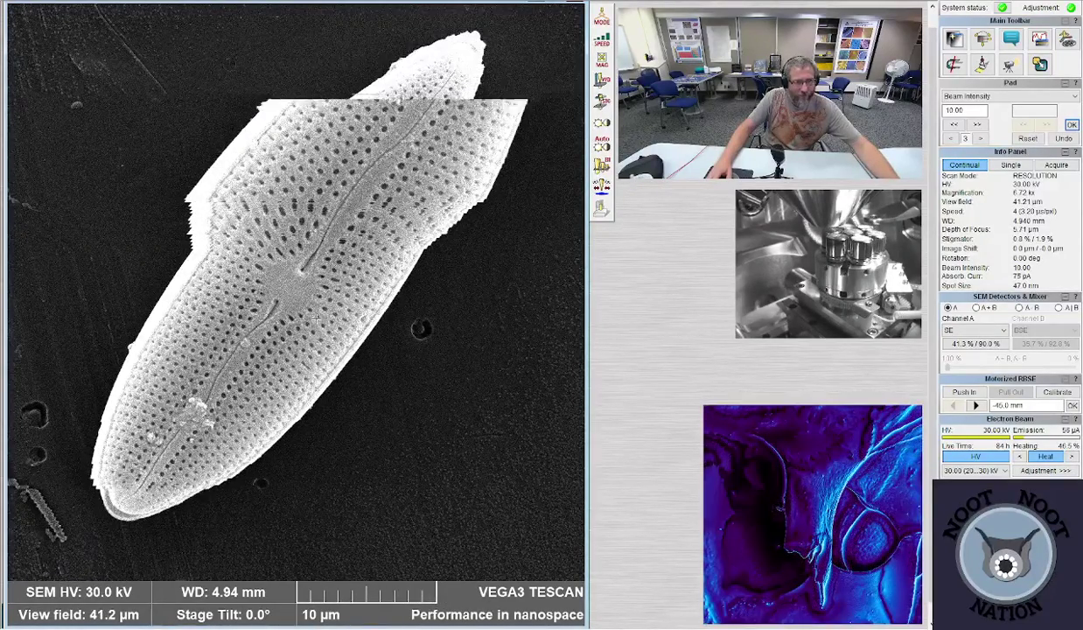
# - Survey the sample around the pointed perforated diatom at a 403 µm view field, moving to the cluster of rod-shaped specimens
pyautogui.scroll(-4, 253, 285)
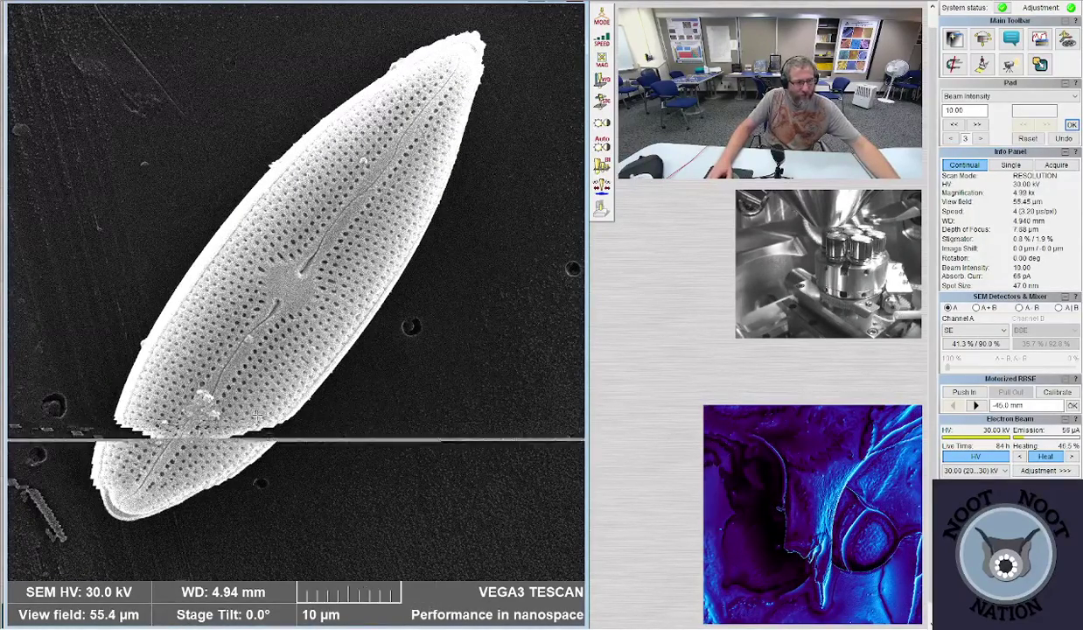
pyautogui.scroll(-3, 247, 449)
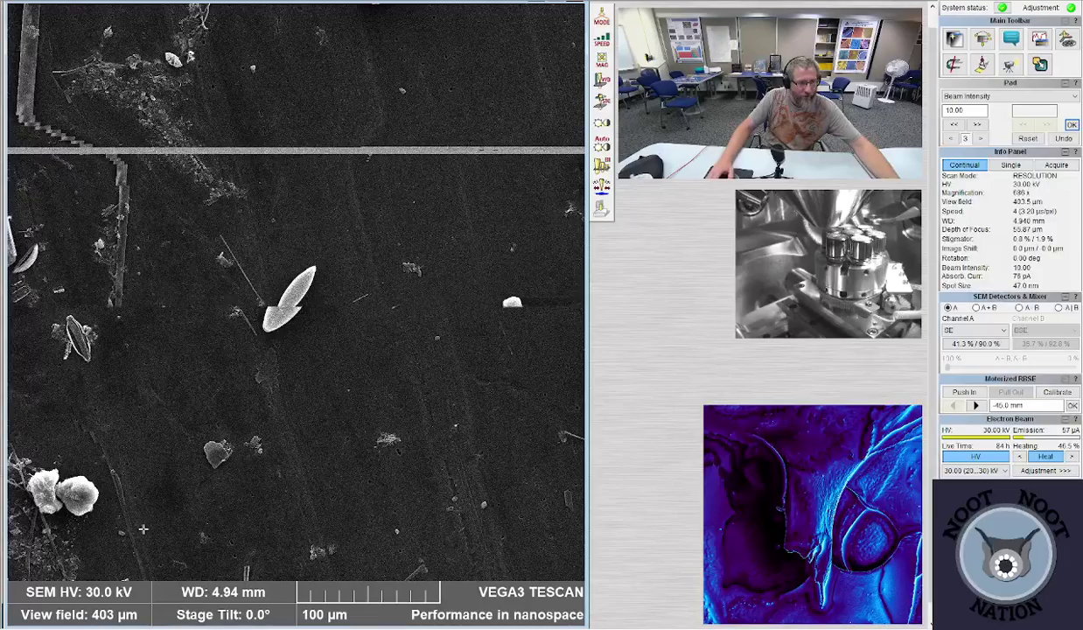
pyautogui.press('3')
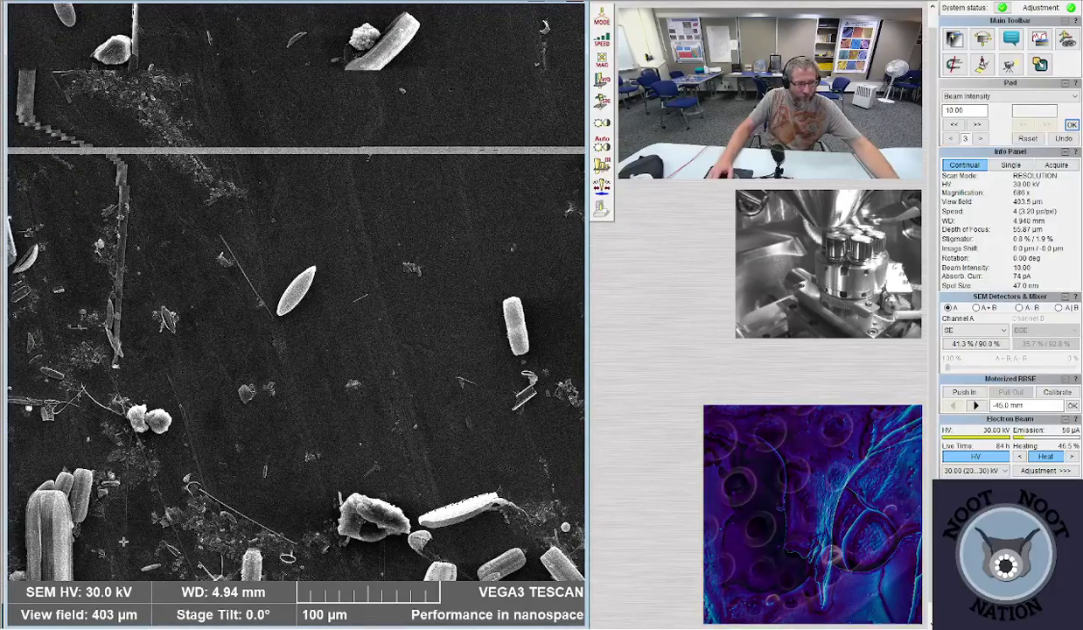
pyautogui.press('4')
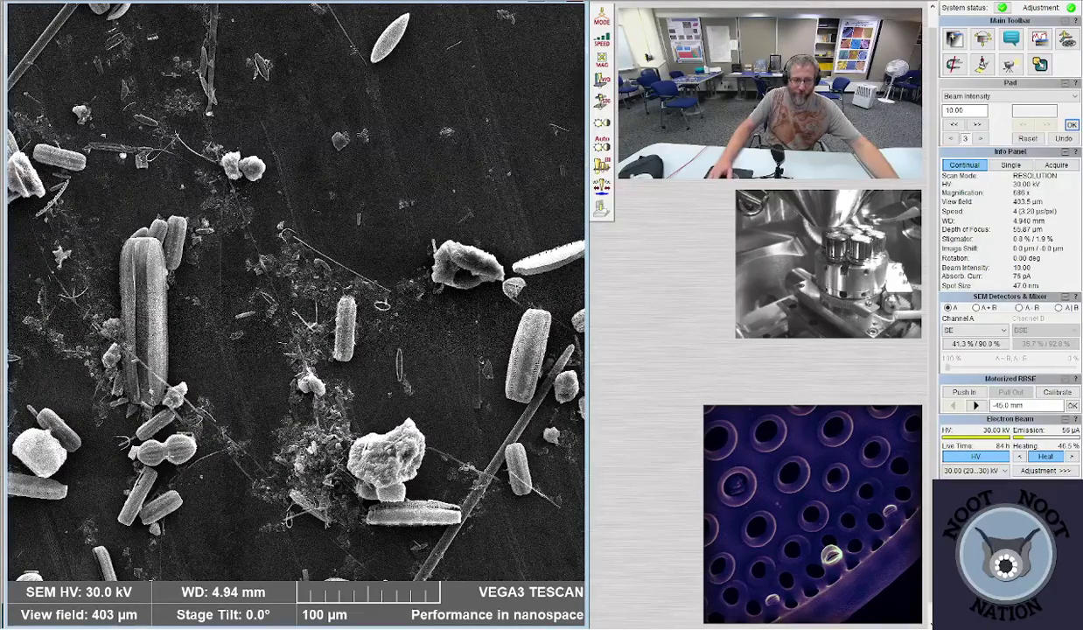
# - Inspect the figure-eight diatom beside the rod cluster at a 40.3 µm view field, and view its whole outline at 44.1 µm
pyautogui.scroll(10, 342, 259)
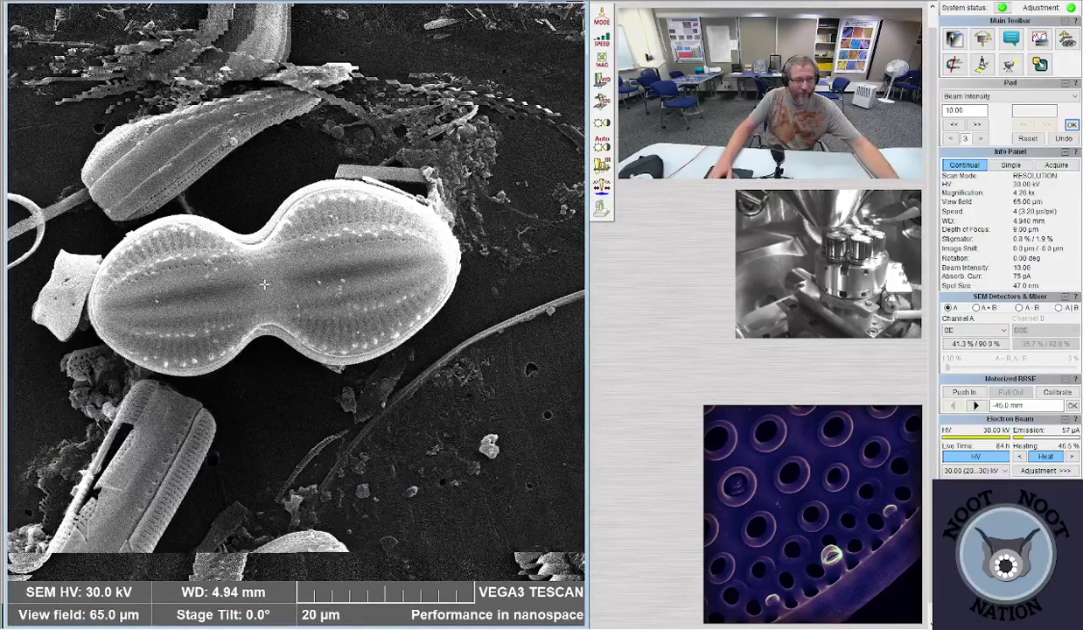
pyautogui.scroll(1, 264, 284)
pyautogui.press('3')
pyautogui.scroll(2, 265, 284)
pyautogui.press('4')
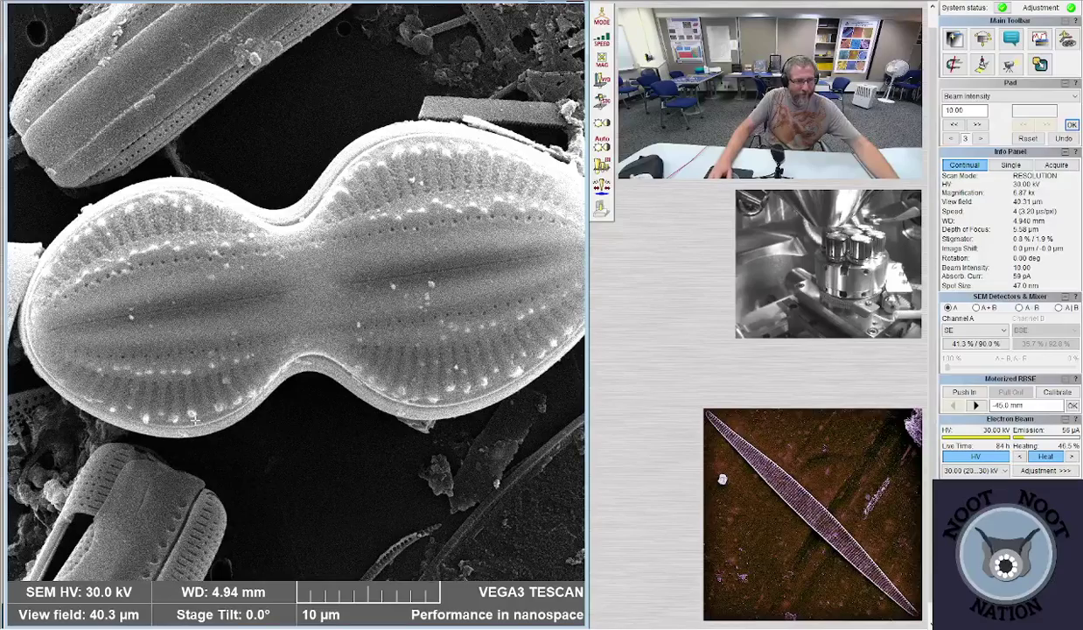
pyautogui.scroll(-2, 194, 419)
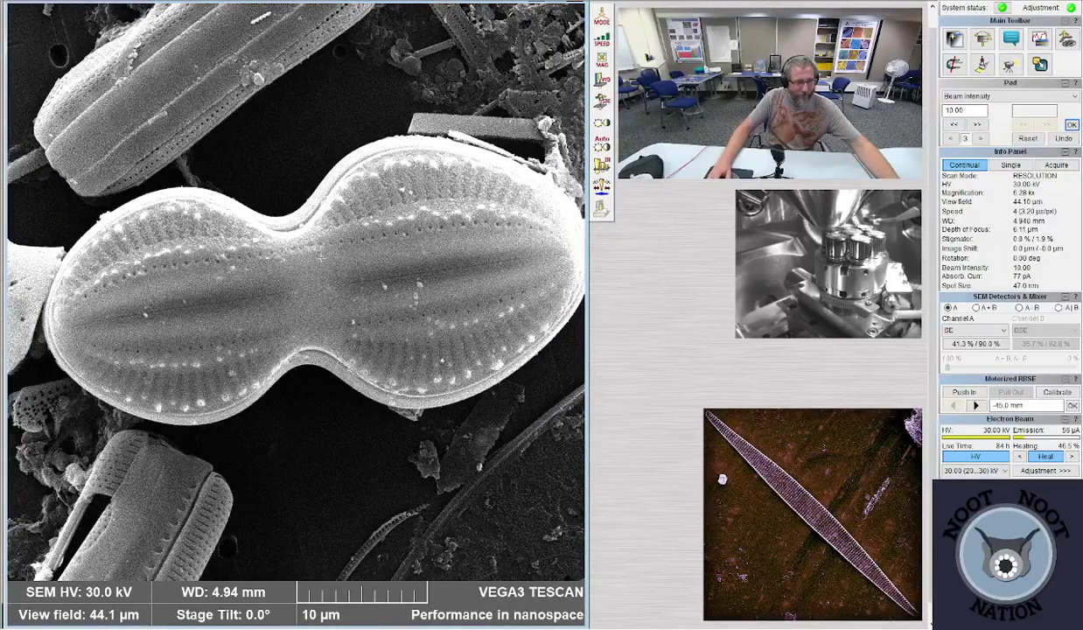
# - Search the surroundings at a 317 µm view field, and inspect another figure-eight diatom's surface at 24.8 µm
pyautogui.scroll(-5, 282, 420)
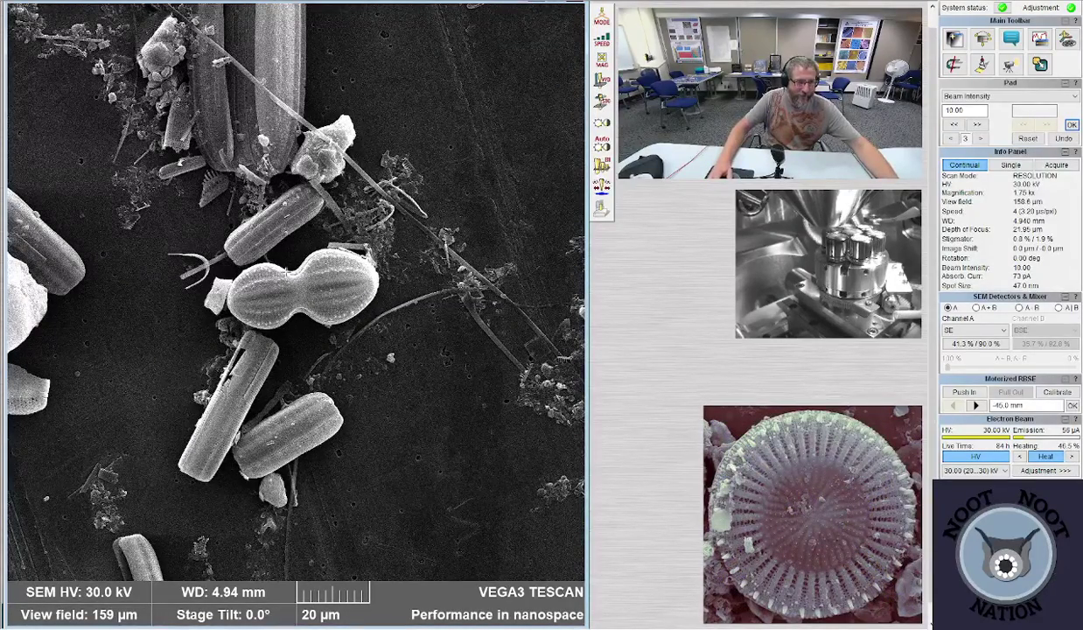
pyautogui.scroll(-2, 184, 439)
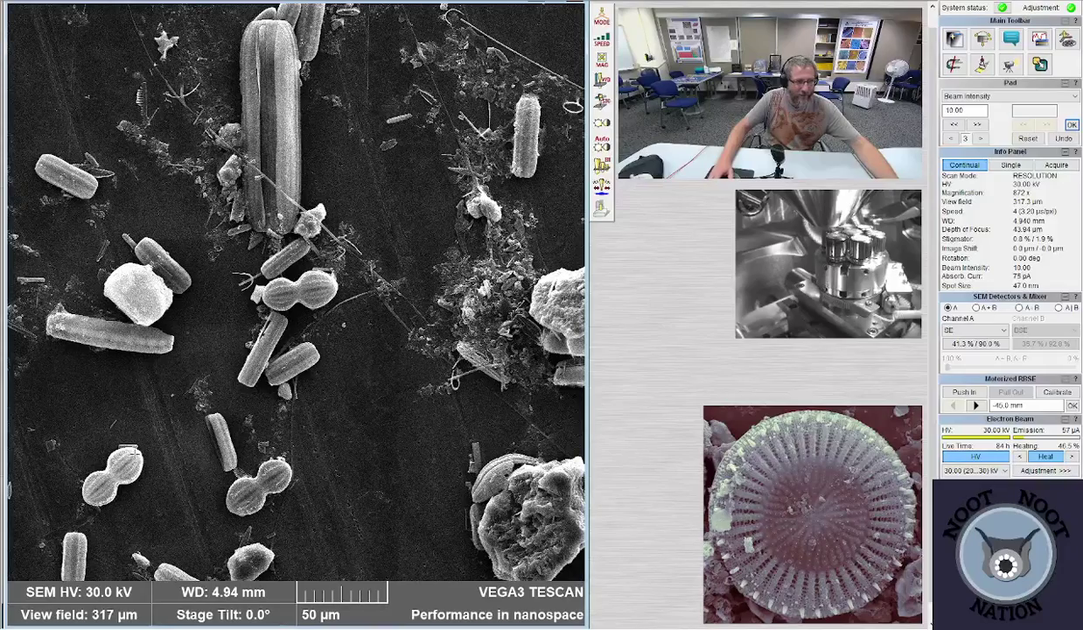
pyautogui.click(275, 535)
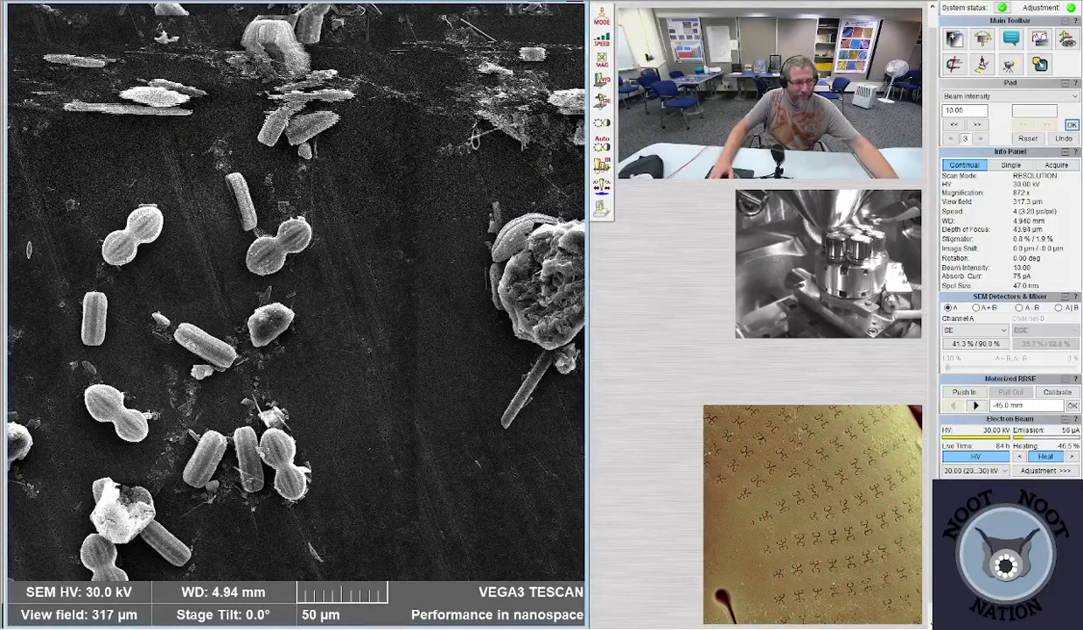
pyautogui.scroll(5, 244, 431)
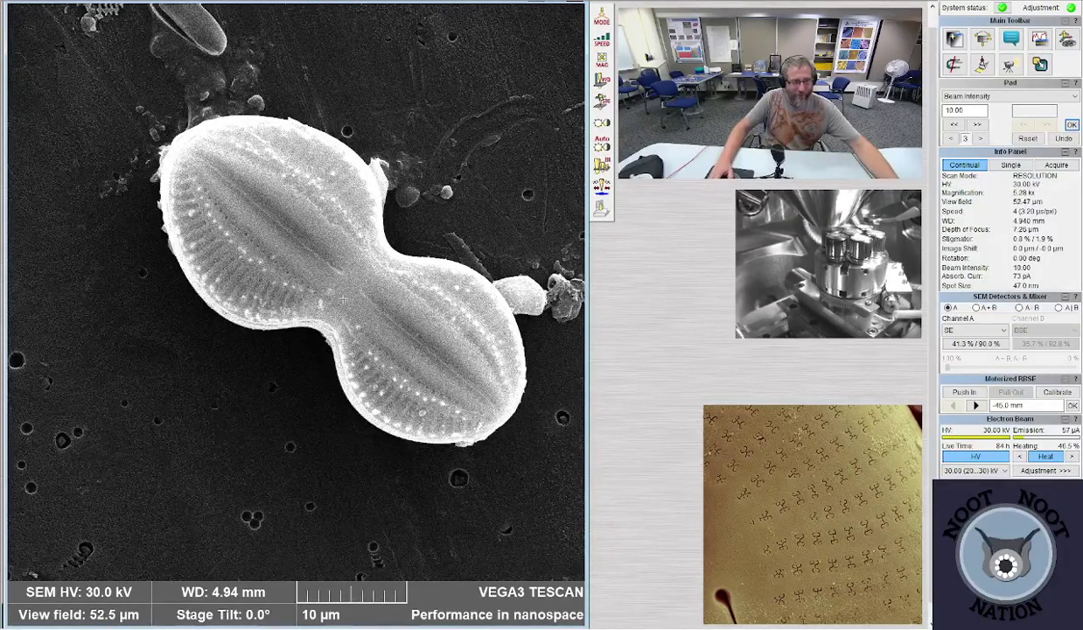
pyautogui.scroll(2, 343, 300)
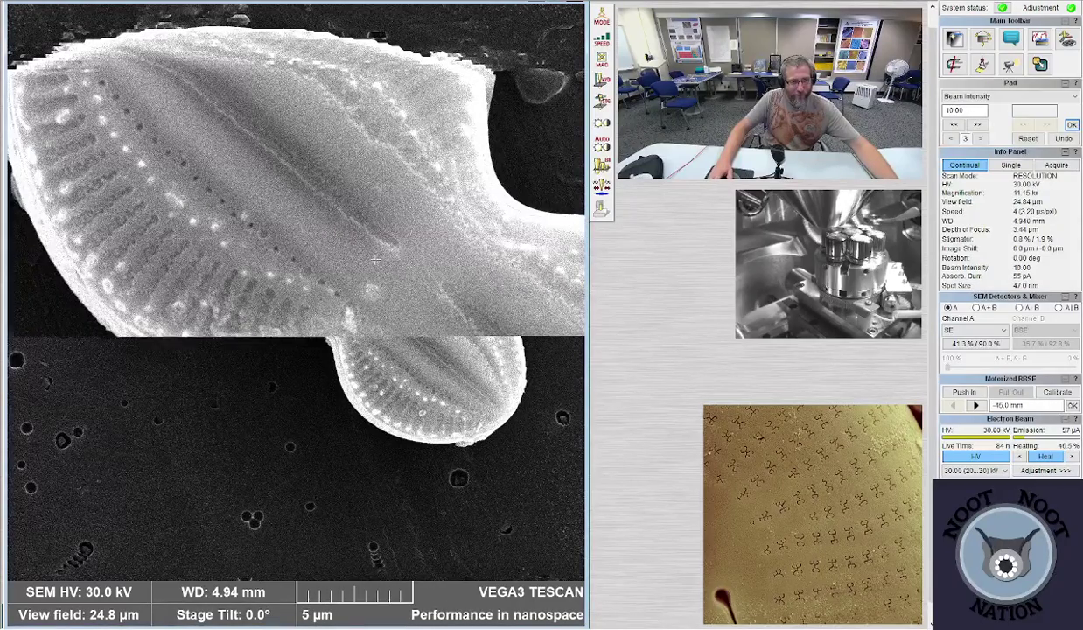
# - Survey a wider stretch of the sample for new specimens, enlarging the view field to 2.02 mm
pyautogui.scroll(-6, 374, 259)
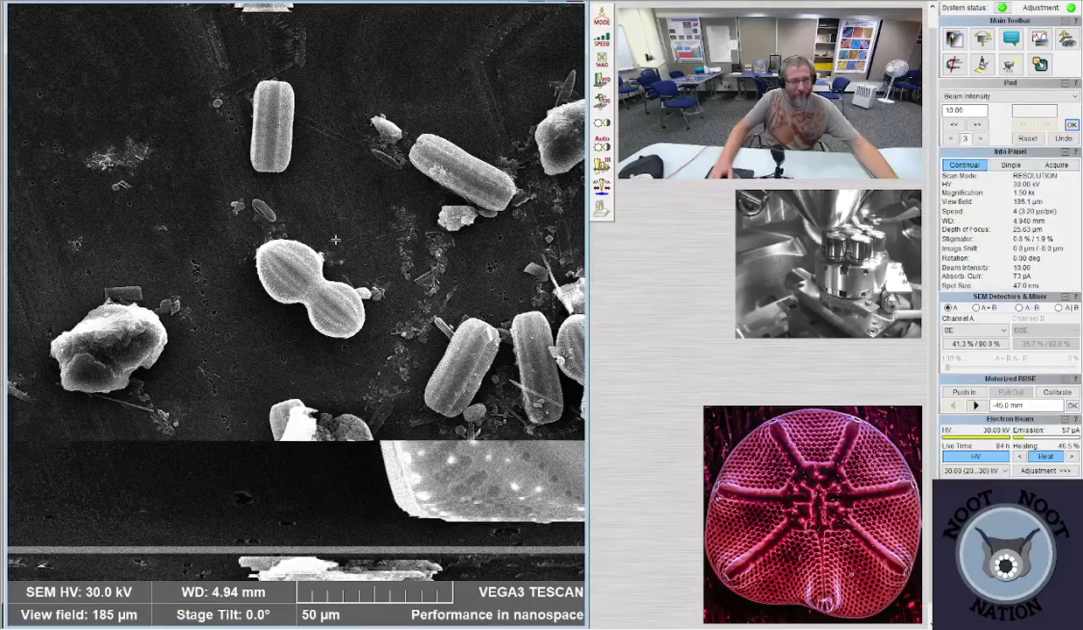
pyautogui.scroll(-4, 362, 505)
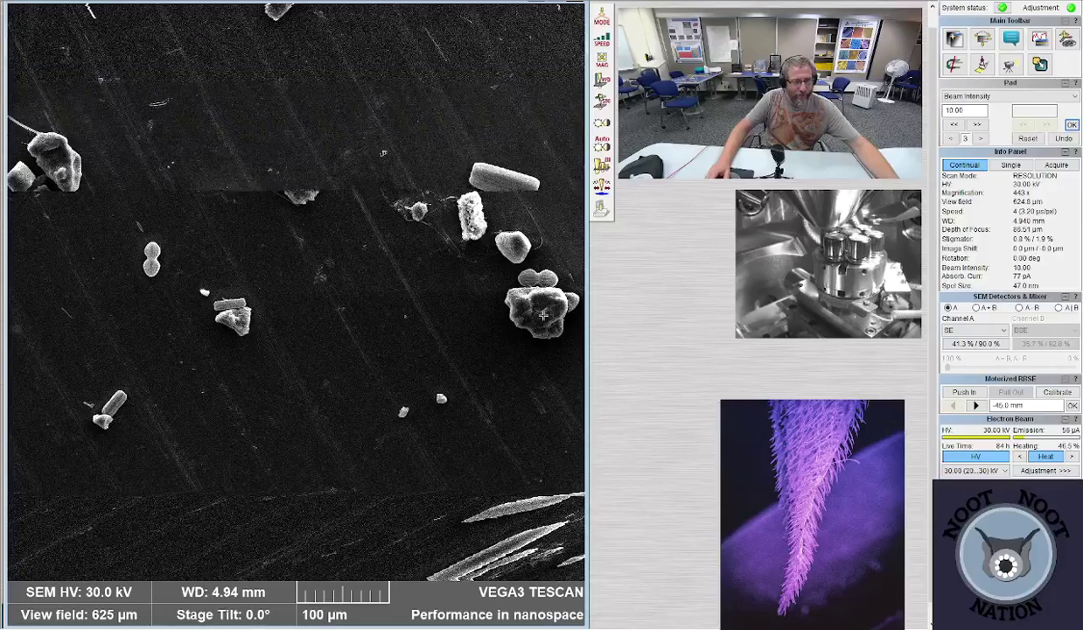
pyautogui.scroll(-3, 512, 480)
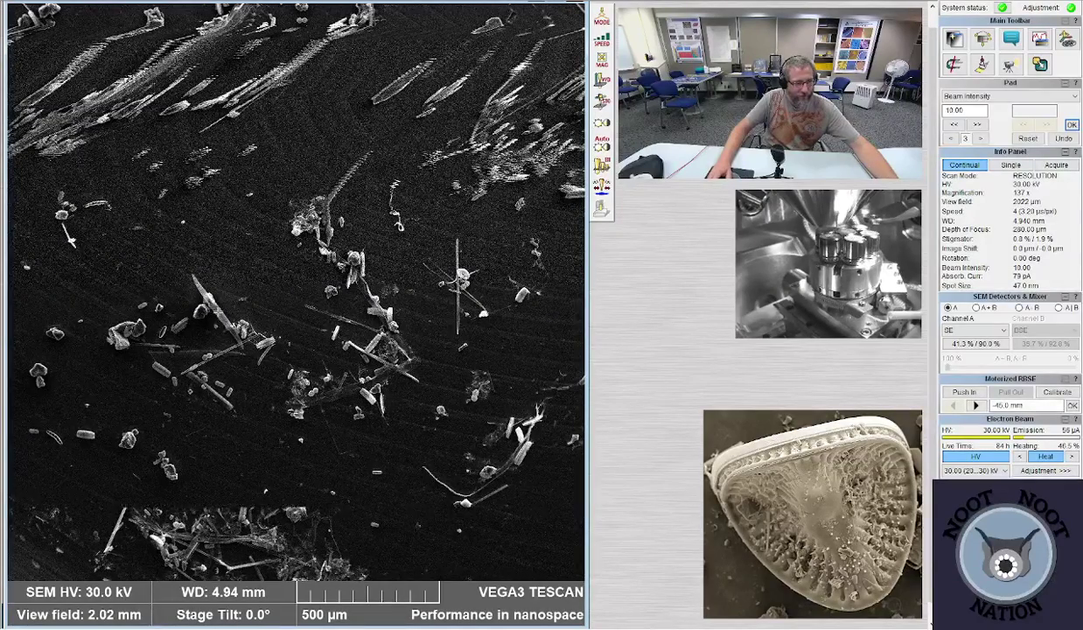
# - Focus on the long, curved diatom at a 4.90 mm working distance and examine its surface texture at an 11.0 µm view field
pyautogui.scroll(5, 299, 375)
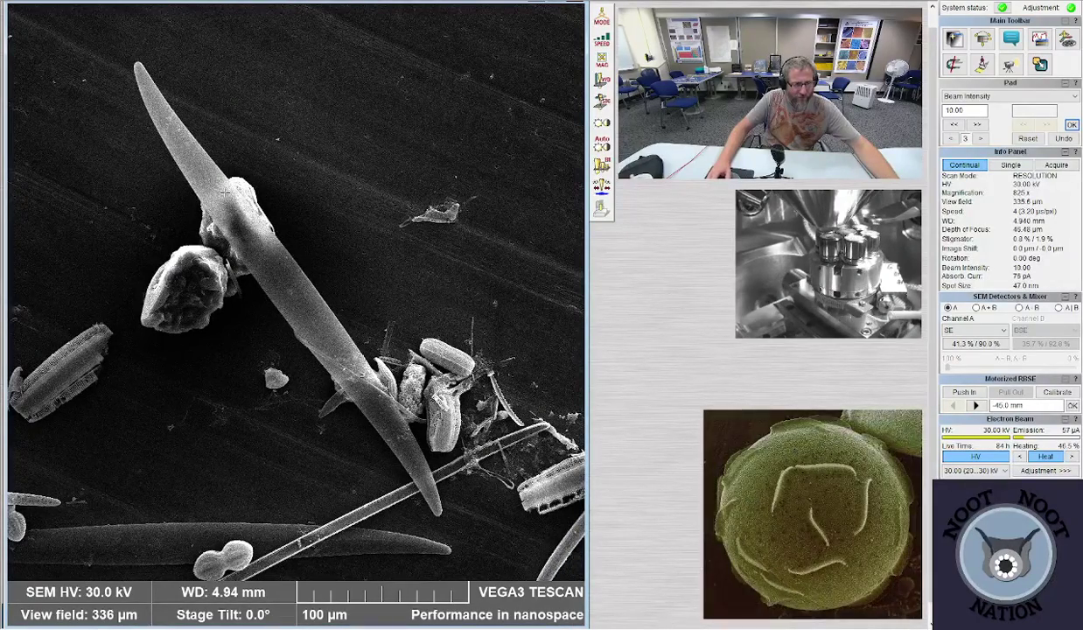
pyautogui.scroll(4, 190, 154)
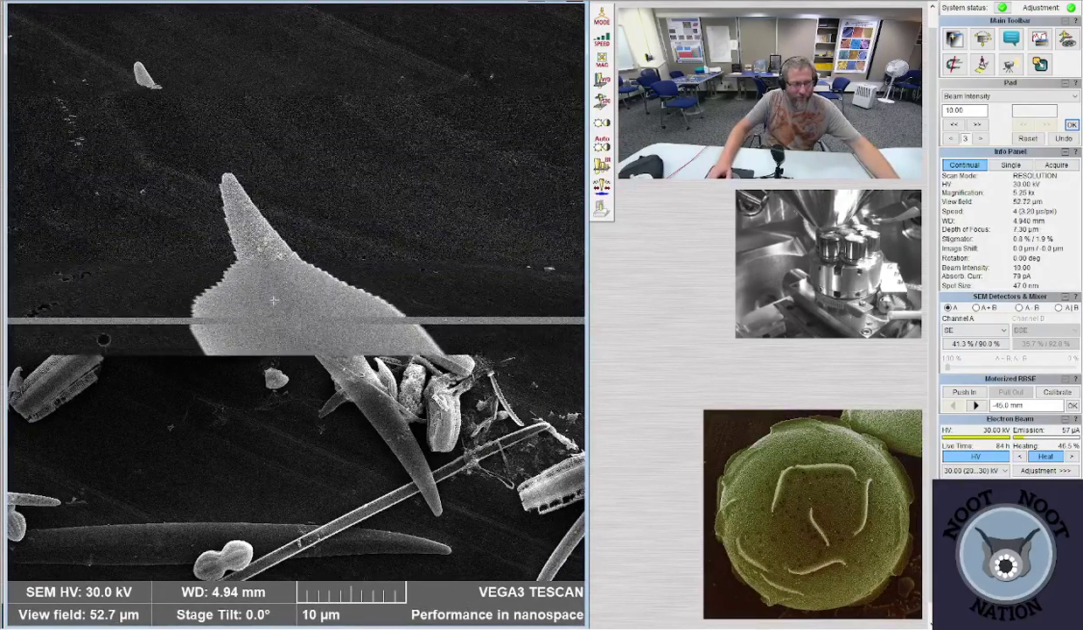
pyautogui.scroll(2, 276, 301)
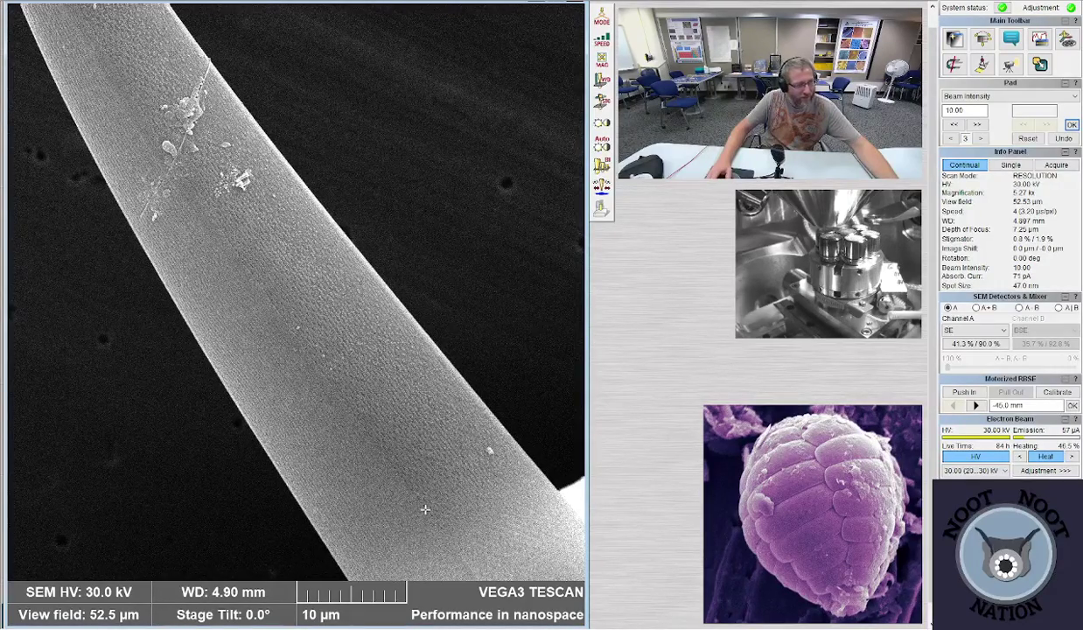
pyautogui.scroll(5, 400, 453)
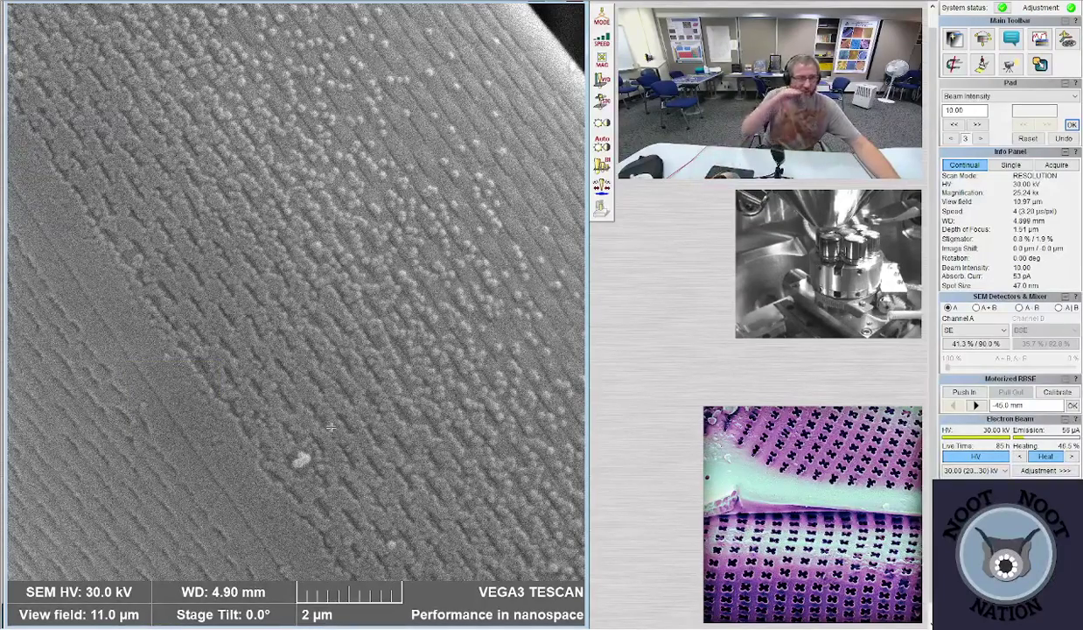
# - Survey the sample from the curved diatom to the dense diatom cluster at a 1.08 mm view field
pyautogui.scroll(-5, 331, 426)
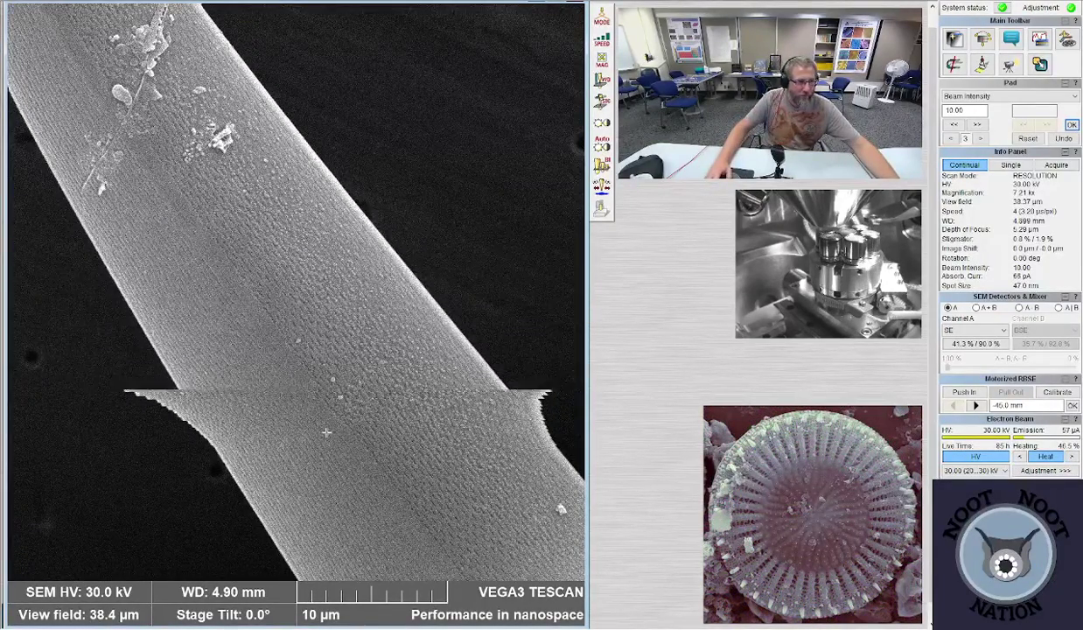
pyautogui.scroll(-6, 326, 443)
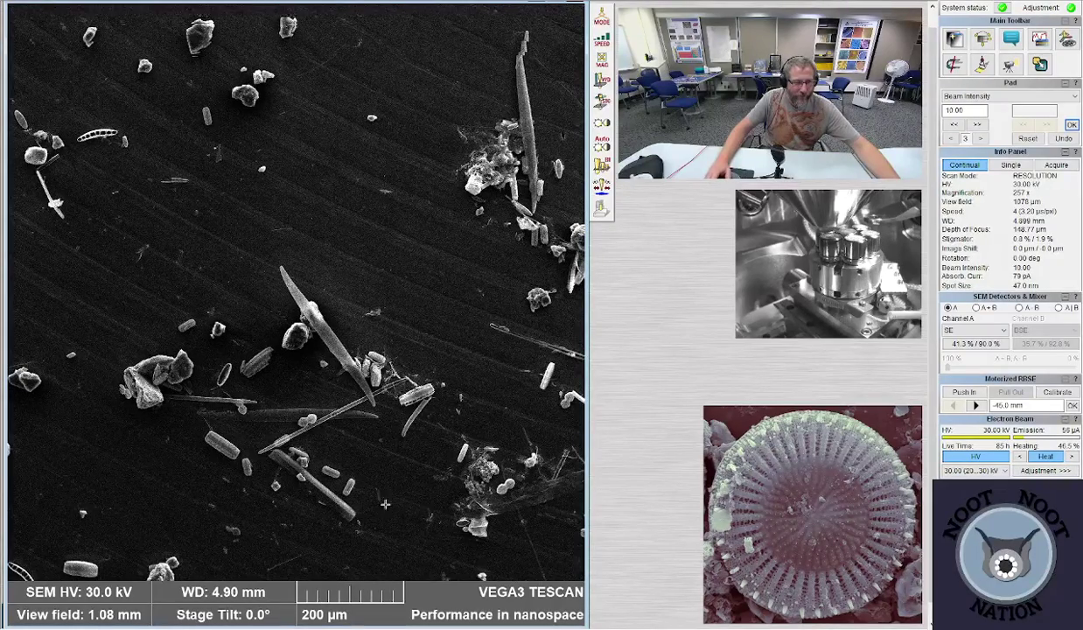
pyautogui.press('3')
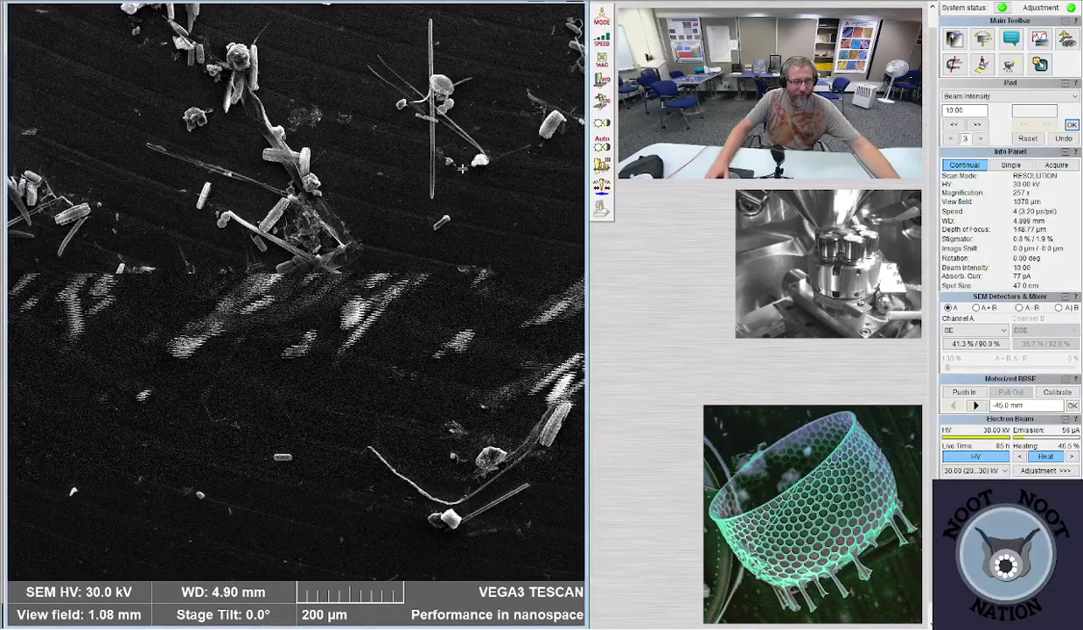
pyautogui.press('4')
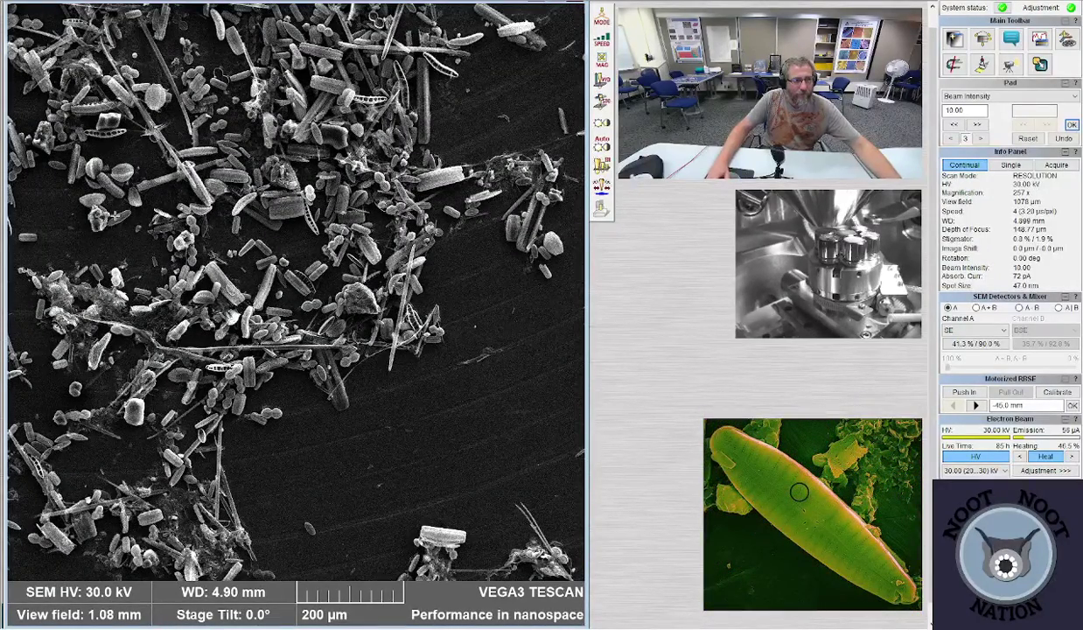
# - Frame the smooth elongated diatom in the dense cluster at about 55 µm and refocus on its centre to a 4.97 mm working distance
pyautogui.scroll(8, 330, 346)
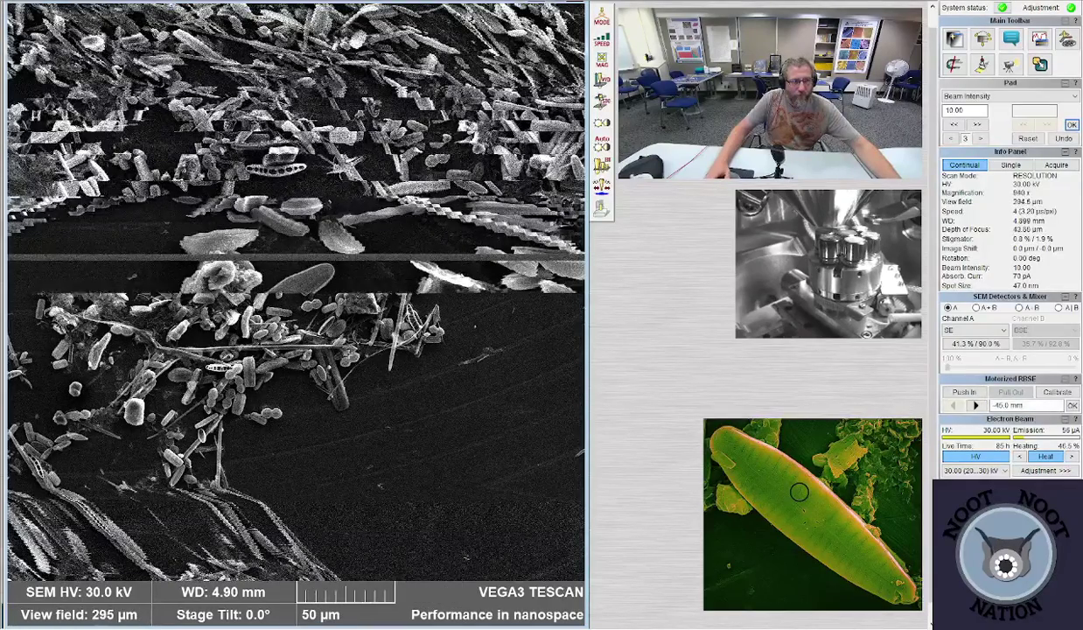
pyautogui.scroll(8, 297, 299)
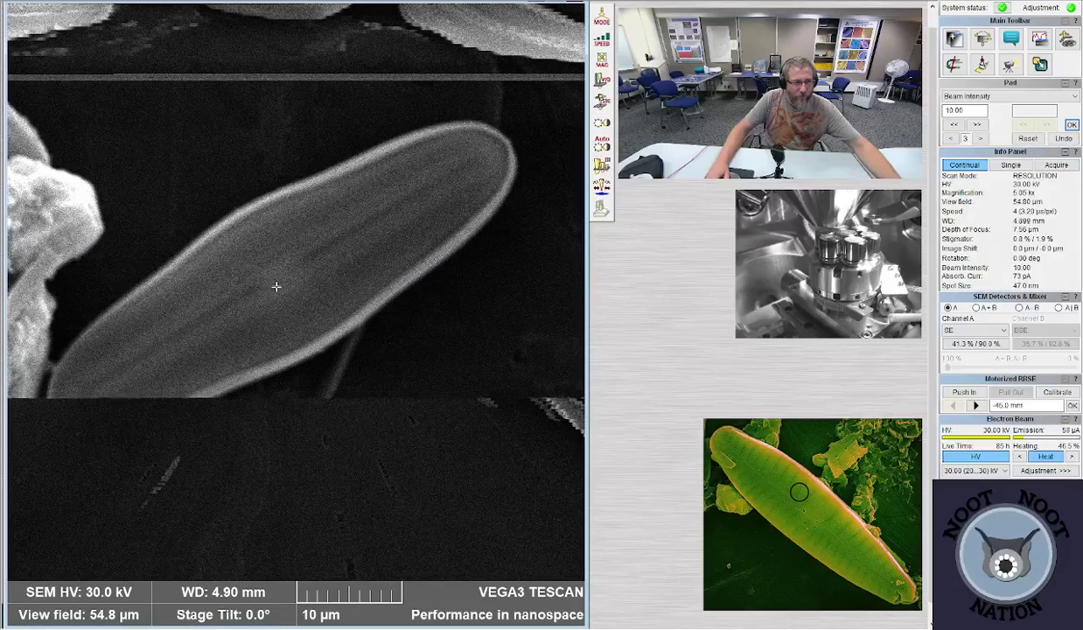
pyautogui.click(279, 285)
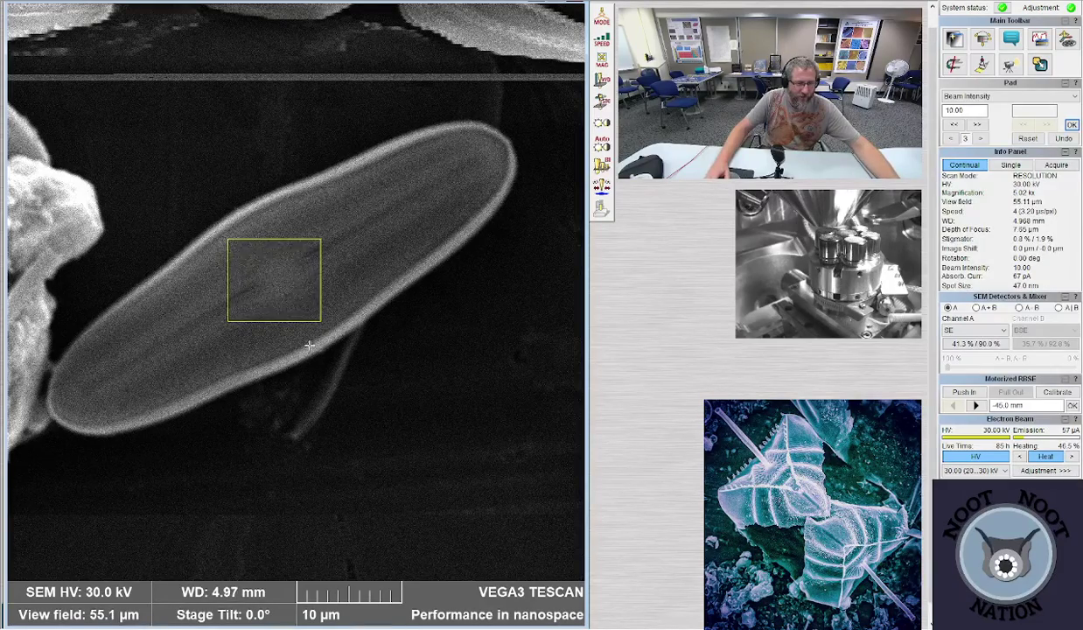
pyautogui.click(309, 345)
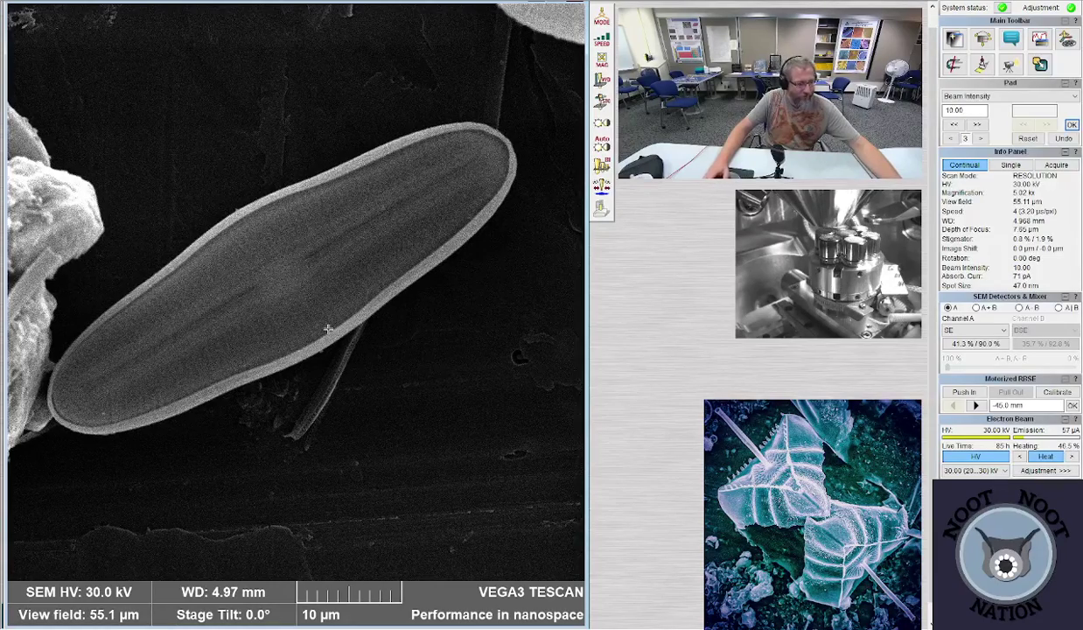
# - Search through the dense diatom cluster at a 296 µm view field, moving towards its tightly packed area
pyautogui.scroll(-6, 327, 329)
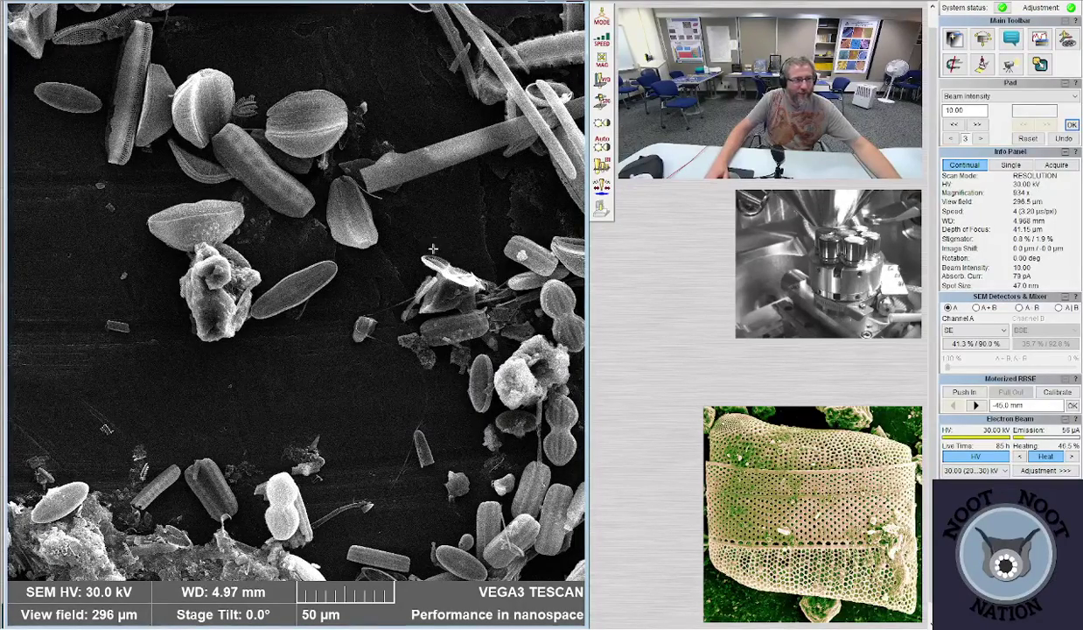
pyautogui.doubleClick(519, 302)
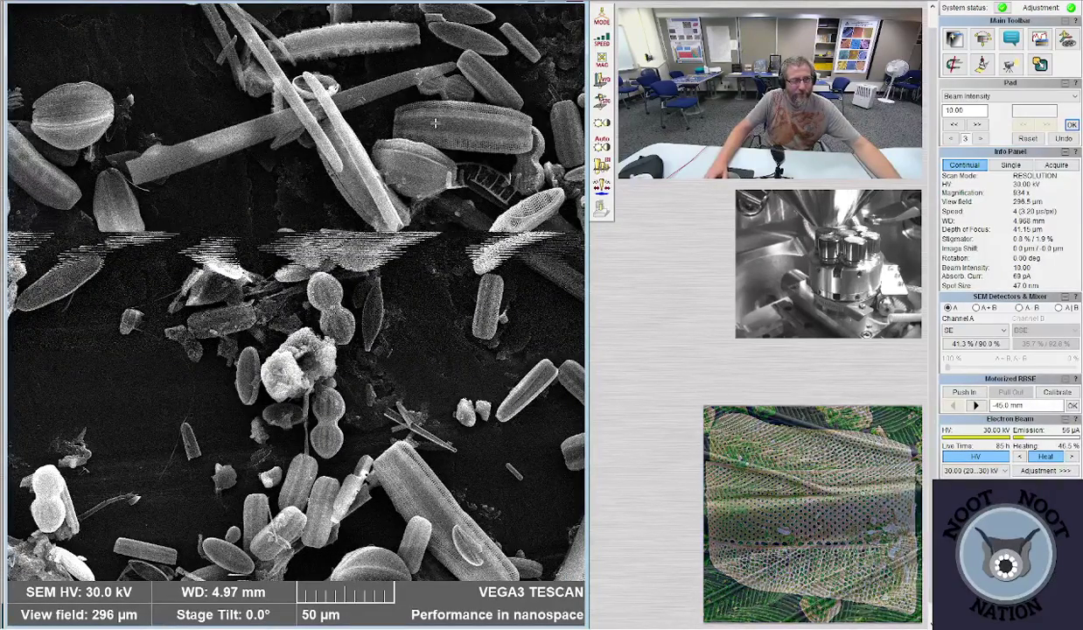
pyautogui.doubleClick(471, 78)
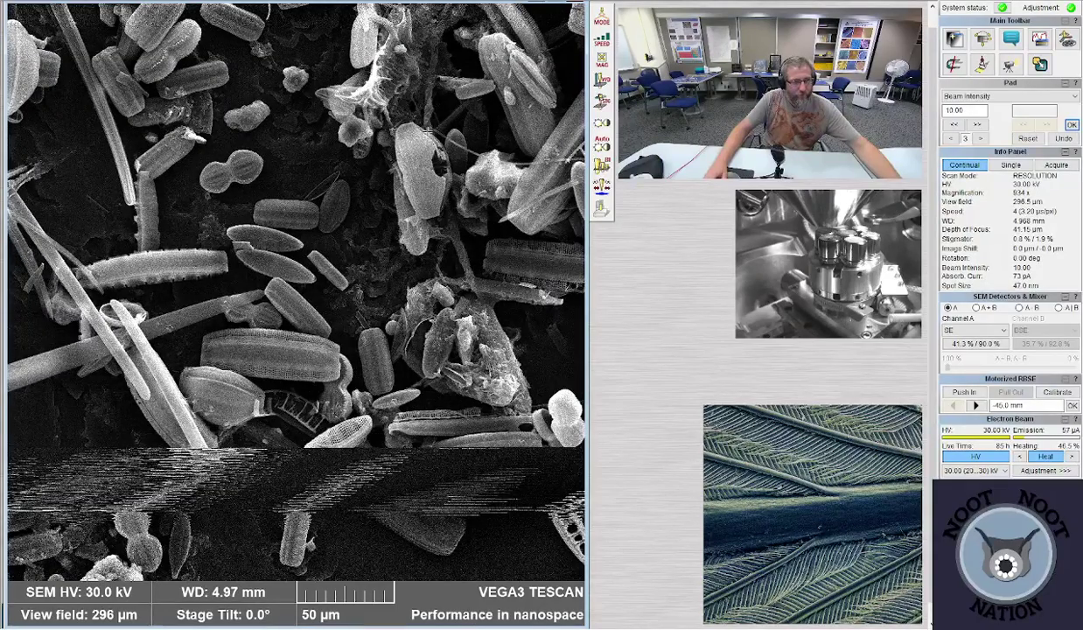
pyautogui.doubleClick(456, 81)
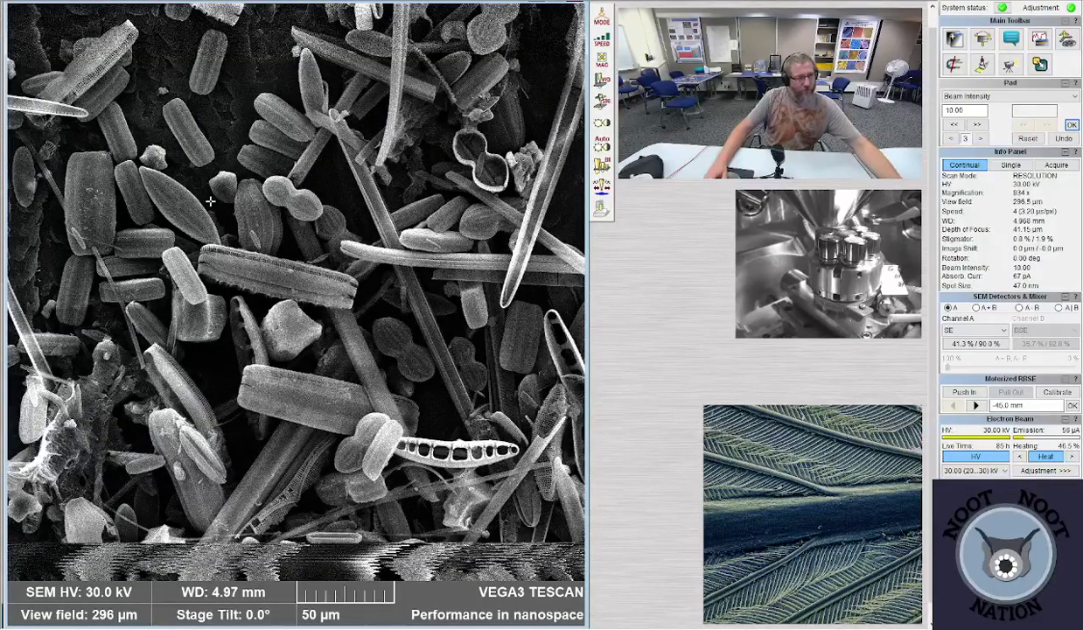
# - Magnify the centre of the pointed, leaf-shaped diatom to a 17.0 µm view field and refocus to a 4.94 mm working distance
pyautogui.scroll(5, 334, 396)
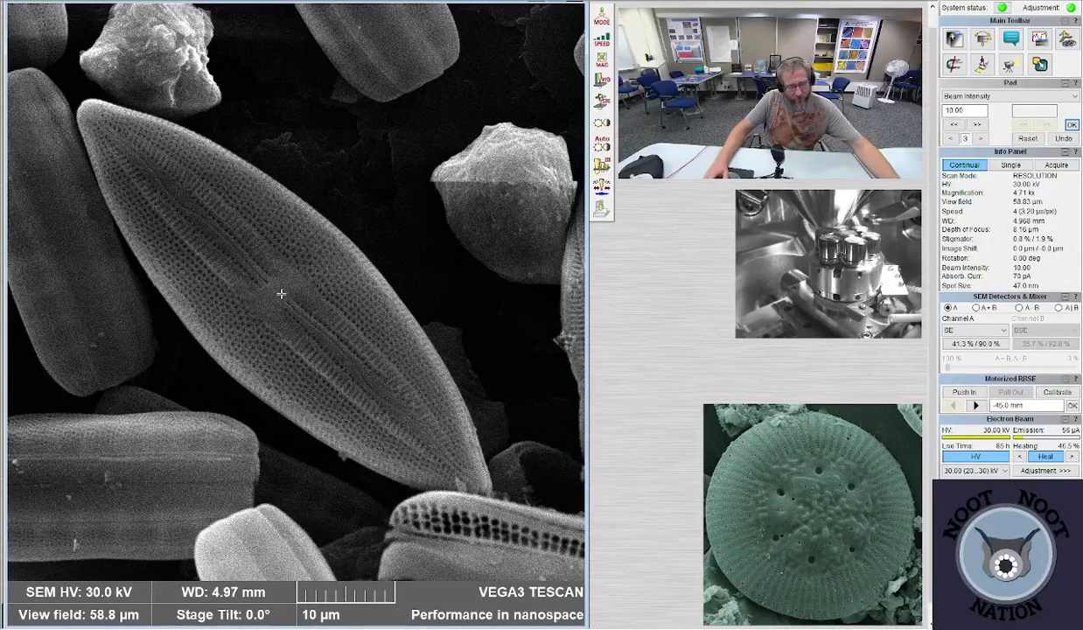
pyautogui.scroll(3, 278, 298)
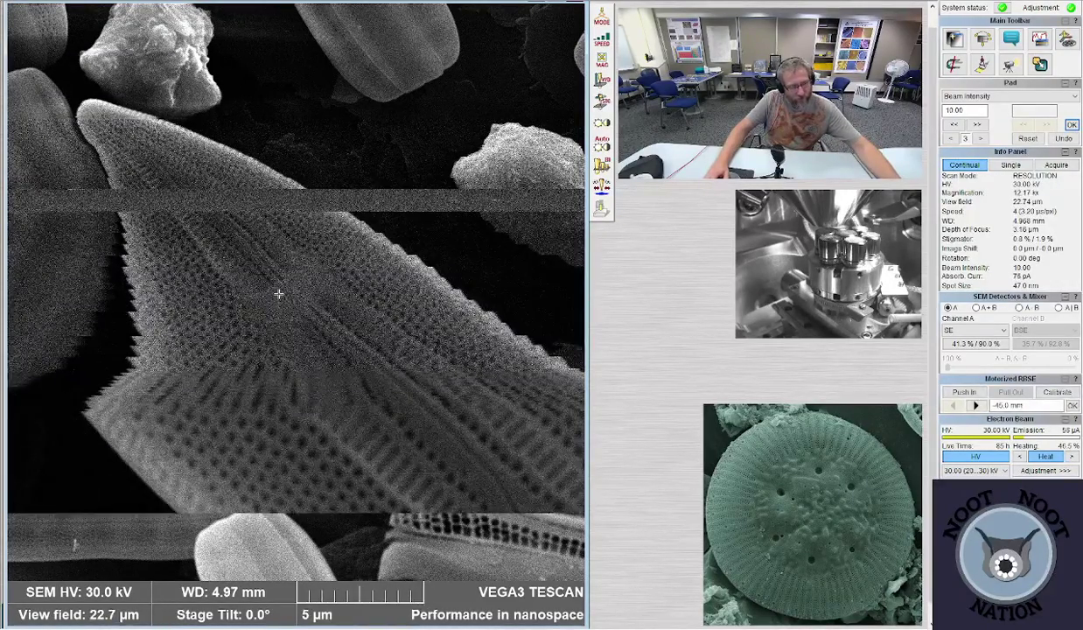
pyautogui.scroll(2, 278, 294)
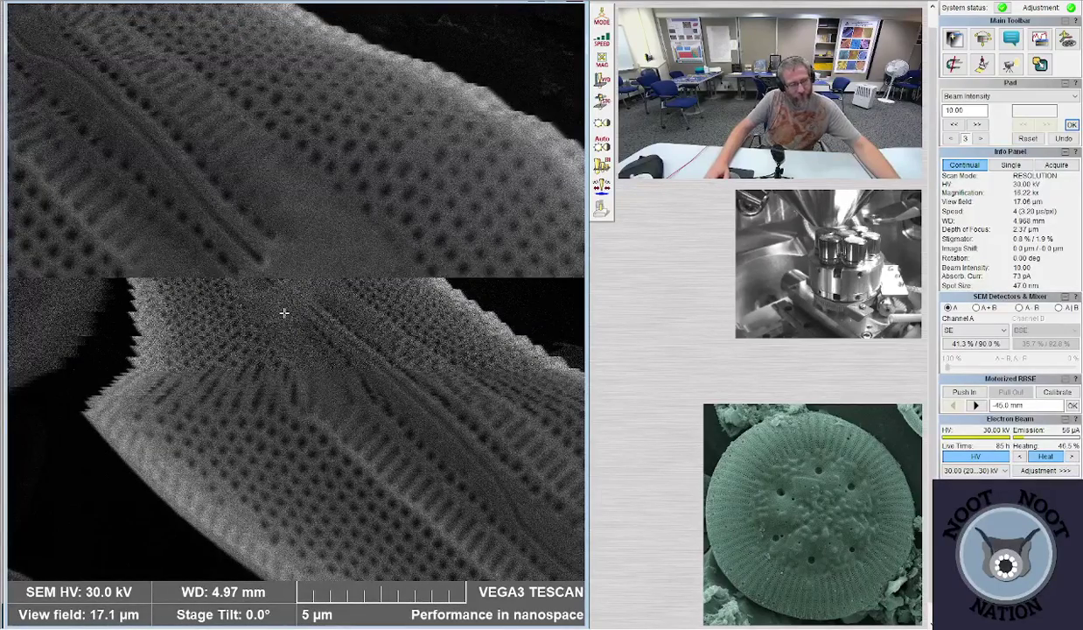
pyautogui.click(243, 245)
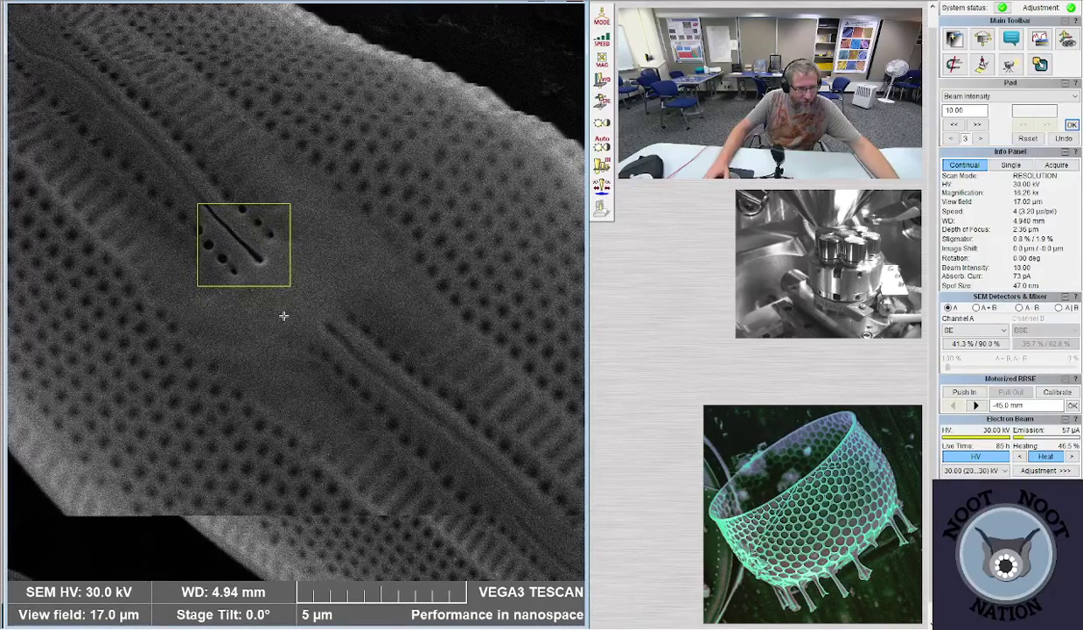
pyautogui.click(300, 301)
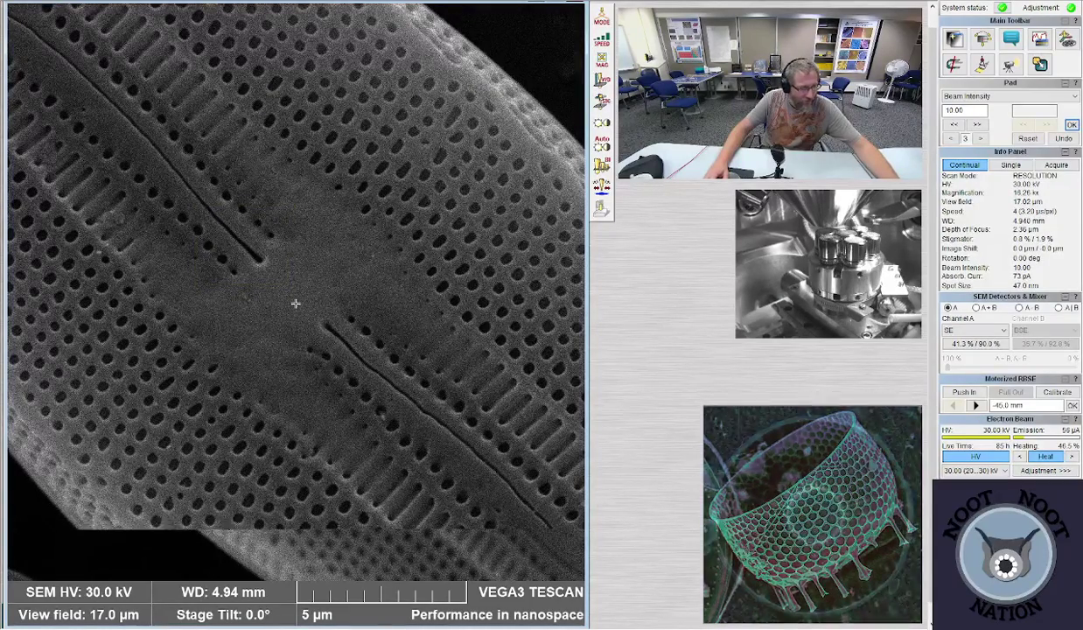
# - Frame the whole leaf-shaped diatom at a 45.9 µm view field
pyautogui.scroll(-8, 298, 303)
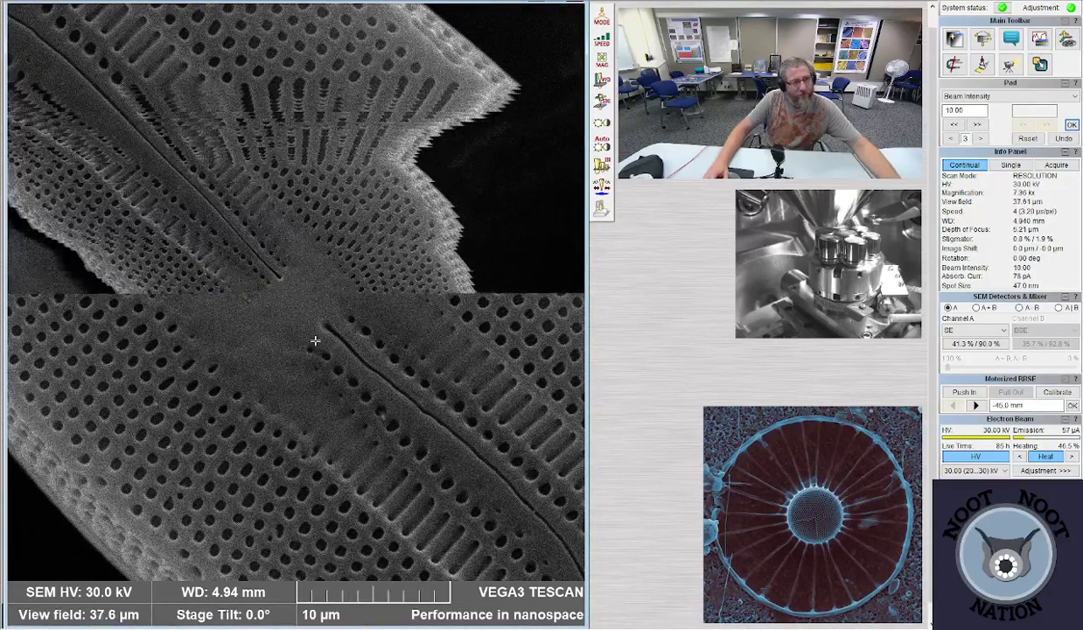
pyautogui.scroll(-1, 318, 340)
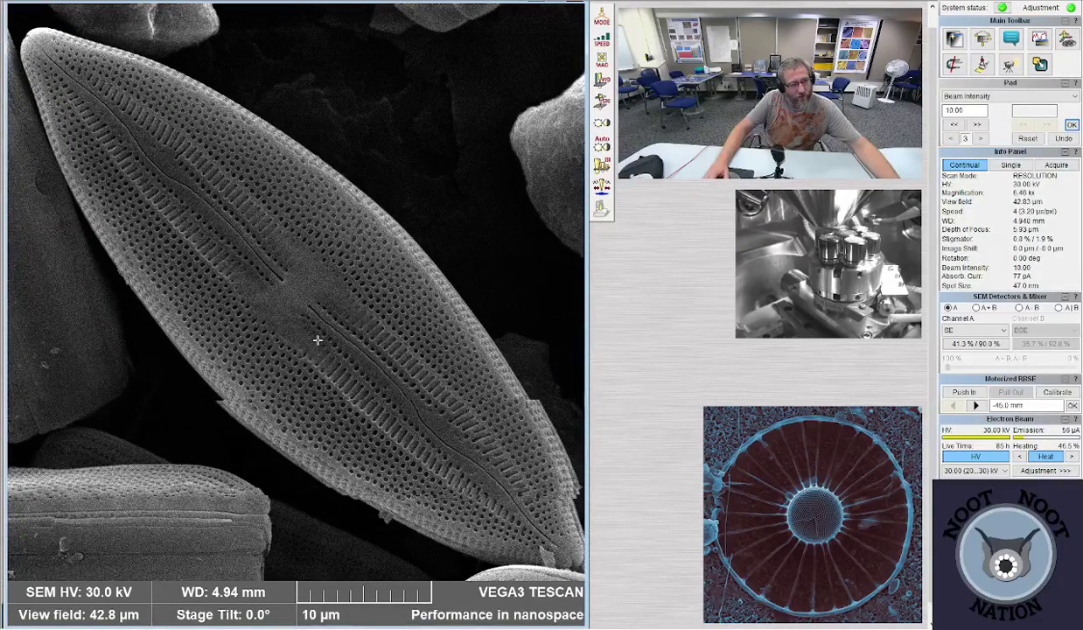
pyautogui.scroll(-1, 318, 339)
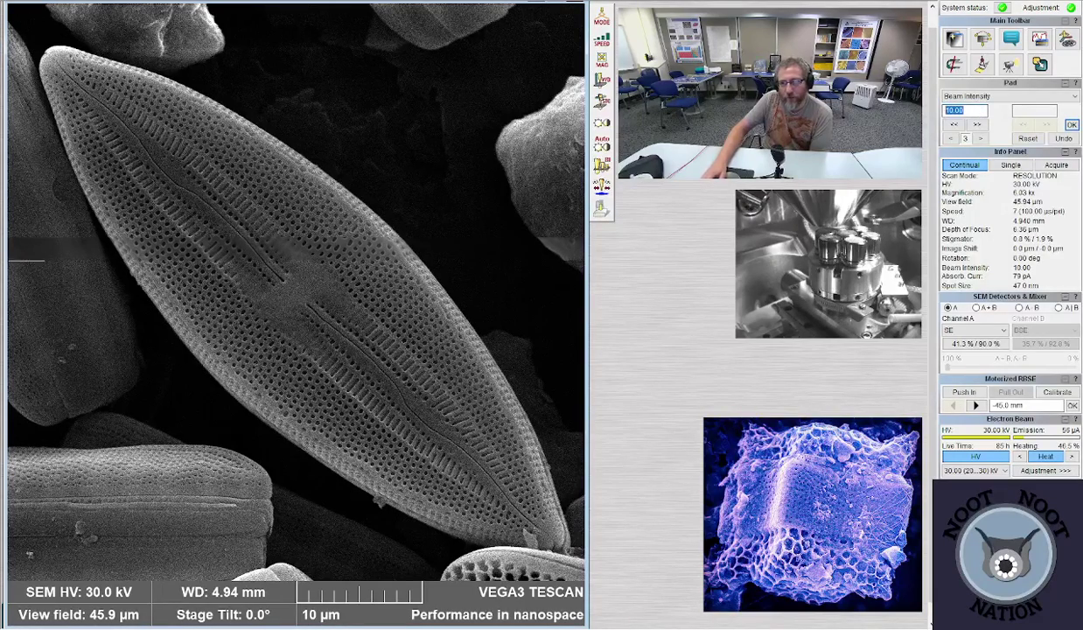
# - Set the beam intensity to 6 and start acquiring a 1280x1280 image of the framed diatom, repositioning the save window
pyautogui.write('6')
pyautogui.press('Return')
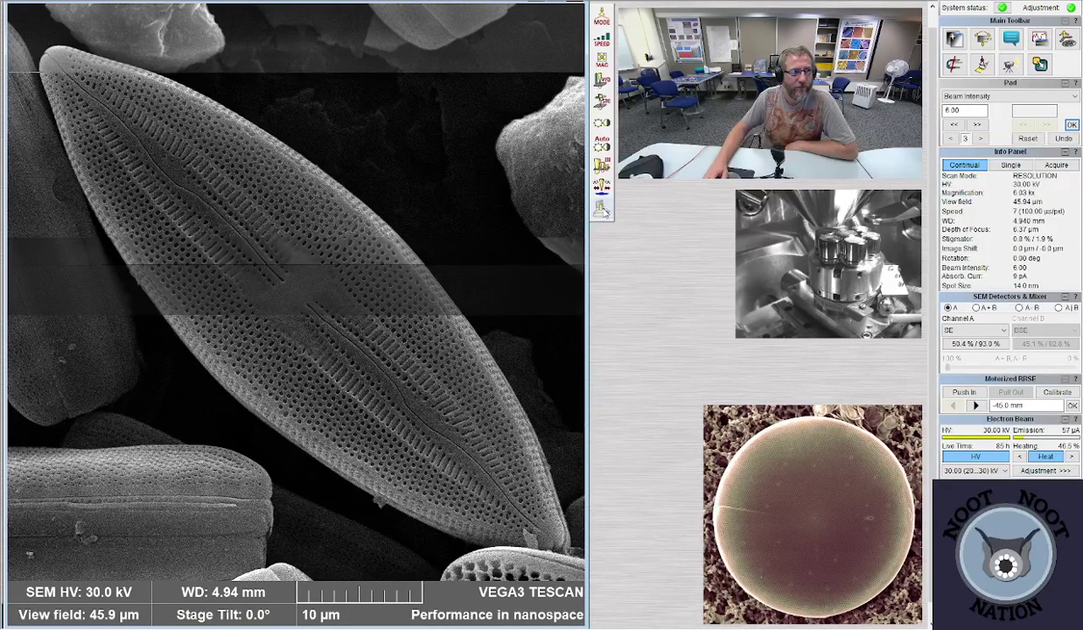
pyautogui.click(602, 207)
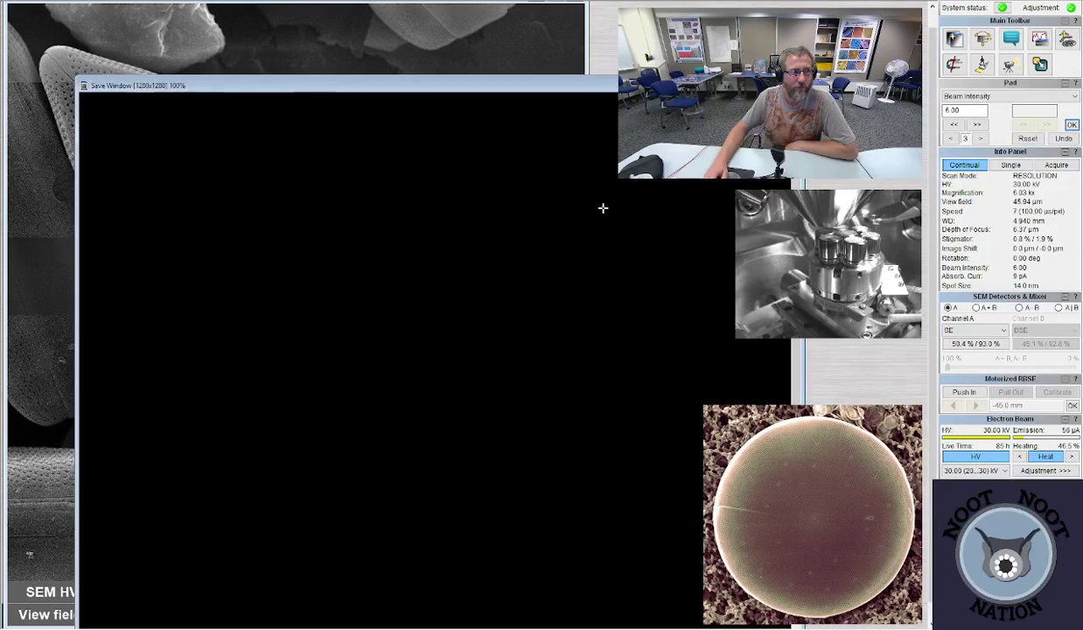
pyautogui.moveTo(559, 85); pyautogui.dragTo(483, 12)
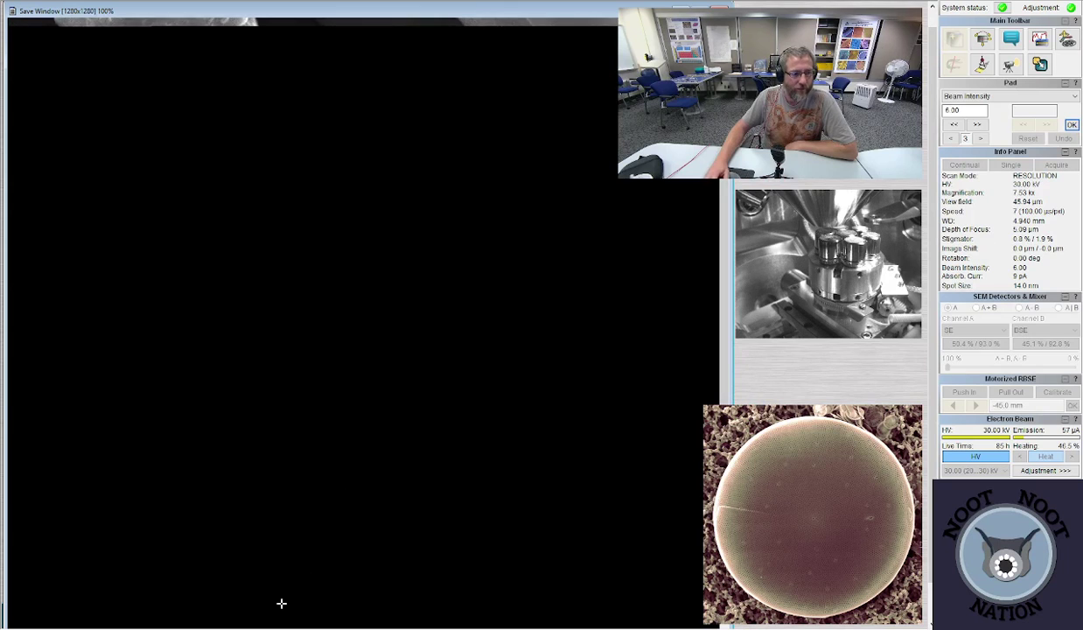